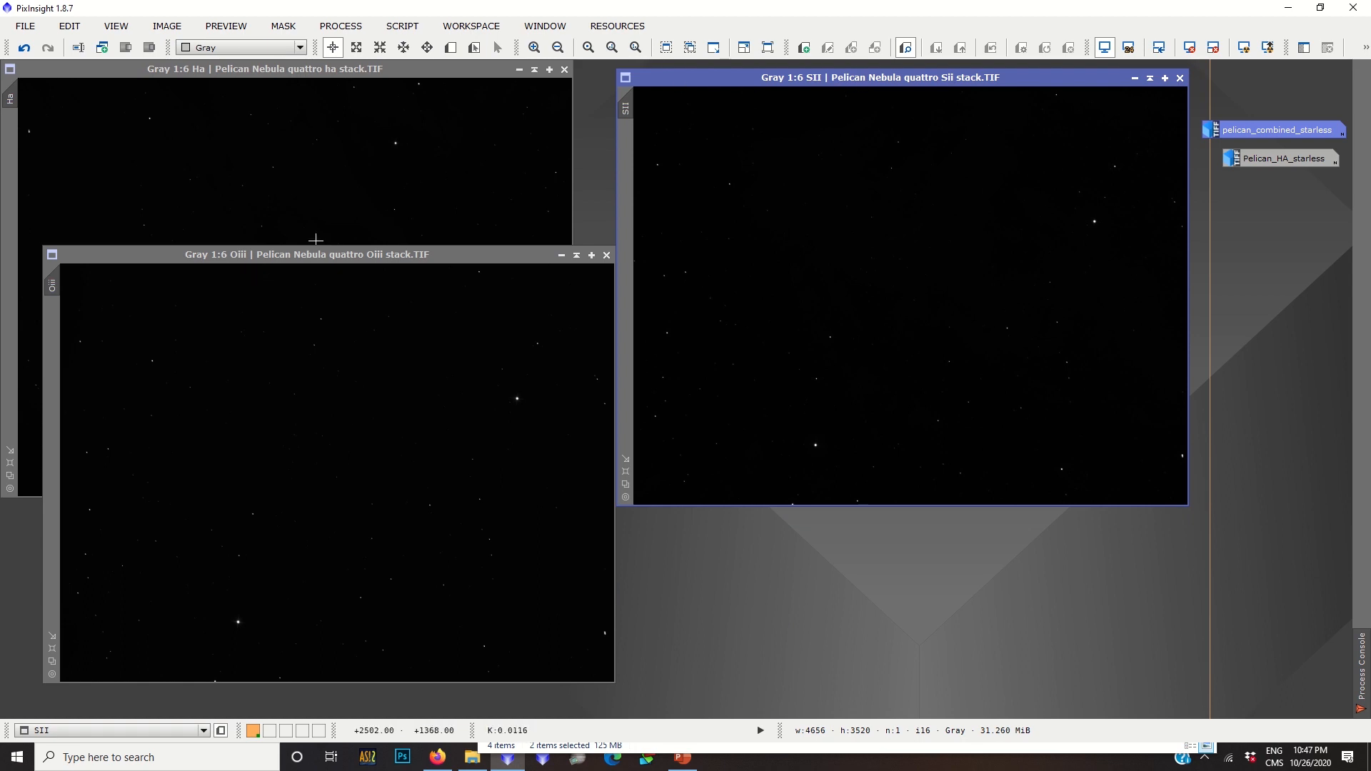
drag(312, 255, 608, 337)
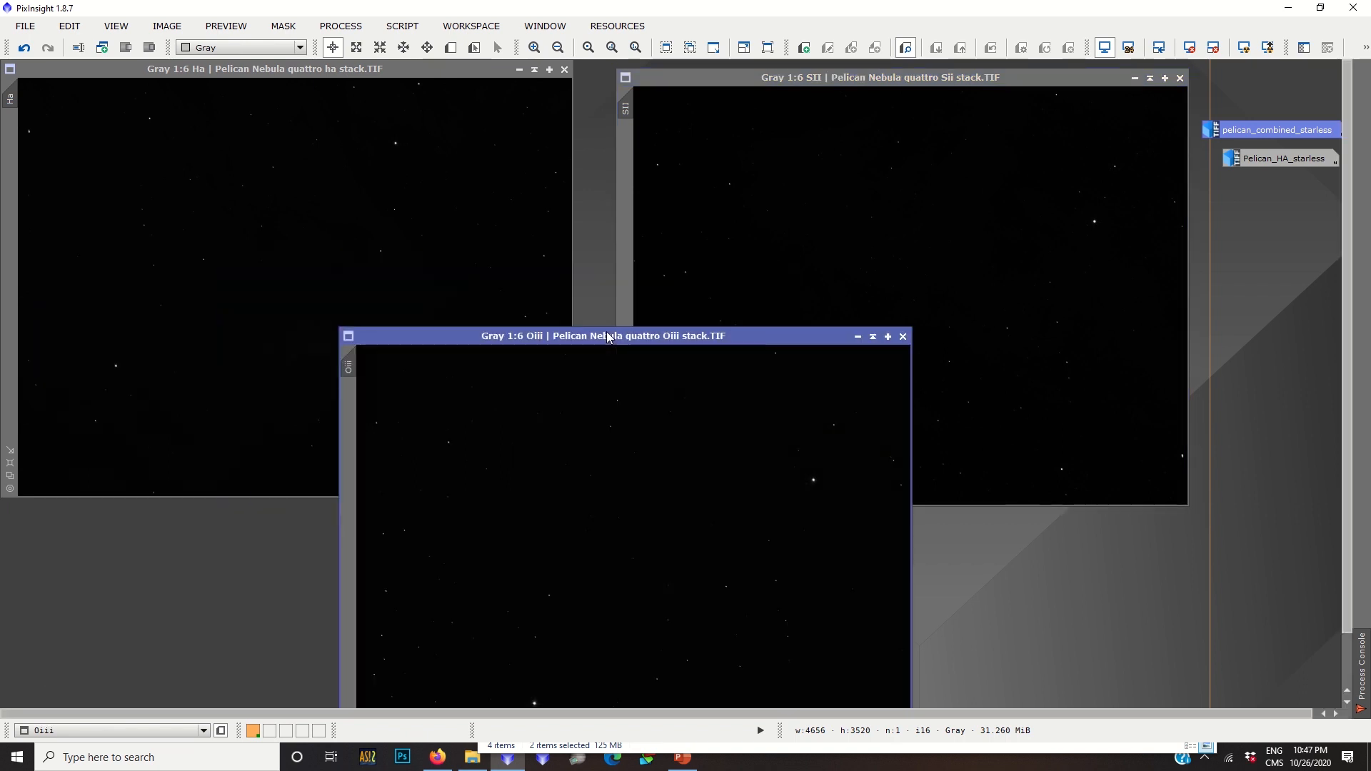
drag(609, 337, 432, 213)
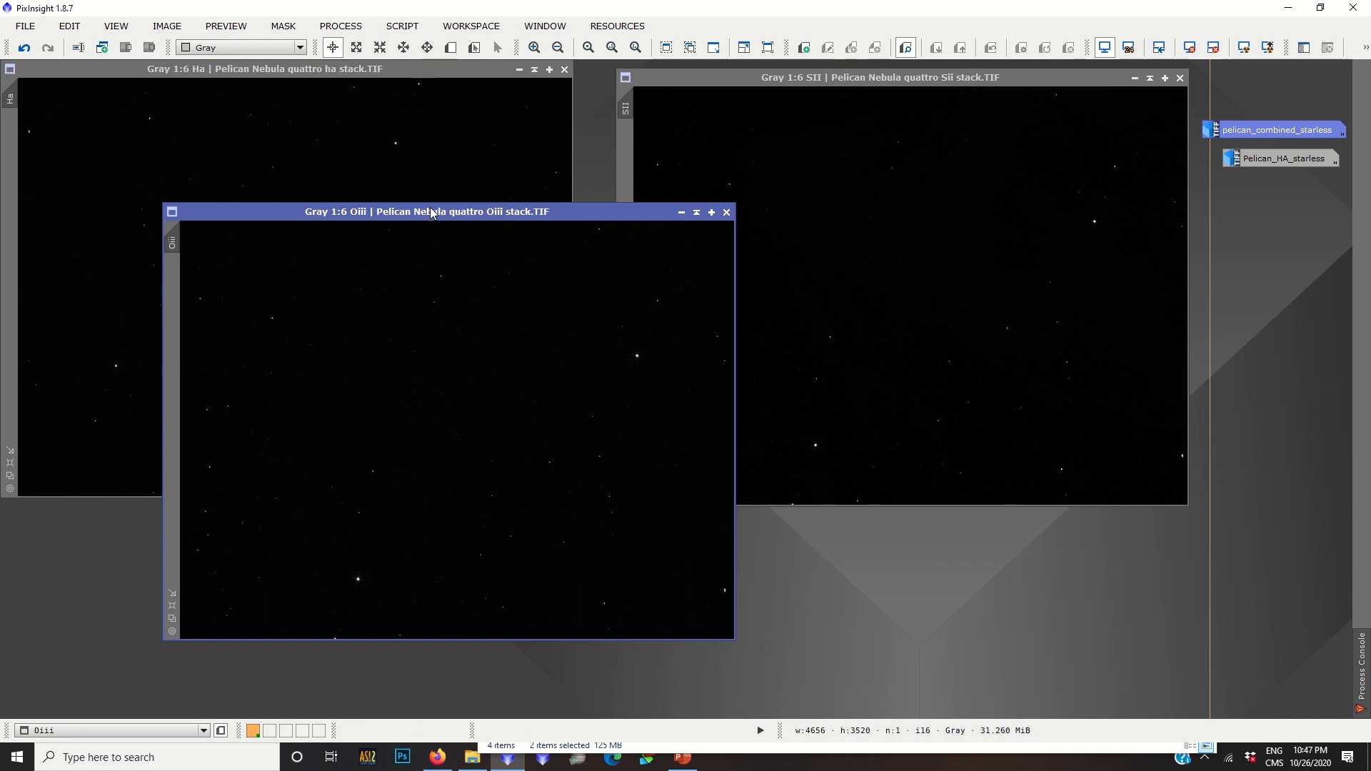
drag(432, 212, 299, 152)
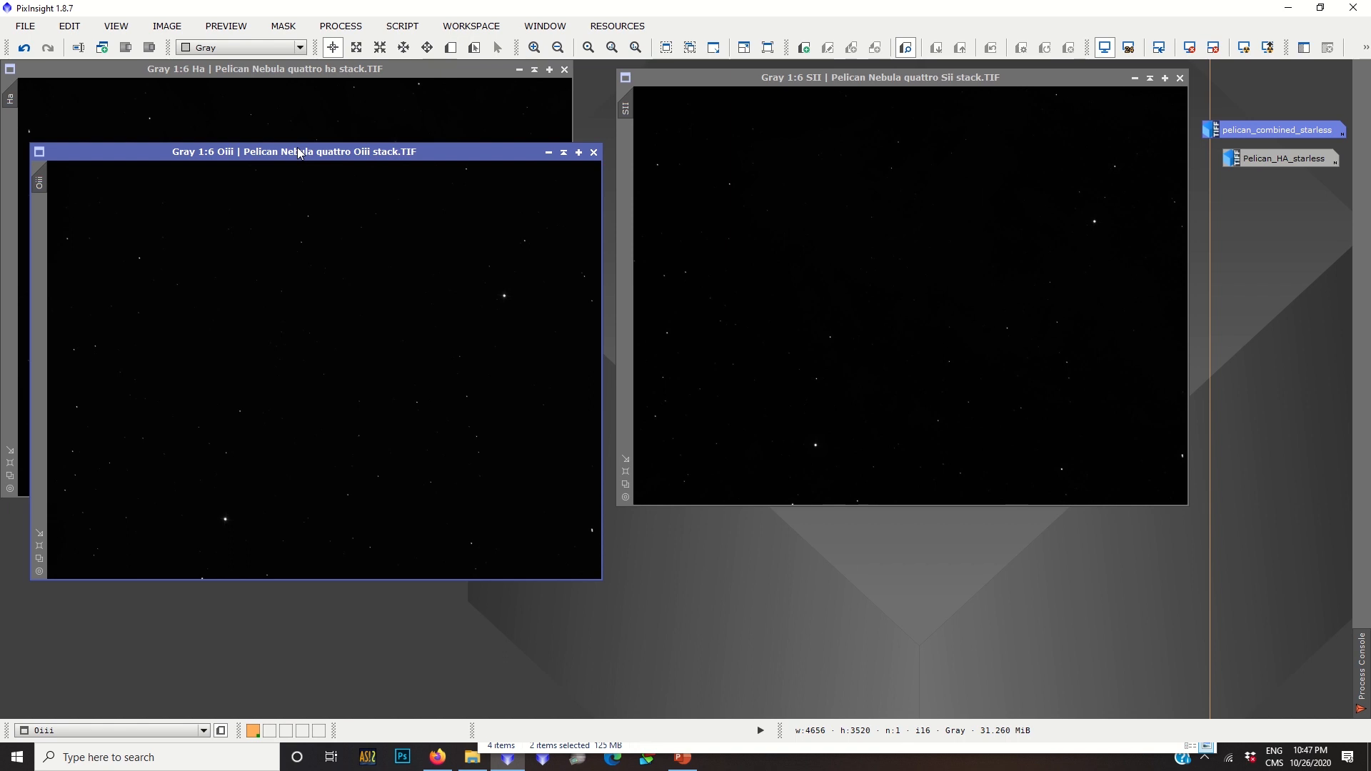
drag(299, 152, 683, 279)
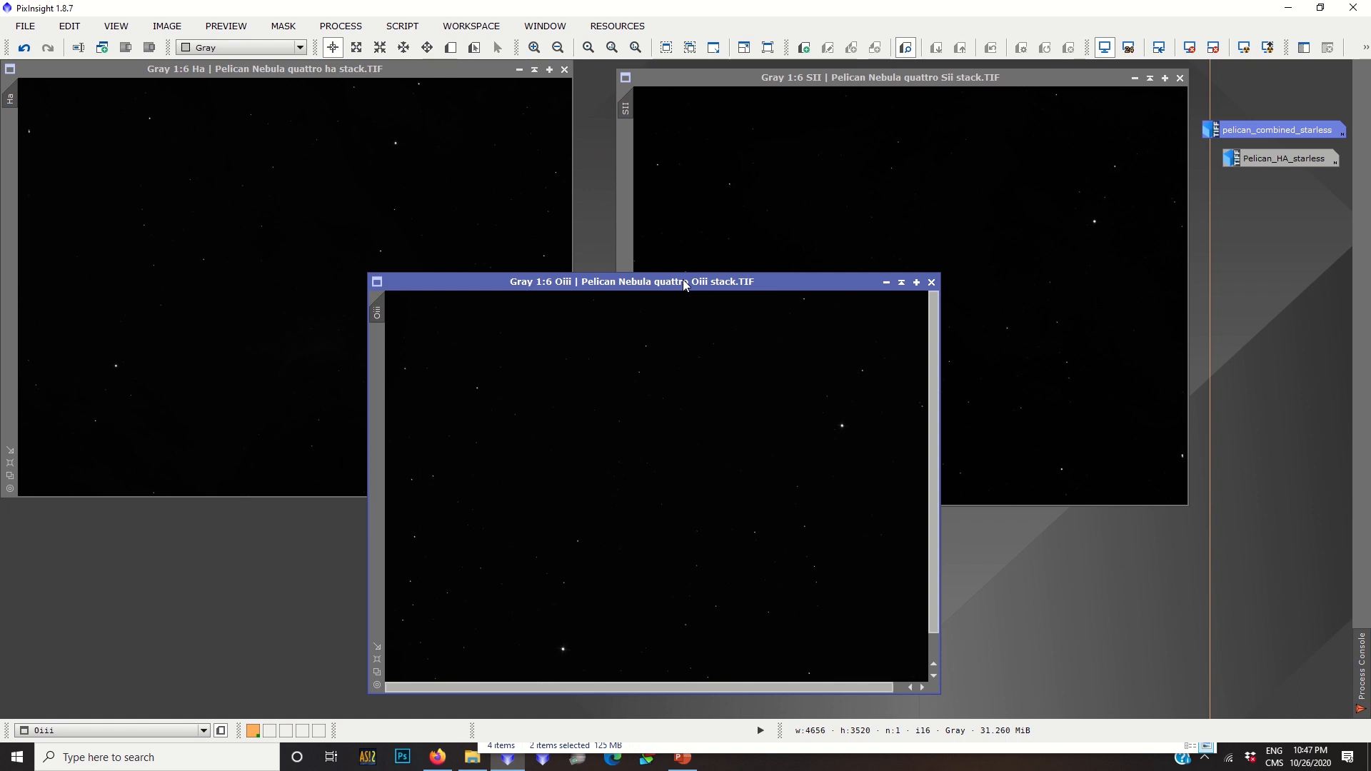
drag(683, 280, 660, 258)
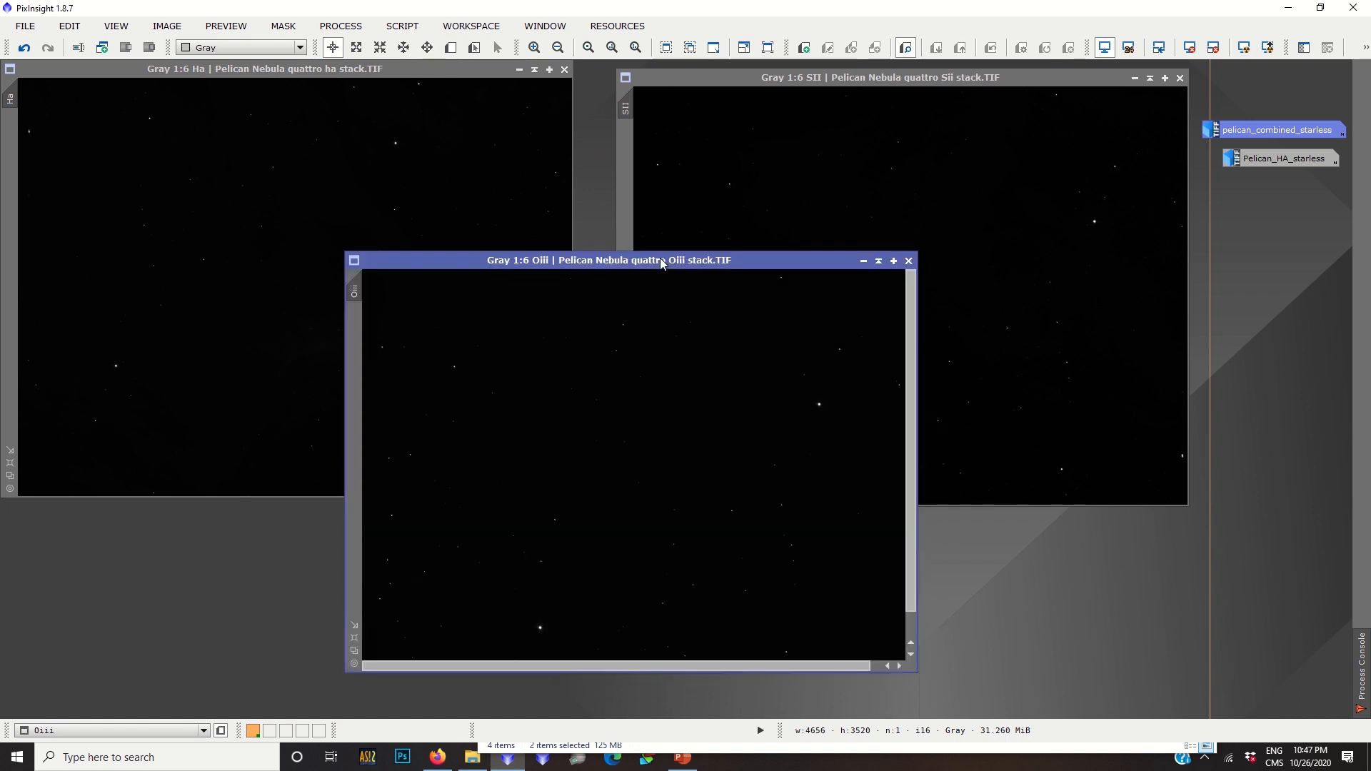
drag(659, 260, 637, 248)
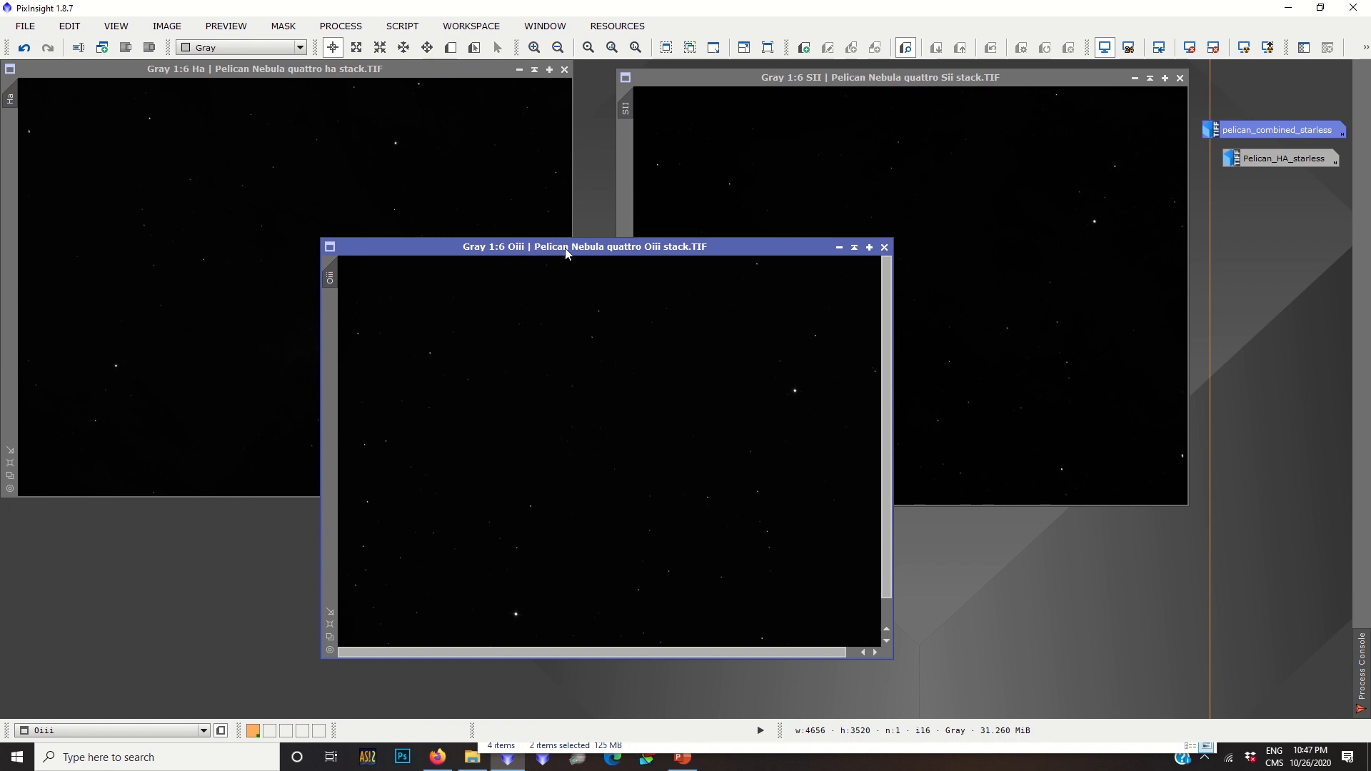
drag(585, 247, 582, 207)
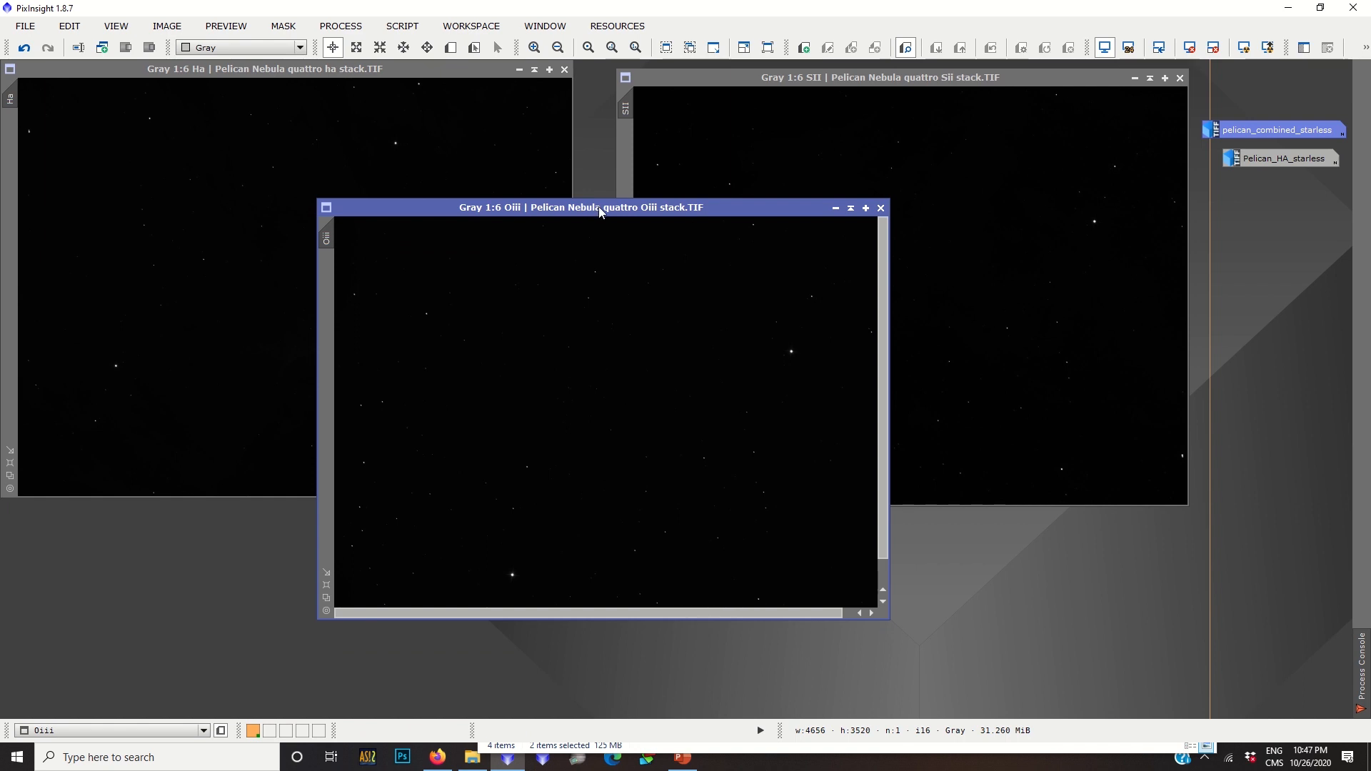
drag(602, 207, 594, 208)
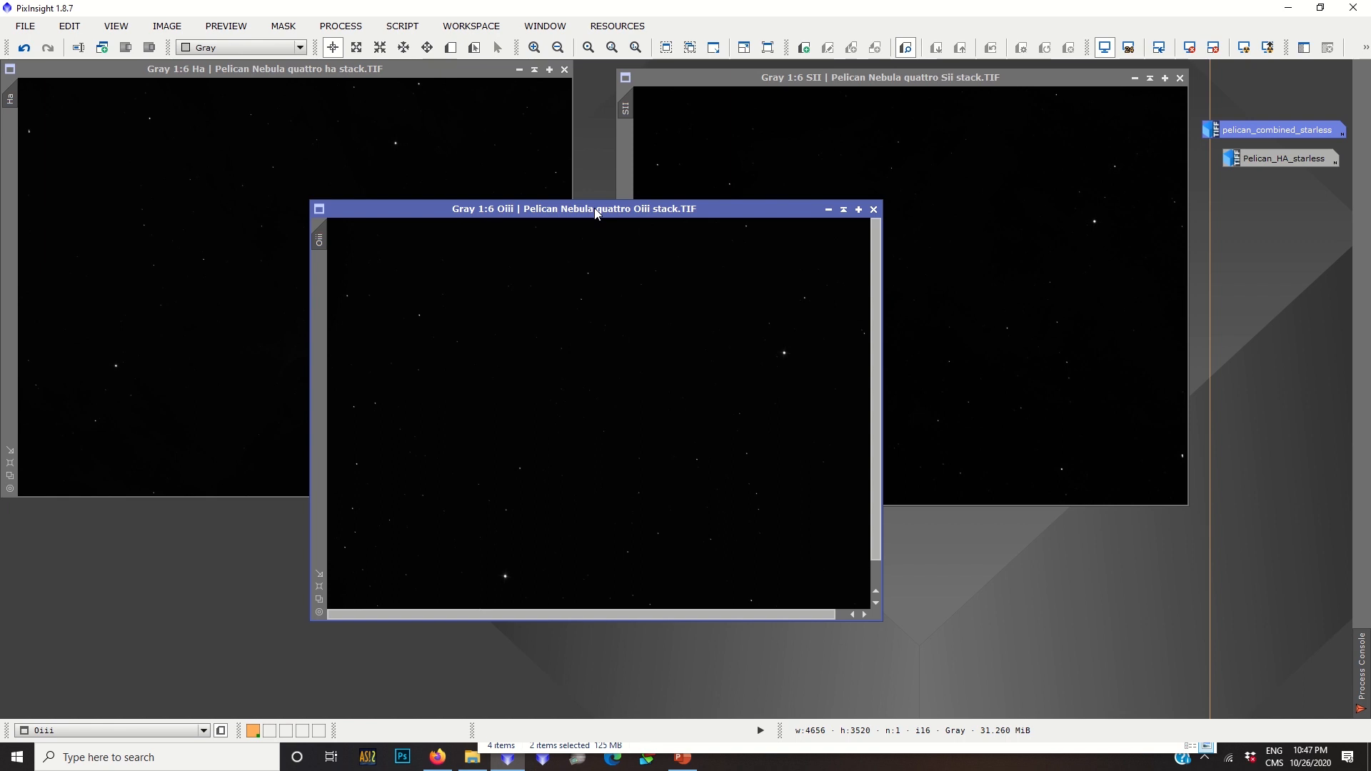
drag(594, 208, 597, 243)
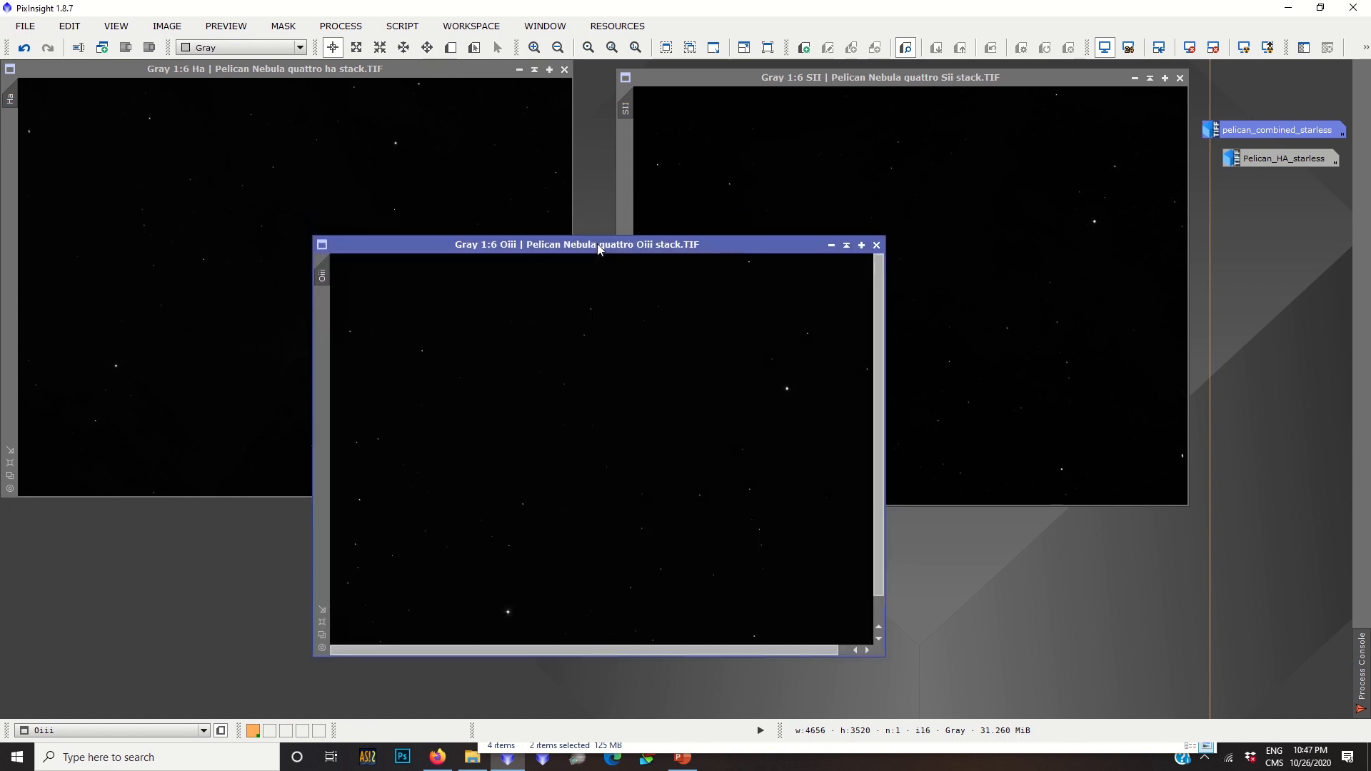
drag(597, 243, 606, 294)
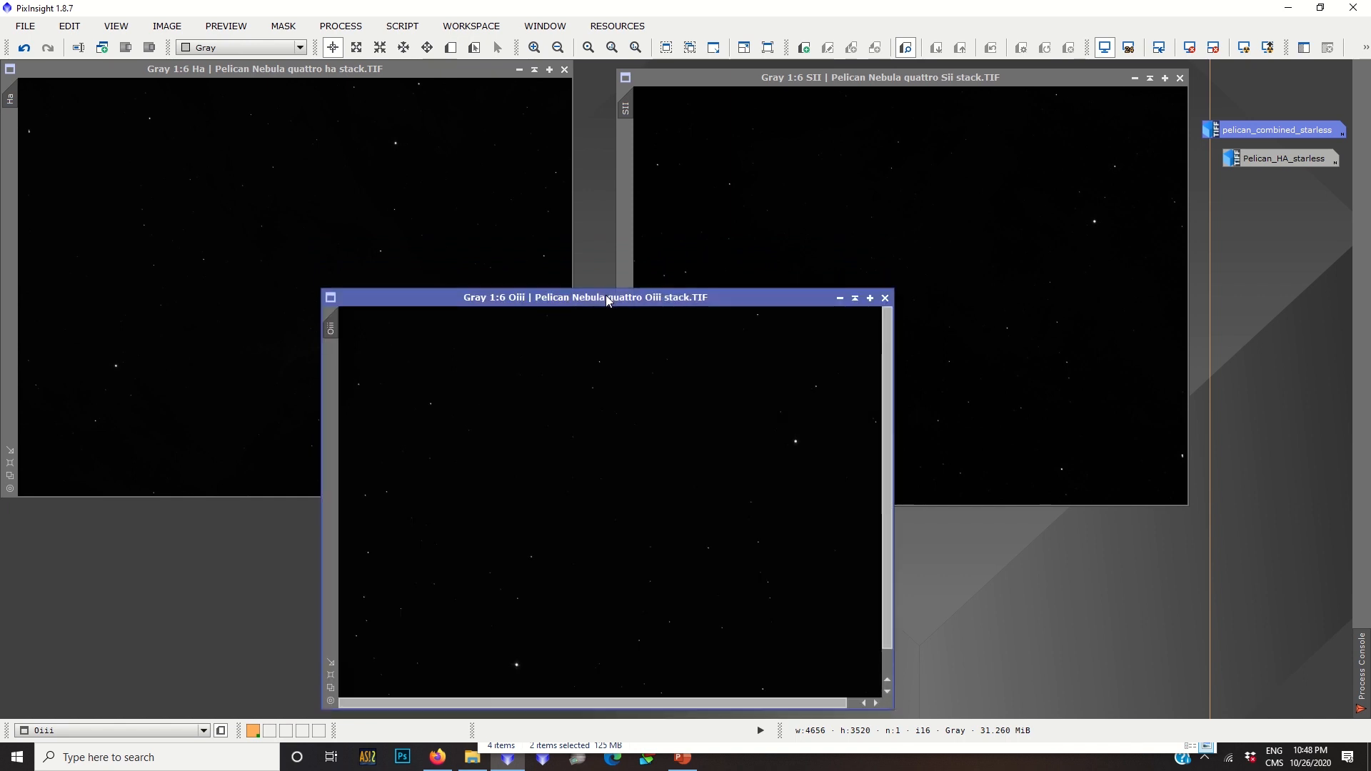
drag(607, 296, 602, 299)
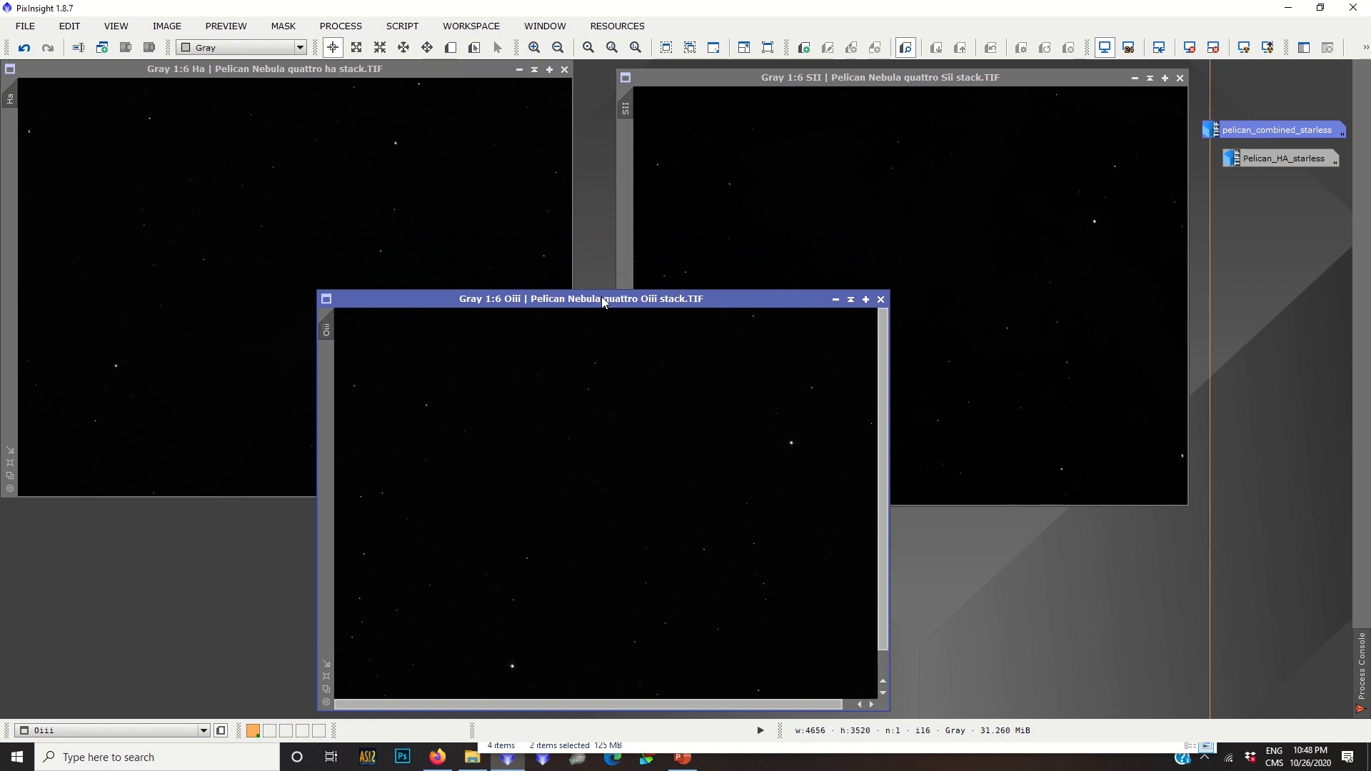
drag(603, 302, 603, 297)
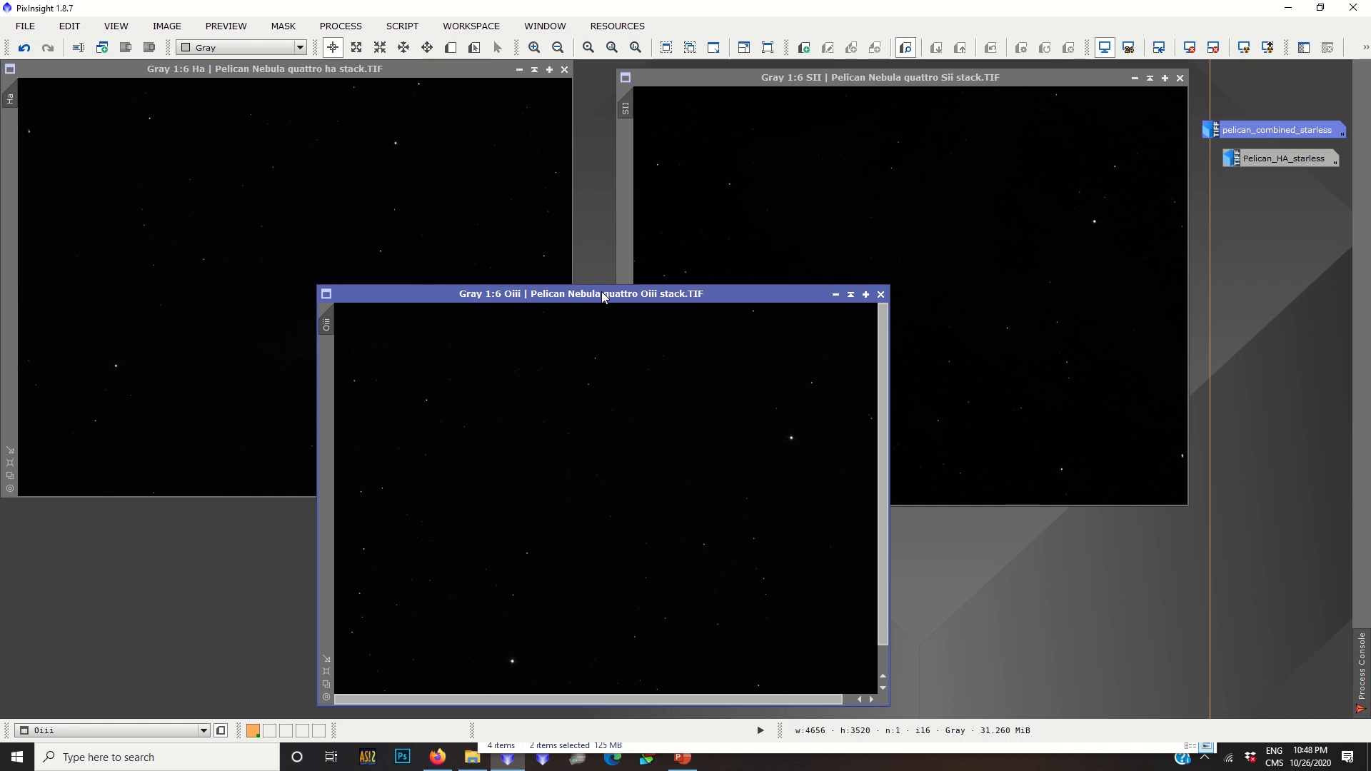
drag(602, 297, 400, 240)
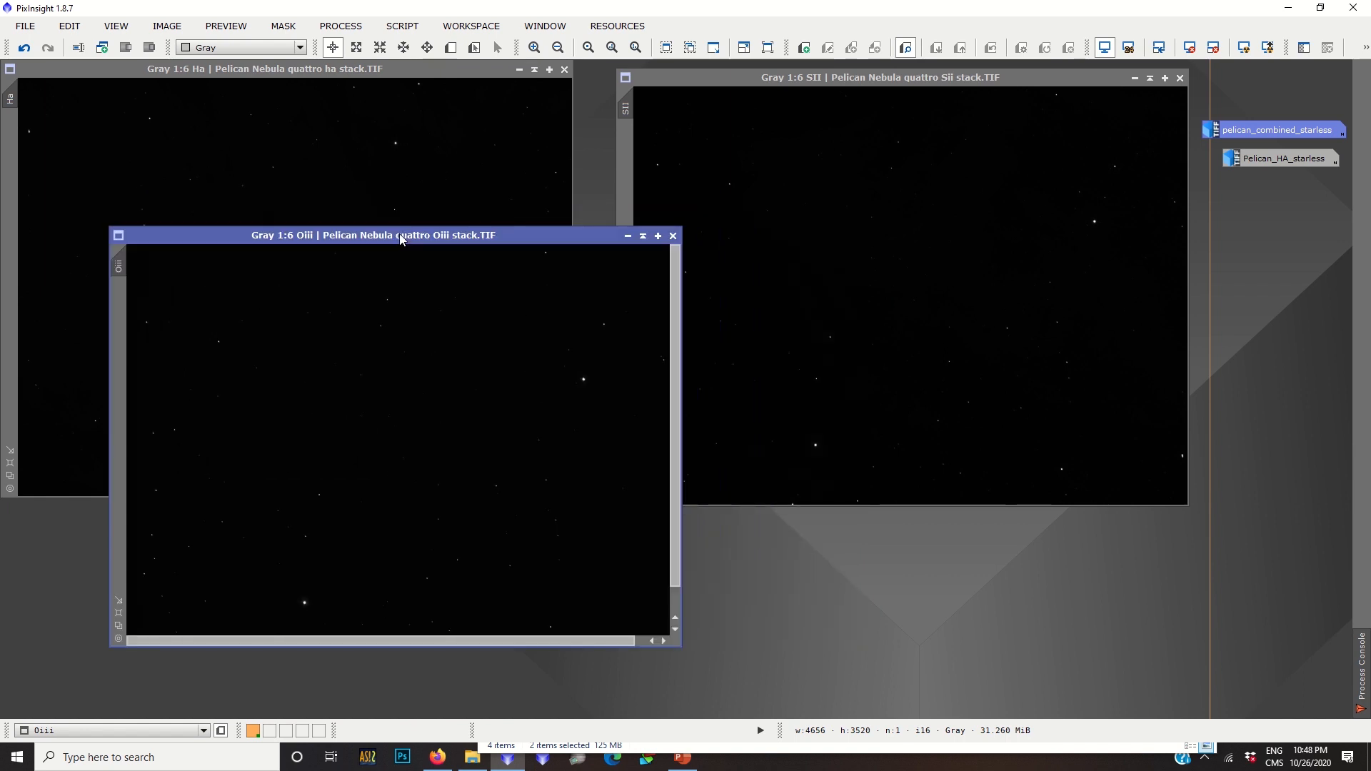
Auto-stretch the screen display of the Ha, SII and Oiii images, and place the Oiii window between the other two.
click(375, 201)
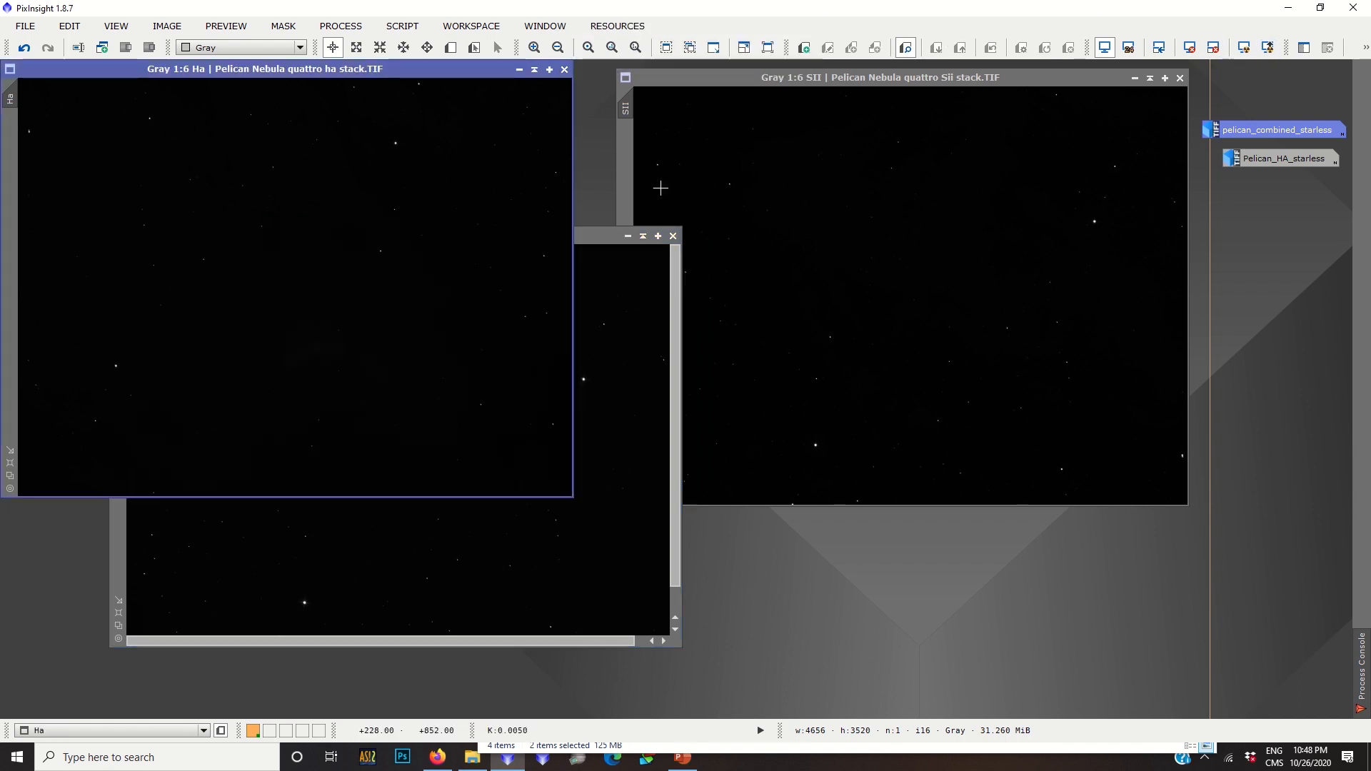
click(1245, 49)
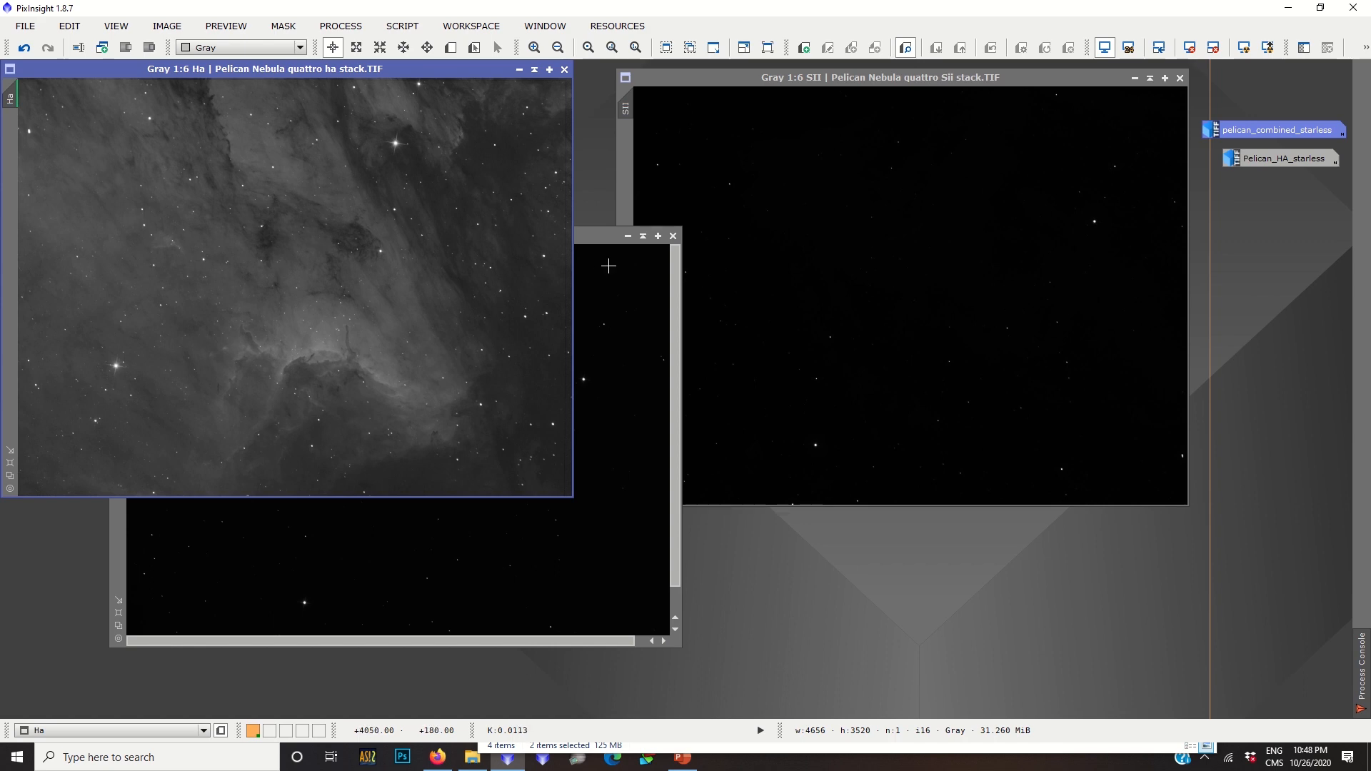
click(1056, 184)
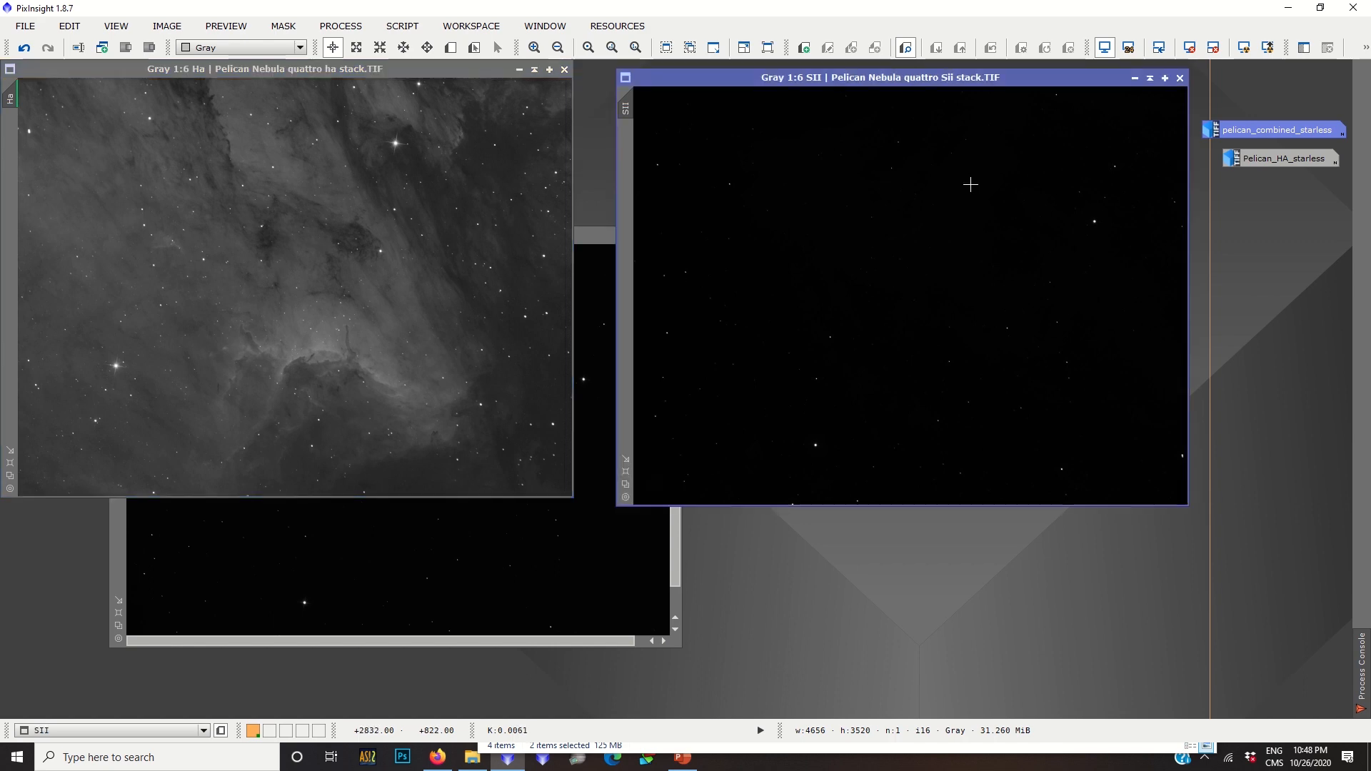
click(1244, 47)
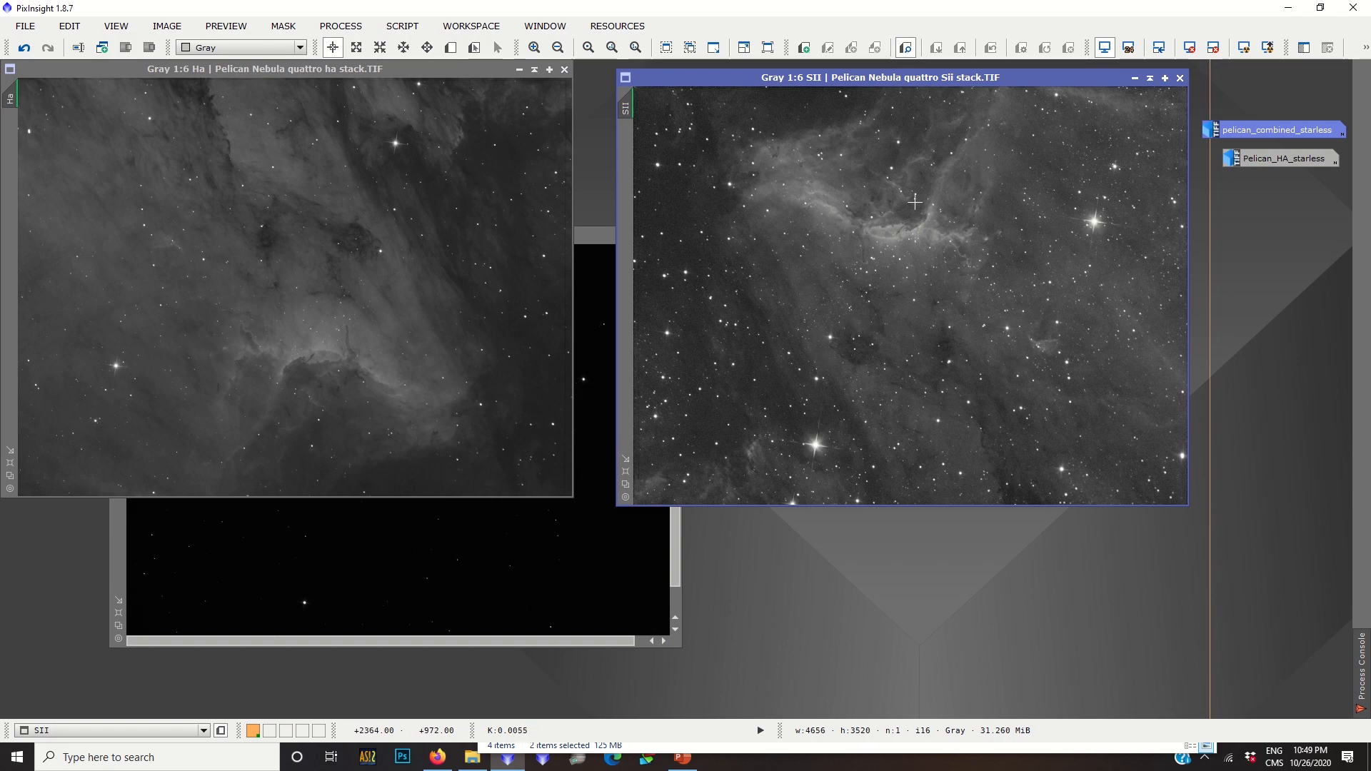
click(438, 548)
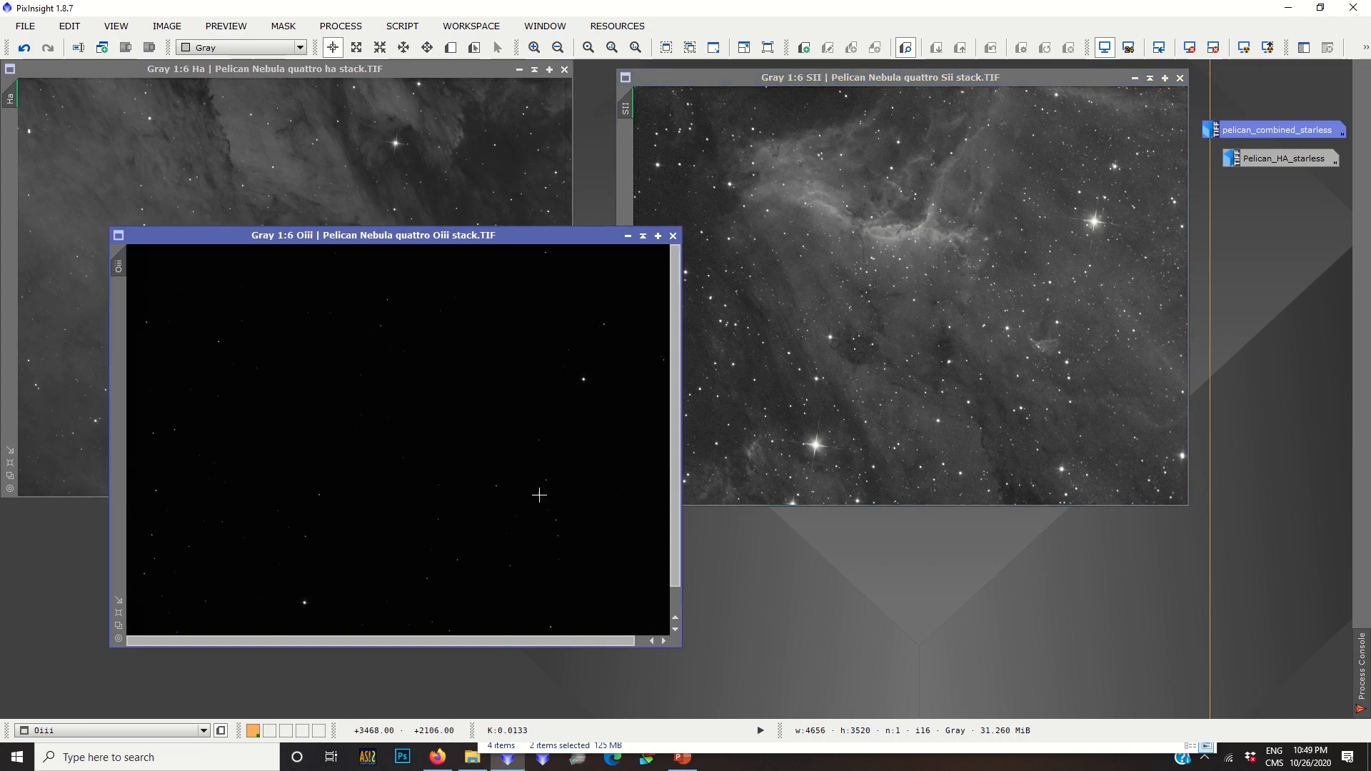
click(1245, 48)
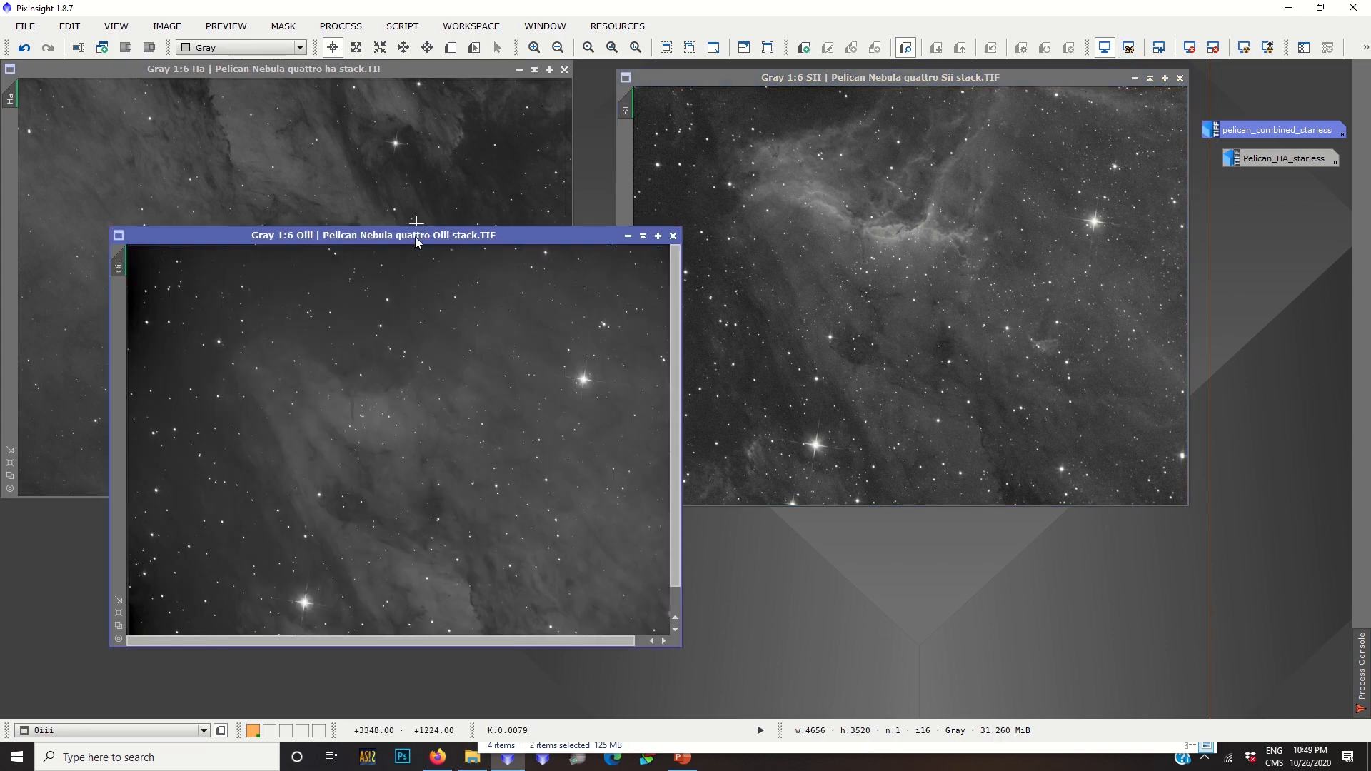
drag(412, 242, 655, 312)
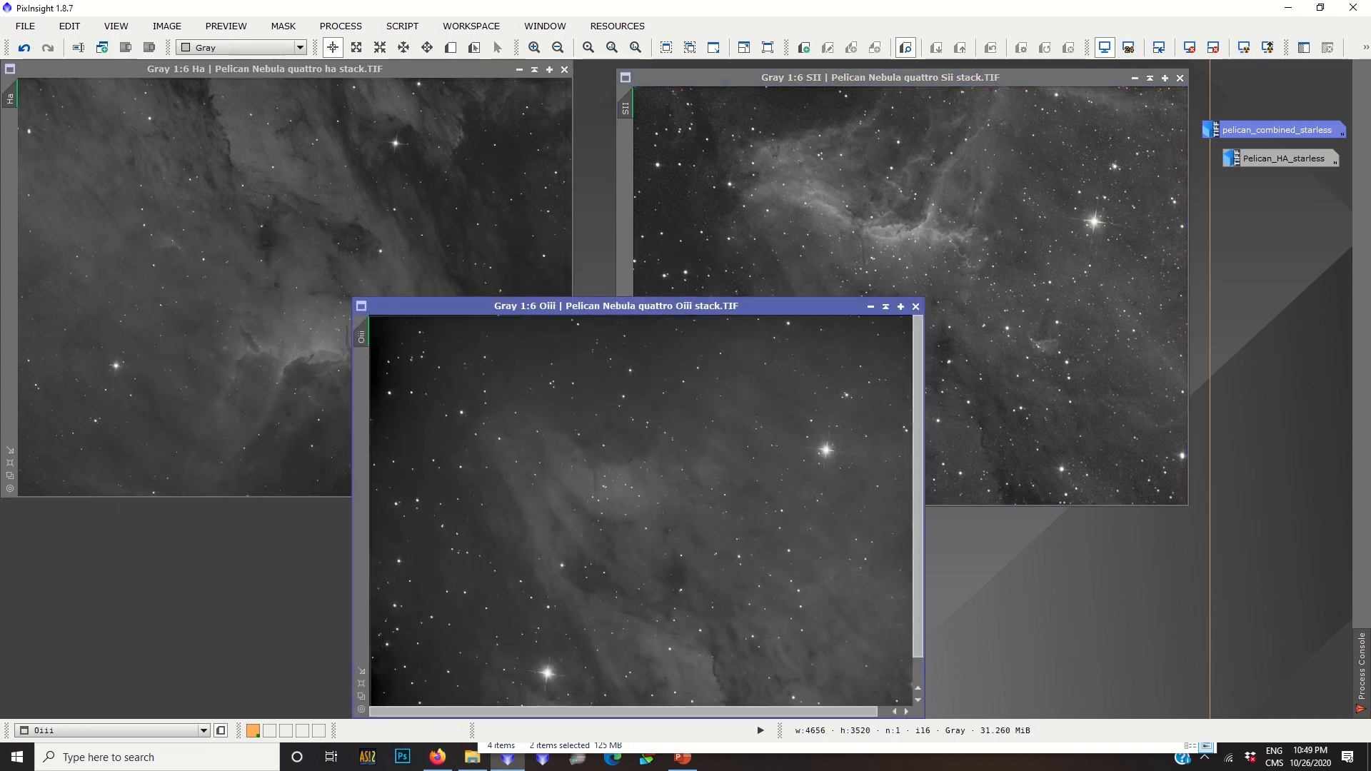
drag(620, 307, 584, 274)
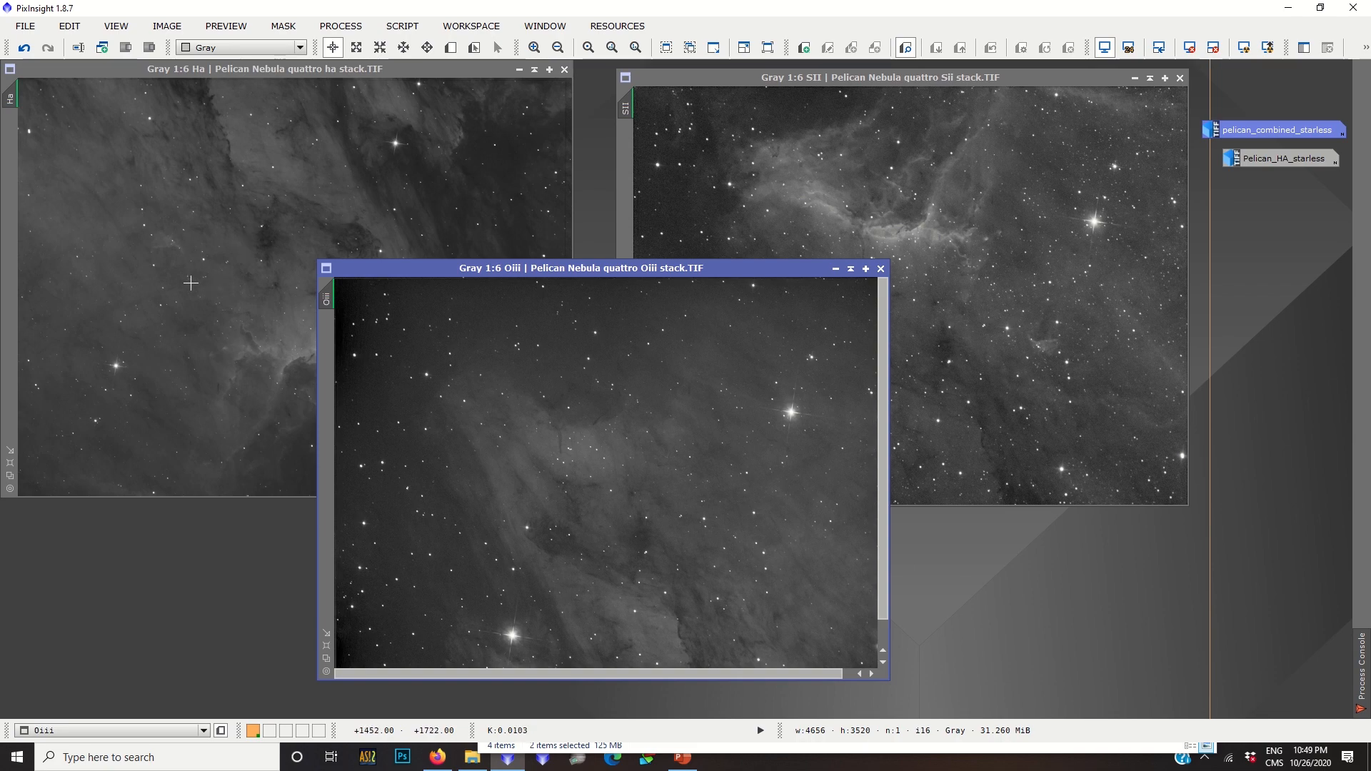
Register the SII image with StarAlignment, using the Ha view as the reference image.
click(340, 27)
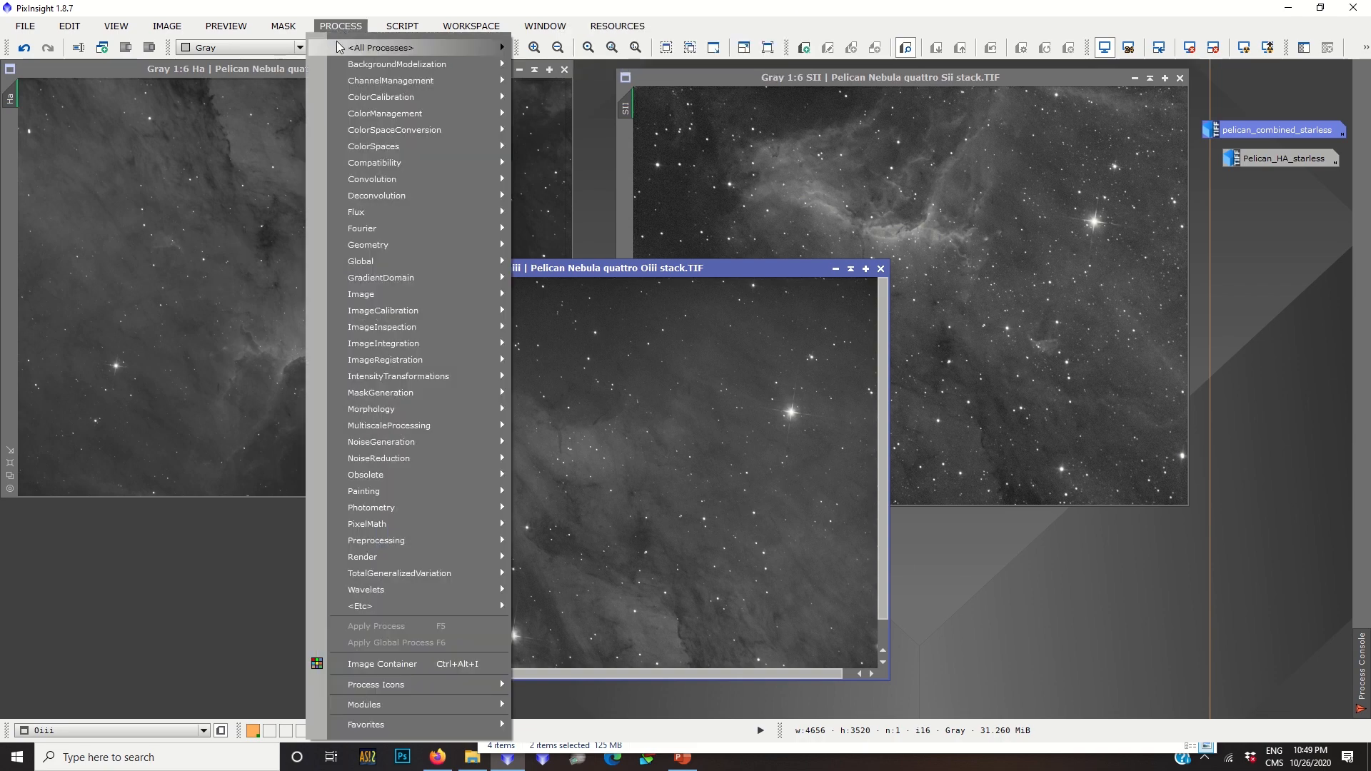
mouse_move(378, 47)
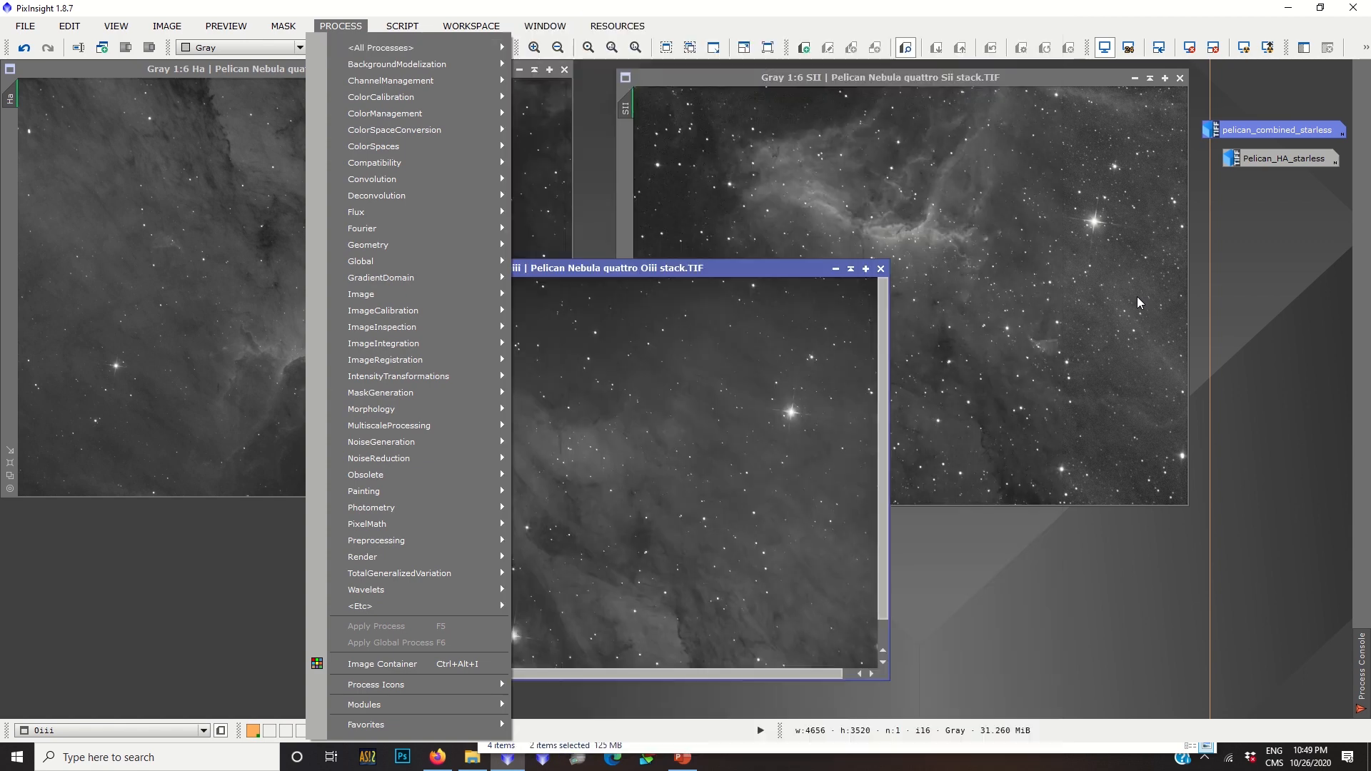
mouse_move(421, 61)
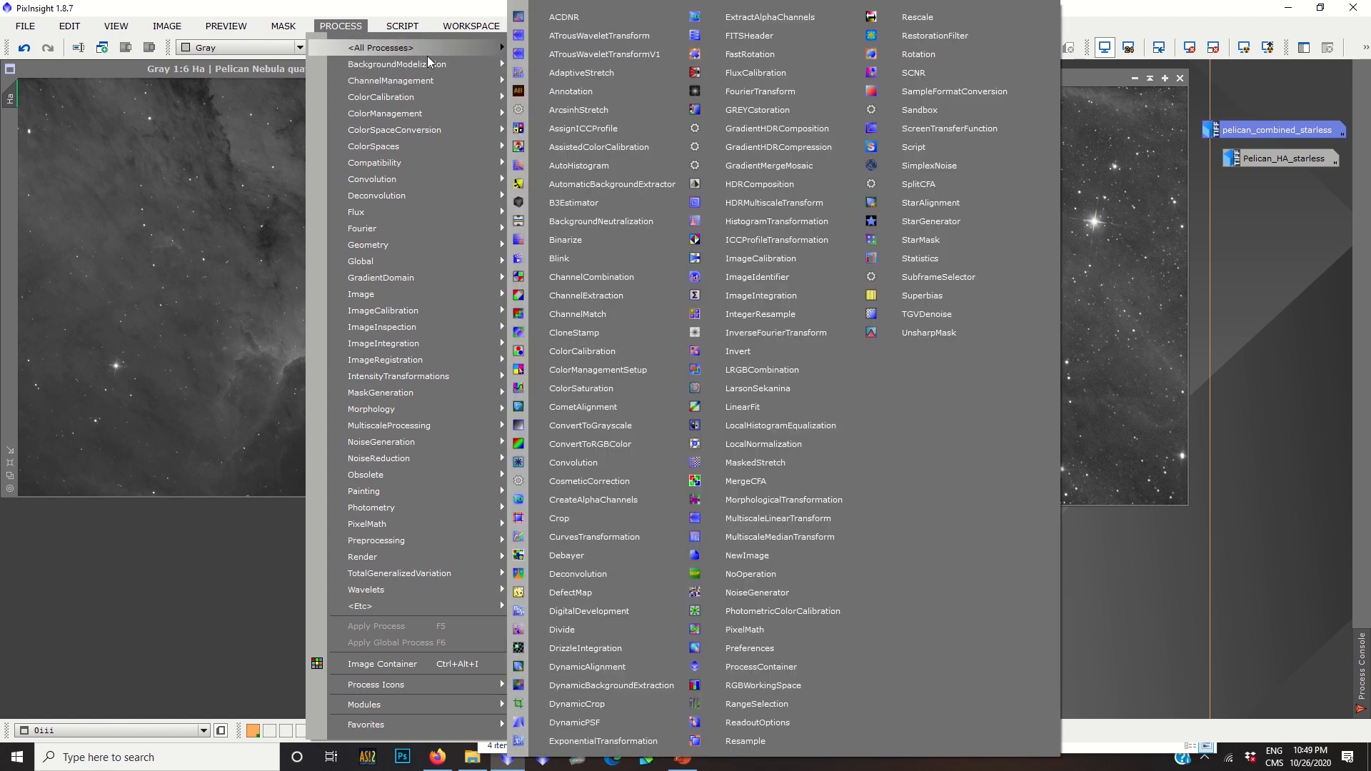
click(905, 203)
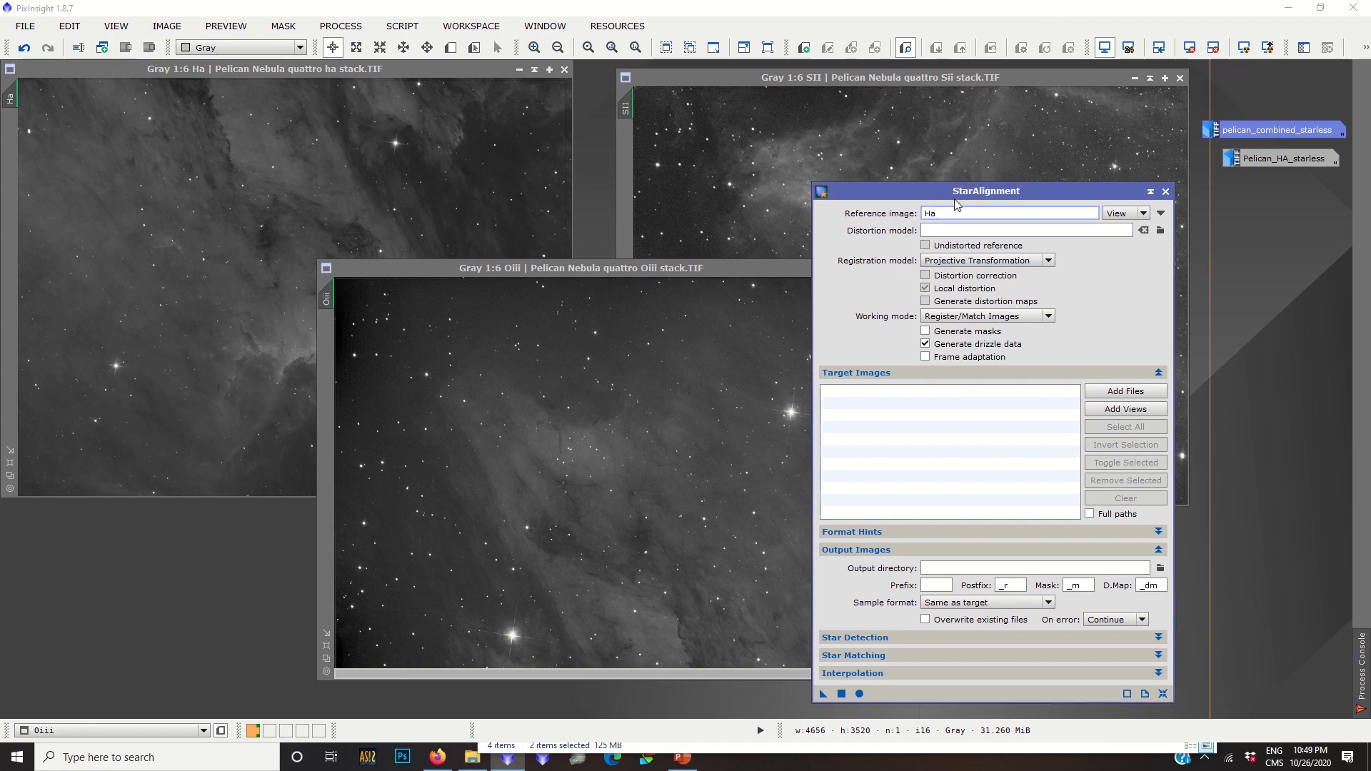
drag(956, 193, 998, 108)
drag(864, 598, 671, 215)
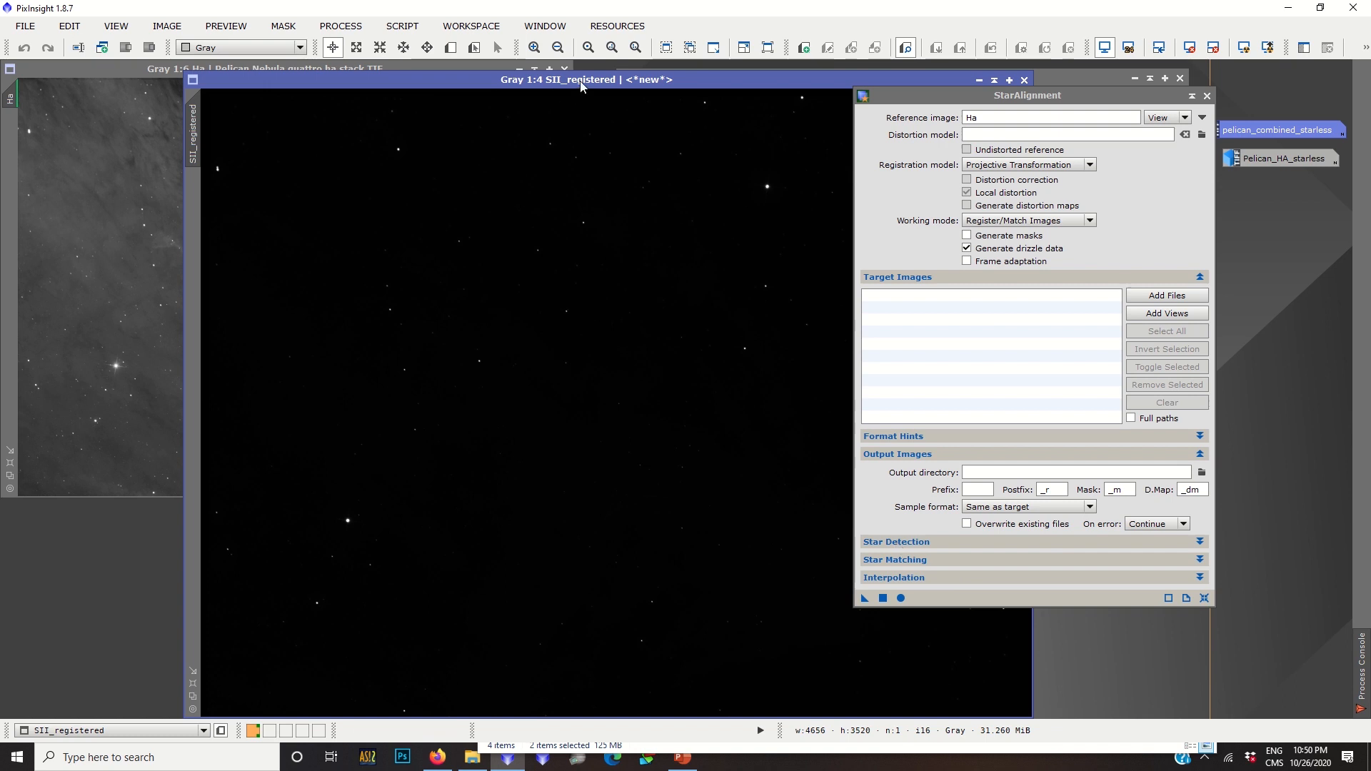
Minimize the registered SII image and the original SII image, parking their icons below the Ha image and at the workspace's far edge.
click(980, 79)
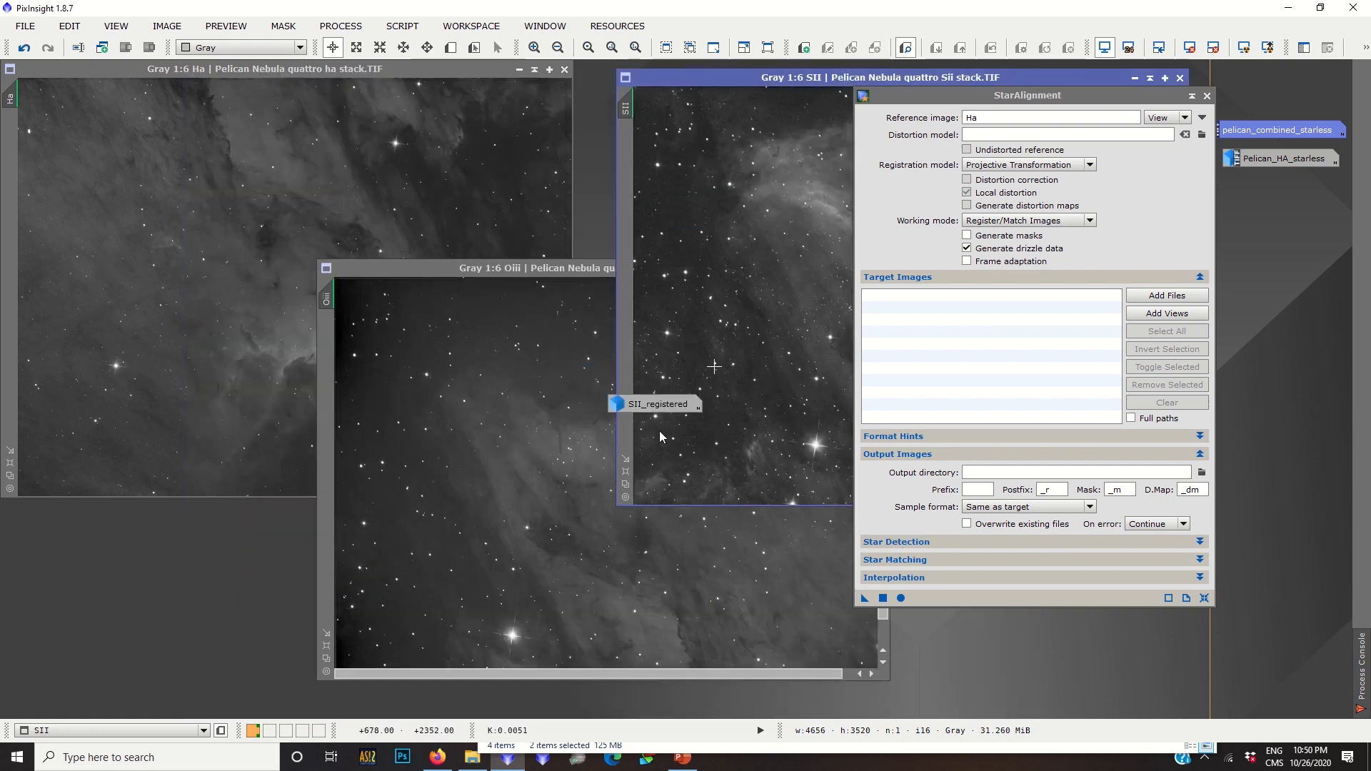
drag(660, 404, 157, 552)
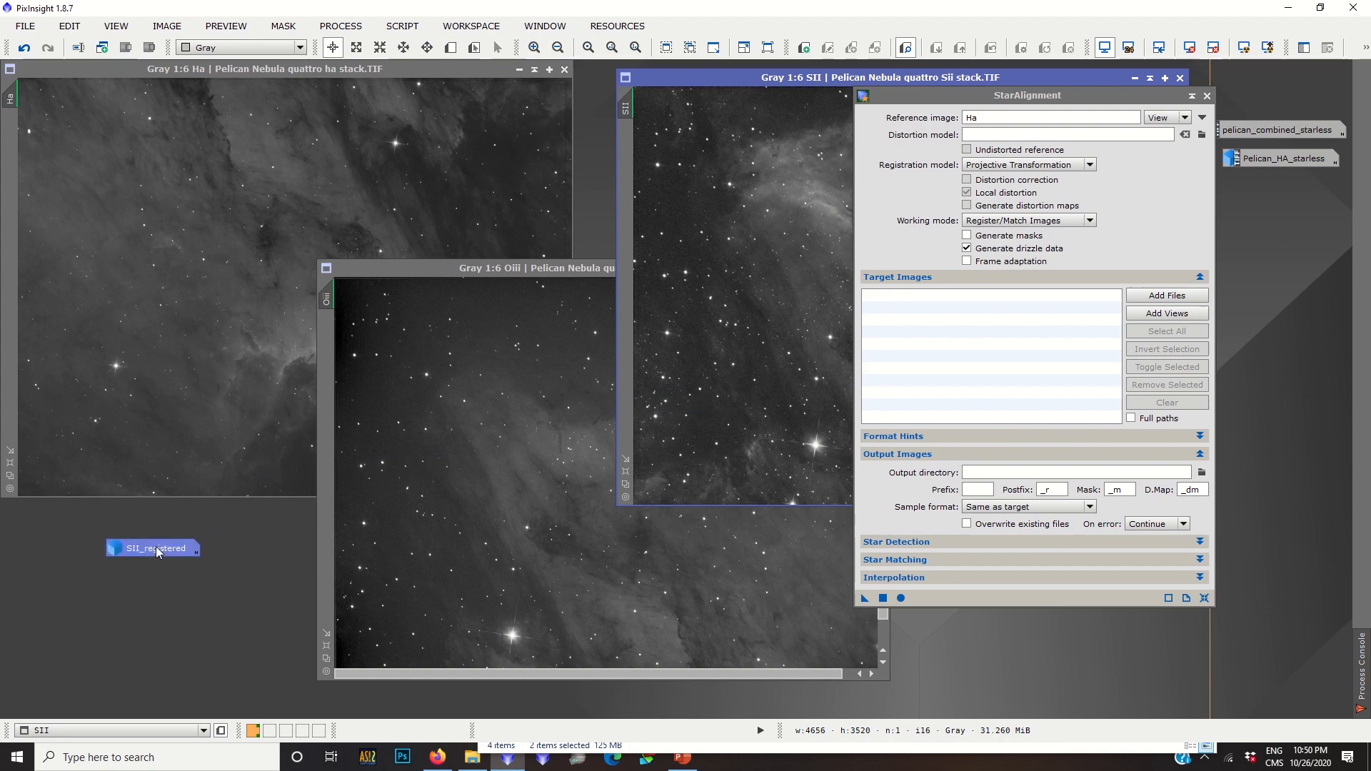
click(859, 138)
click(1134, 78)
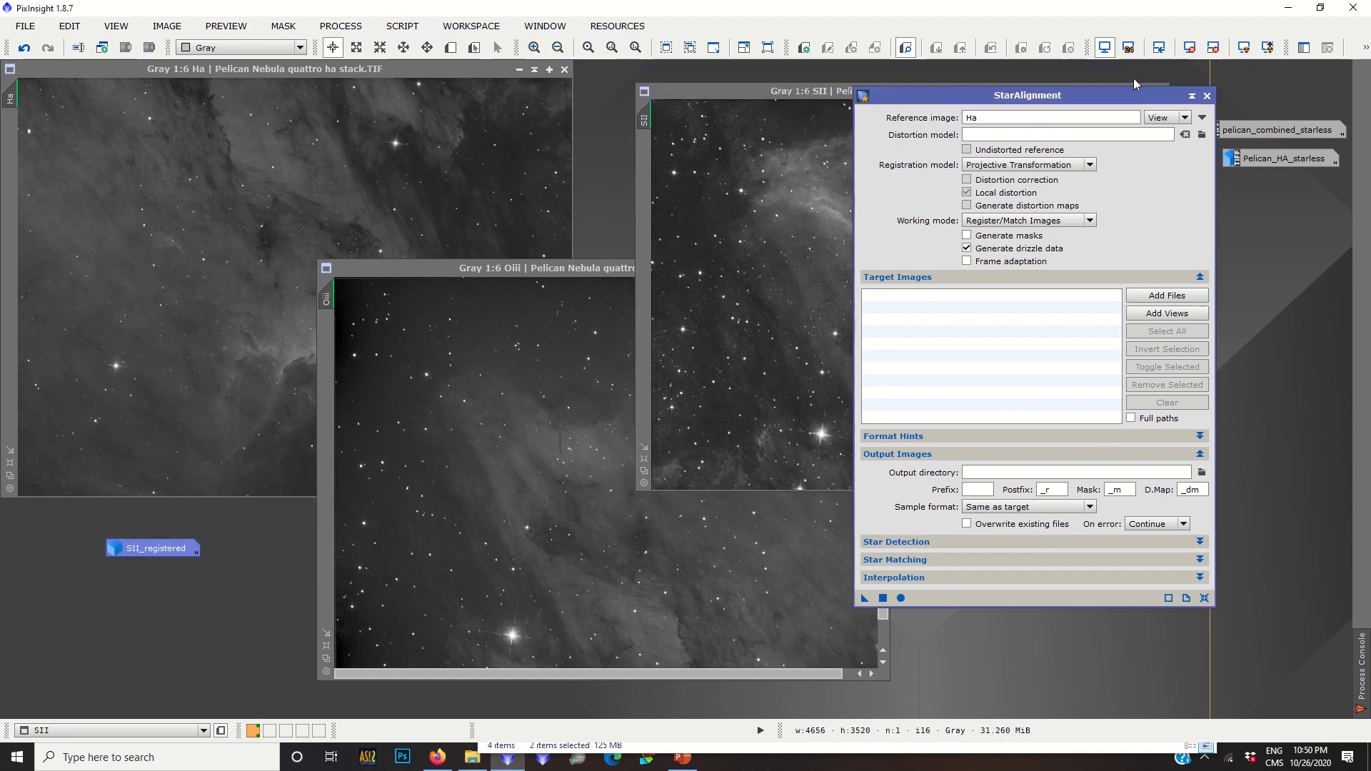
drag(977, 95, 643, 300)
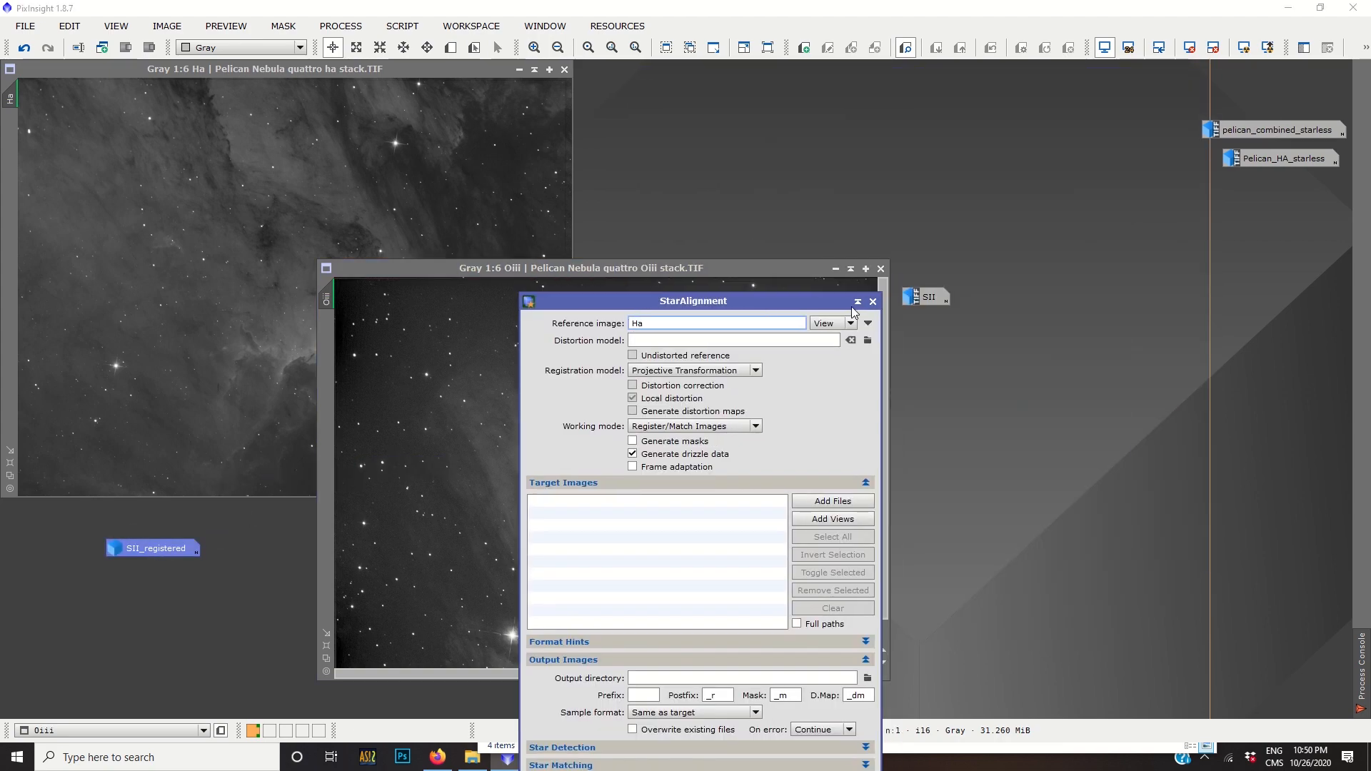
drag(927, 302, 1296, 306)
Register the Oiii image to the Ha reference with StarAlignment, and park the minimized result beside the registered SII icon.
drag(706, 301, 1098, 199)
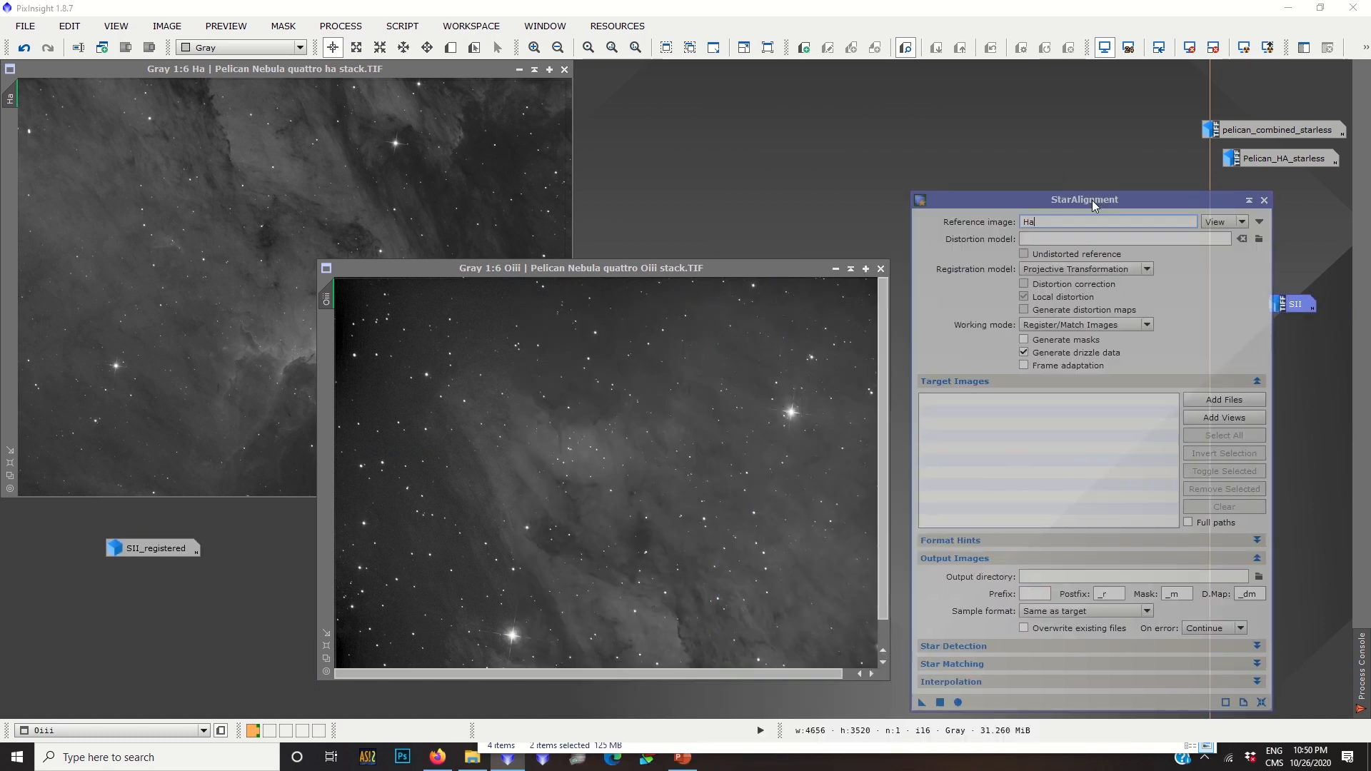
drag(920, 704, 587, 505)
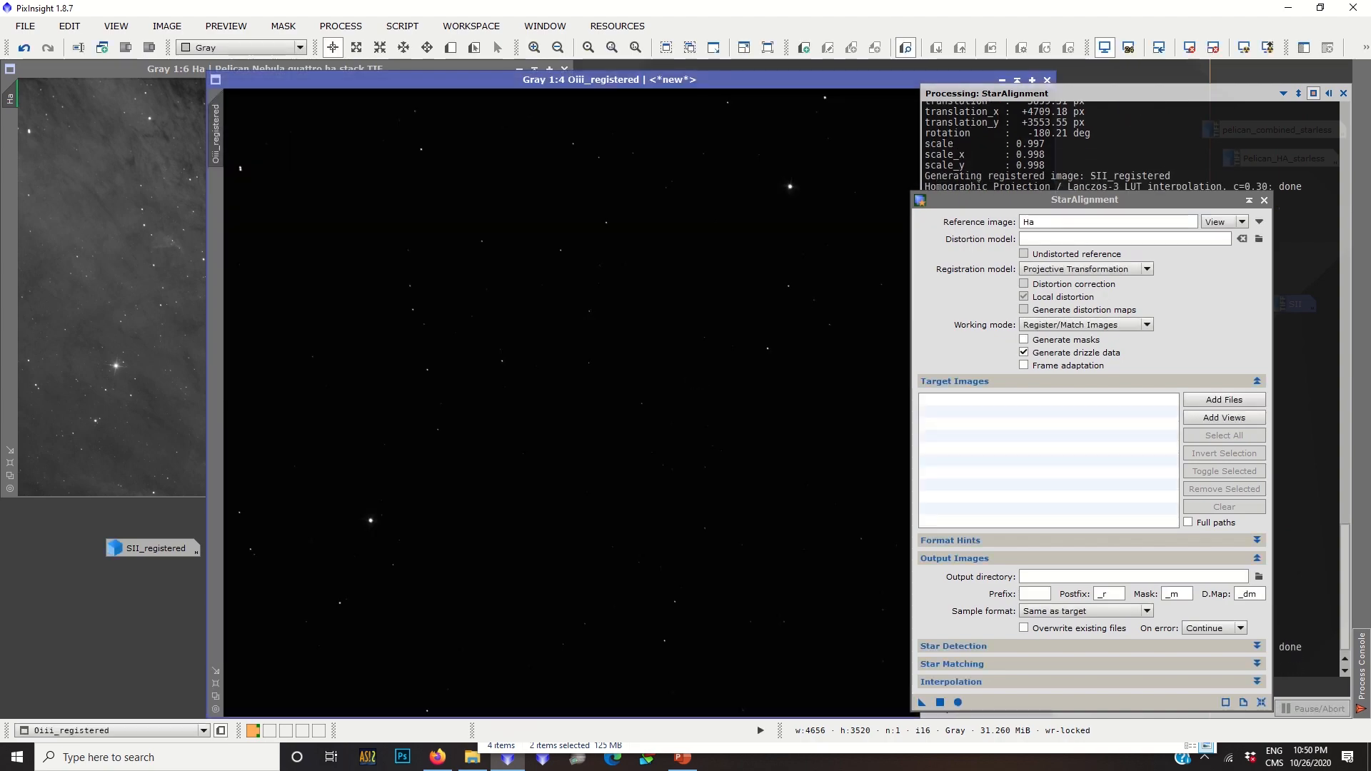
drag(710, 73, 601, 93)
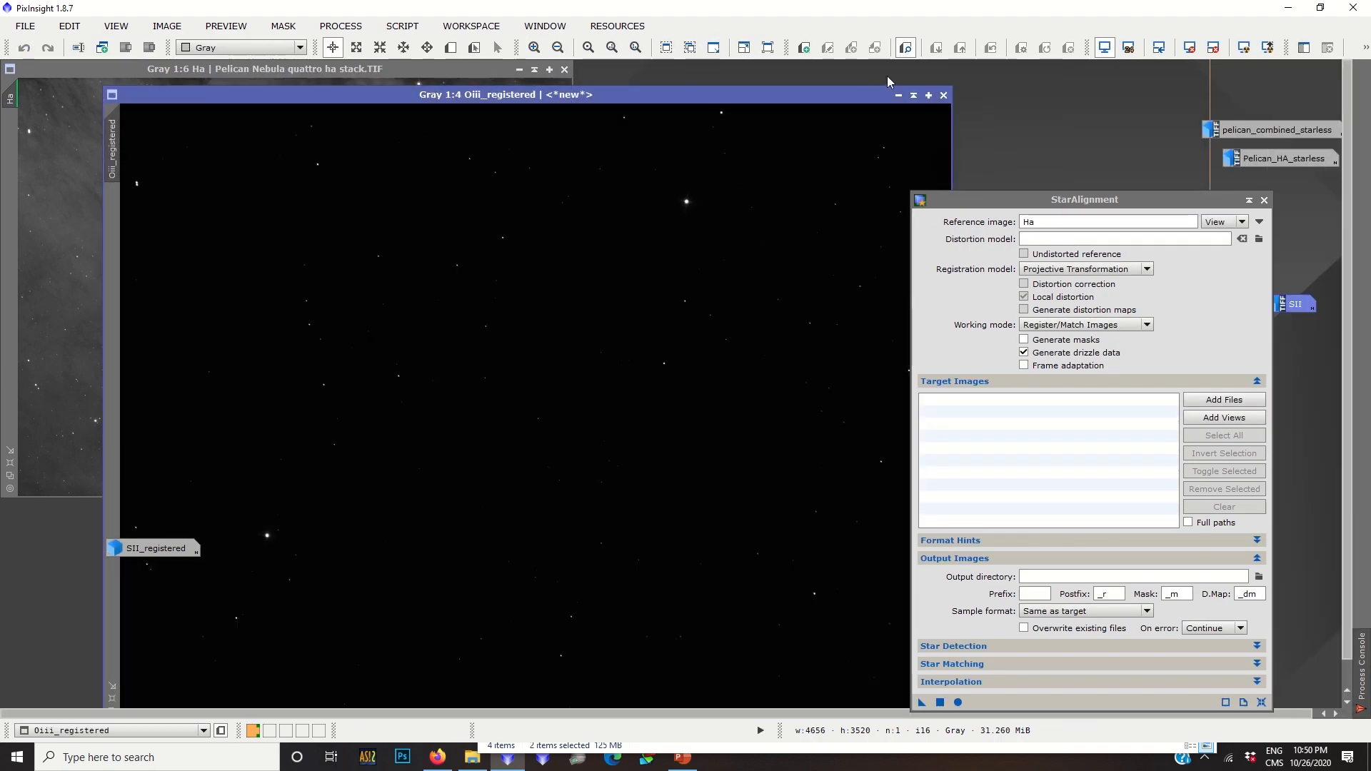
click(897, 95)
drag(597, 418, 68, 568)
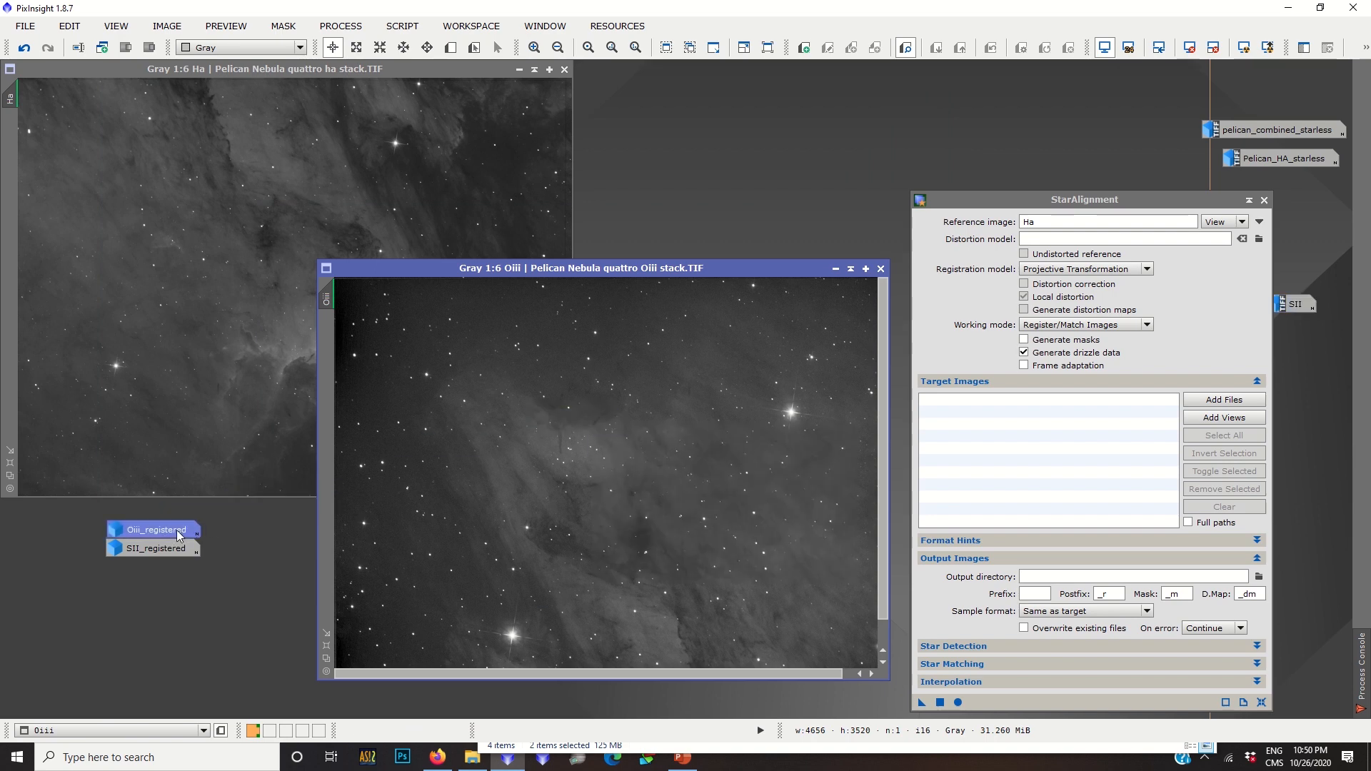
drag(662, 269, 564, 233)
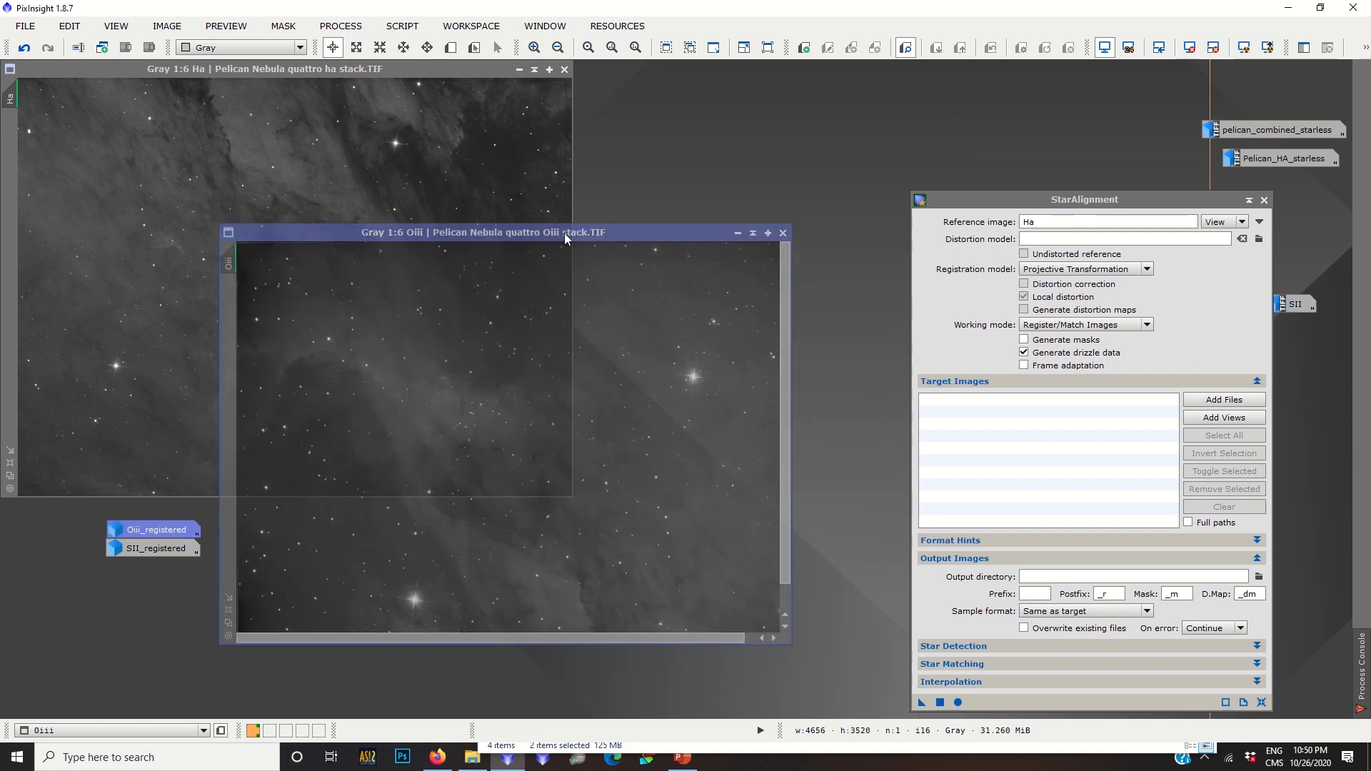
Park the original Oiii image as an icon below the SII icon, and restore the registered Oiii and SII images at 1:6 zoom.
click(738, 233)
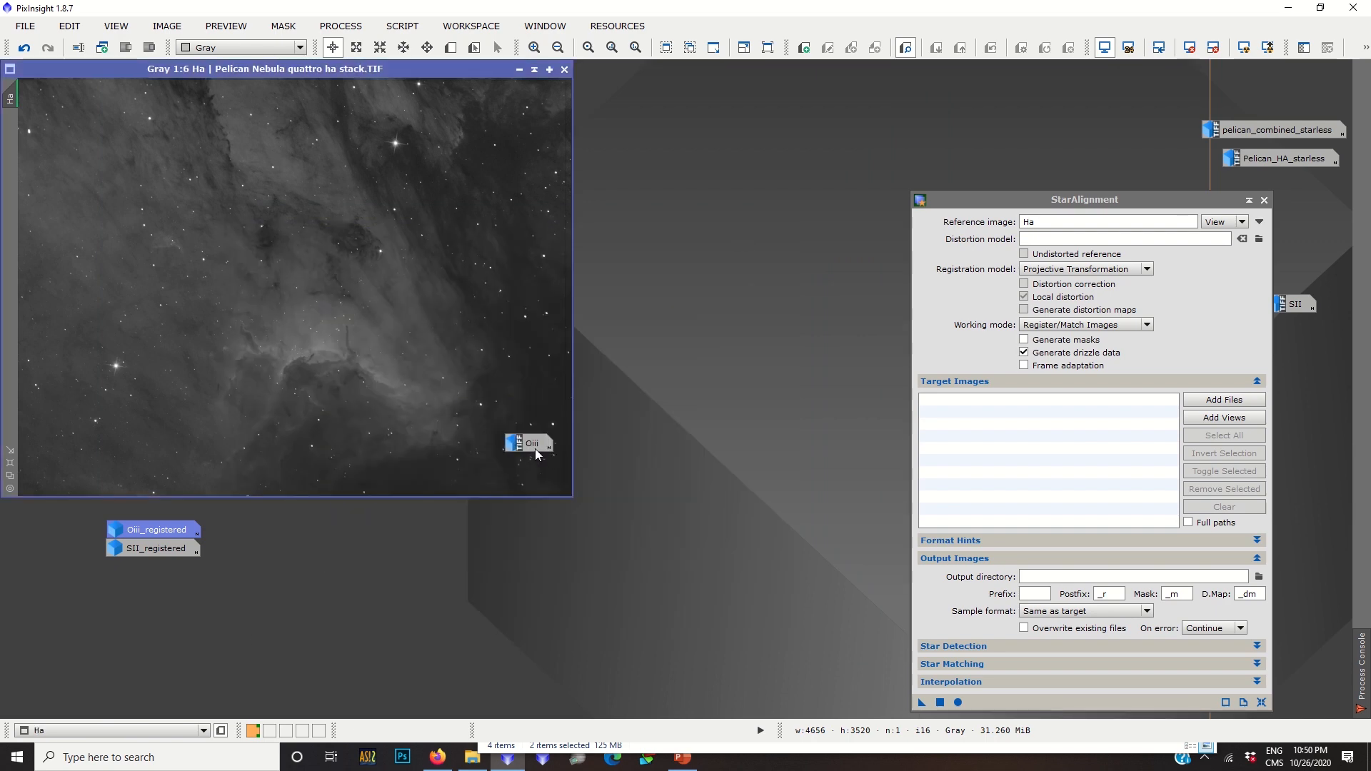
drag(534, 444, 1313, 345)
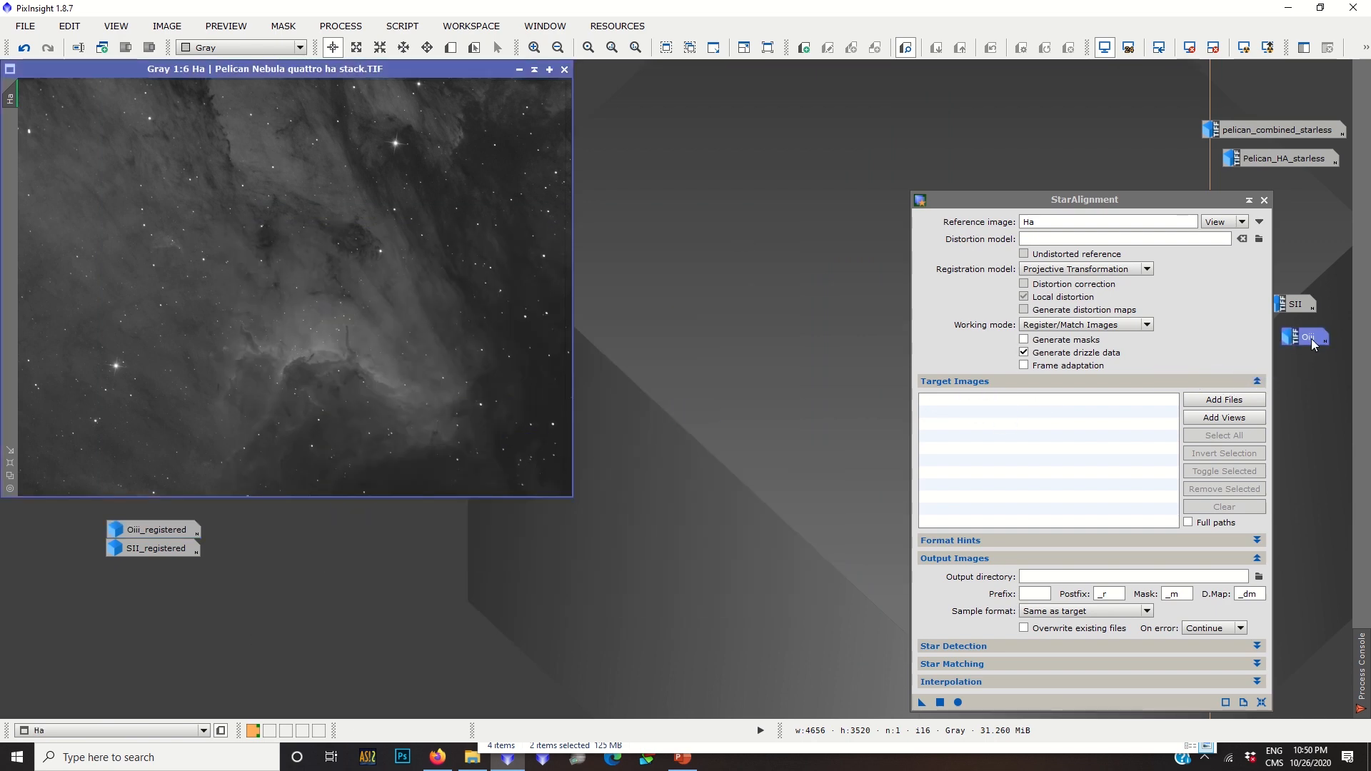
double_click(157, 530)
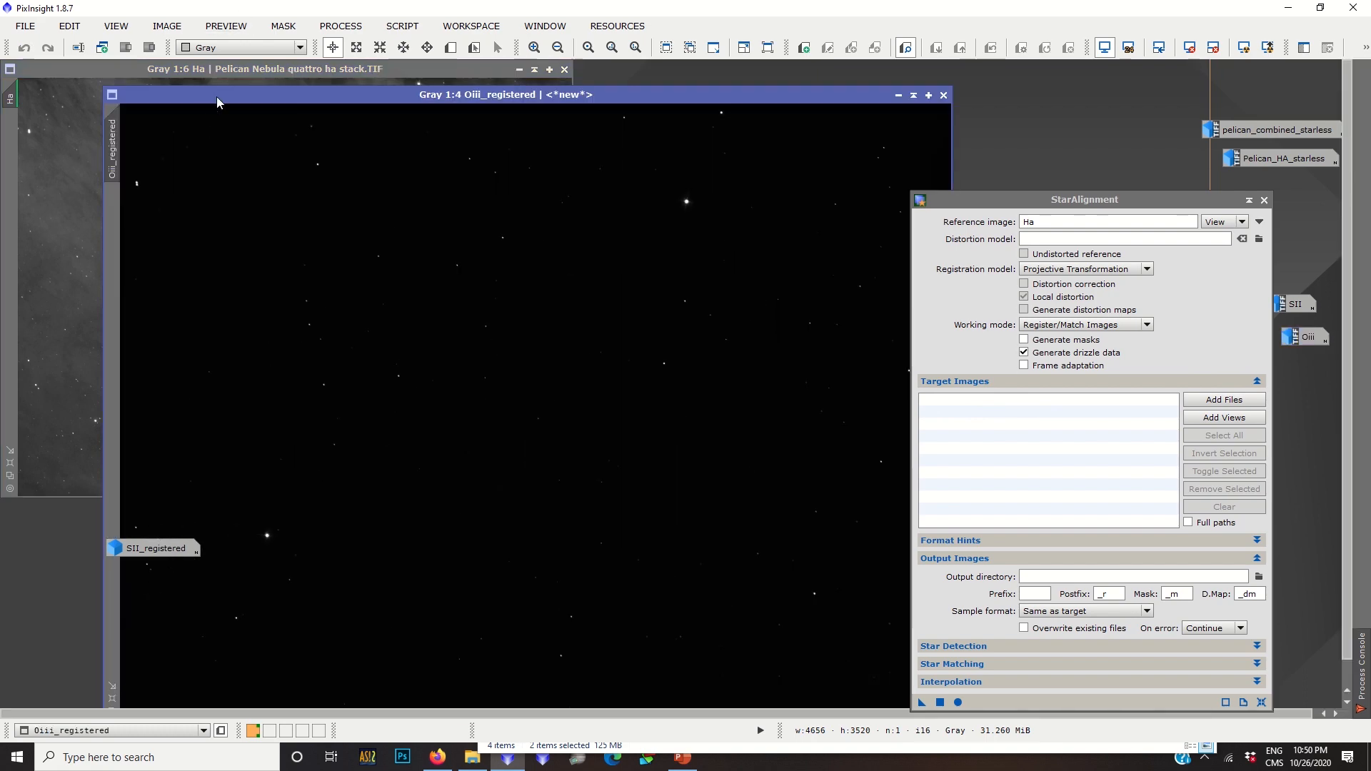
drag(217, 96, 274, 46)
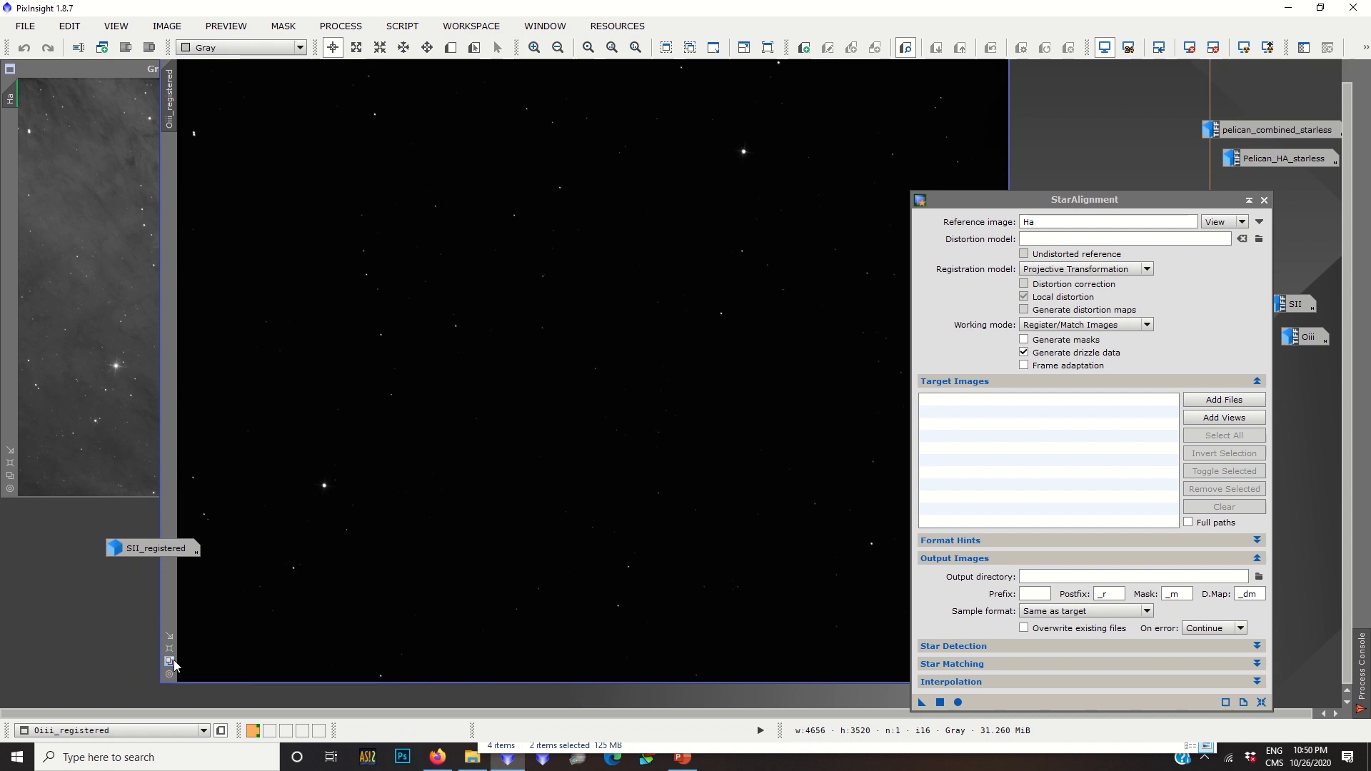
click(169, 636)
double_click(149, 547)
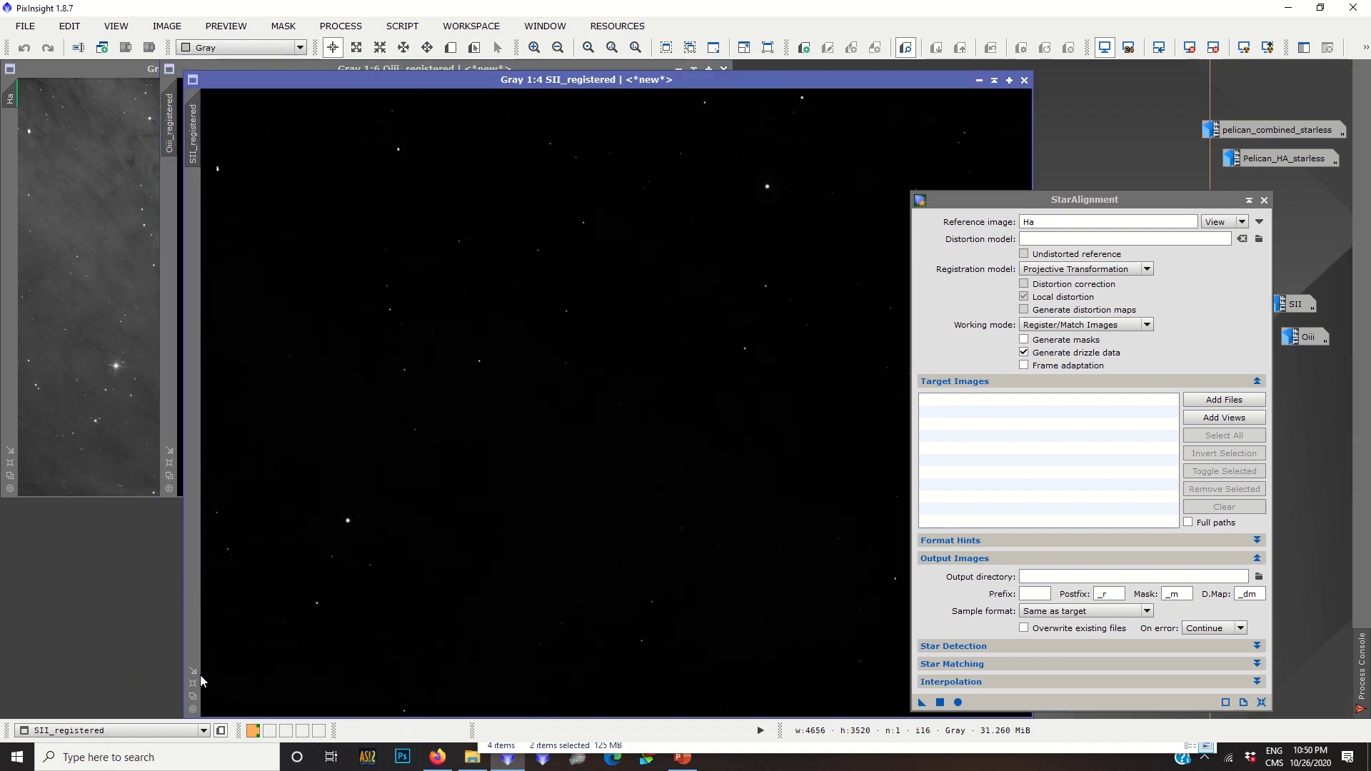
click(192, 697)
Reset the screen stretch of the Ha image and move its window down to expose the registered images' title bars.
click(84, 177)
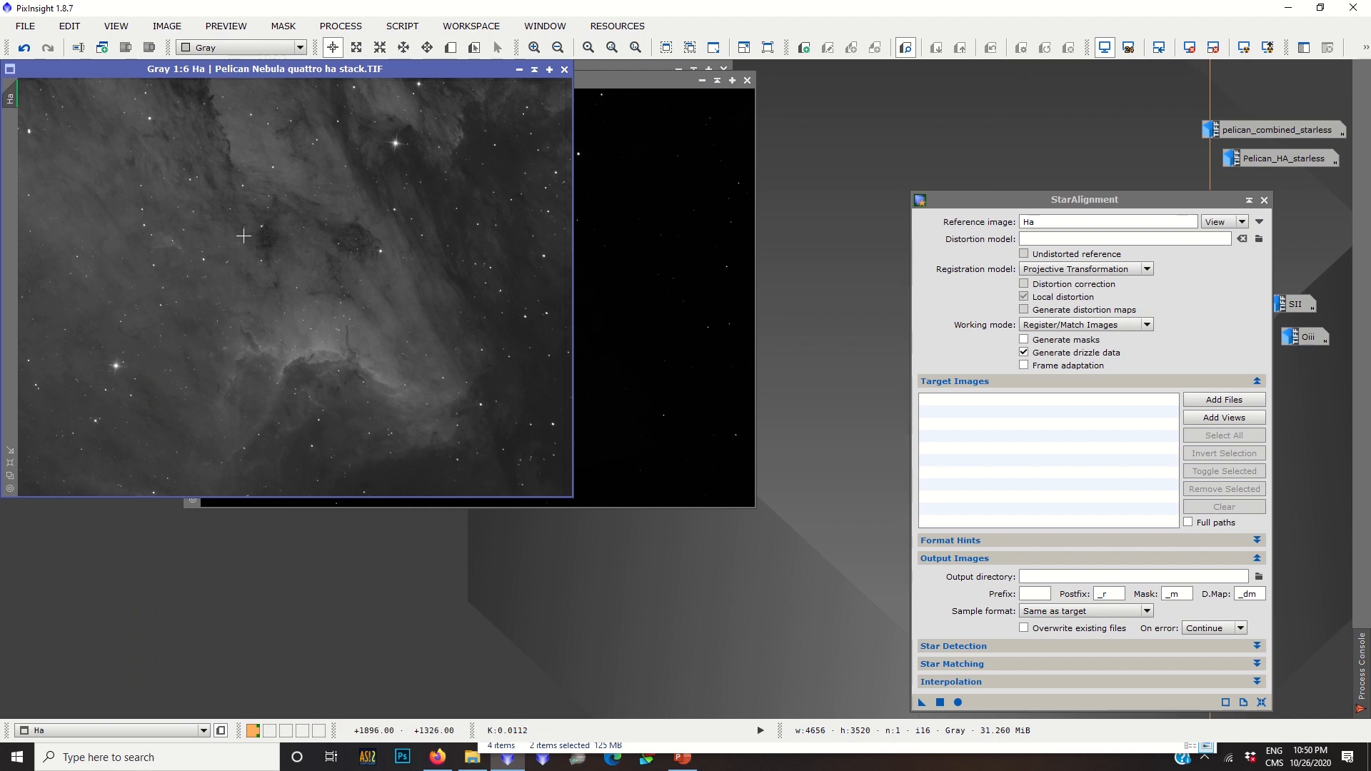
click(1189, 47)
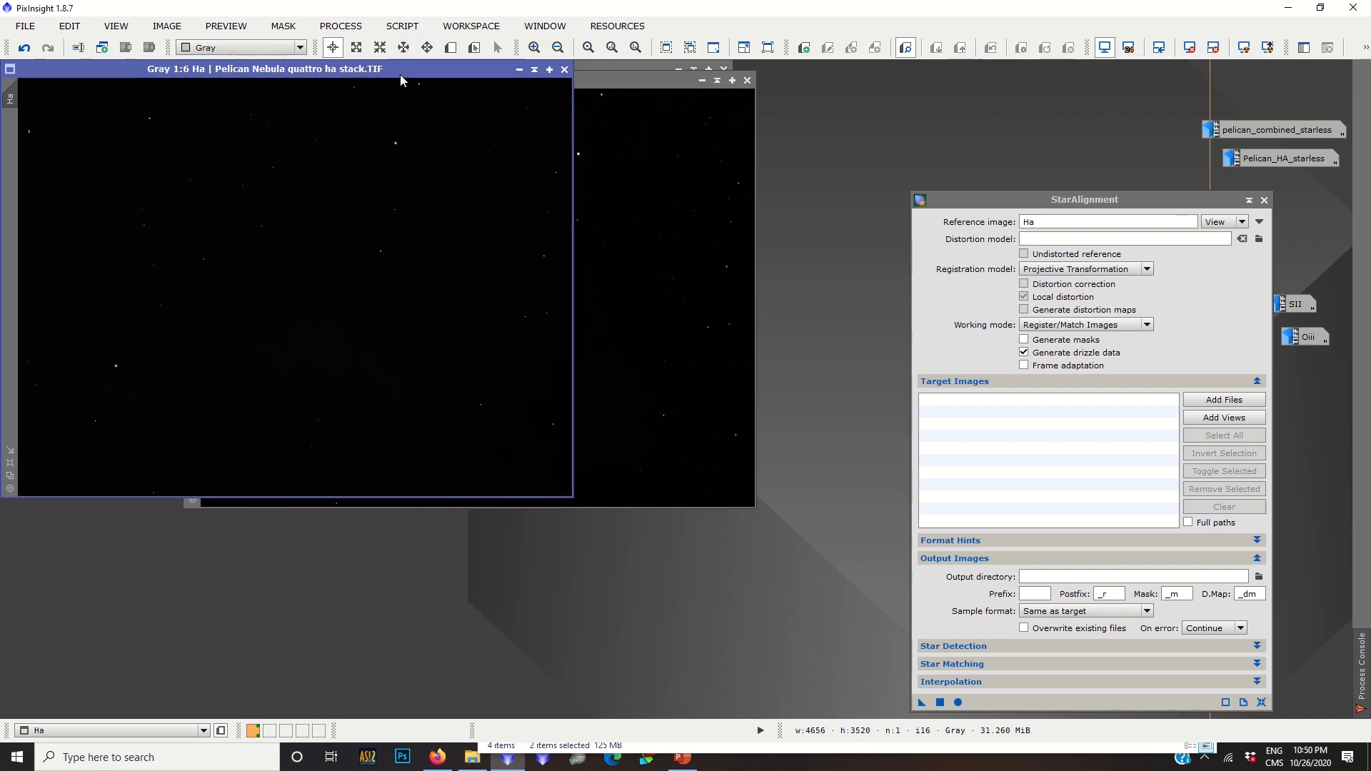
drag(401, 72, 401, 116)
Close StarAlignment and offset the Ha and SII_registered windows so all three images stay accessible.
click(1264, 200)
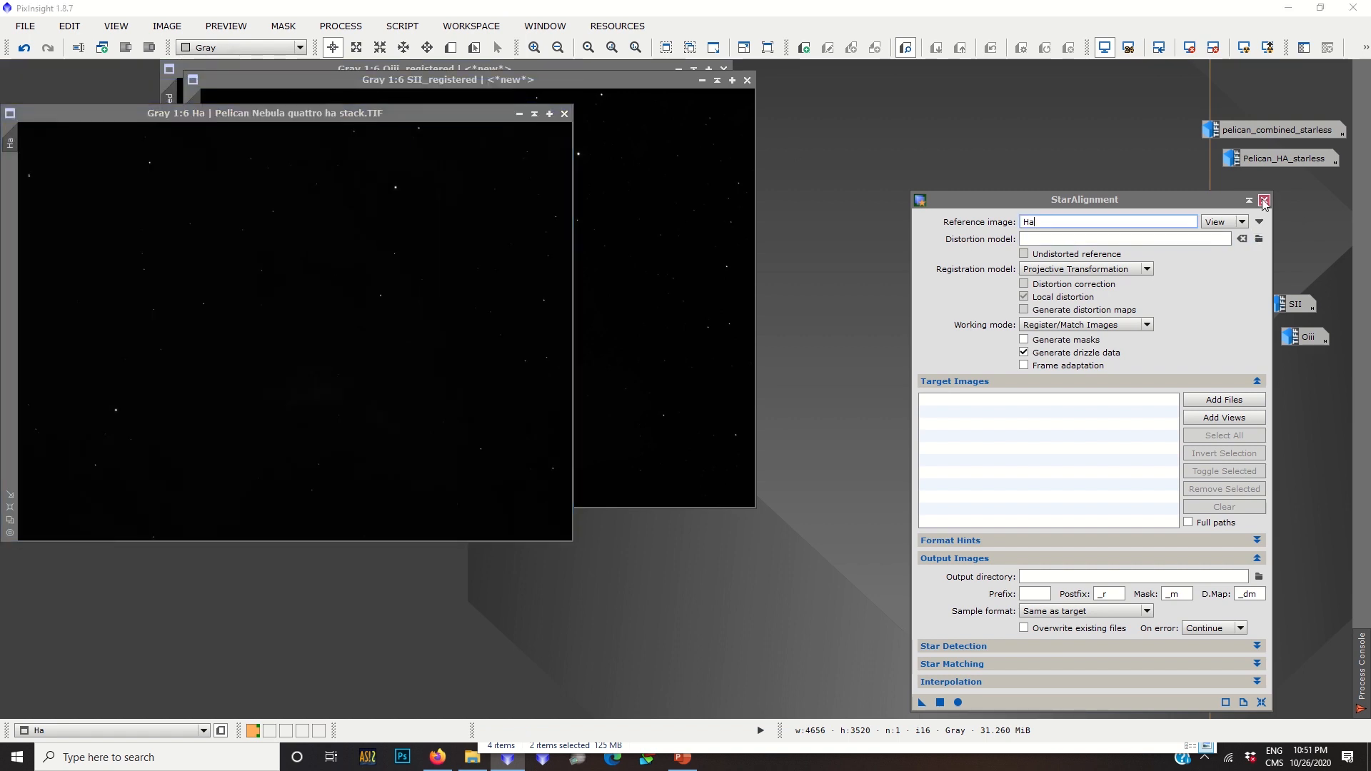
drag(207, 114, 233, 164)
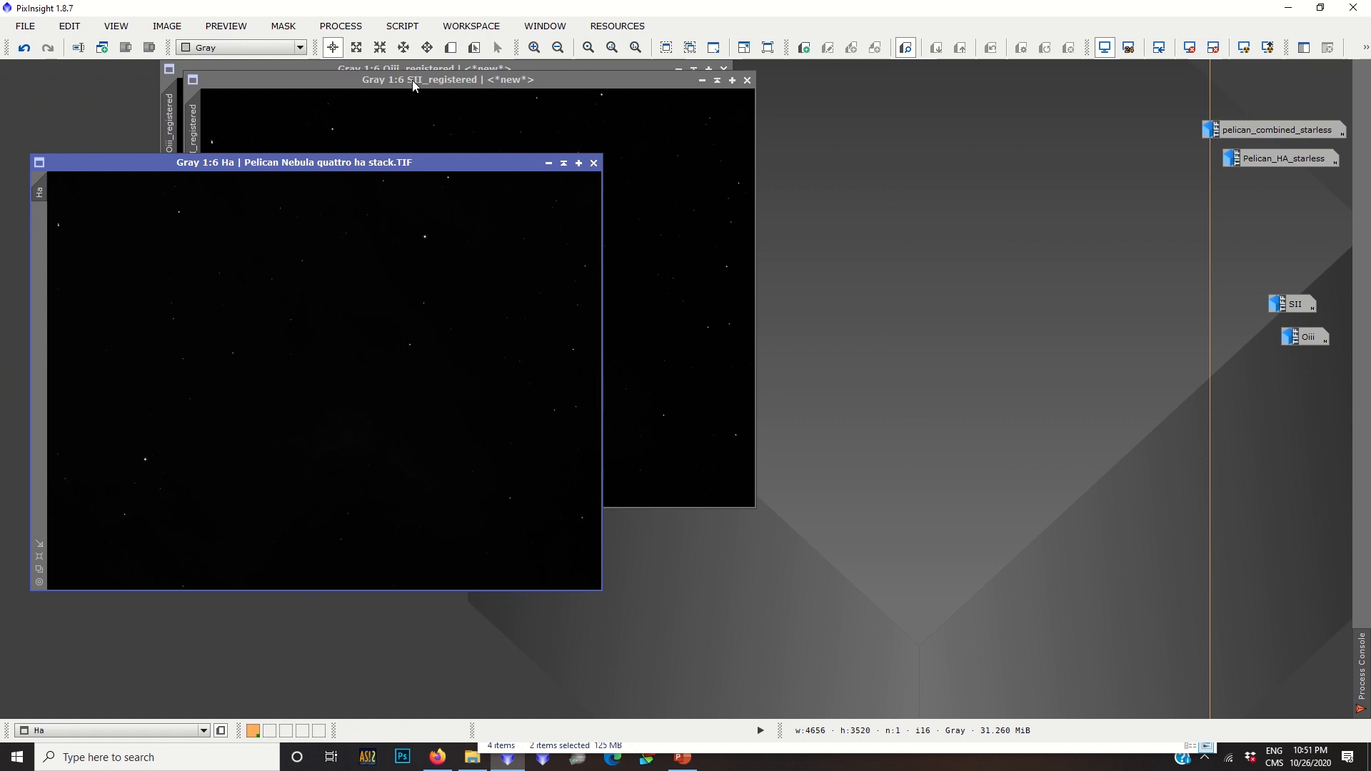
drag(405, 80, 407, 92)
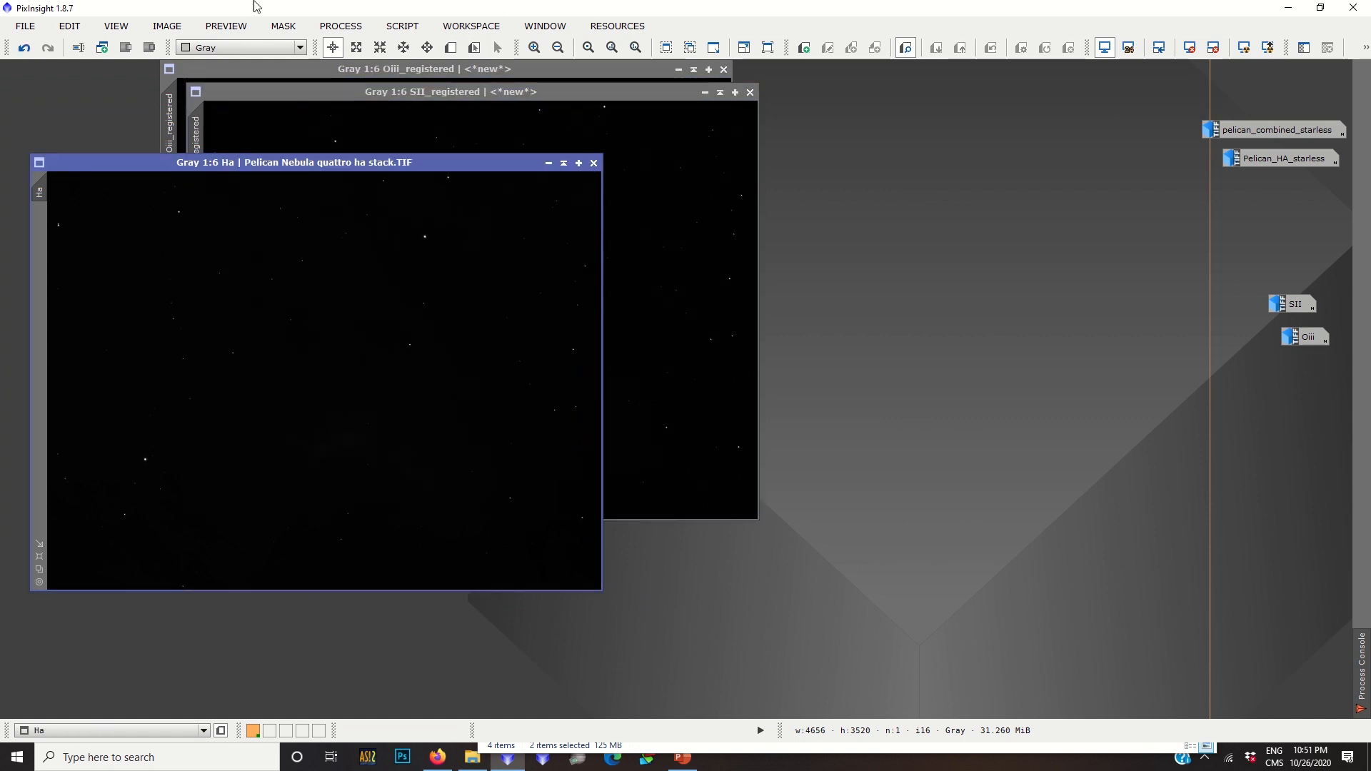
Apply MaskedStretch to the Ha image with target background 0.125 and 100 iterations, and inspect the stretched nebula.
click(341, 25)
mouse_move(391, 54)
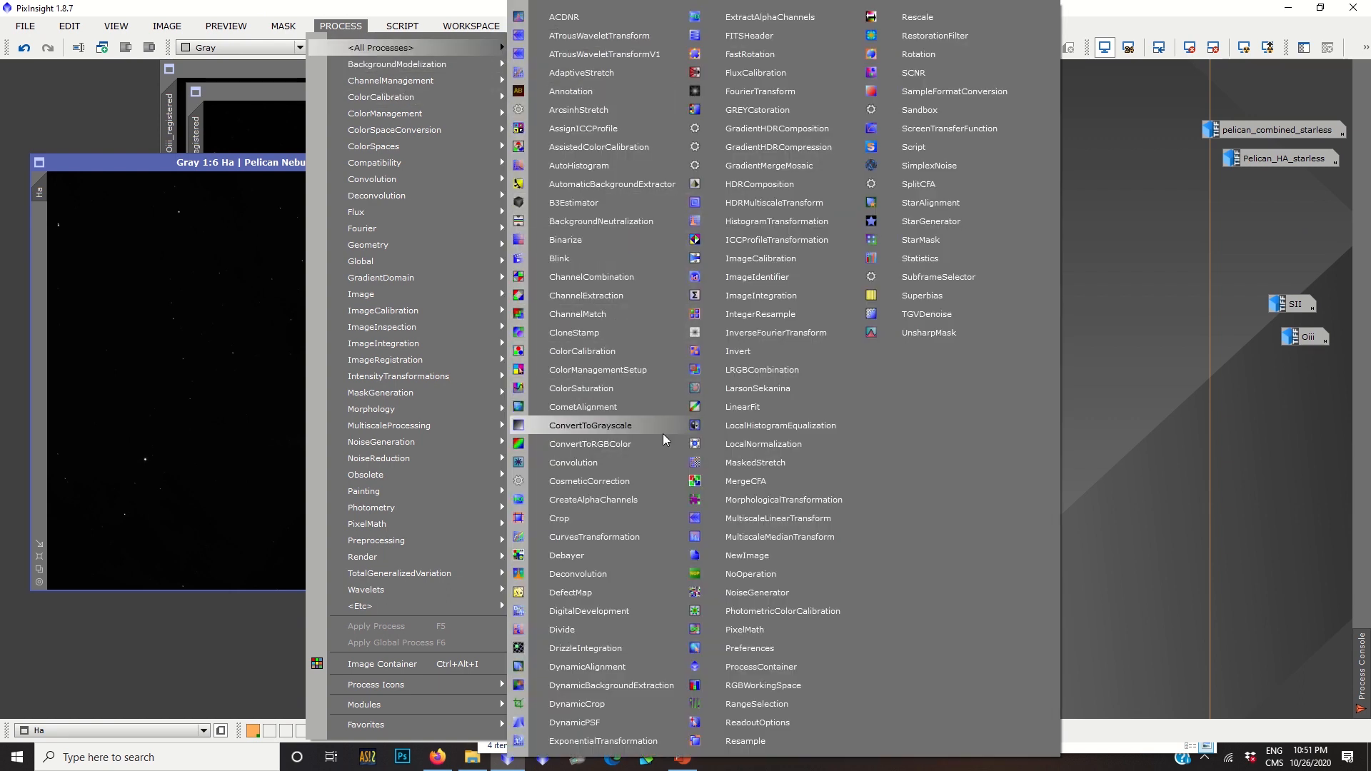
click(732, 464)
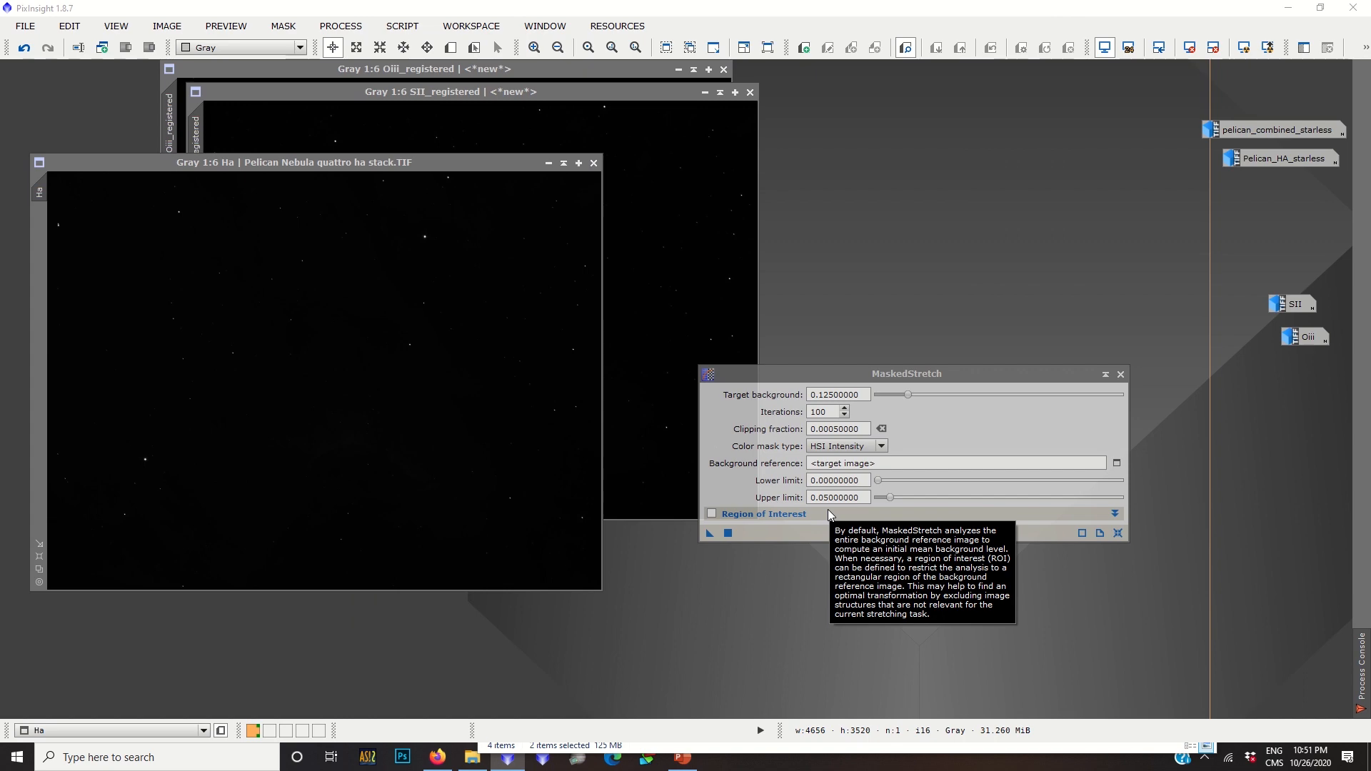
drag(712, 536, 459, 425)
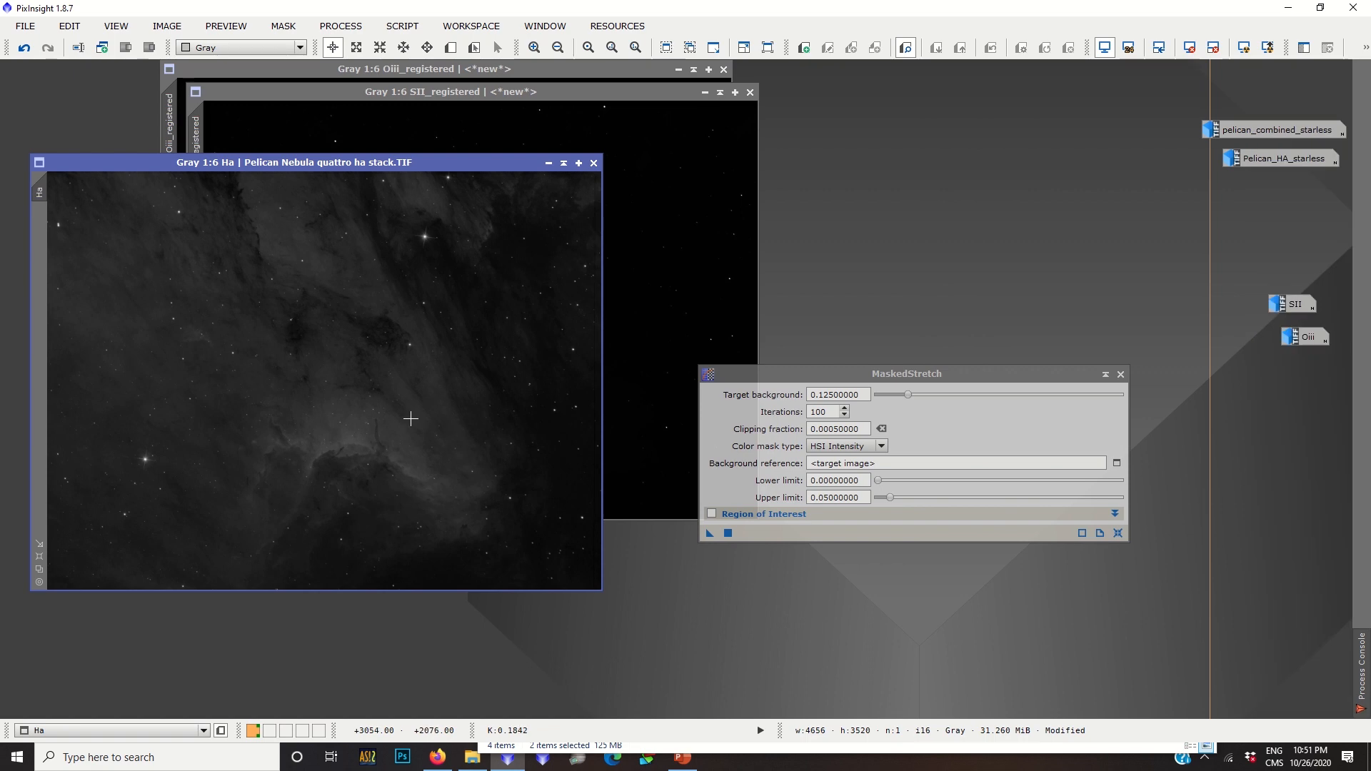
scroll(308, 400, up, 4)
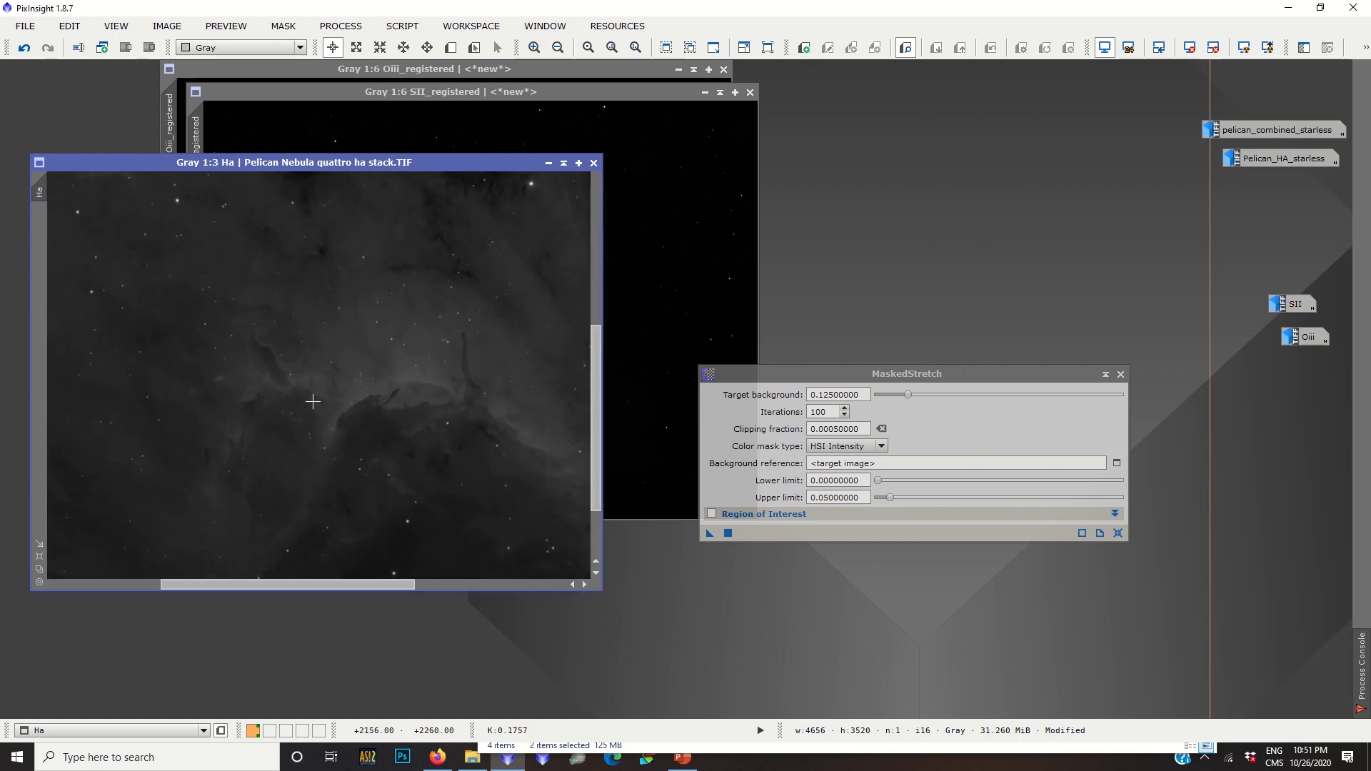
scroll(385, 362, down, 5)
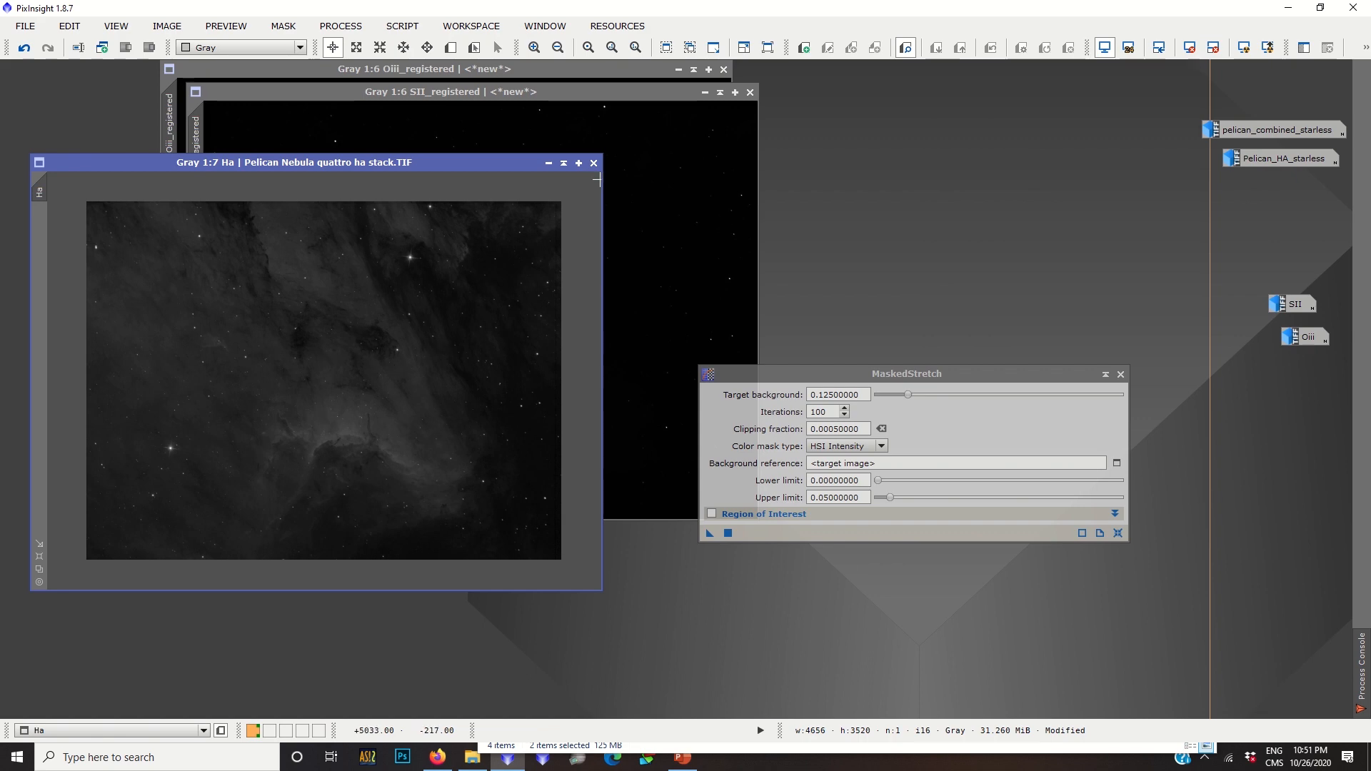
Apply the same MaskedStretch settings to the SII_registered and Oiii_registered images.
click(642, 185)
drag(711, 533, 587, 452)
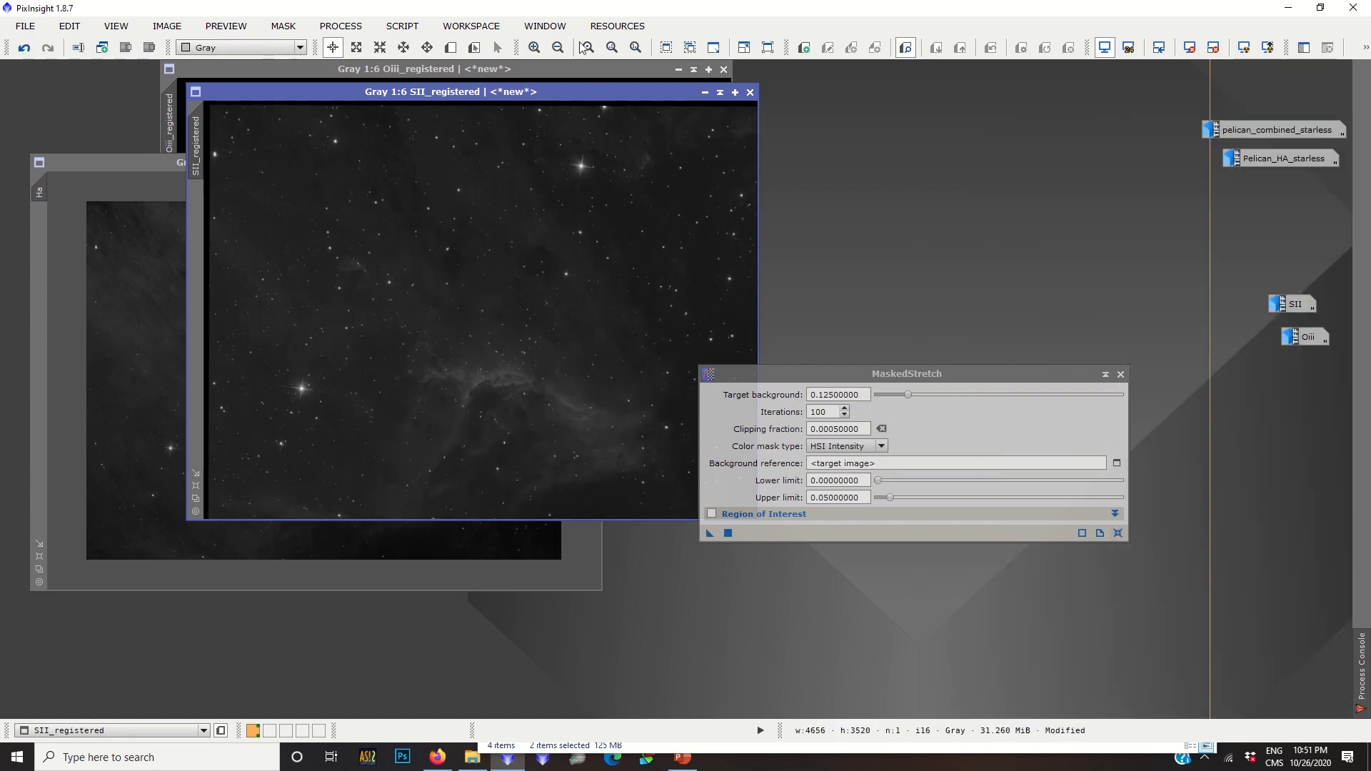
click(542, 70)
drag(713, 537, 473, 326)
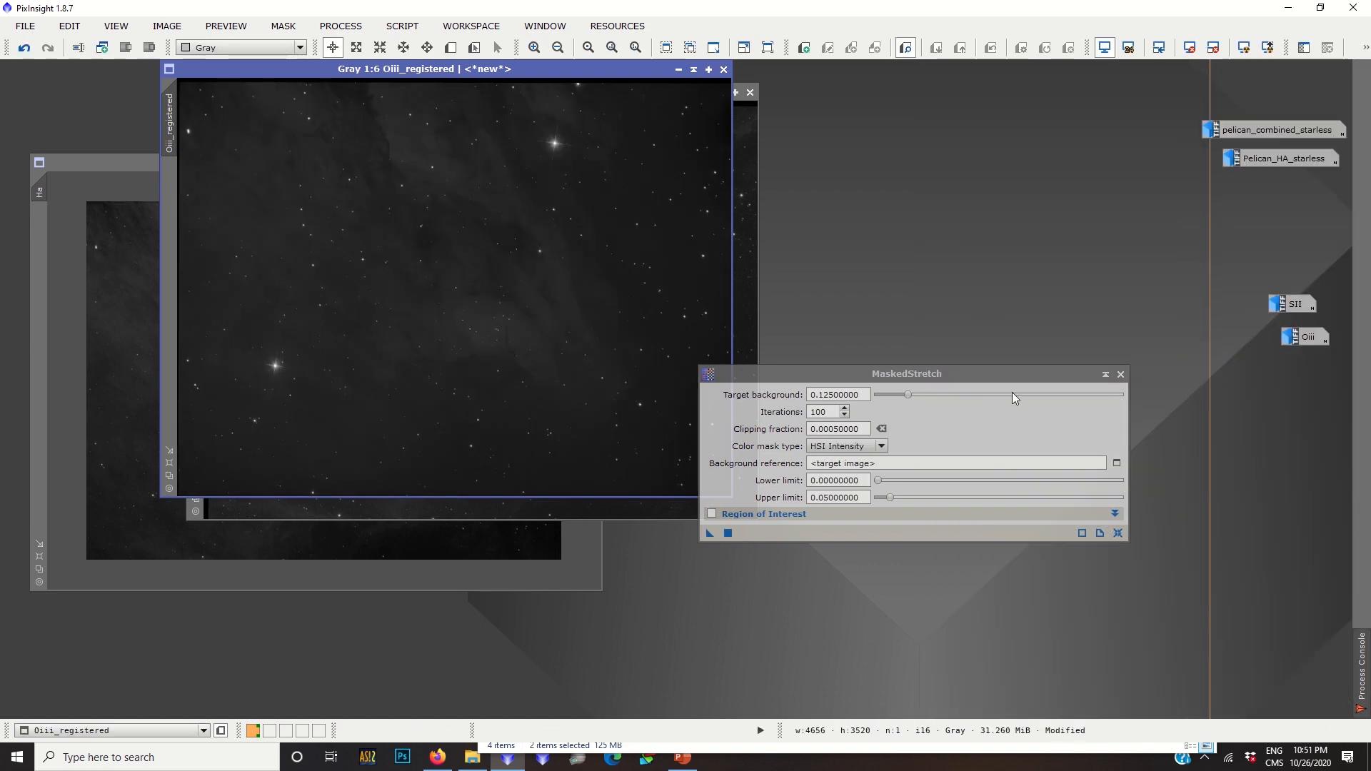
Close MaskedStretch and arrange the stretched images with Oiii_registered beside SII_registered and Ha in front.
click(1121, 374)
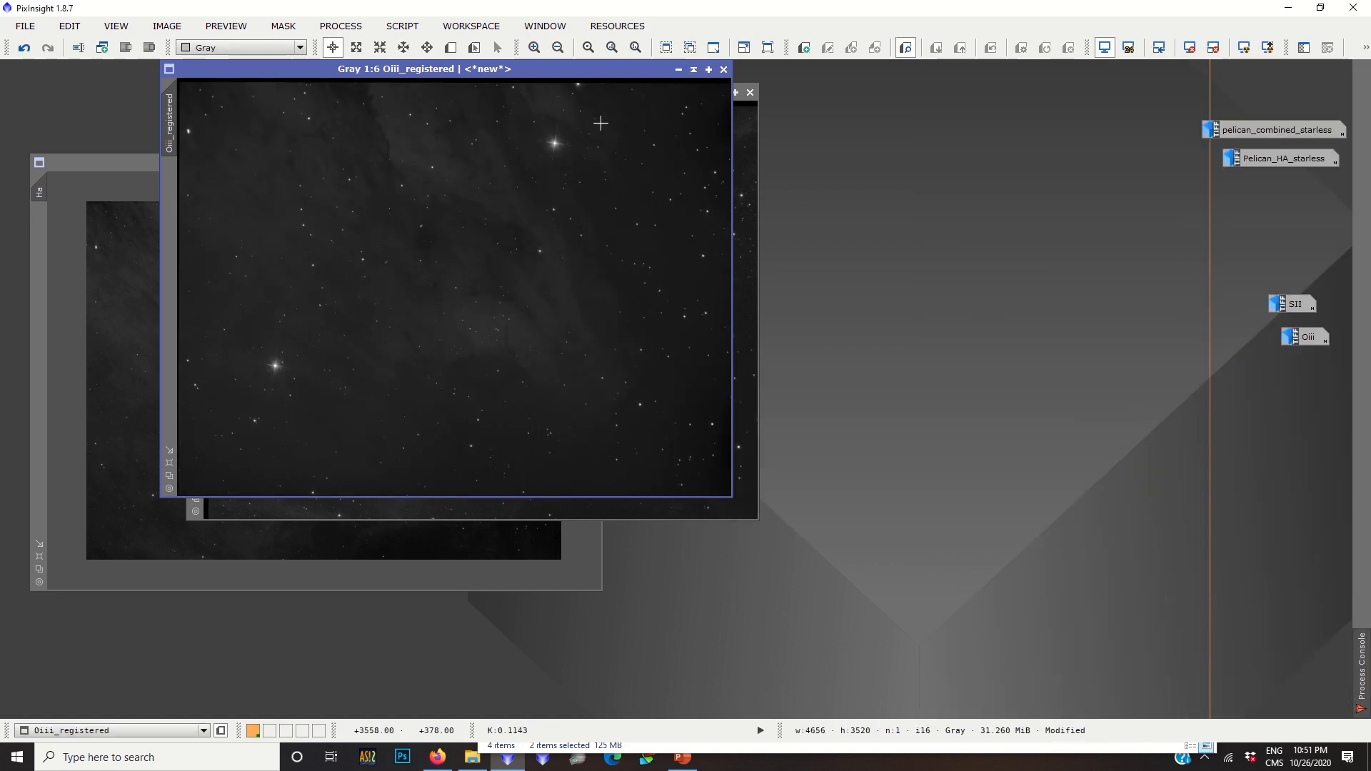
drag(474, 67, 980, 85)
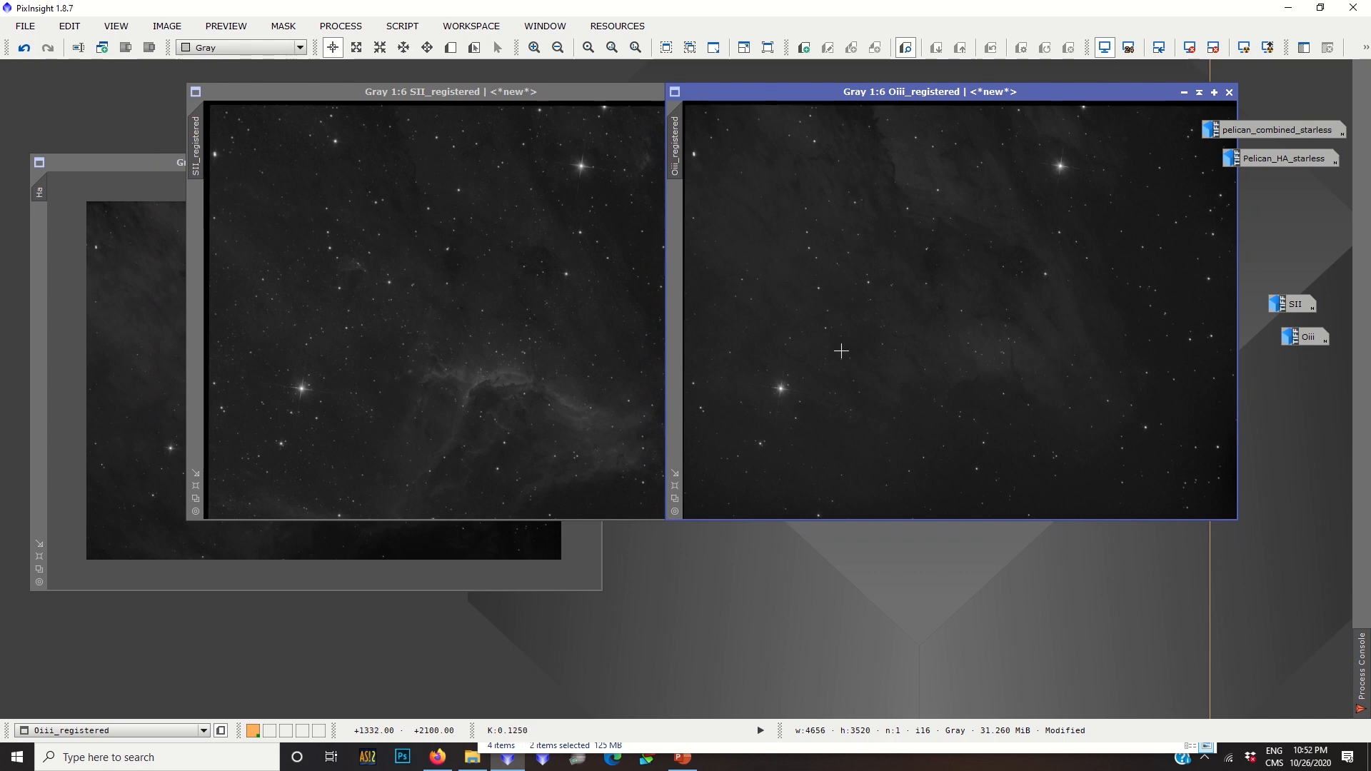
click(107, 309)
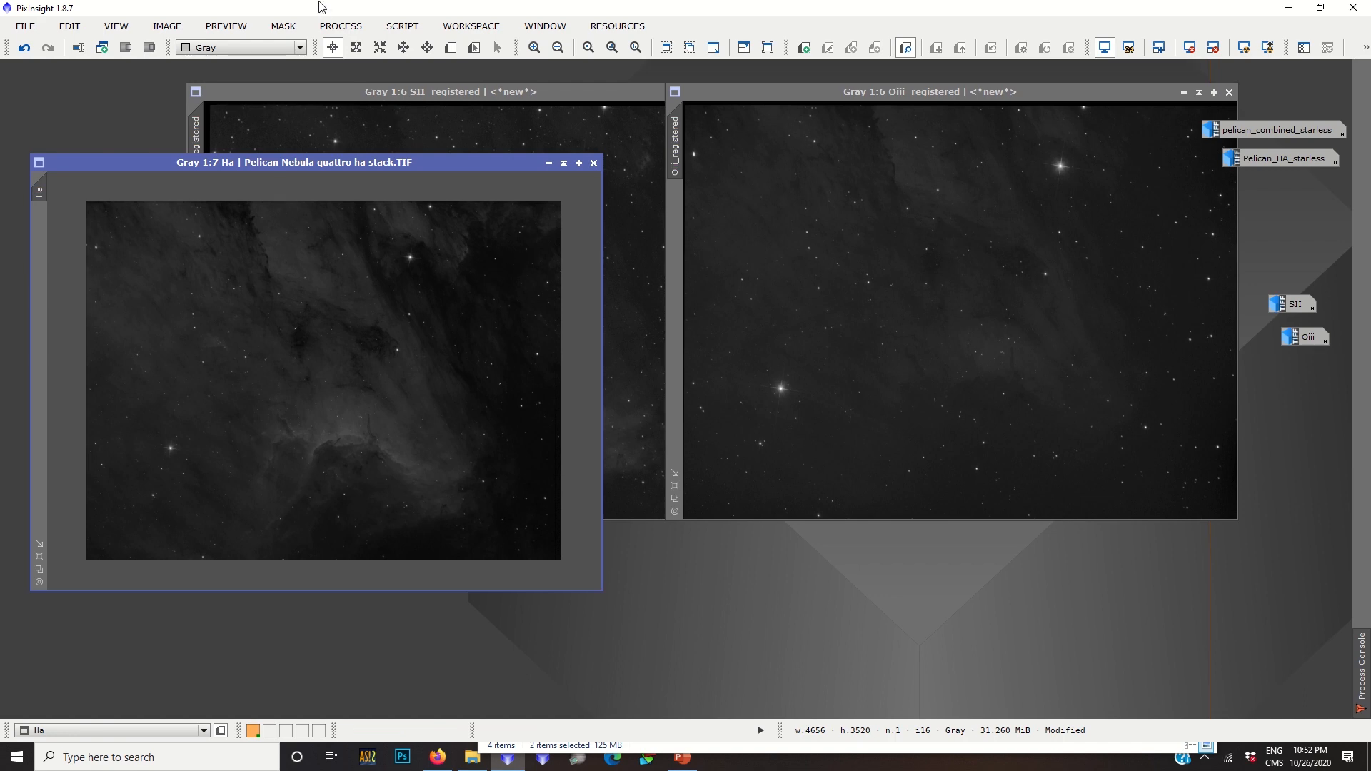
Set up PixelMath with separate channel expressions and assign SII_registered to the red channel.
click(349, 29)
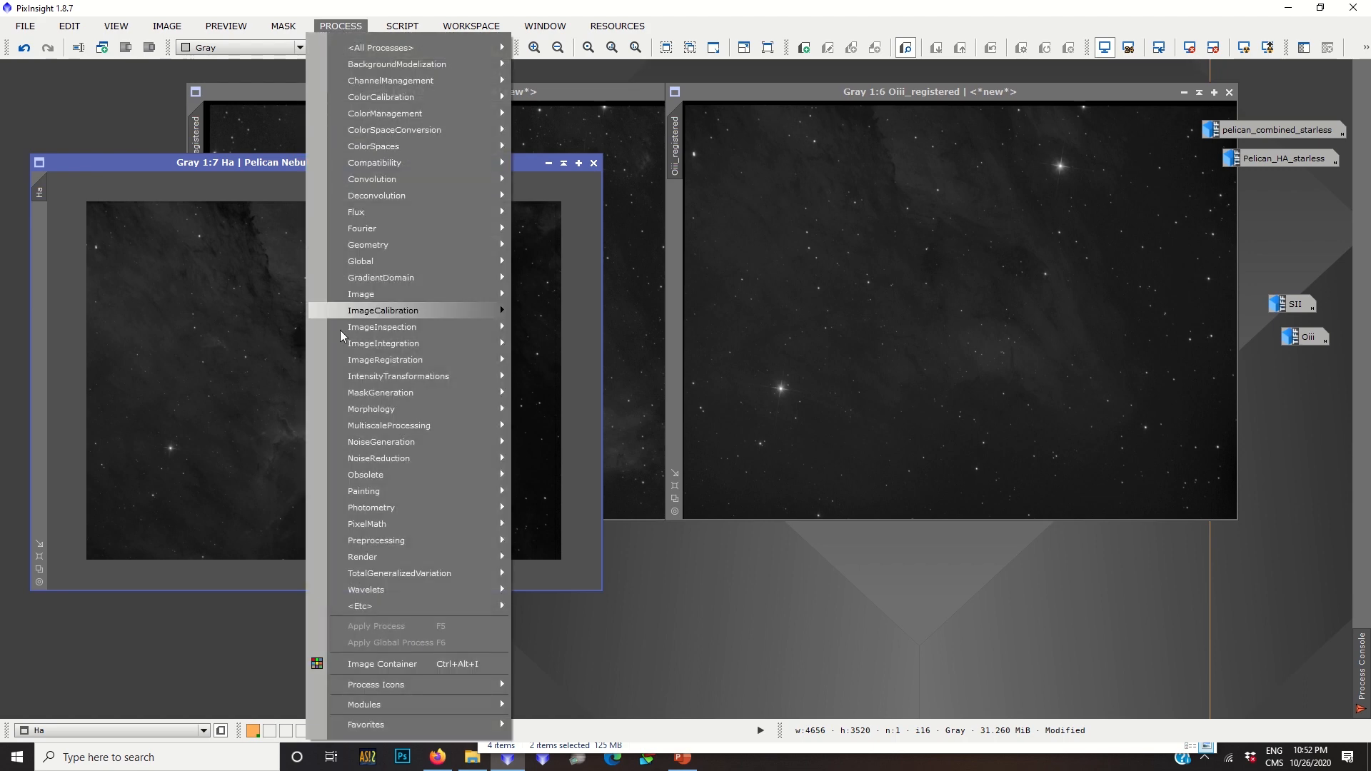
mouse_move(410, 524)
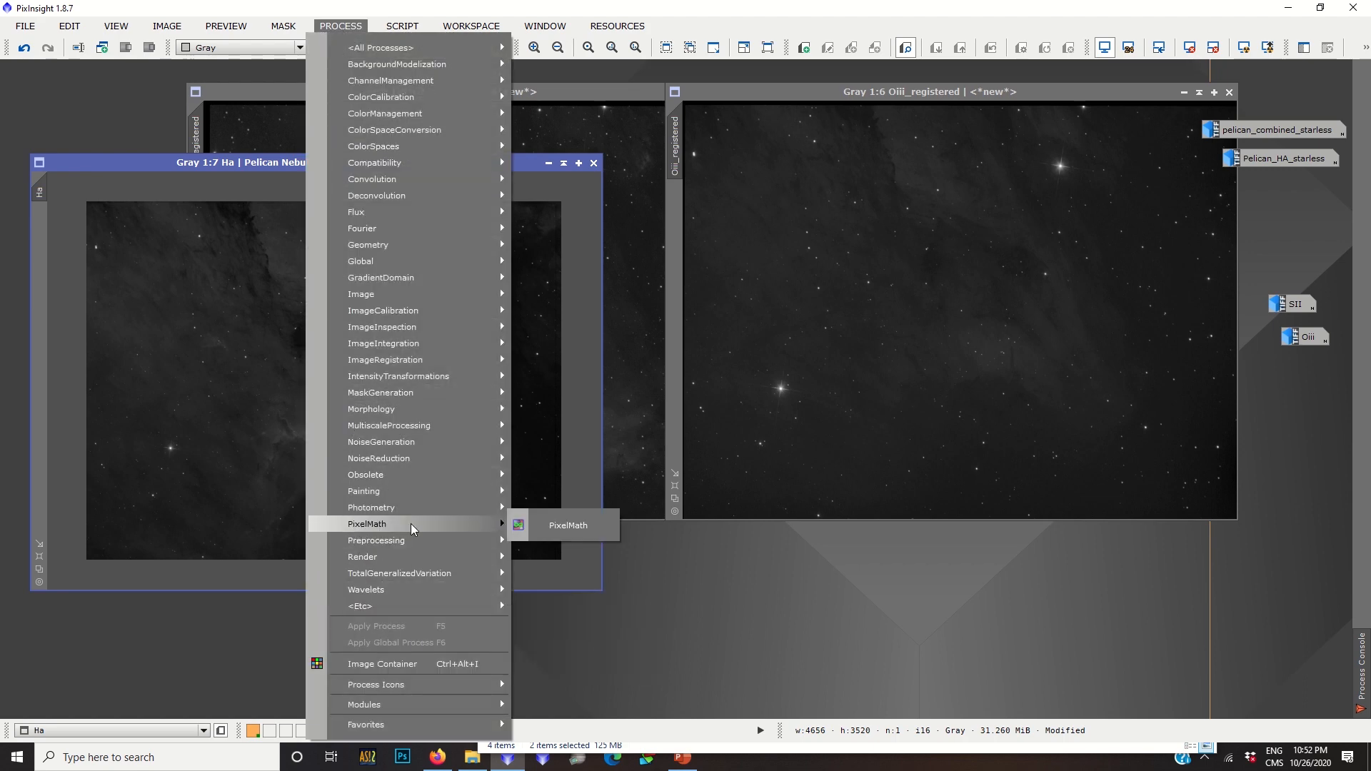
click(568, 525)
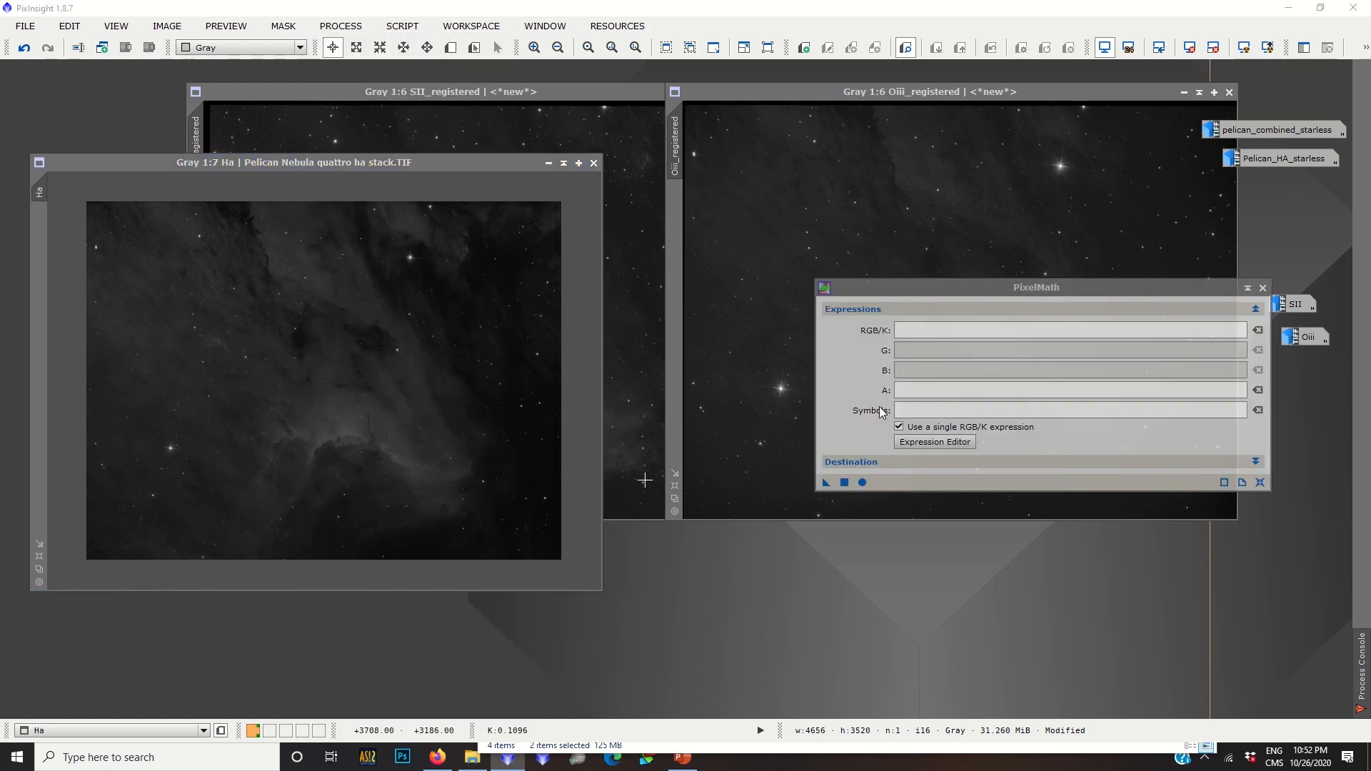
click(899, 427)
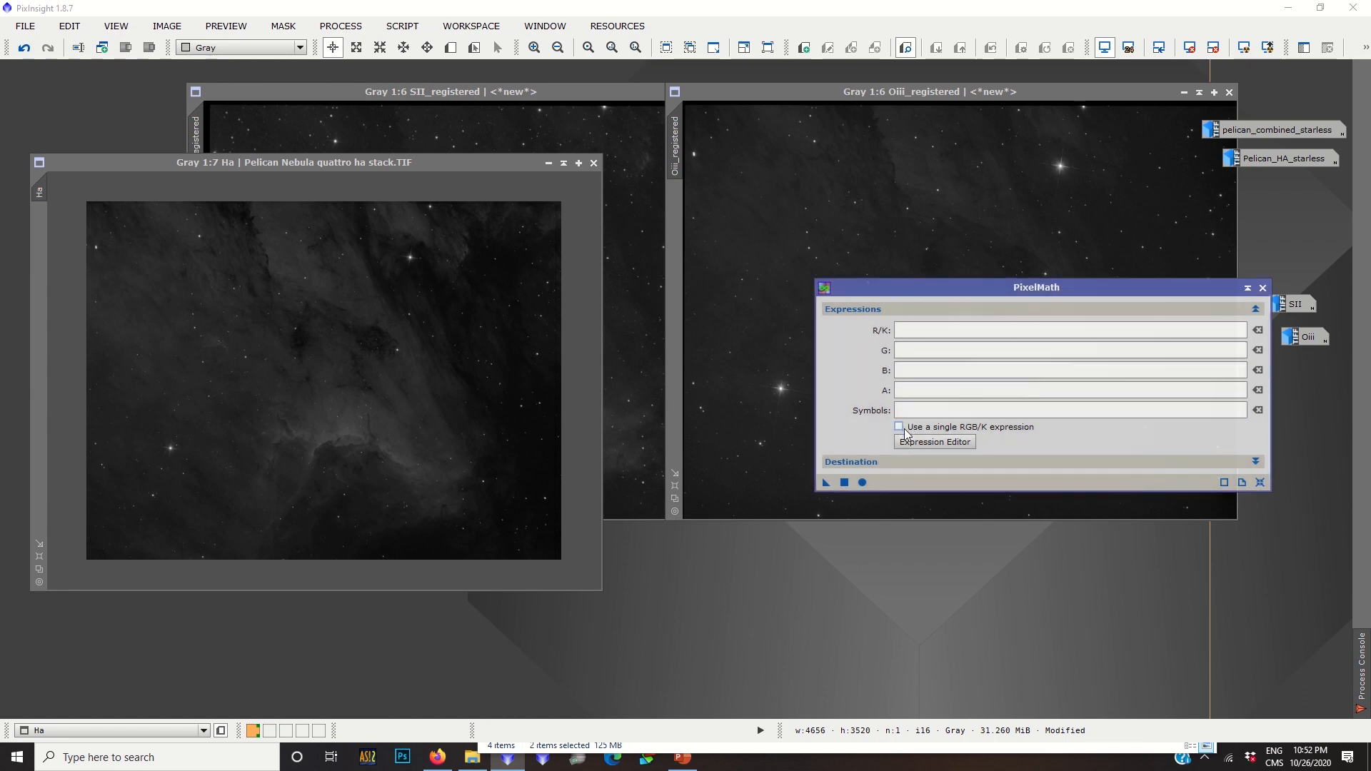
click(910, 444)
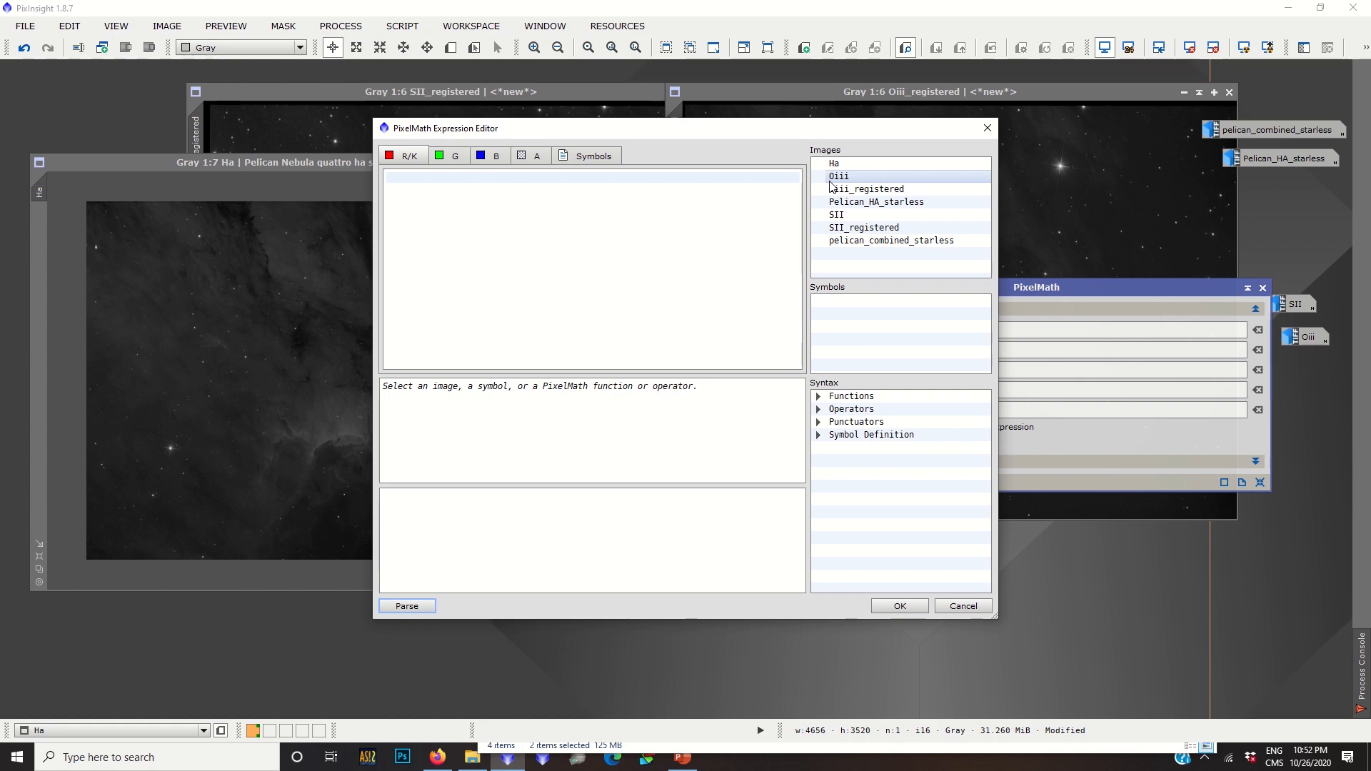
click(869, 230)
double_click(868, 230)
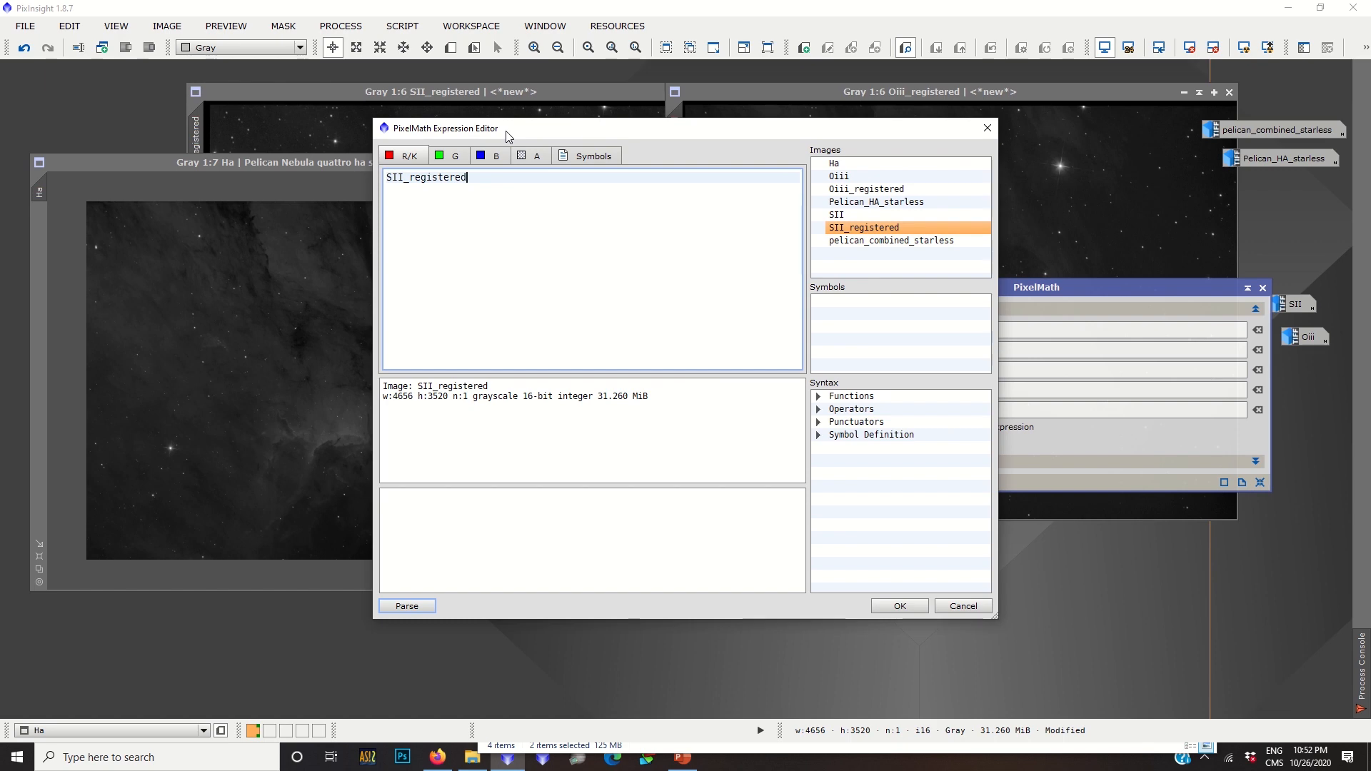
Assign Ha to the green channel and Oiii_registered to the blue channel, and accept the expressions.
click(452, 155)
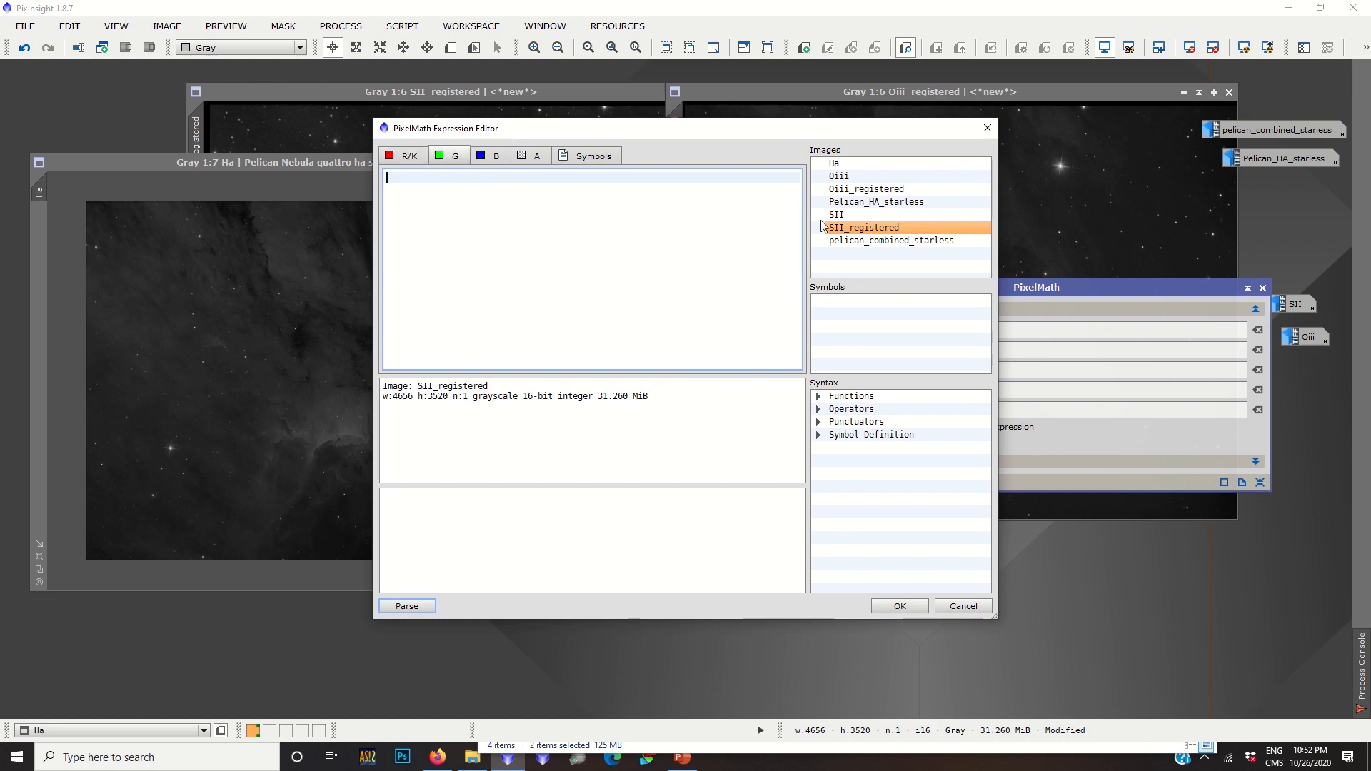
click(883, 164)
double_click(884, 169)
click(502, 158)
click(858, 190)
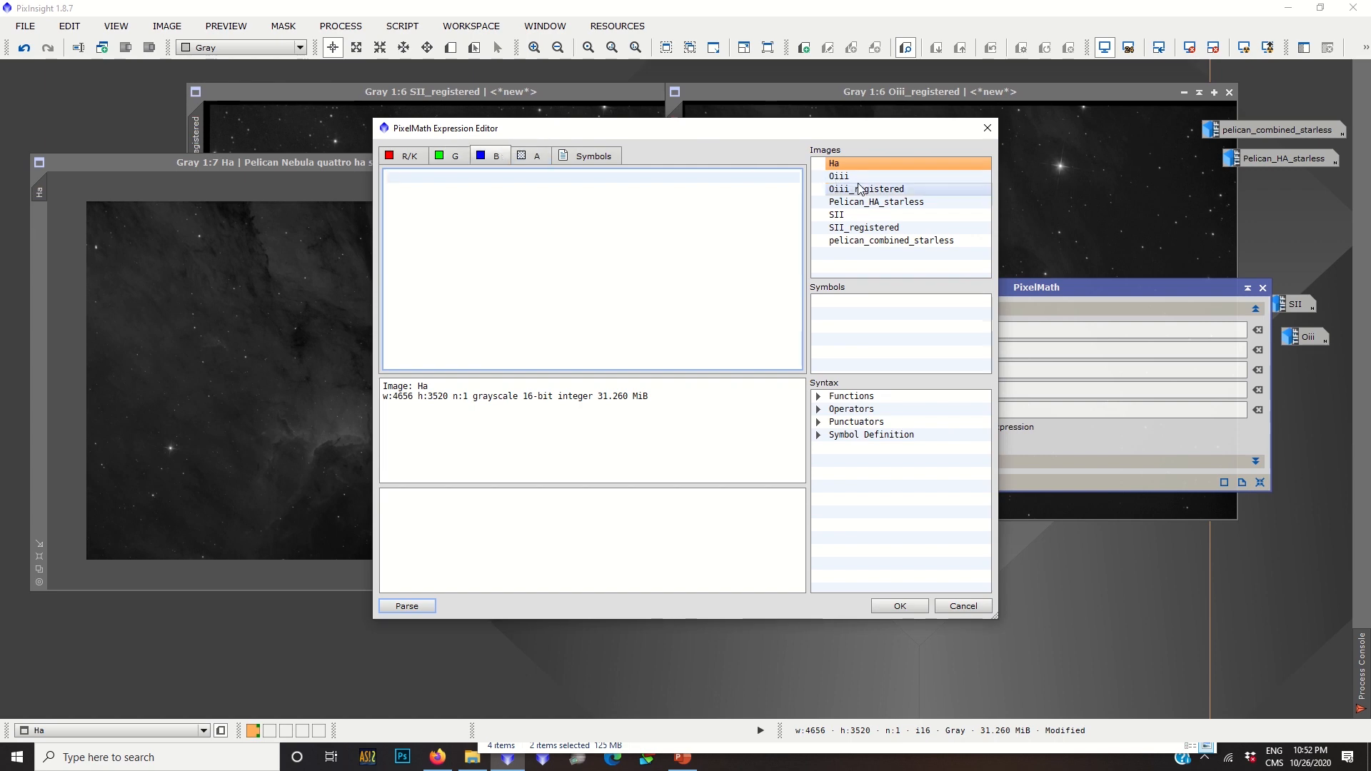
double_click(858, 190)
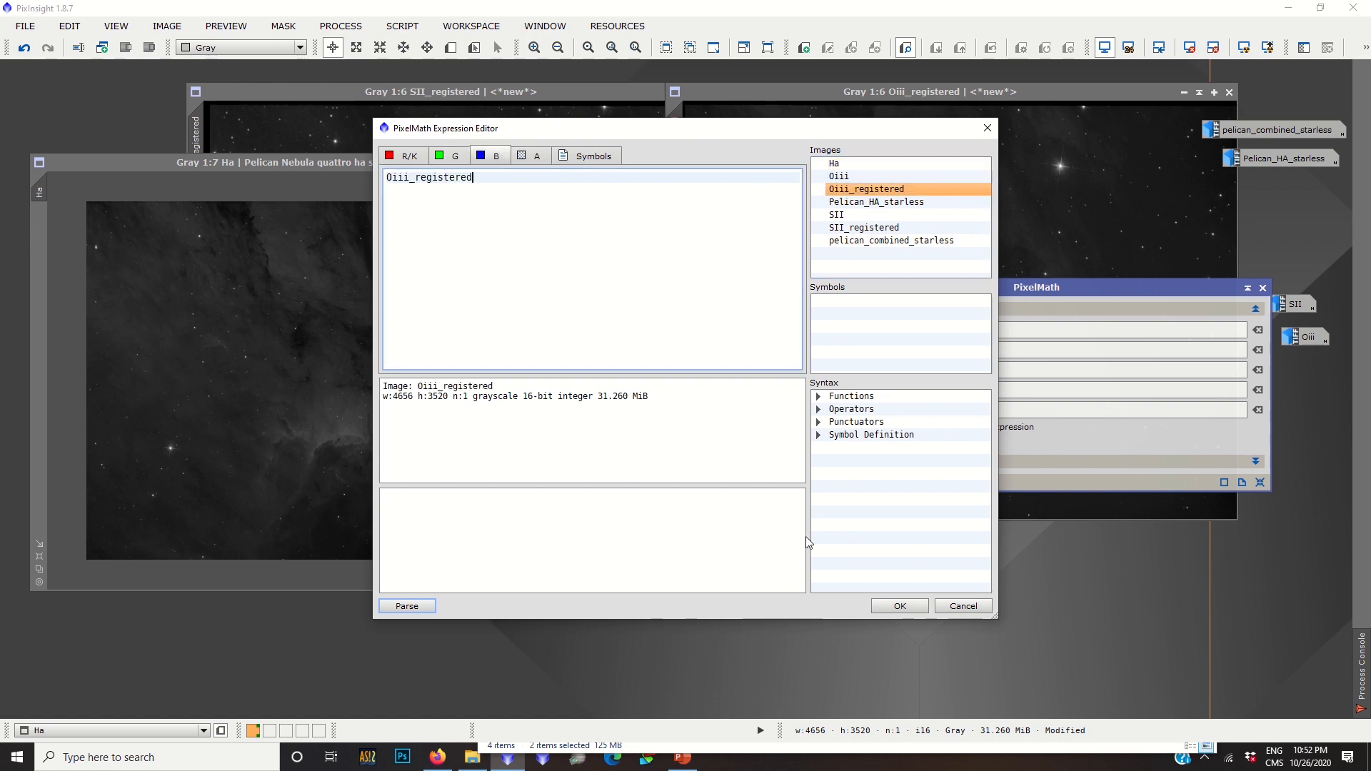
click(884, 607)
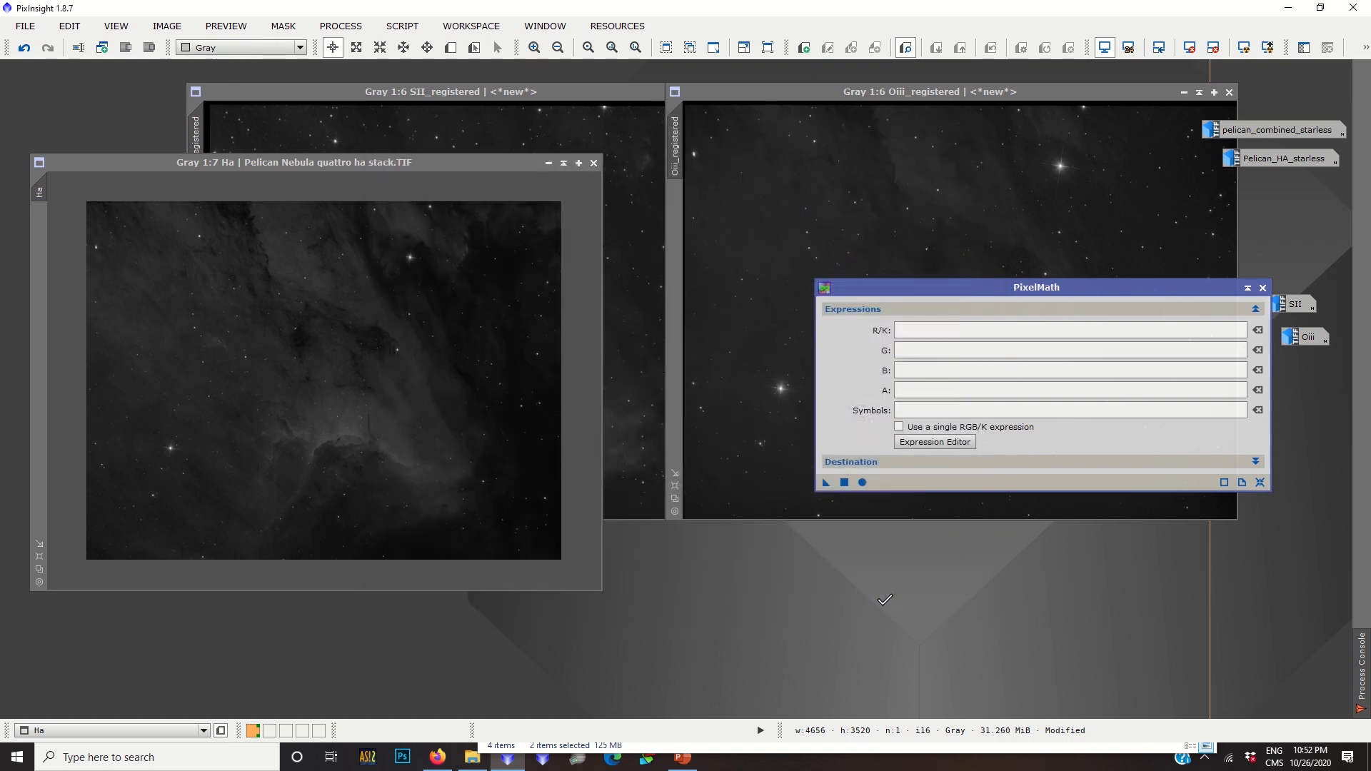
Set the PixelMath destination to create a new image with the Id tricolor_combined.
click(869, 463)
drag(983, 293, 880, 133)
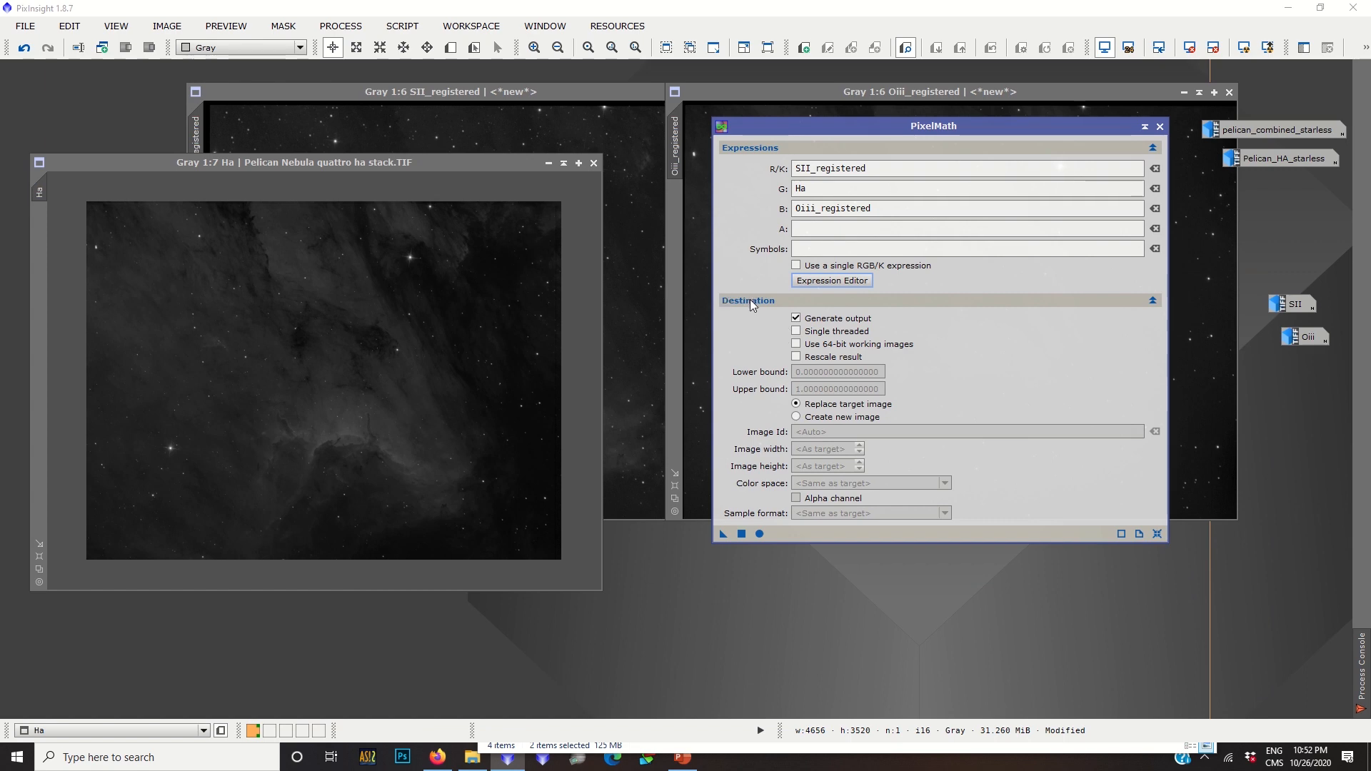
click(796, 417)
click(811, 432)
text(tricolor_combined)
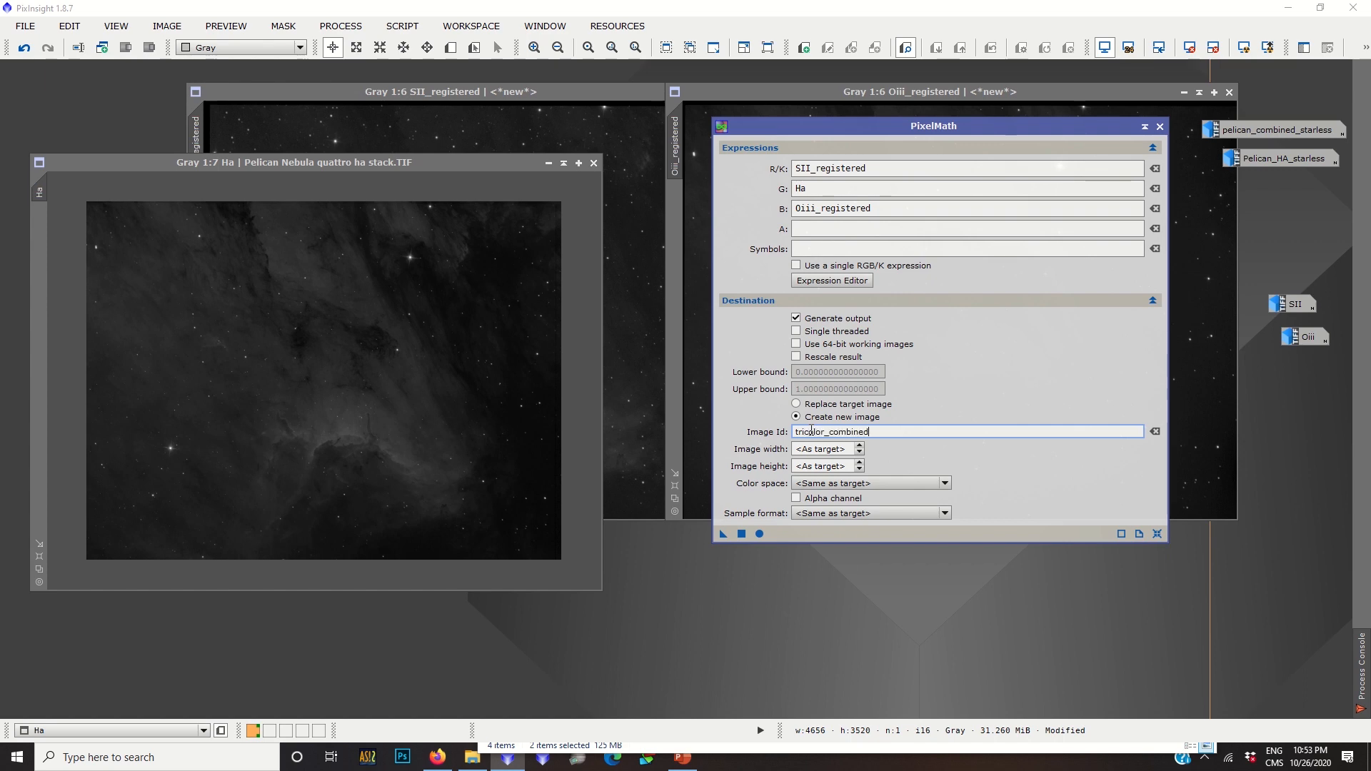
Set the output color space to RGB Color, generate the combined image, and close PixelMath.
click(804, 484)
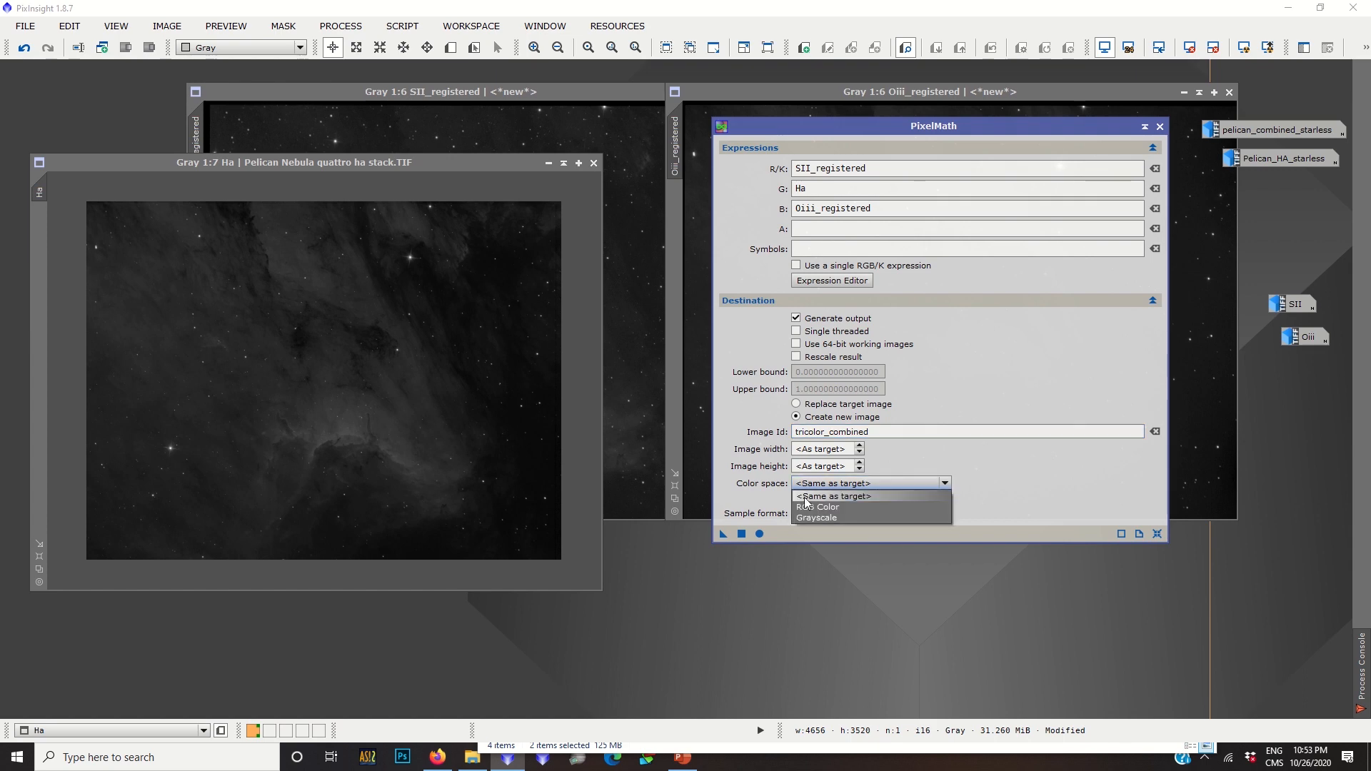
click(815, 507)
click(742, 540)
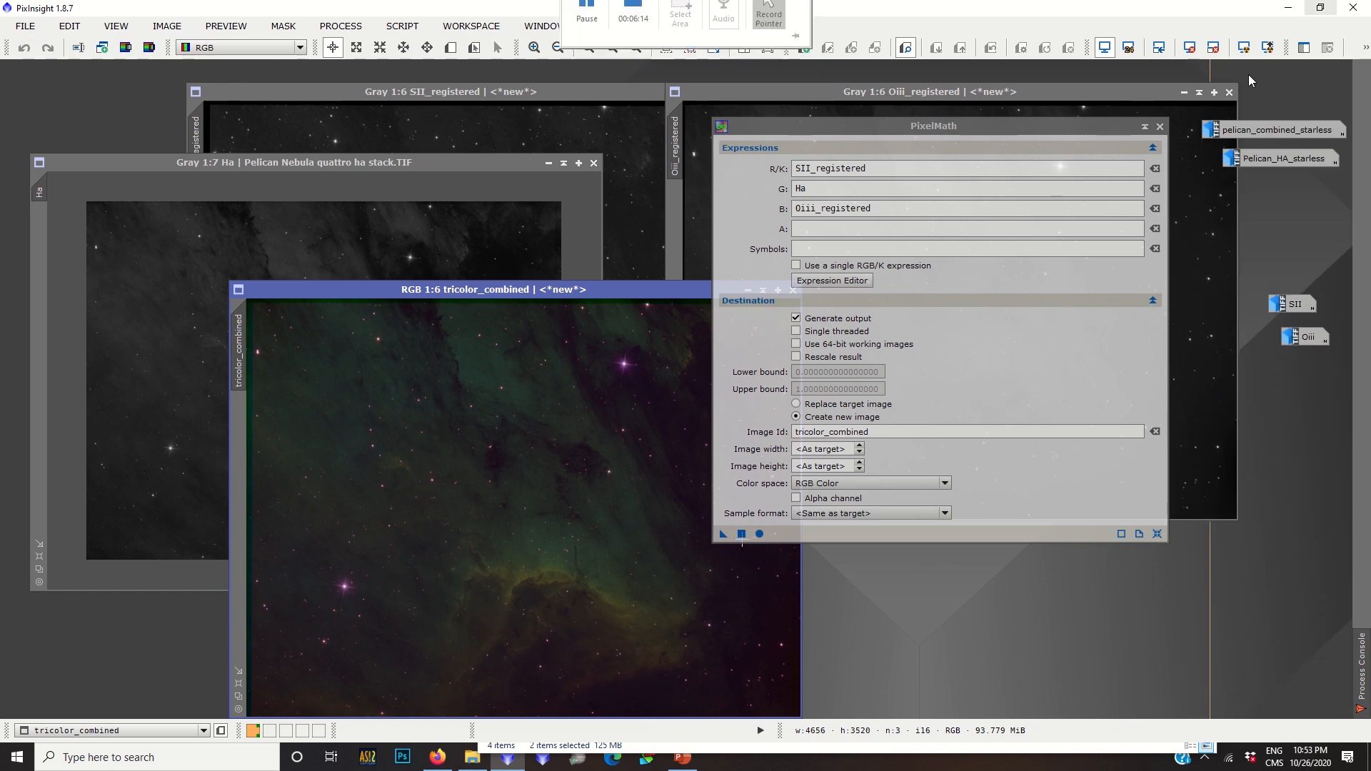
click(1159, 127)
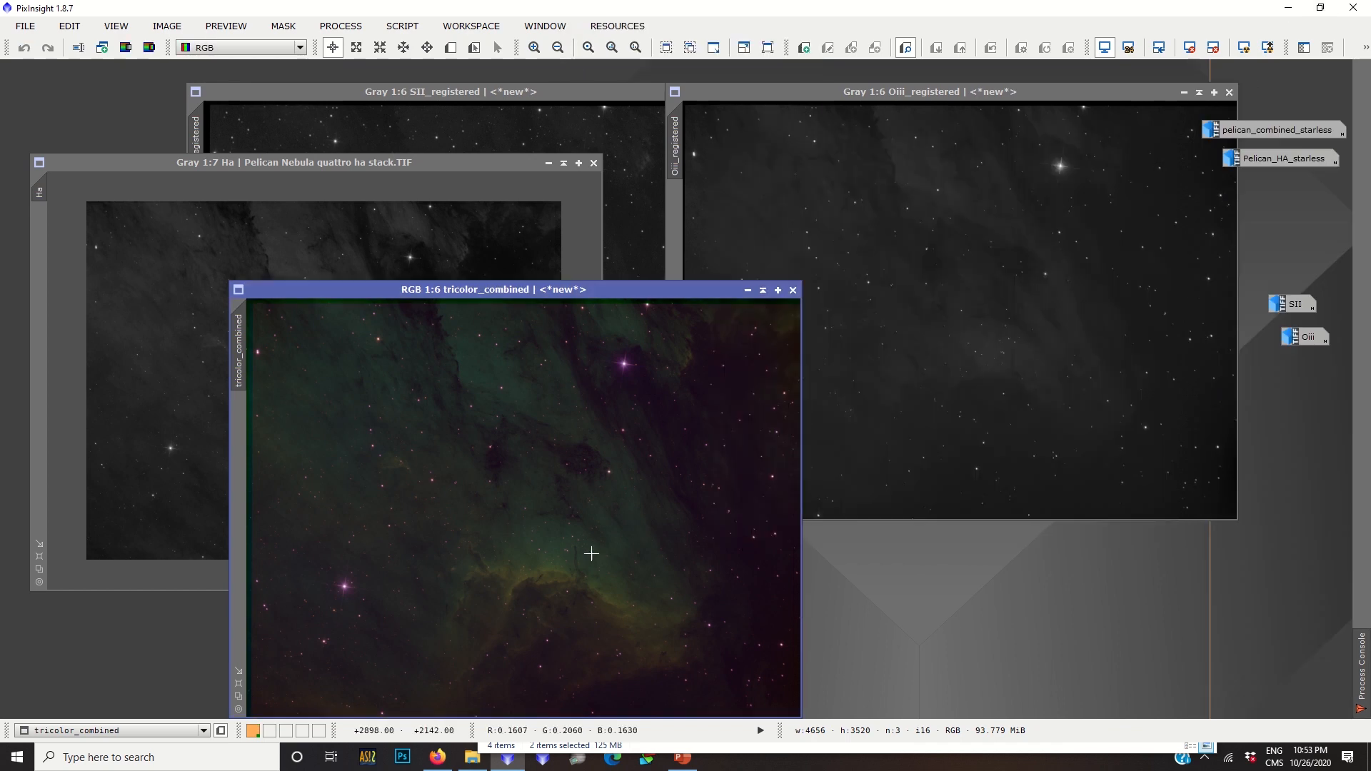
Invert the colors of the tricolor_combined image.
drag(456, 290, 463, 228)
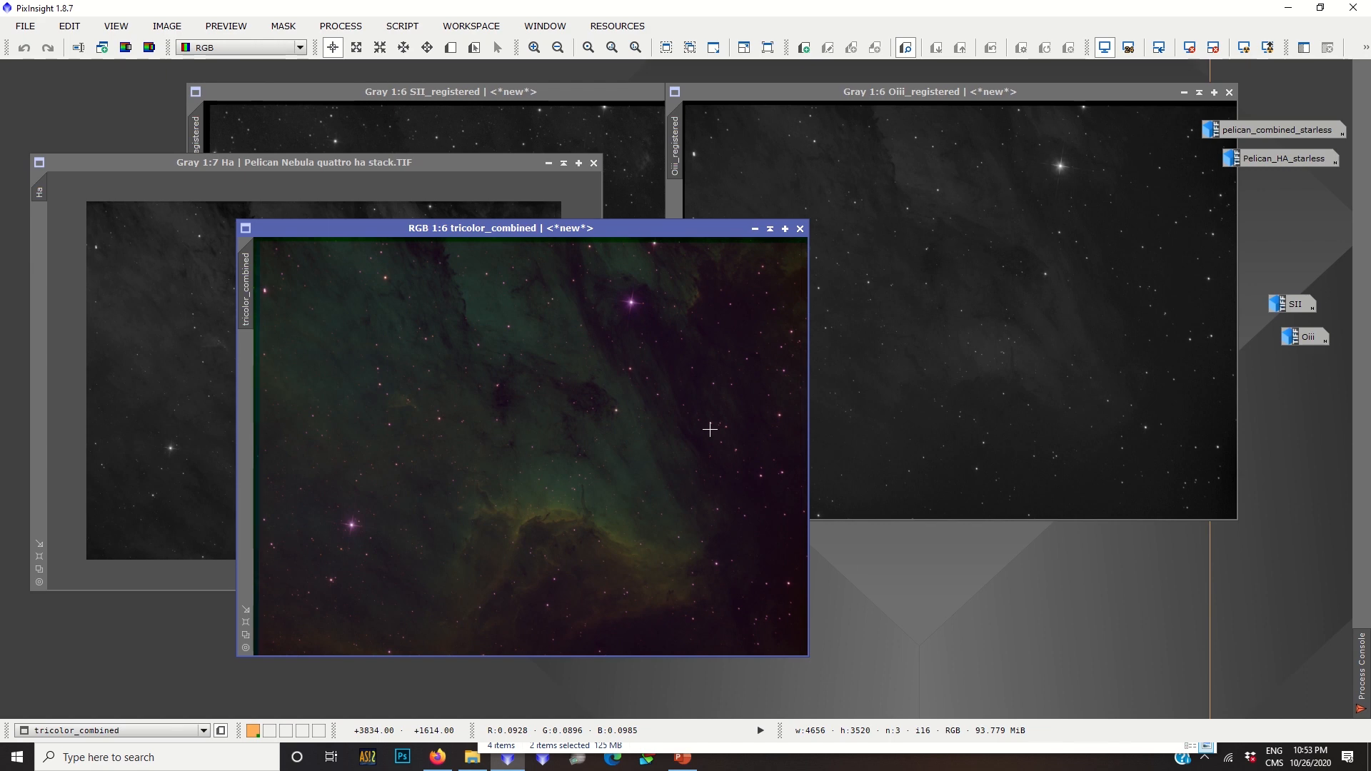
click(167, 26)
click(200, 240)
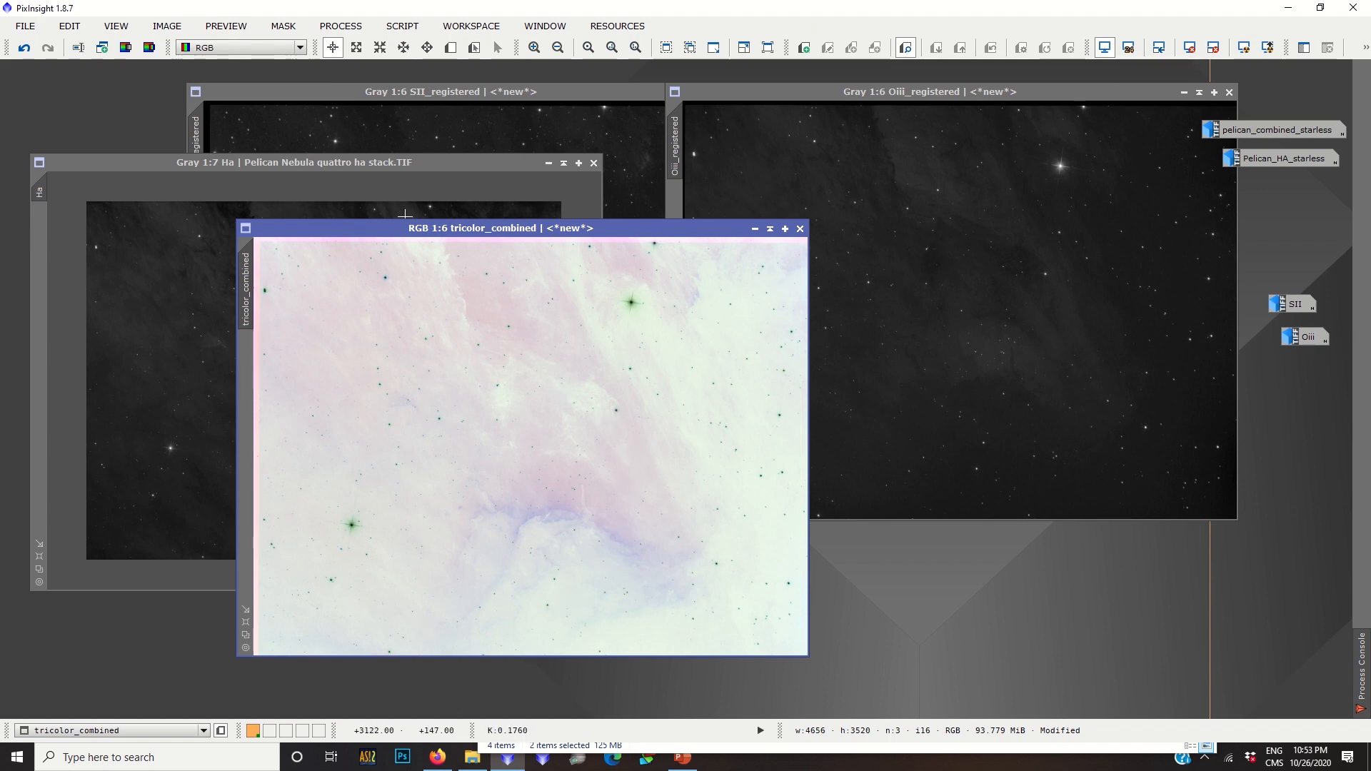
Apply SCNR to the inverted tricolor_combined image, removing green with Average Neutral protection at amount 1.00.
click(328, 26)
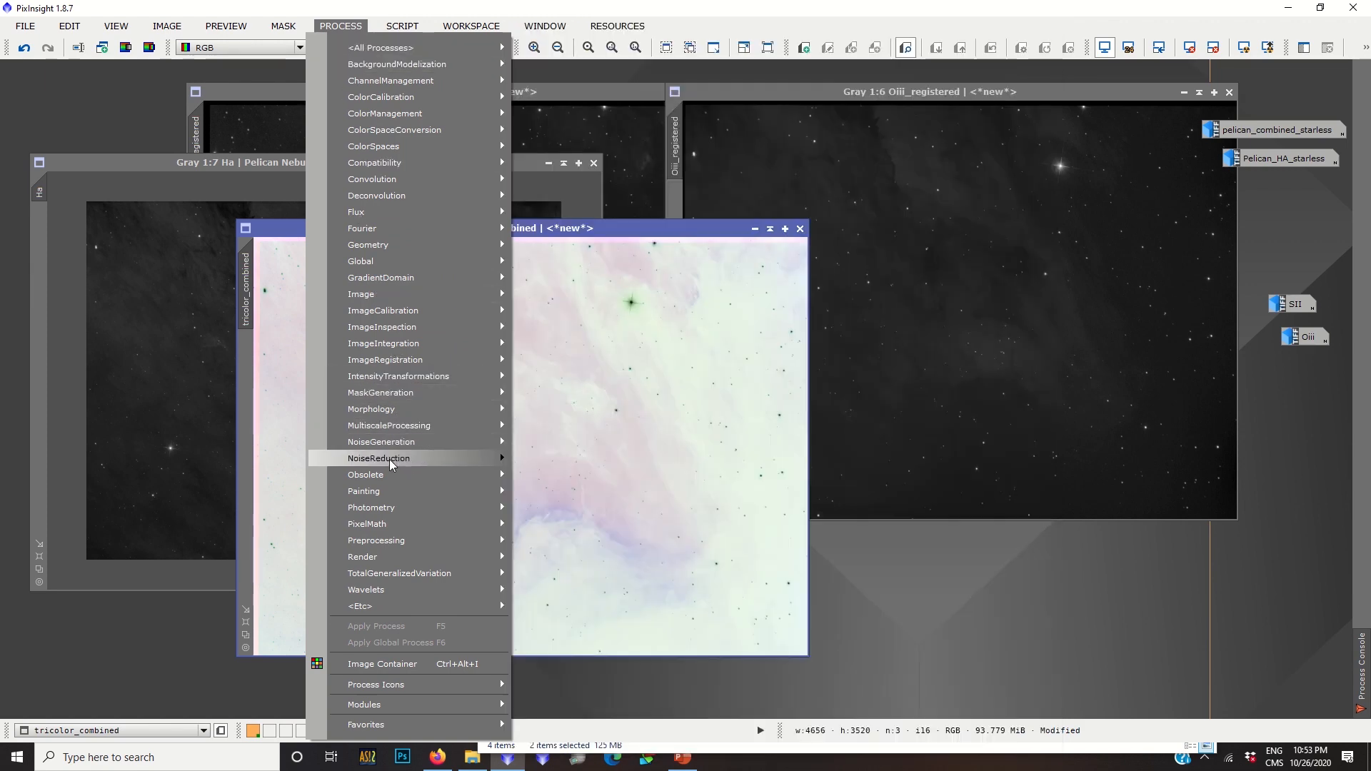
mouse_move(391, 465)
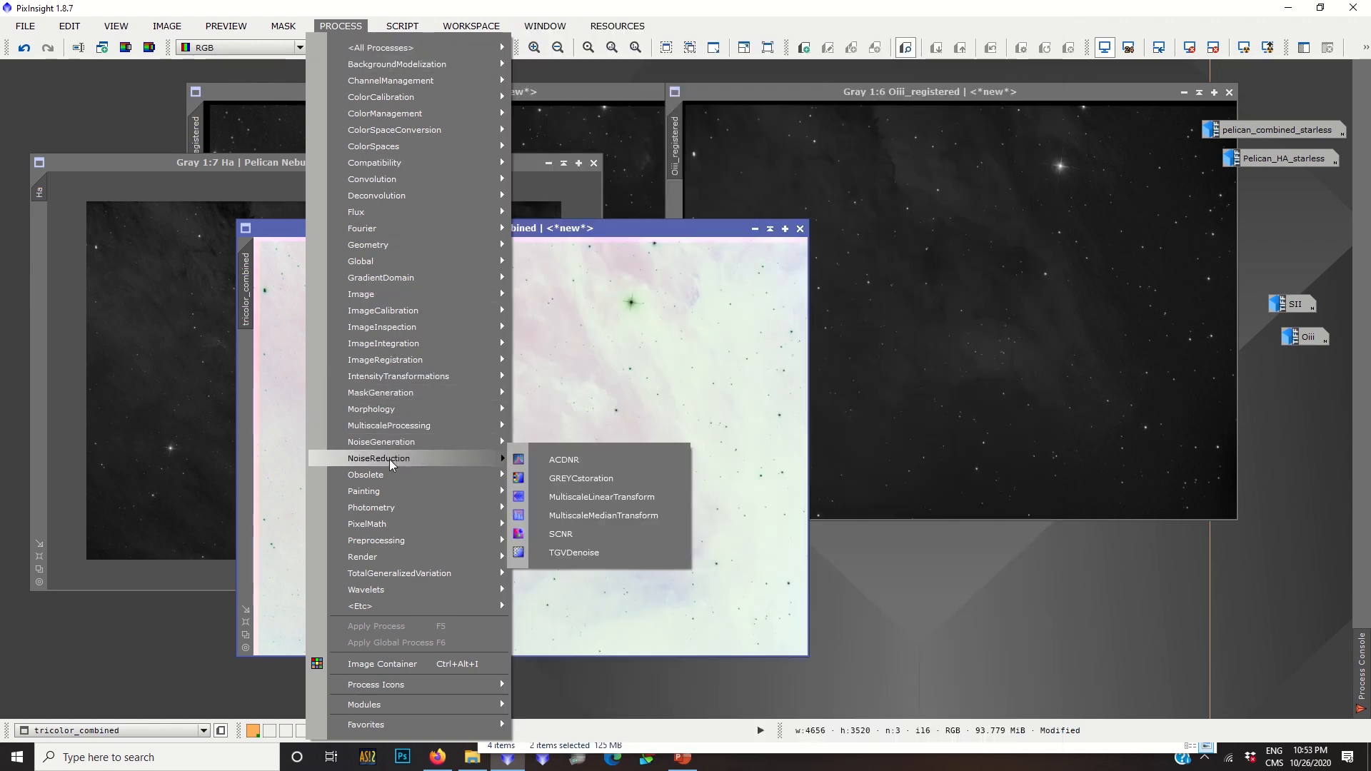
click(558, 531)
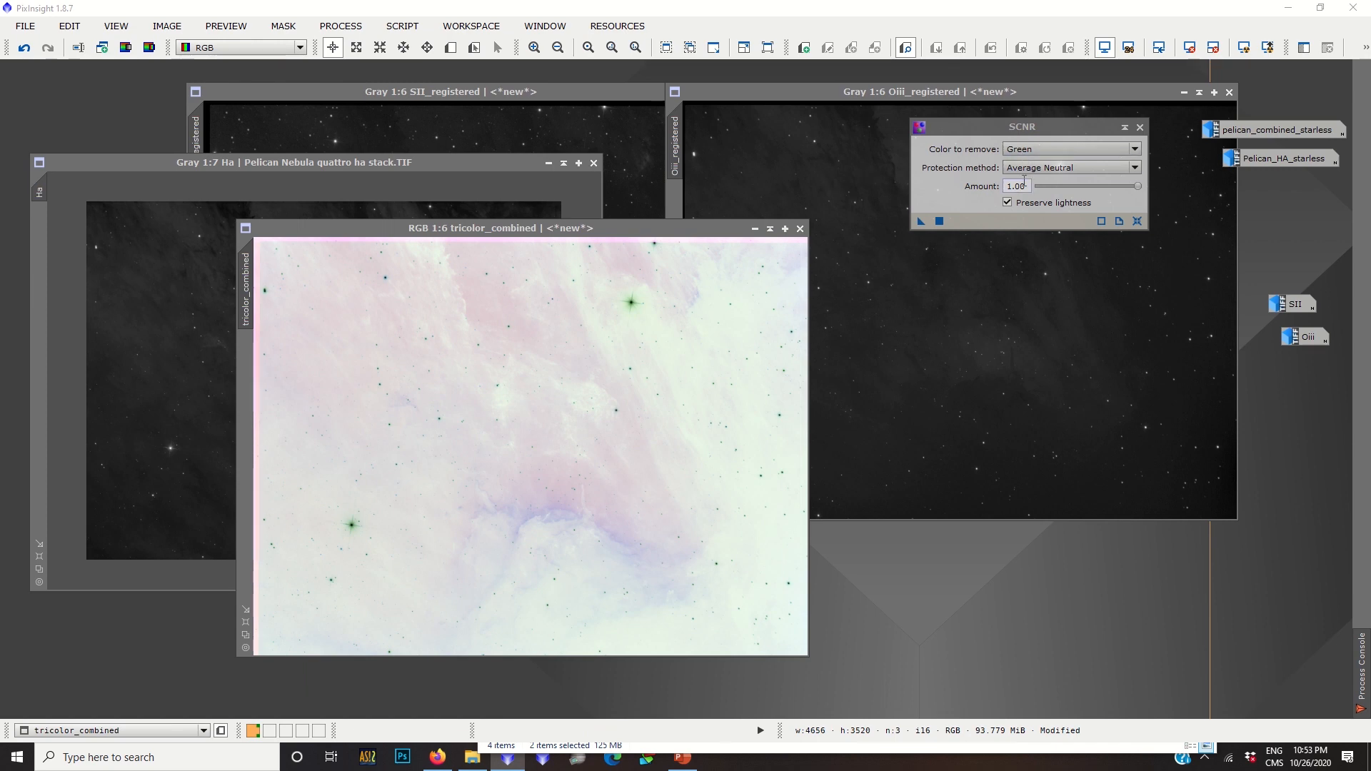
drag(920, 221, 609, 343)
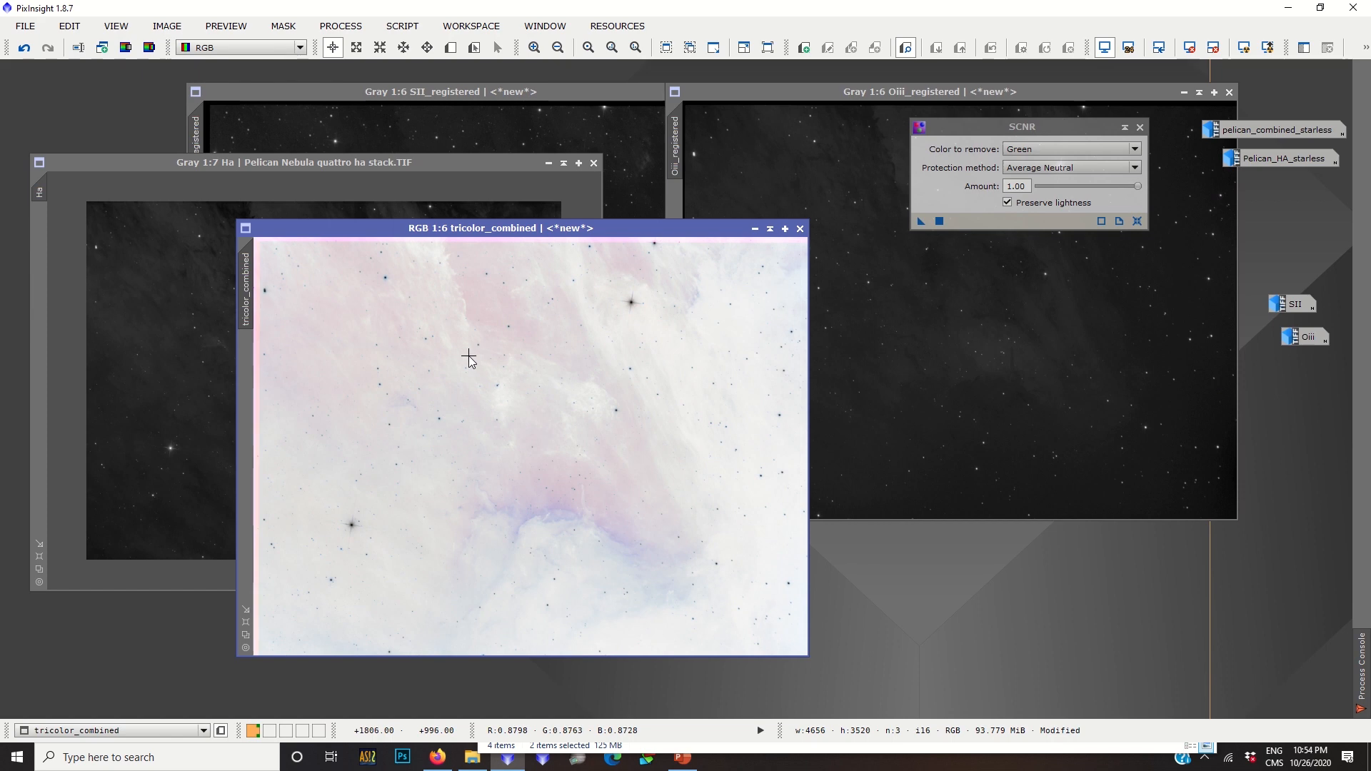
scroll(469, 356, up, 4)
scroll(572, 461, down, 5)
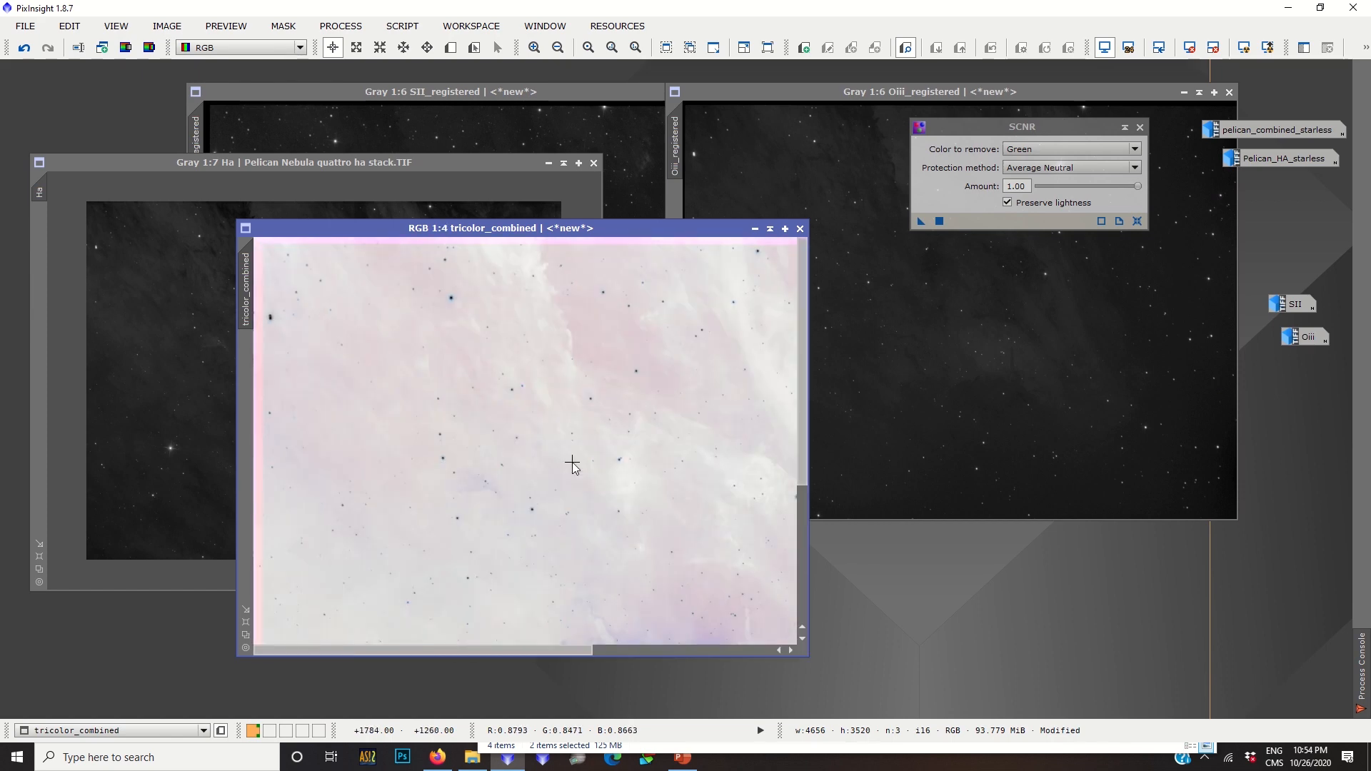
Invert tricolor_combined again to restore its positive colors and check the stars up close.
click(169, 27)
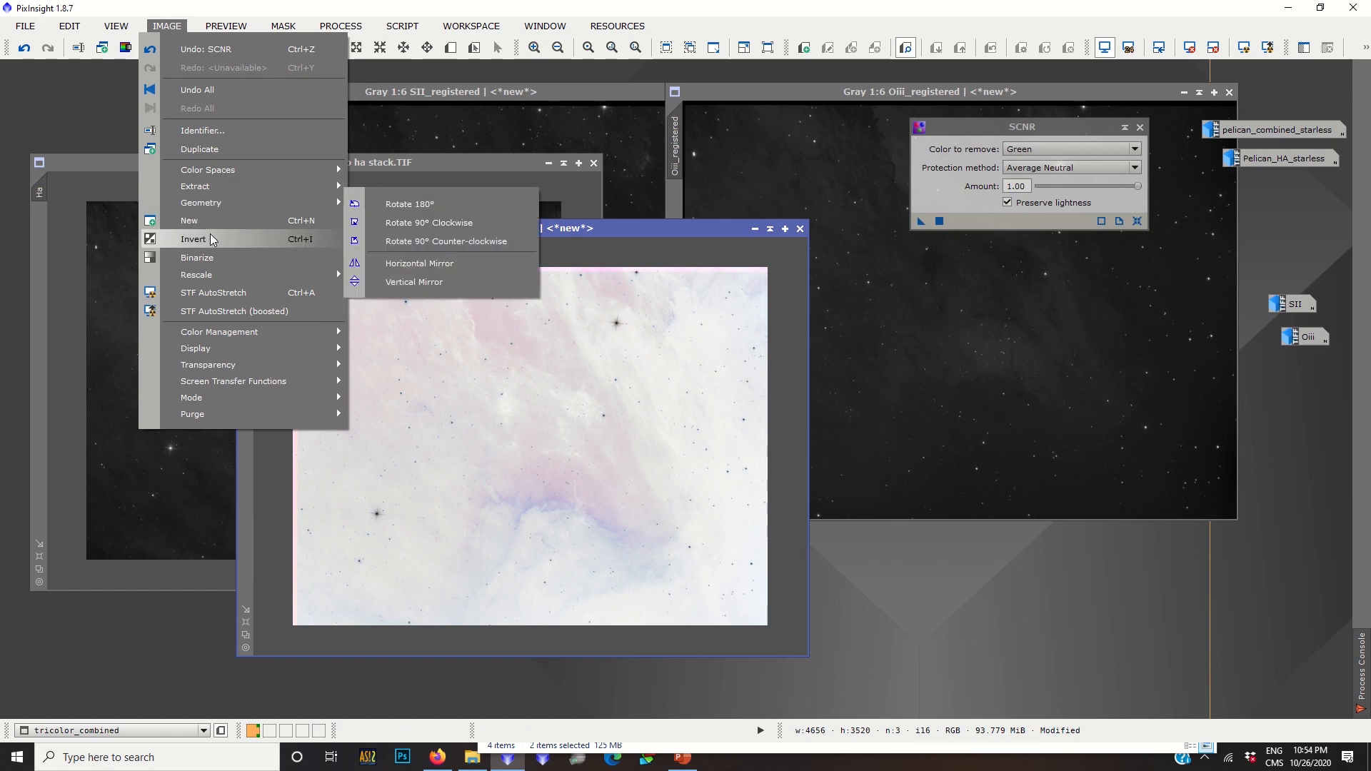
click(209, 236)
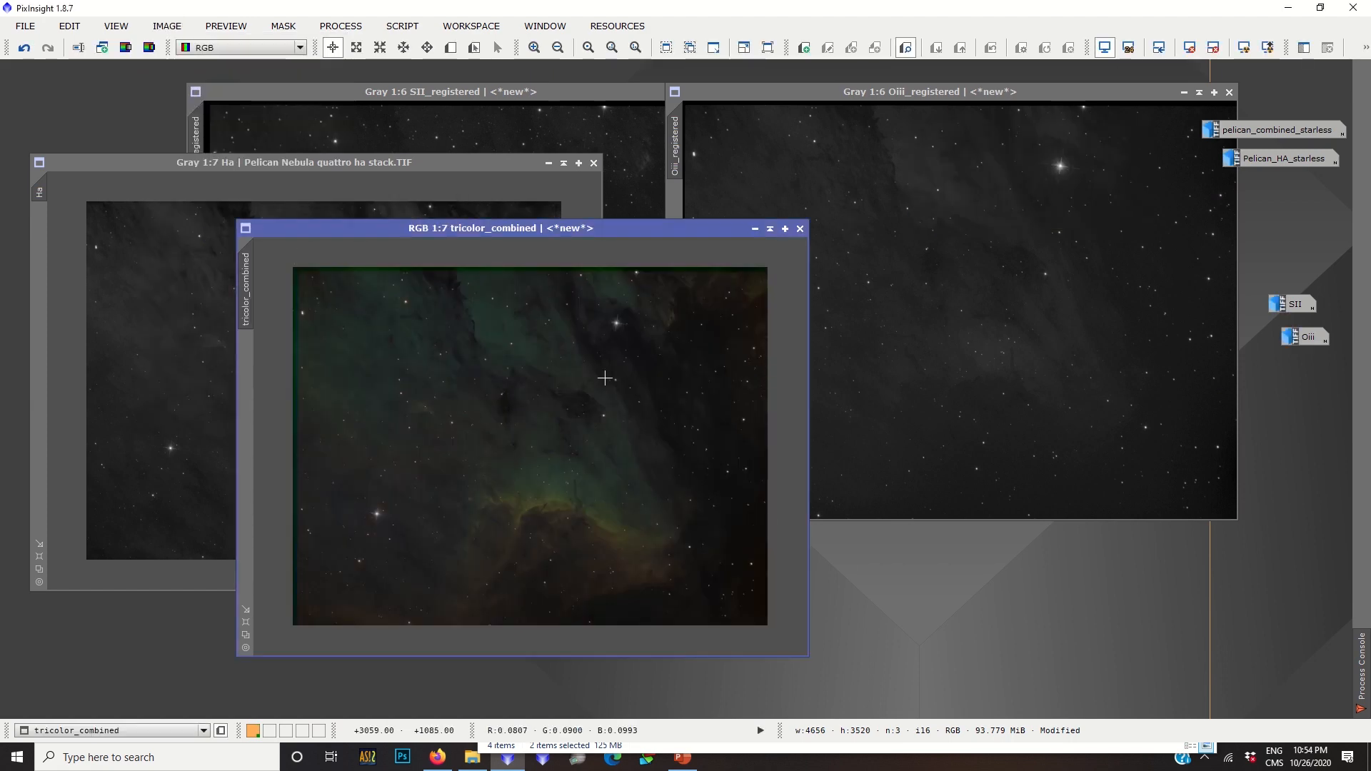
scroll(528, 388, up, 3)
scroll(528, 389, up, 2)
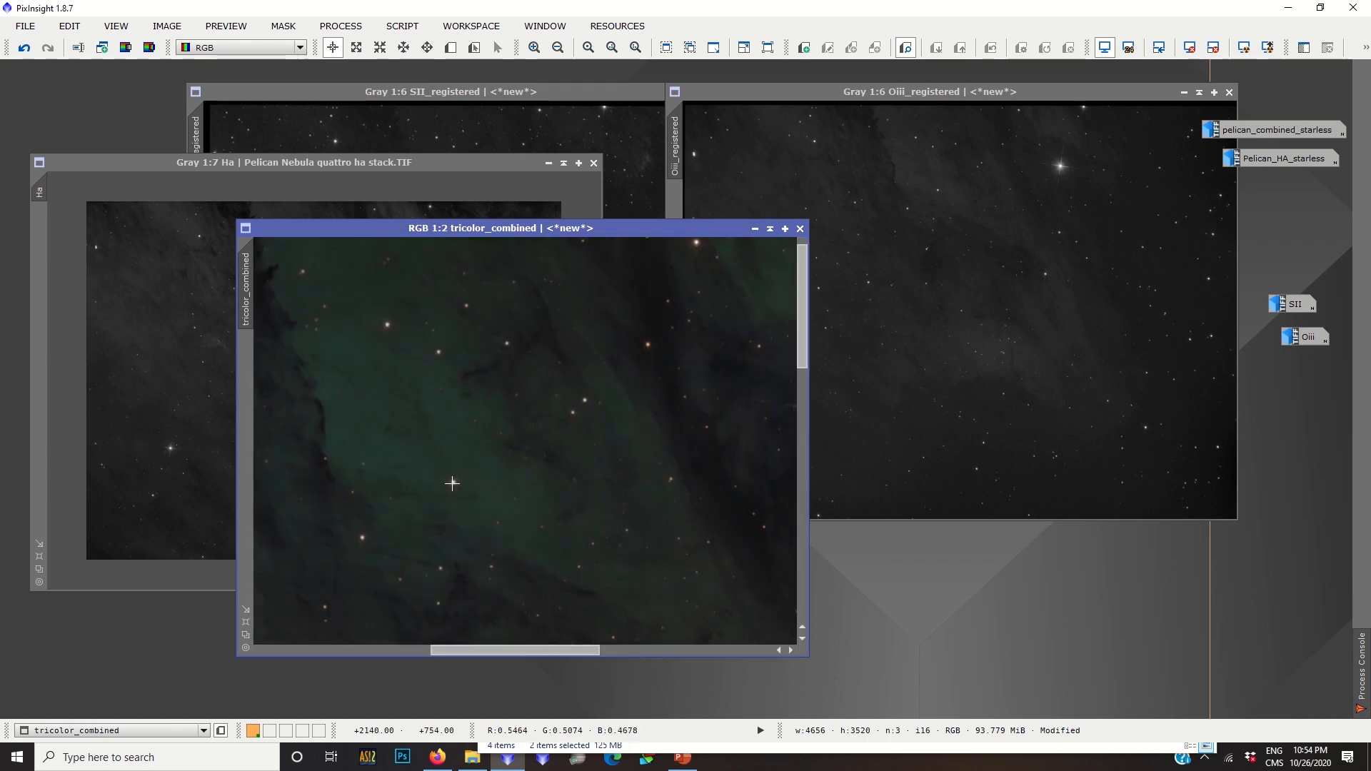
scroll(452, 484, down, 6)
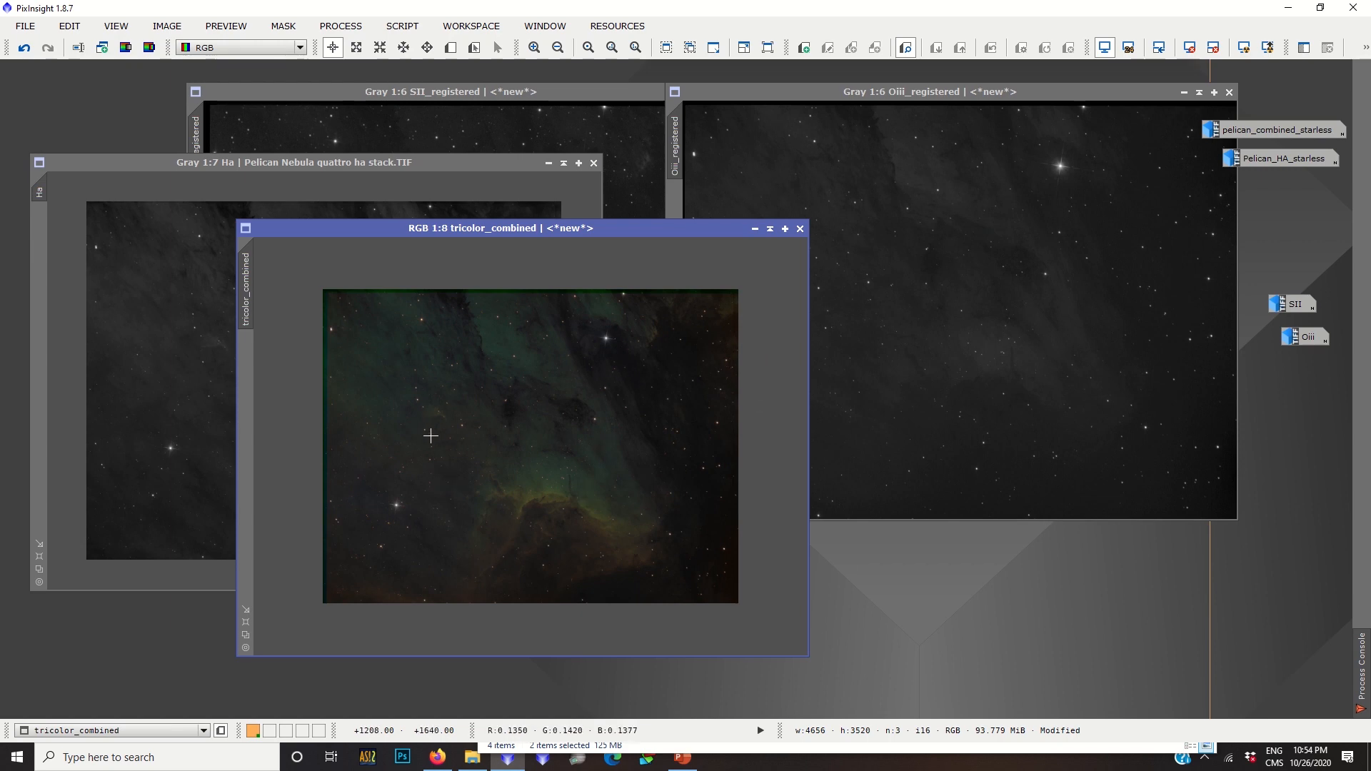
Change the tricolor_combined image's identifier to tricolor_stars and place its window beside the Ha image.
drag(593, 221, 716, 190)
right_click(648, 311)
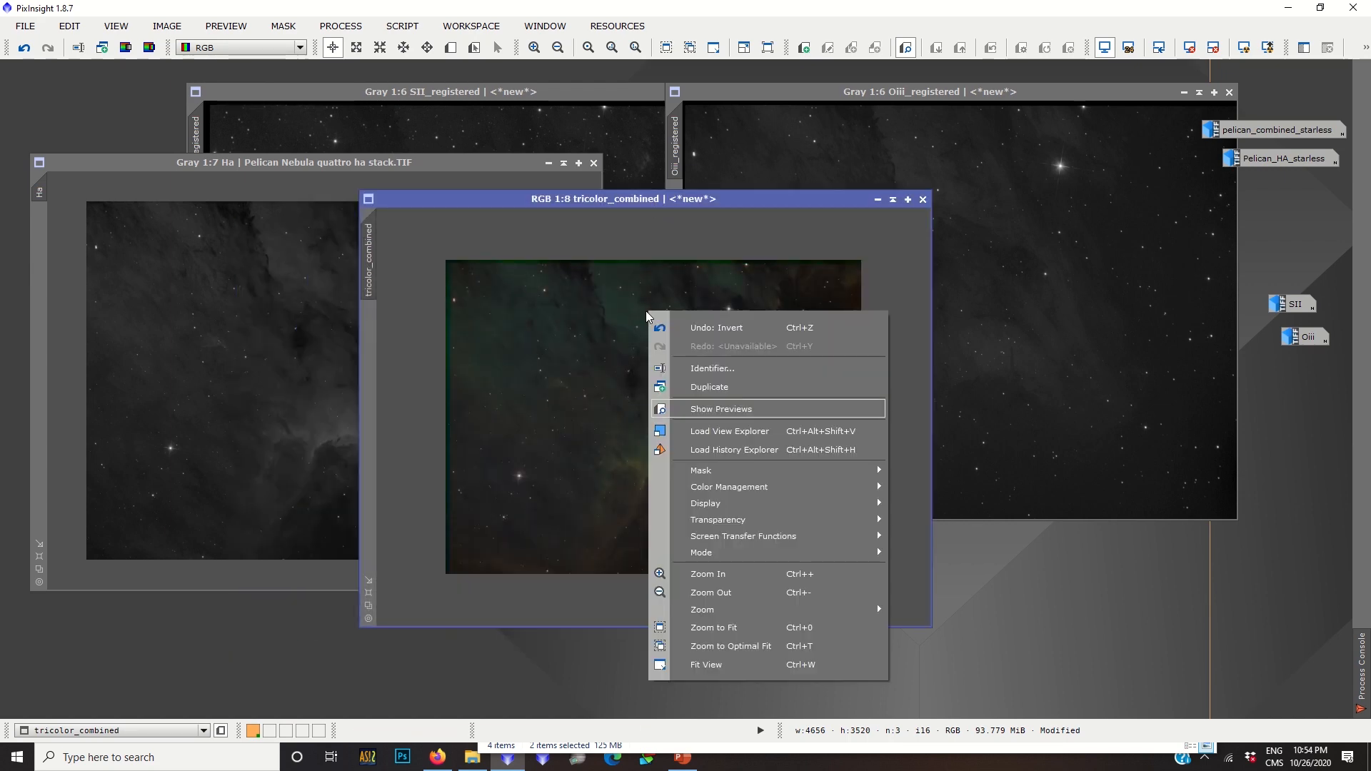
click(714, 368)
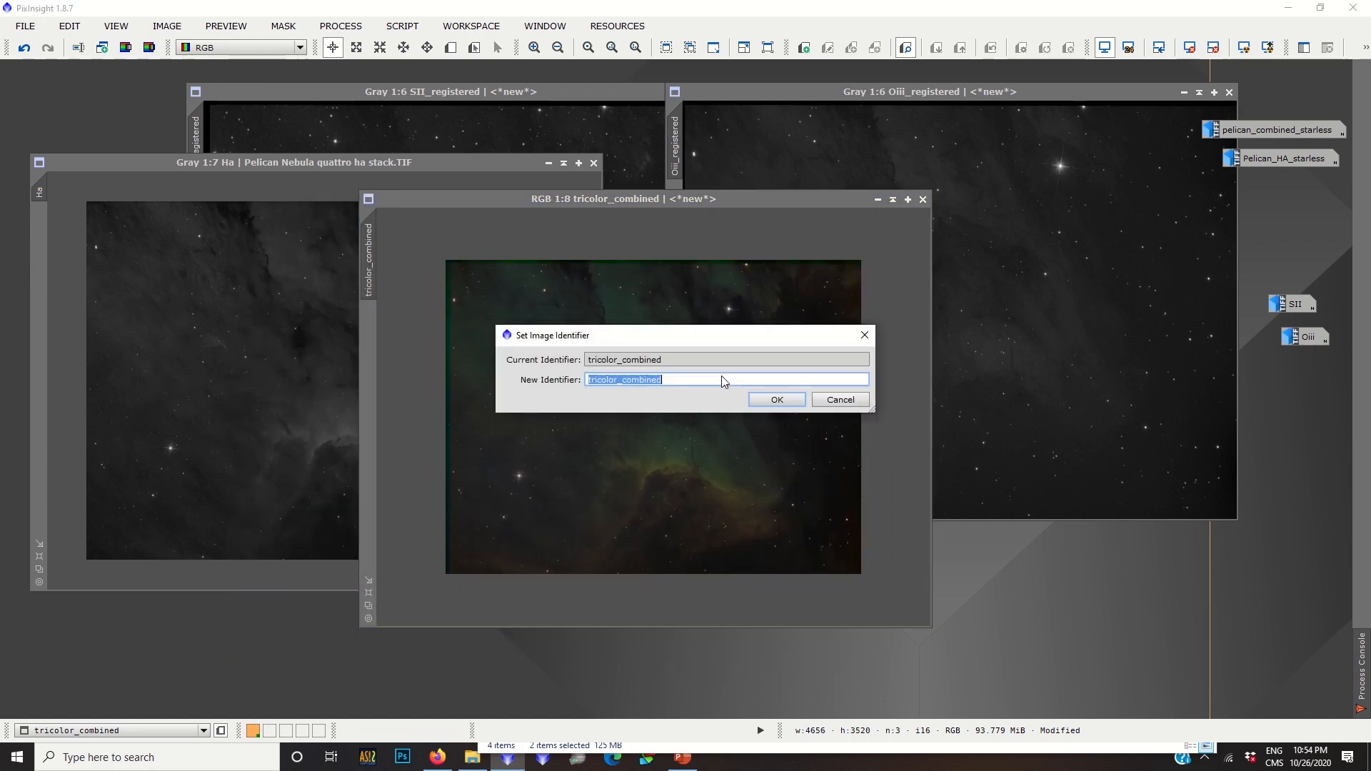
click(722, 380)
key(BackSpace)
key(BackSpace)
key(BackSpace)
key(BackSpace)
key(BackSpace)
key(BackSpace)
key(BackSpace)
key(BackSpace)
key(BackSpace)
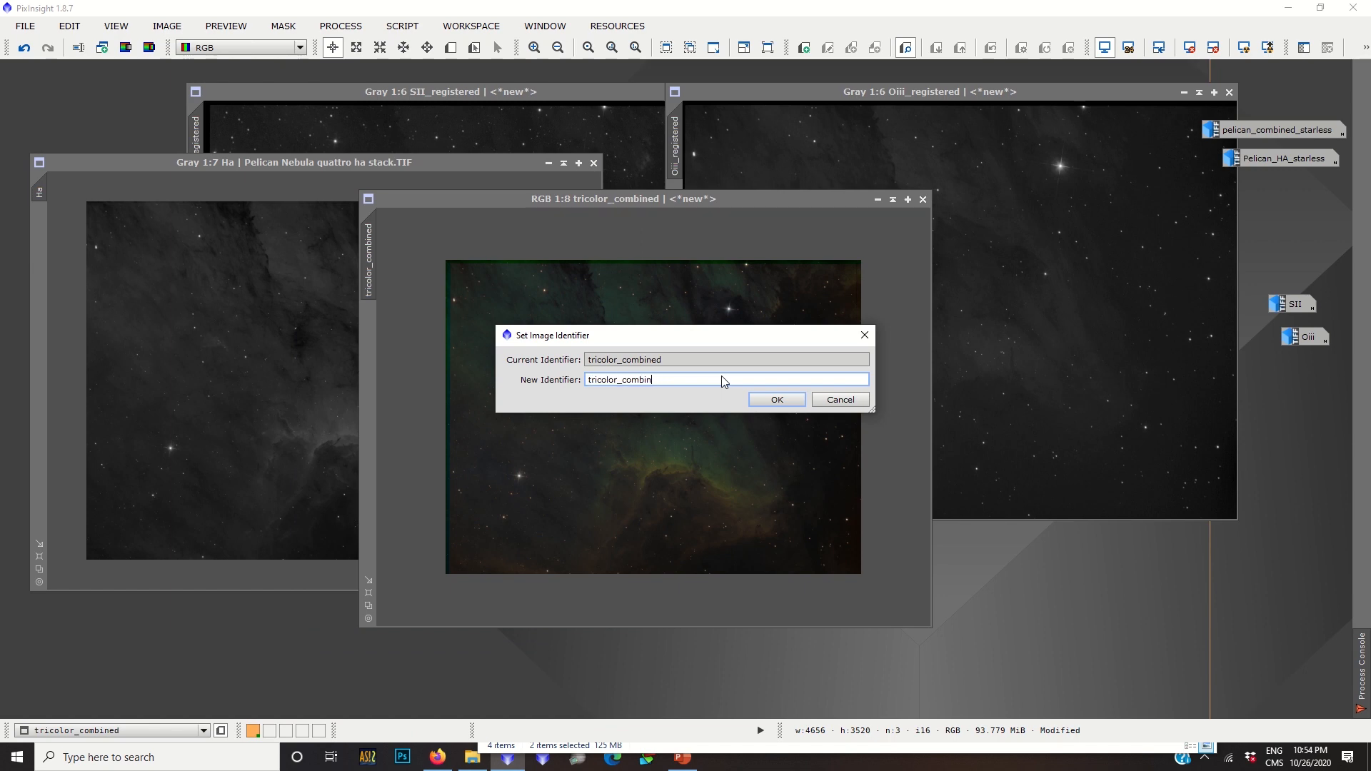
text(_stars)
click(768, 397)
drag(659, 207, 896, 241)
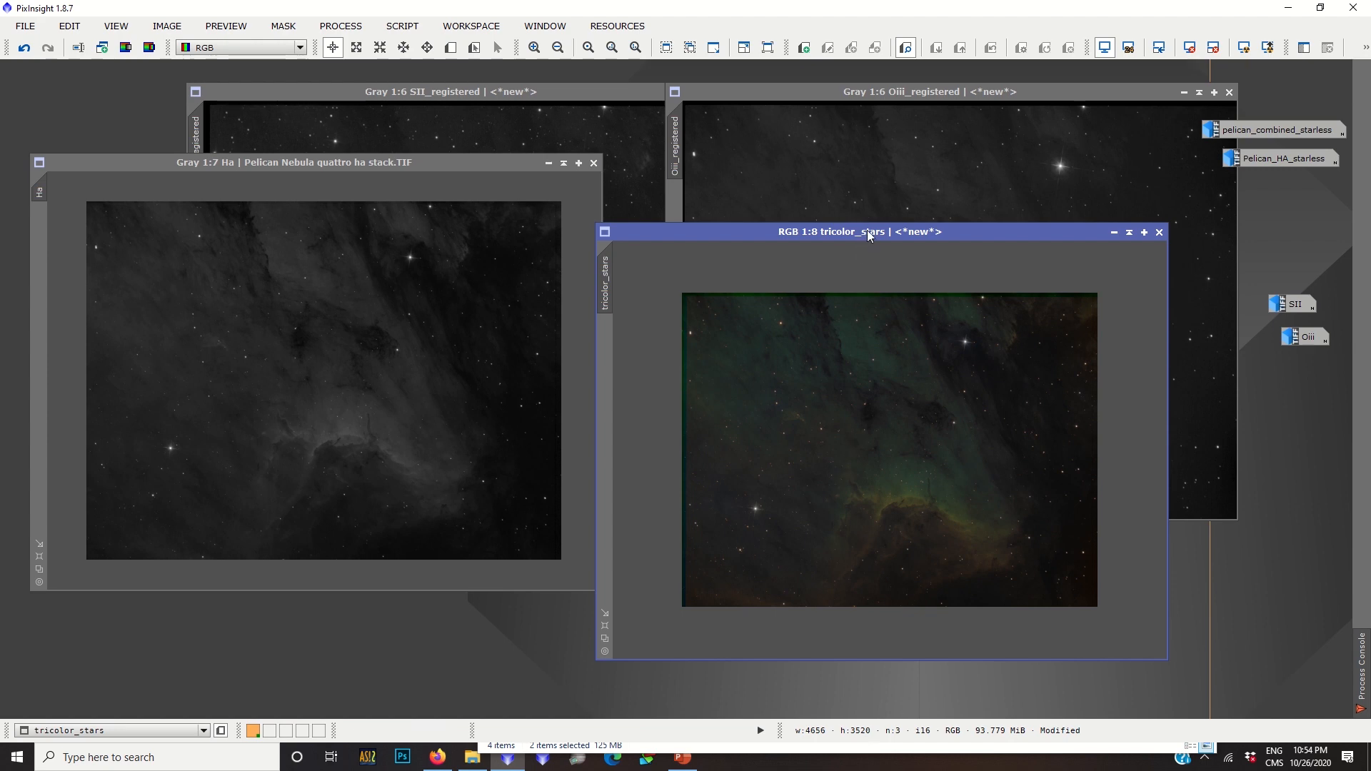
drag(869, 236, 910, 233)
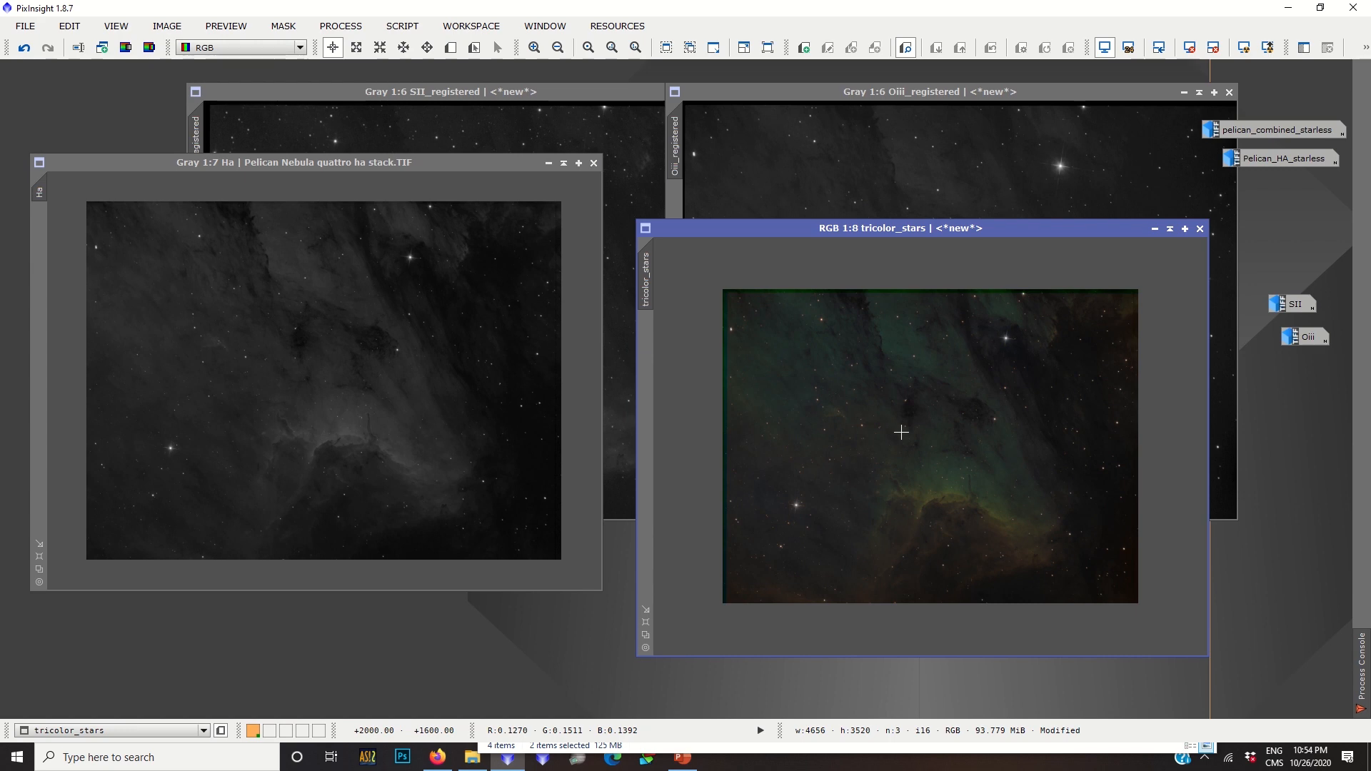
click(22, 29)
click(60, 169)
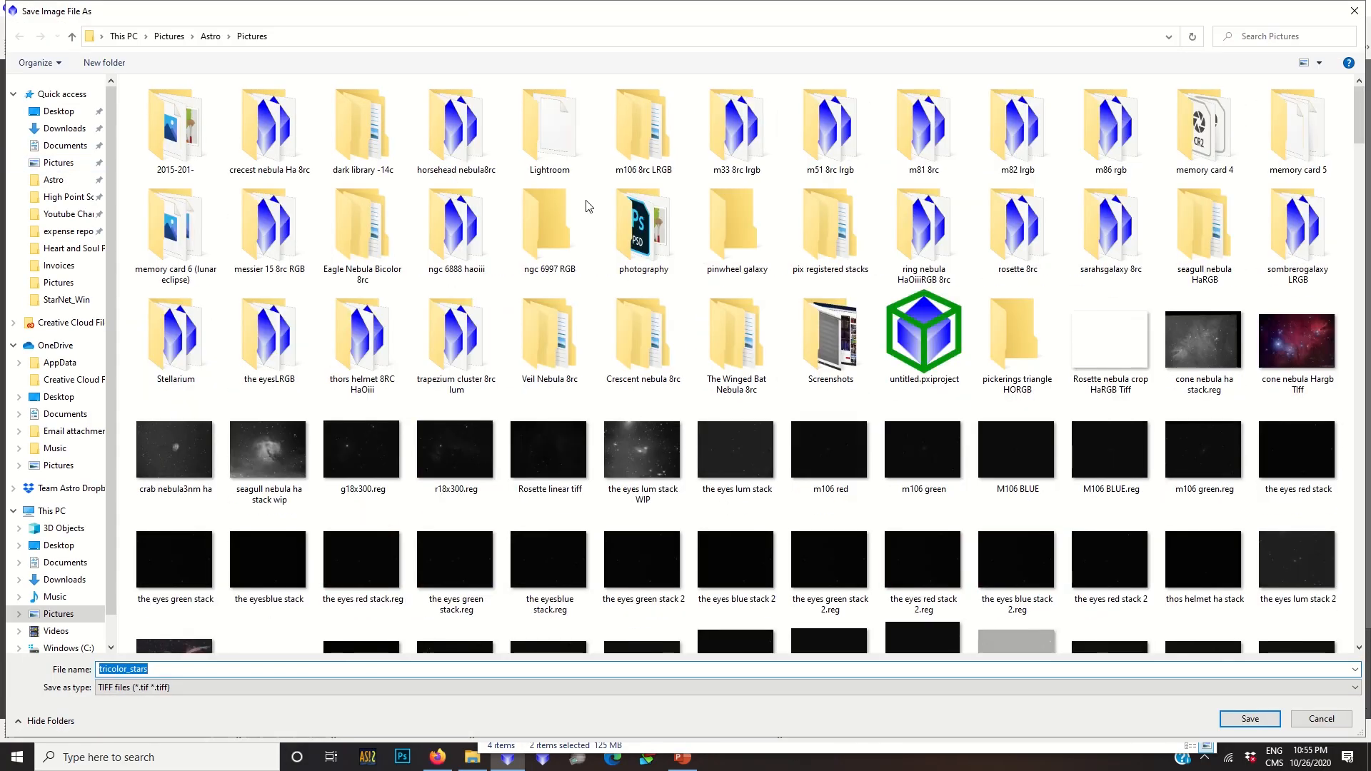
click(1354, 11)
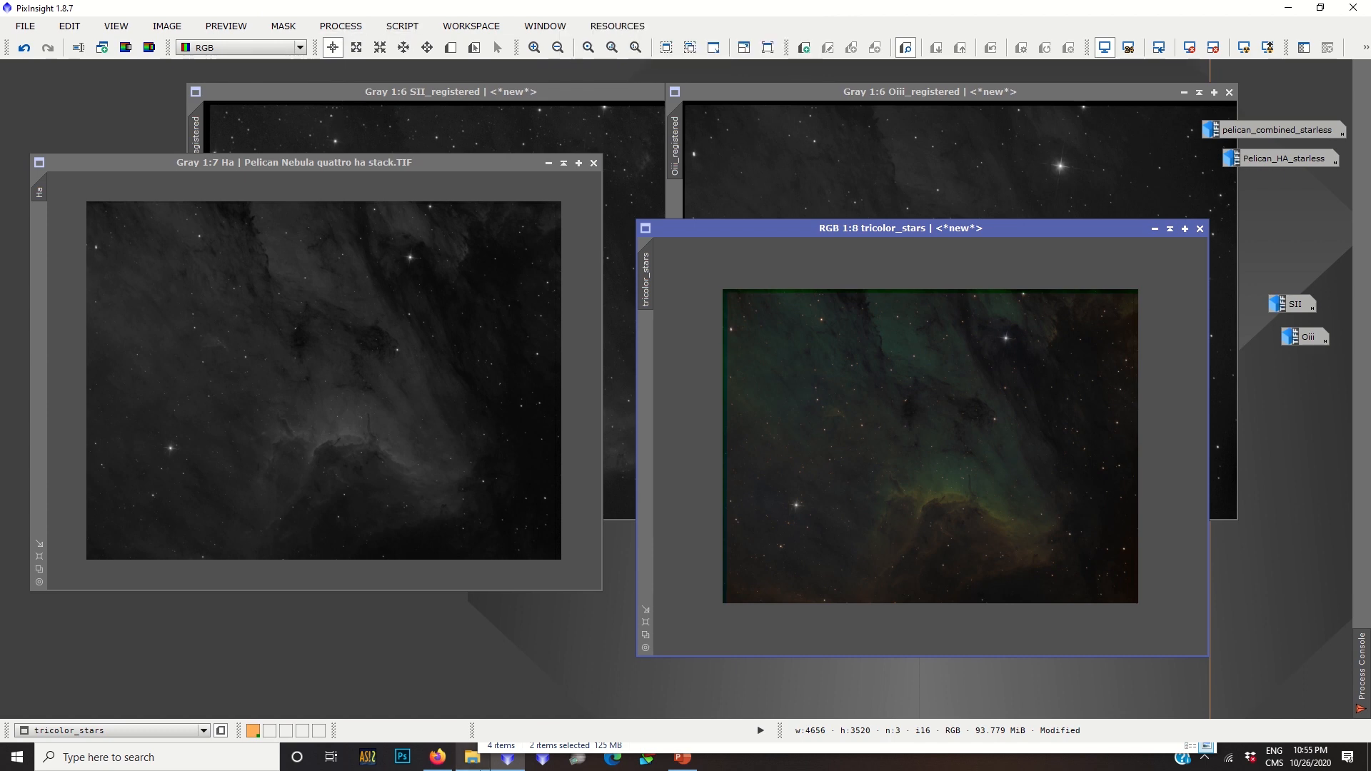
click(472, 757)
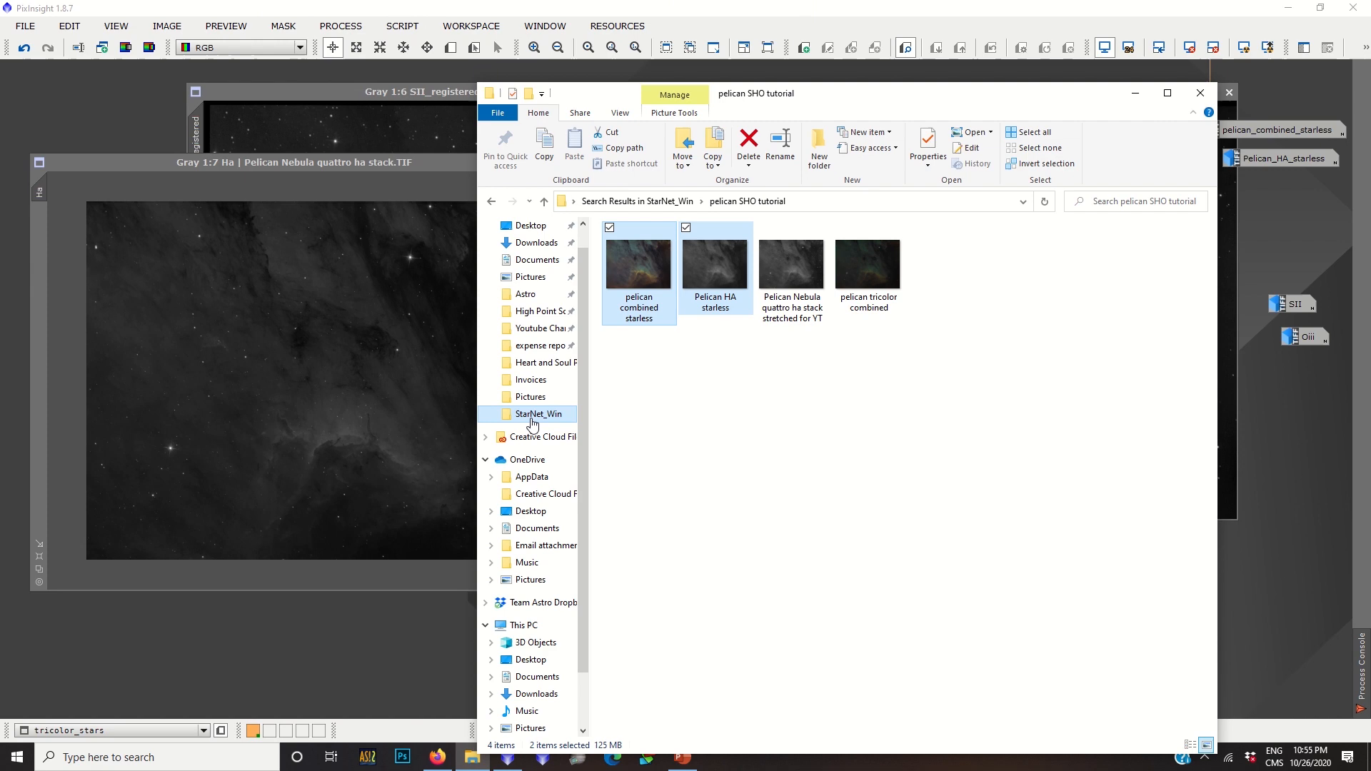
click(1132, 99)
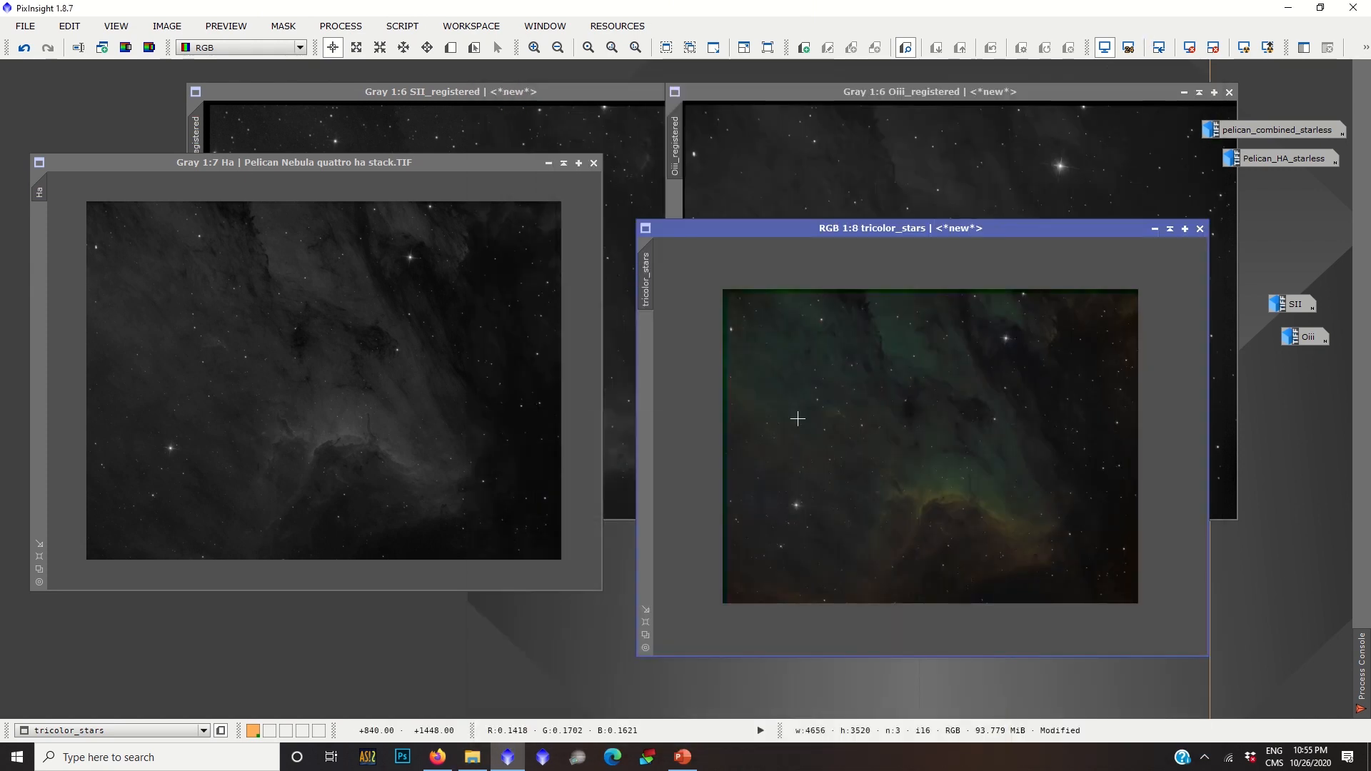
Brighten the Ha image with HistogramTransformation, setting midtones to about 0.367 in the real-time preview, and close the preview.
click(198, 463)
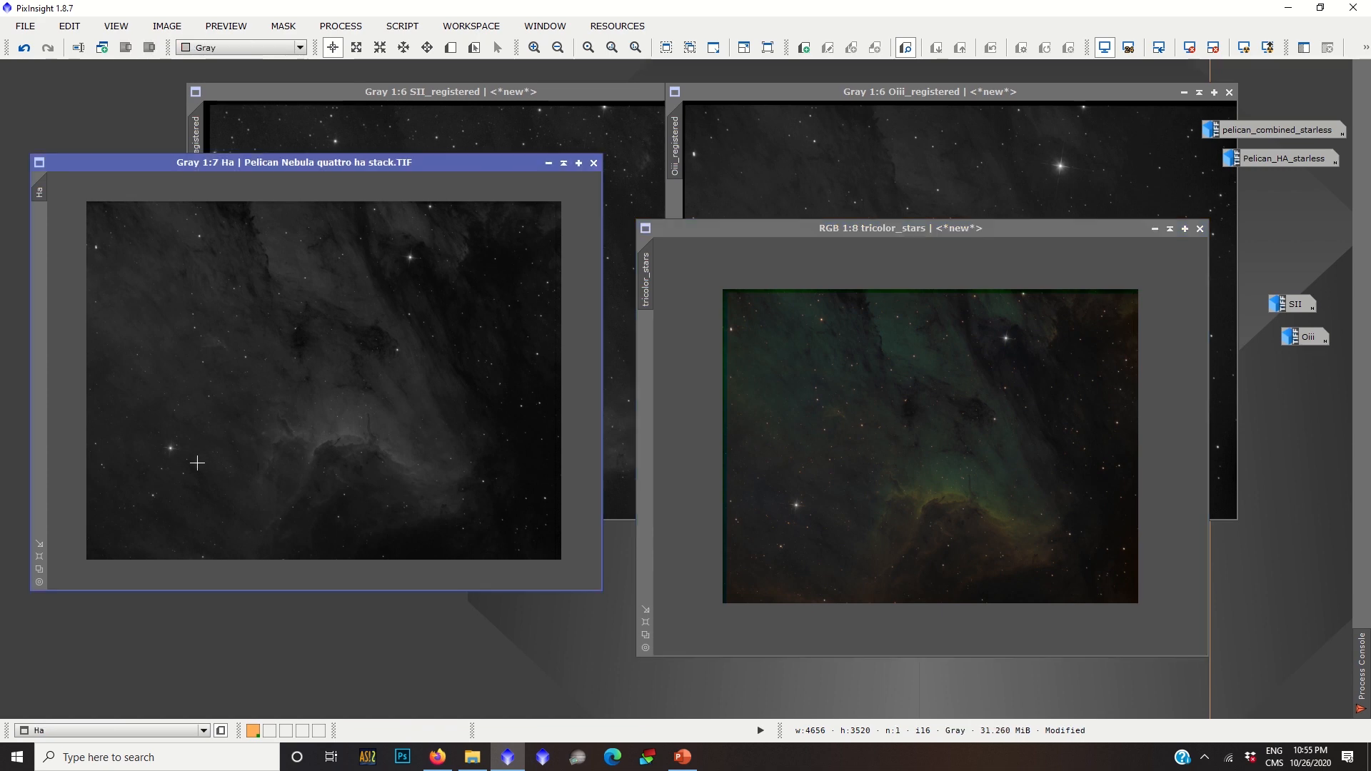
click(340, 25)
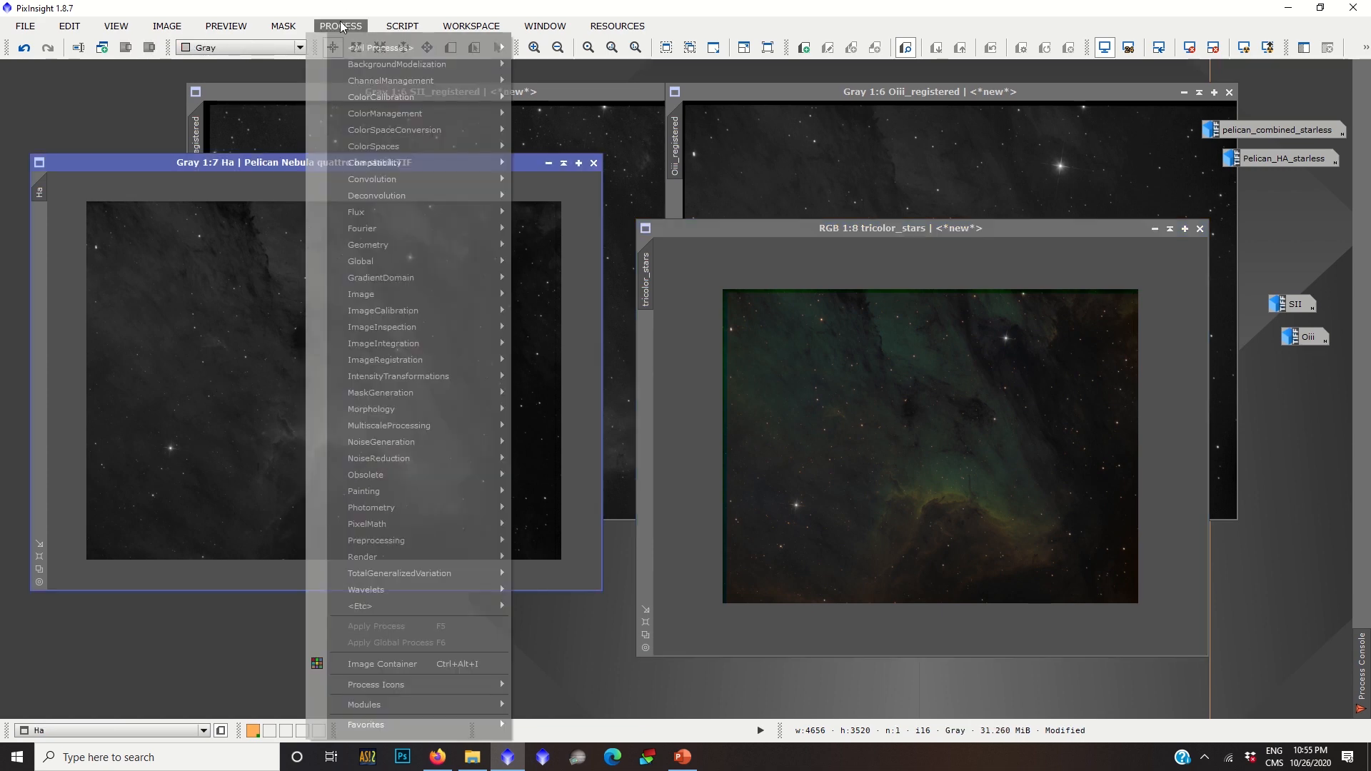
mouse_move(380, 378)
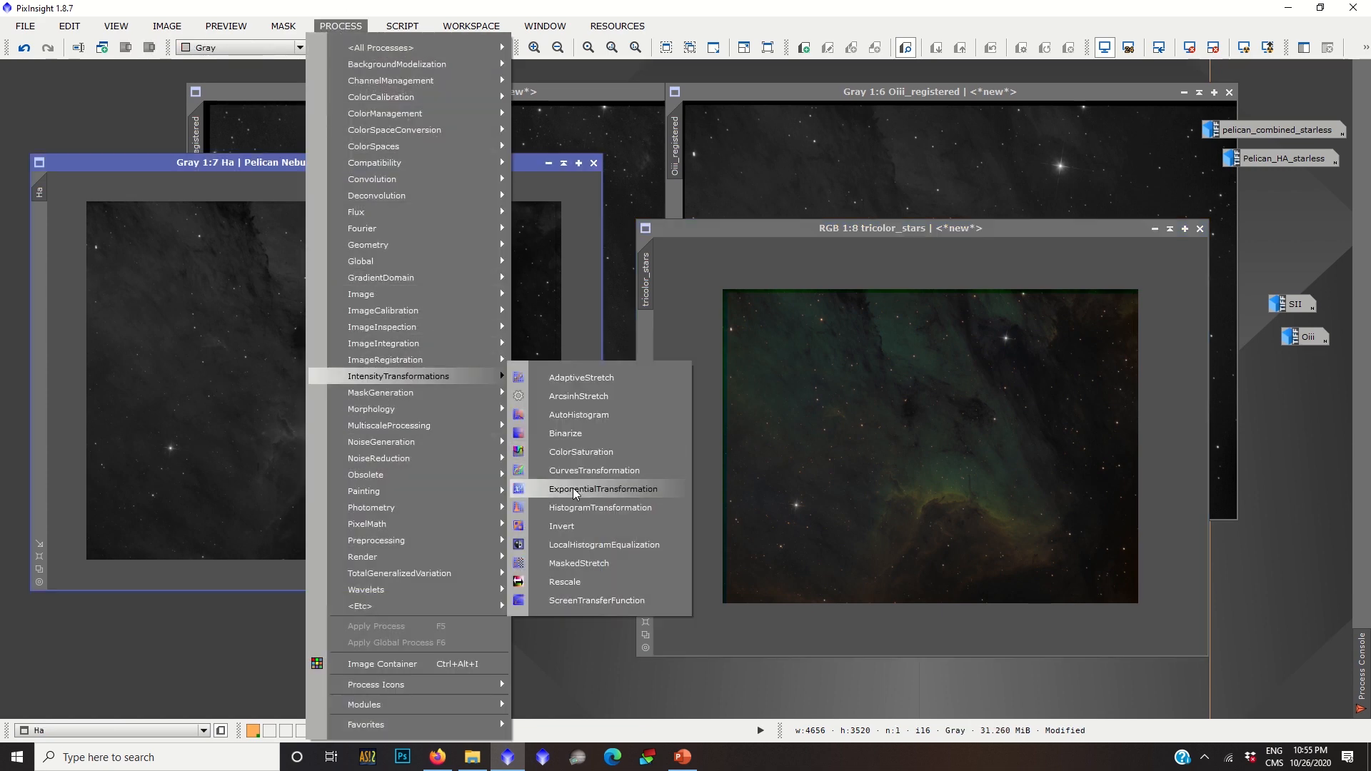
click(584, 509)
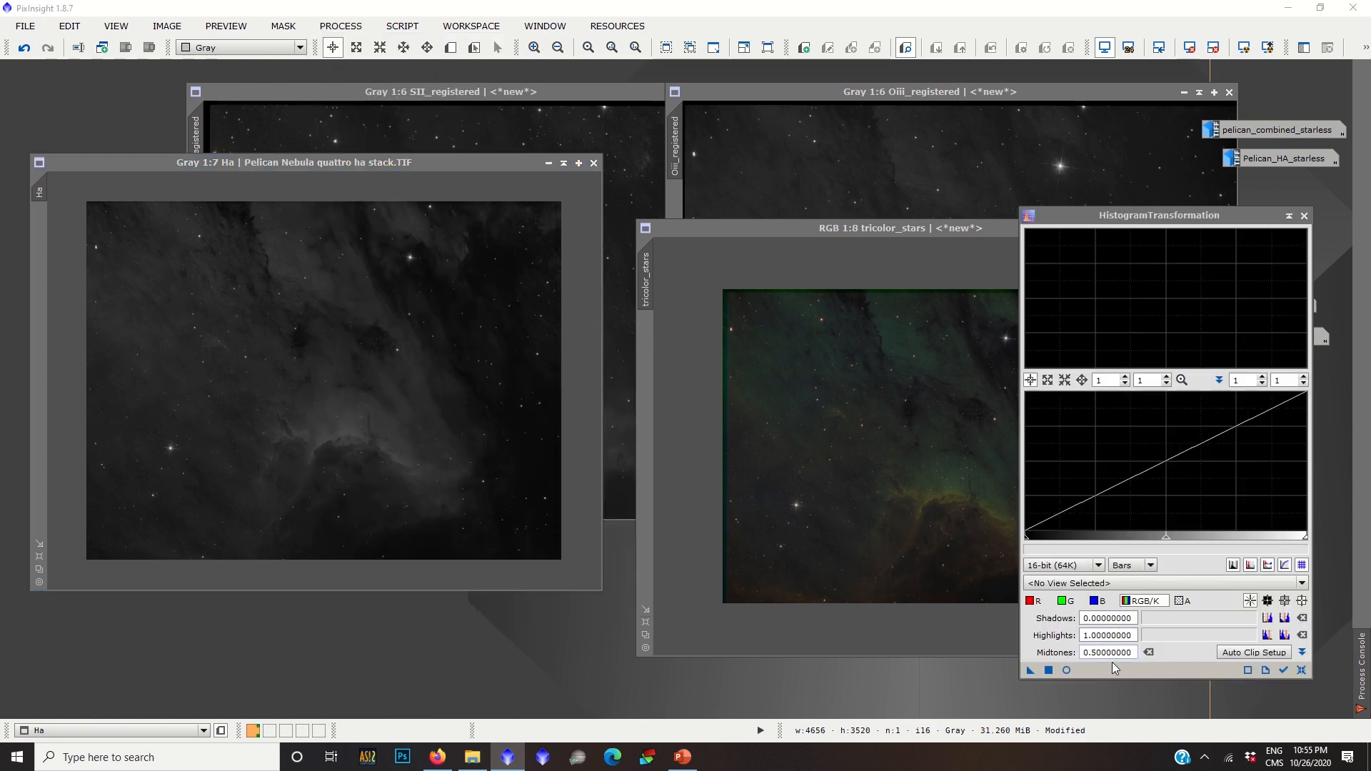
click(1066, 670)
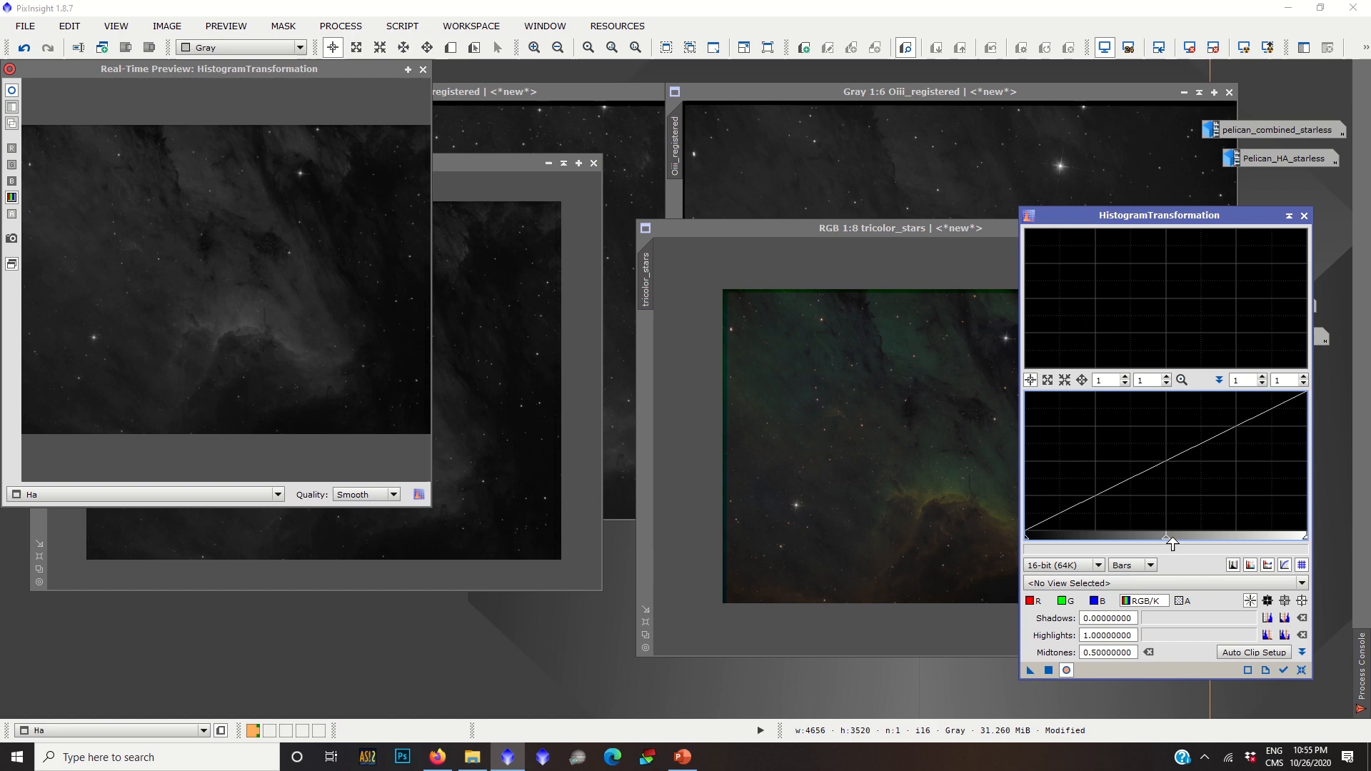
drag(1166, 537, 1128, 544)
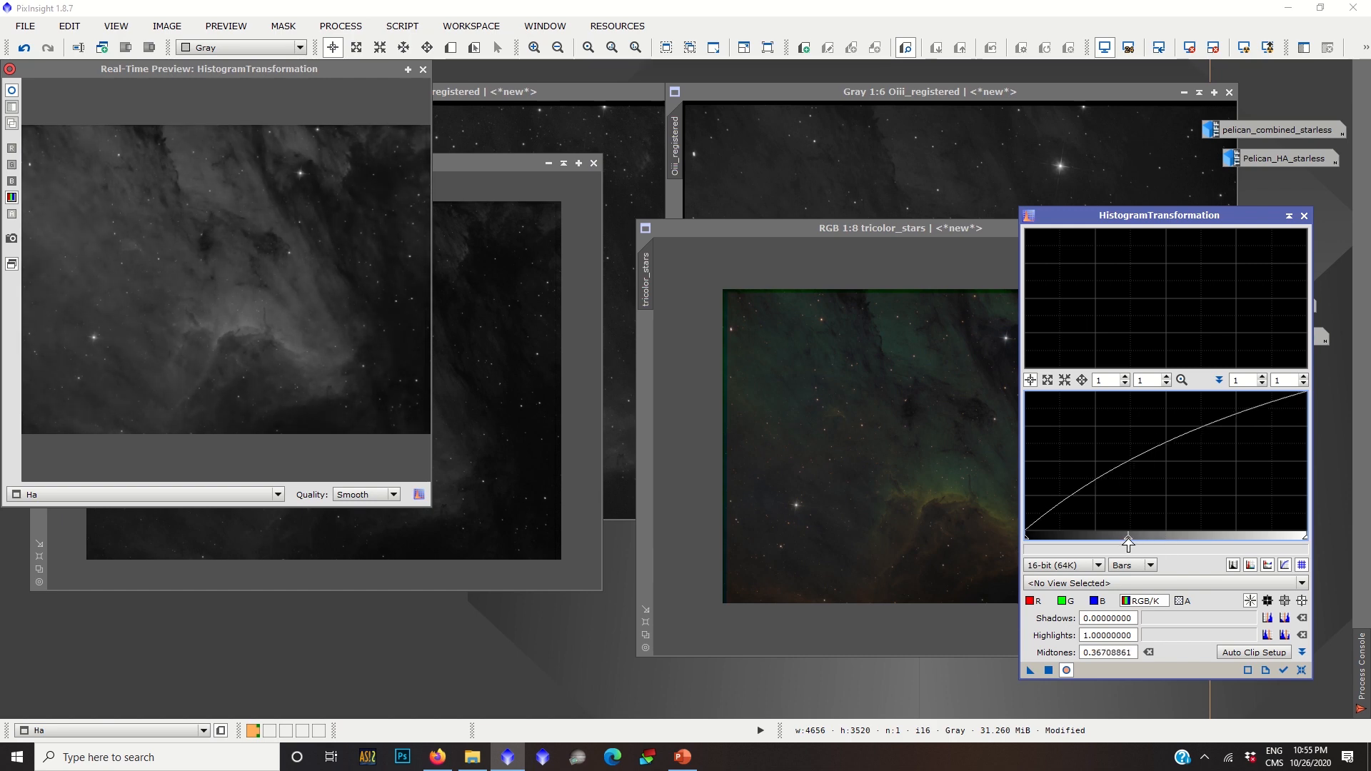
click(1048, 670)
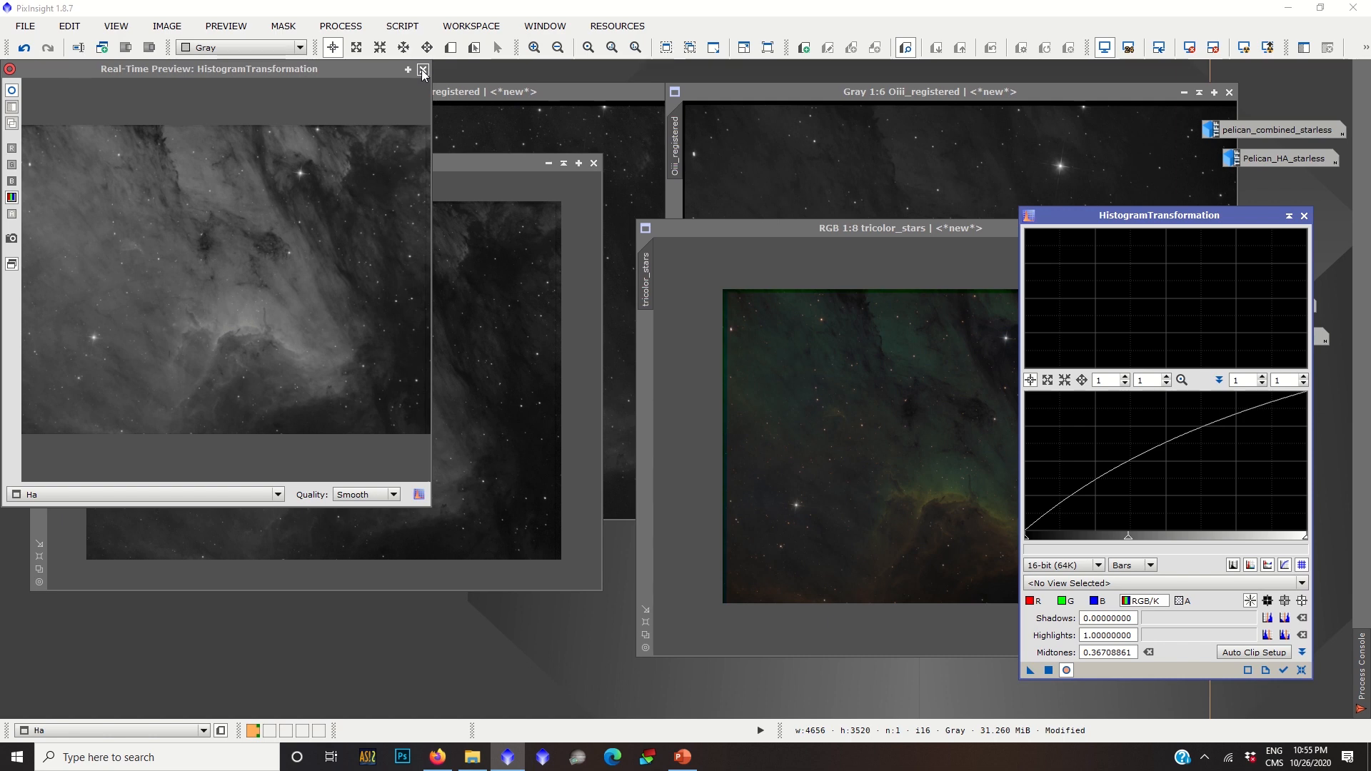
click(423, 68)
Brighten tricolor_stars with HistogramTransformation at midtones of about 0.370, and close the preview and the process window.
click(872, 521)
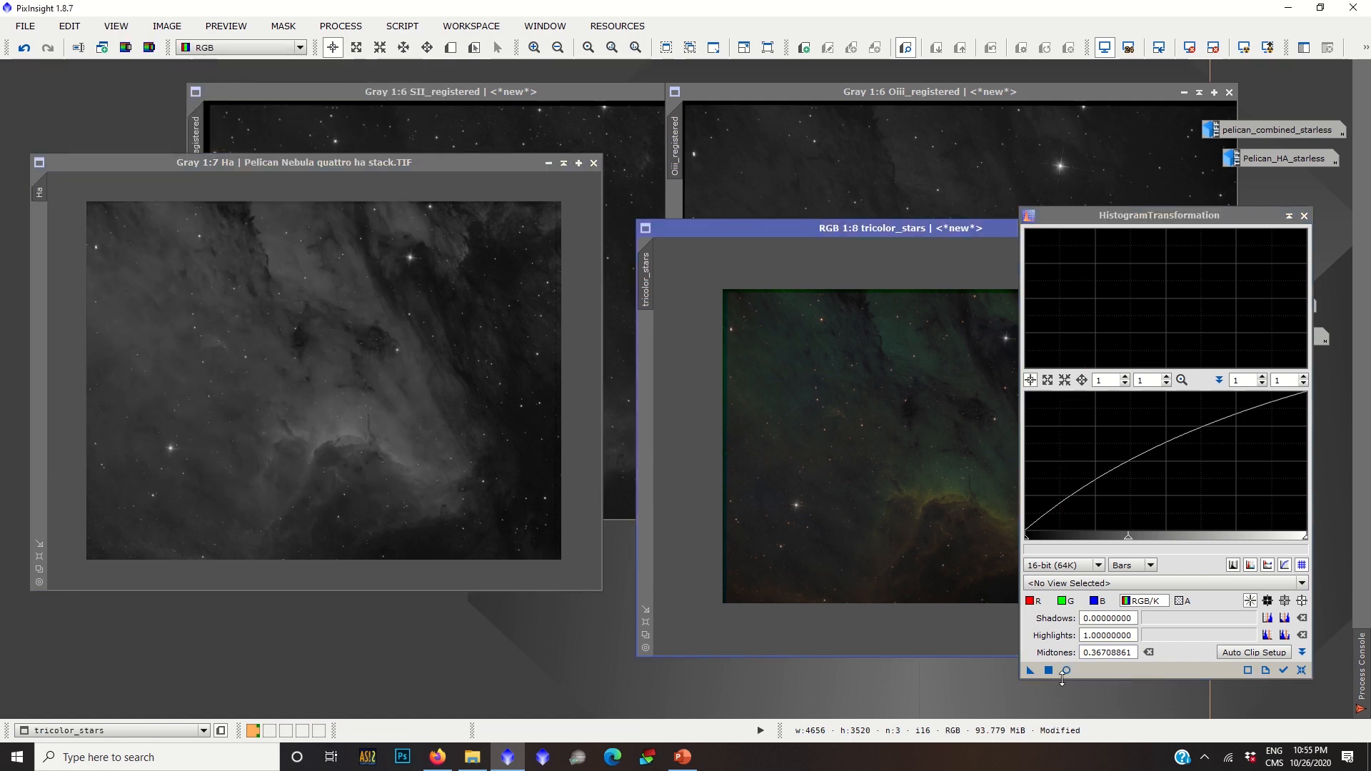
click(1067, 670)
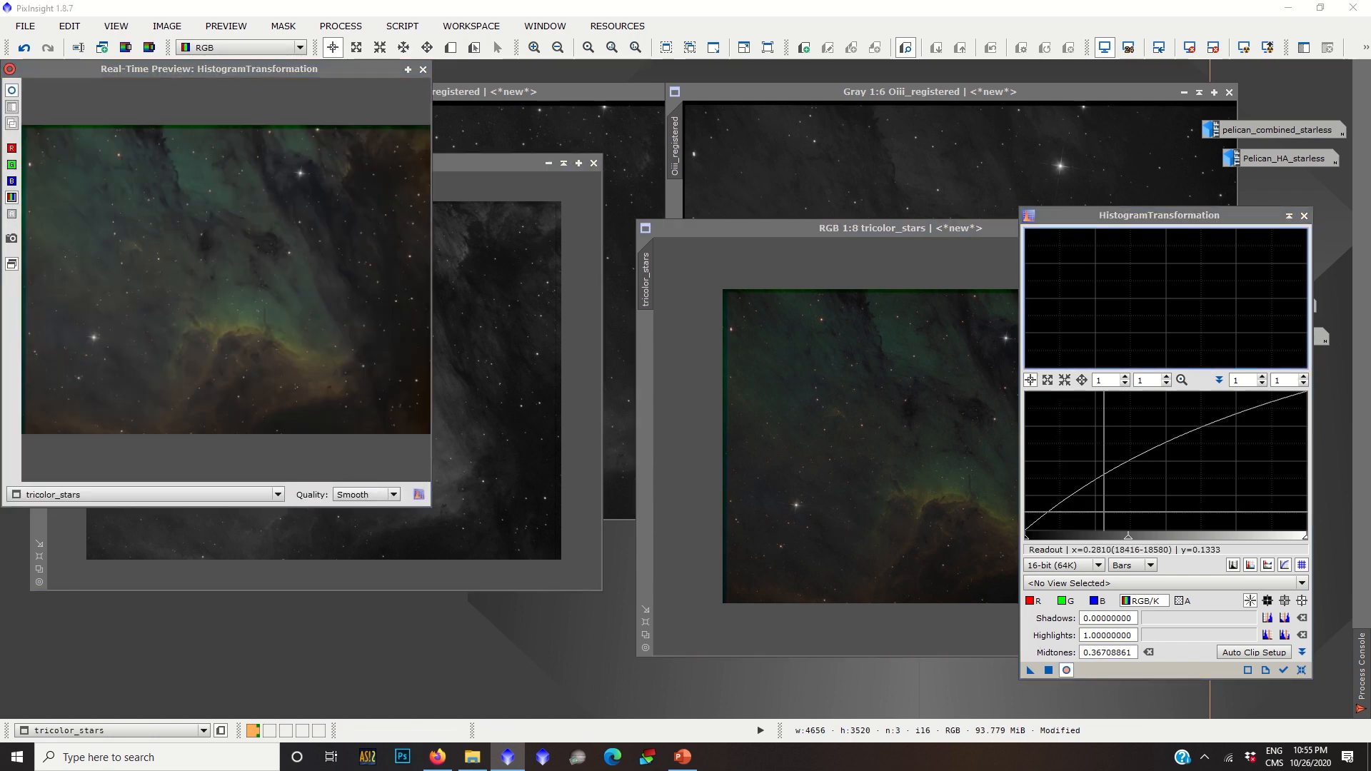
drag(1128, 537, 1129, 542)
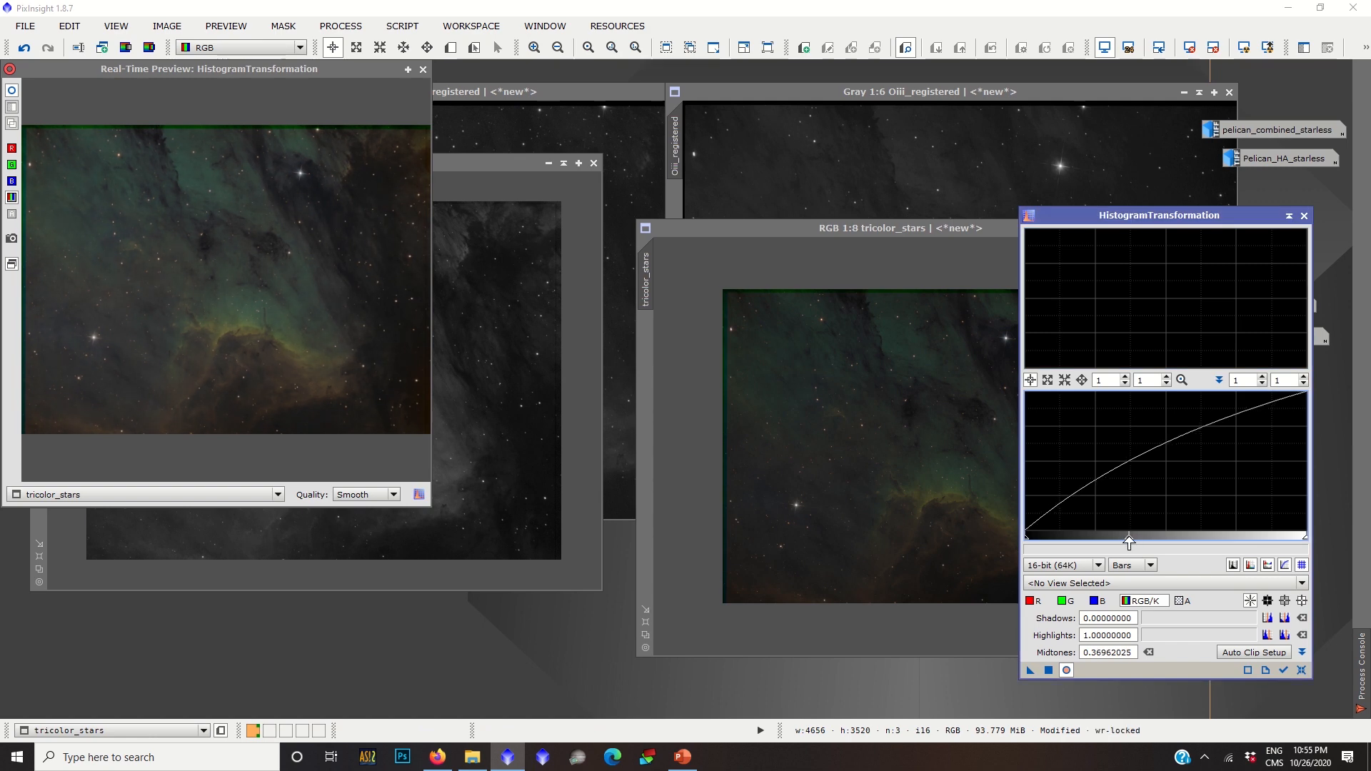
click(1049, 670)
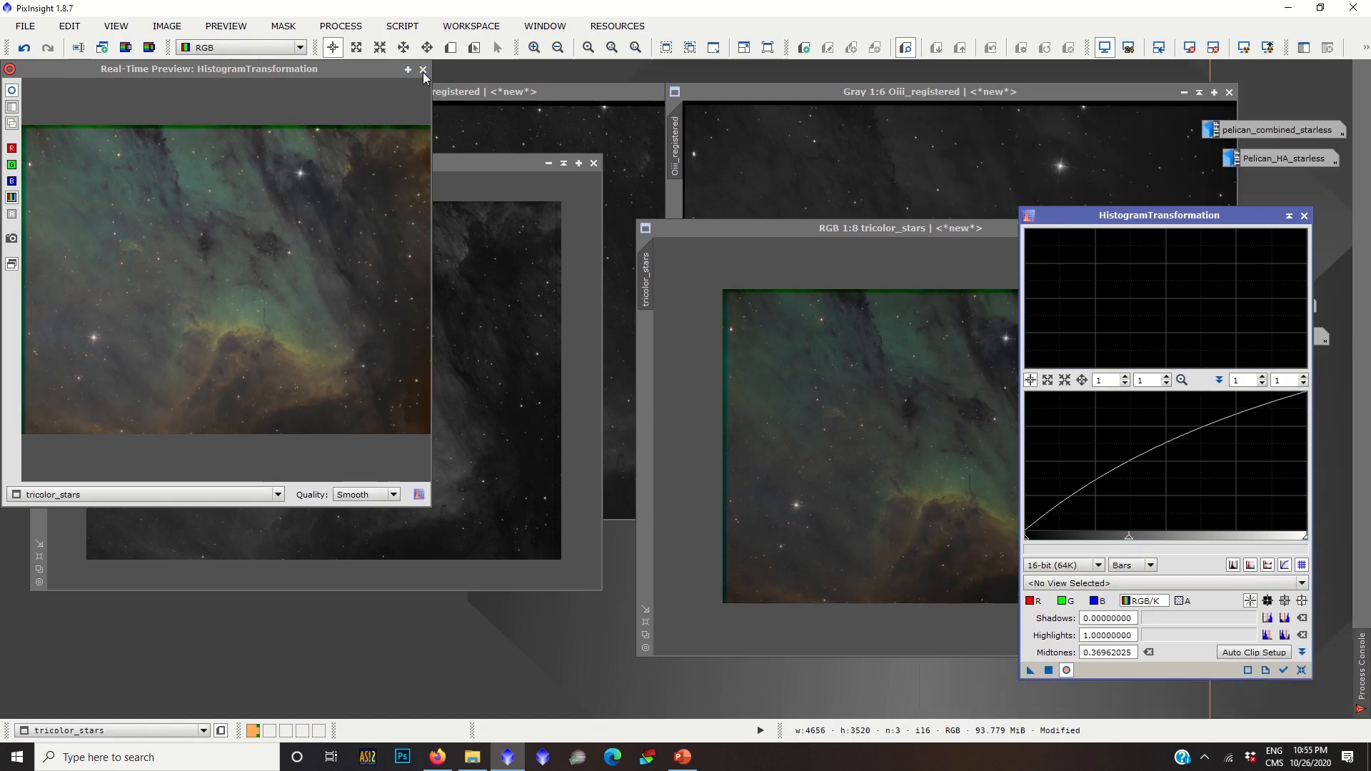
click(422, 69)
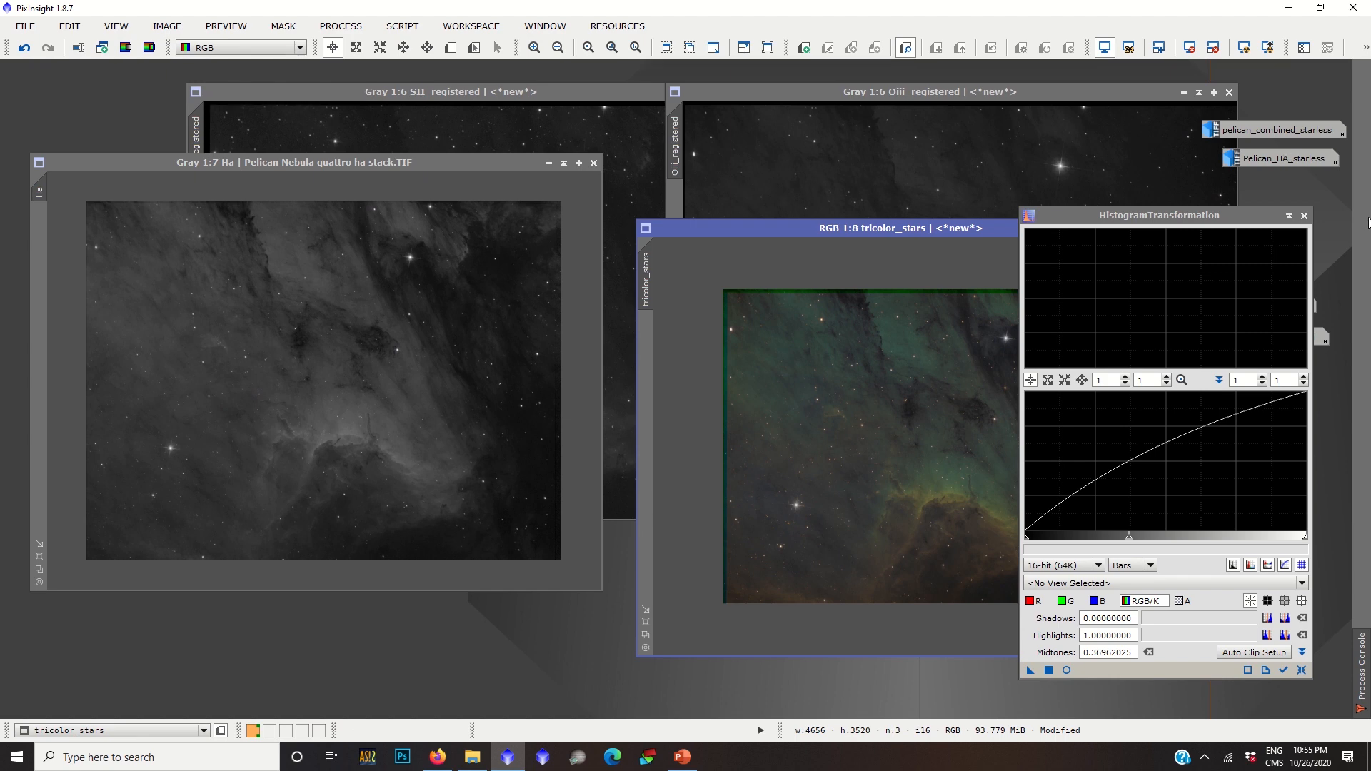
click(1304, 215)
Minimize the Ha and tricolor_stars images to icons in the workspace.
drag(1009, 234, 997, 174)
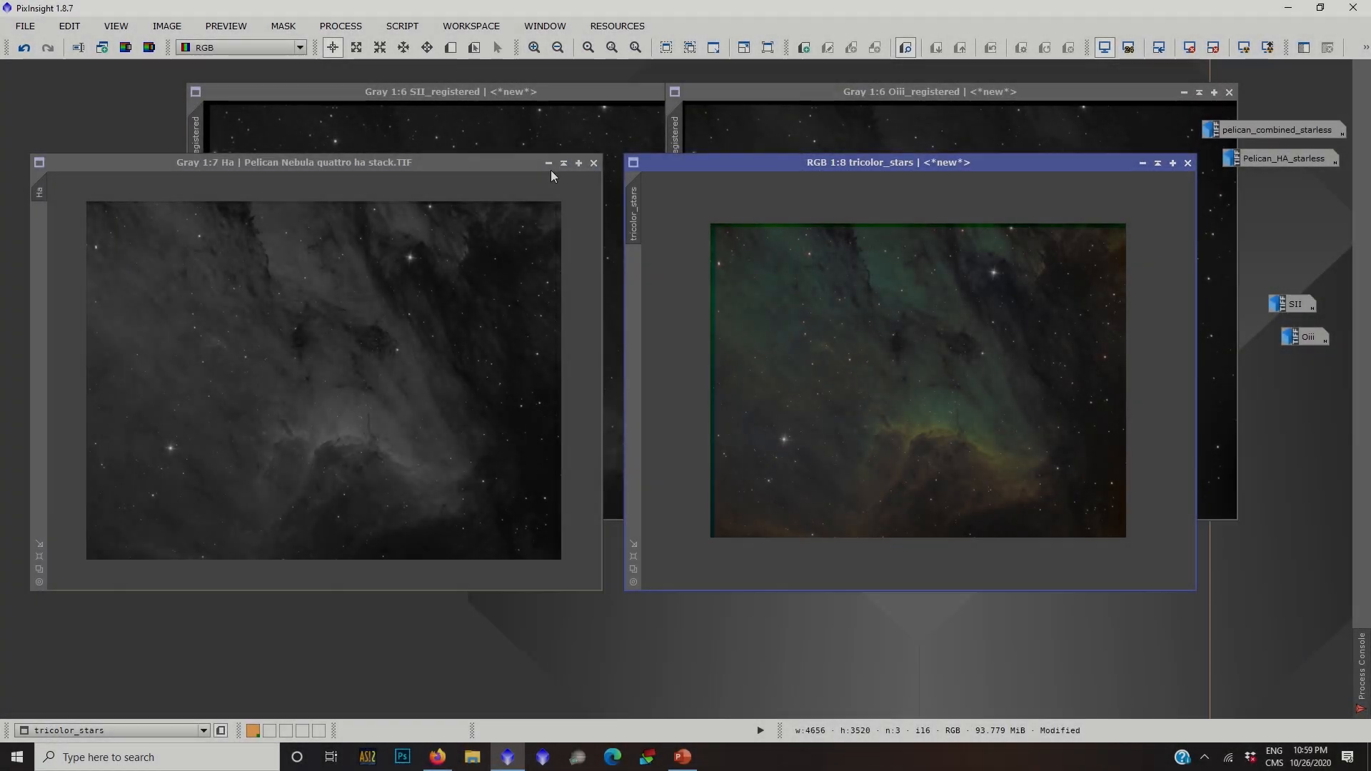
click(549, 163)
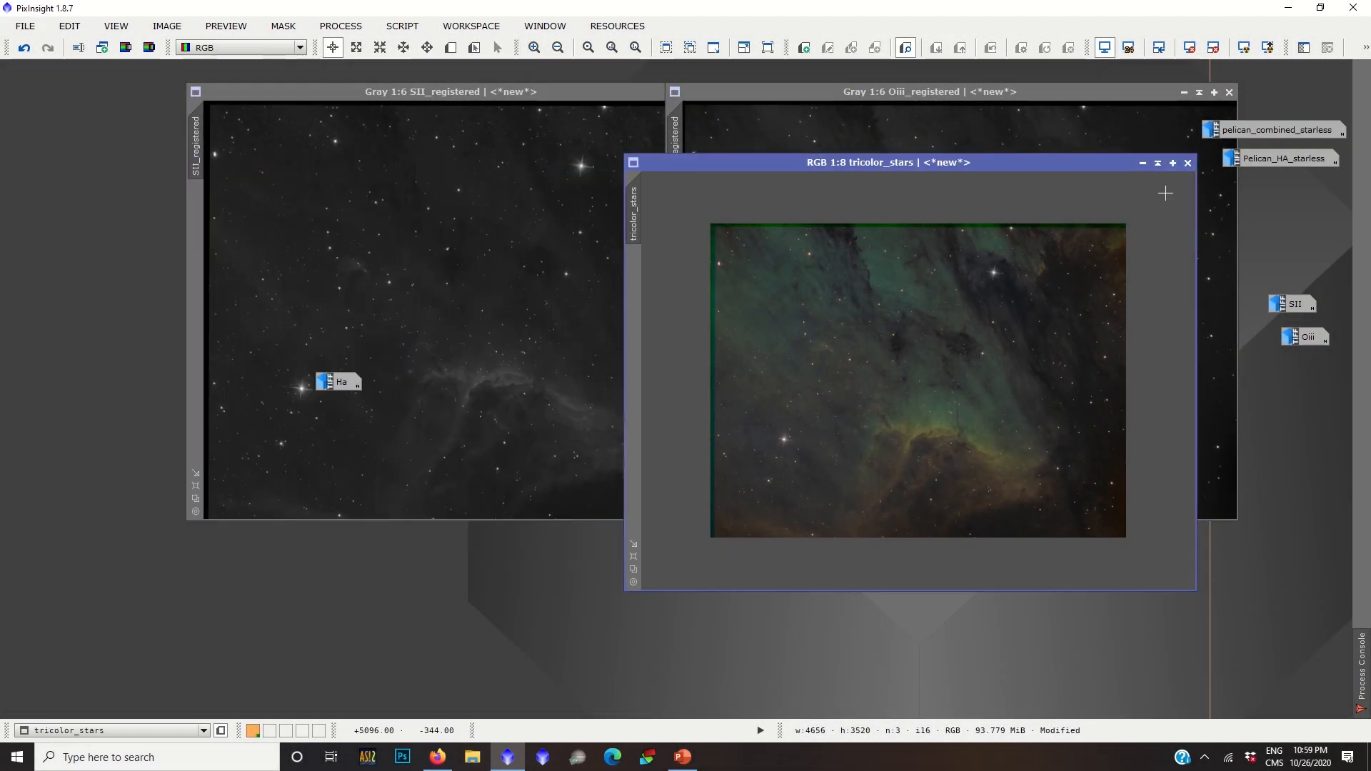
click(1143, 163)
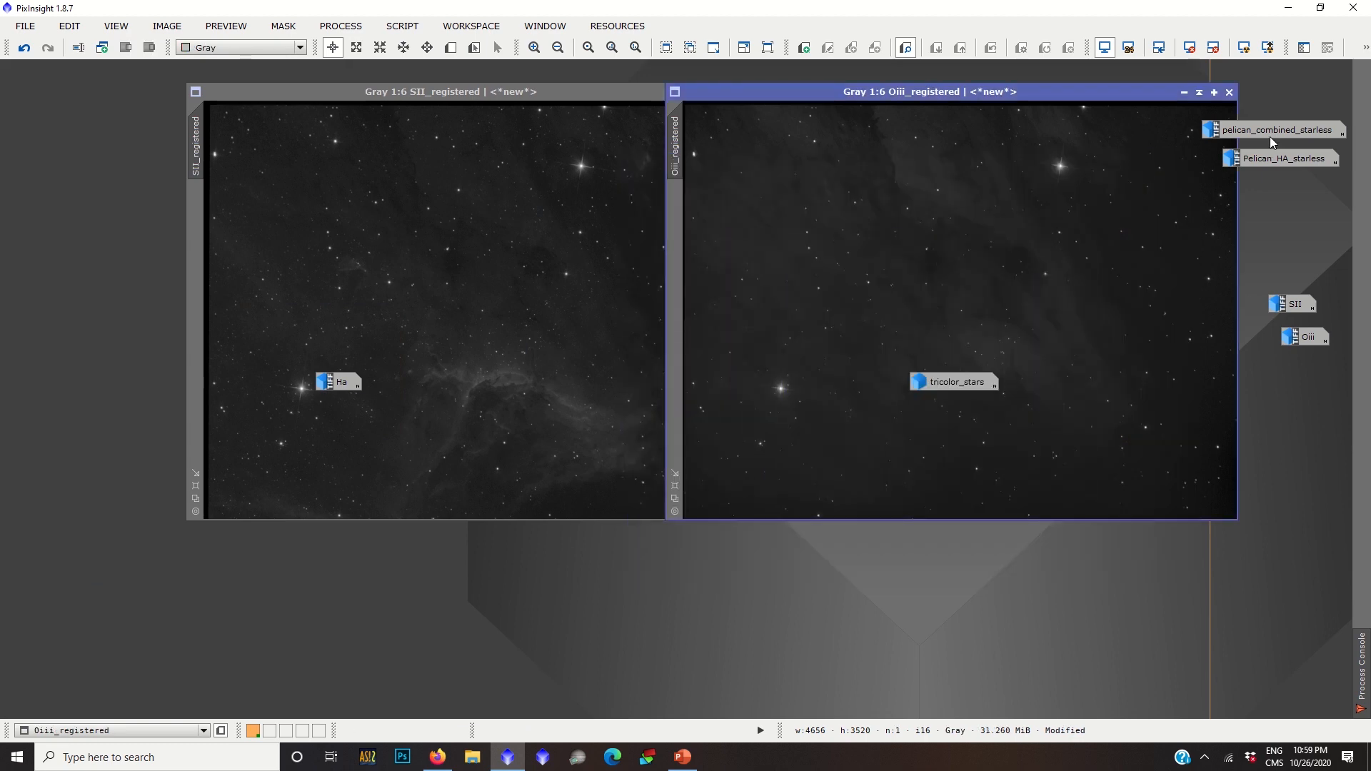
Restore the pelican_combined_starless and Pelican_HA_starless images and place their windows side by side, moving the Ha icon out of the way.
double_click(1270, 136)
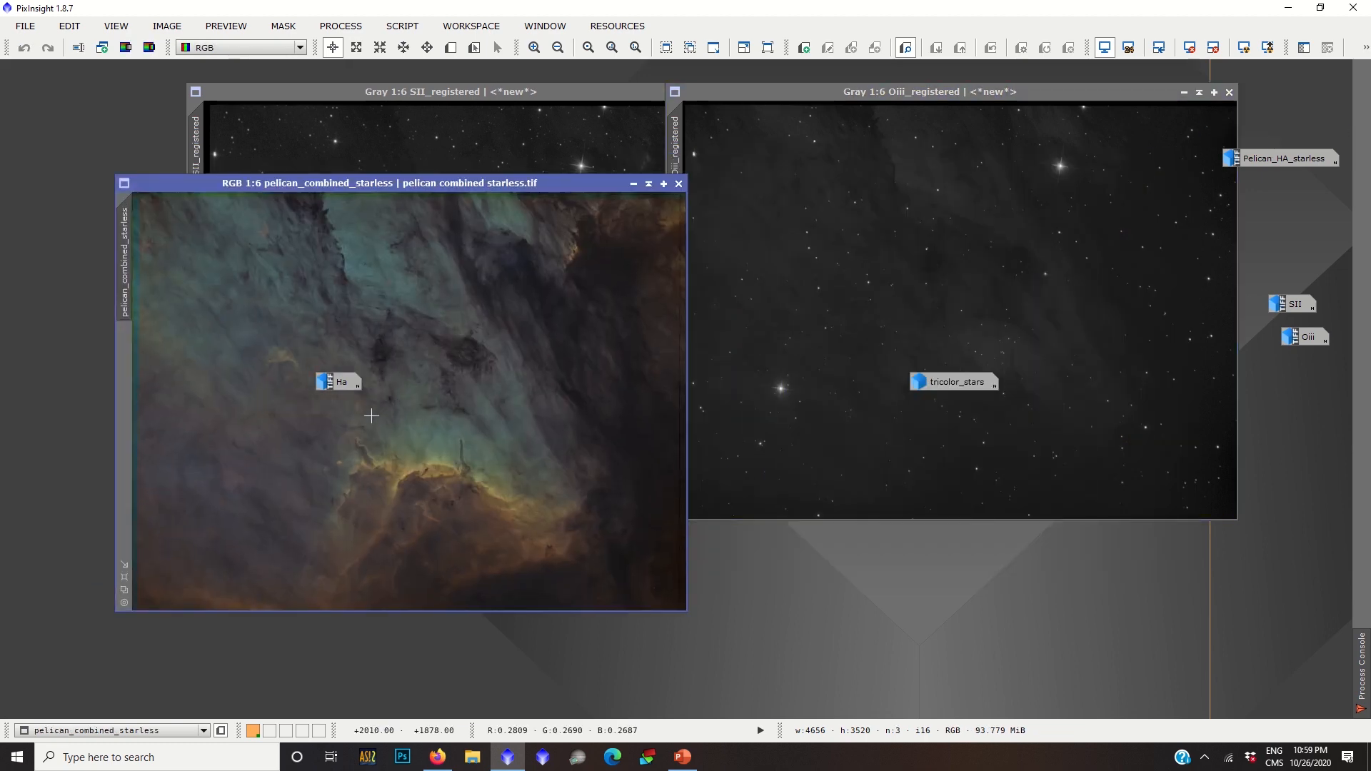
drag(337, 382, 953, 276)
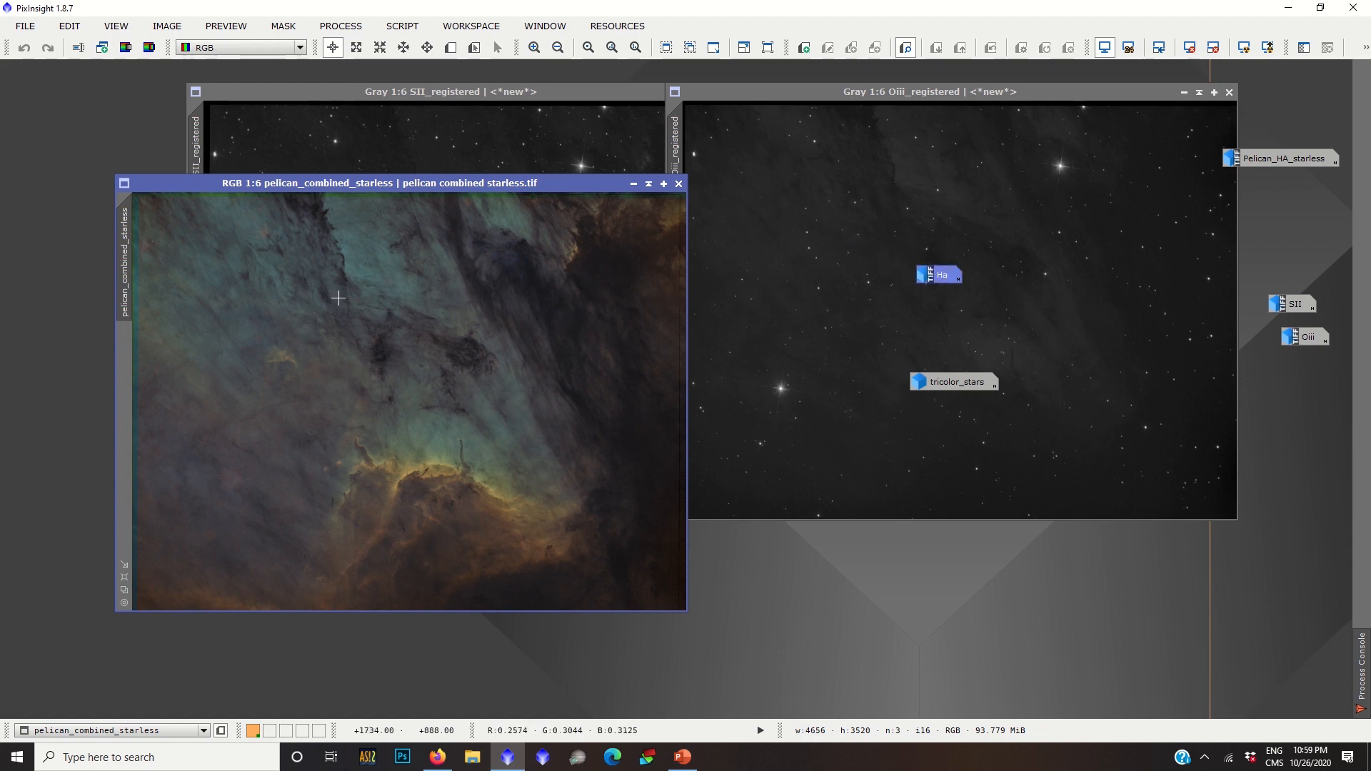
double_click(1313, 158)
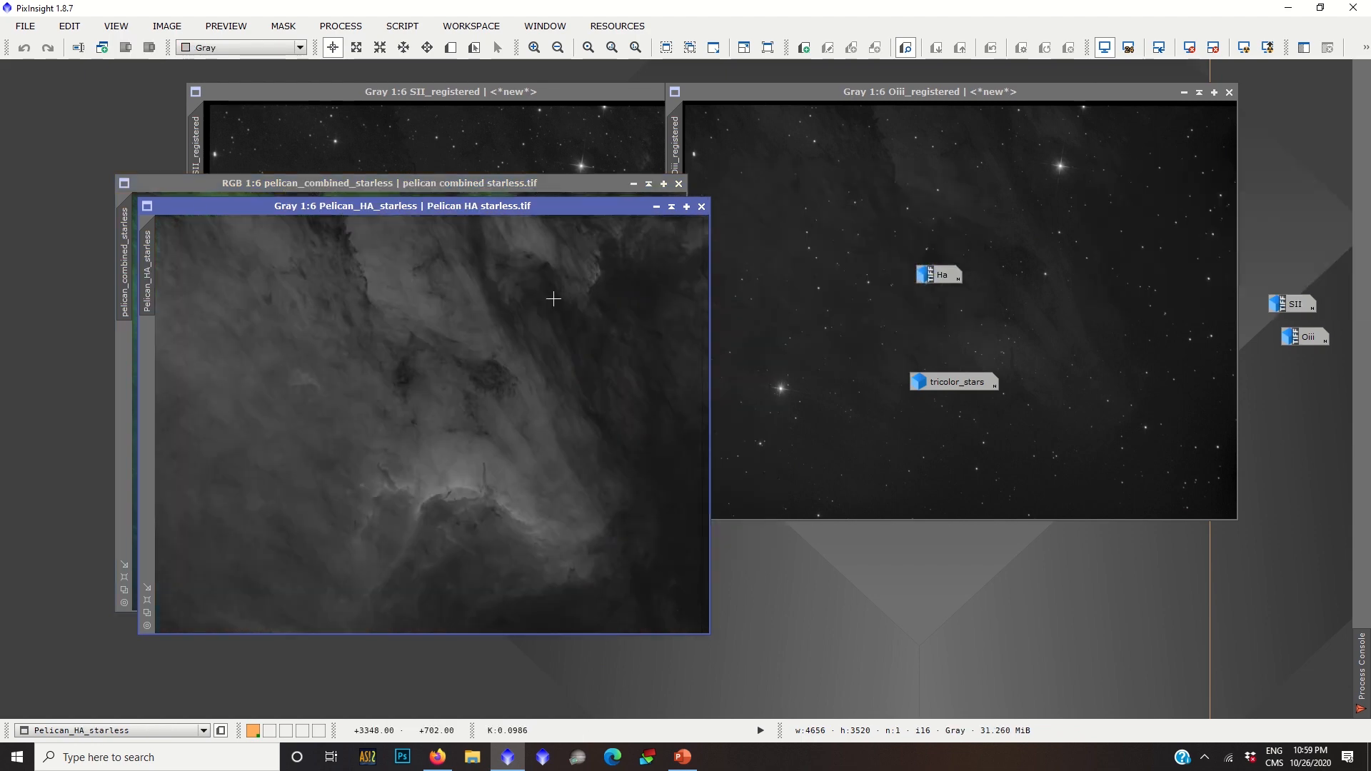
drag(469, 208, 987, 174)
drag(499, 186, 443, 175)
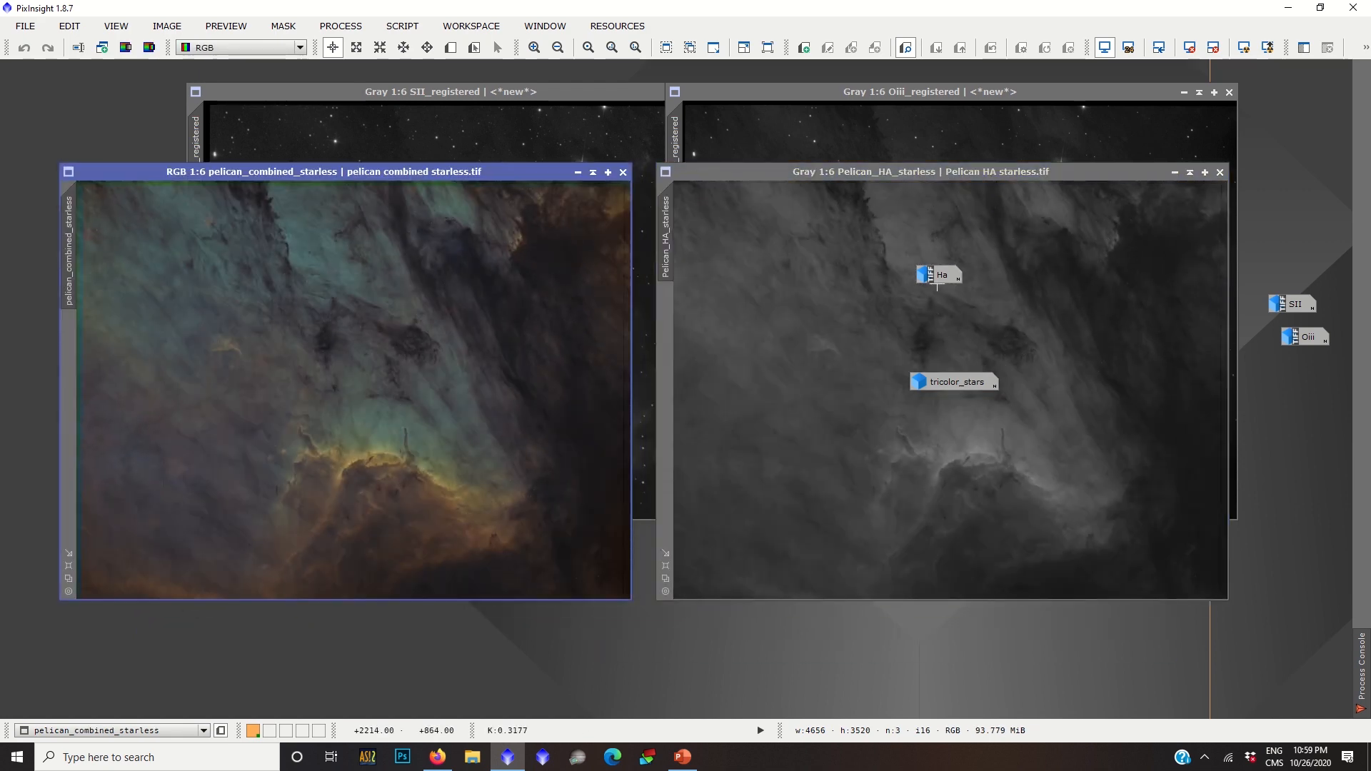
Move the Ha and tricolor_stars icons off the images, then minimize pelican_combined_starless and place its icon in an empty area of the workspace.
drag(945, 278, 1271, 132)
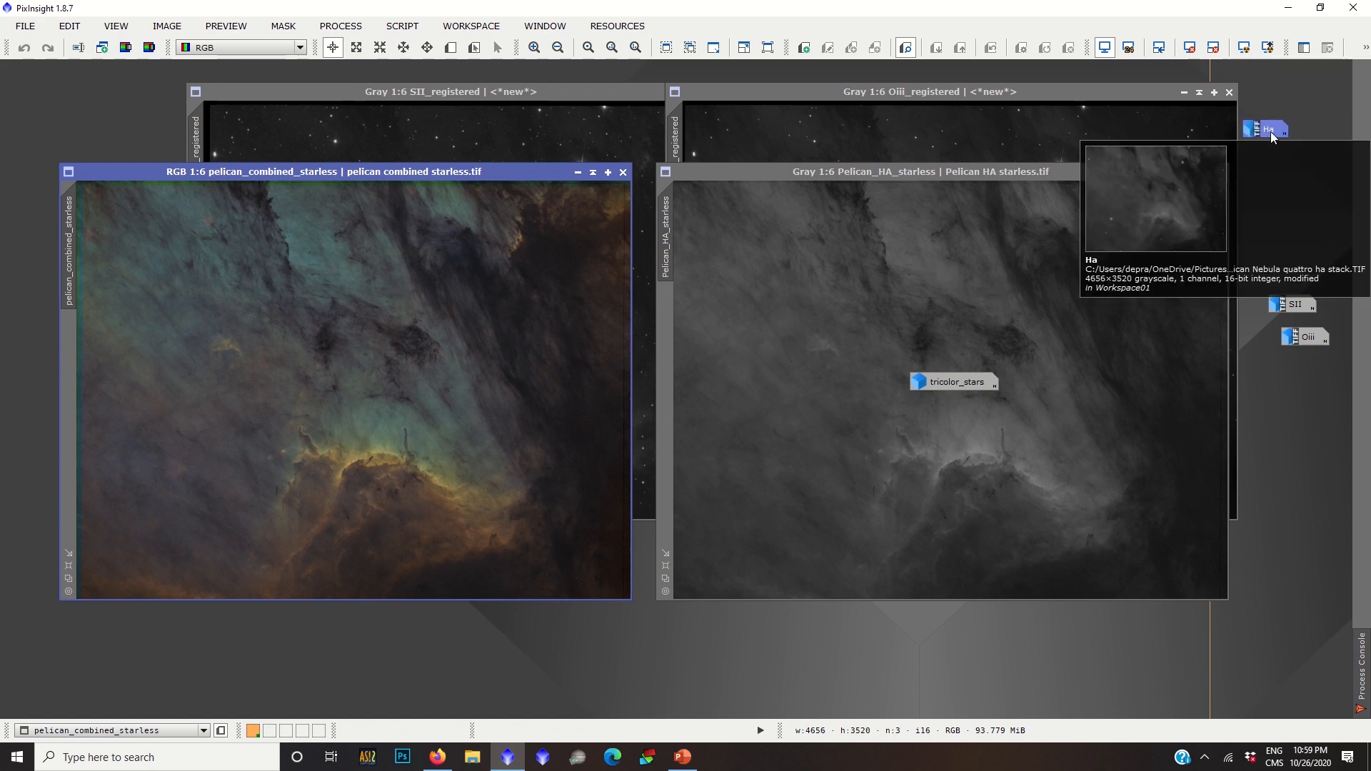
drag(956, 388, 1297, 279)
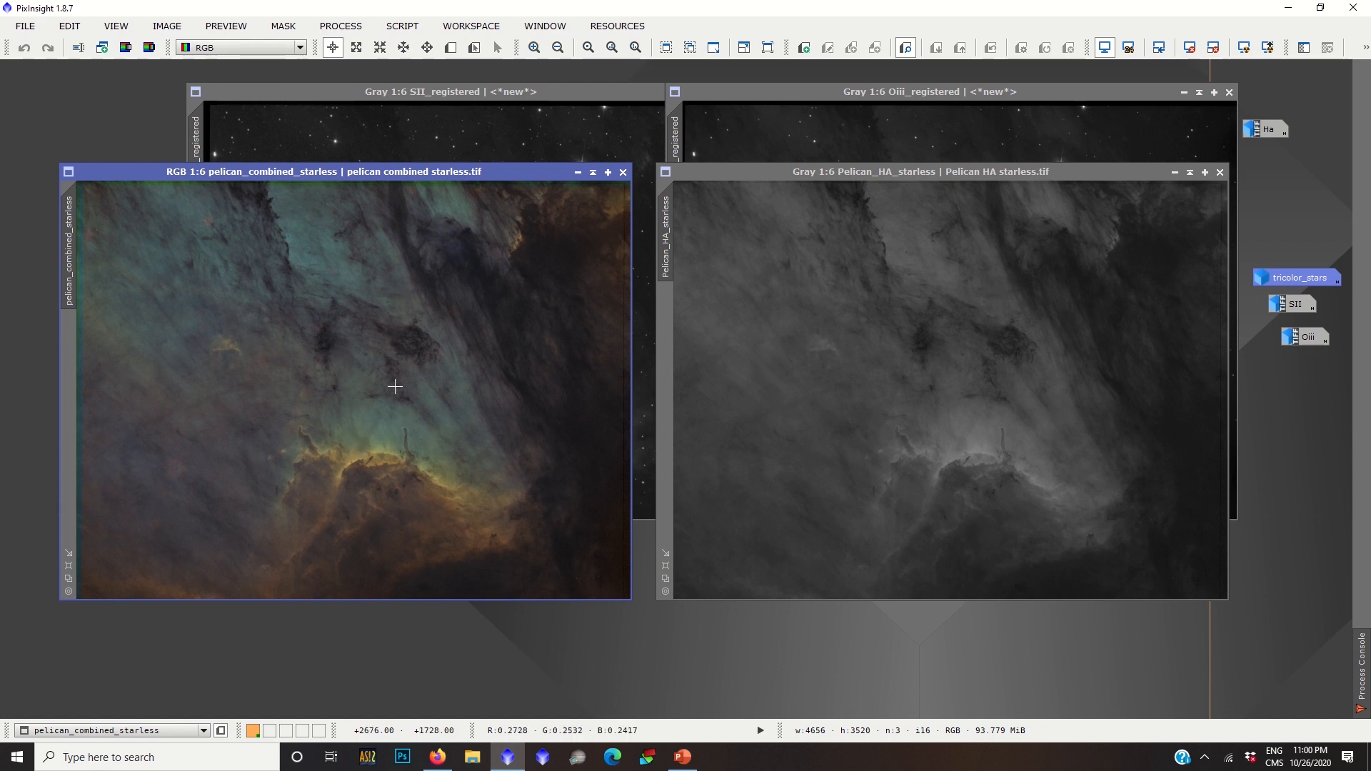
click(578, 172)
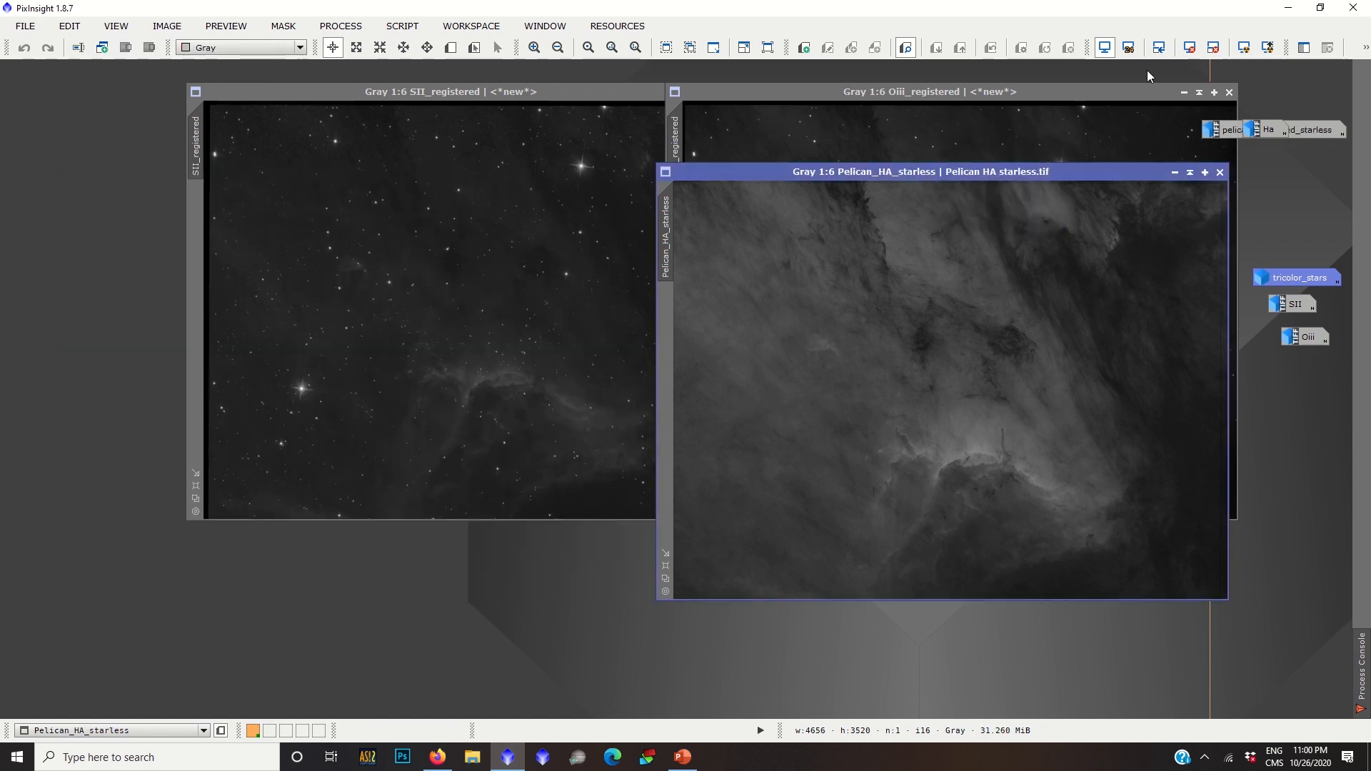
drag(1279, 130, 102, 94)
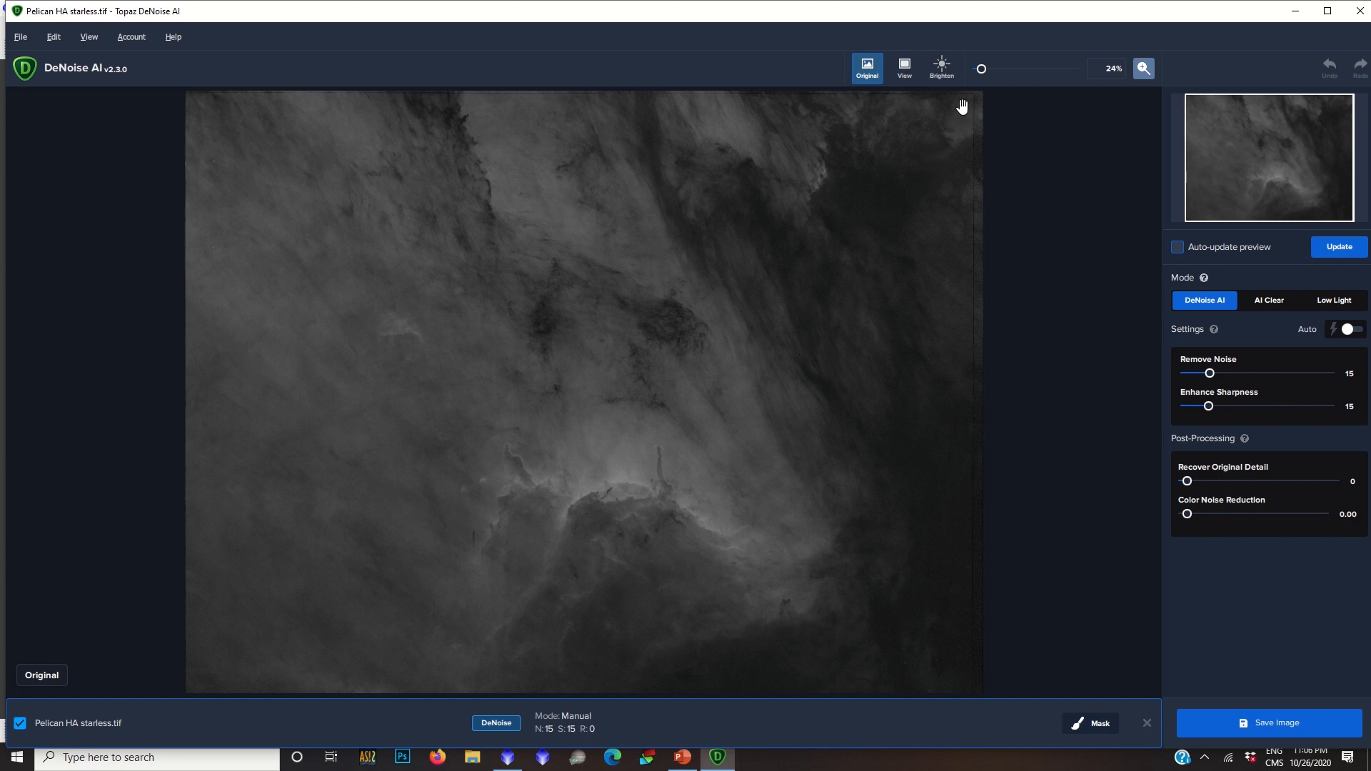
In Topaz DeNoise AI, preview the denoising of Pelican HA starless.tif around the bright ridge at 75% zoom and compare it with the original.
drag(982, 69, 987, 71)
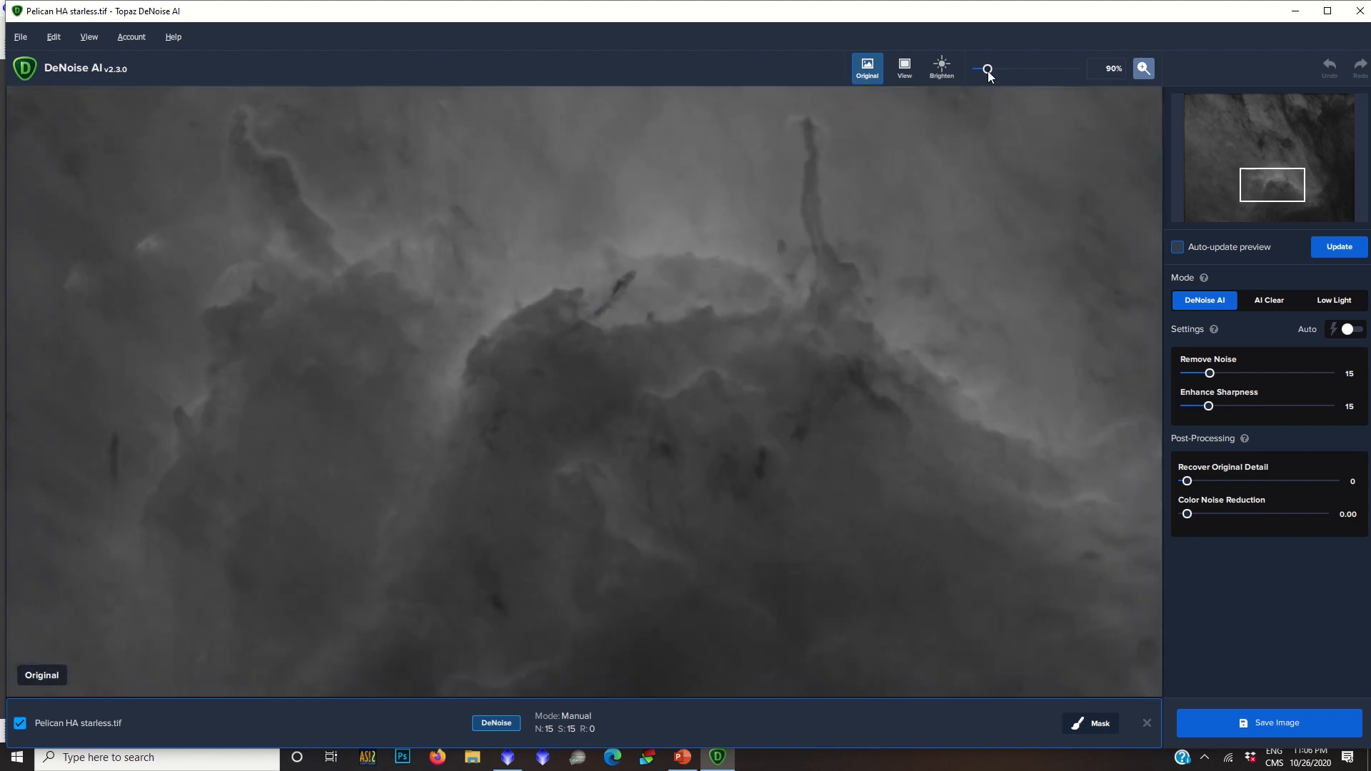
drag(988, 70, 986, 70)
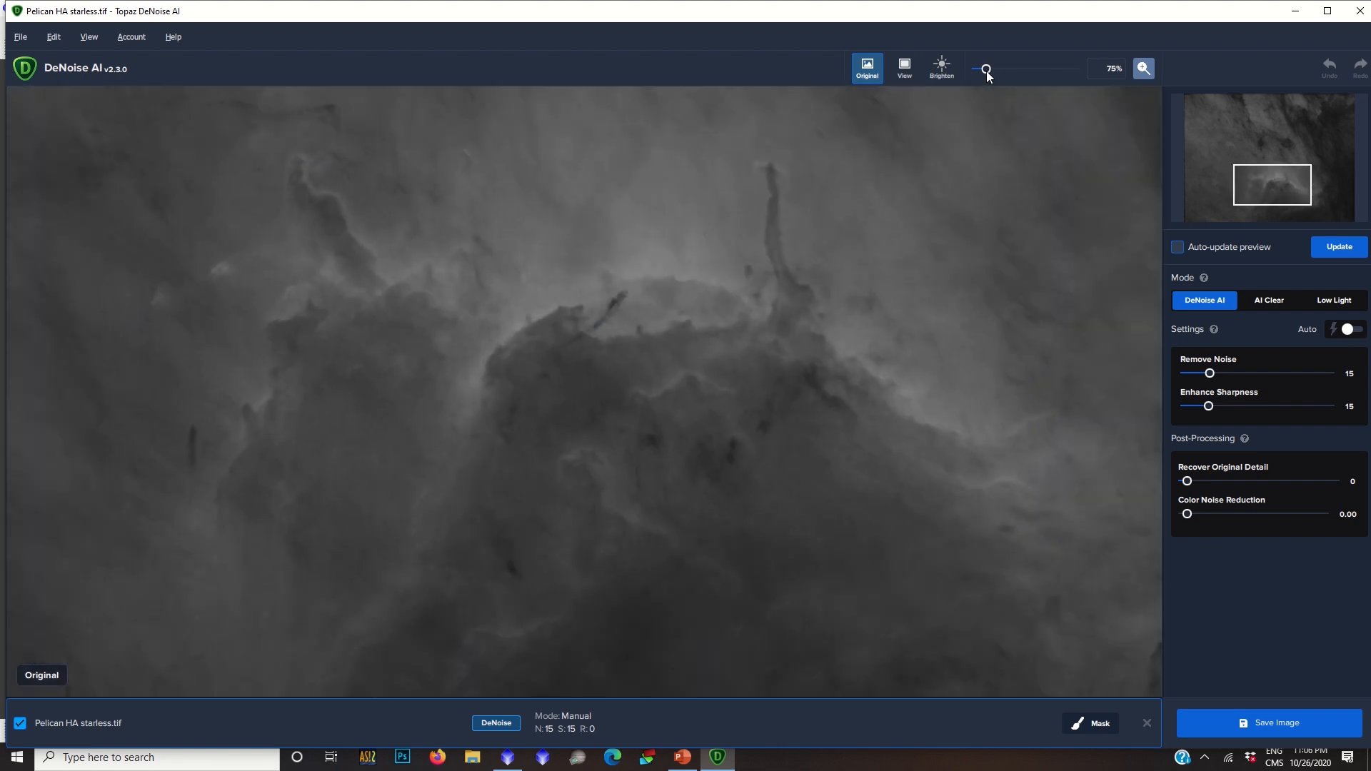
click(1272, 178)
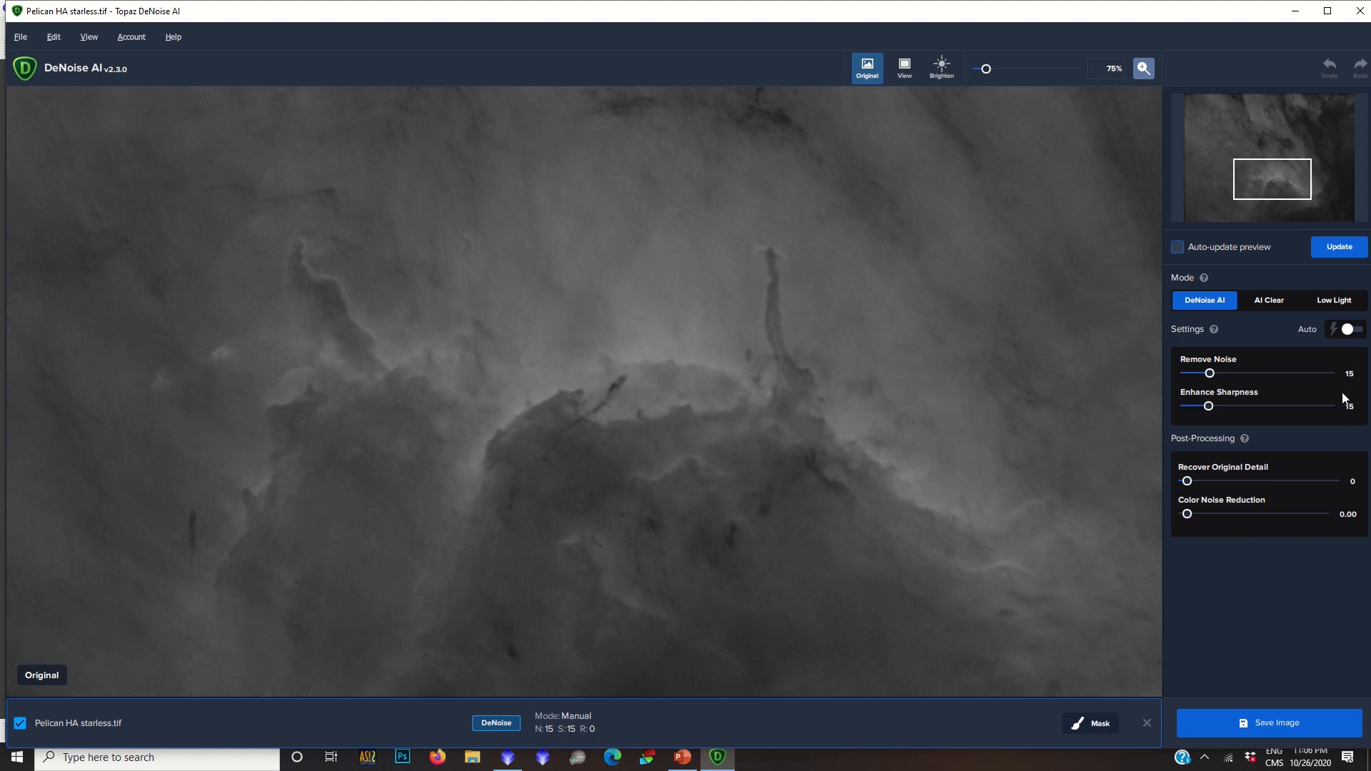
click(1356, 254)
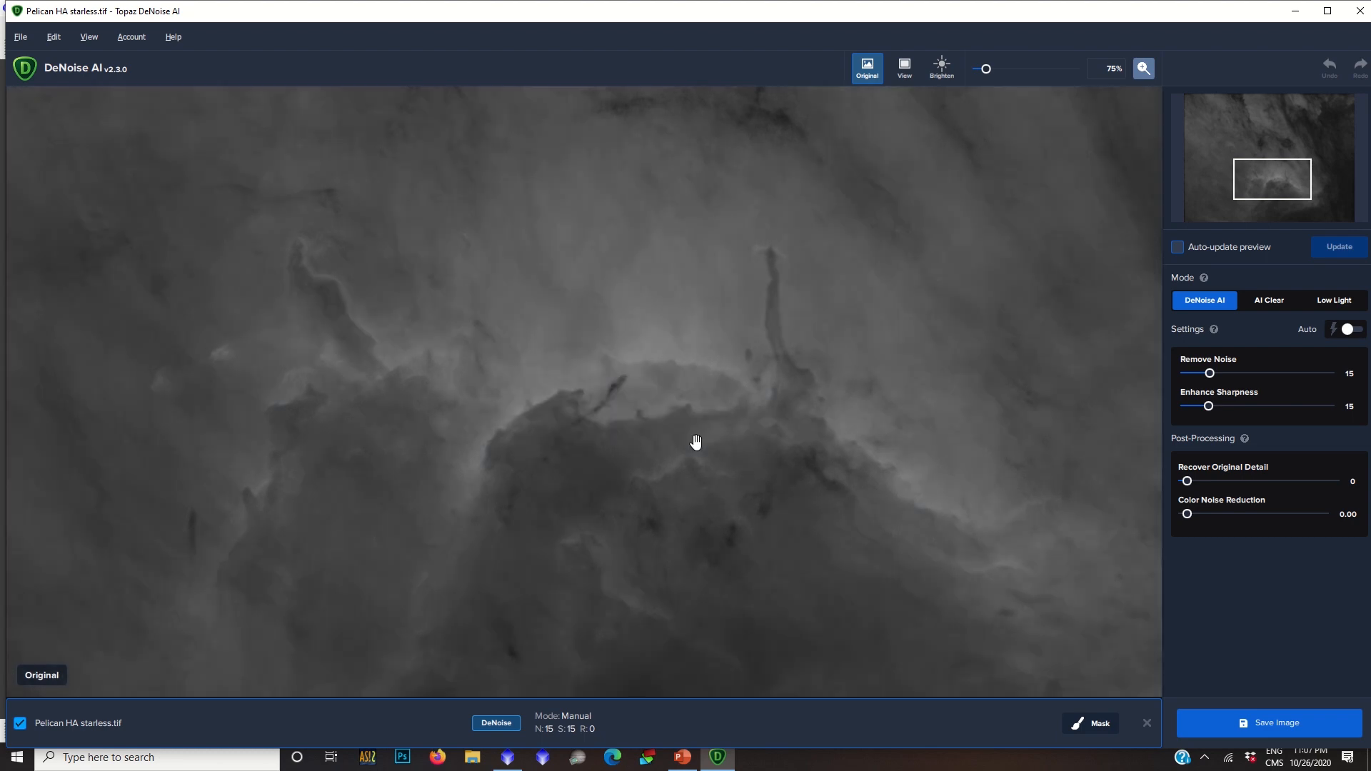
click(696, 442)
click(695, 442)
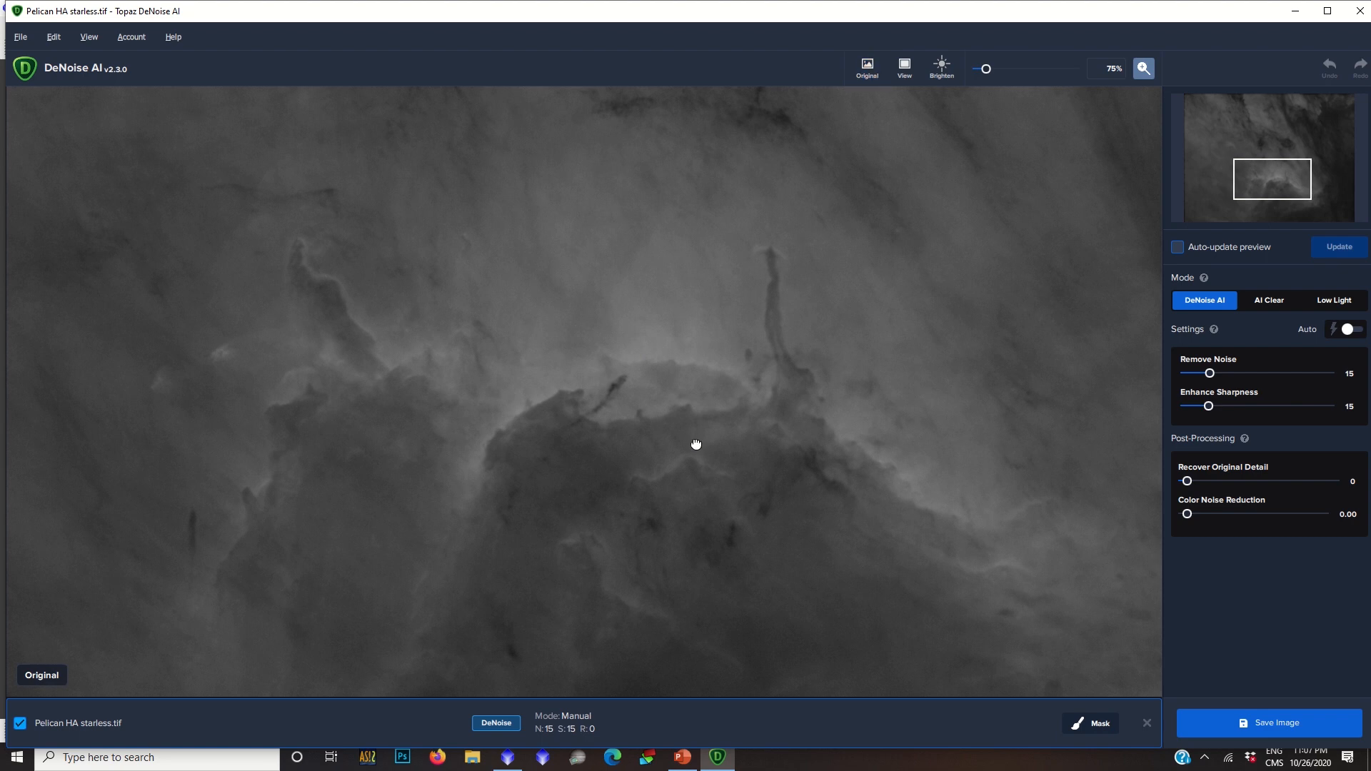
click(696, 442)
click(695, 443)
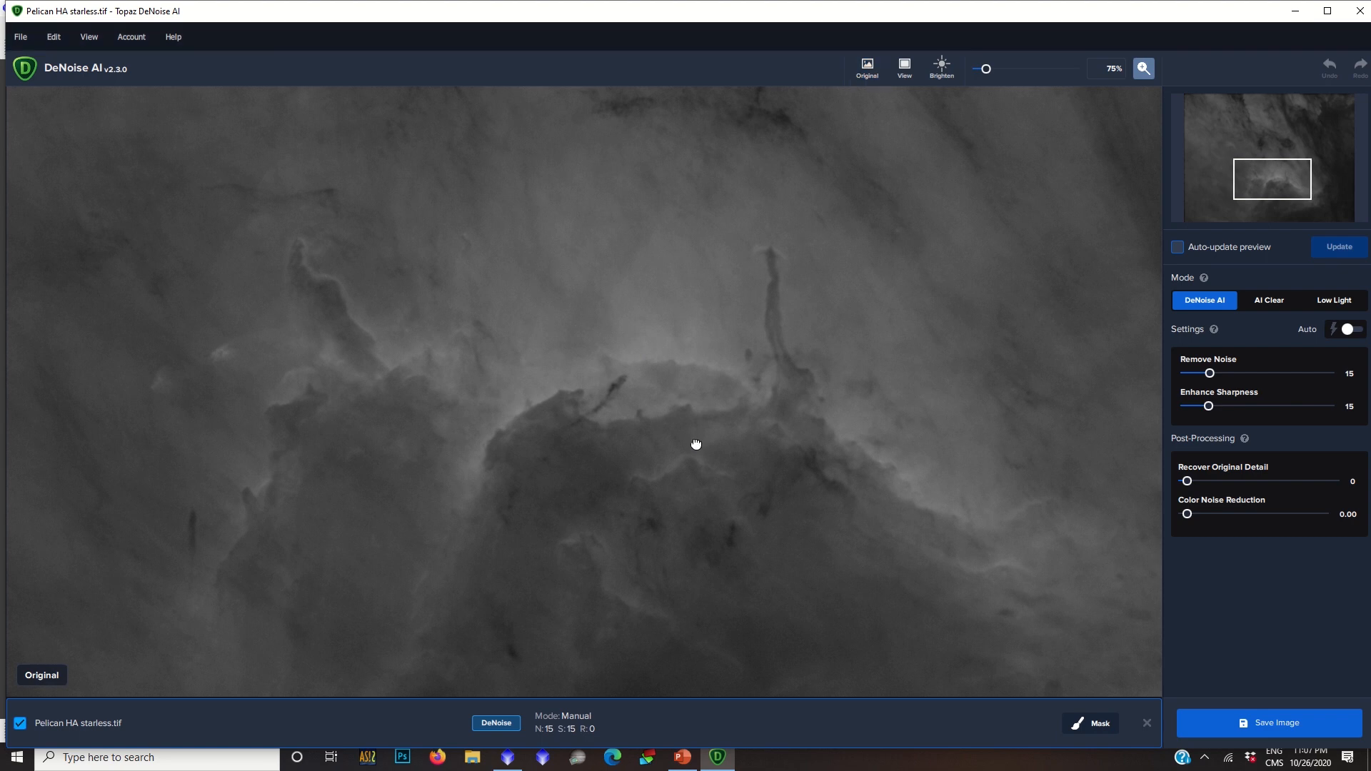
click(696, 443)
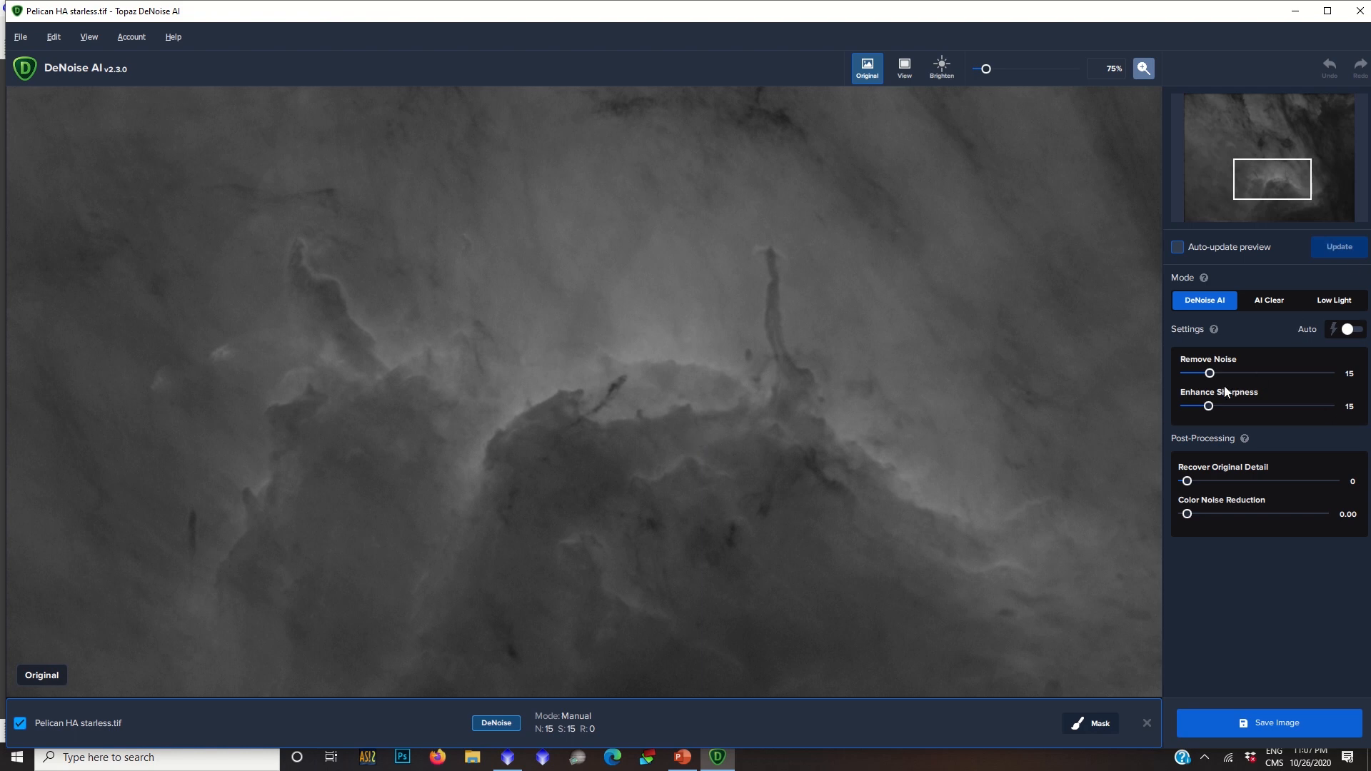
Set Remove Noise to 16, update the preview and compare it with the original.
drag(1210, 373, 1211, 371)
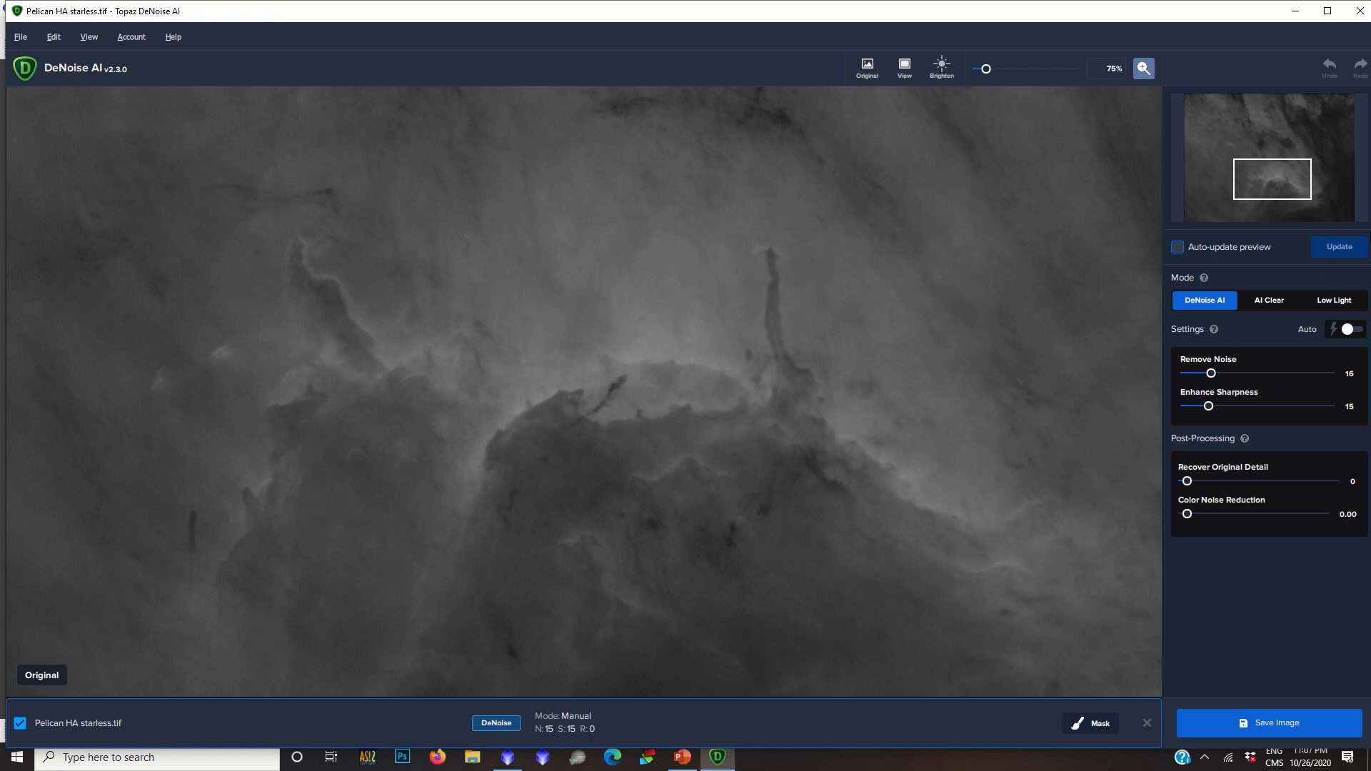
click(1350, 247)
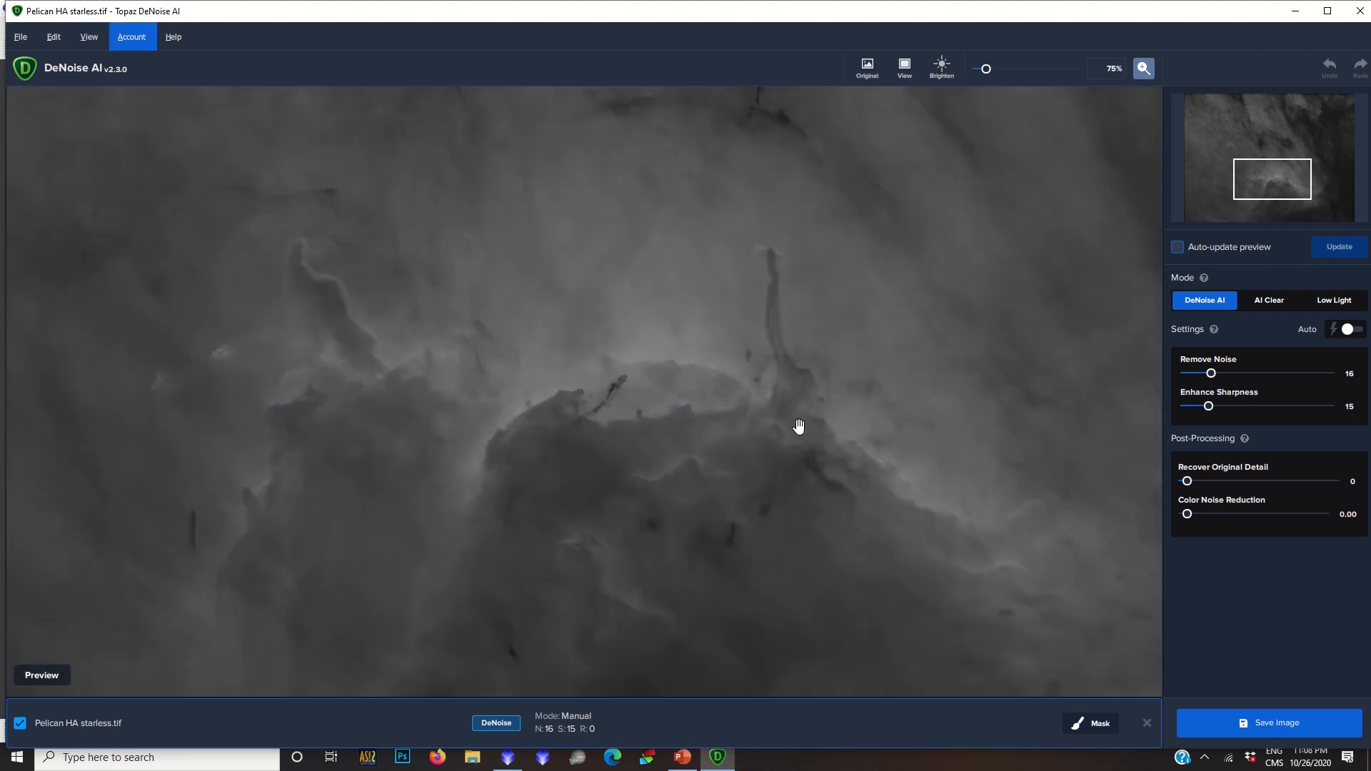
key(space)
key(space)
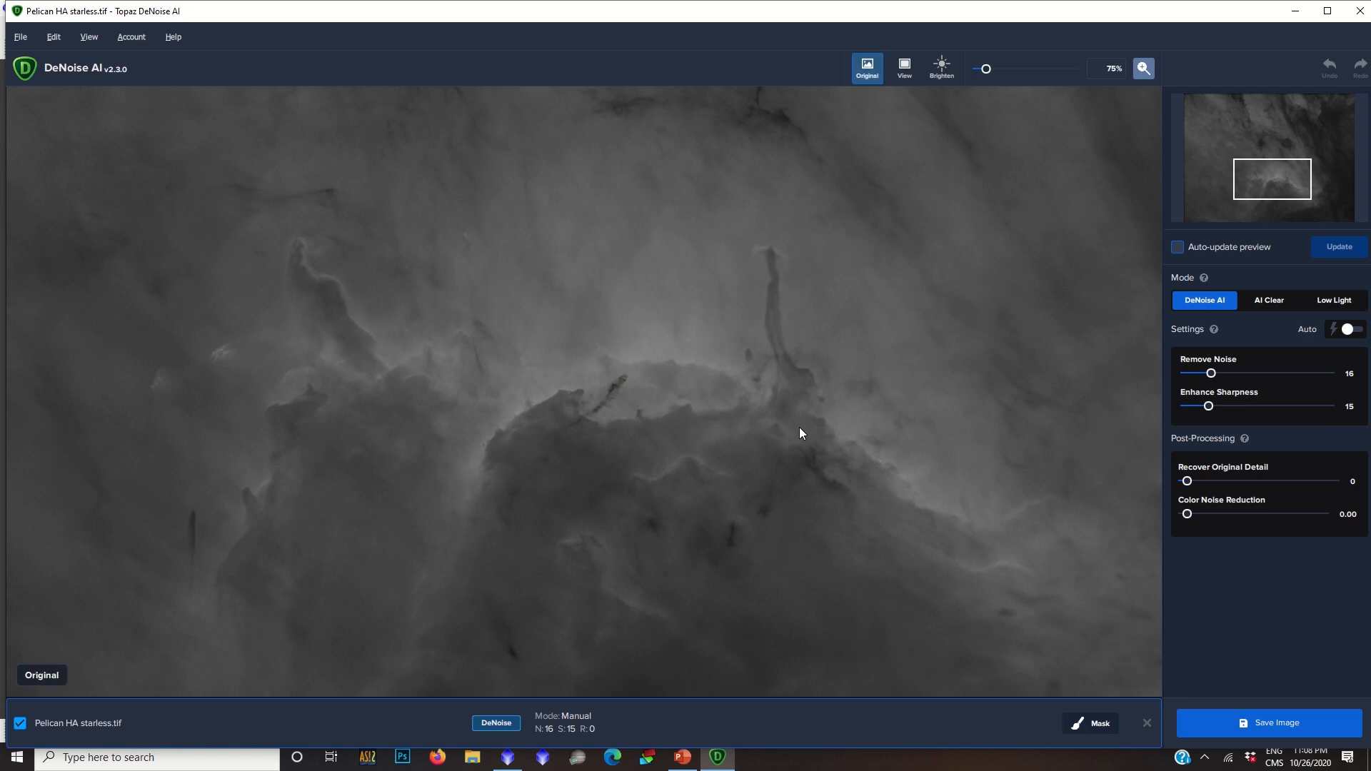
click(744, 411)
click(744, 411)
click(743, 412)
Set Remove Noise to 4 and Enhance Sharpness to 21, update the preview and compare it with the original.
drag(1212, 375, 1220, 409)
click(1349, 252)
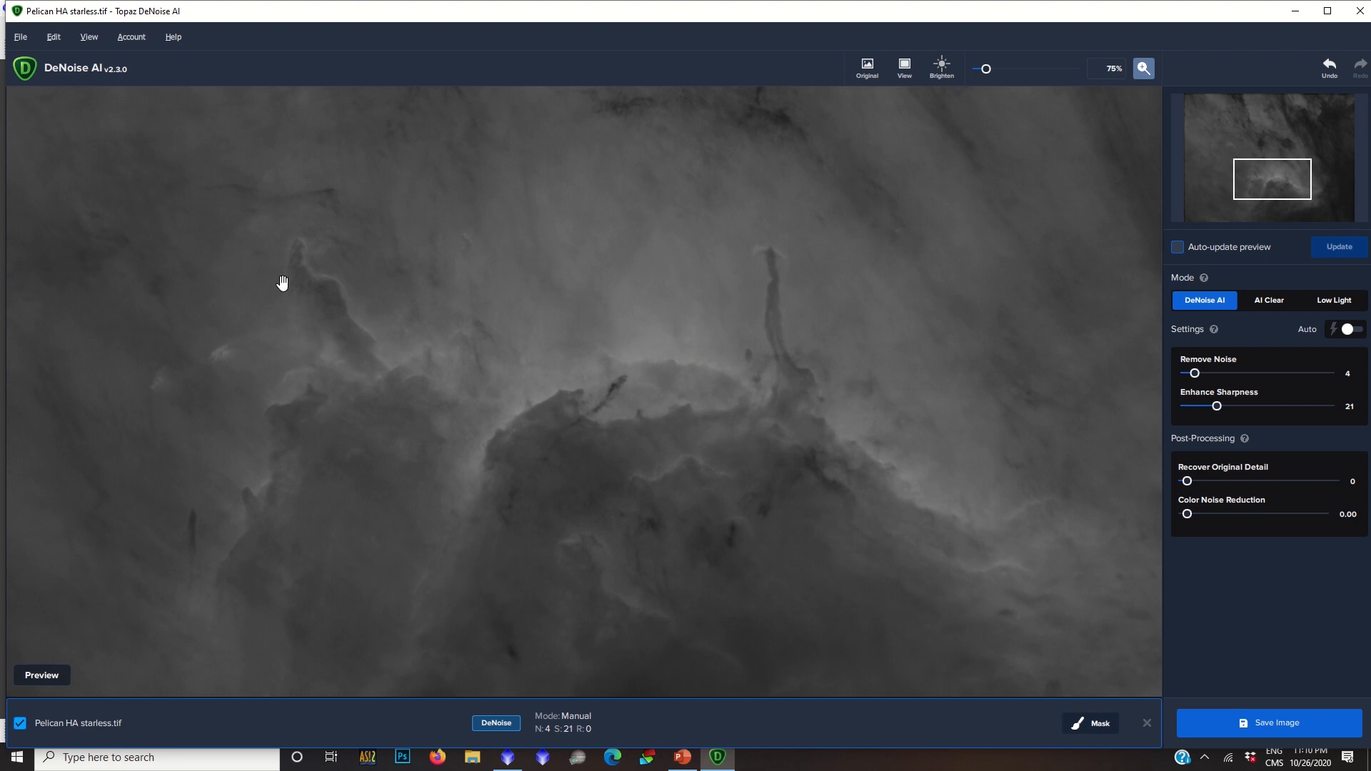
click(720, 449)
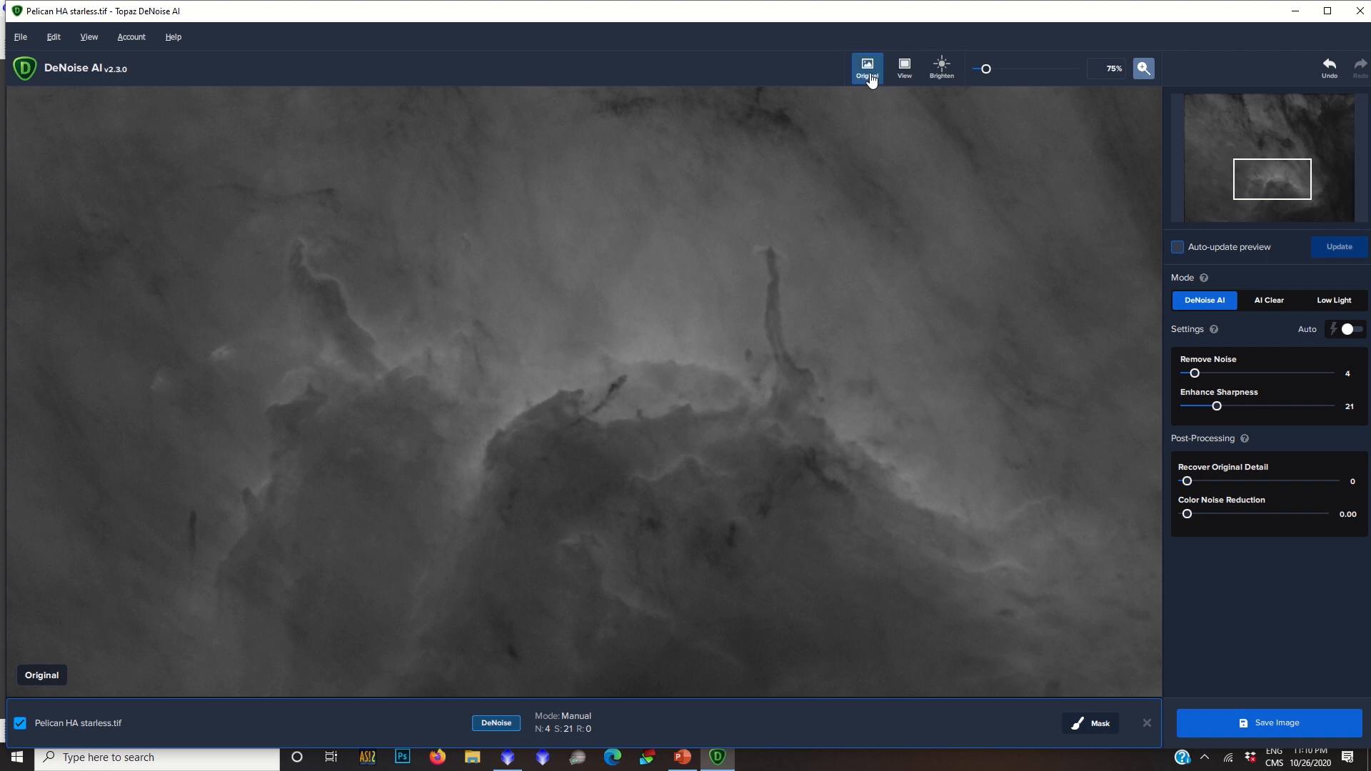
click(800, 302)
click(800, 301)
Raise Enhance Sharpness to 31 and save the result as the 16-bit TIF Pelican HA starless-denoise.
drag(1219, 404, 1231, 406)
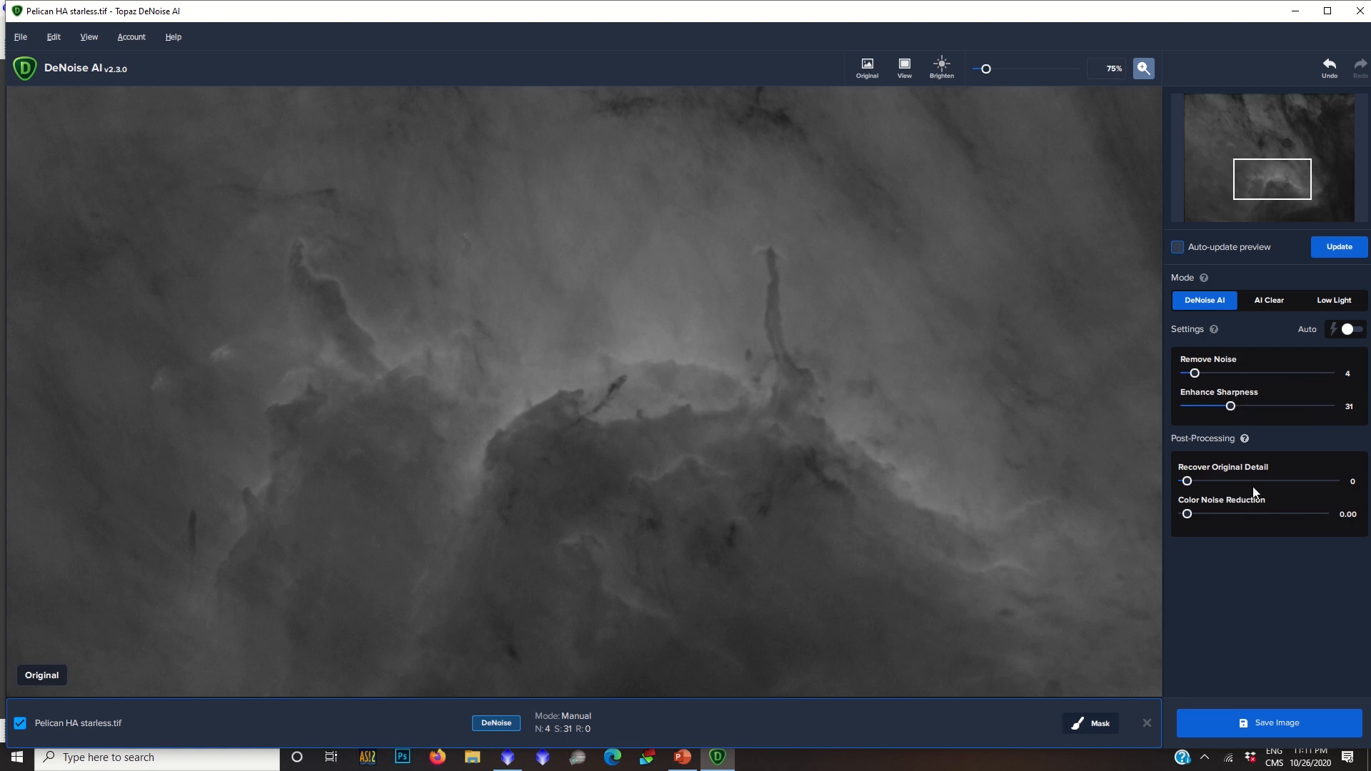
click(1293, 725)
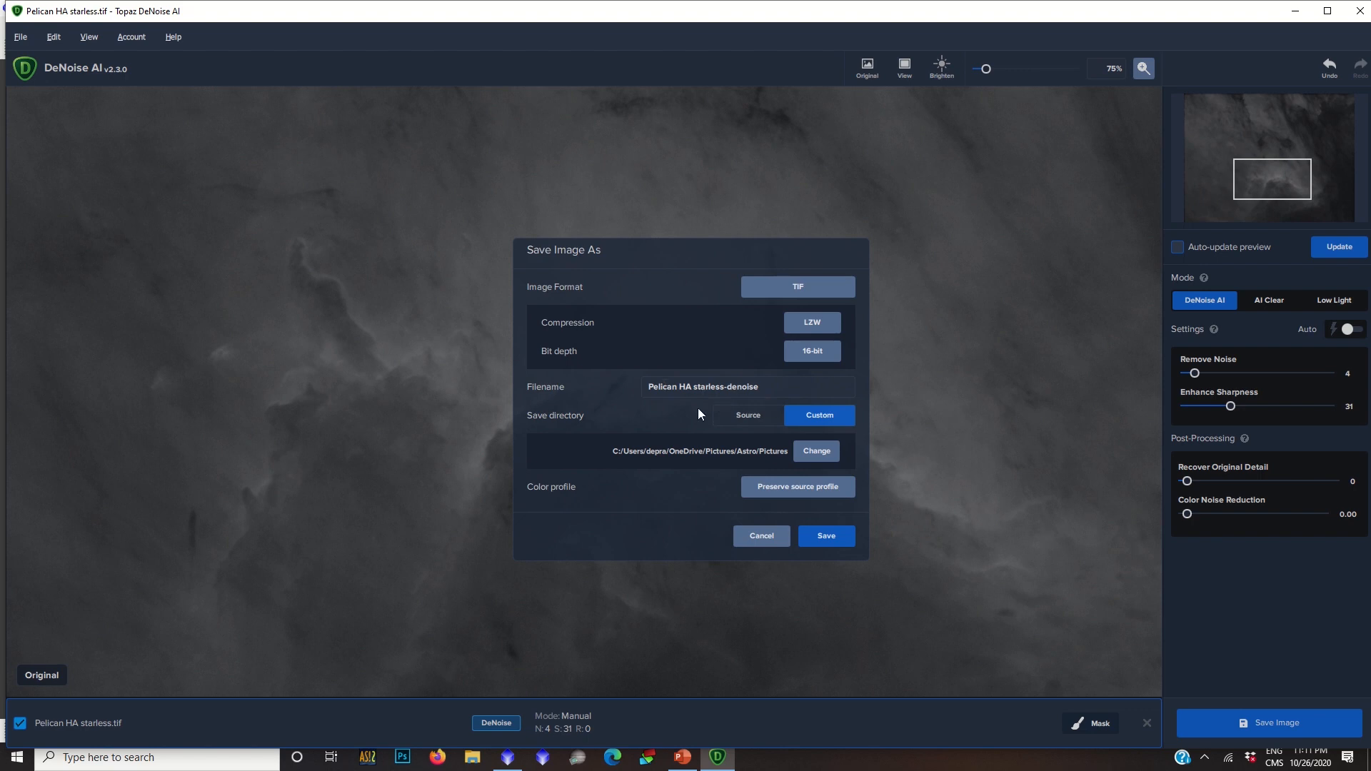
click(825, 534)
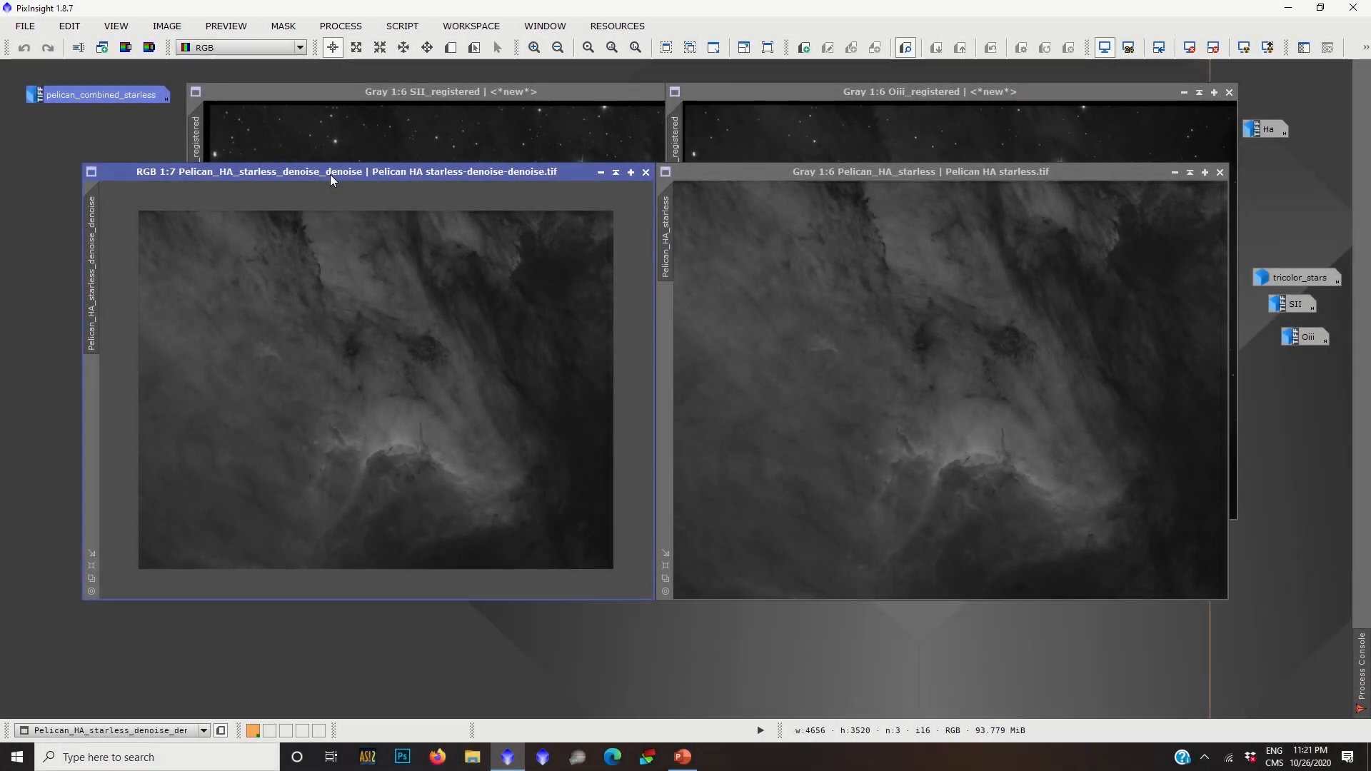
In PixInsight, place the denoised and original Pelican_HA_starless windows side by side and examine the dark clouds in both at 1:1.
drag(330, 174, 320, 194)
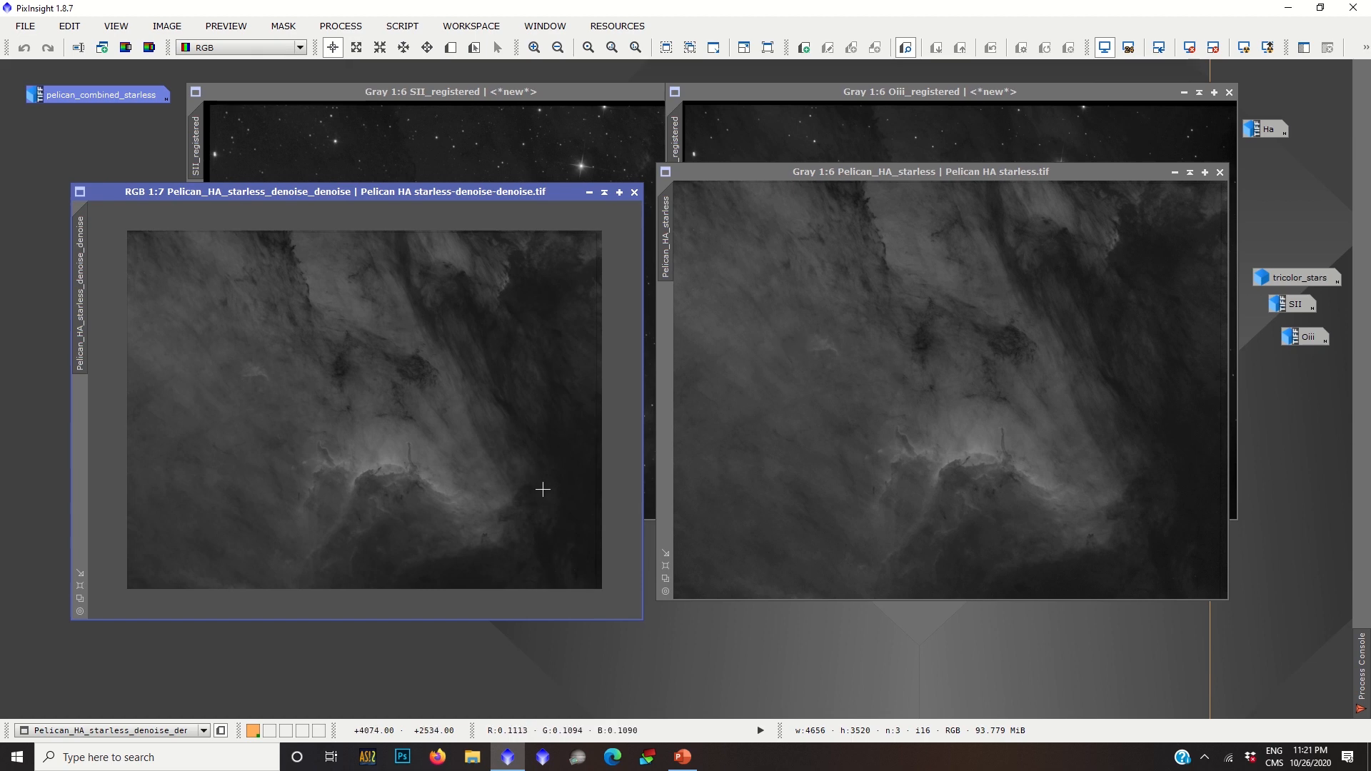
drag(1005, 173, 993, 181)
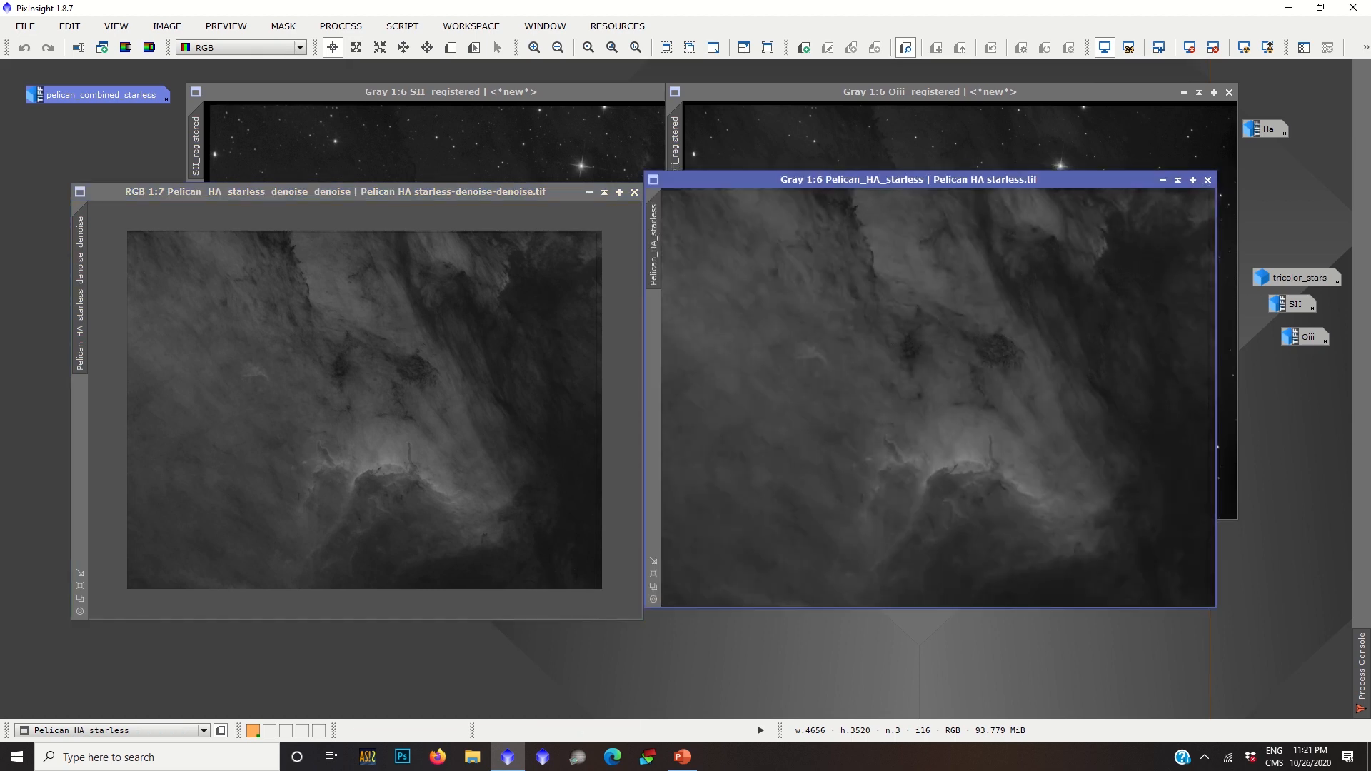
scroll(1031, 401, up, 4)
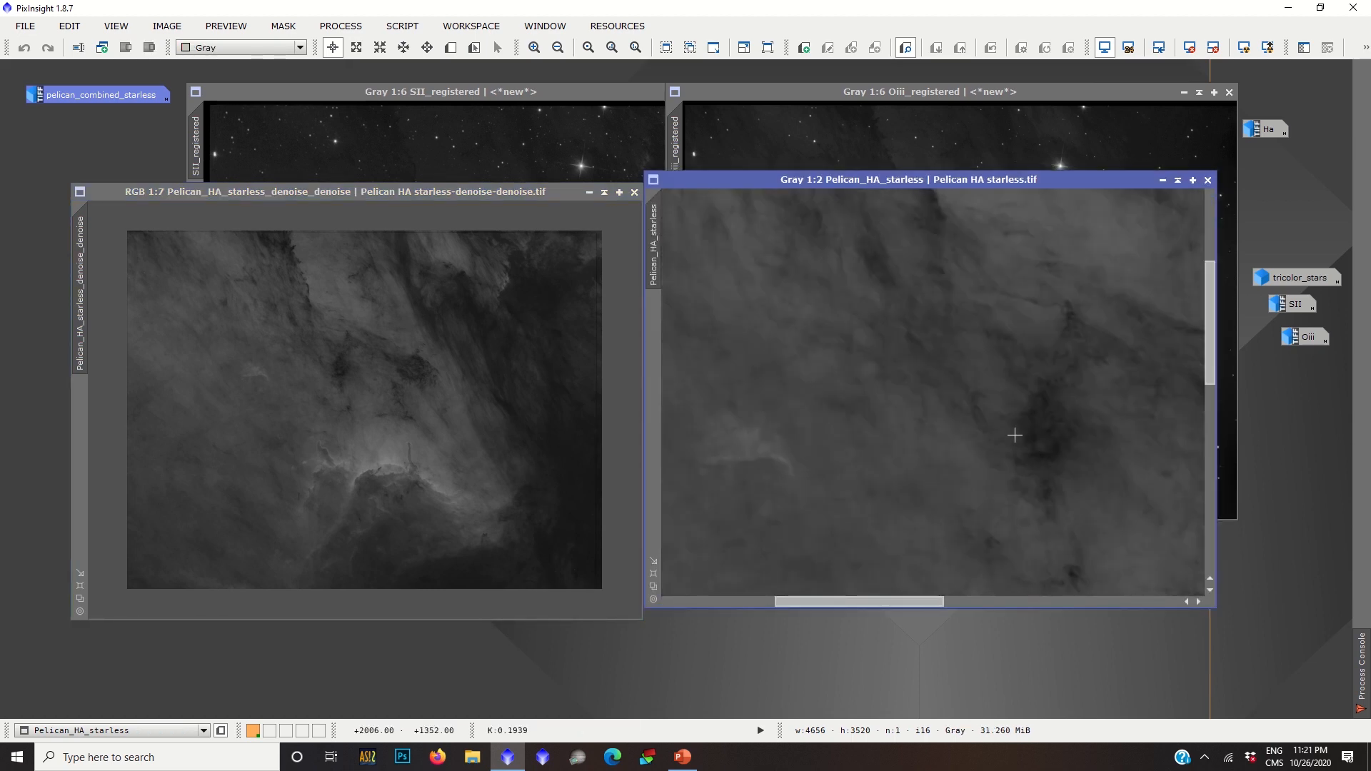
scroll(1015, 435, up, 1)
click(336, 374)
scroll(420, 386, up, 3)
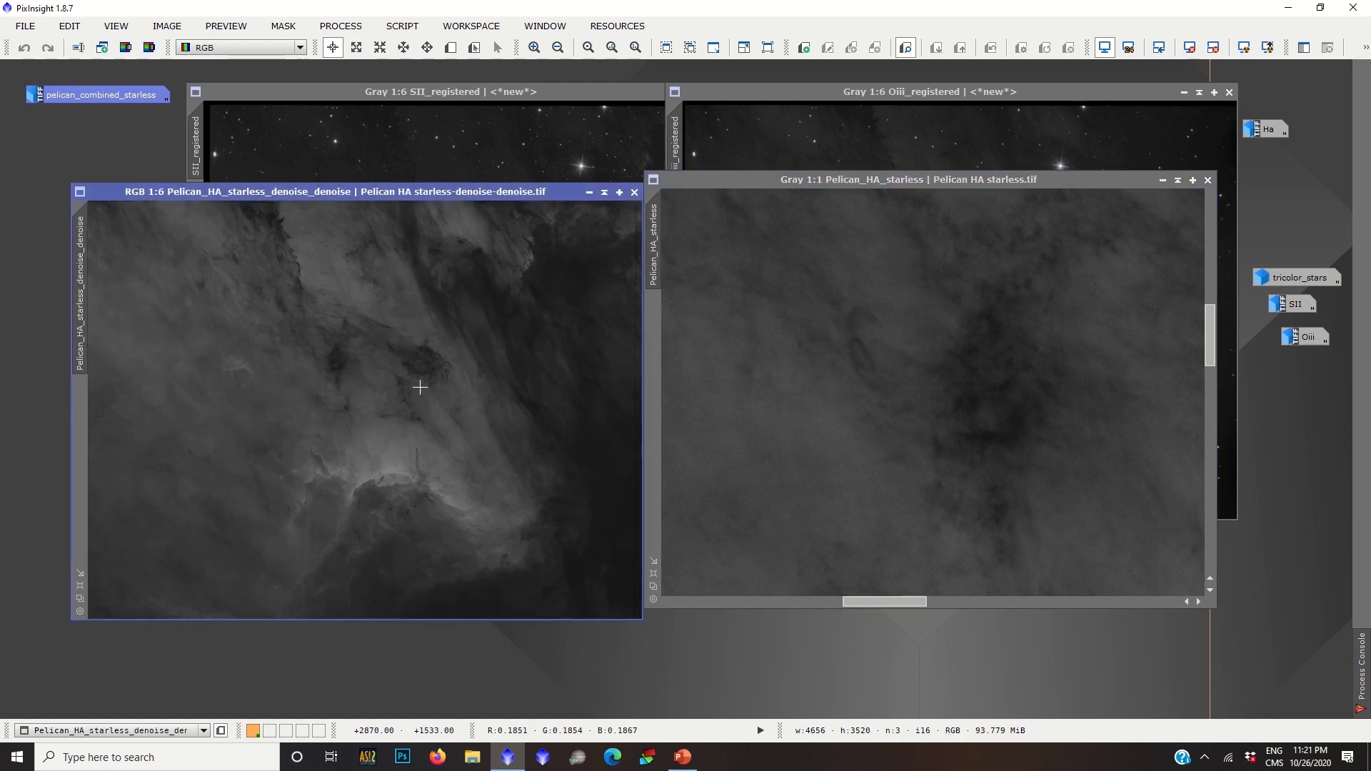
scroll(392, 385, up, 2)
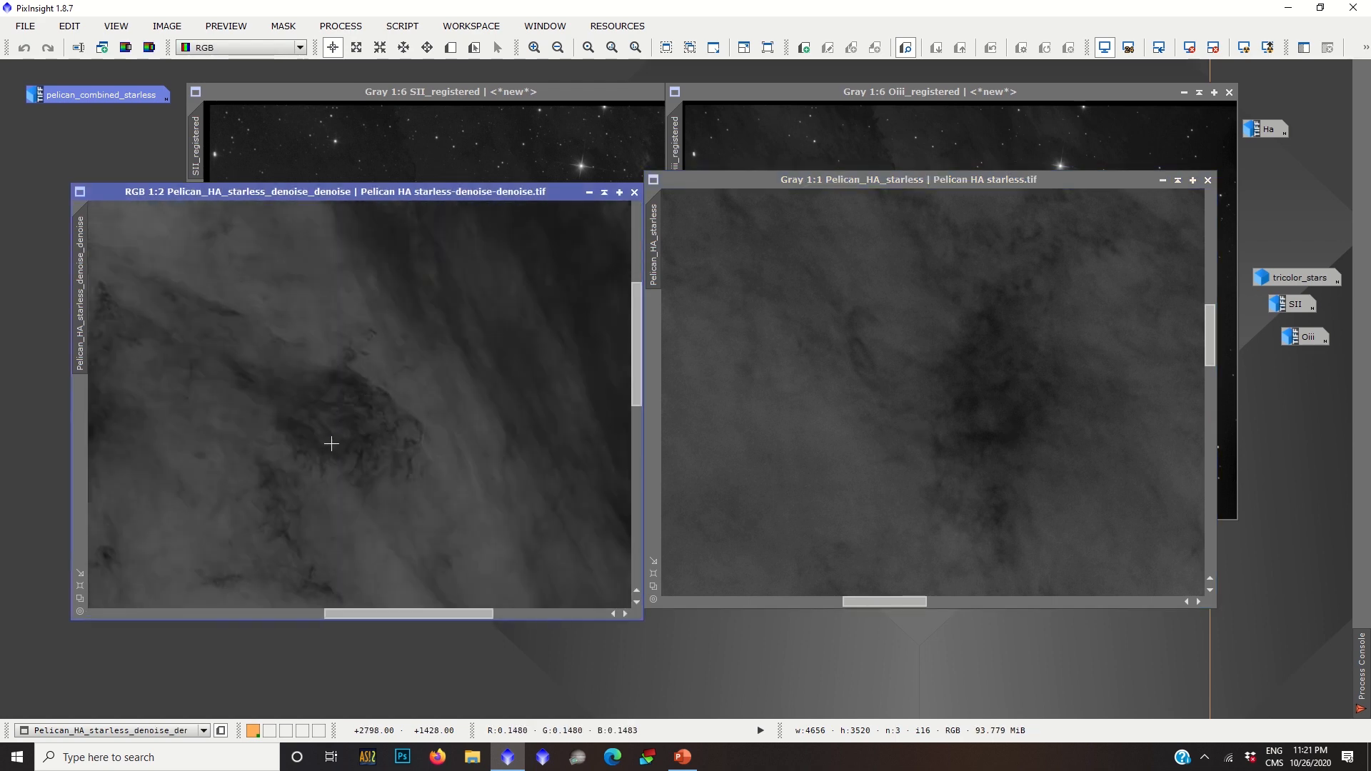
scroll(330, 444, up, 1)
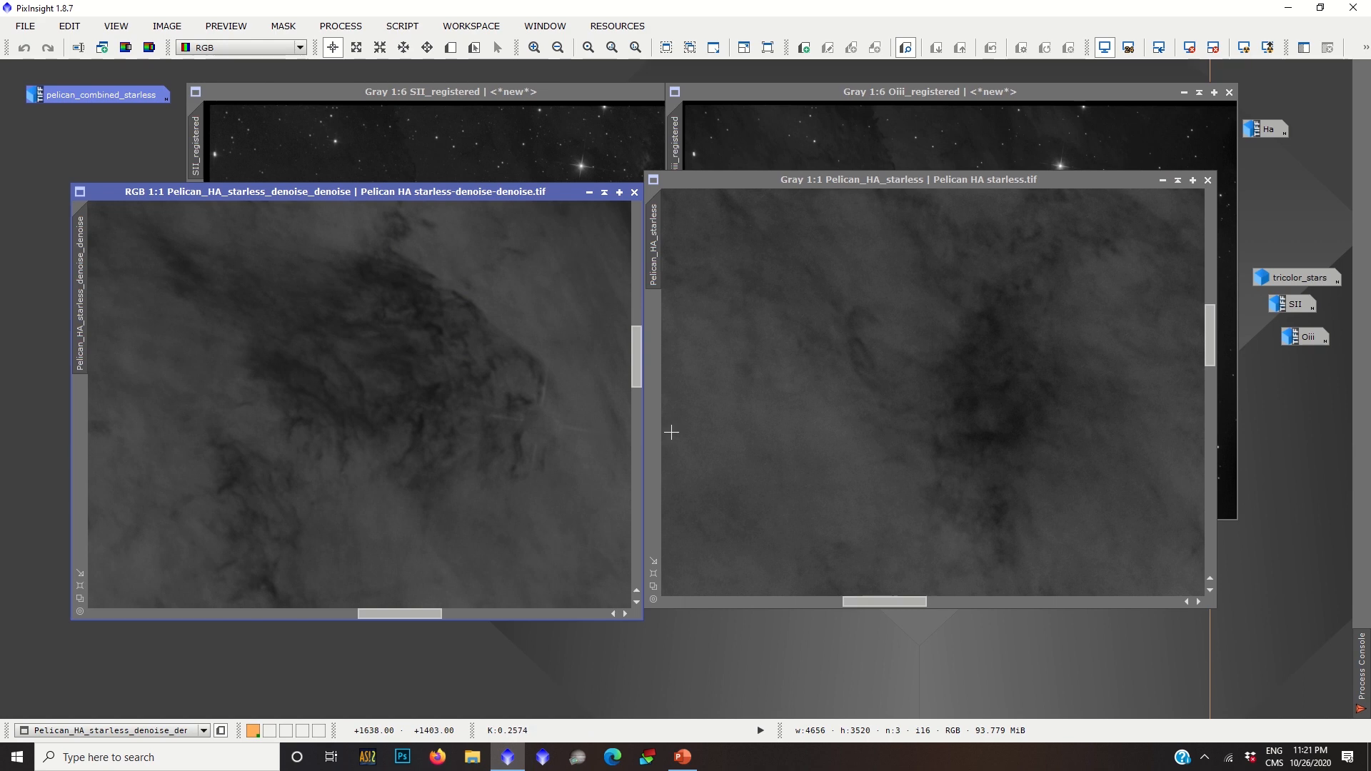
Bring the original Ha starless image to the same dark cloud at 1:1 and compare its fine detail with the denoised version.
click(949, 456)
scroll(839, 382, down, 2)
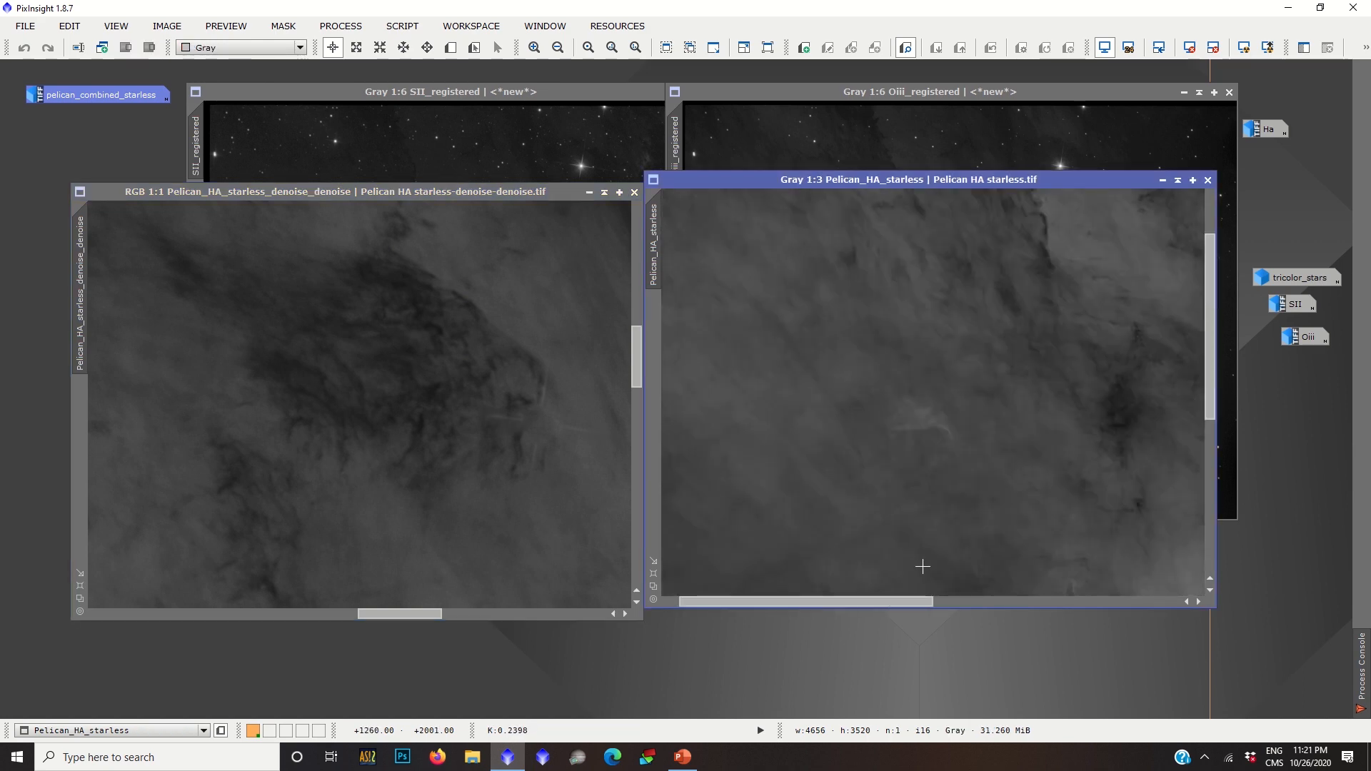
drag(887, 601, 1024, 601)
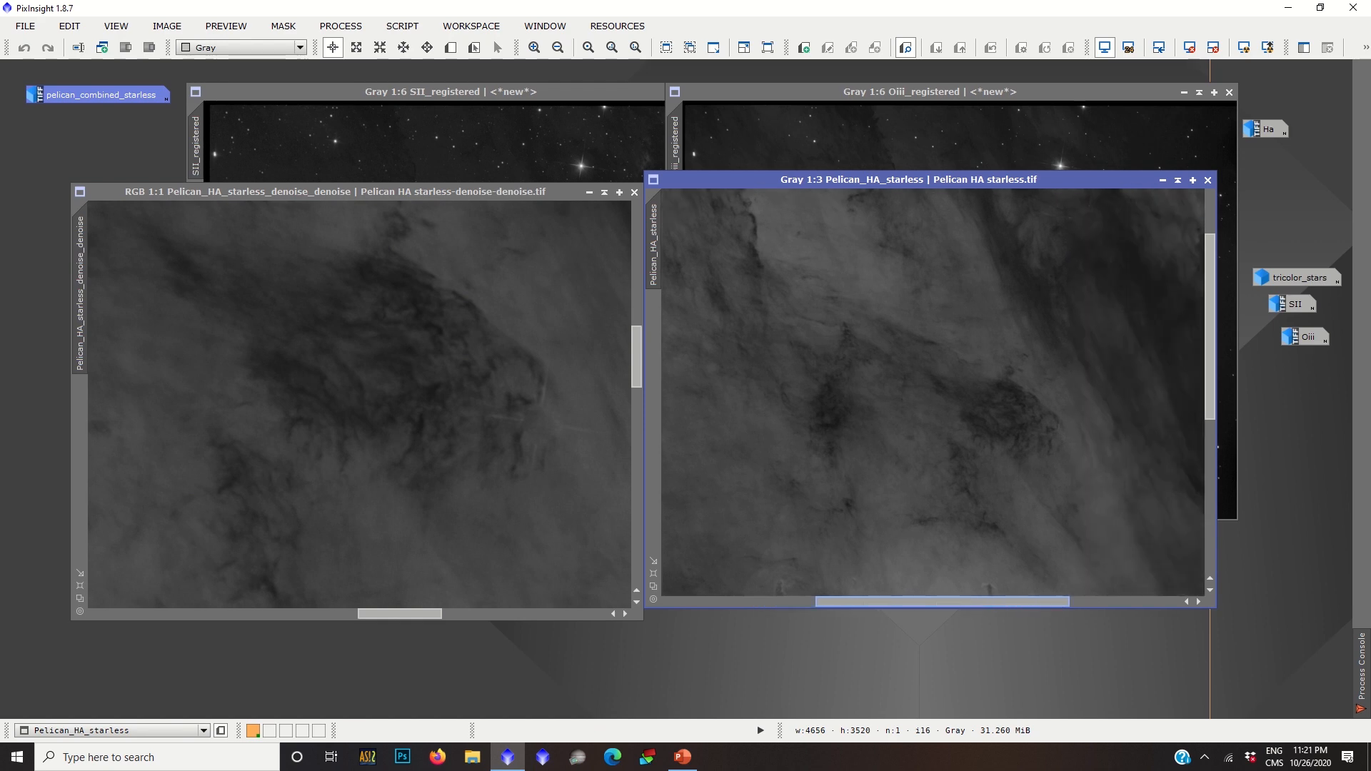
scroll(1017, 407, up, 2)
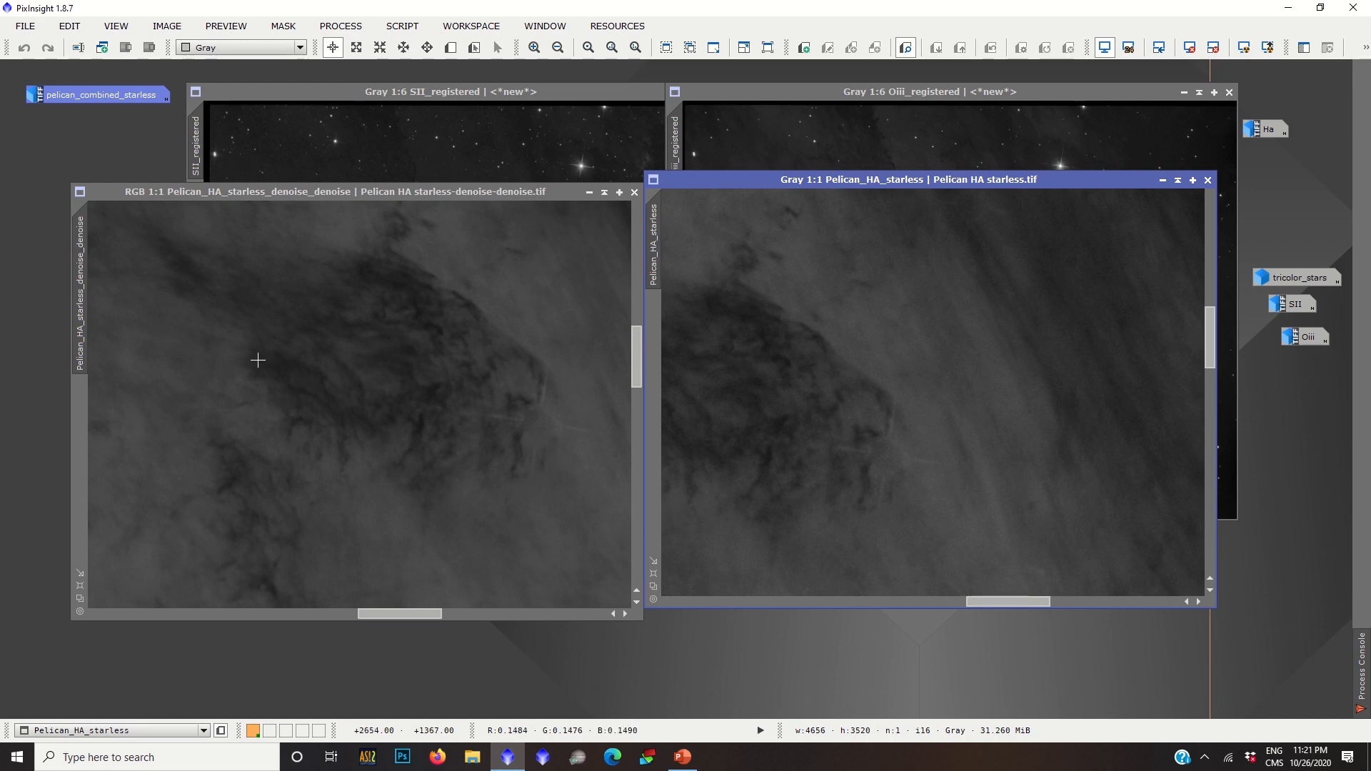
click(325, 386)
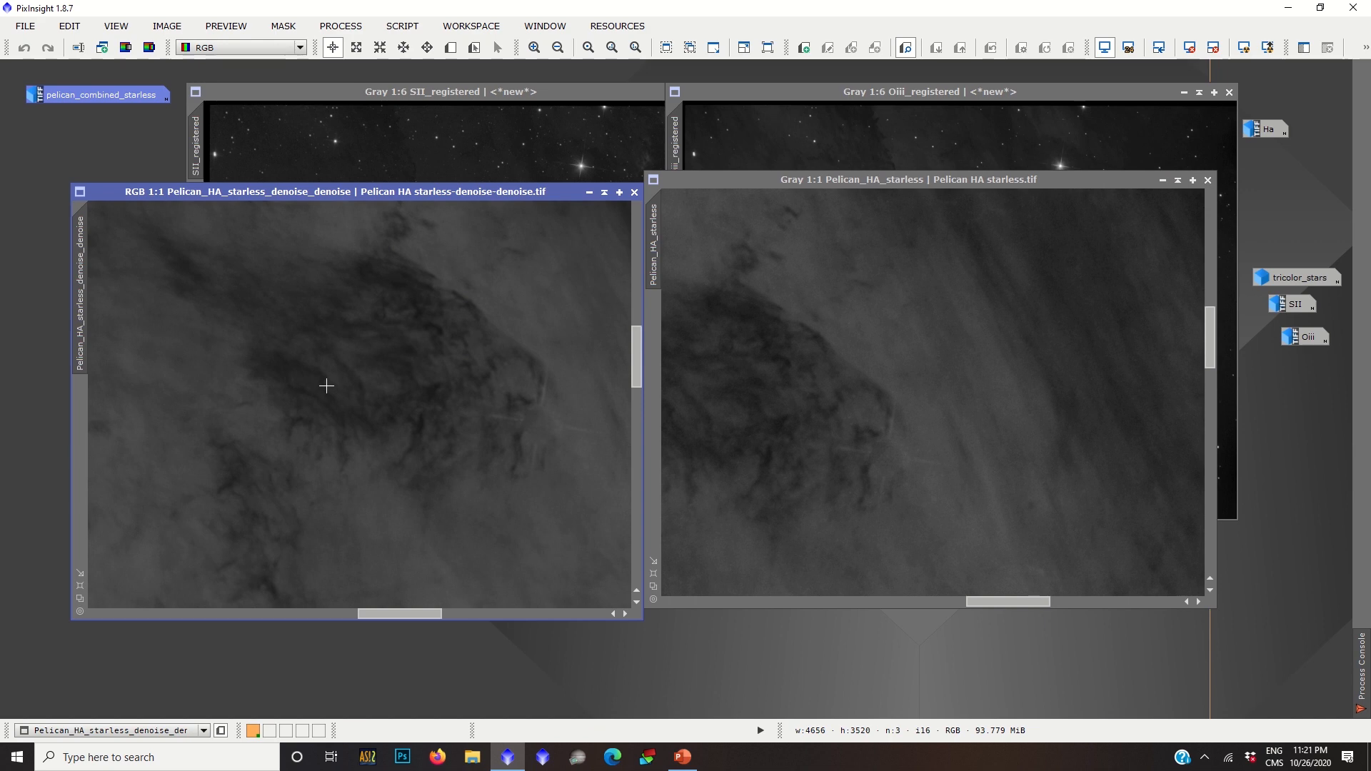
scroll(326, 385, down, 1)
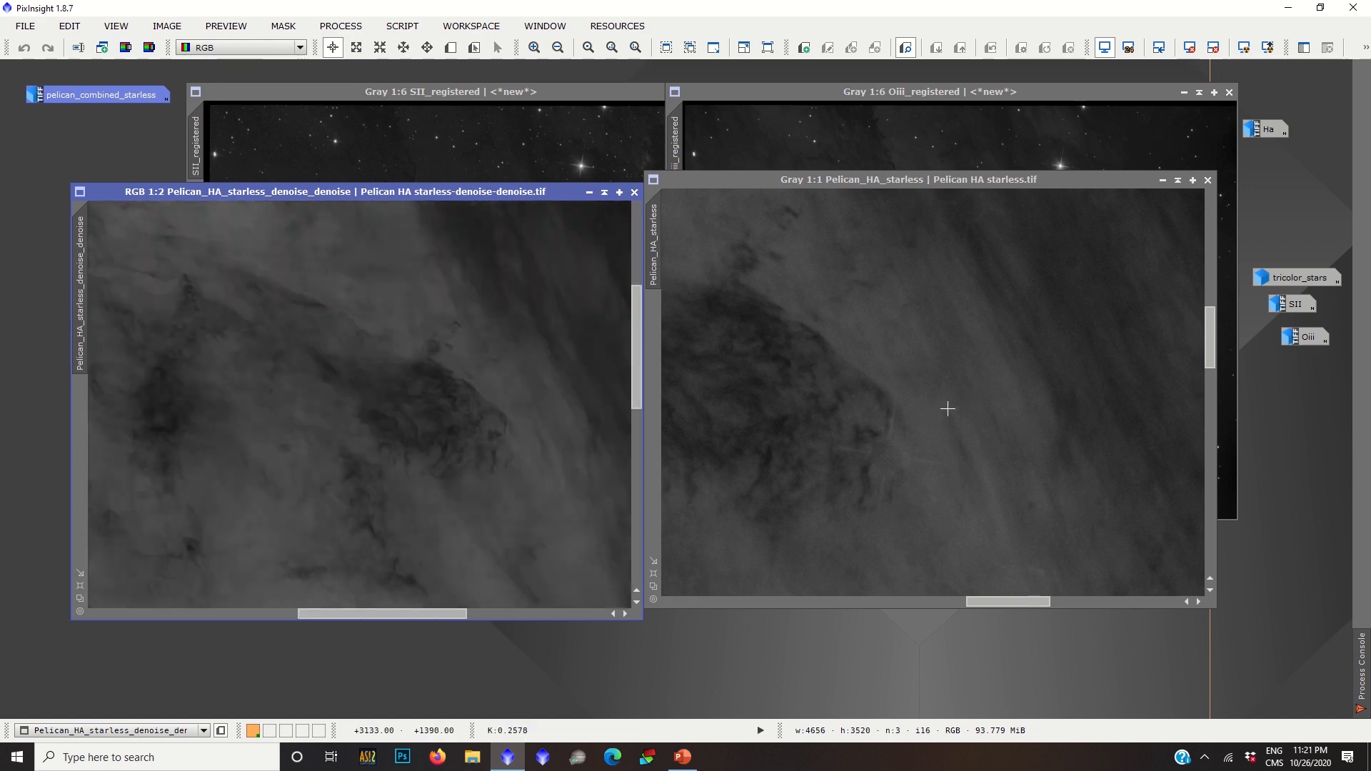
scroll(367, 438, up, 2)
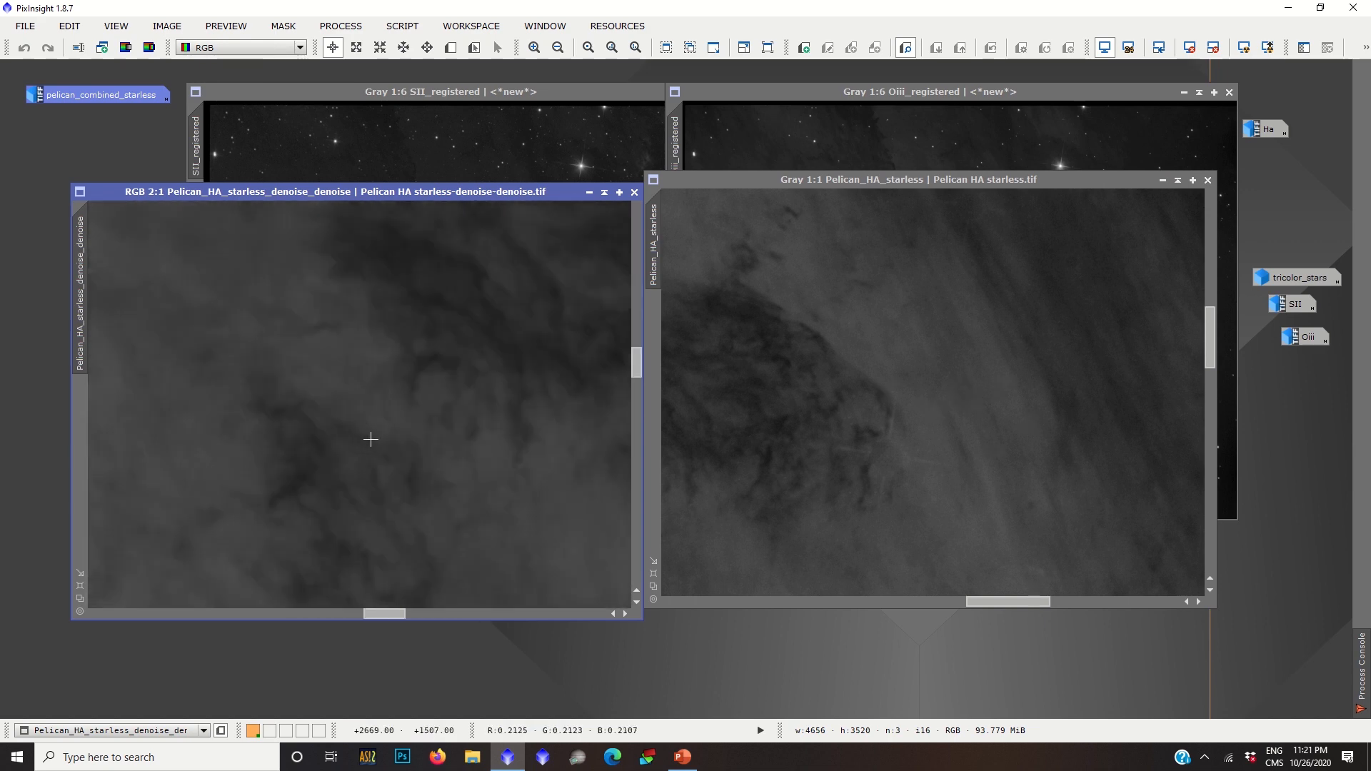
Change the denoised Ha starless image's identifier to ha_denoised.
scroll(304, 502, down, 1)
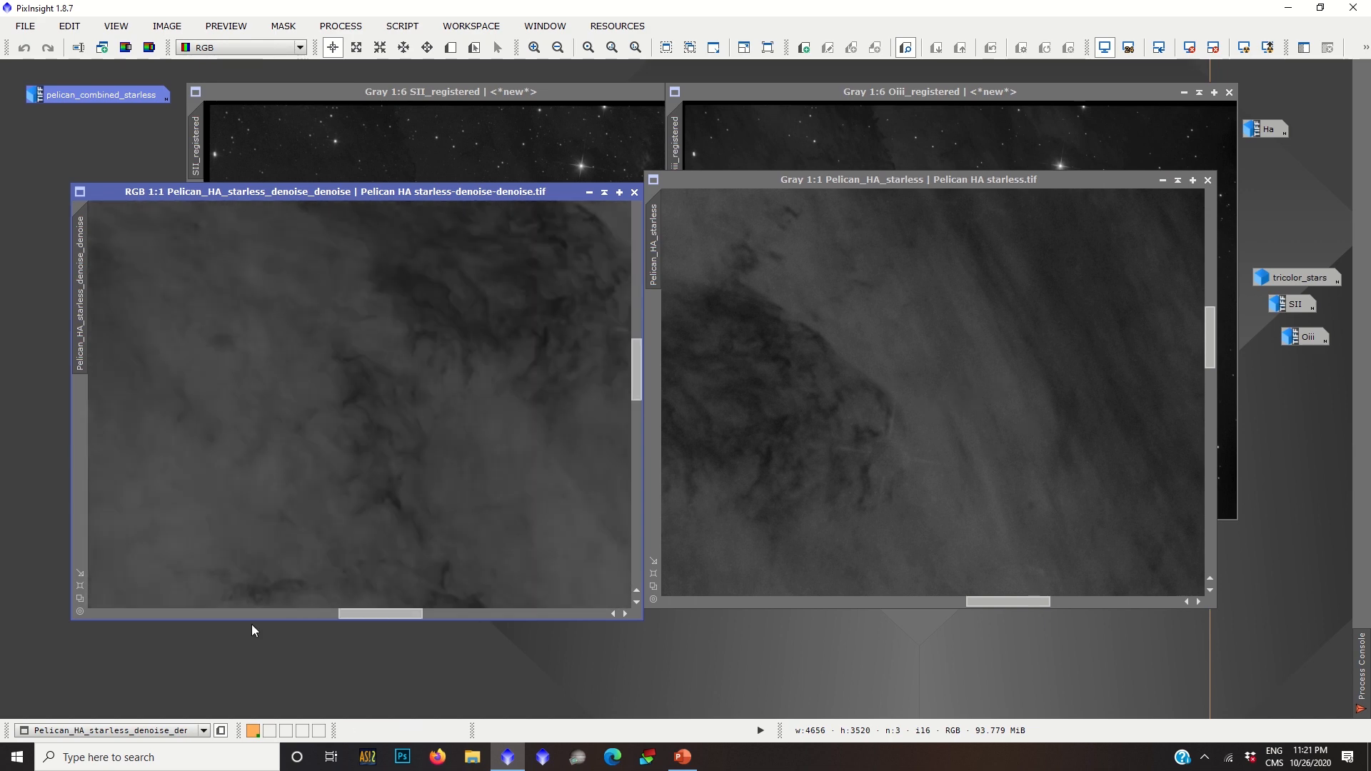
scroll(330, 440, down, 1)
right_click(331, 439)
click(281, 473)
scroll(419, 417, down, 2)
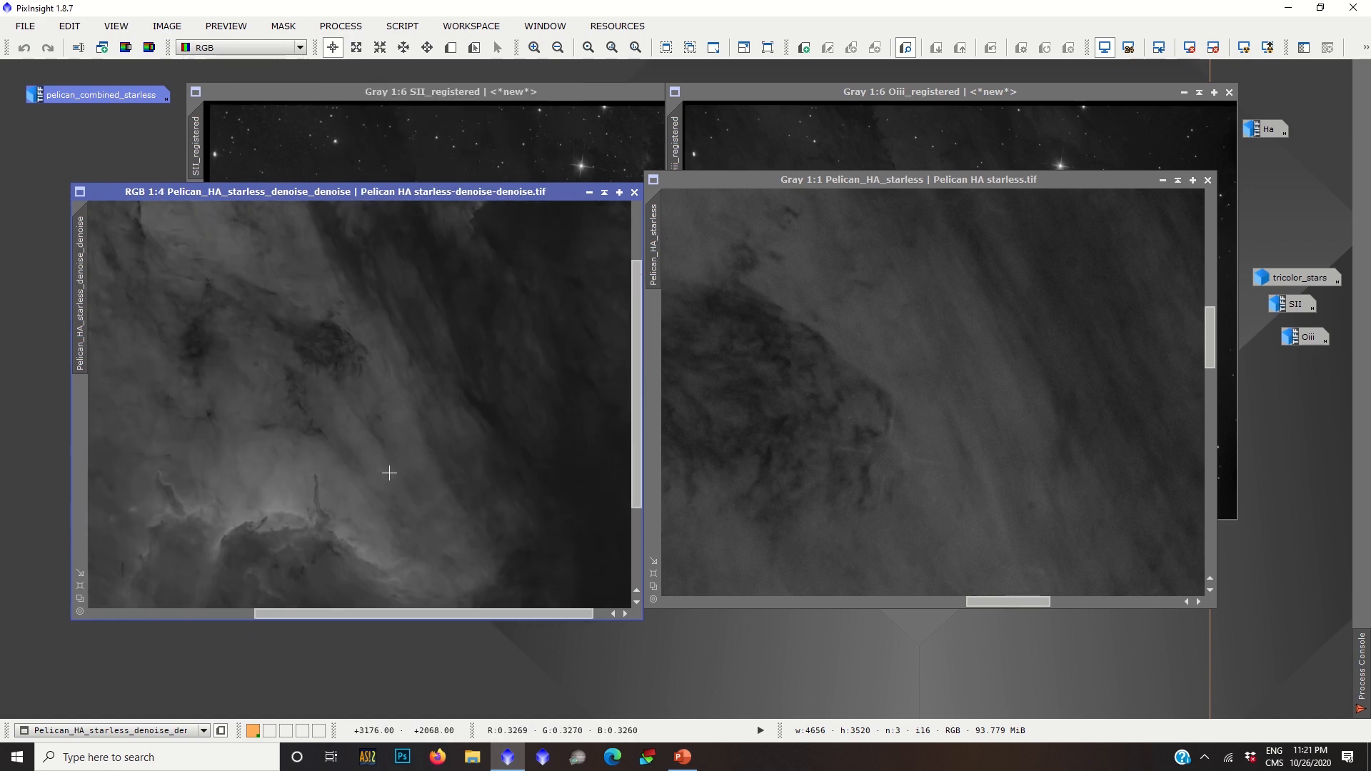
scroll(386, 468, down, 2)
drag(427, 190, 438, 151)
right_click(388, 332)
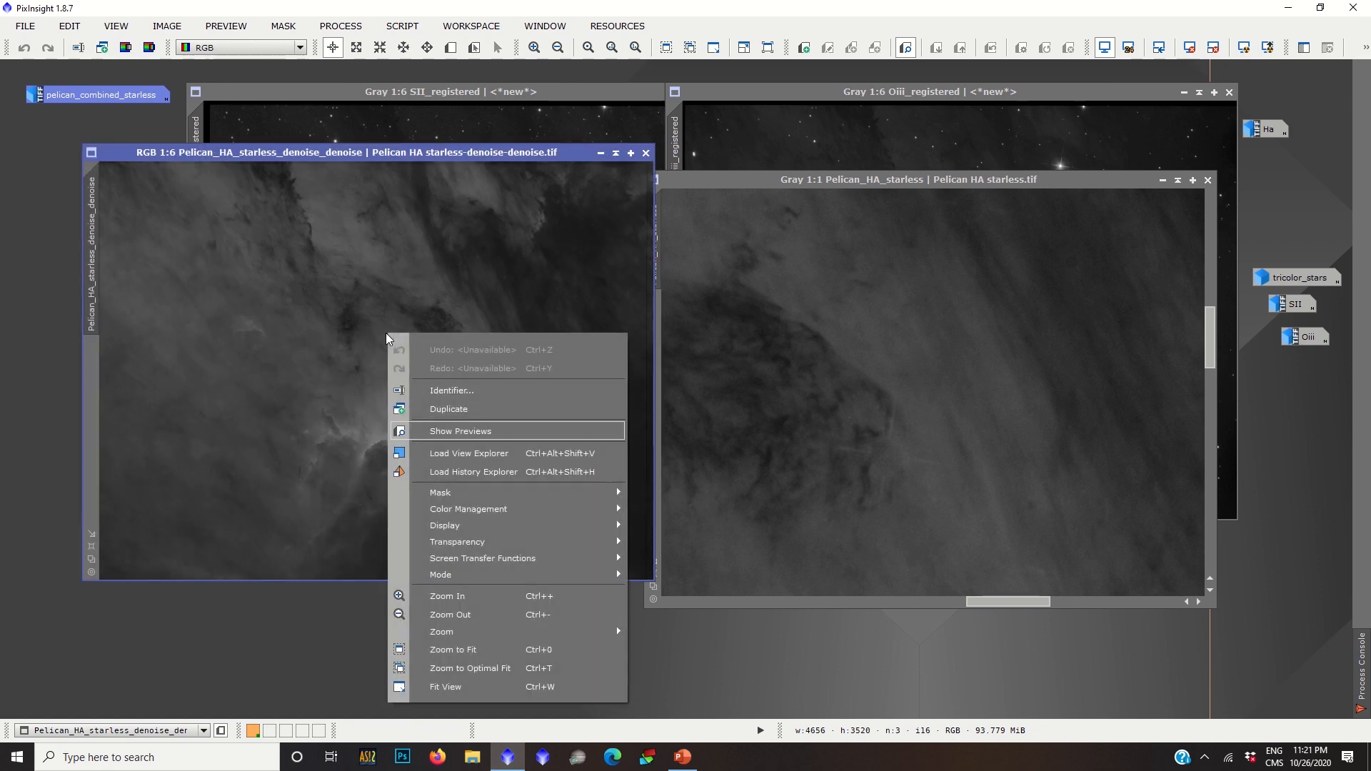
click(451, 389)
text(ha_denoised)
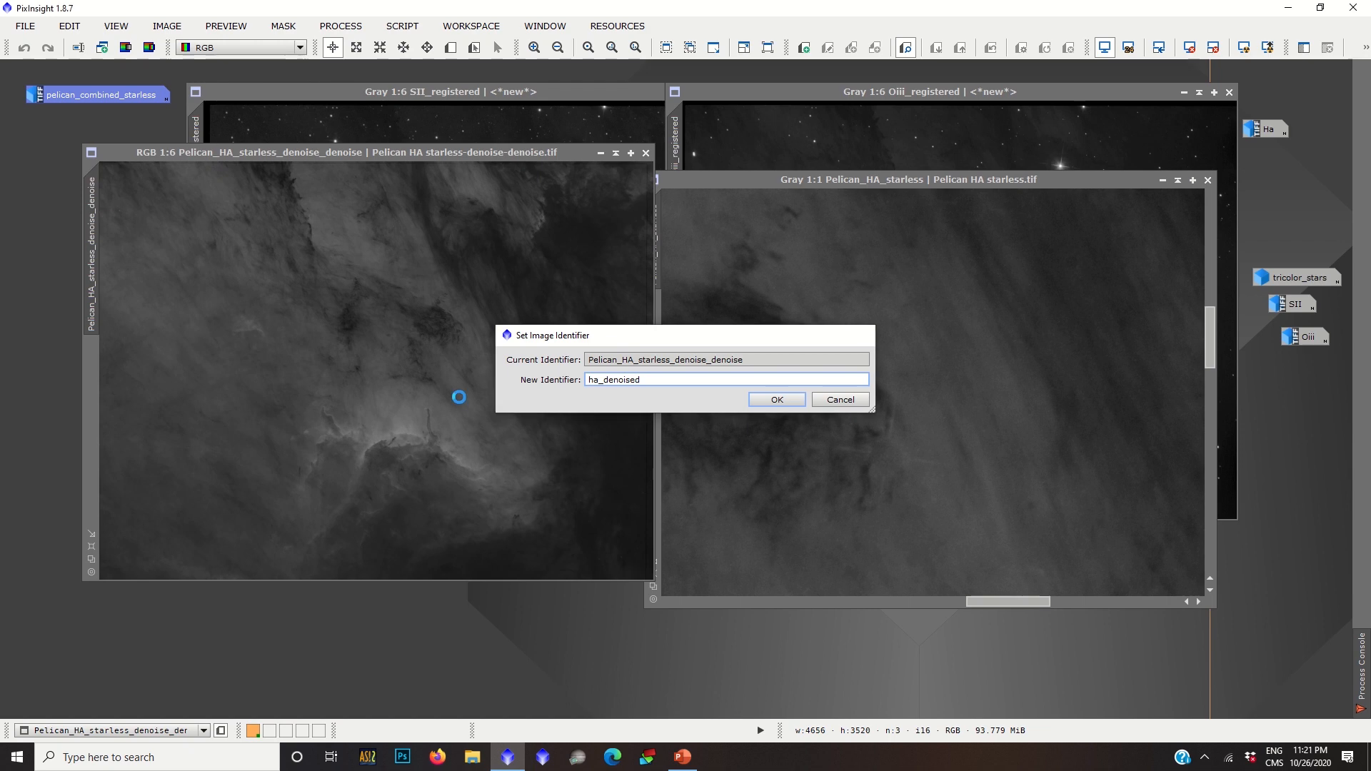
key(Return)
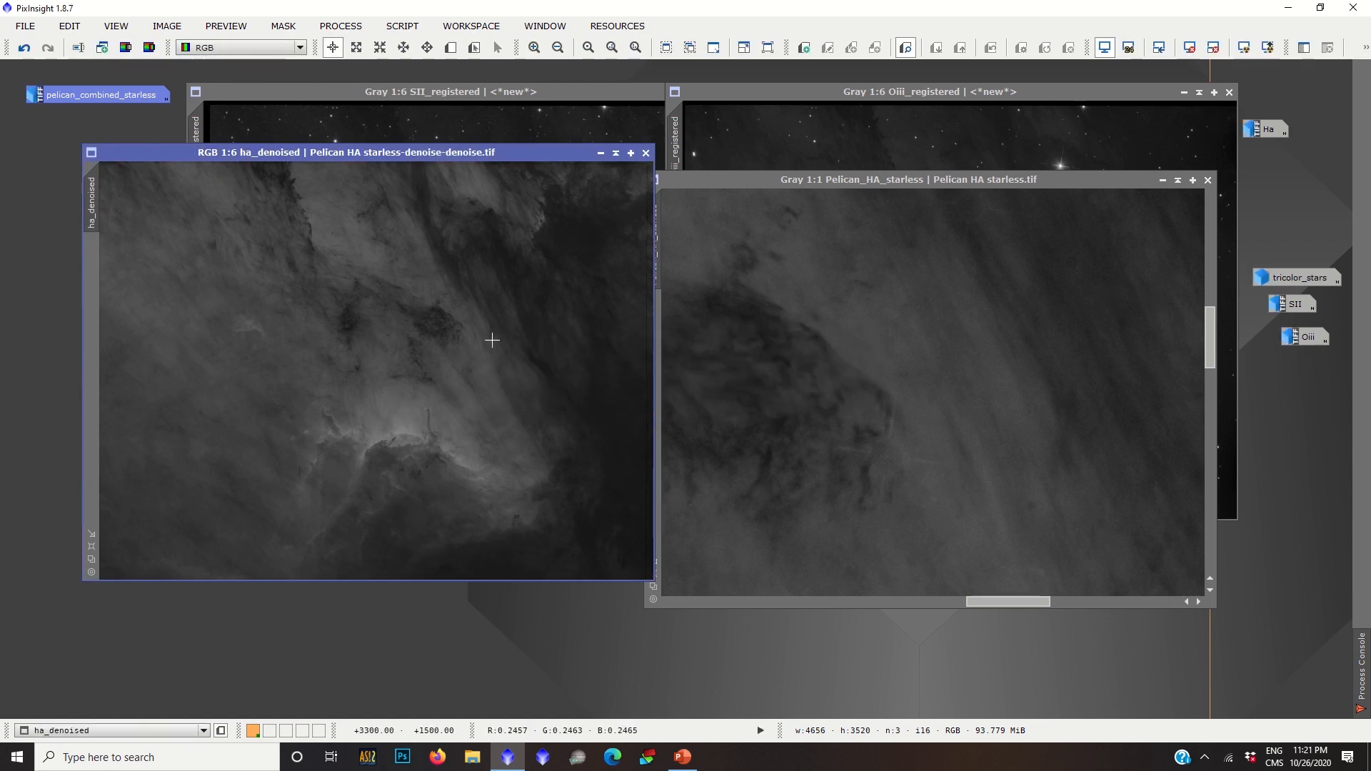
Minimize the original Pelican_HA_starless image and park its icon between the Ha and tricolor_stars icons.
click(1155, 178)
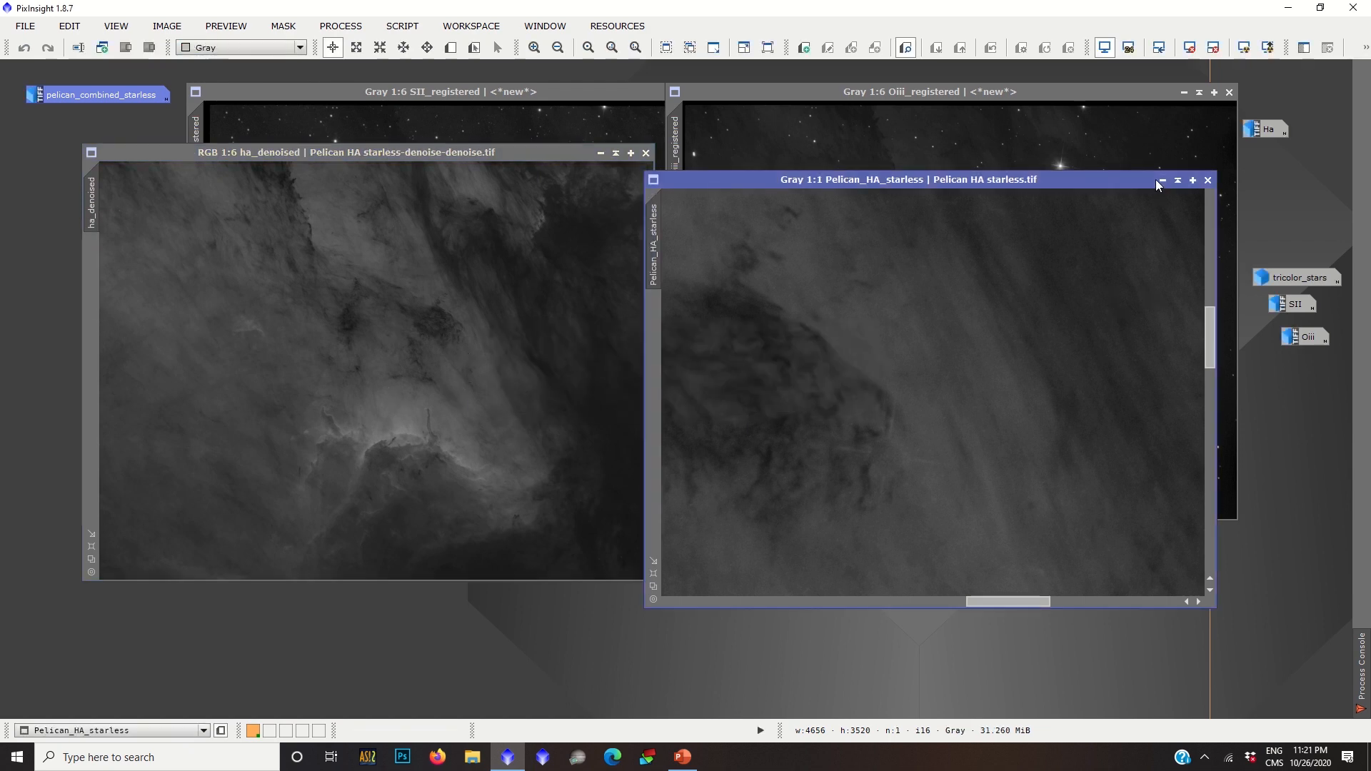
click(1163, 180)
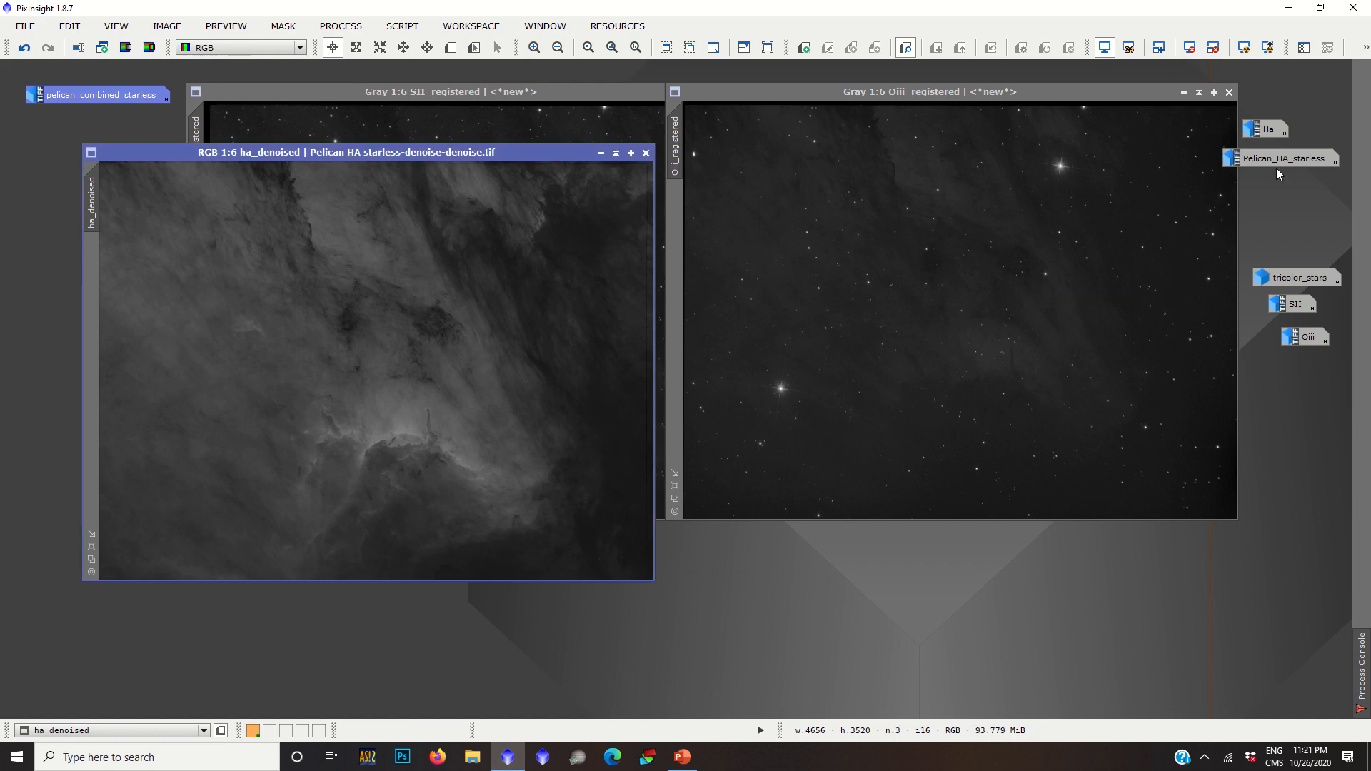
mouse_move(1284, 162)
drag(1284, 161, 1290, 198)
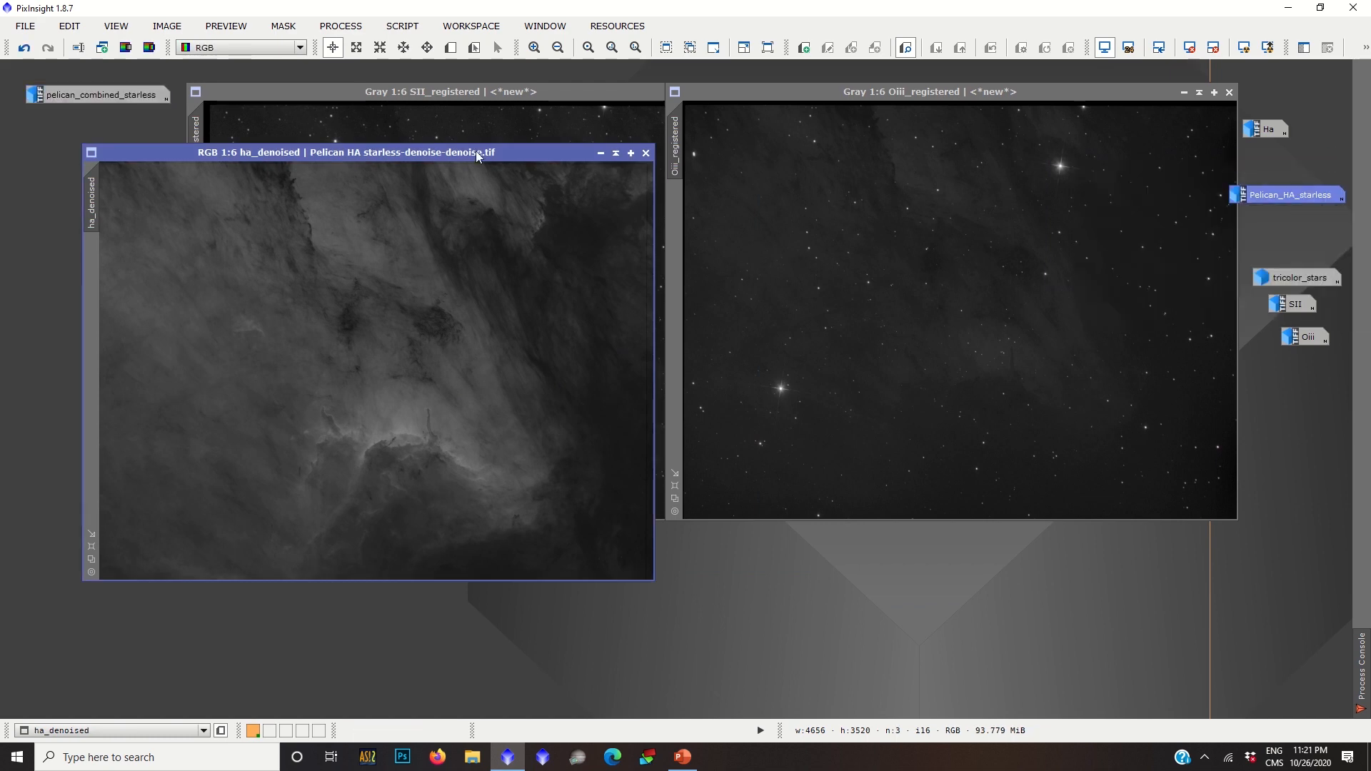
Restore the pelican_combined_starless image and place ha_denoised beside it, leaving the combined image active.
drag(475, 153, 701, 223)
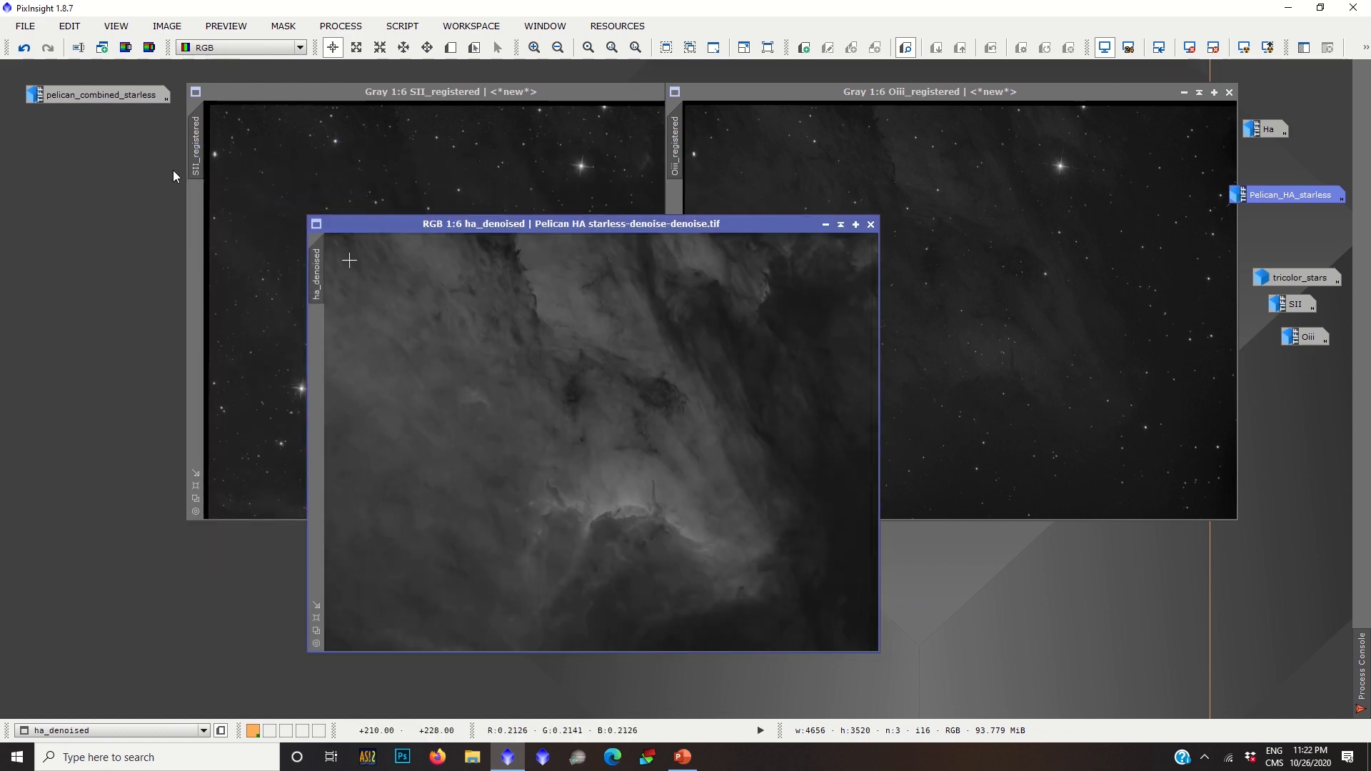
double_click(63, 96)
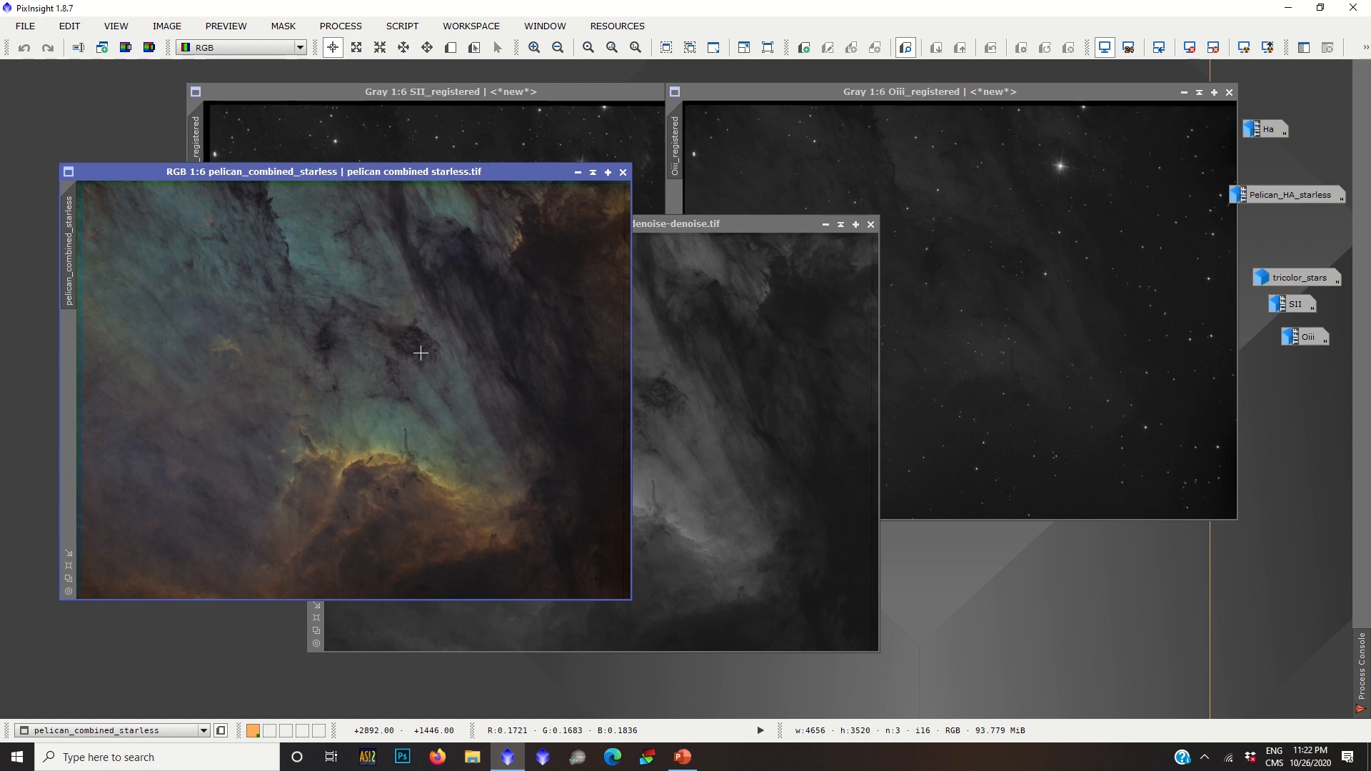
click(578, 173)
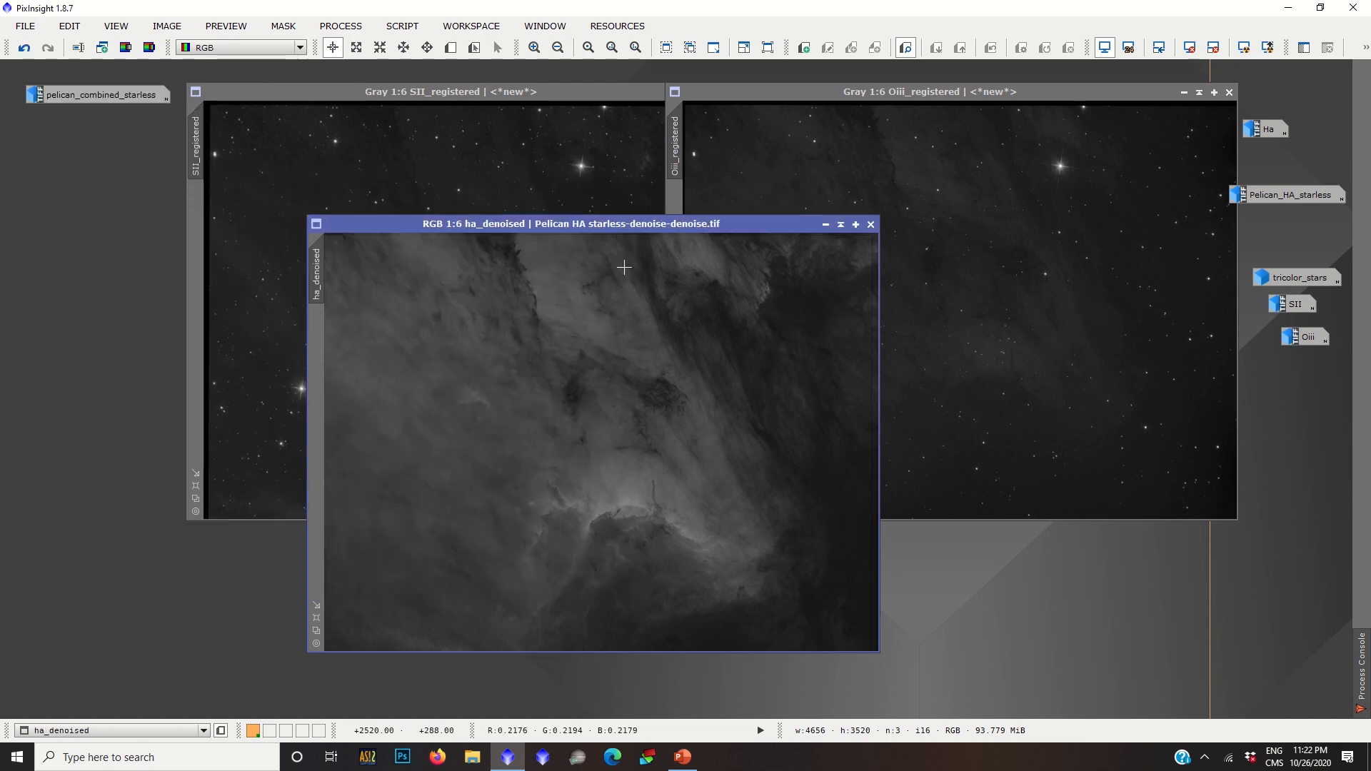
double_click(115, 103)
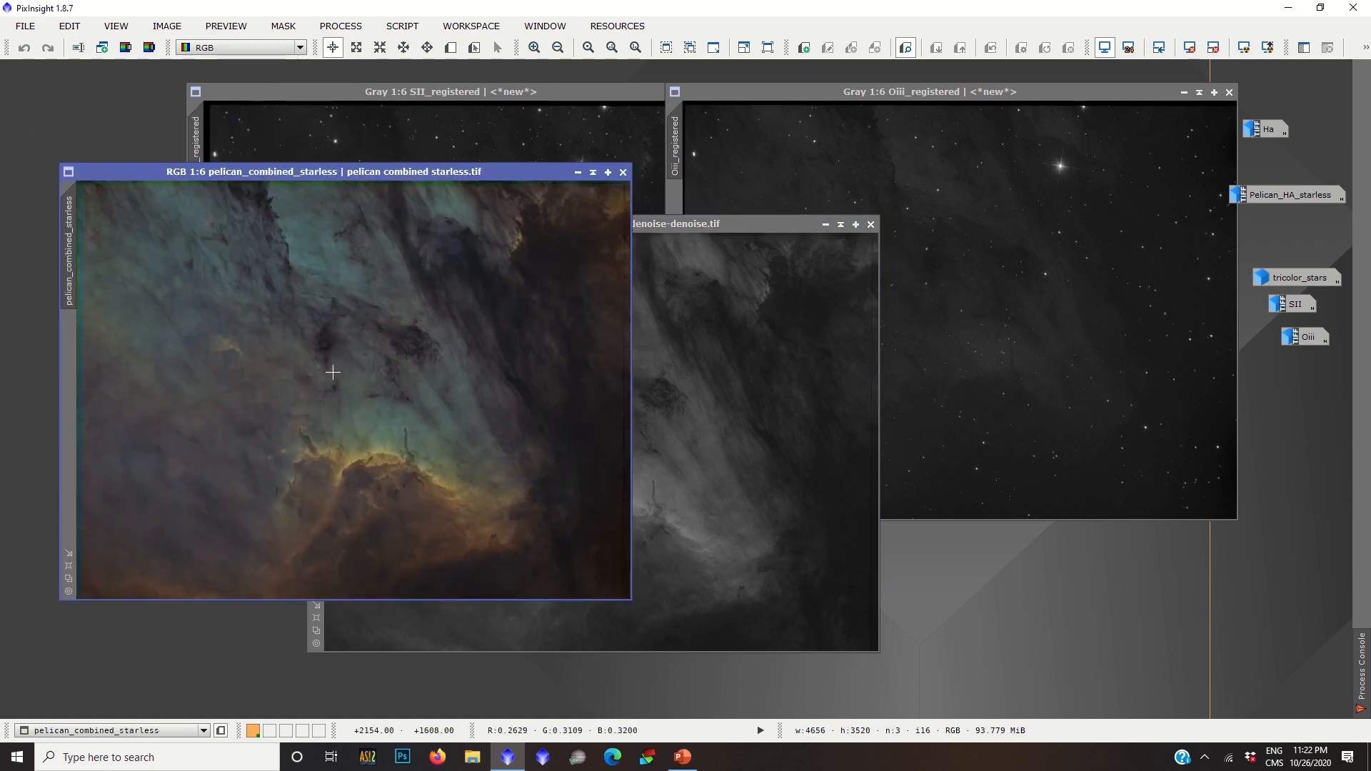
click(704, 438)
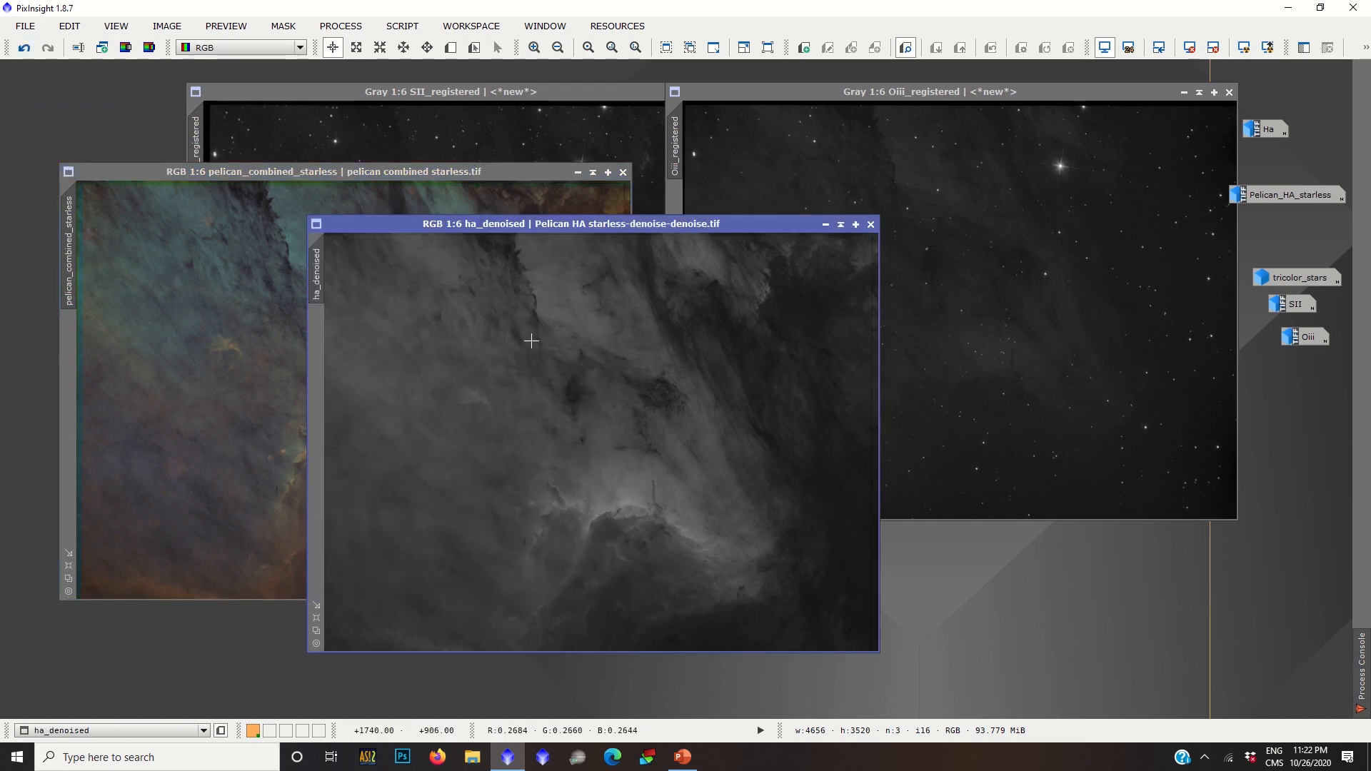
drag(603, 220, 945, 167)
click(334, 464)
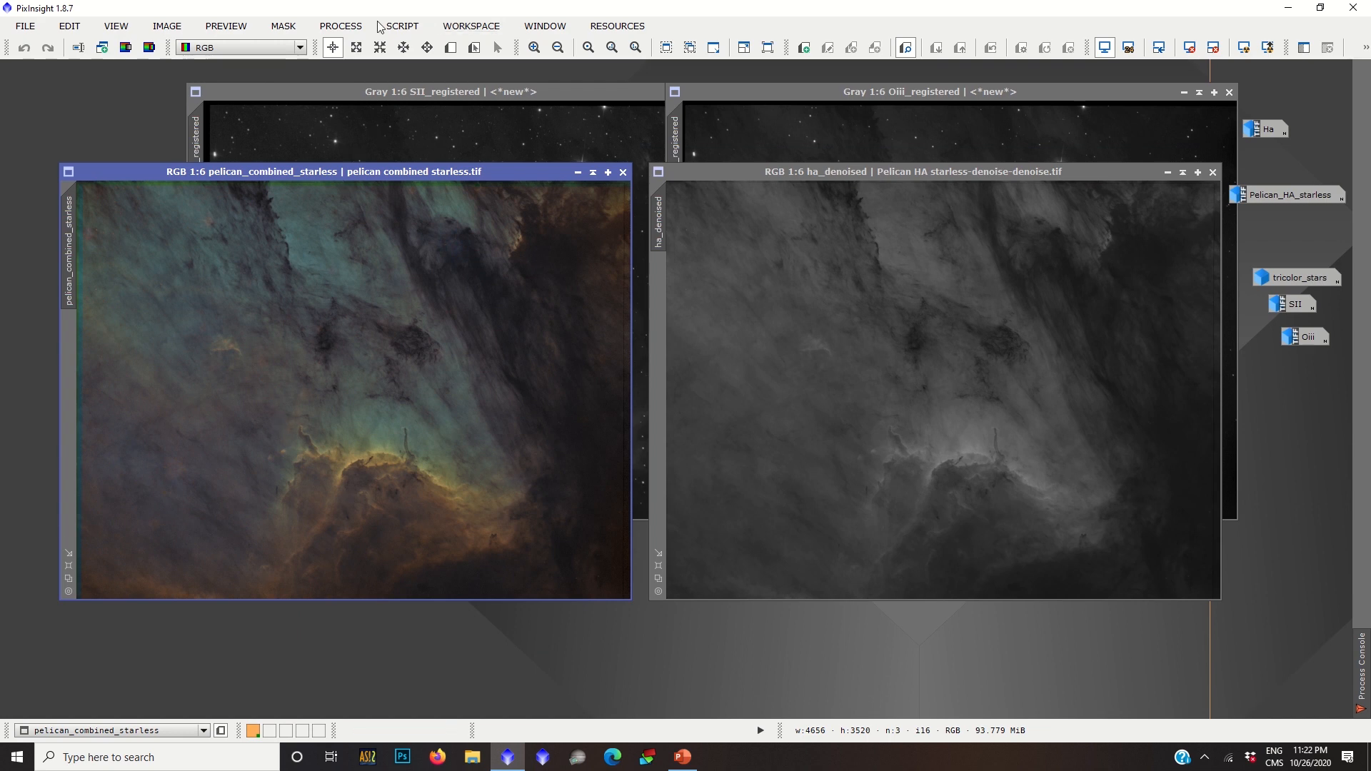
Apply a HistogramTransformation to pelican_combined_starless with RGB/K midtones at about 0.532, checking it in the real-time preview.
click(349, 30)
mouse_move(415, 377)
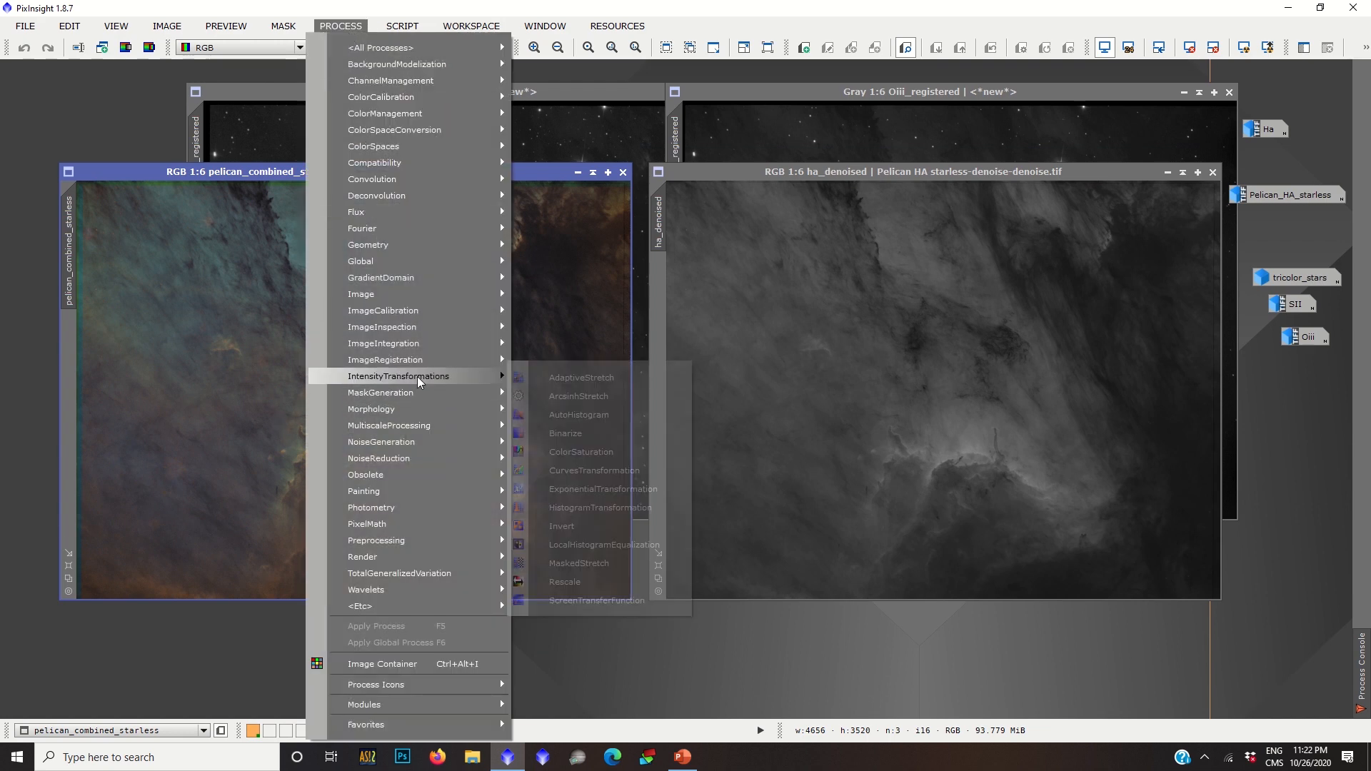
click(571, 508)
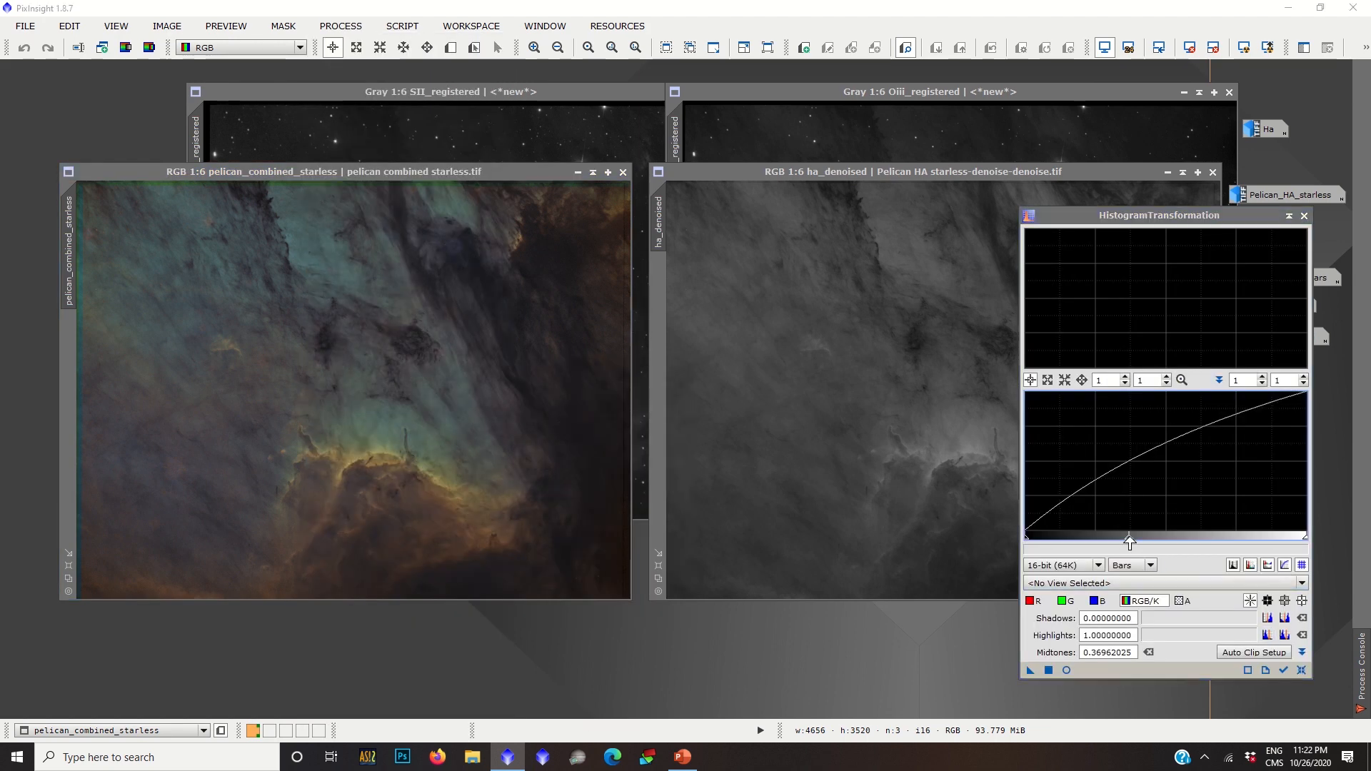
click(1066, 669)
drag(1129, 537, 1174, 534)
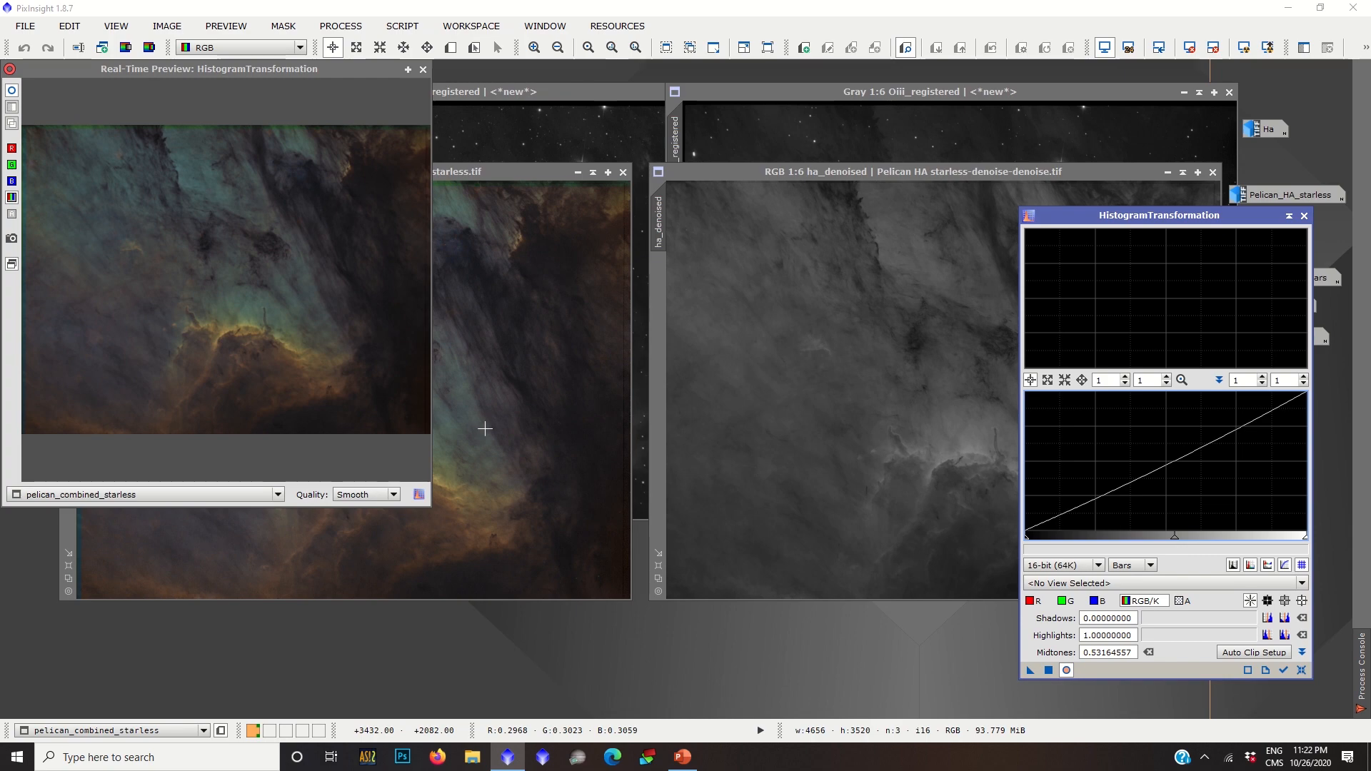
click(1048, 670)
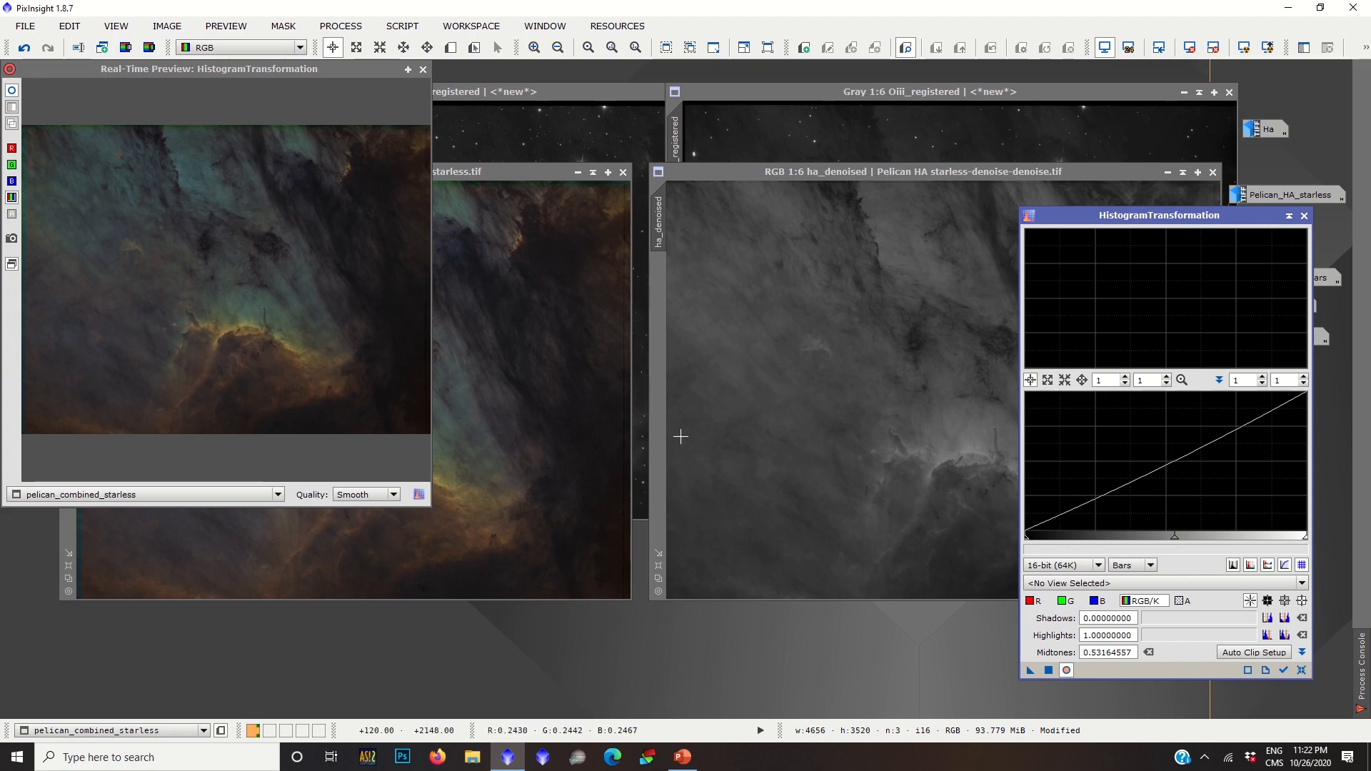
mouse_move(1364, 687)
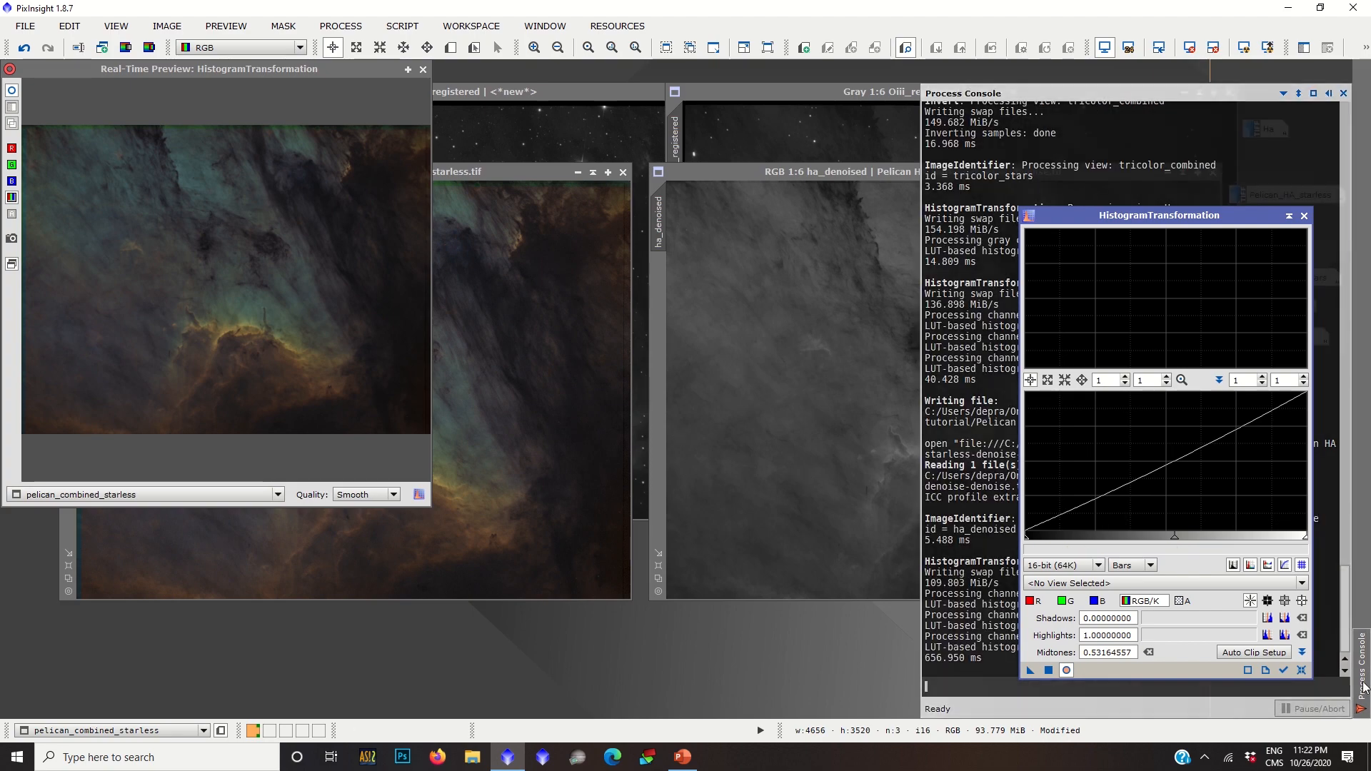
Reset the histogram settings and set the blue channel's shadows to about 0.023, midtones to 0.466 and highlights to 0.934.
click(1301, 672)
click(1094, 600)
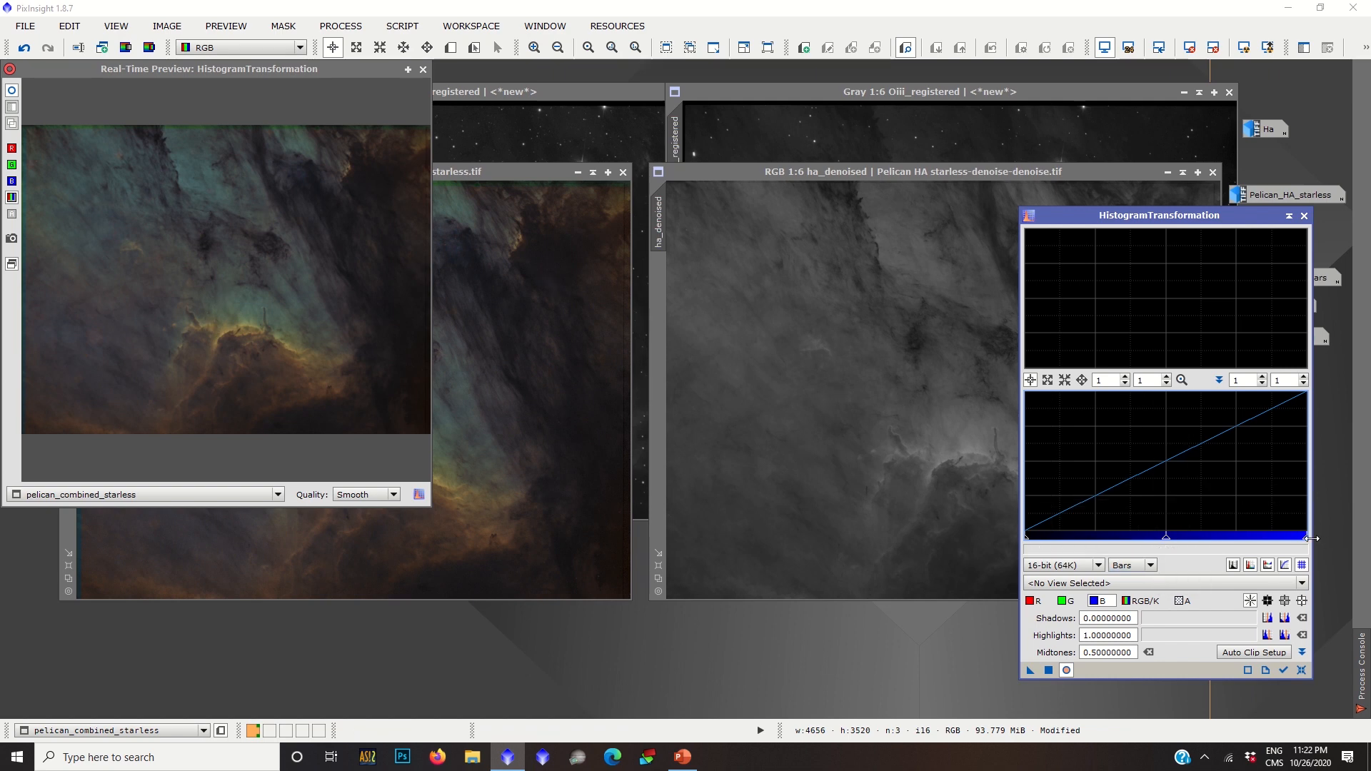
mouse_move(1306, 544)
mouse_down()
mouse_move(1264, 541)
mouse_move(1318, 541)
mouse_move(1289, 544)
mouse_up()
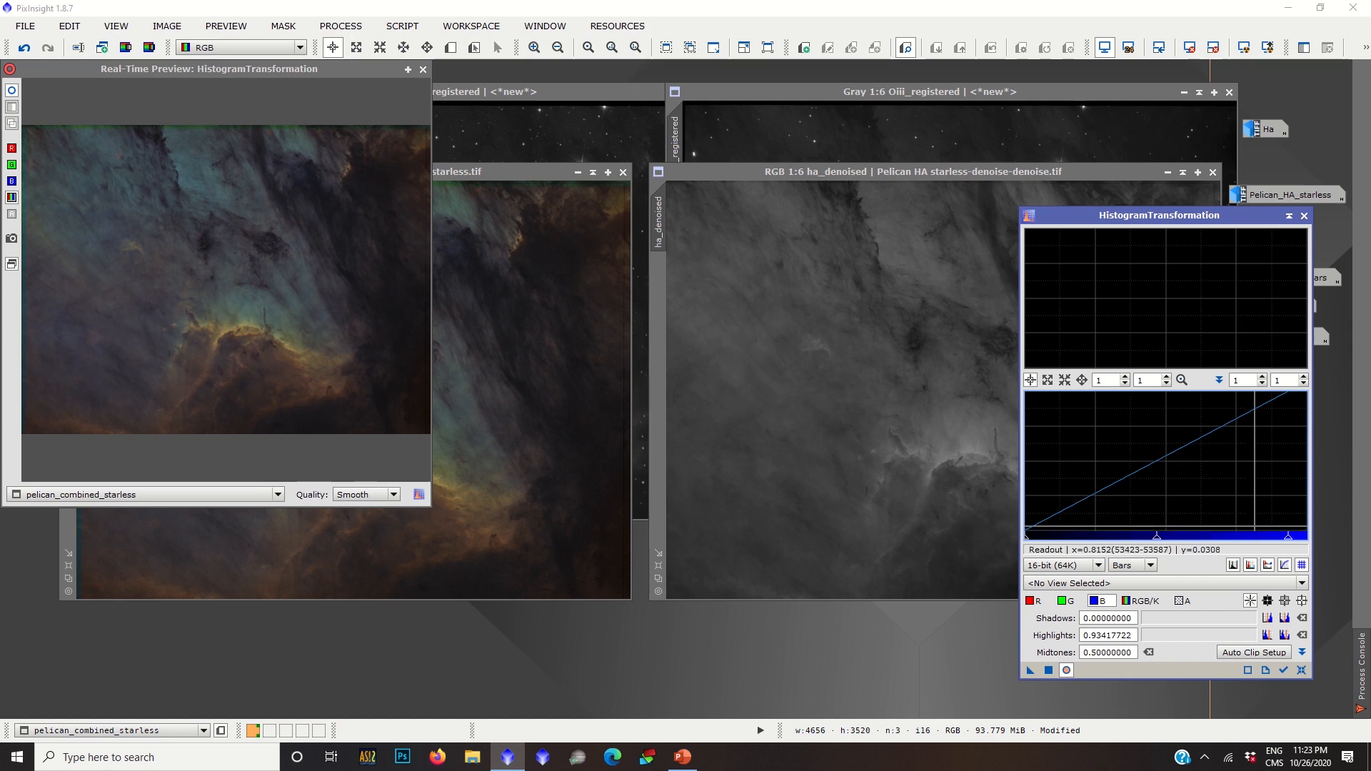
drag(1159, 541, 1148, 541)
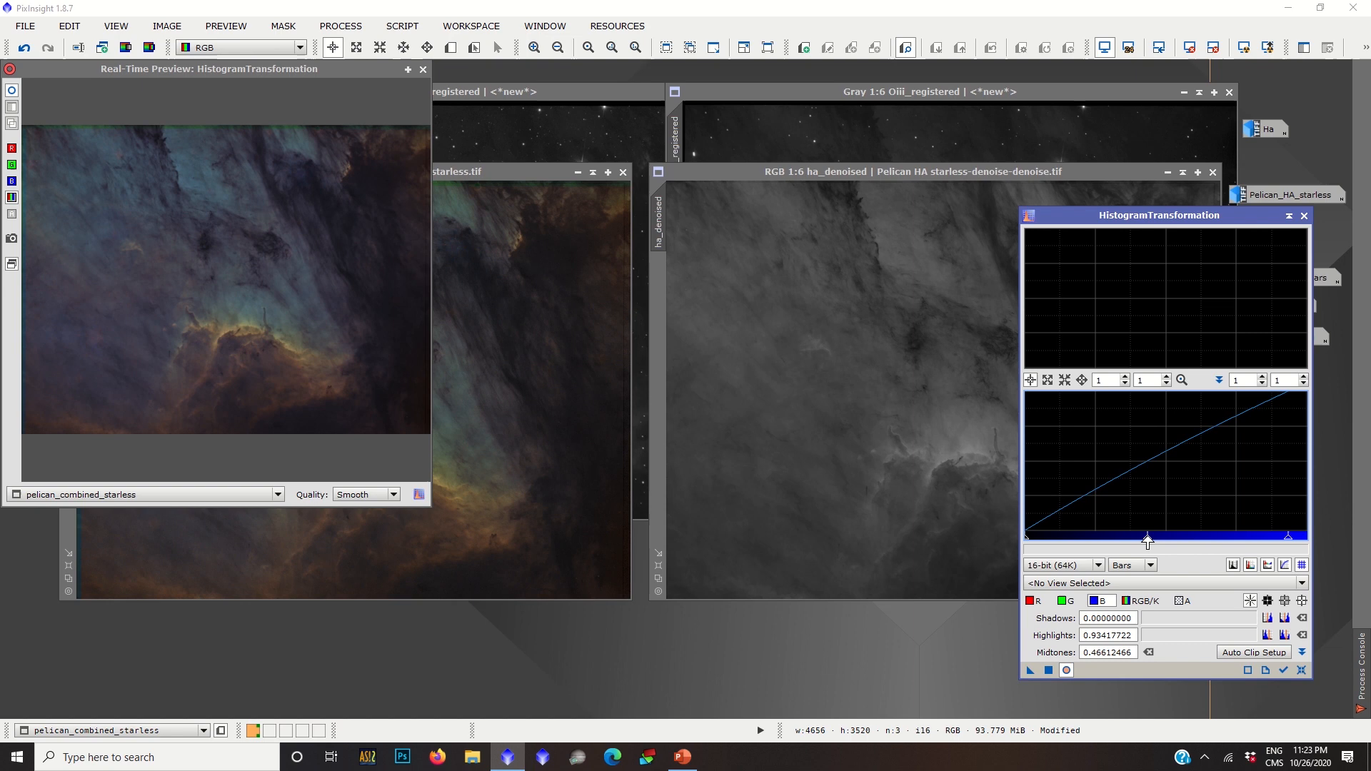
drag(1028, 542, 1031, 543)
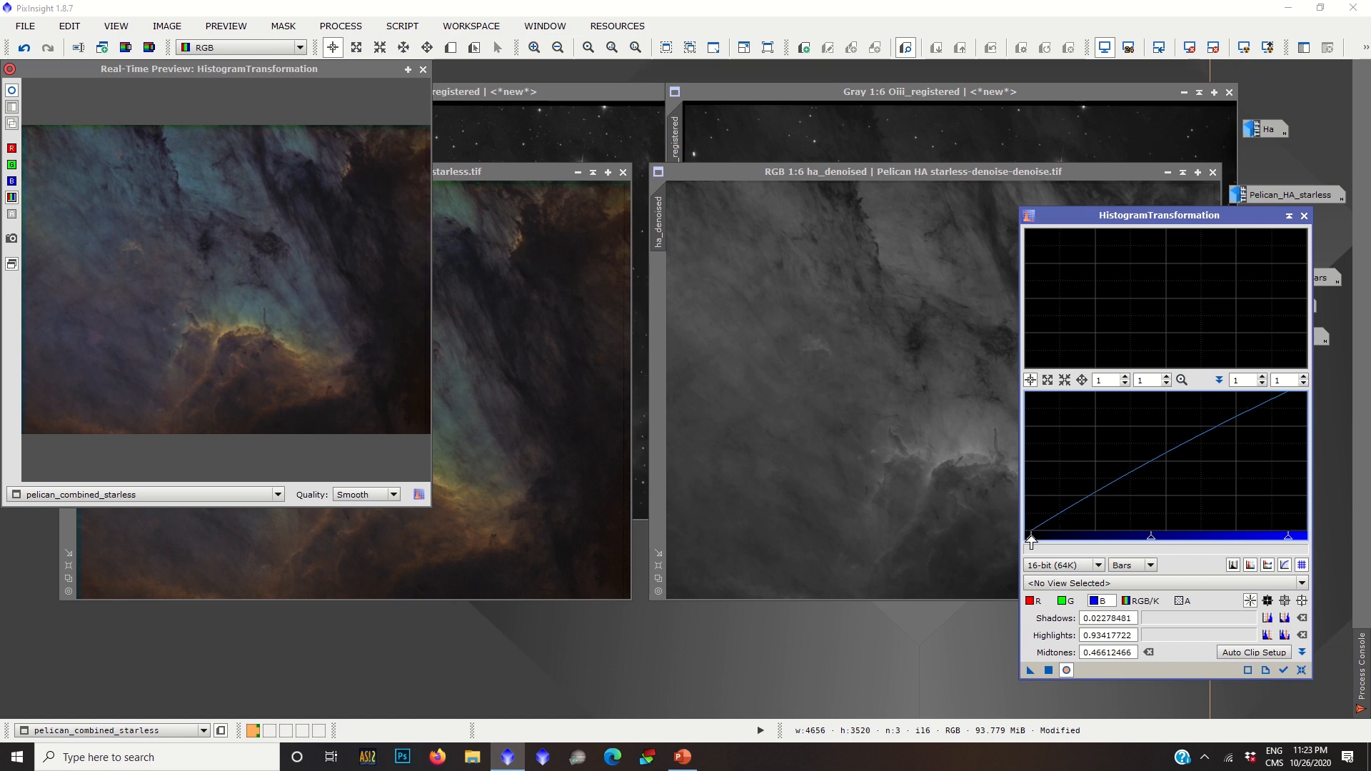
click(1031, 584)
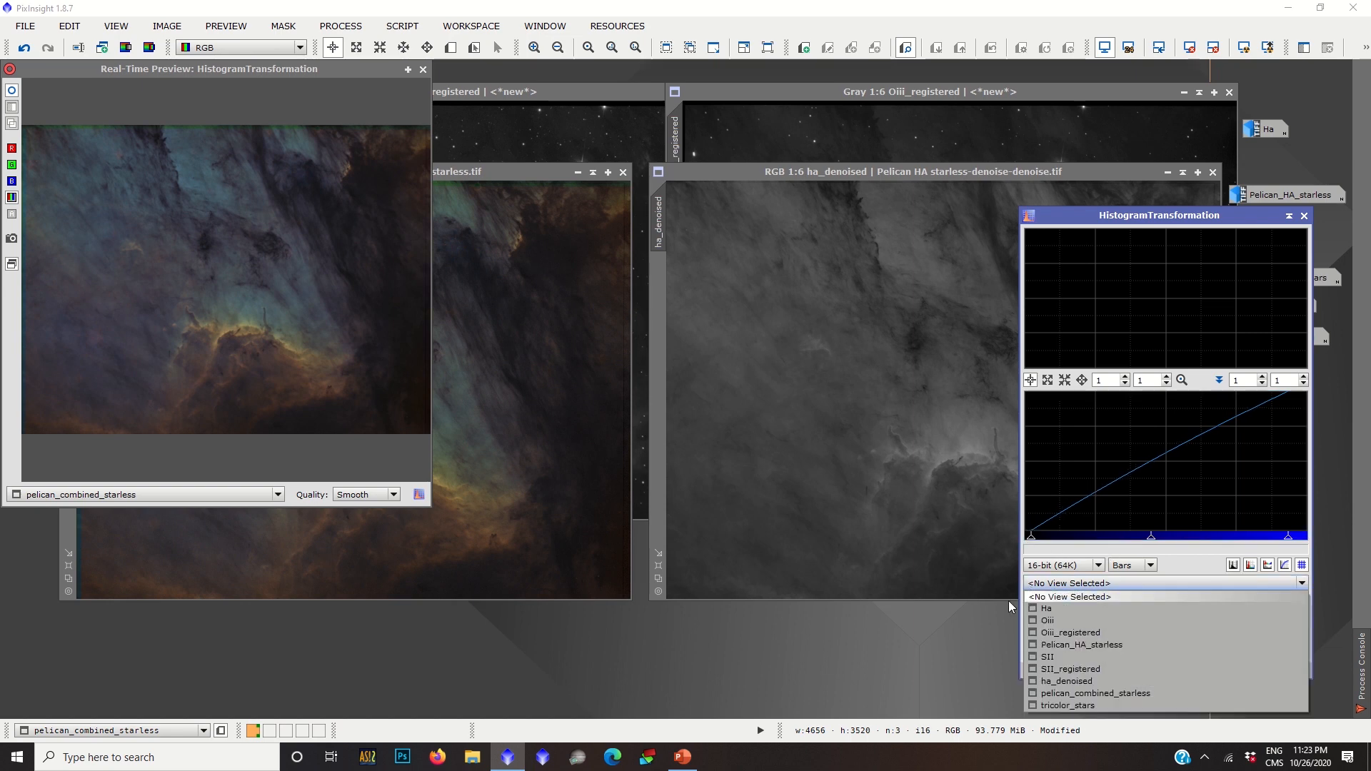
click(1014, 607)
Set the red channel's highlights to about 0.866 and midtones to 0.535, apply the transformation to pelican_combined_starless and close HistogramTransformation.
click(1029, 602)
drag(1166, 541, 1164, 543)
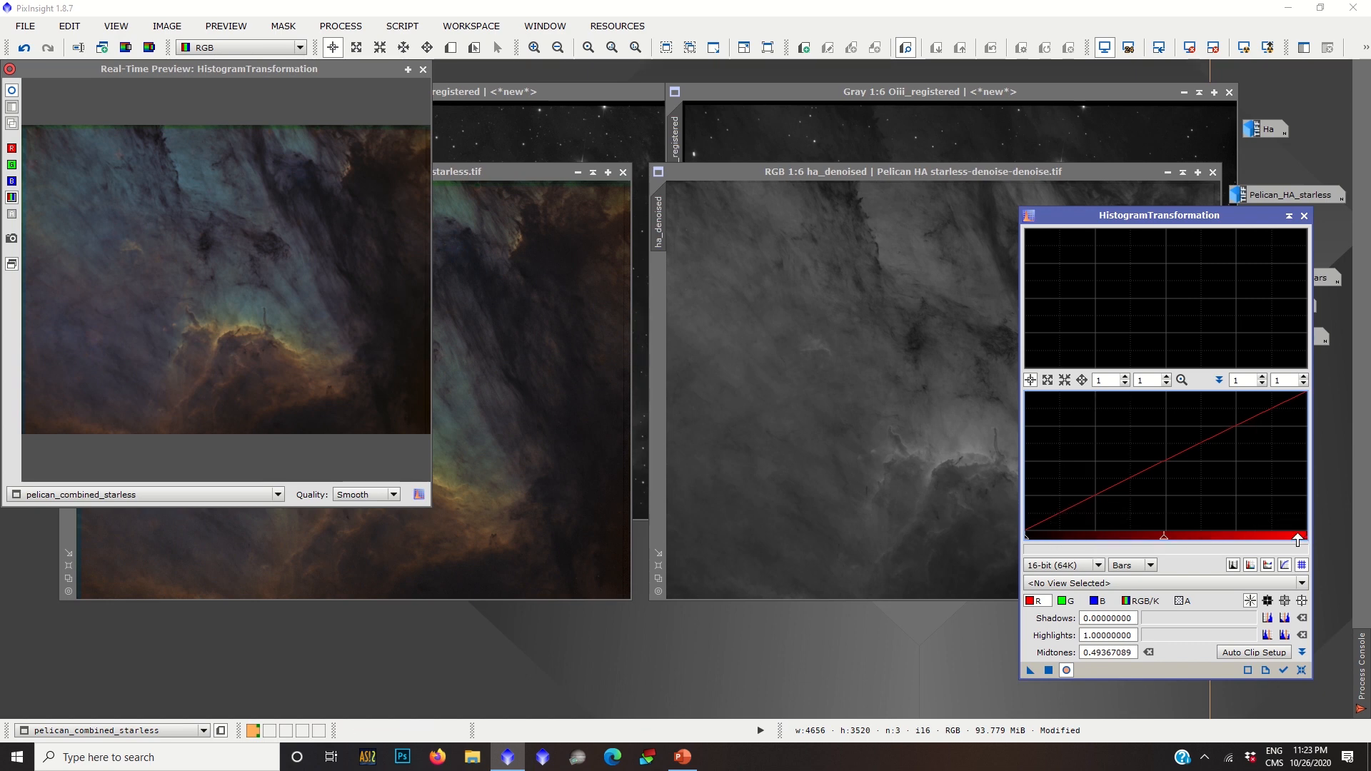
drag(1306, 546, 1269, 546)
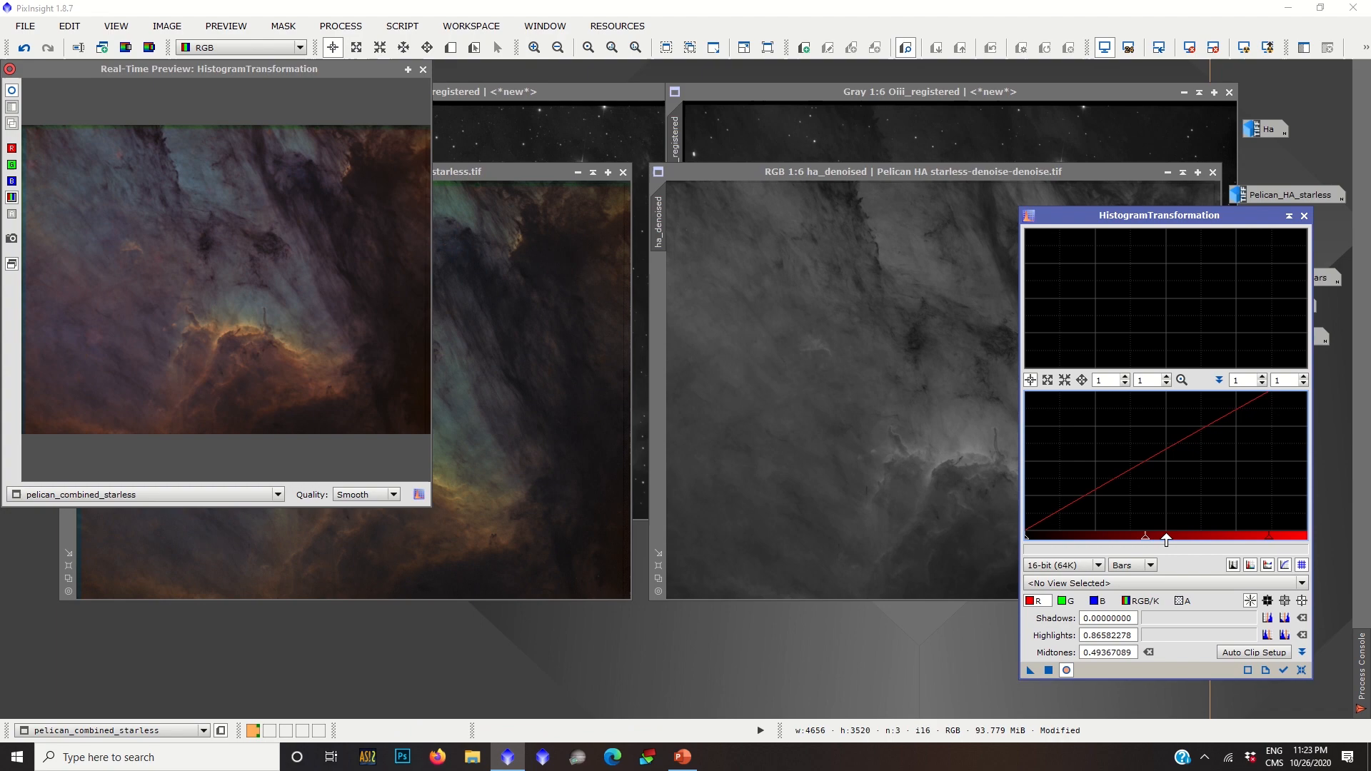
drag(1147, 541, 1156, 540)
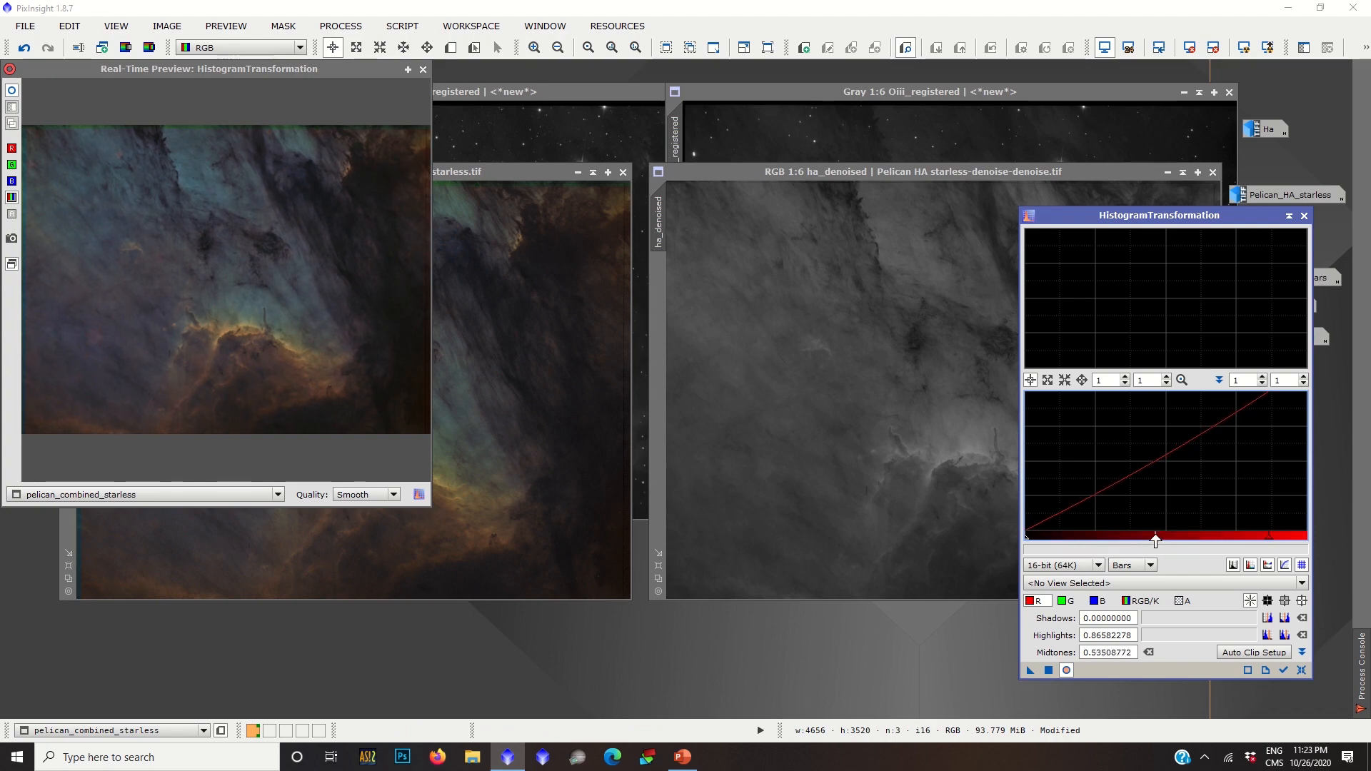
click(1049, 670)
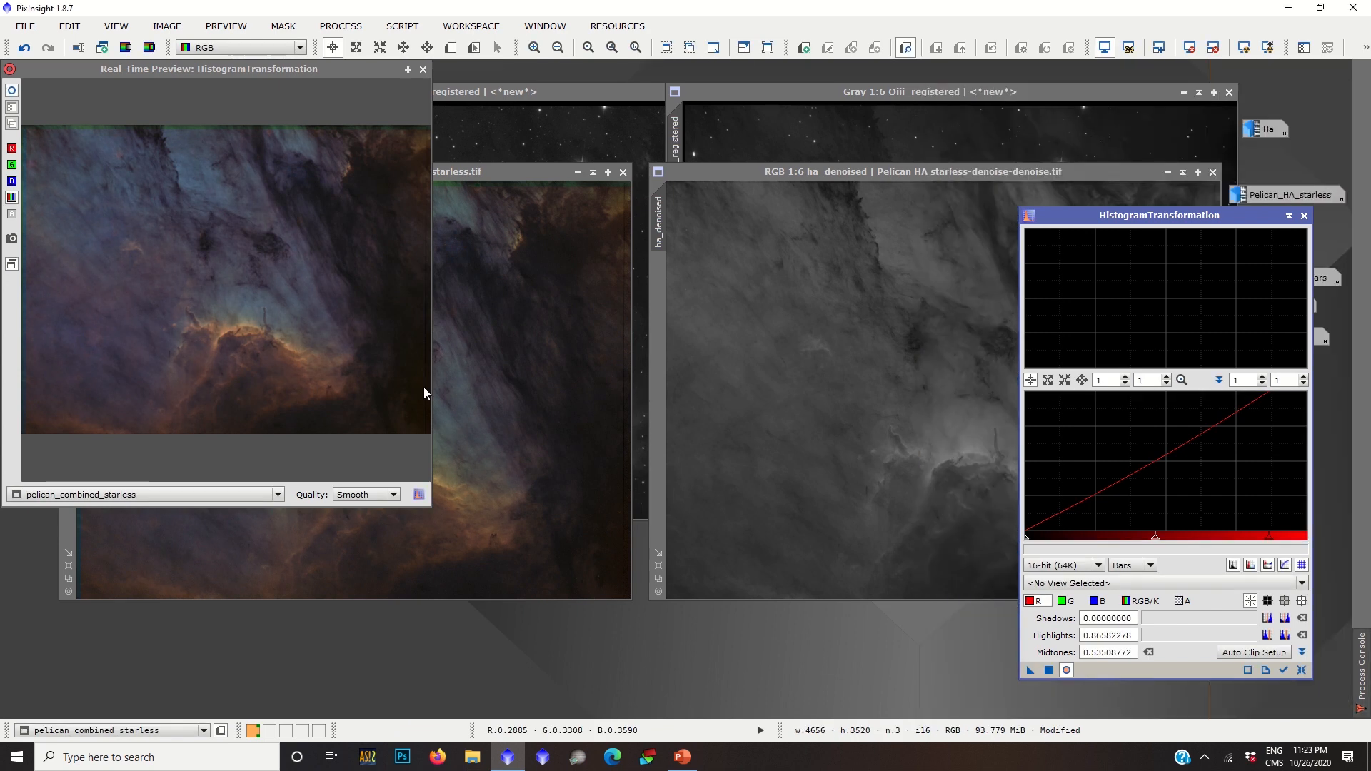
click(424, 72)
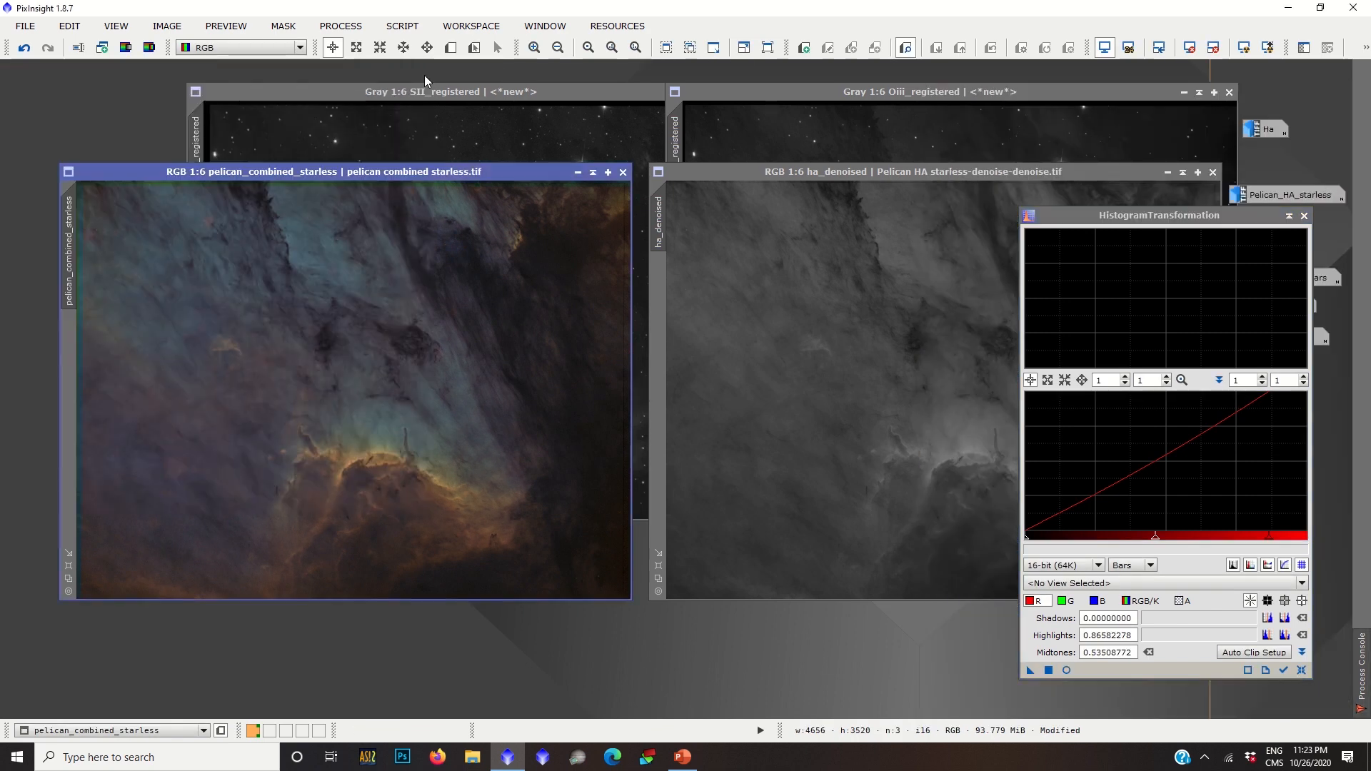
click(1304, 216)
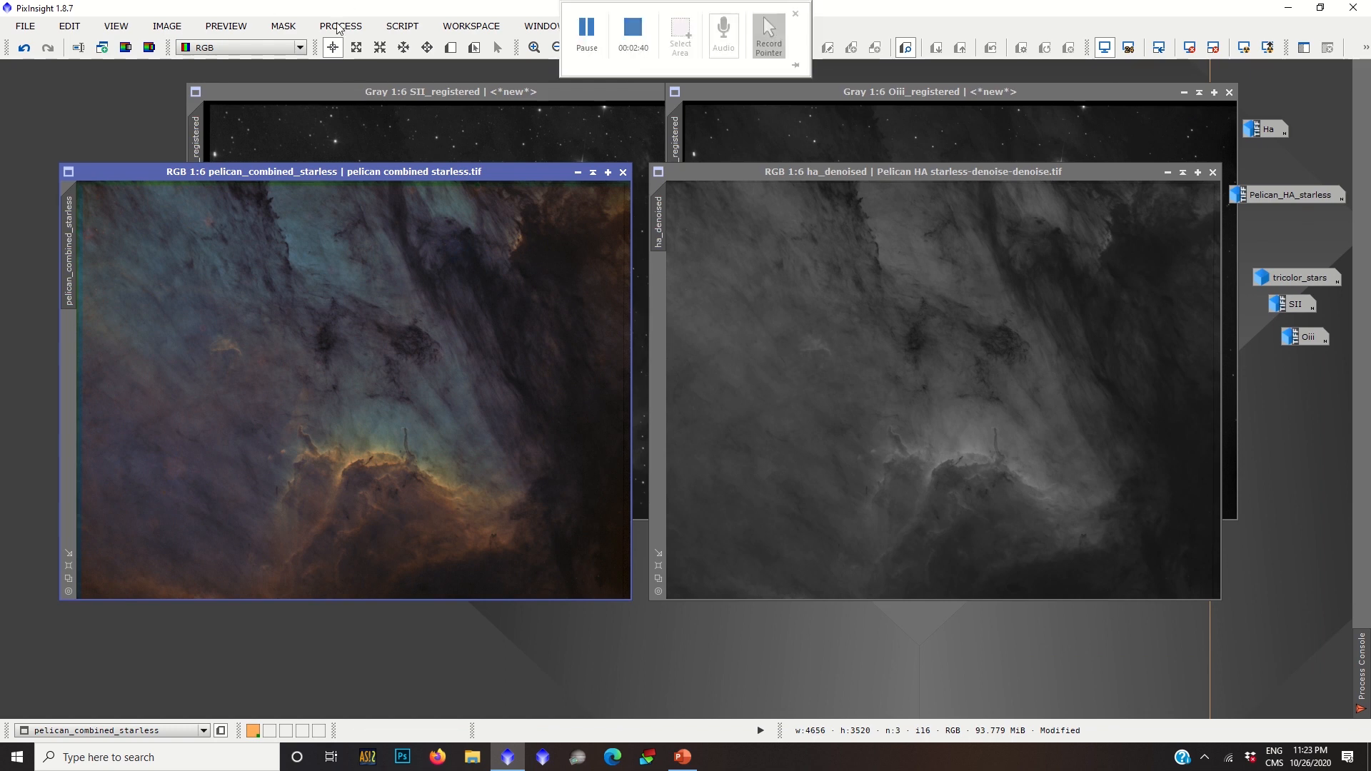
Start CurvesTransformation on pelican_combined_starless with a real-time preview and raise the saturation curve to about 0.620 at input 0.540.
click(339, 27)
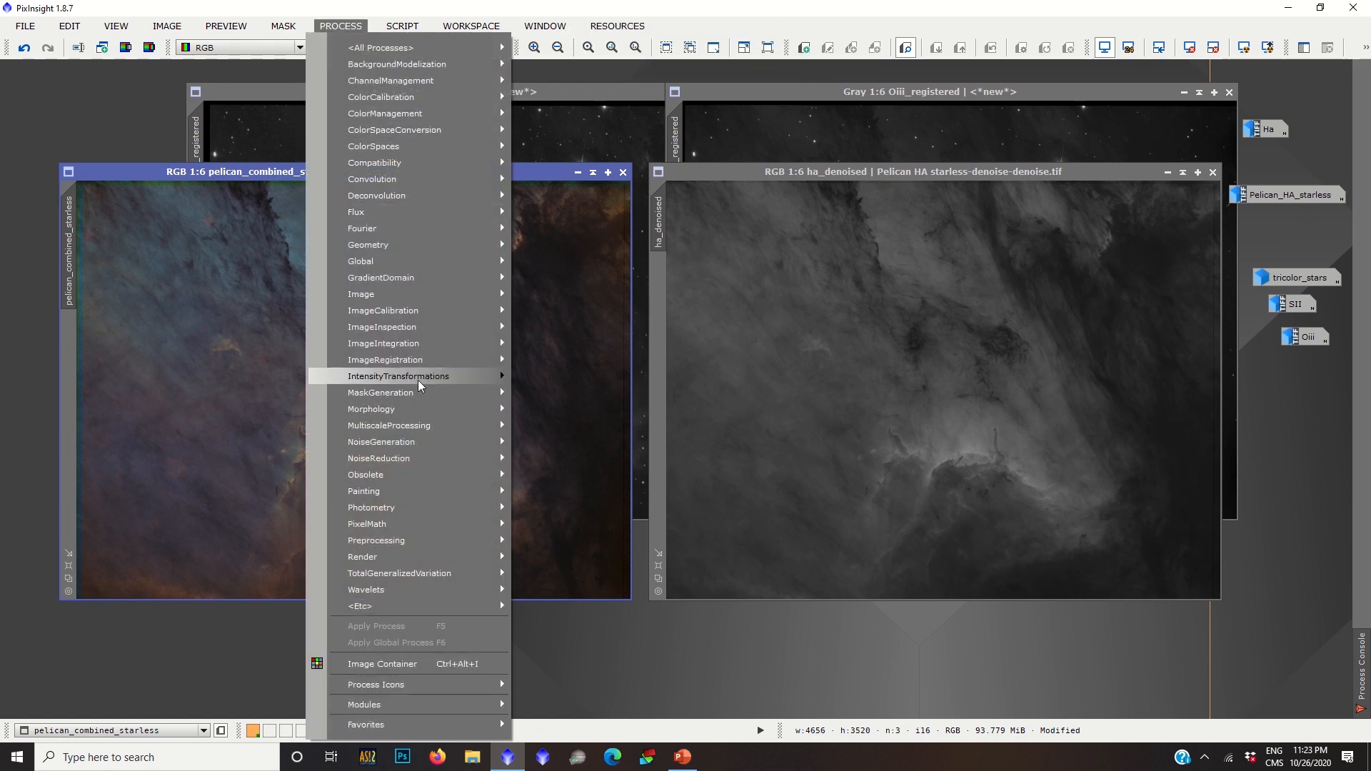
mouse_move(418, 379)
click(557, 426)
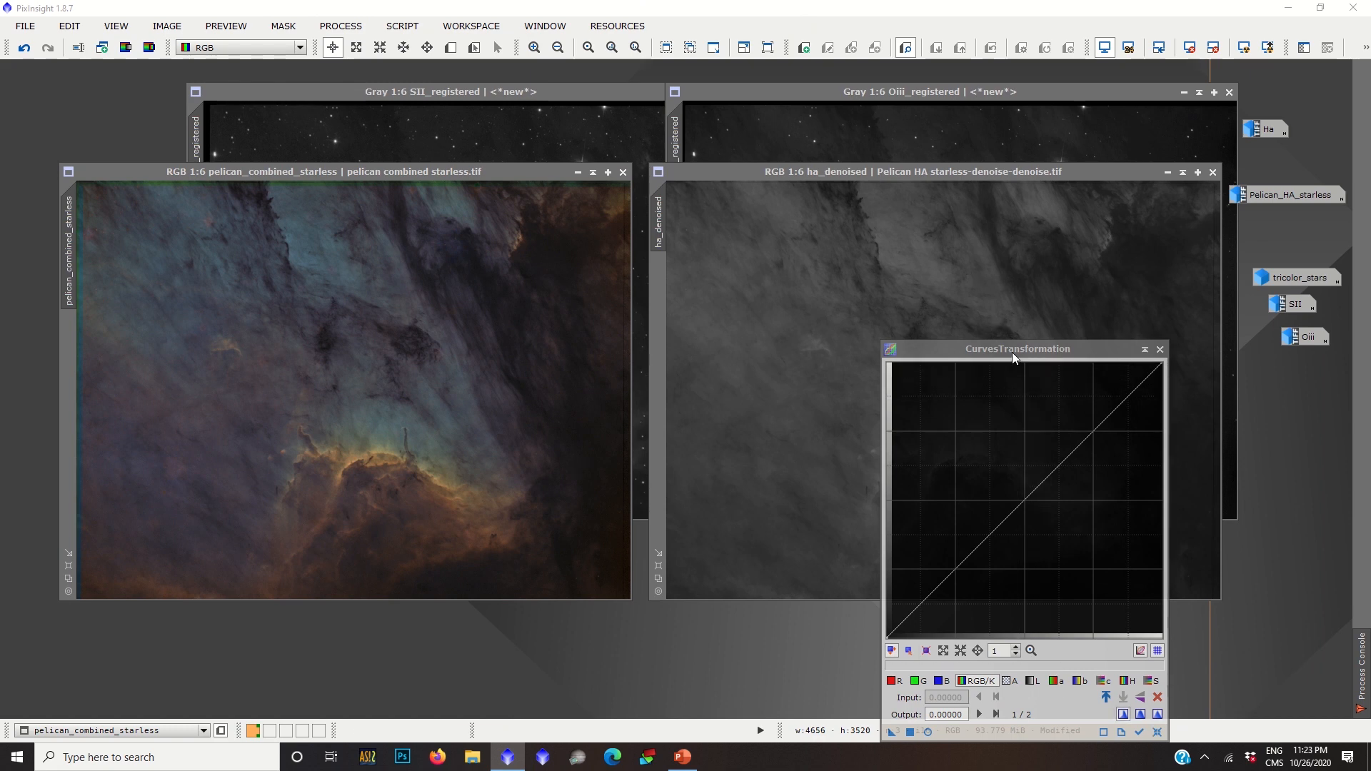
drag(1014, 354, 921, 245)
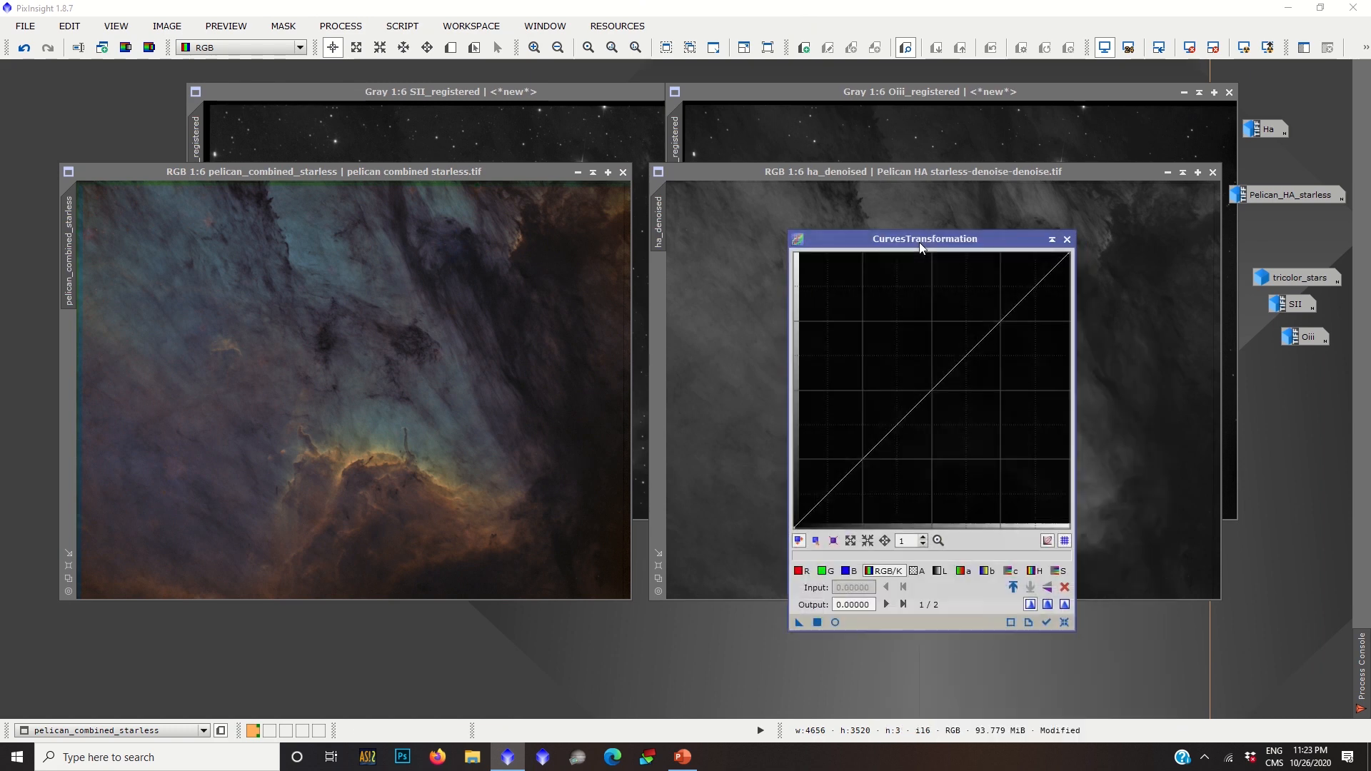
click(833, 623)
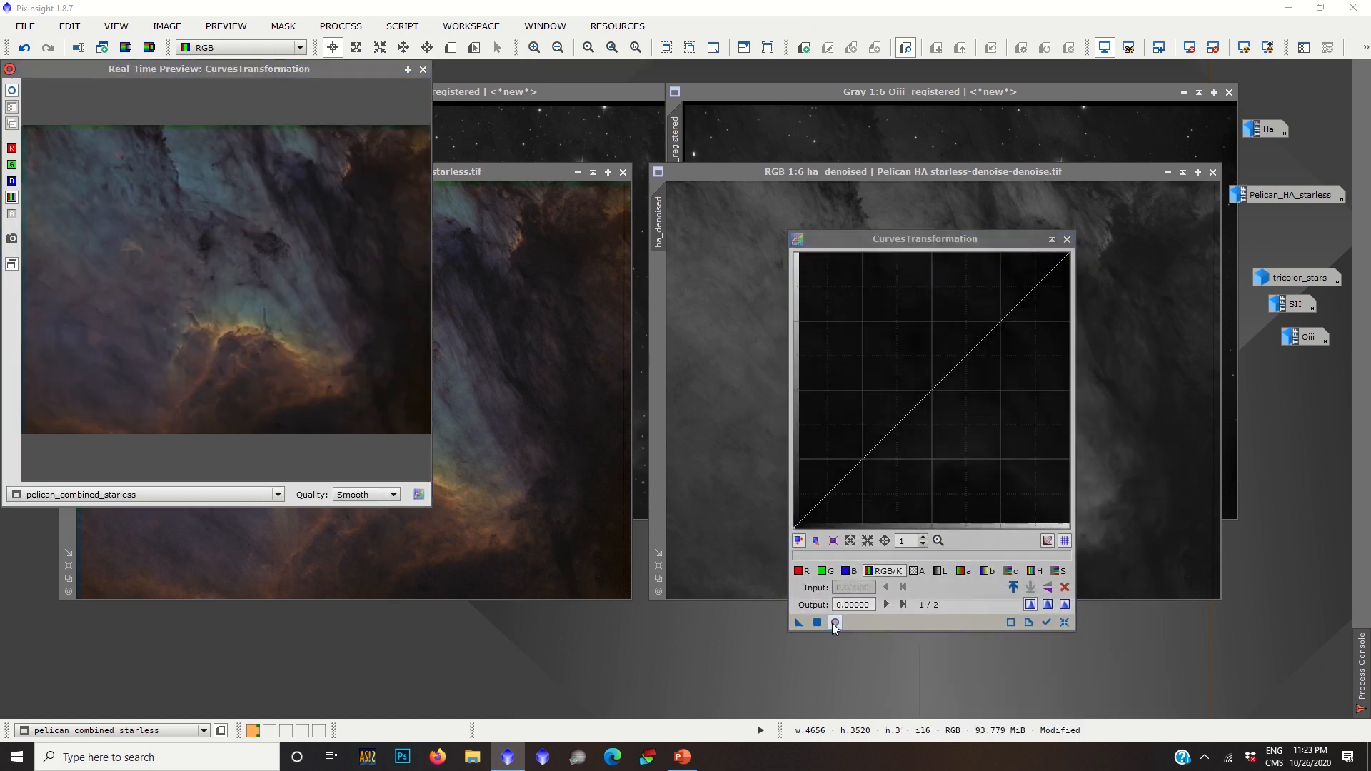
click(1060, 570)
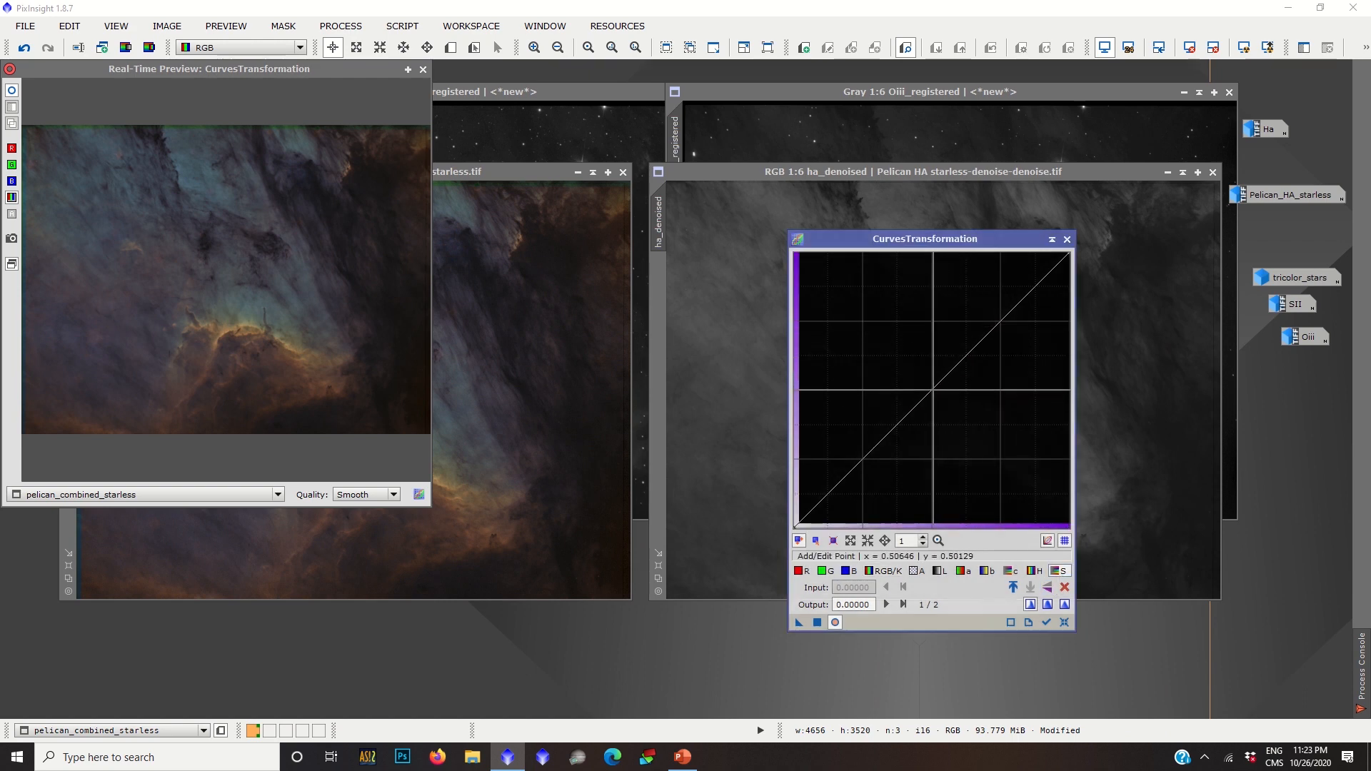
drag(937, 395, 943, 356)
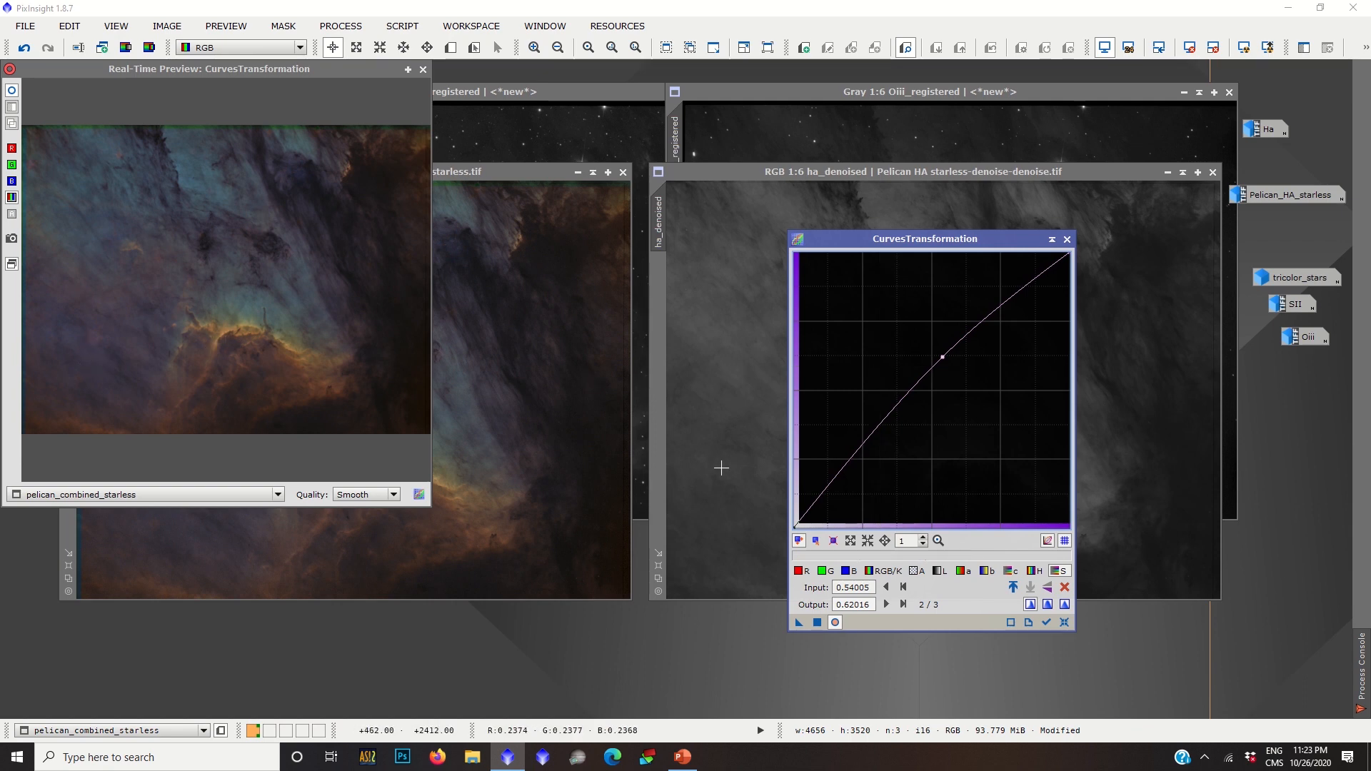
click(800, 571)
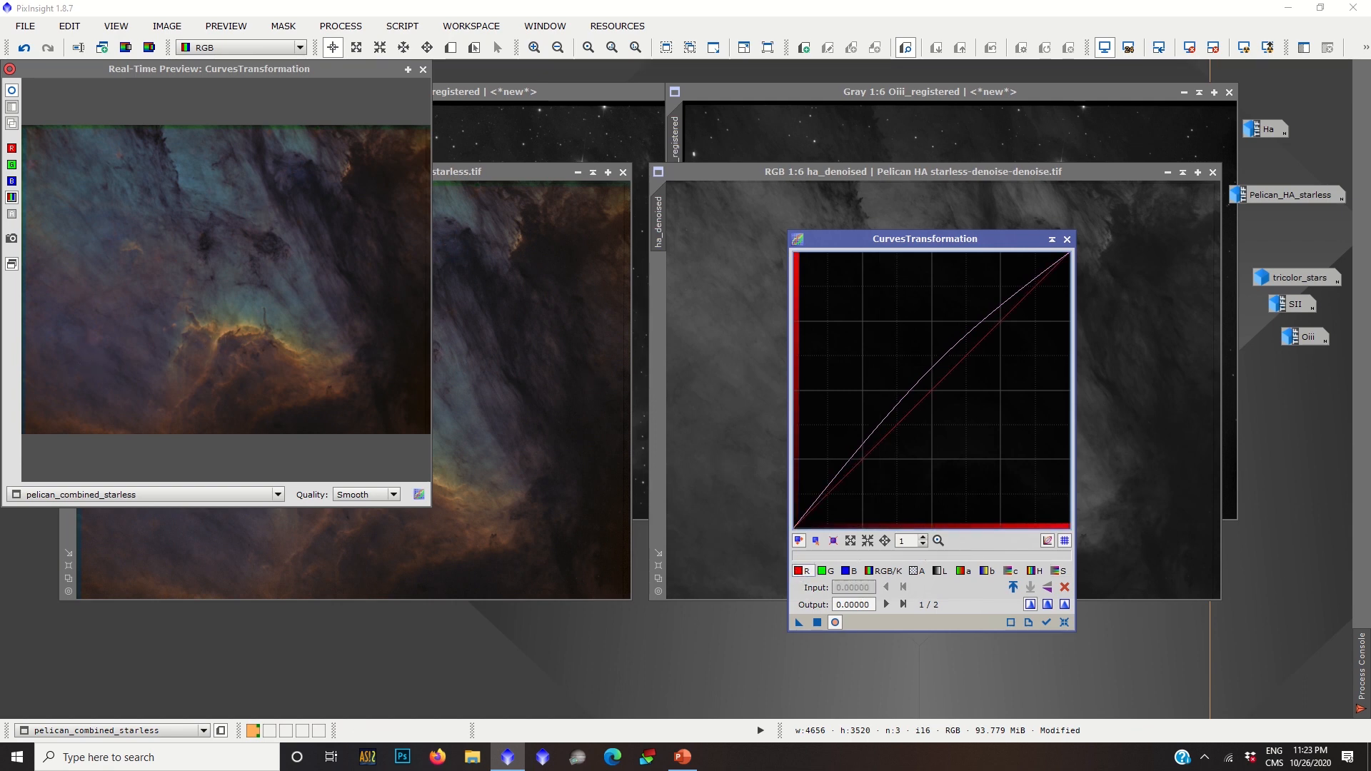
click(1064, 606)
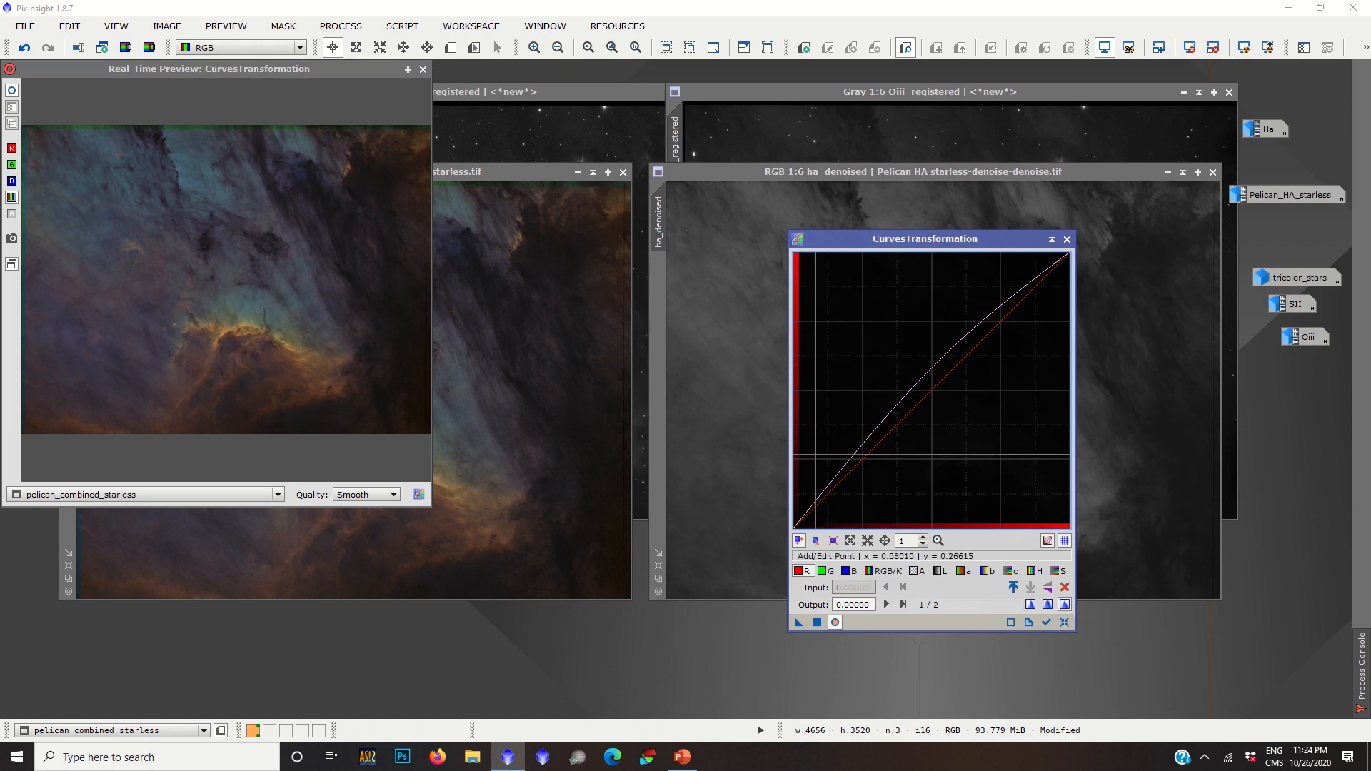
click(932, 391)
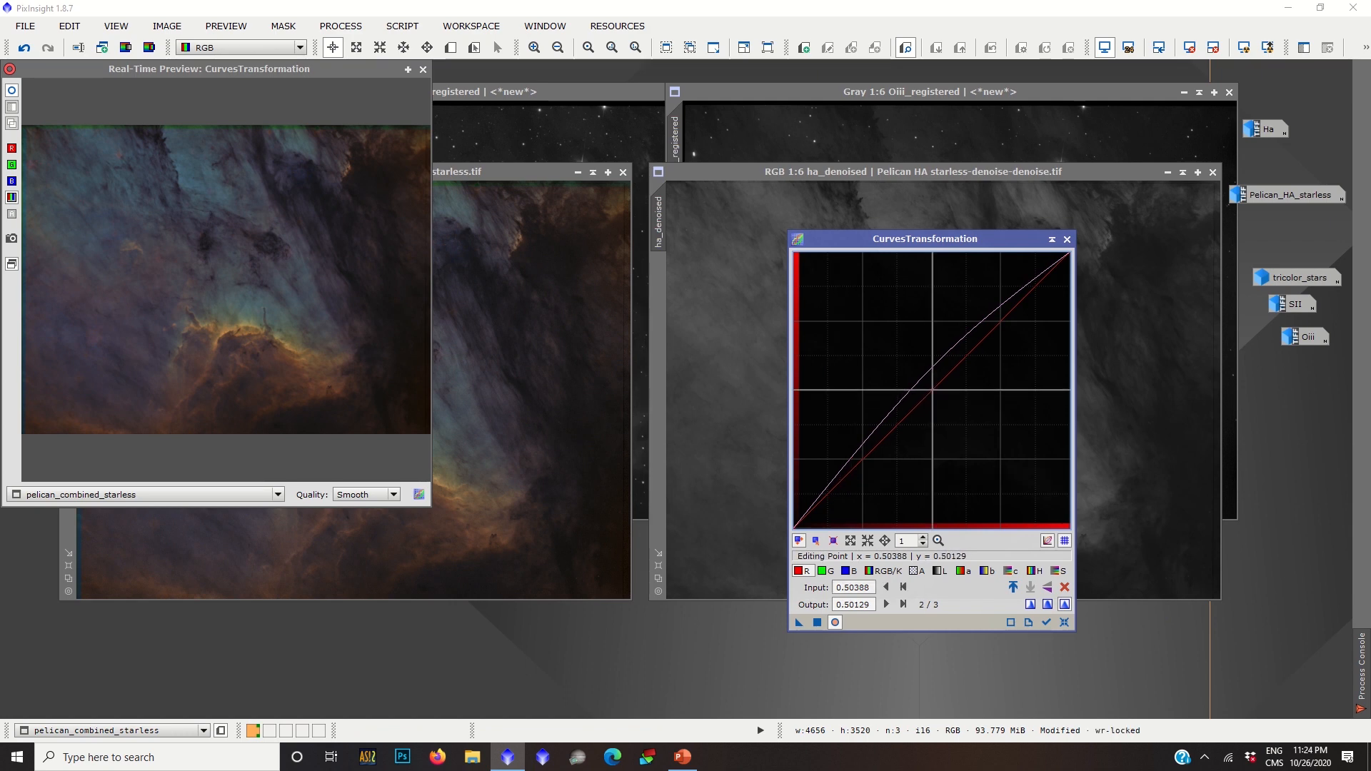
drag(859, 463, 868, 437)
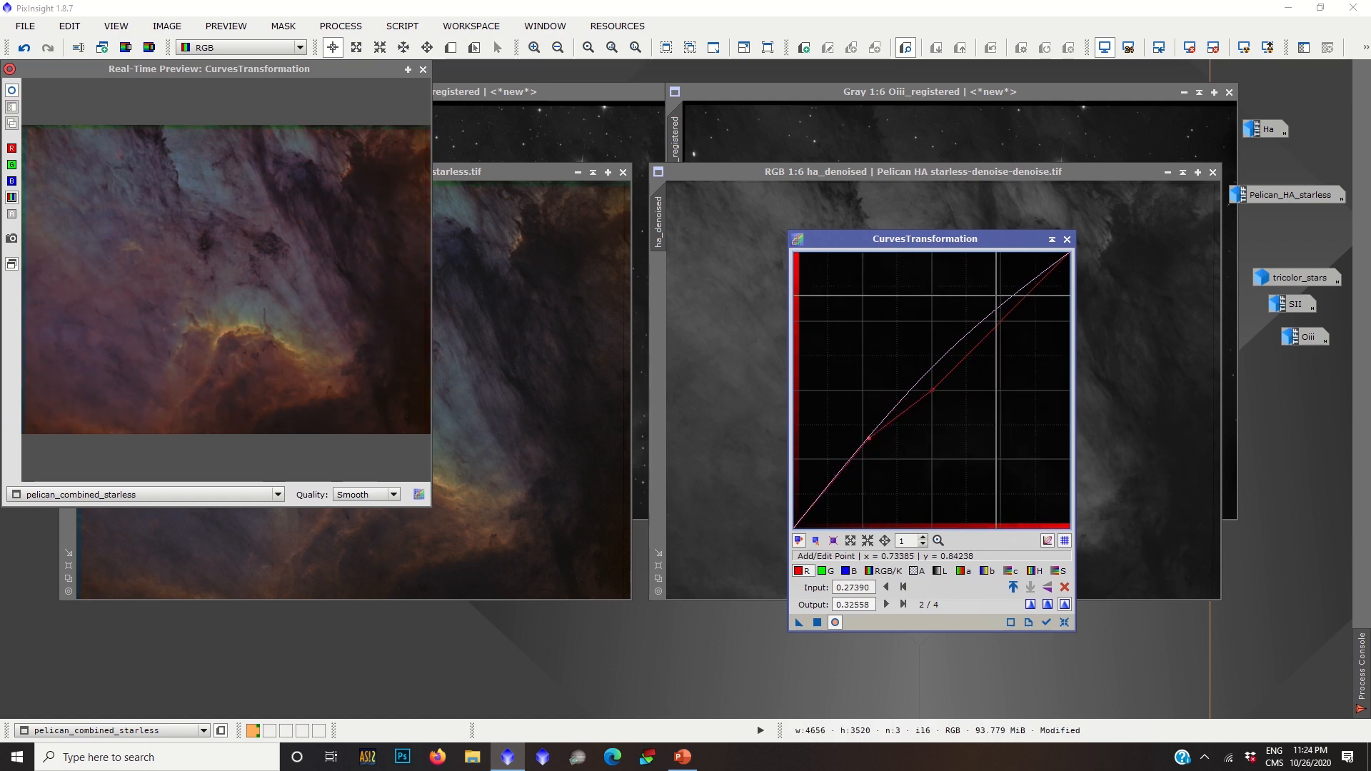
click(1064, 587)
click(1065, 587)
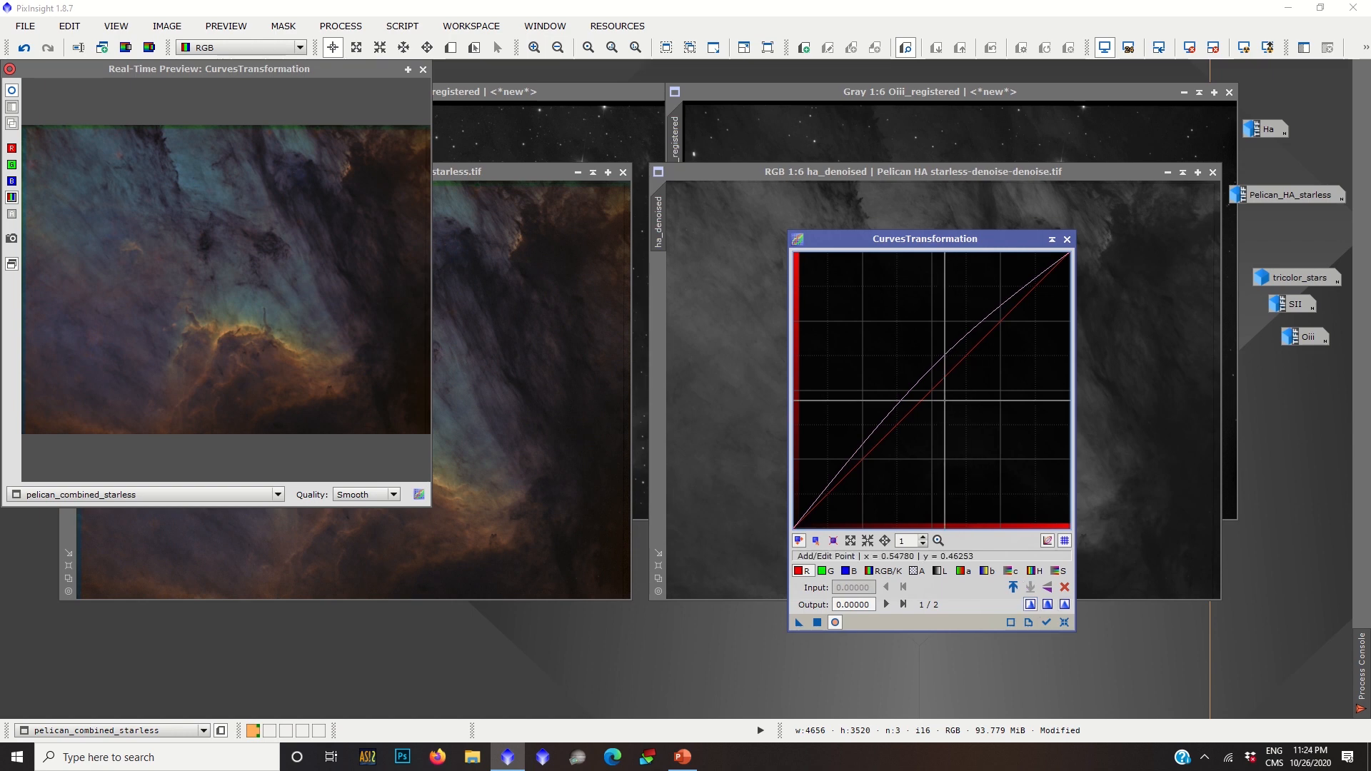
click(931, 392)
drag(857, 468, 852, 434)
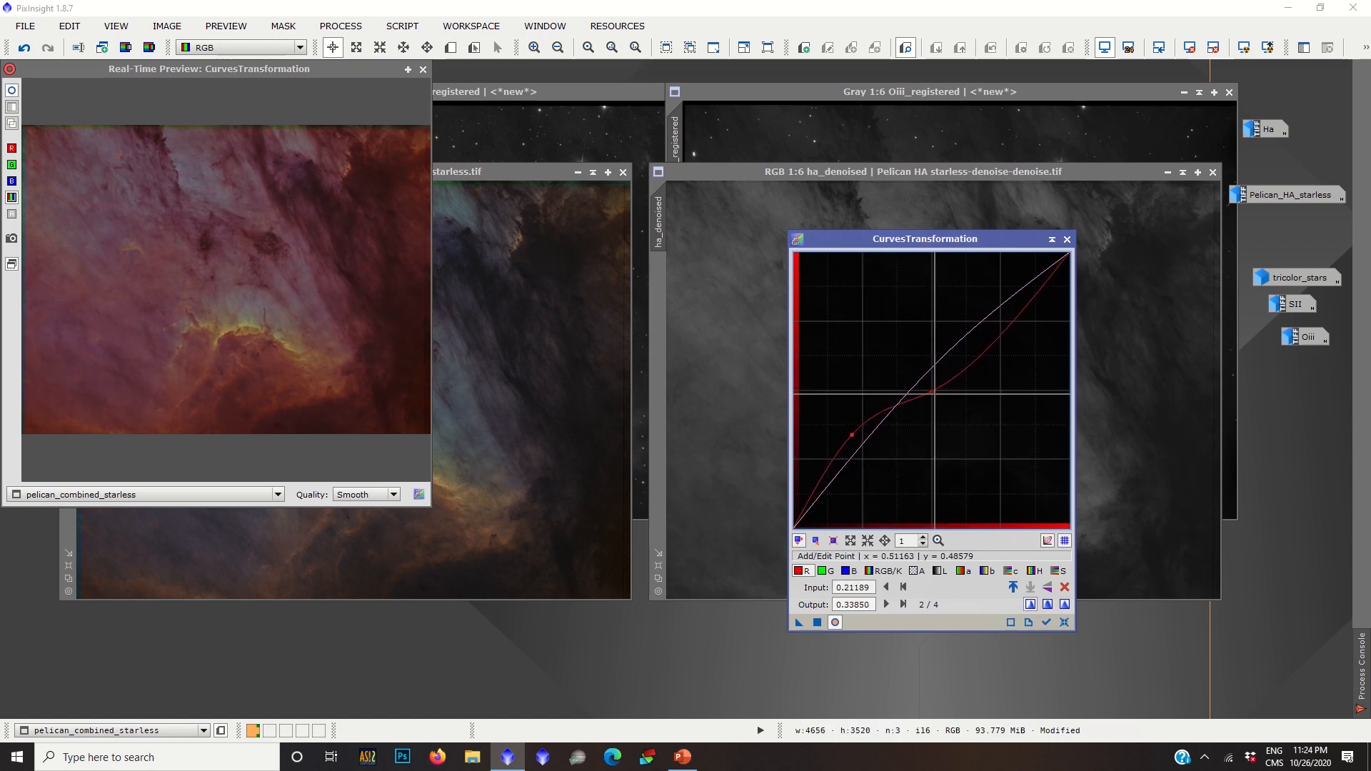
click(1065, 588)
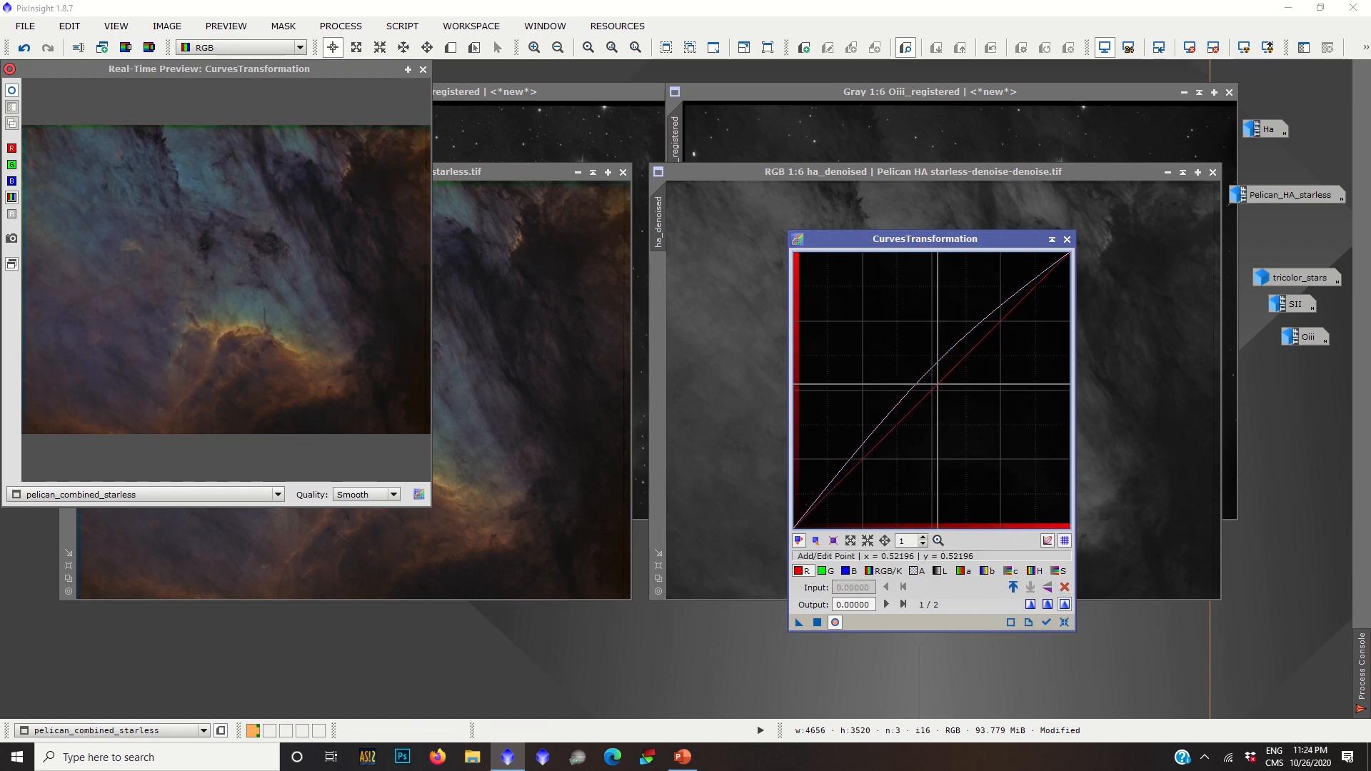
Anchor the red curve near its midpoint, lower it to about 0.191 at input 0.222 and raise it to about 0.762 at input 0.744.
click(933, 392)
click(857, 474)
drag(858, 473, 855, 475)
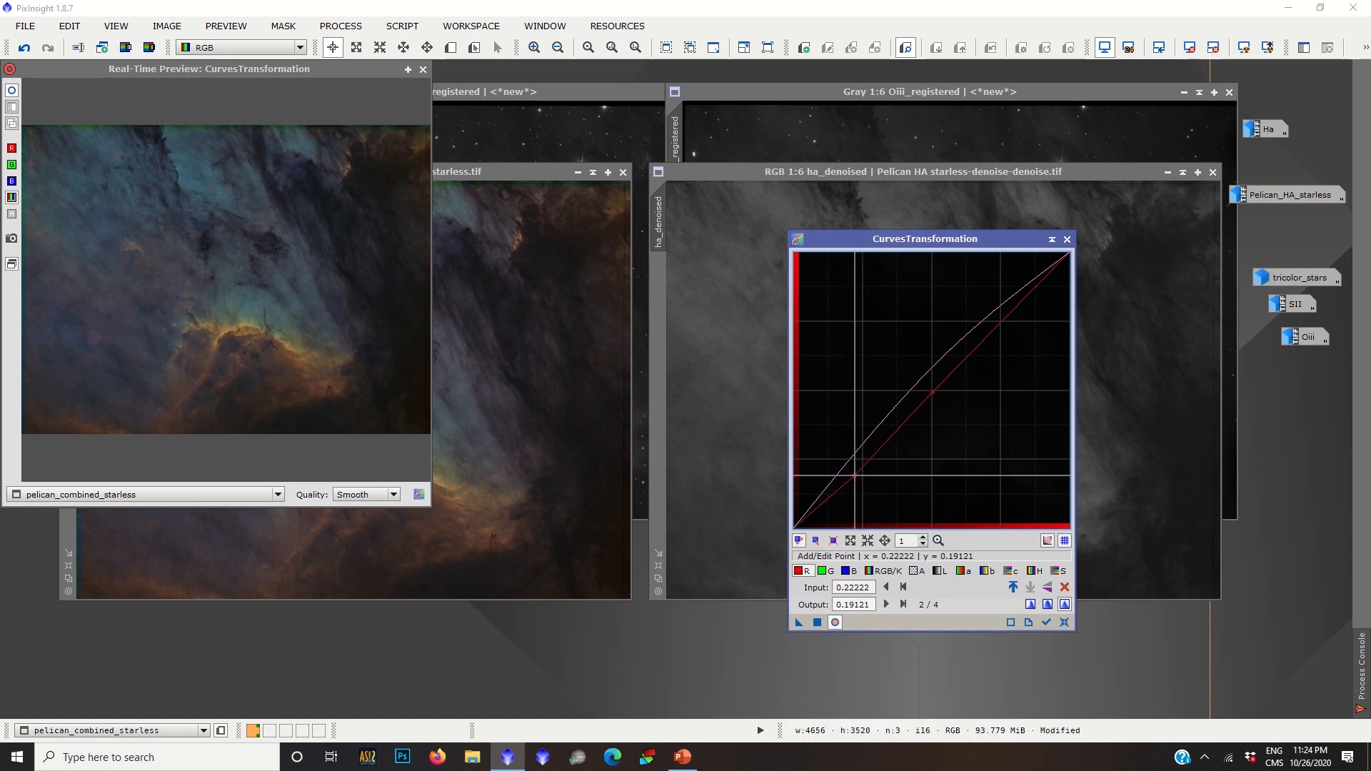
click(994, 312)
drag(994, 312, 999, 318)
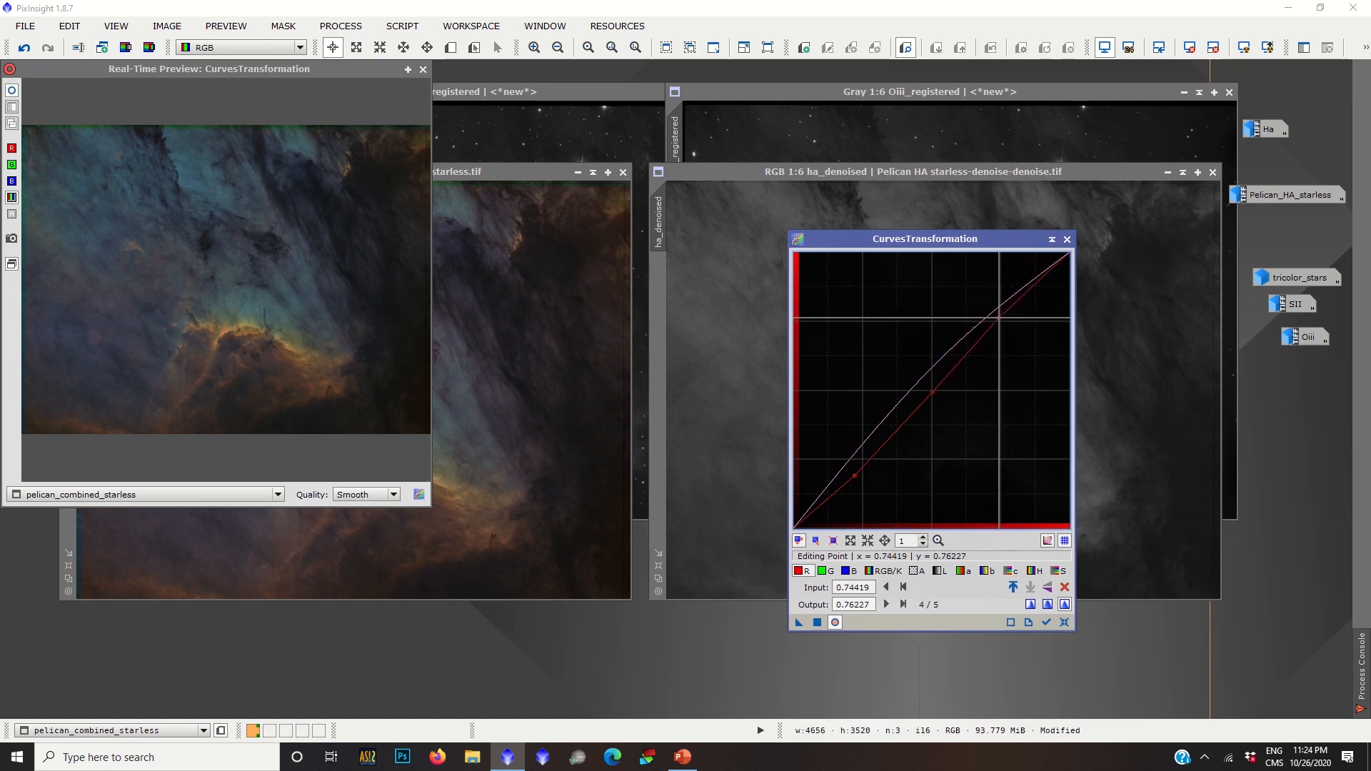
Raise the blue curve to about 0.212 at input 0.194 and about 0.698 at input 0.568.
click(845, 571)
drag(847, 477, 845, 472)
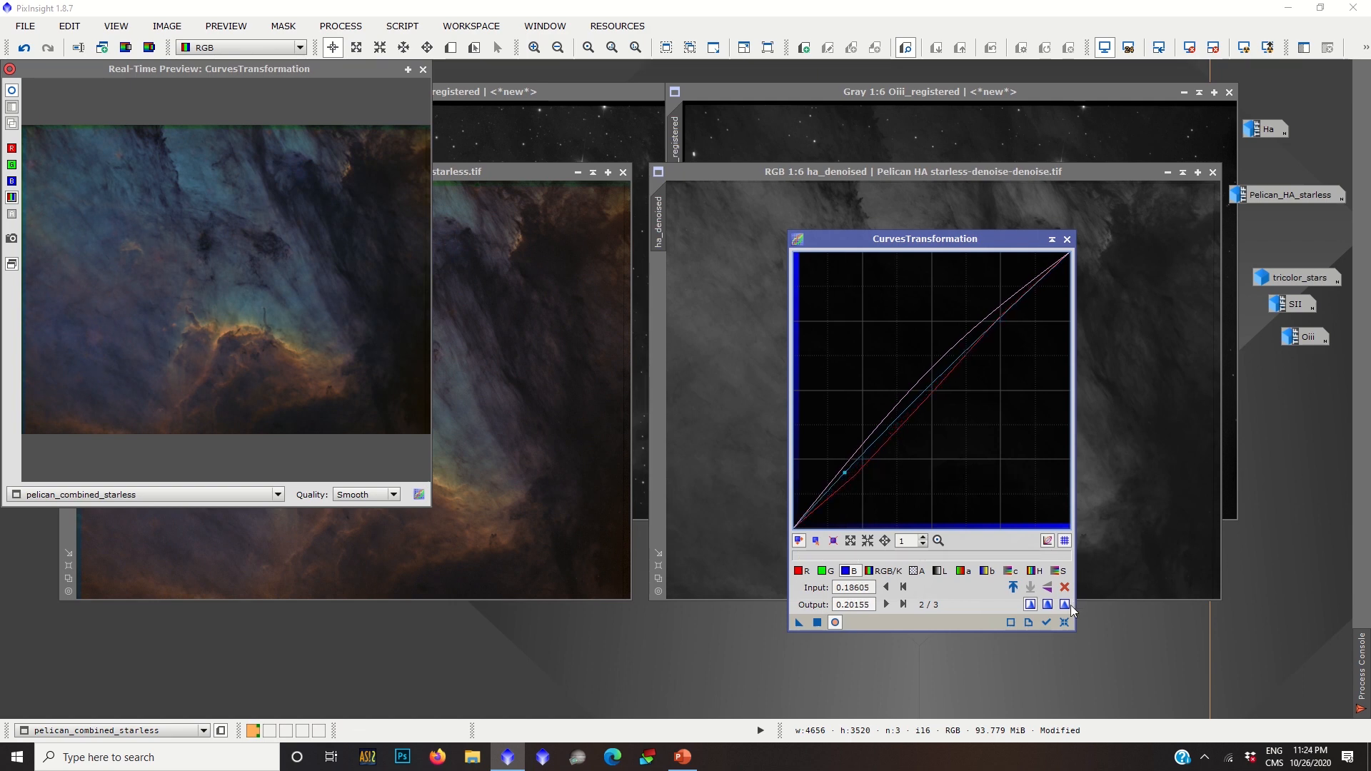
click(947, 342)
drag(947, 343, 951, 335)
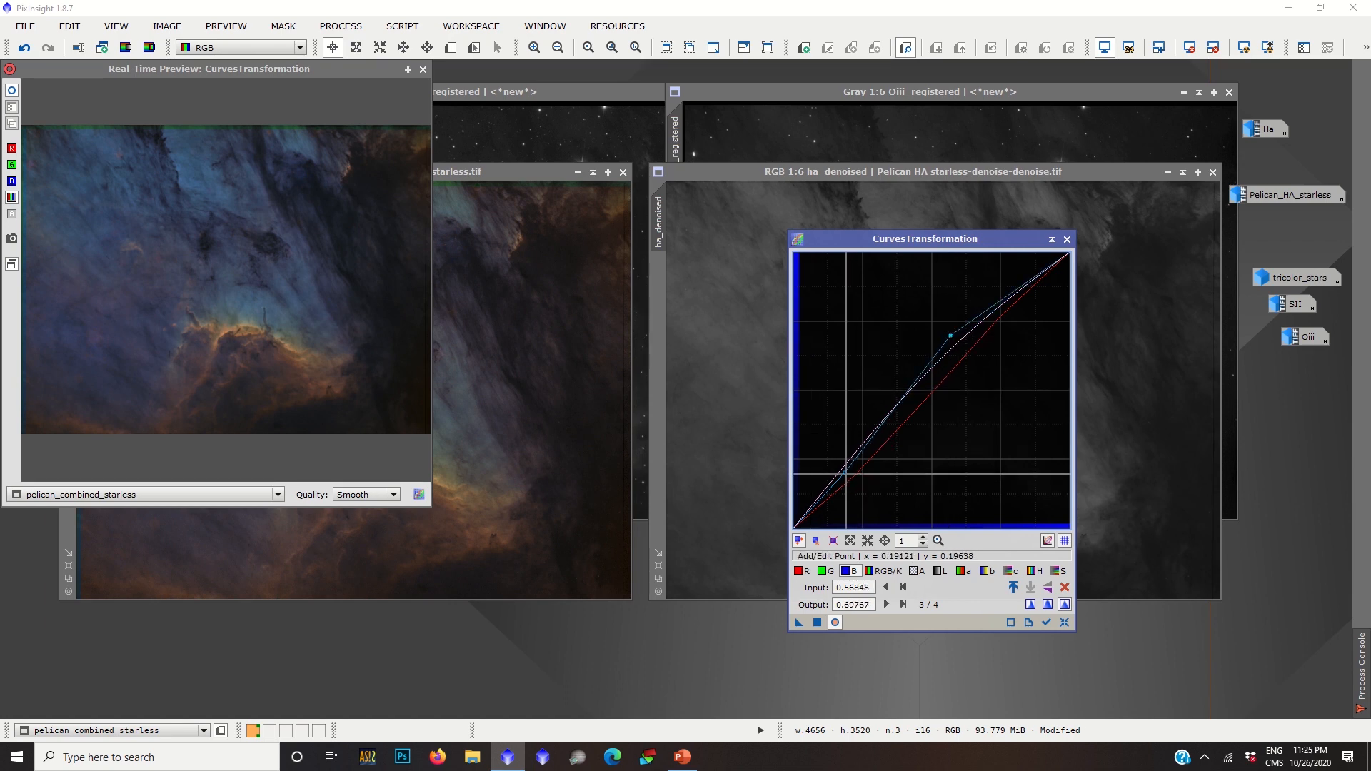
drag(845, 472, 847, 470)
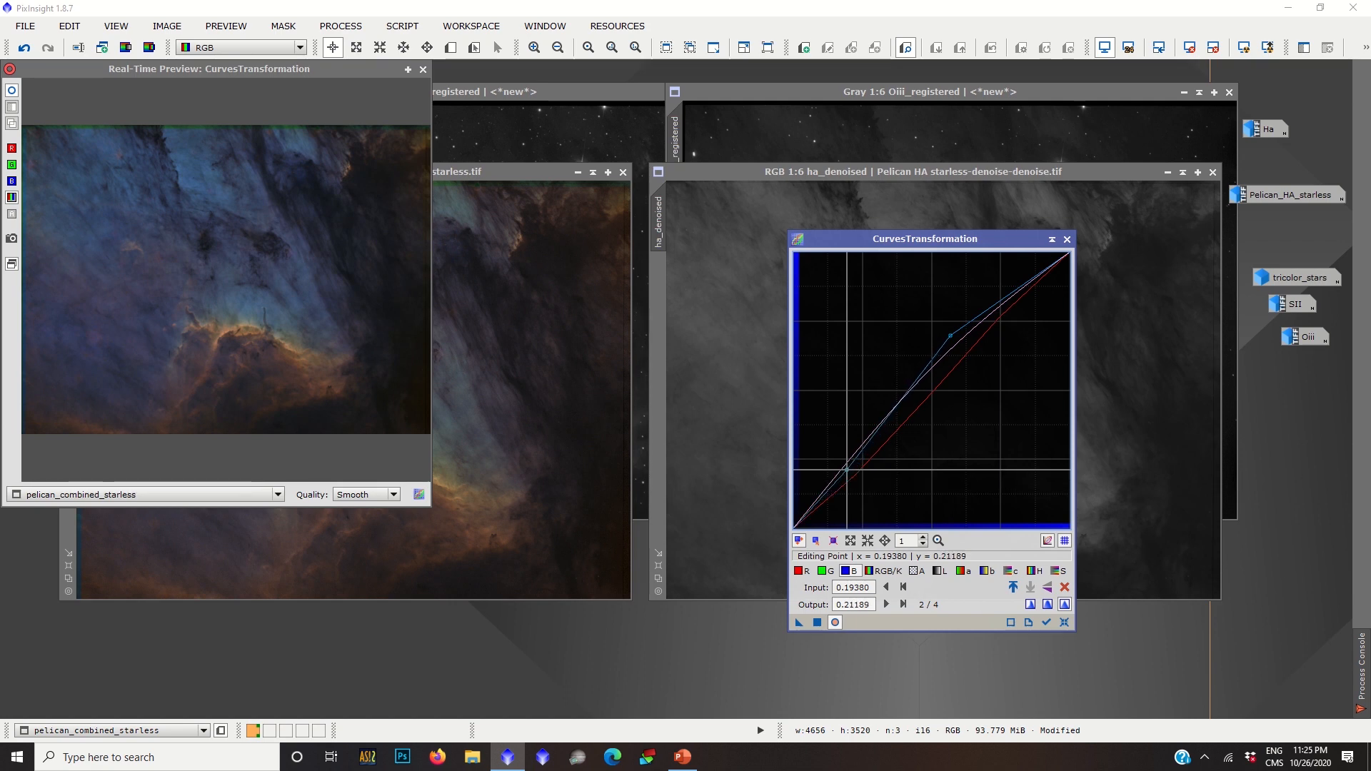
Set green curve points at about 0.752/0.798 and 0.248/0.253, apply the curves to pelican_combined_starless and close the preview.
click(823, 572)
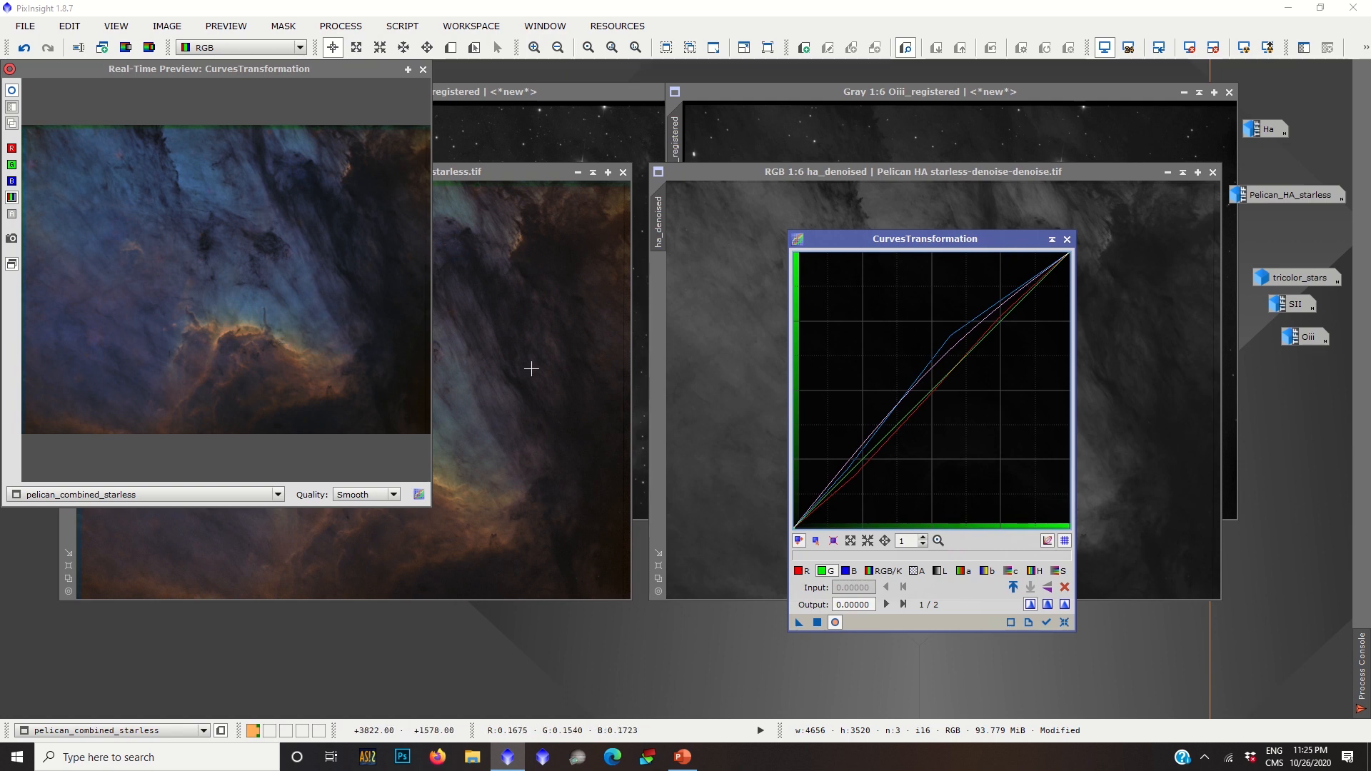
click(1002, 313)
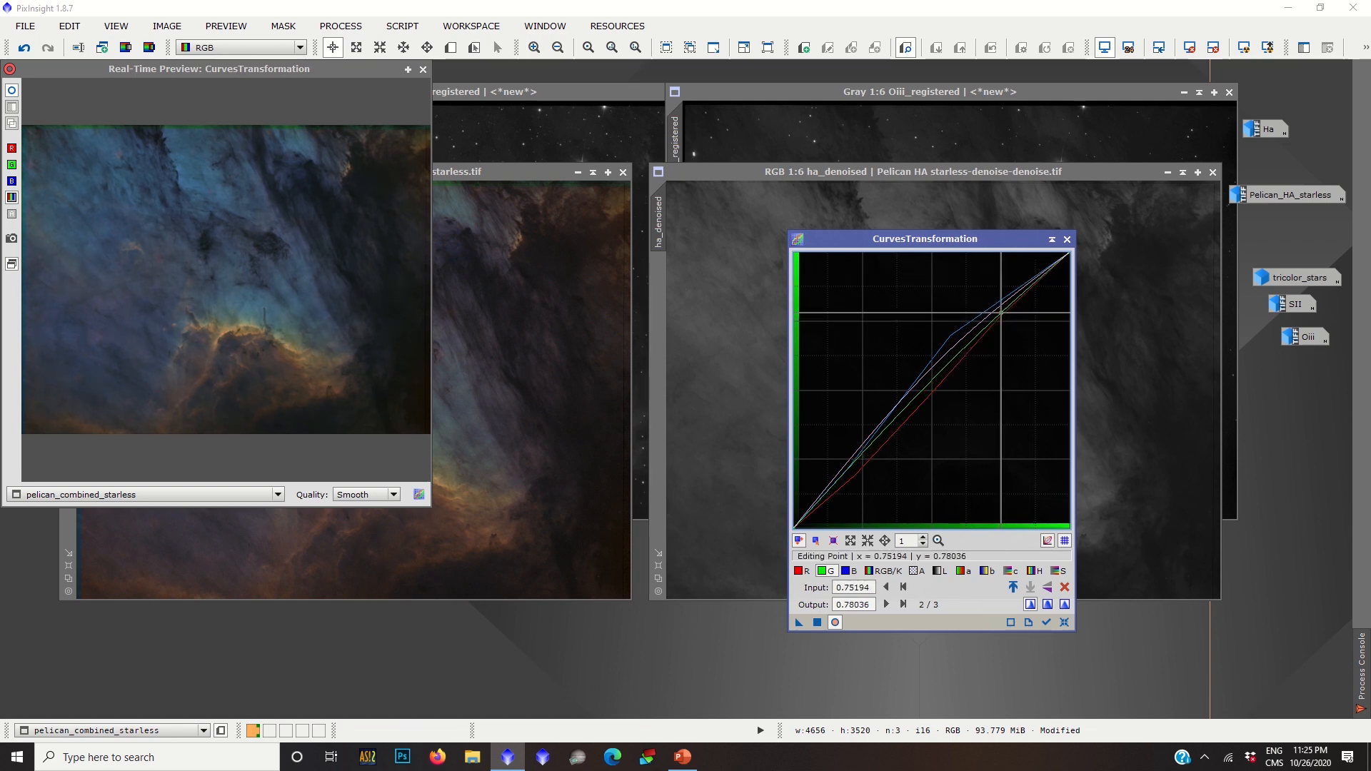
drag(1001, 313, 1002, 308)
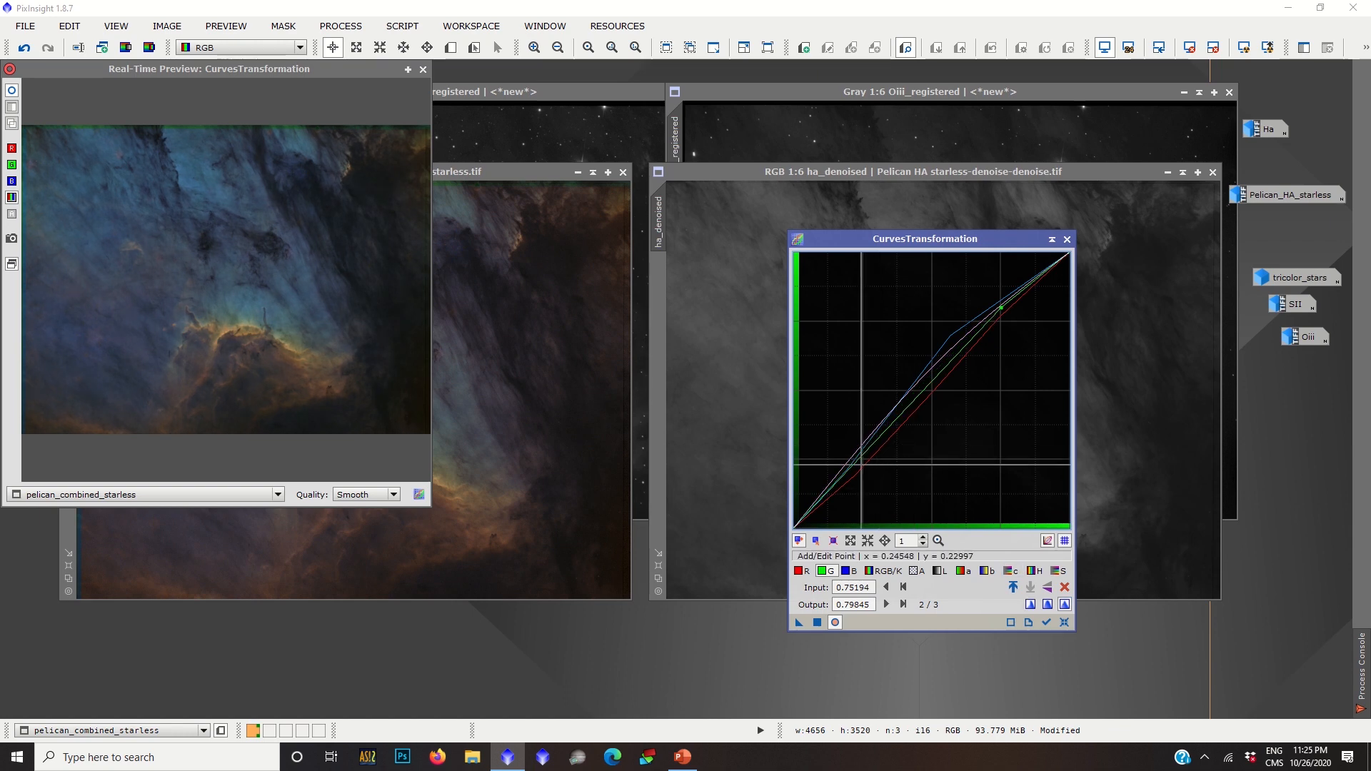
click(863, 459)
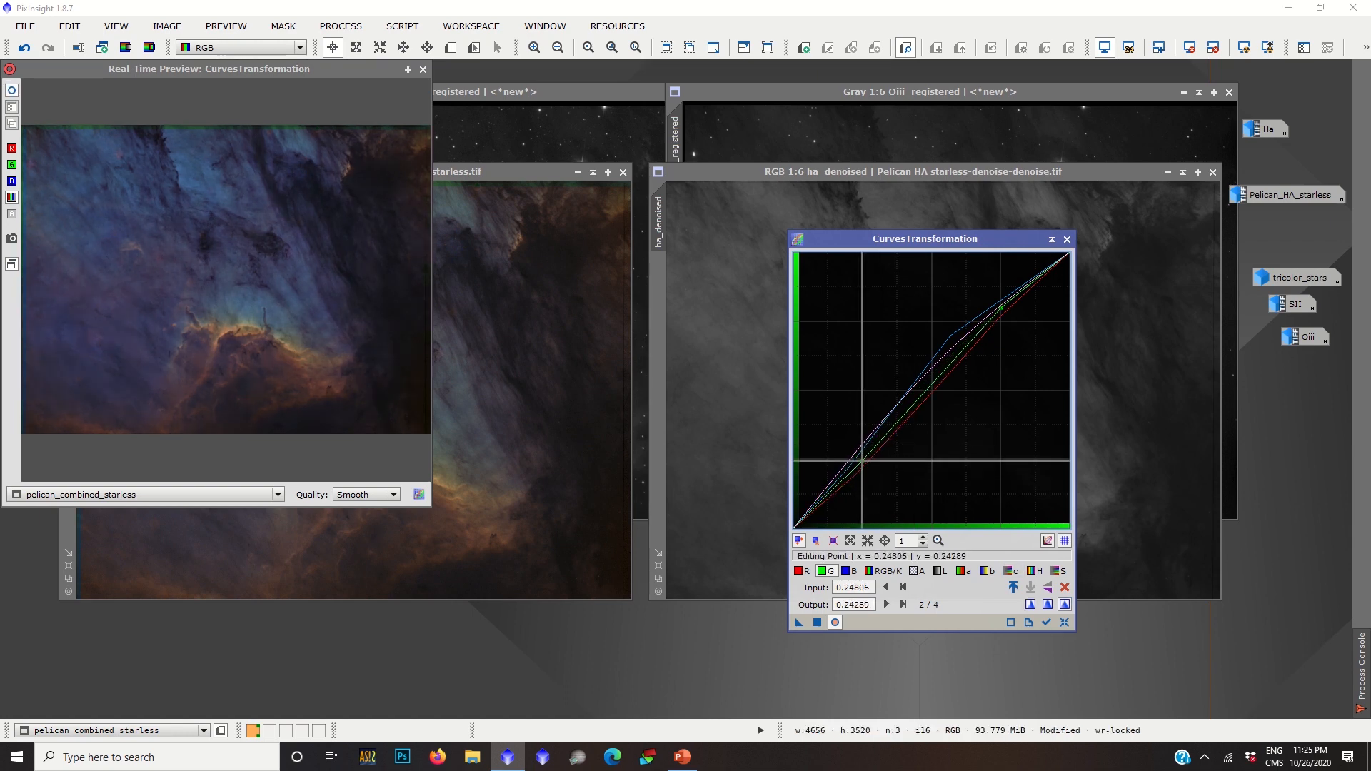
drag(863, 459, 863, 458)
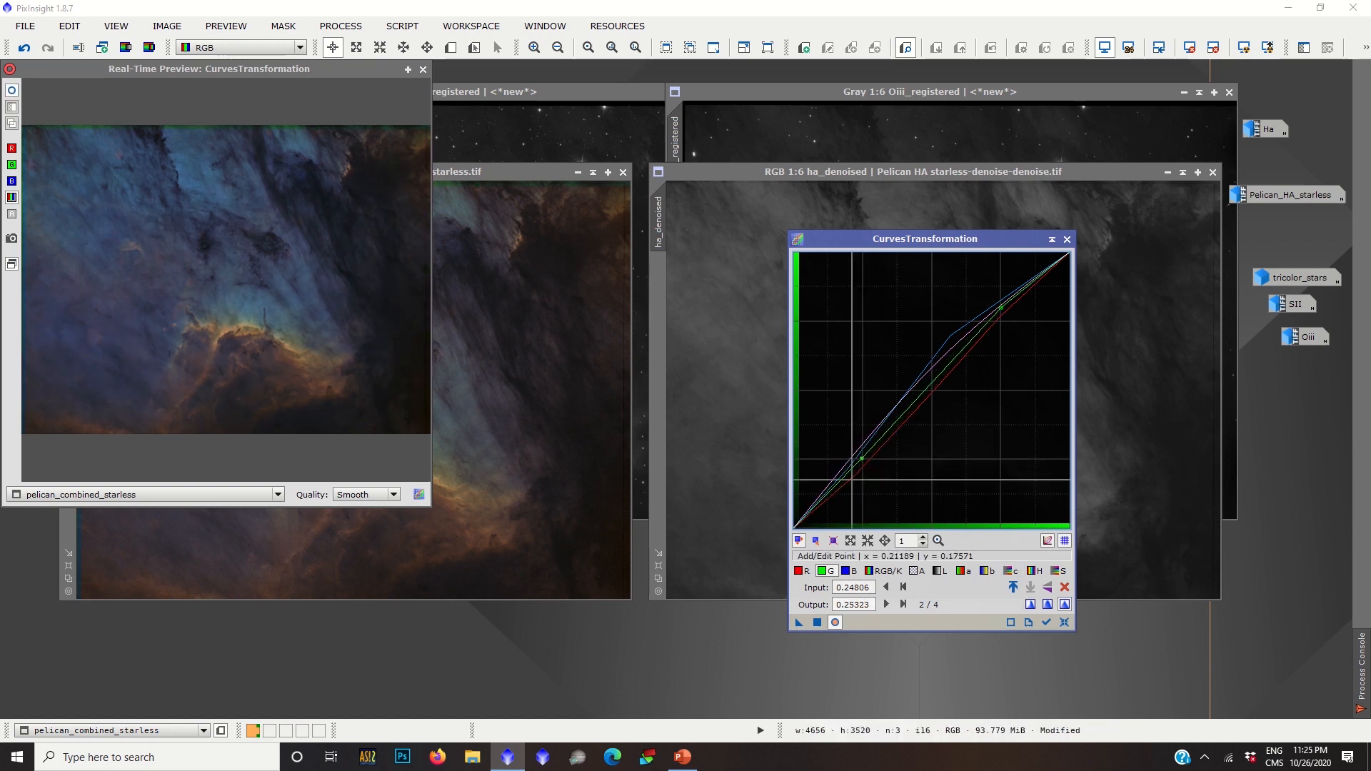
click(818, 623)
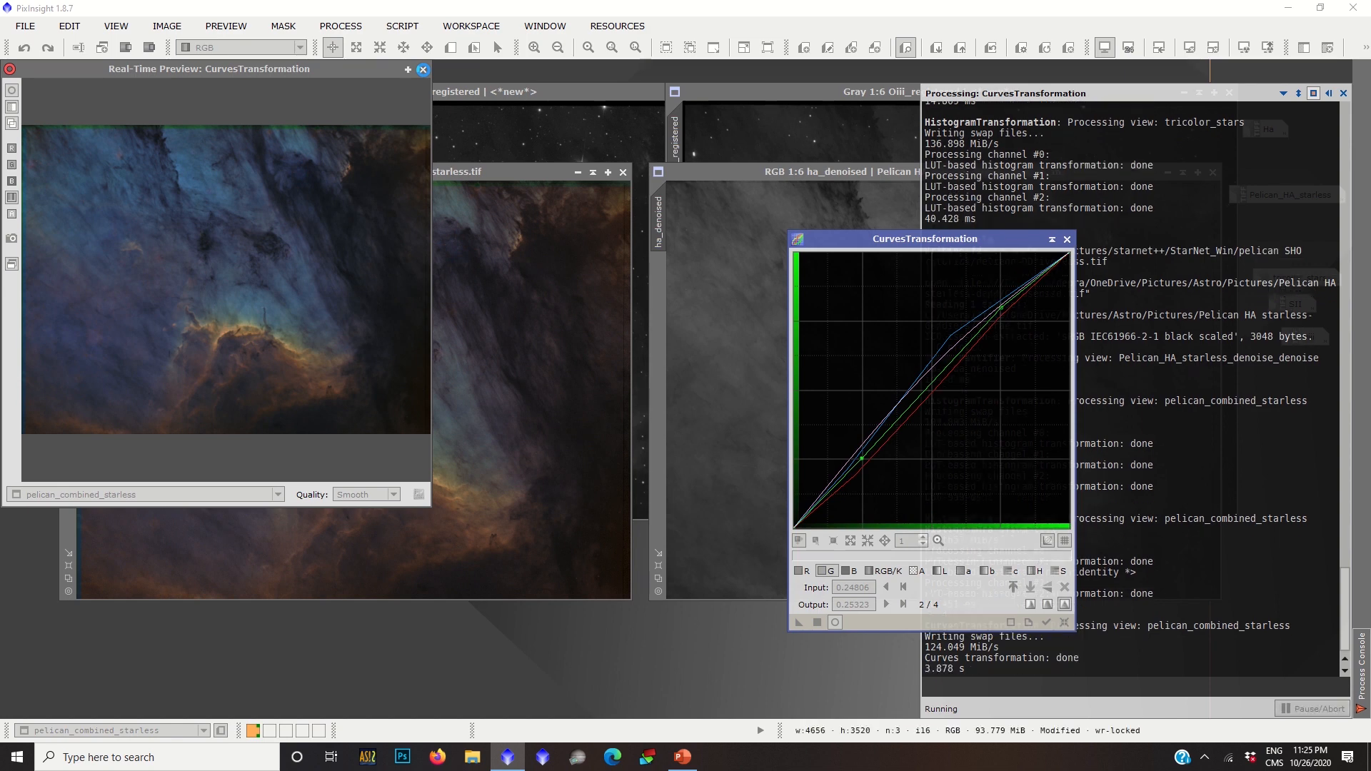
click(423, 70)
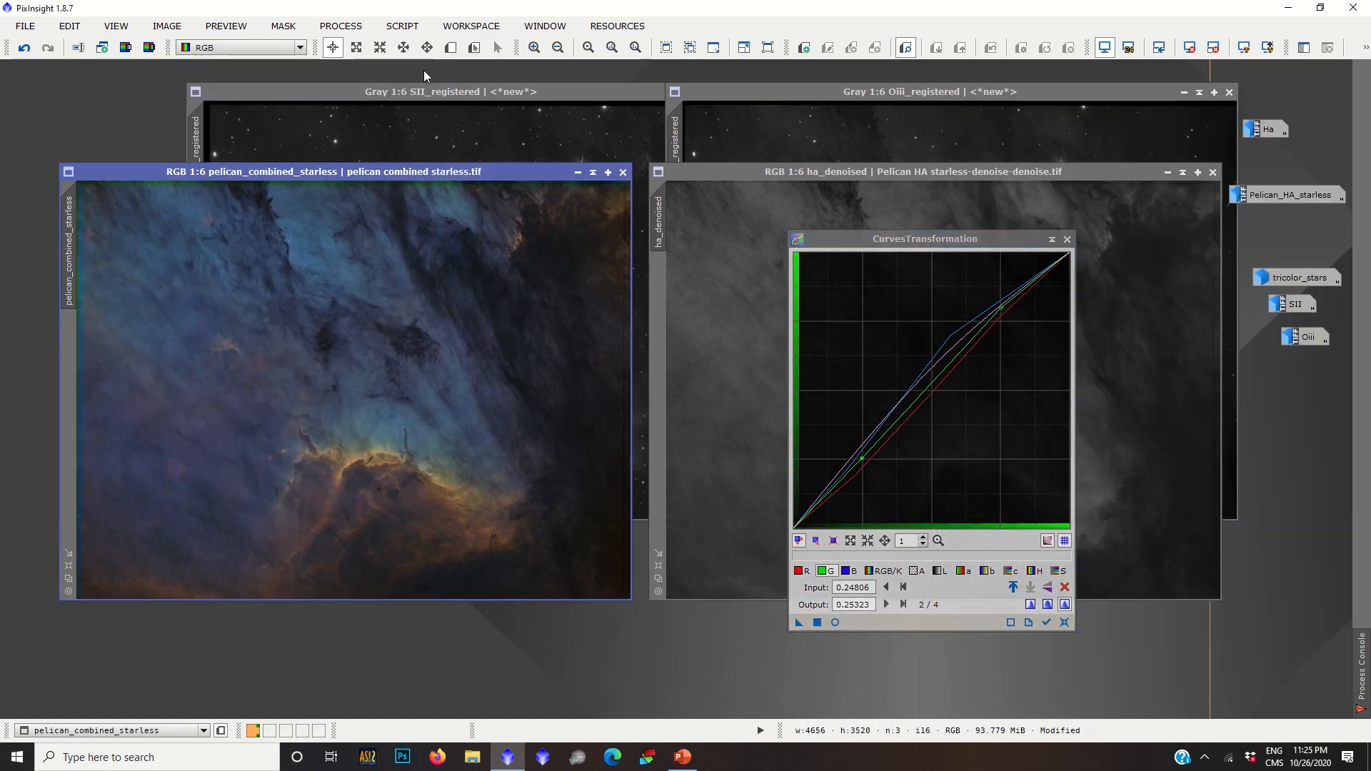
Move the pelican_combined_starless and CurvesTransformation windows apart and examine the nebula's bright ridge at closer zoom.
drag(427, 173, 439, 151)
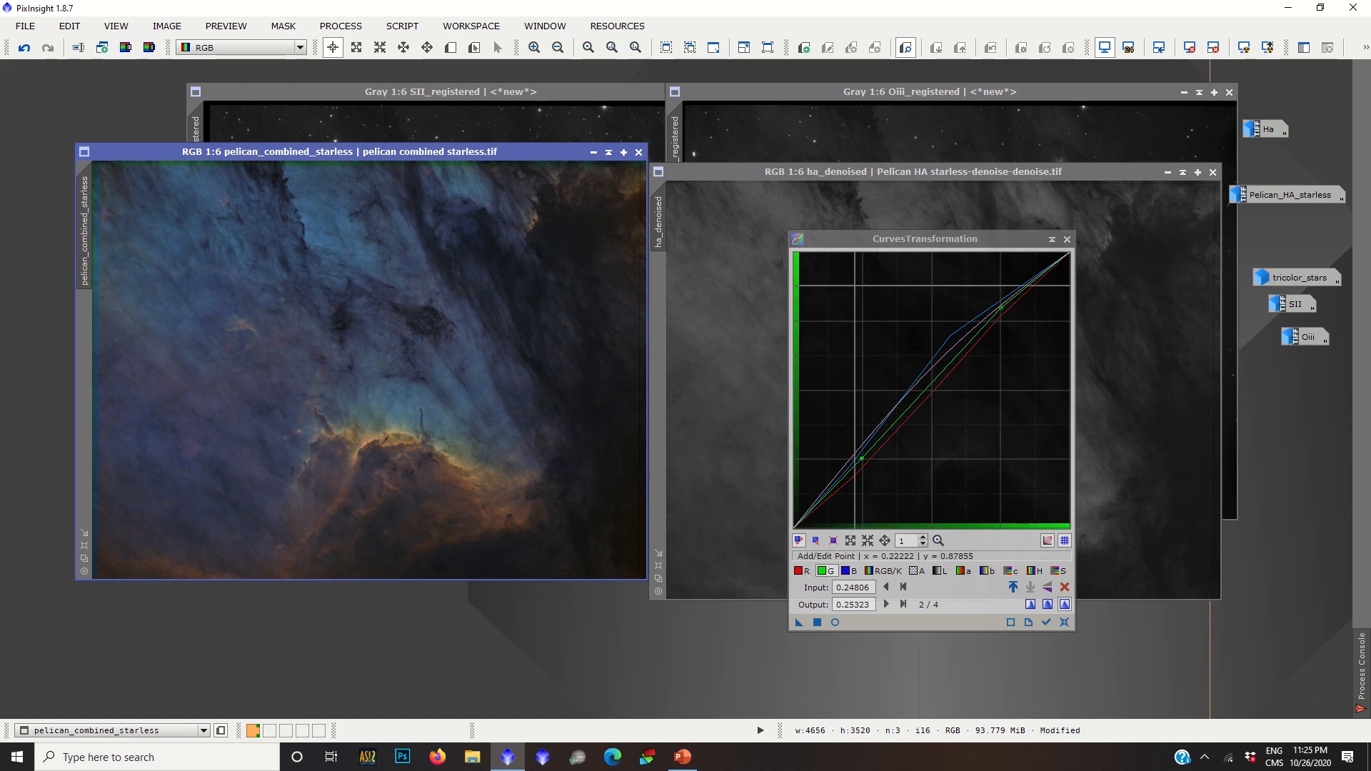
drag(935, 242, 974, 189)
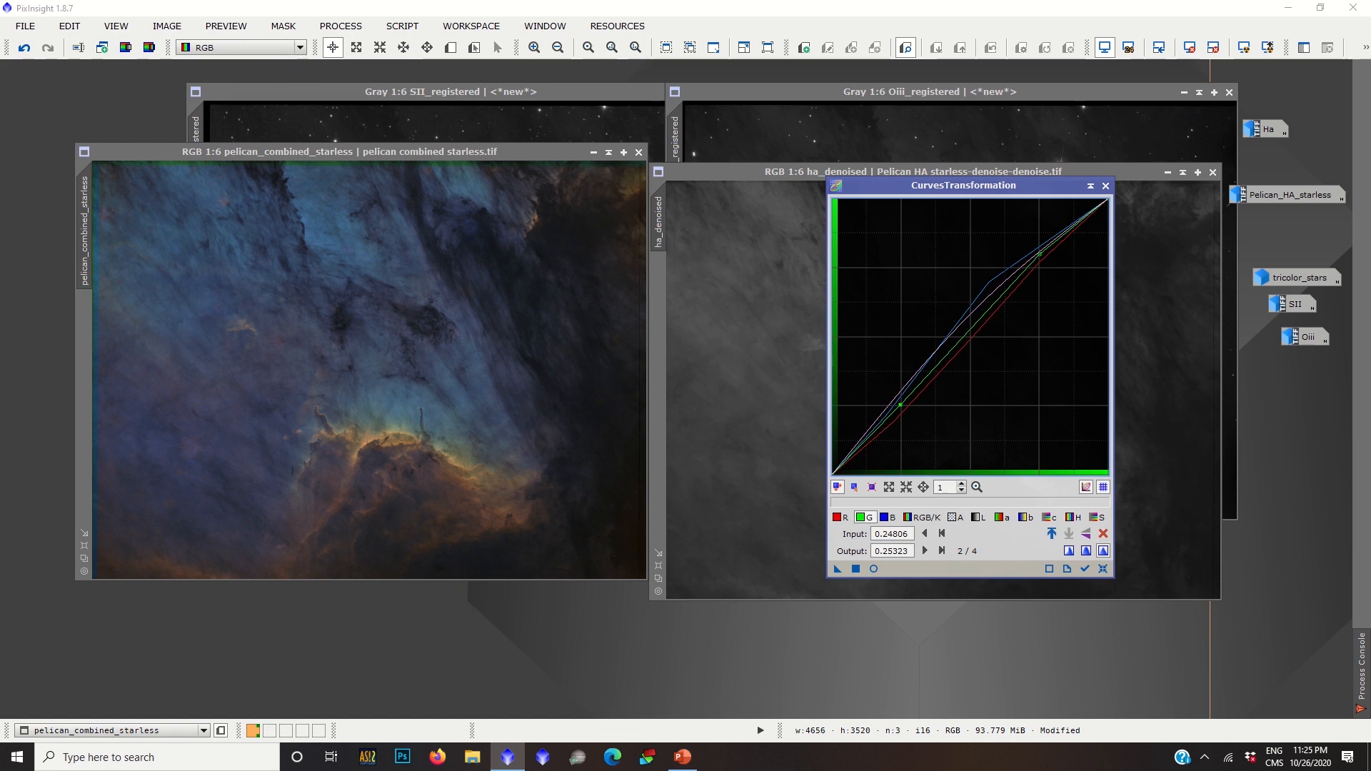
click(385, 444)
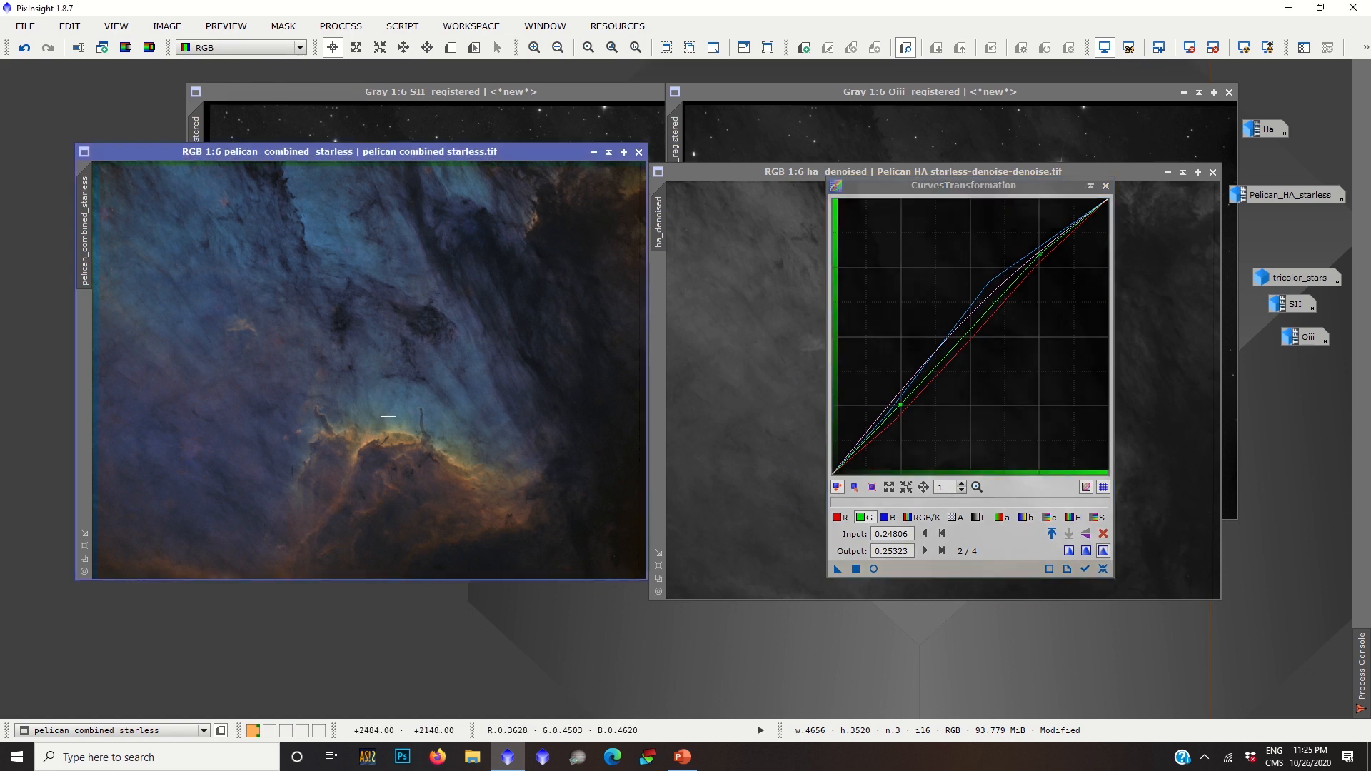
scroll(387, 415, up, 2)
scroll(340, 383, up, 2)
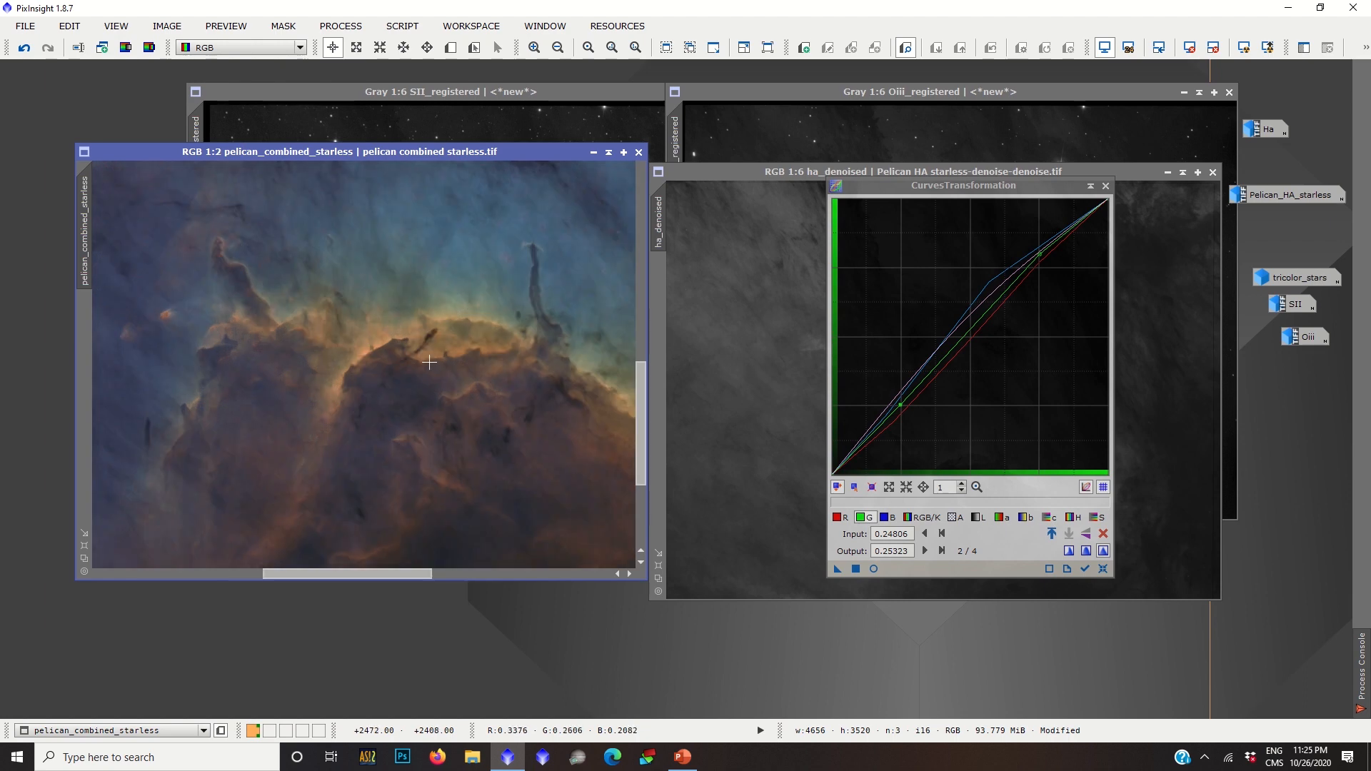
scroll(429, 362, down, 2)
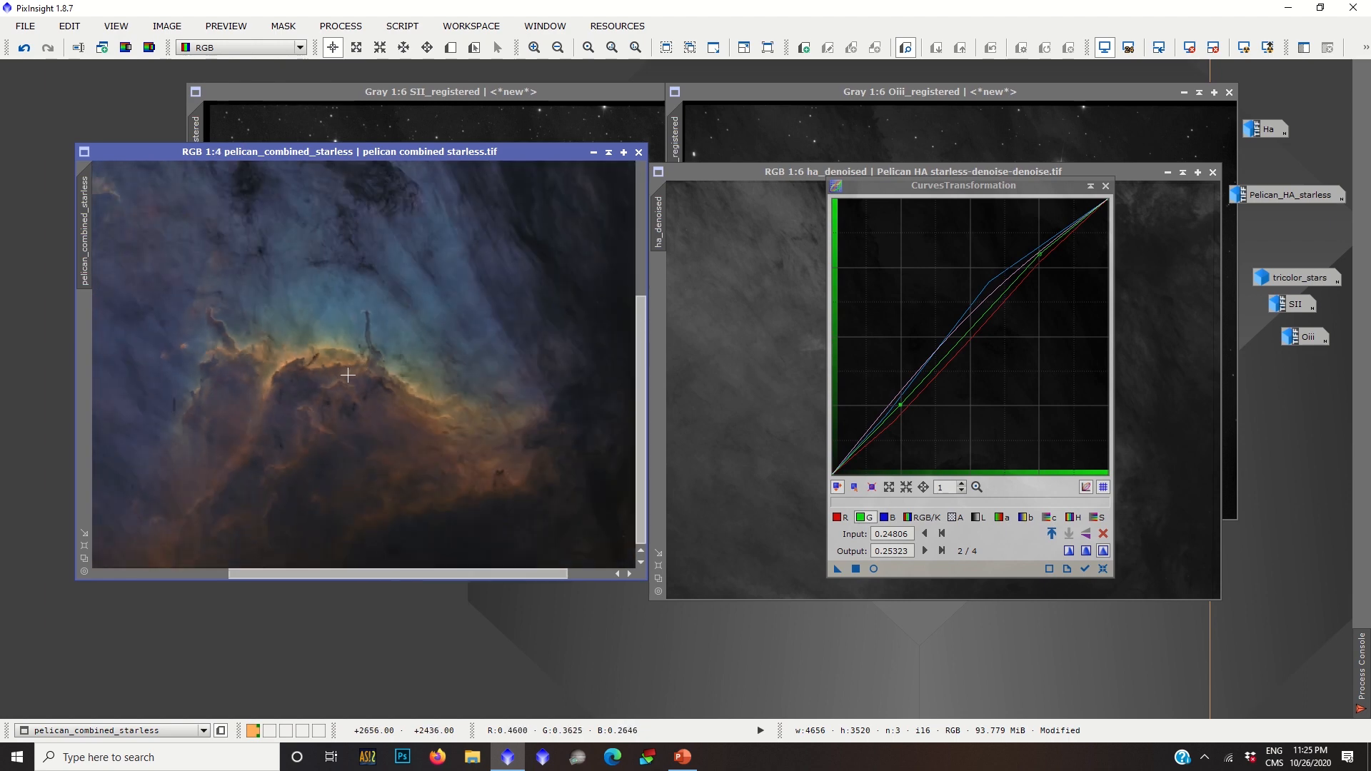
scroll(348, 375, down, 2)
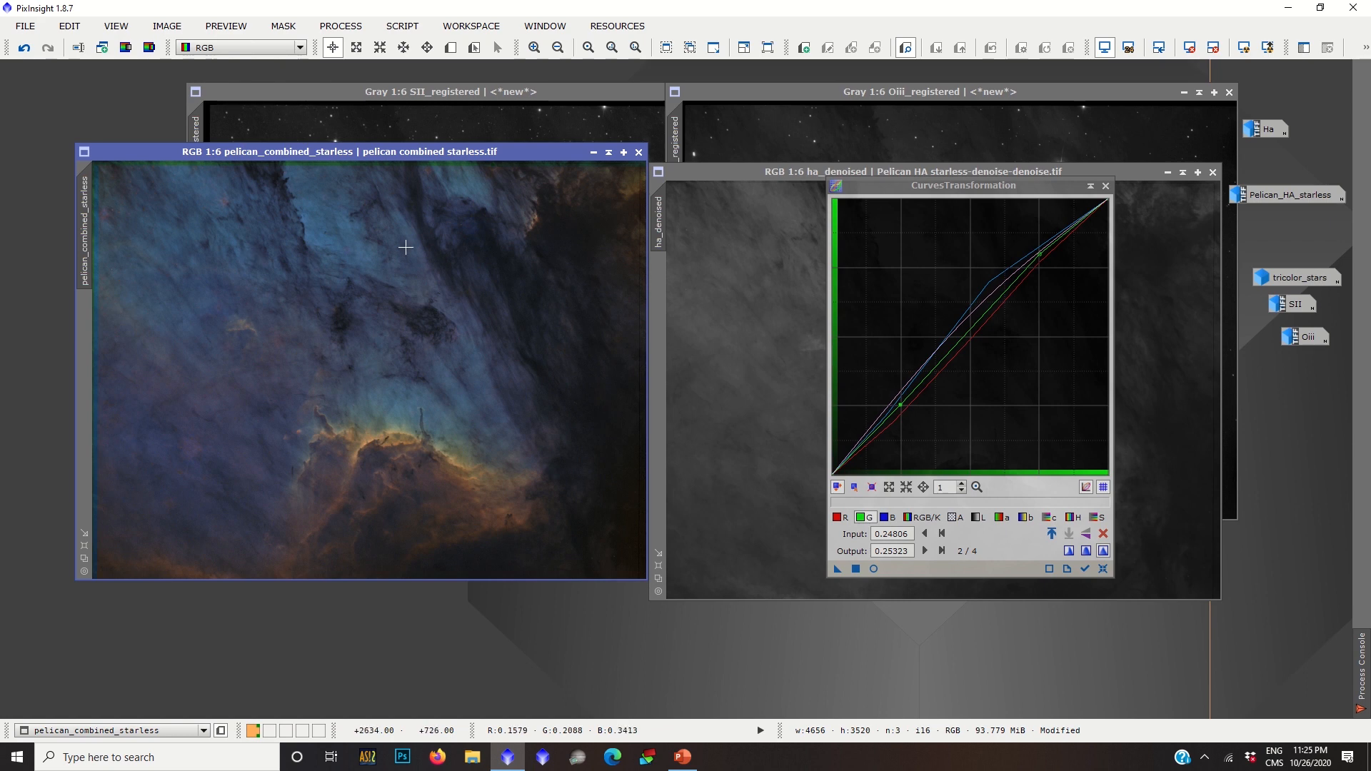
Reset the curves, slightly raise mid-range saturation and the red curve to about 0.783 at input 0.749, checking them in the real-time preview.
click(873, 569)
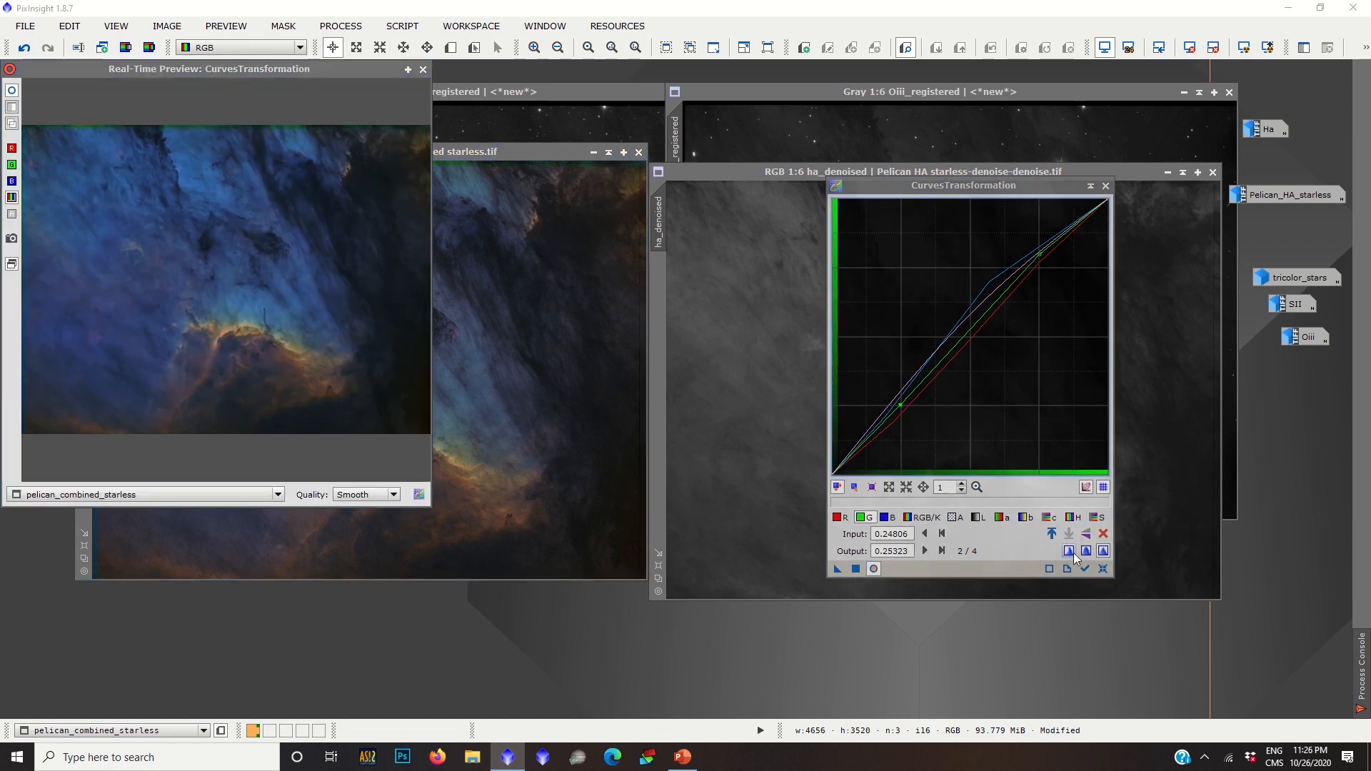
click(1104, 569)
click(1098, 517)
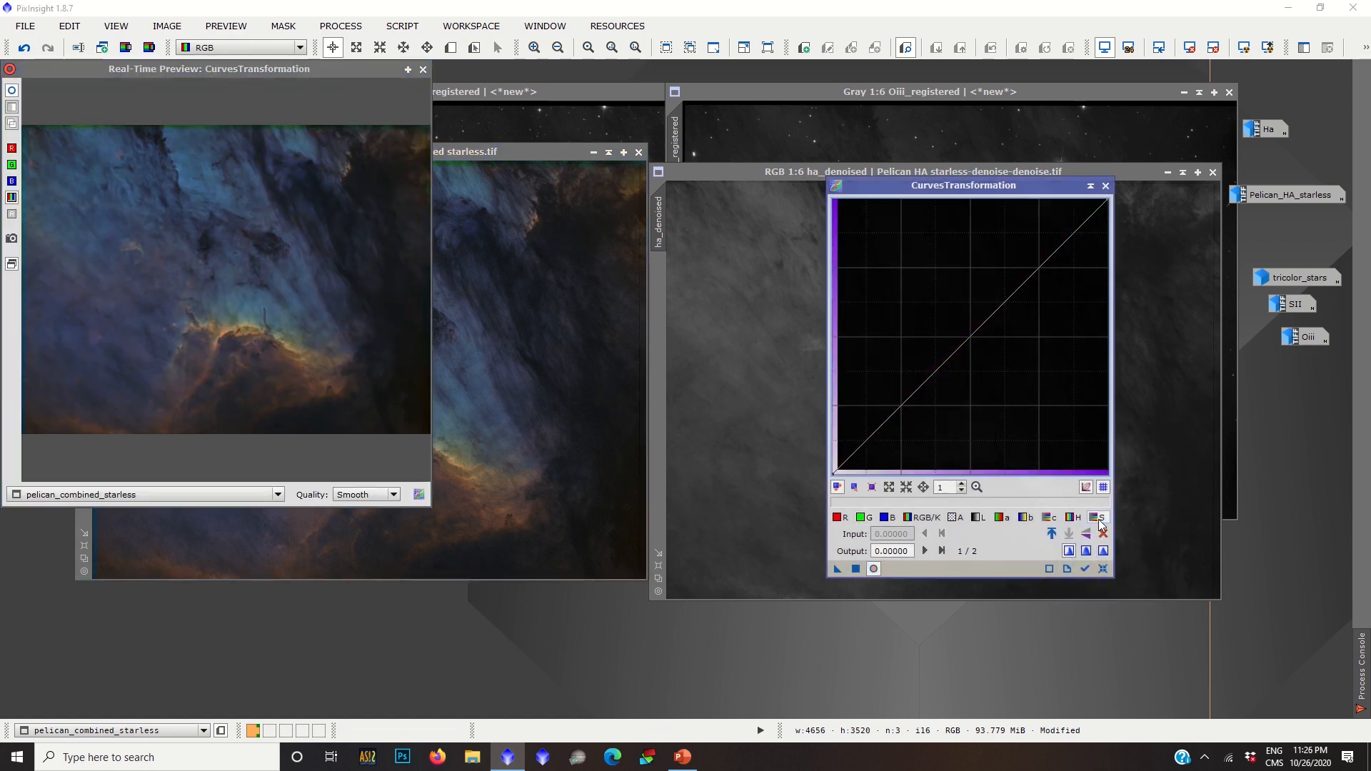
mouse_move(970, 336)
mouse_down()
mouse_move(969, 297)
mouse_move(973, 319)
mouse_up()
click(836, 517)
click(1039, 258)
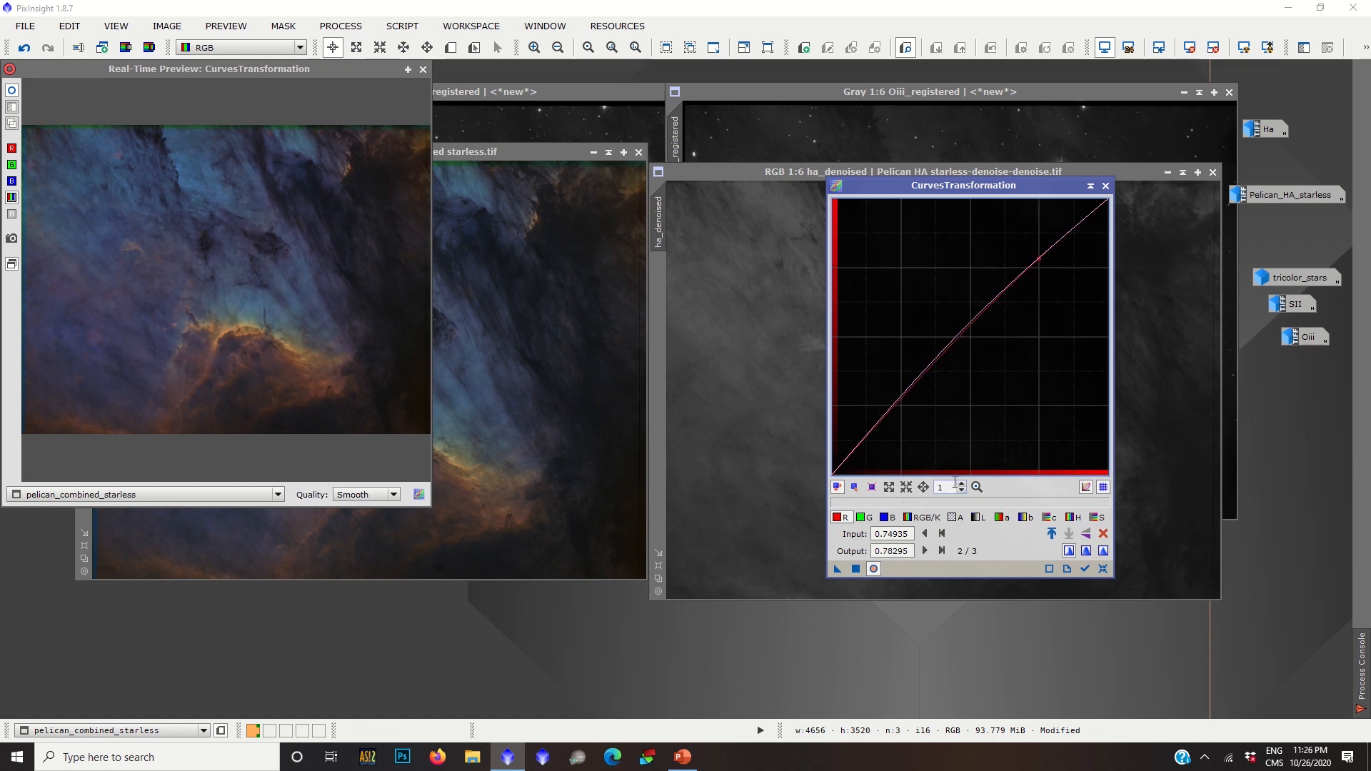
click(423, 69)
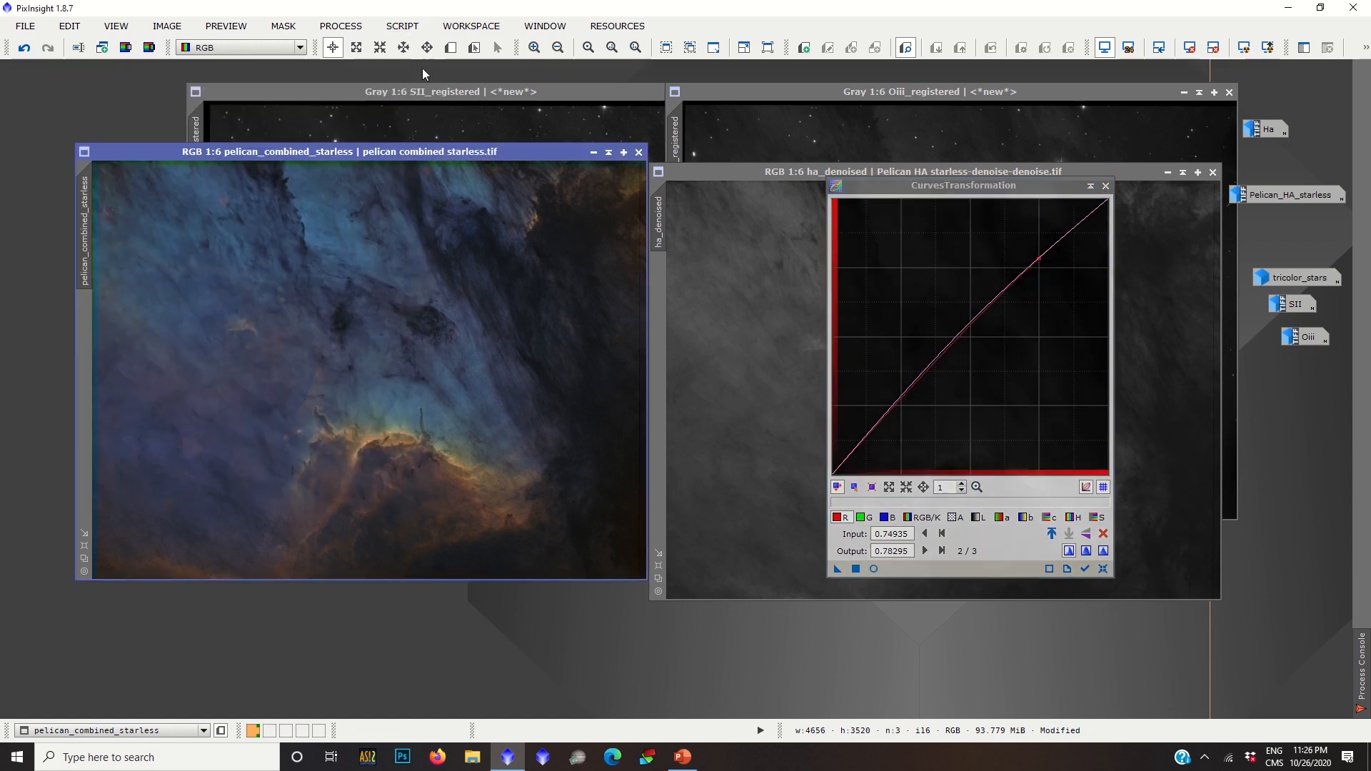
Apply the adjusted saturation and red curves to pelican_combined_starless and close CurvesTransformation.
click(856, 568)
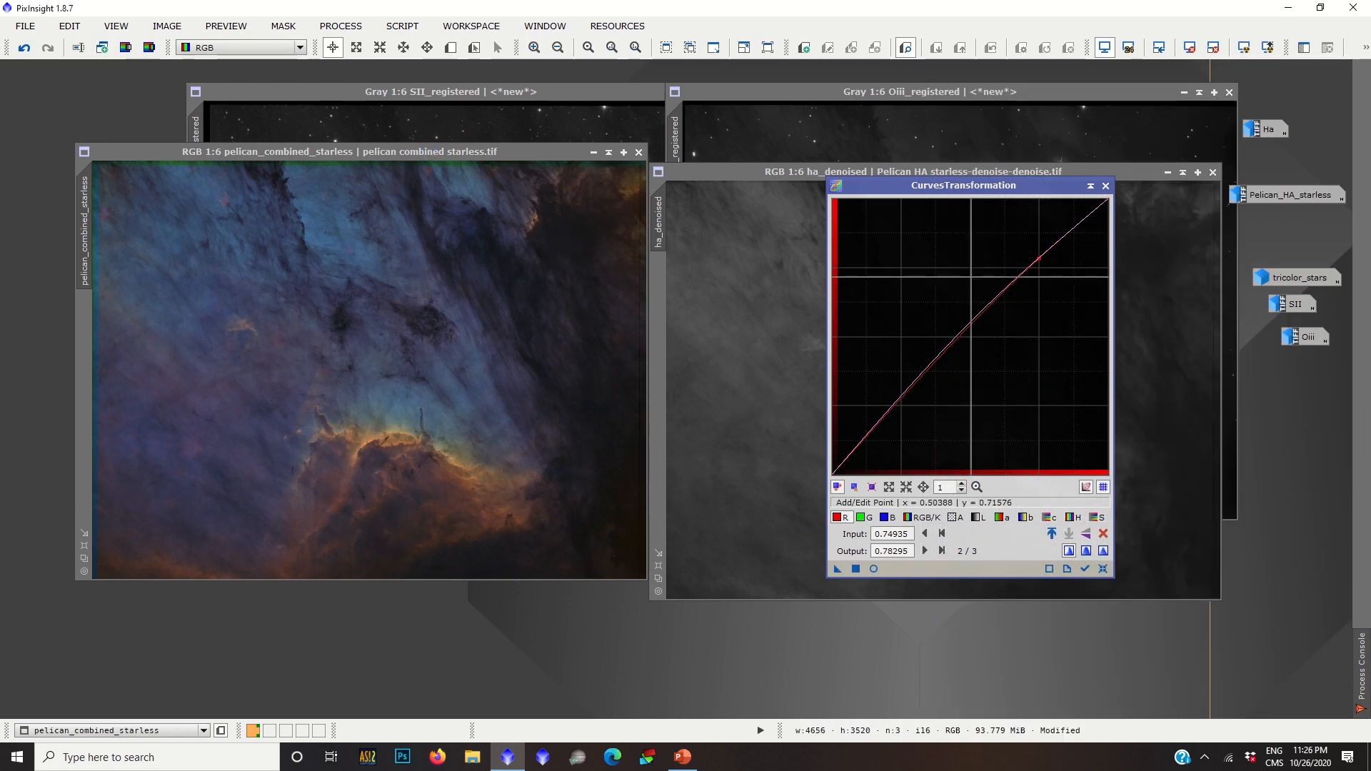
click(1105, 187)
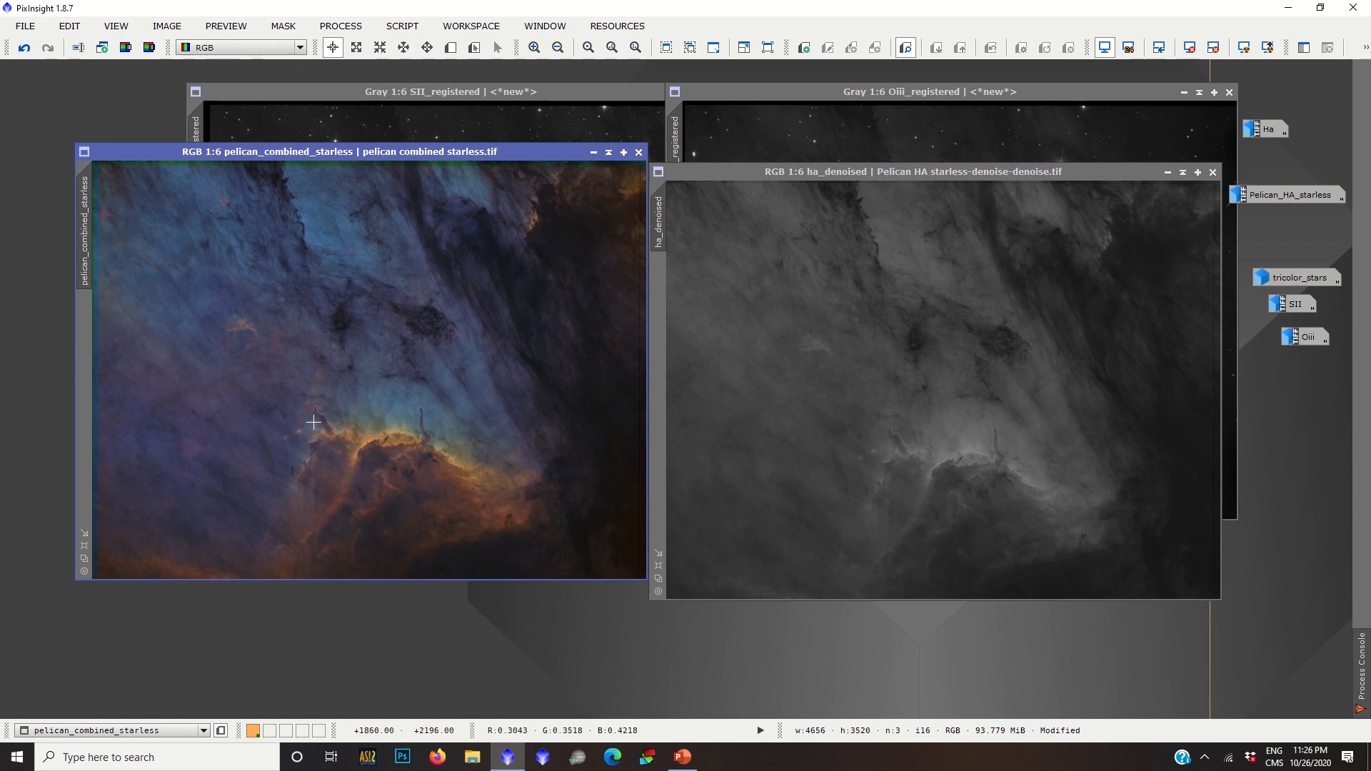
Examine the bright ridge and surrounding nebulosity of pelican_combined_starless at several zoom levels, shifting its window clear of ha_denoised.
scroll(313, 422, up, 2)
scroll(430, 335, up, 2)
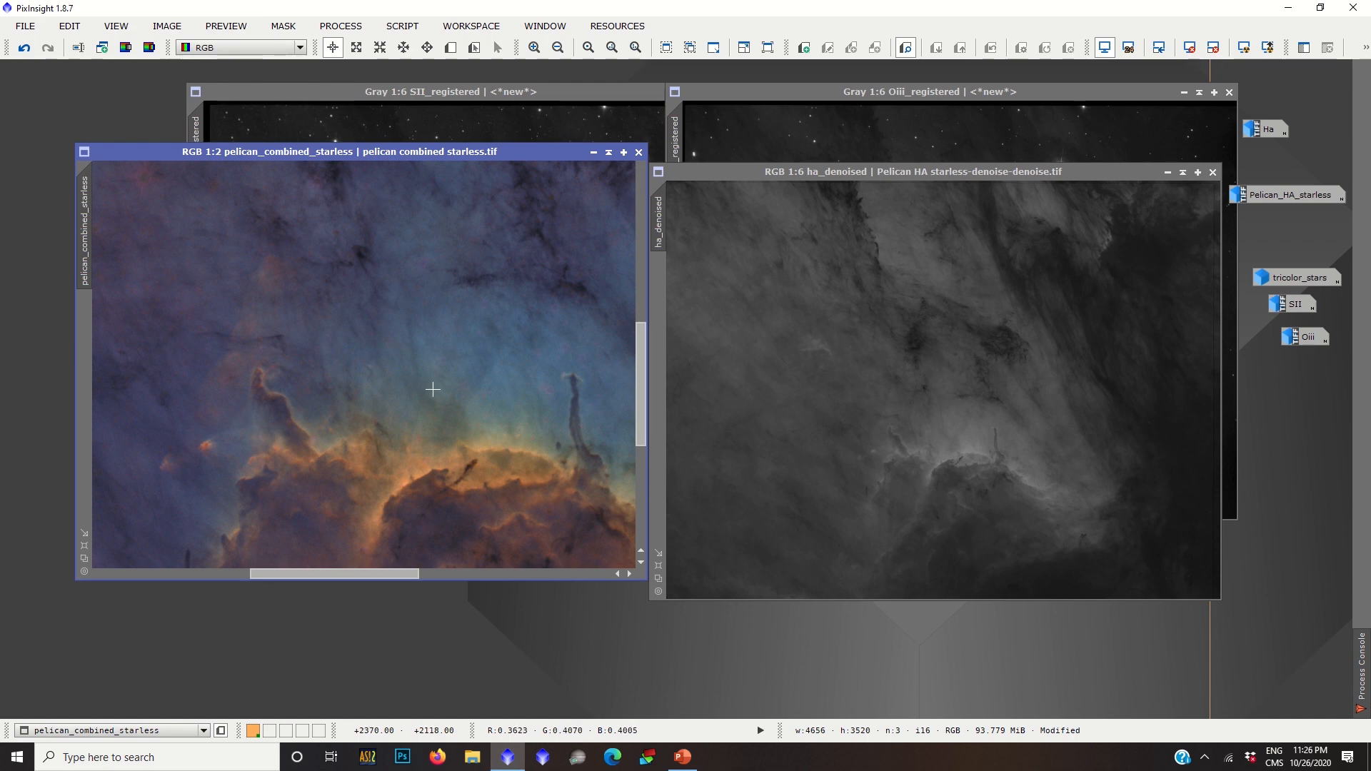
scroll(433, 389, down, 1)
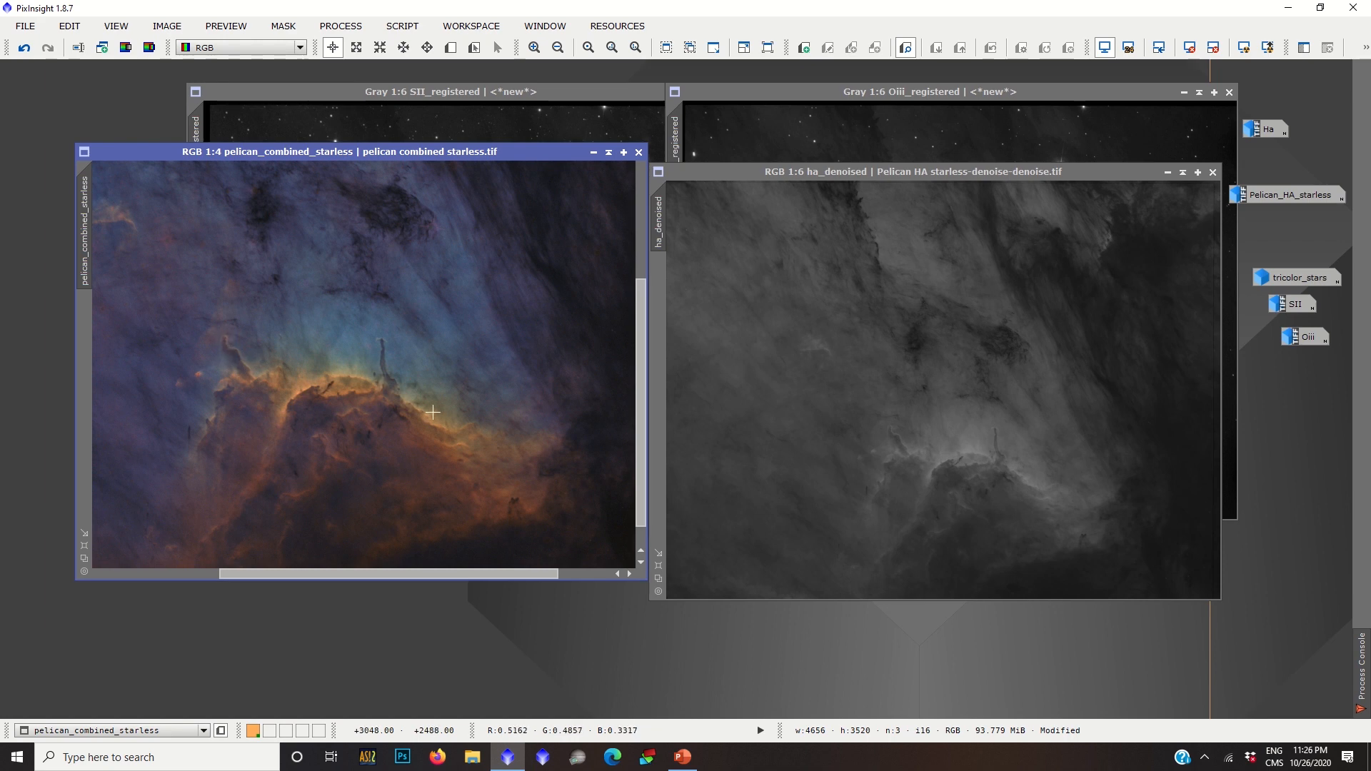
scroll(416, 227, down, 1)
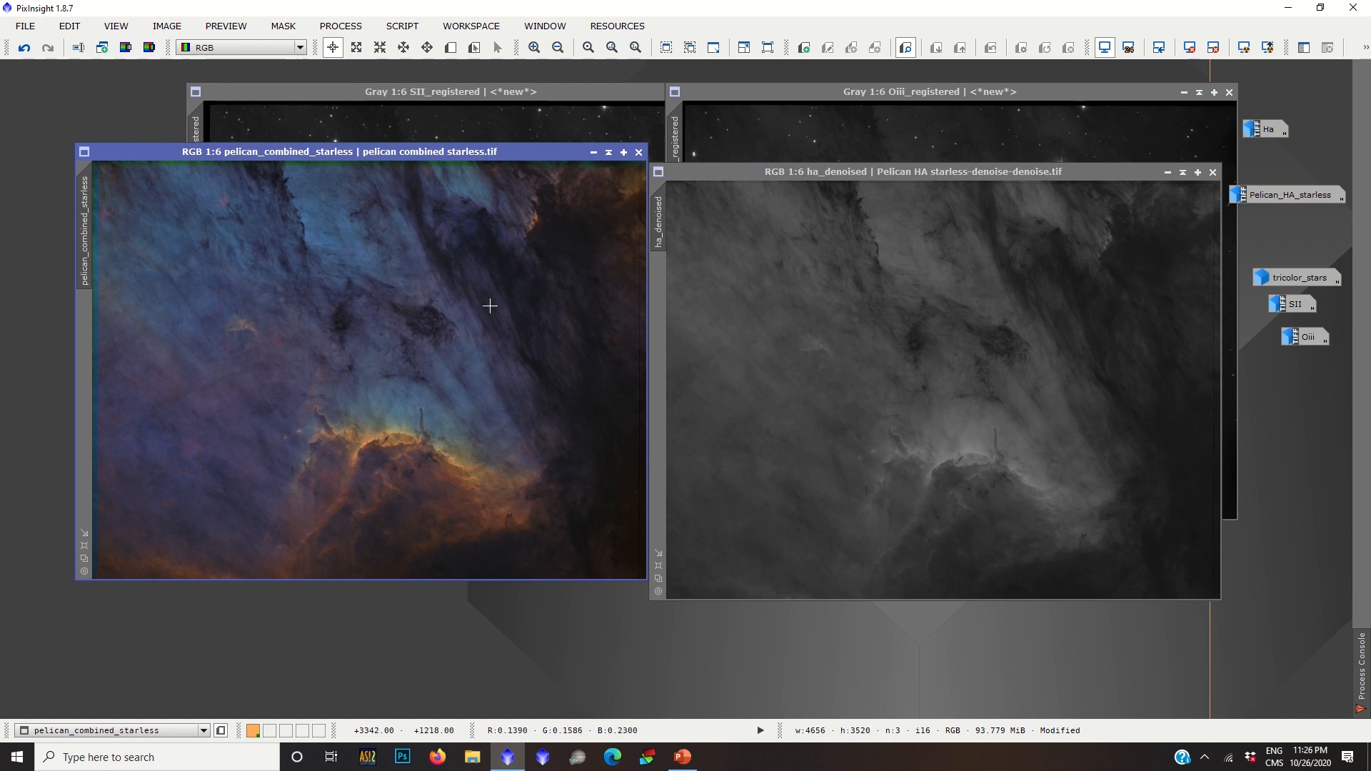
drag(414, 152, 378, 187)
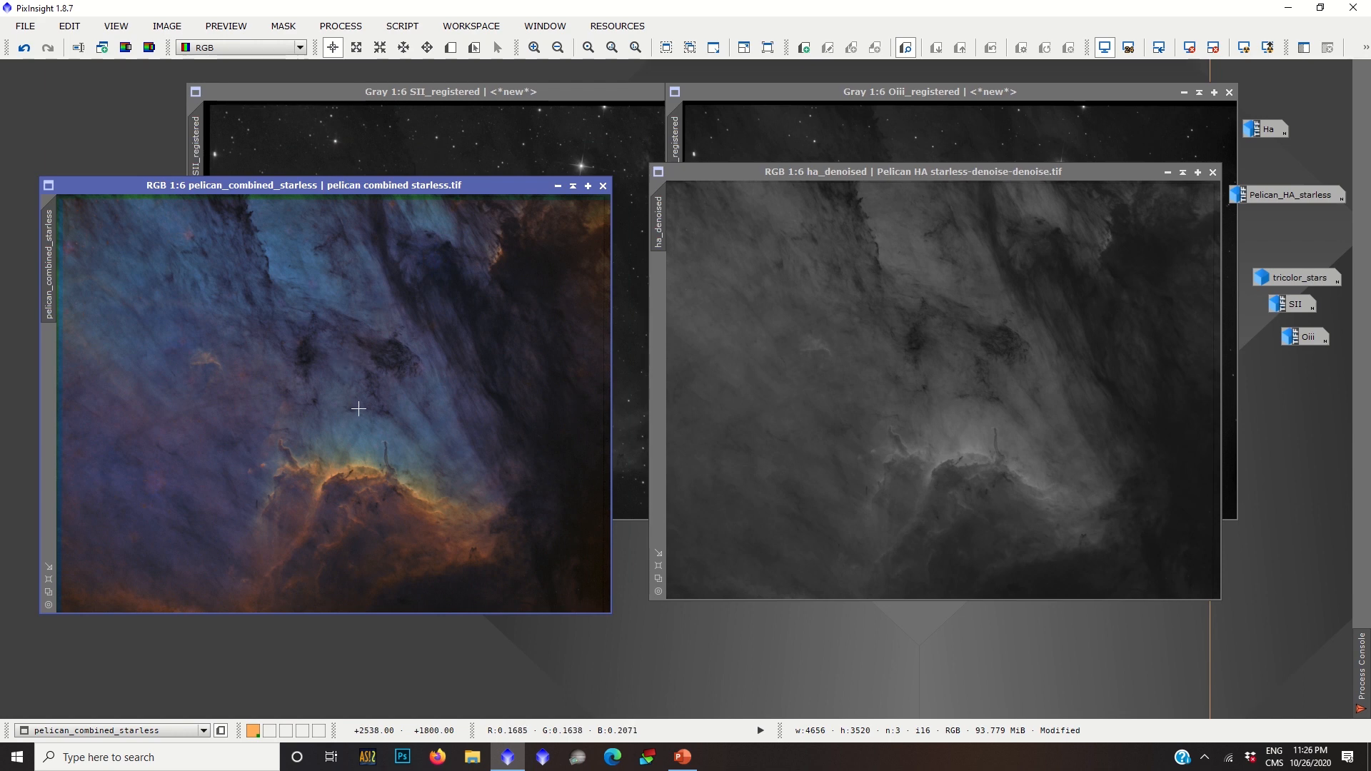
scroll(372, 465, up, 2)
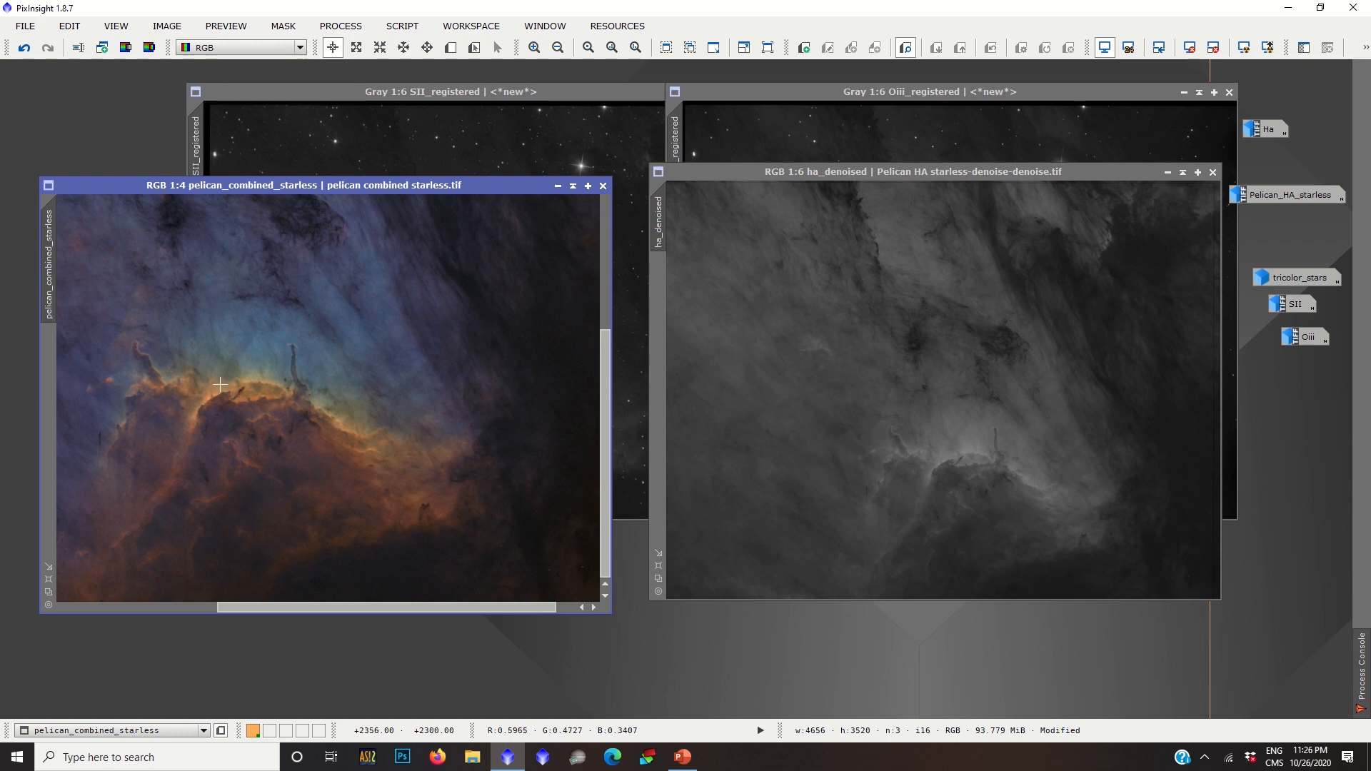
scroll(281, 404, up, 1)
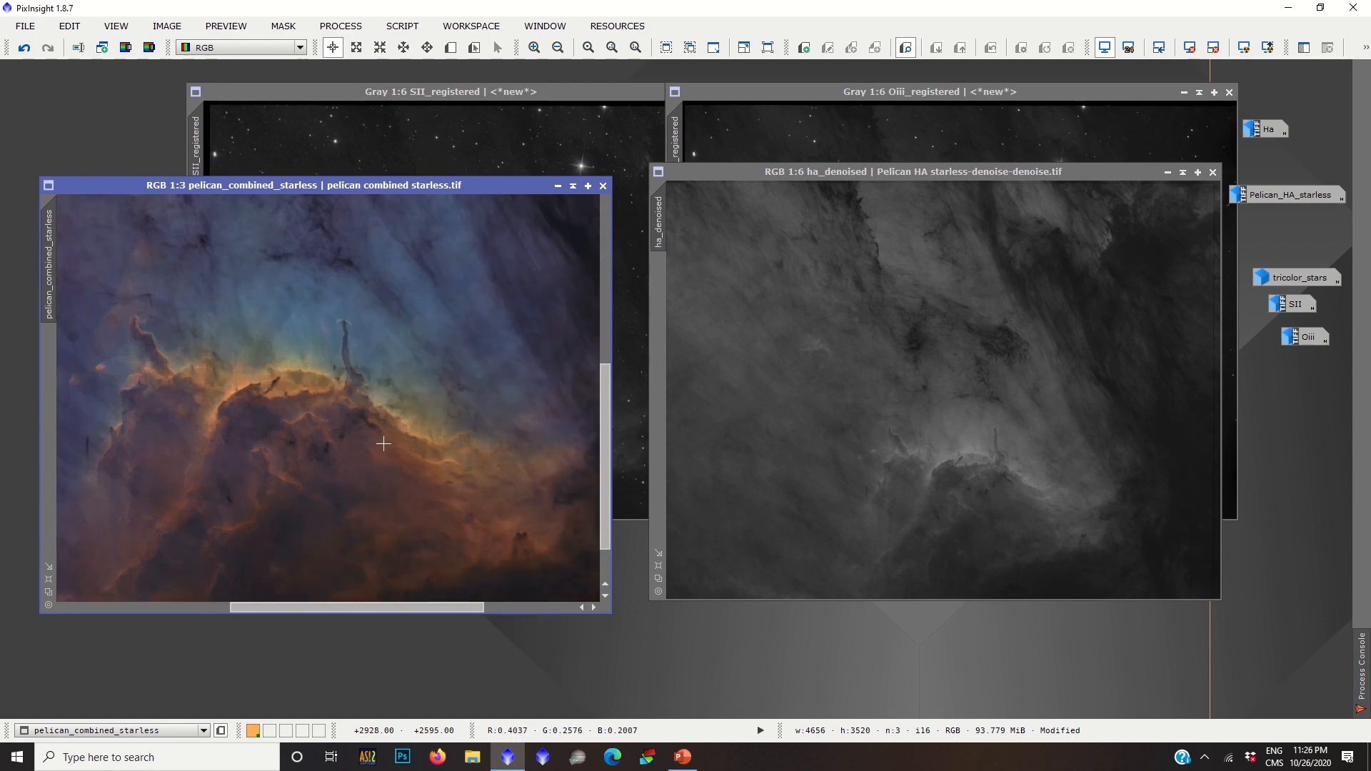
scroll(384, 443, down, 2)
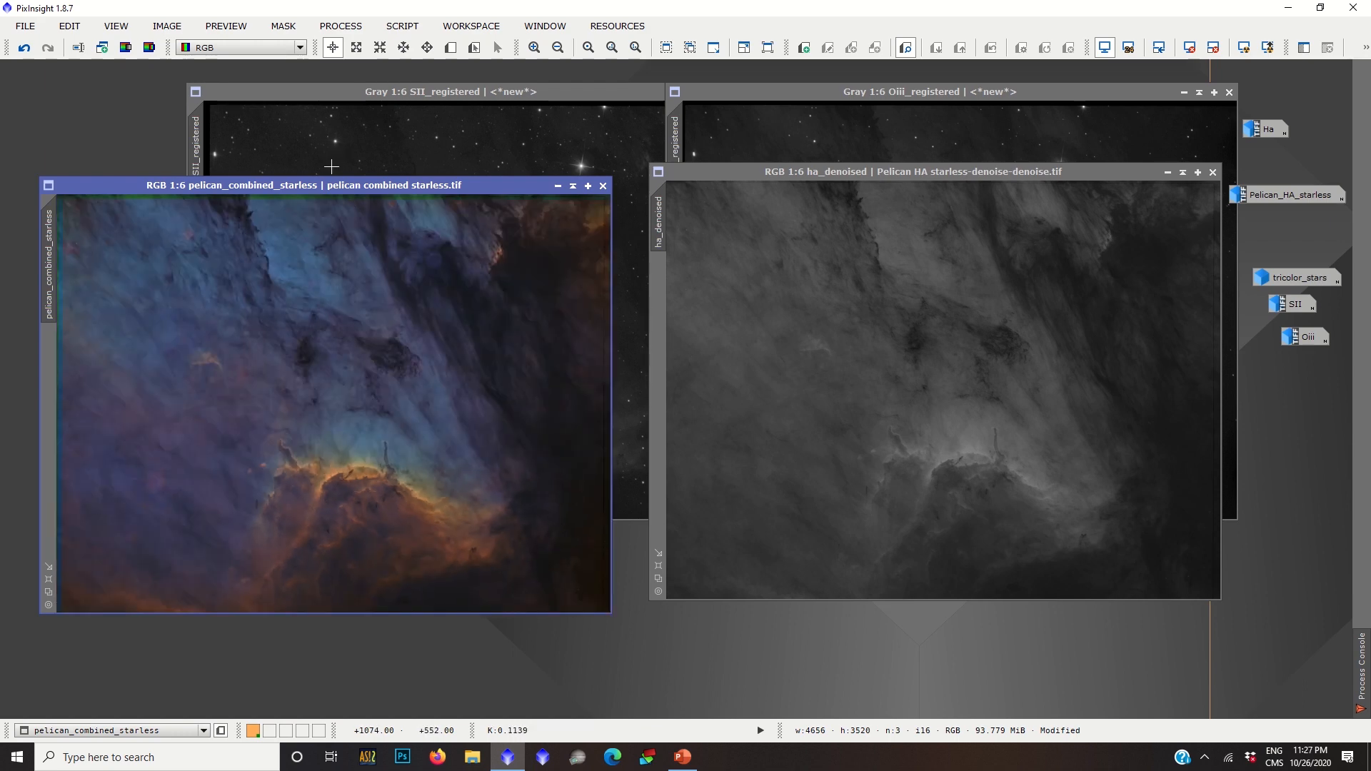
scroll(330, 334, up, 1)
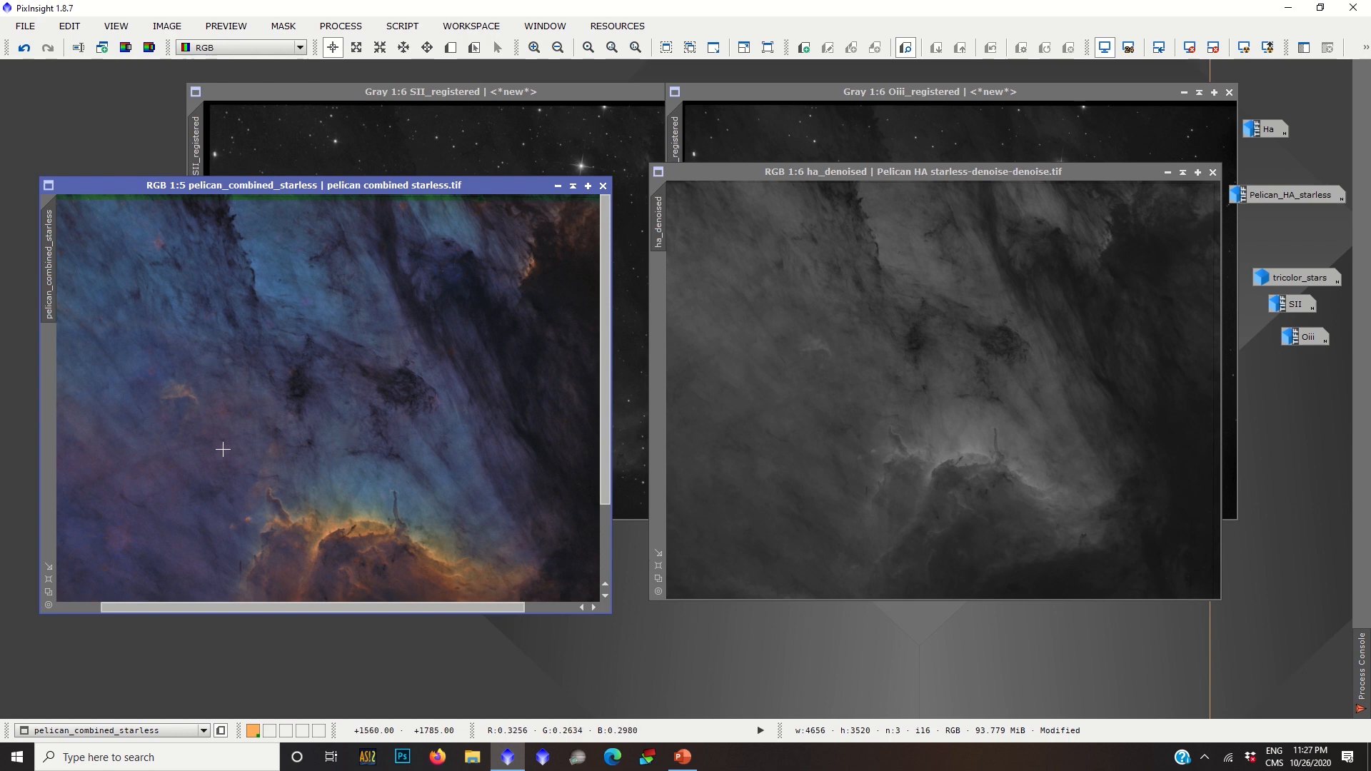
scroll(224, 448, down, 2)
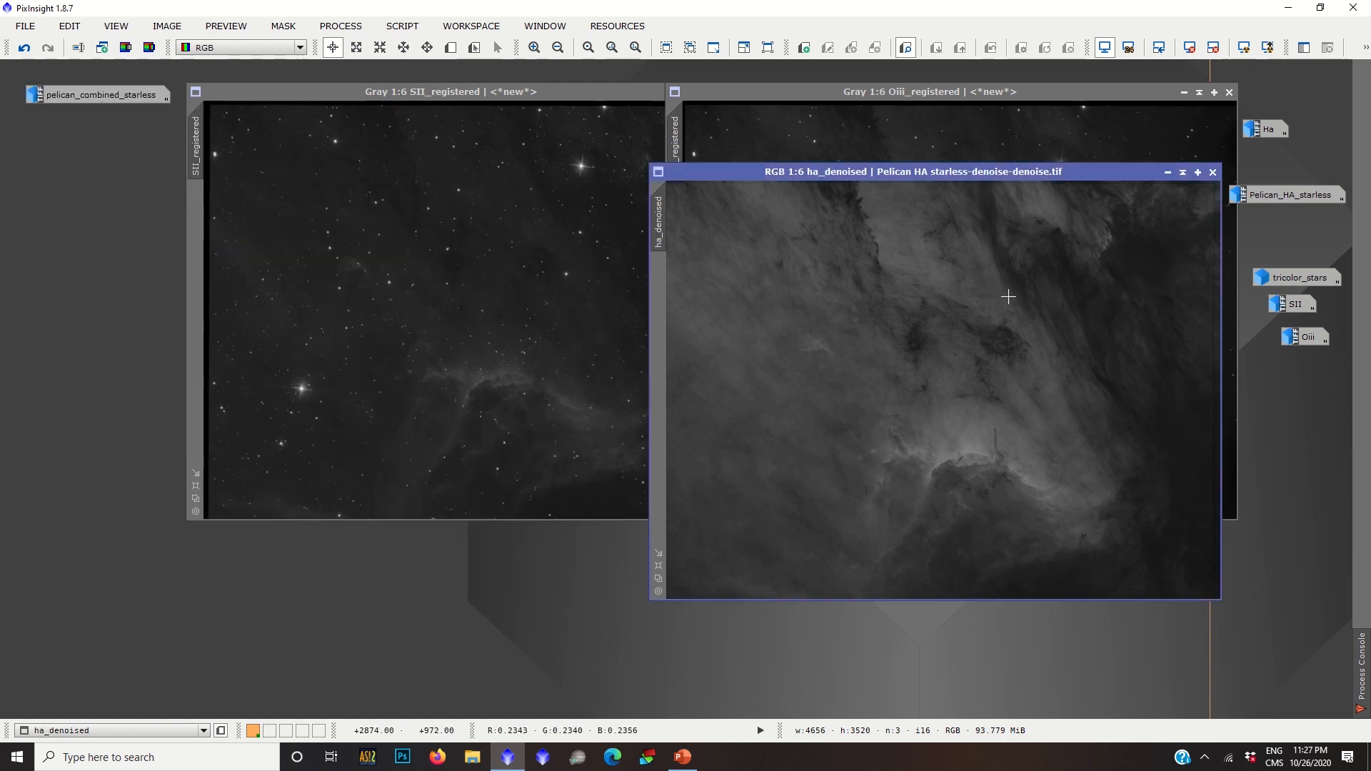
Bring the ha_denoised window to mid-workspace and open HistogramTransformation for it with a real-time preview and reset parameters.
drag(950, 172, 582, 168)
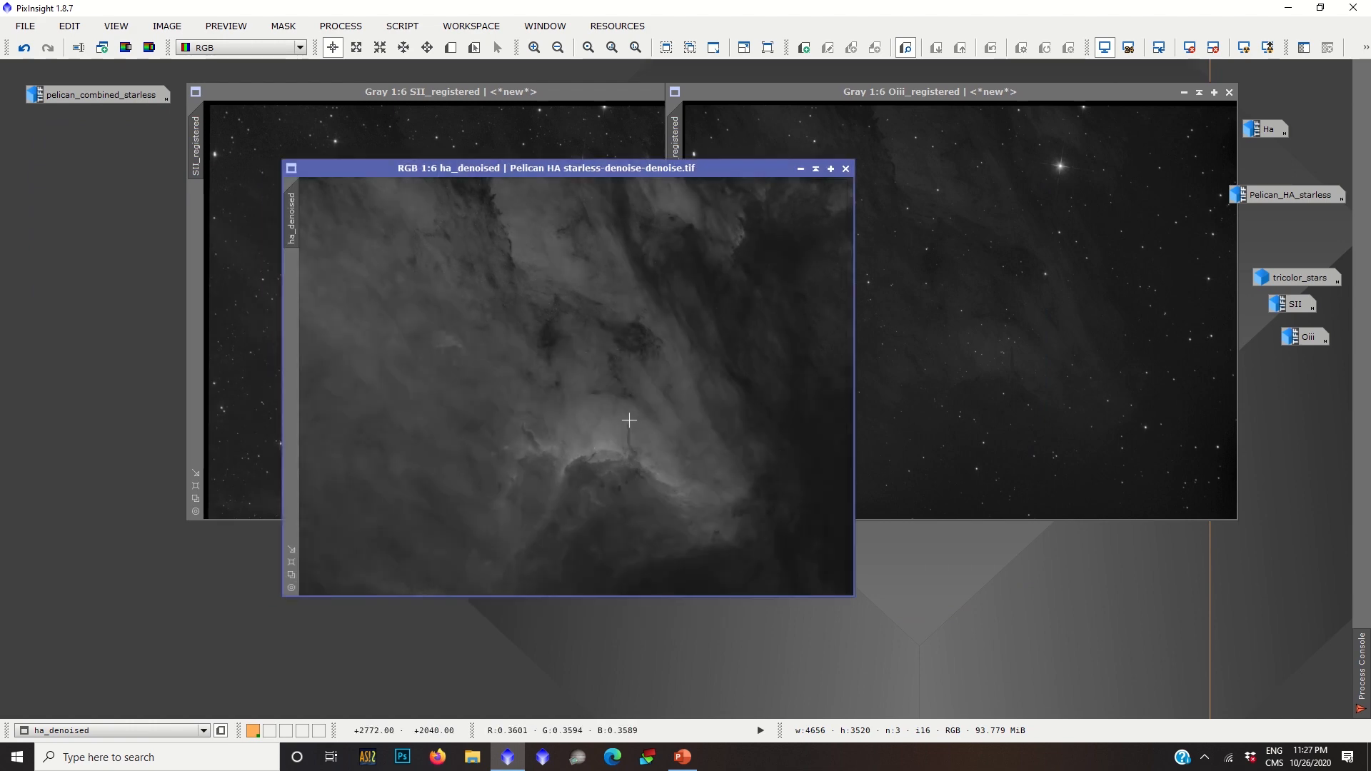
scroll(628, 420, up, 2)
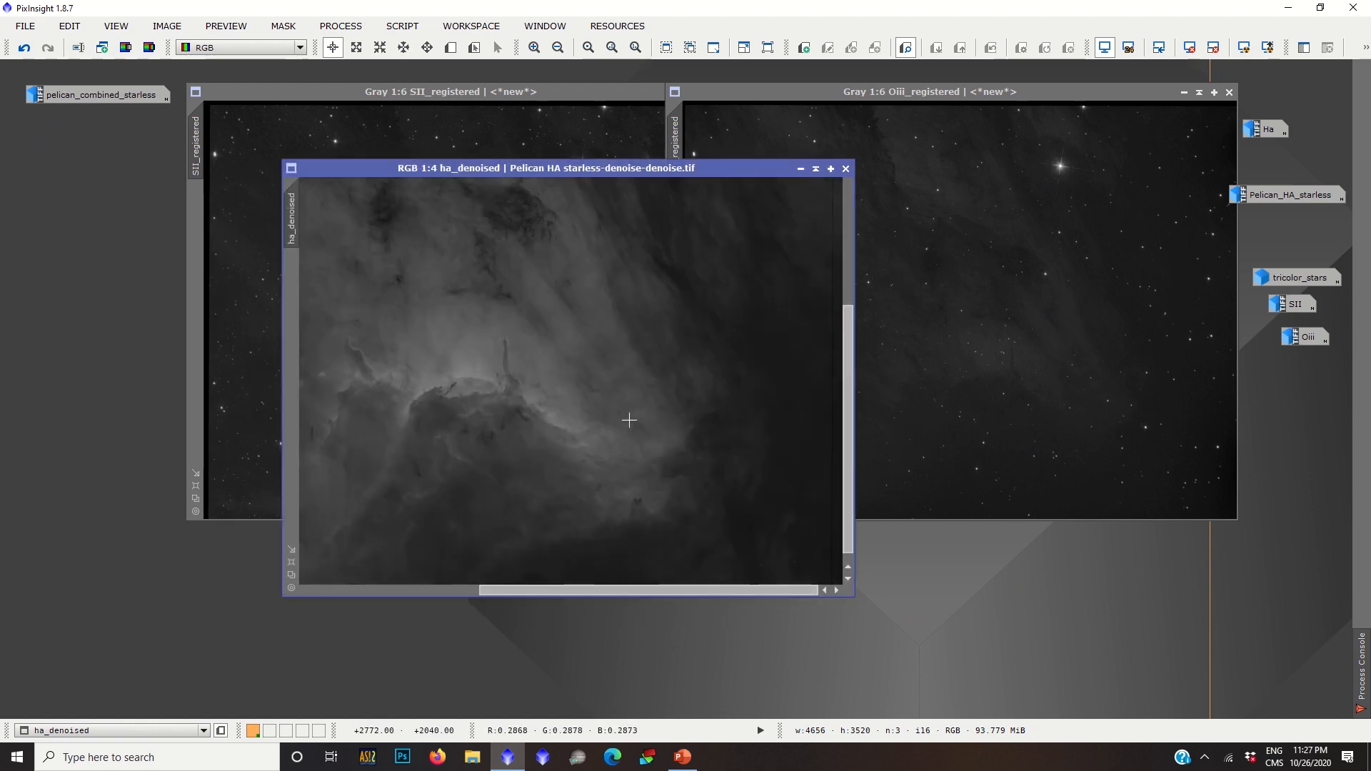
scroll(459, 345, up, 1)
scroll(603, 455, up, 1)
scroll(691, 484, down, 4)
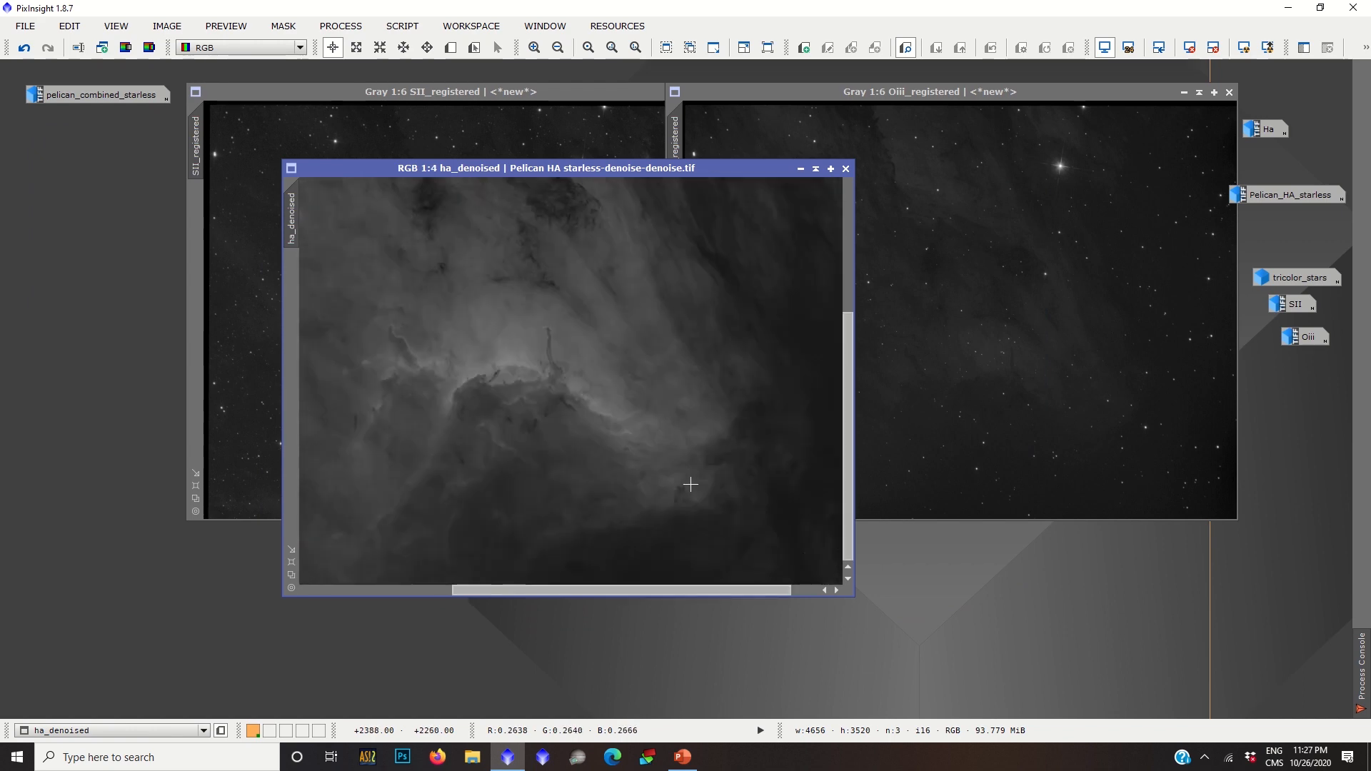
scroll(691, 485, down, 1)
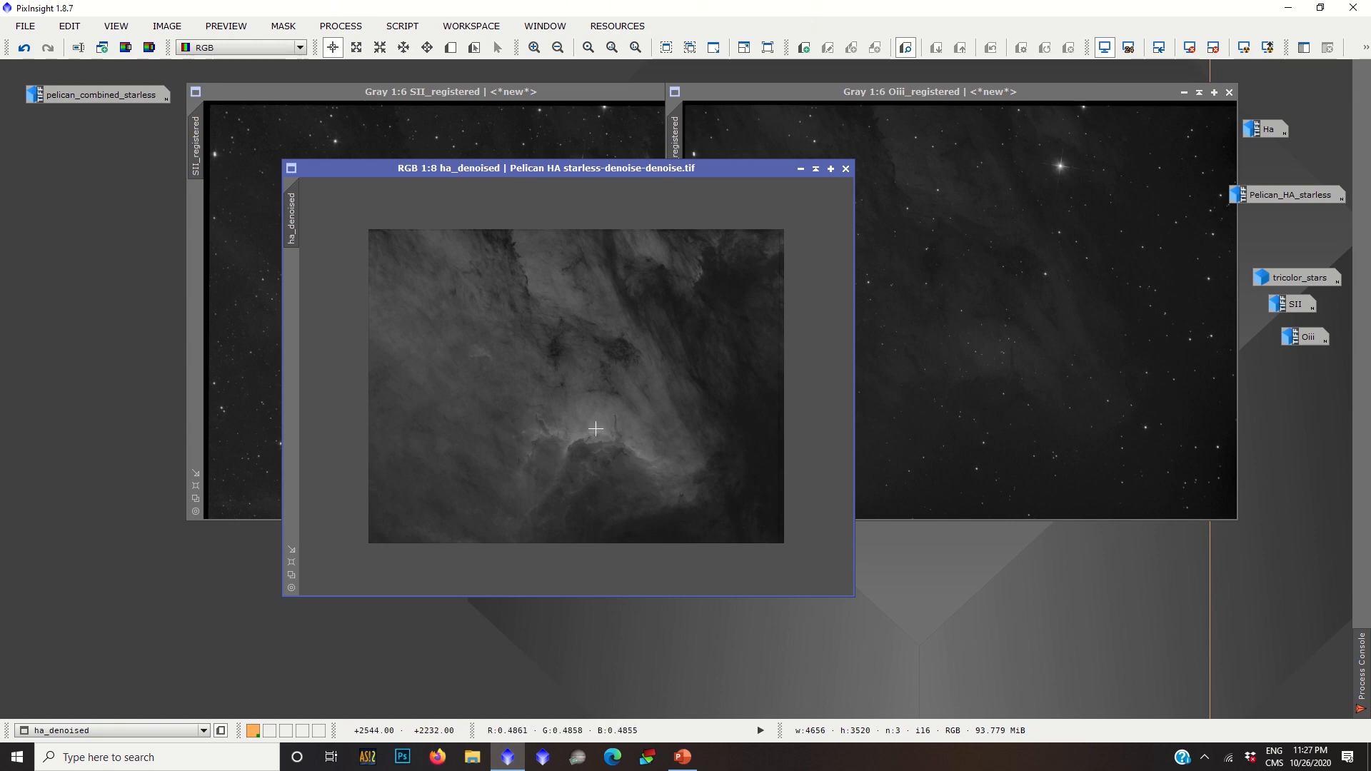
click(342, 25)
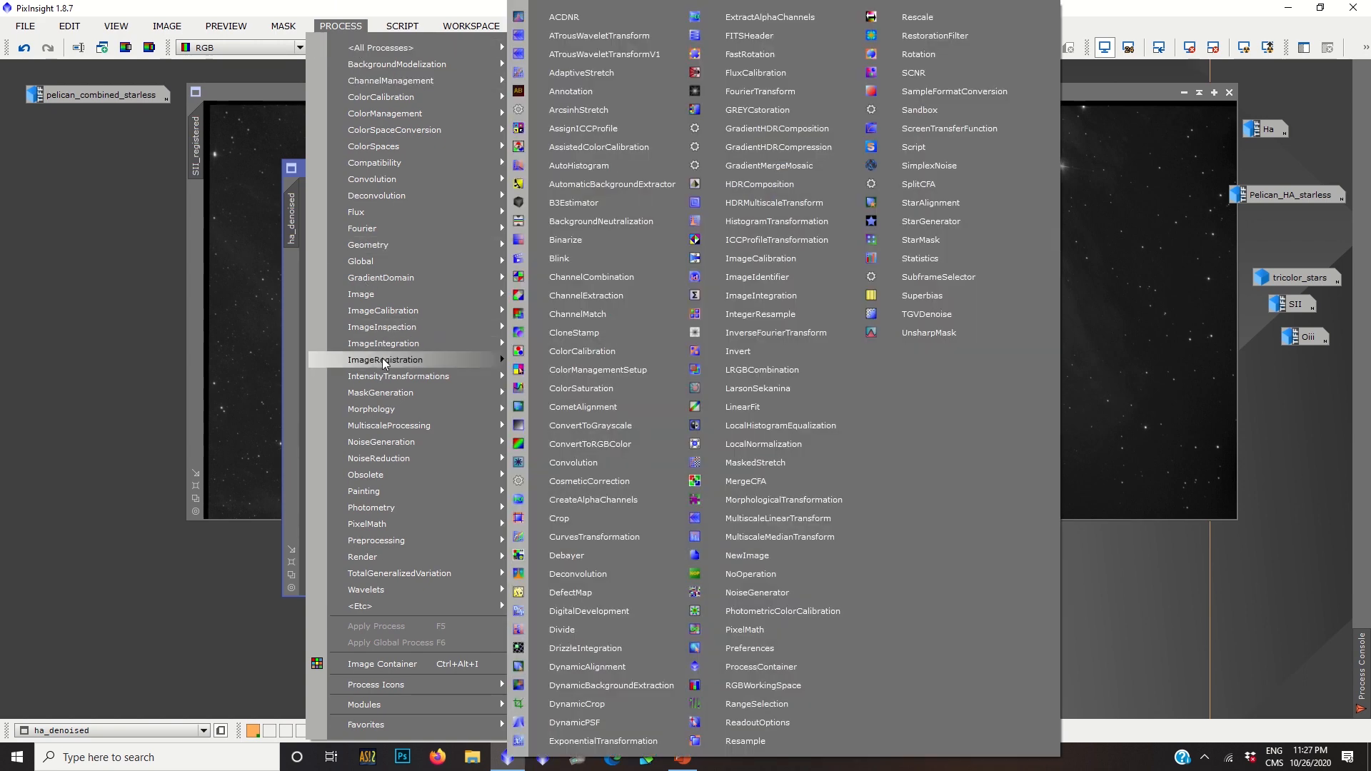
mouse_move(493, 377)
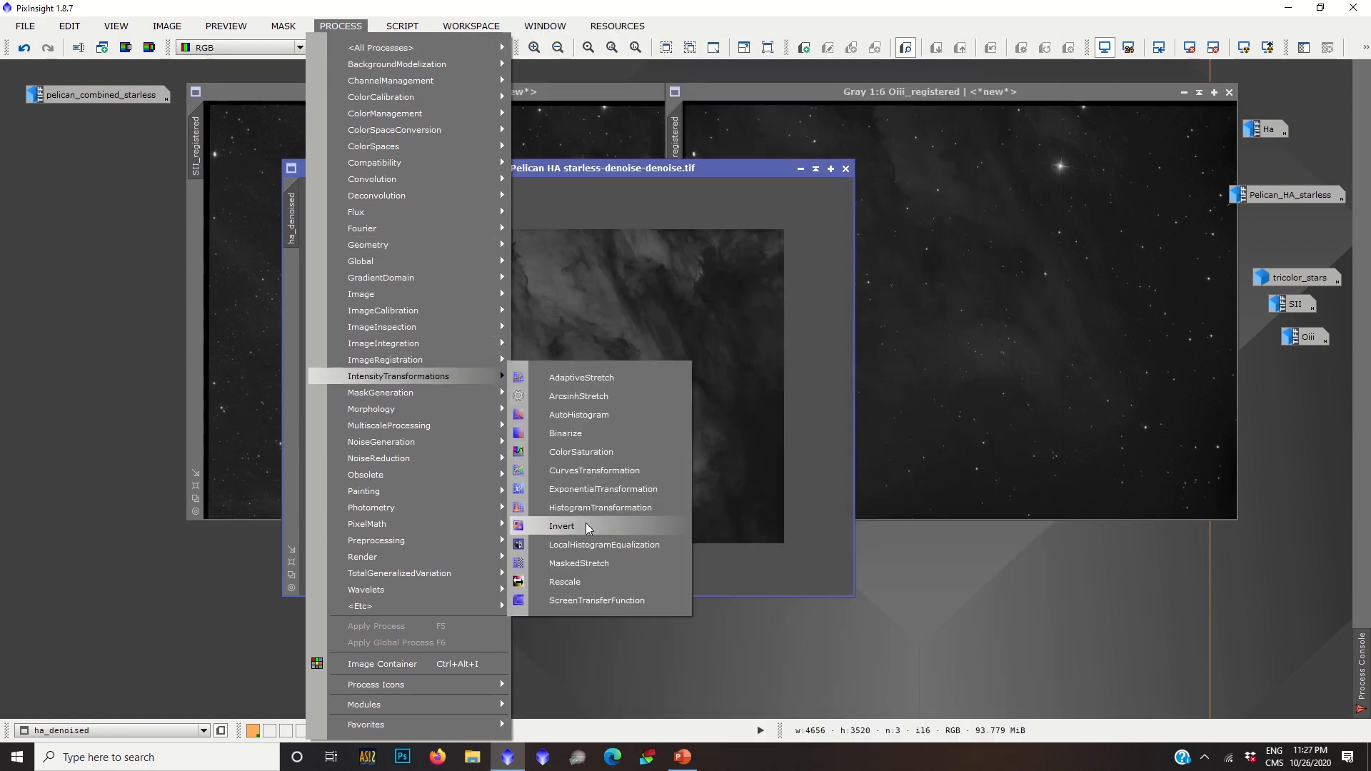
click(597, 507)
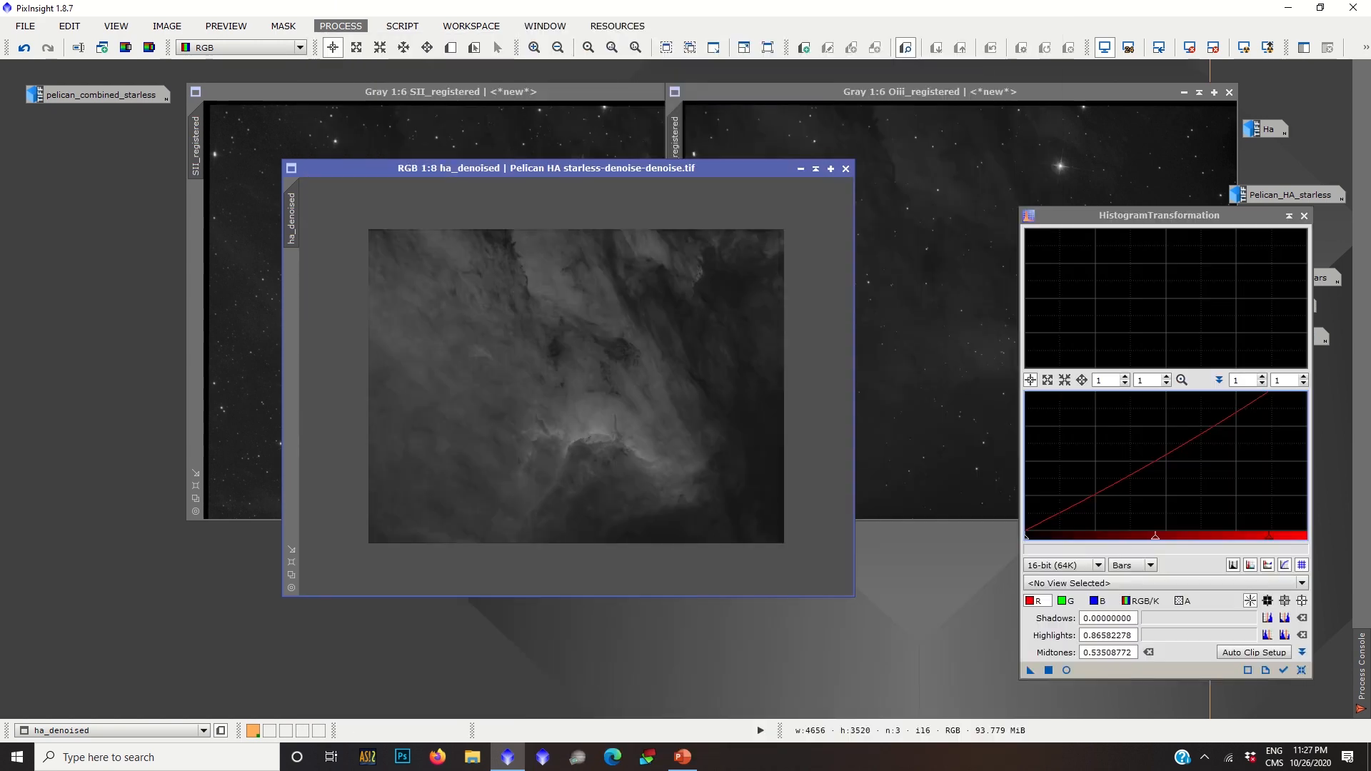
click(1067, 670)
click(1301, 670)
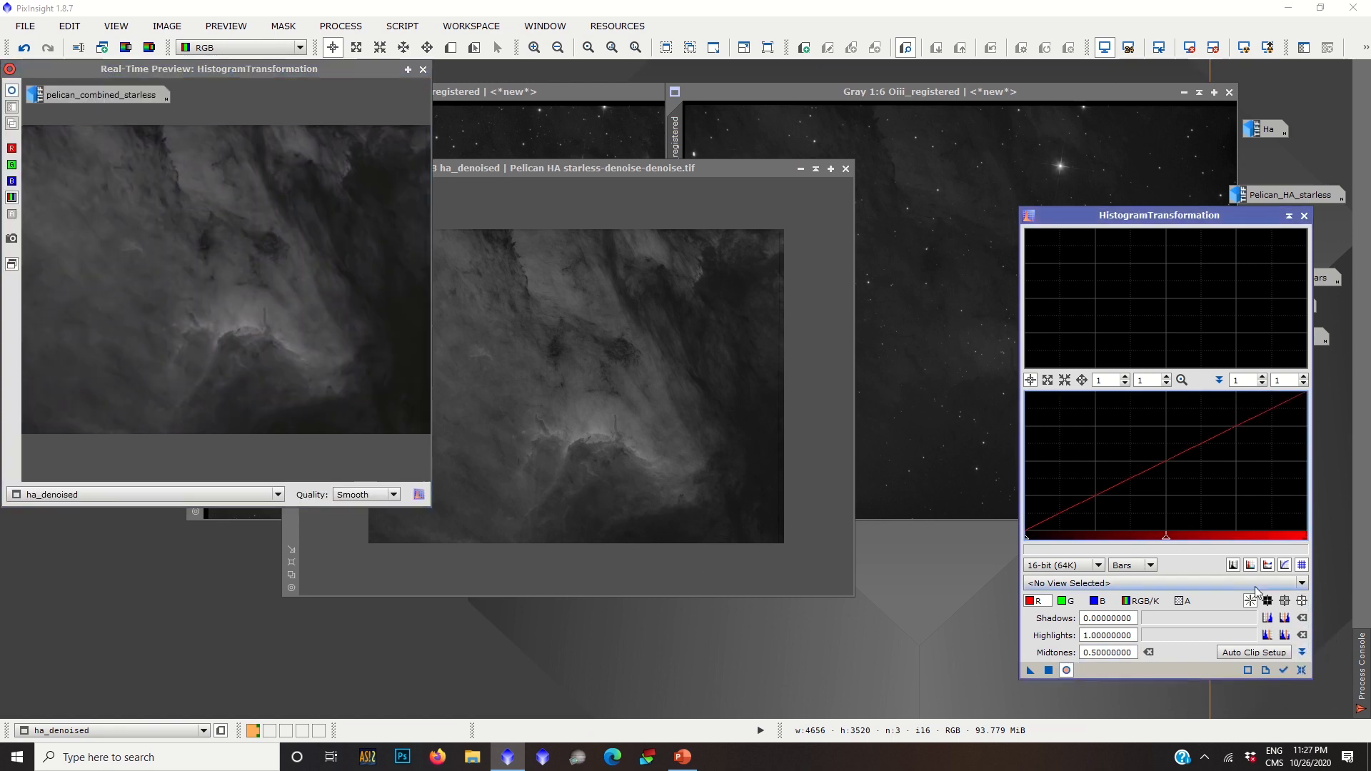
Set the combined RGB/K highlights to about 0.719 and midtones to about 0.606, apply them to ha_denoised and close the preview.
drag(606, 167, 667, 157)
click(1141, 600)
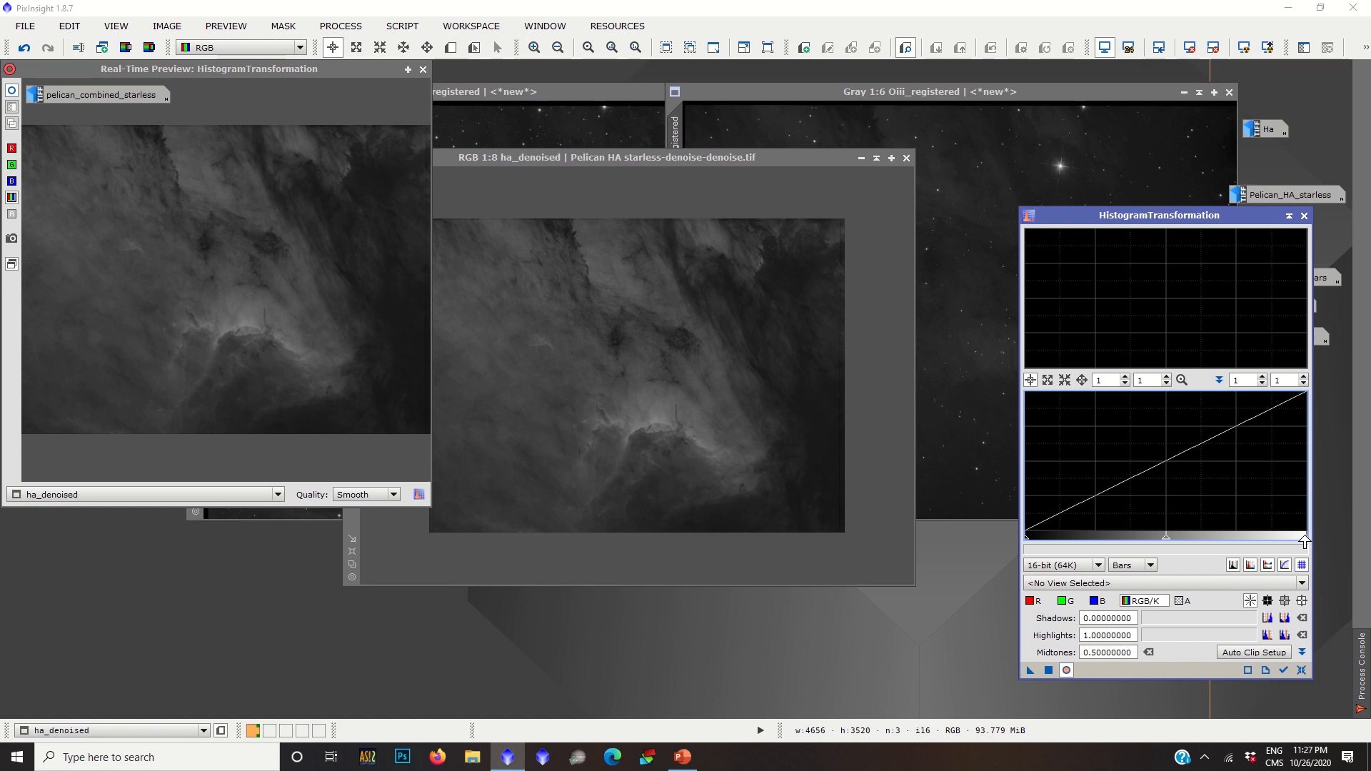
drag(1304, 535, 1228, 543)
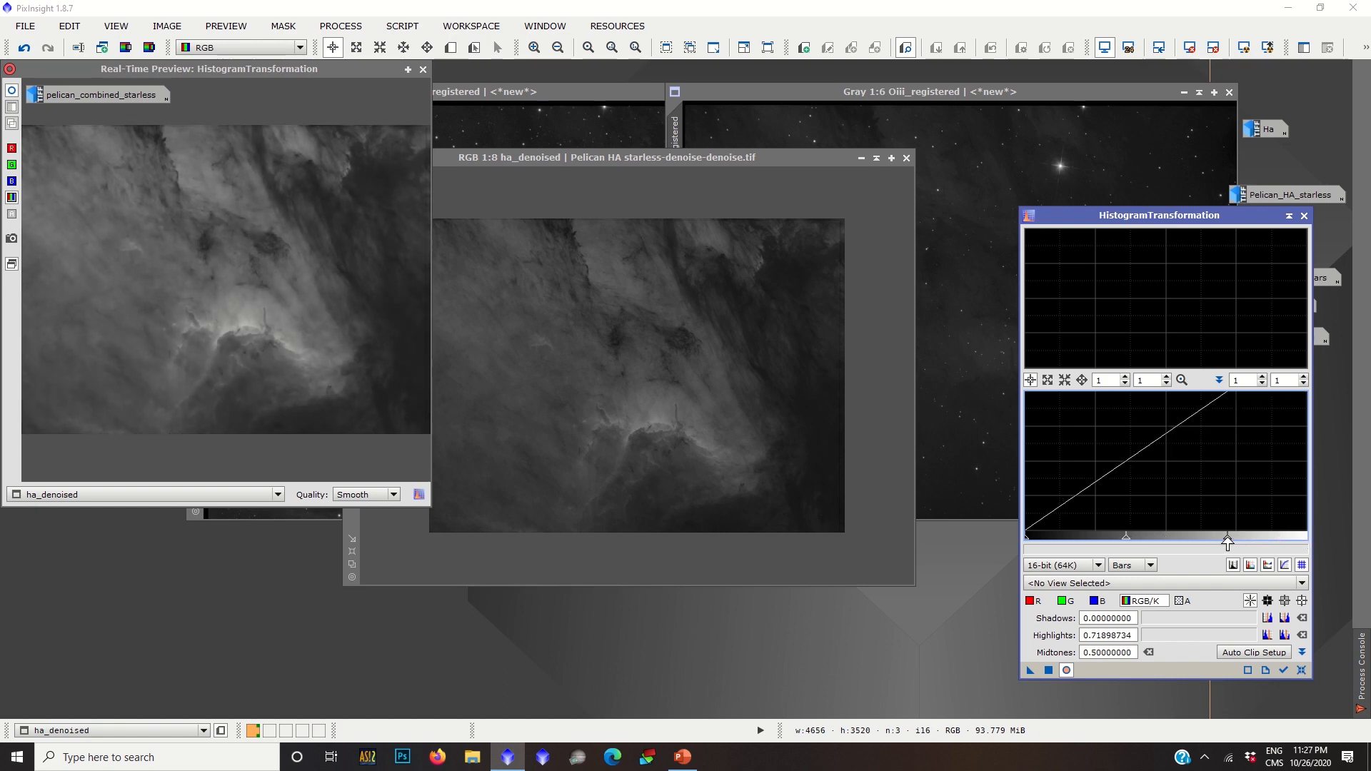
drag(1127, 541, 1147, 540)
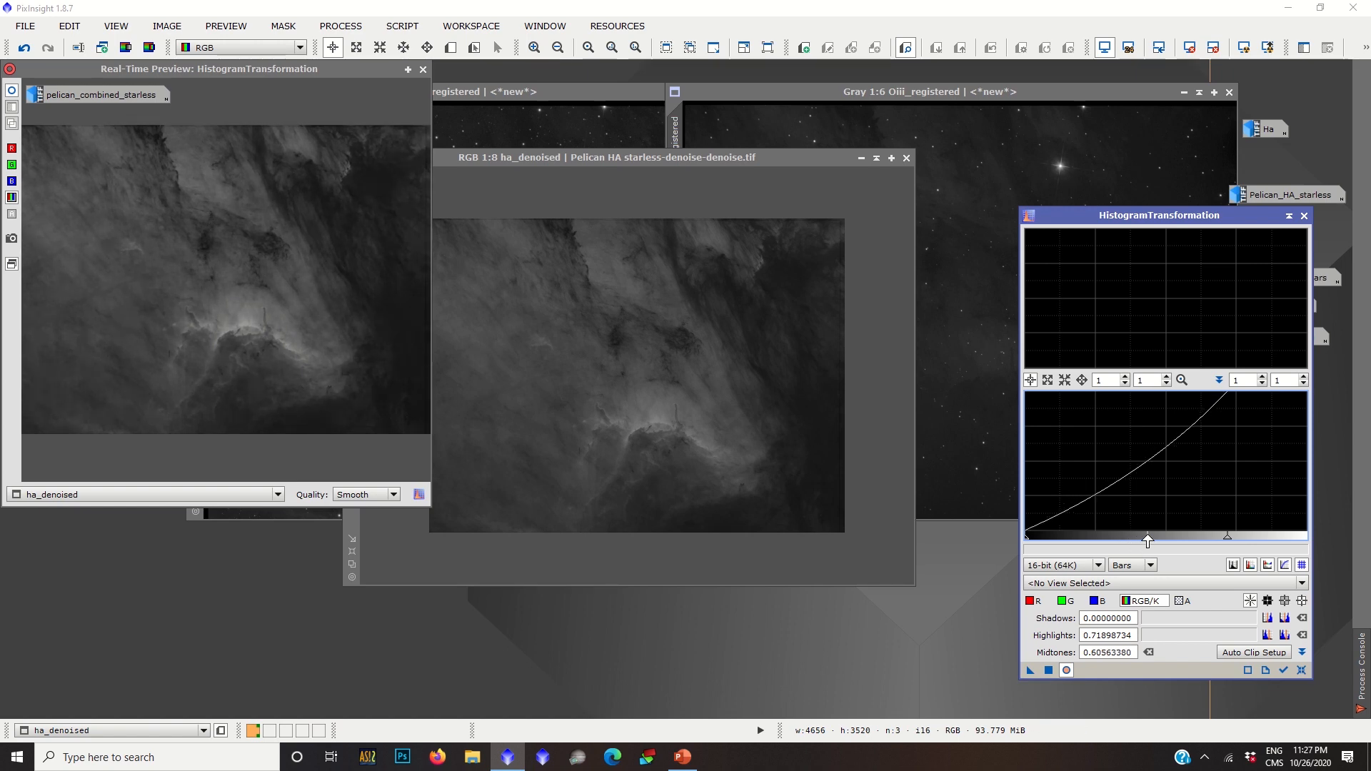
click(1048, 670)
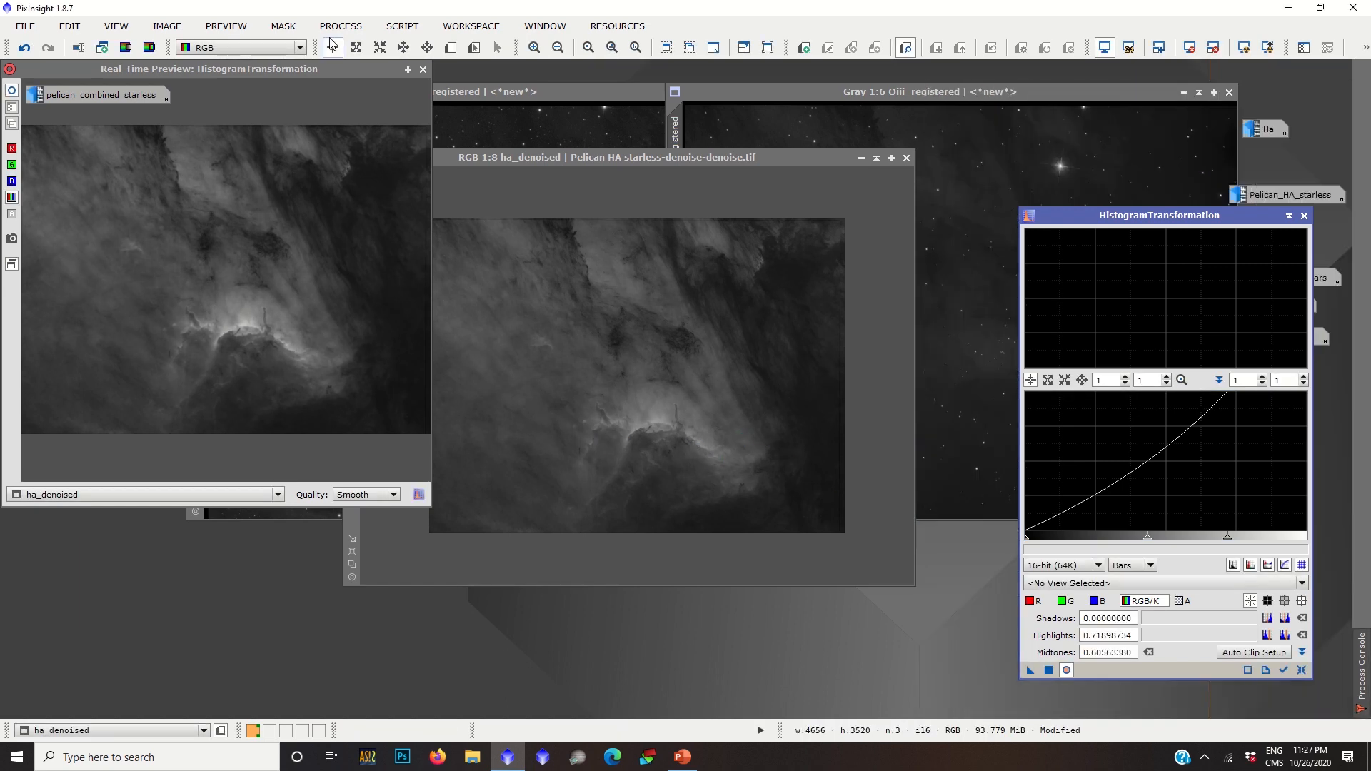
click(423, 69)
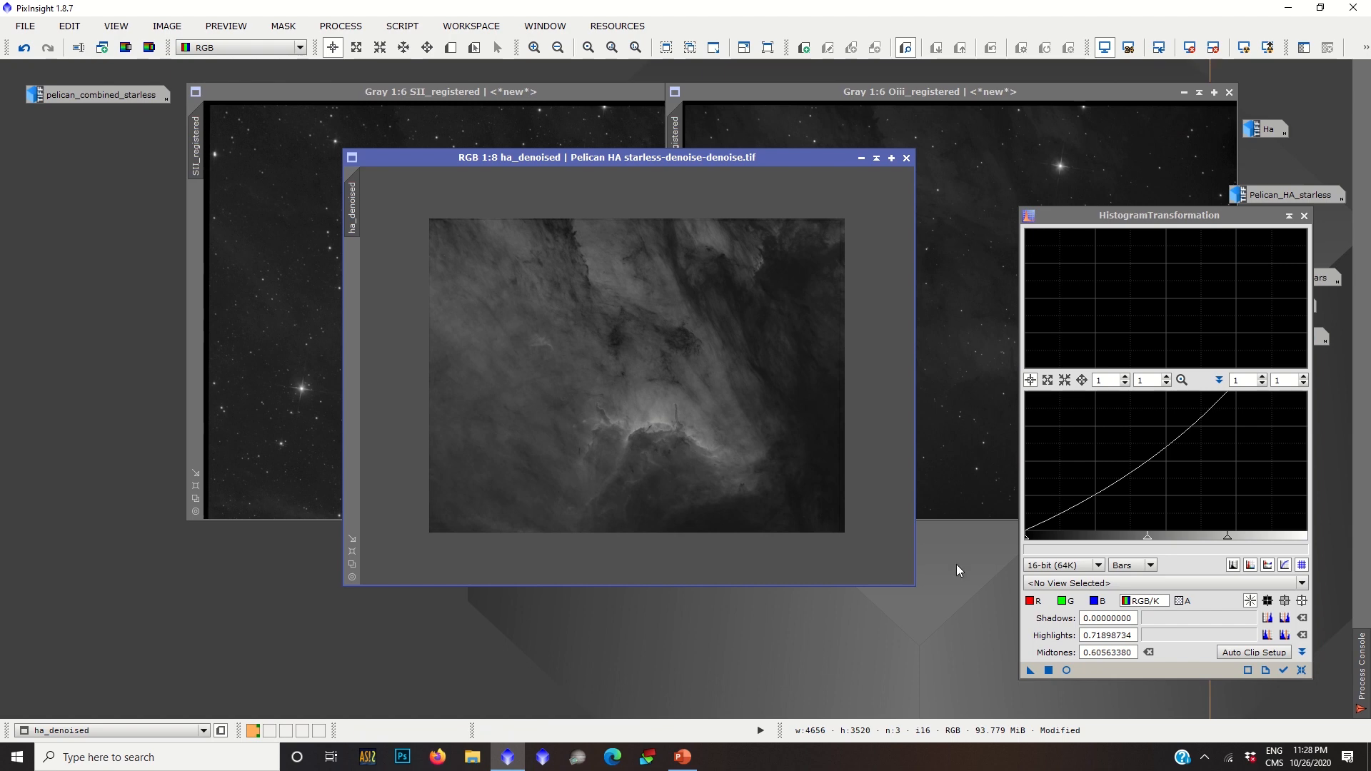
Dismiss the low-battery notice, move the ha_denoised window aside to inspect the stretched nebula, and close HistogramTransformation.
scroll(672, 440, up, 3)
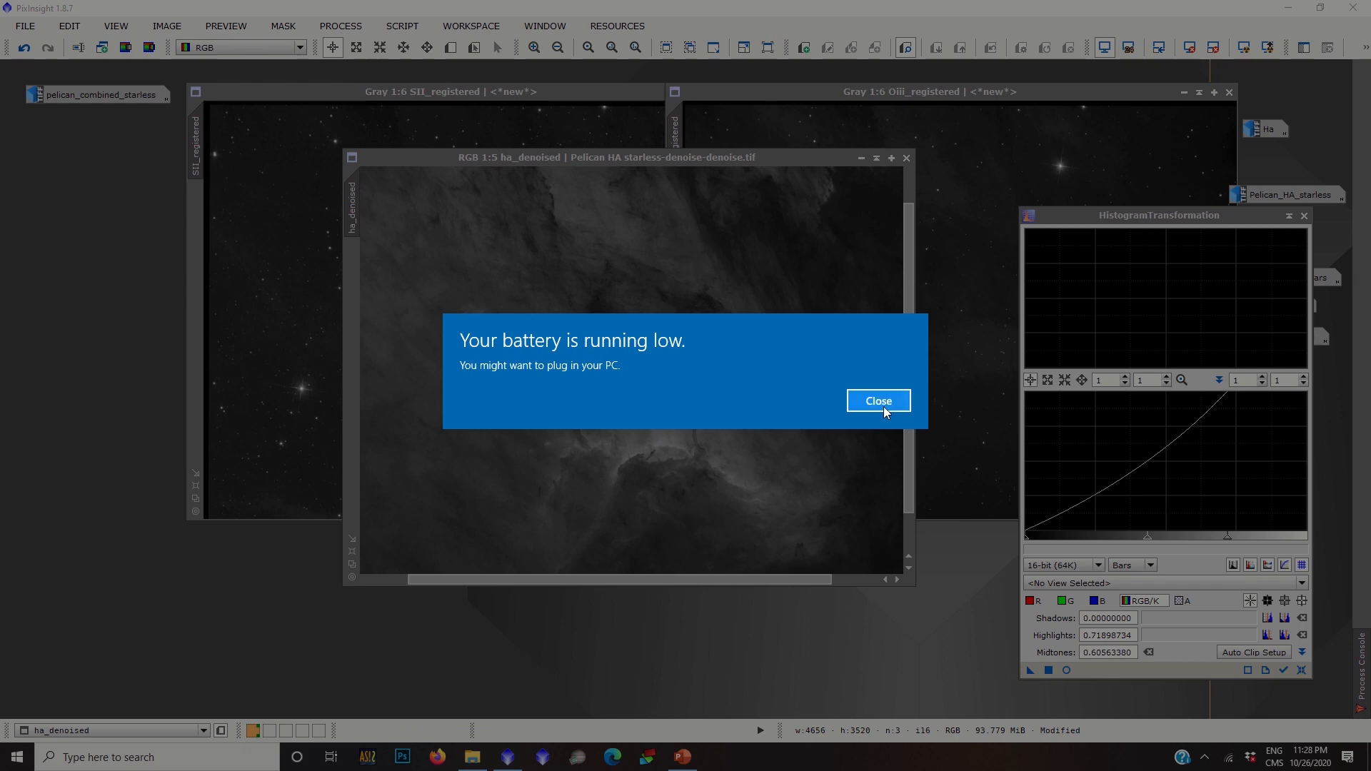
click(884, 406)
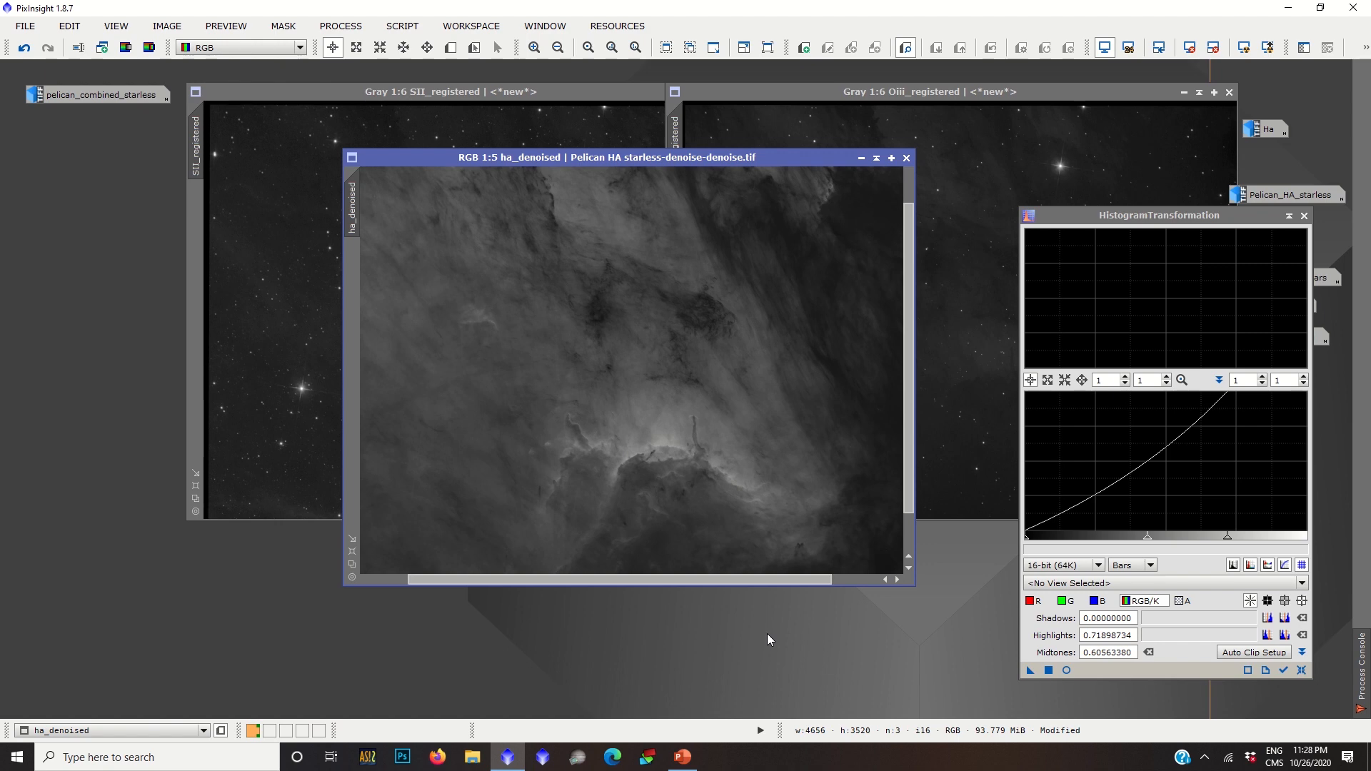
drag(589, 154, 411, 98)
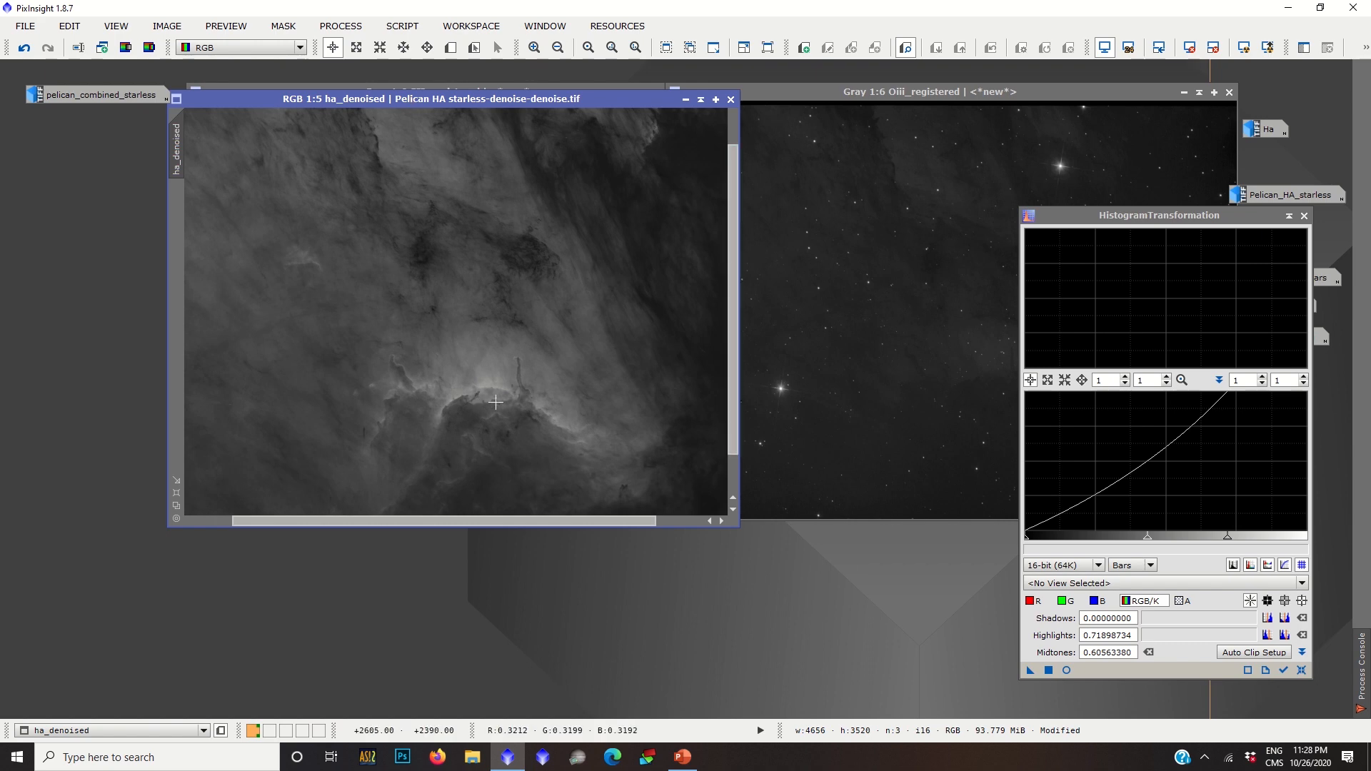
scroll(526, 241, down, 1)
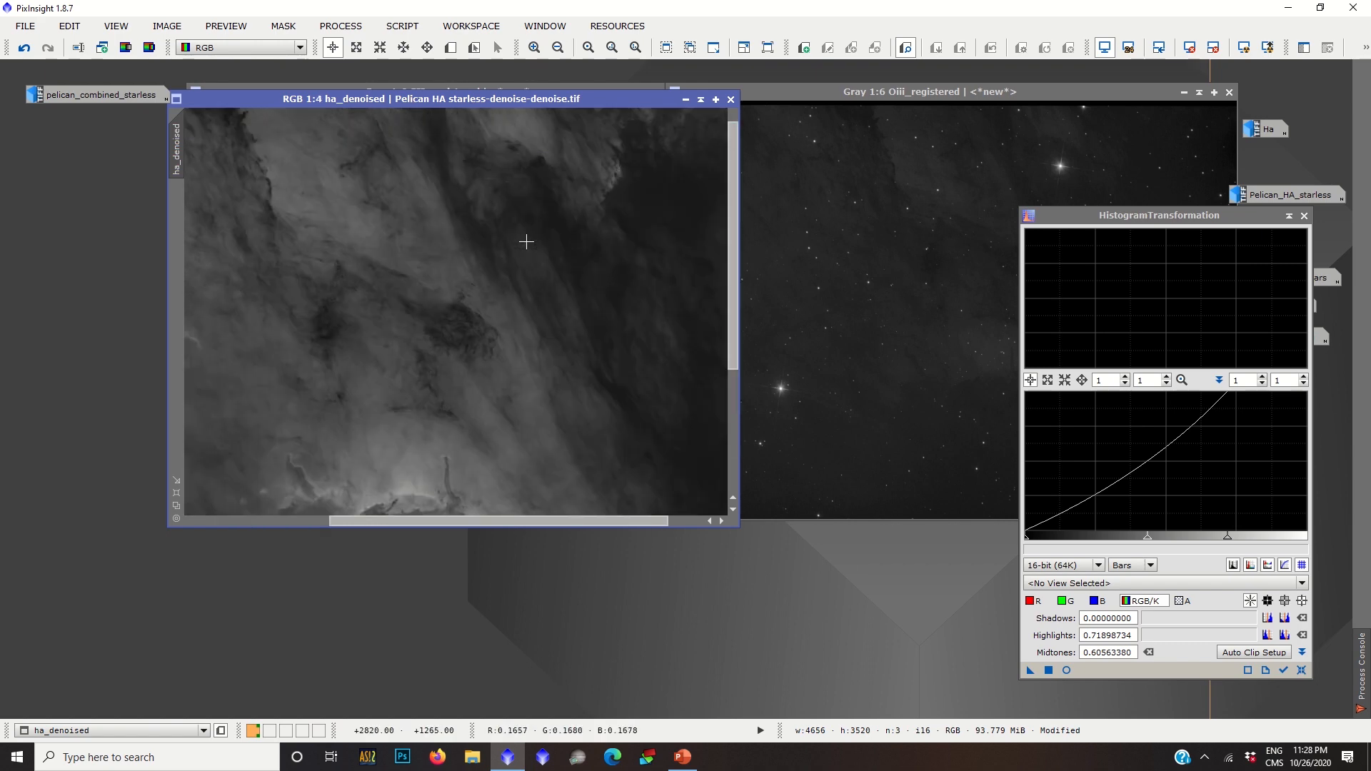
scroll(527, 242, up, 3)
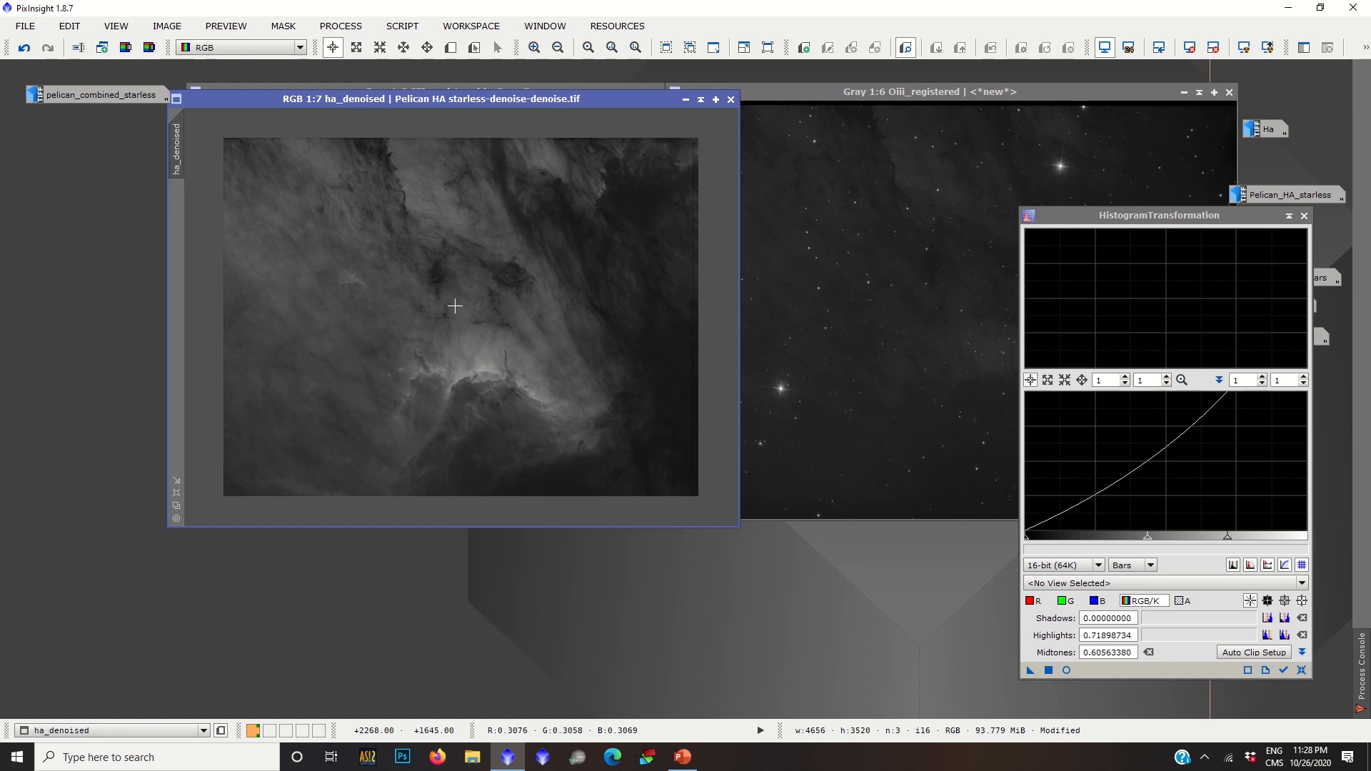
click(1303, 216)
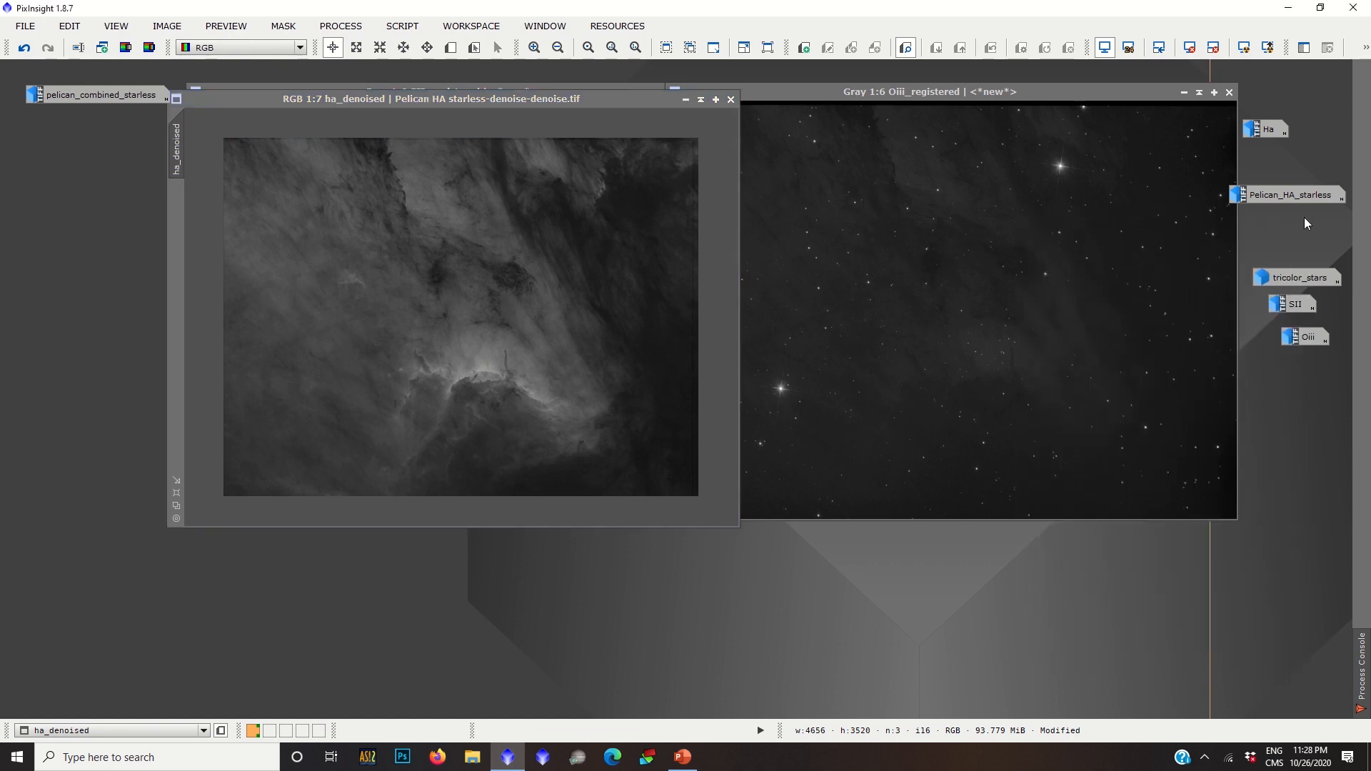
Run the DarkStructureEnhance script on ha_denoised with 8 layers to remove, amount 0.40 and 1 iteration.
click(402, 26)
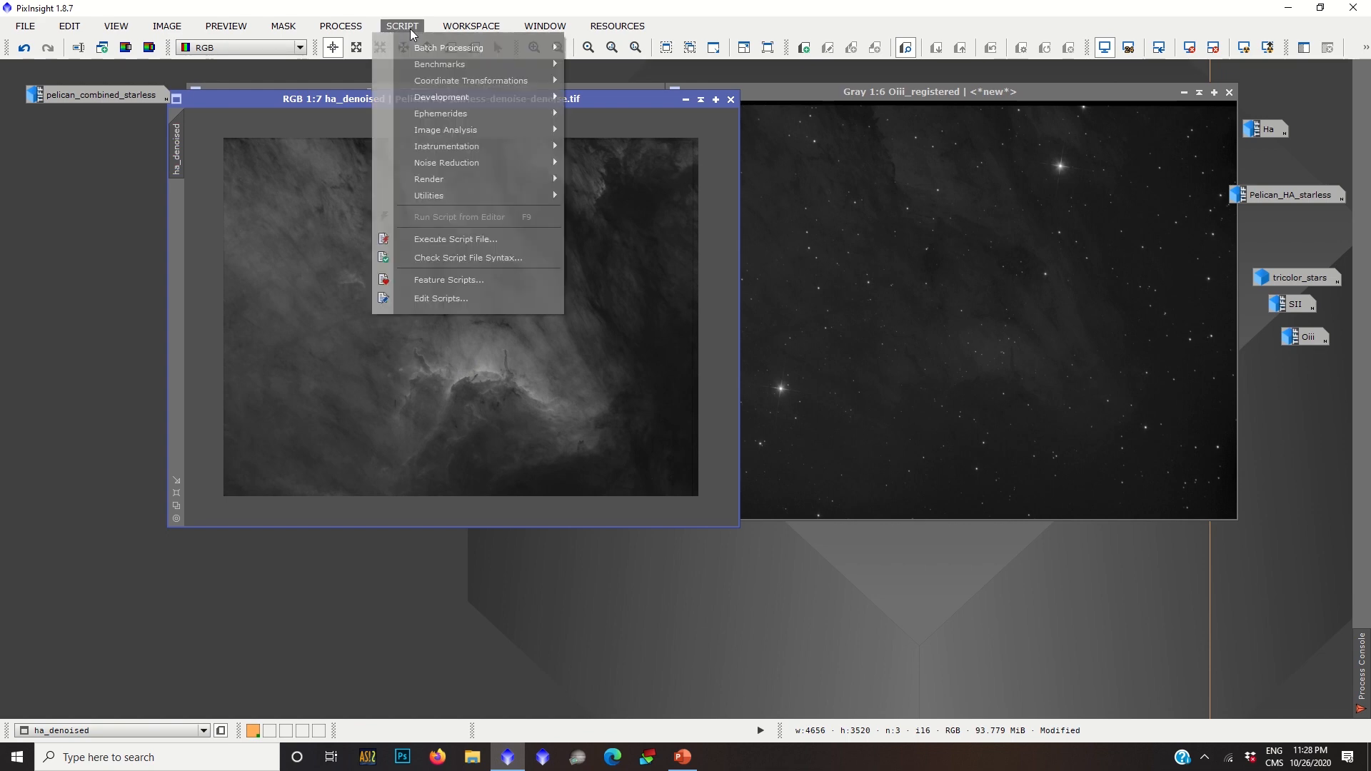
mouse_move(436, 197)
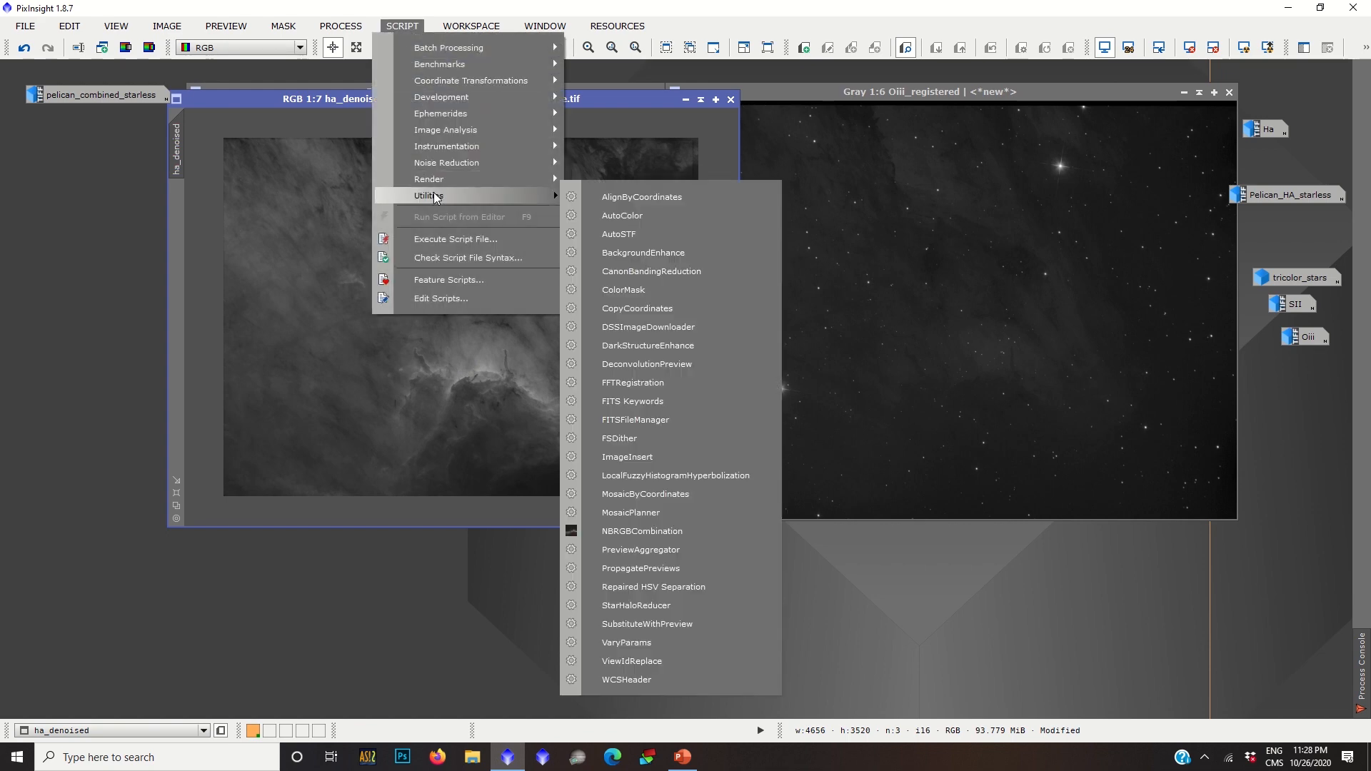
click(703, 345)
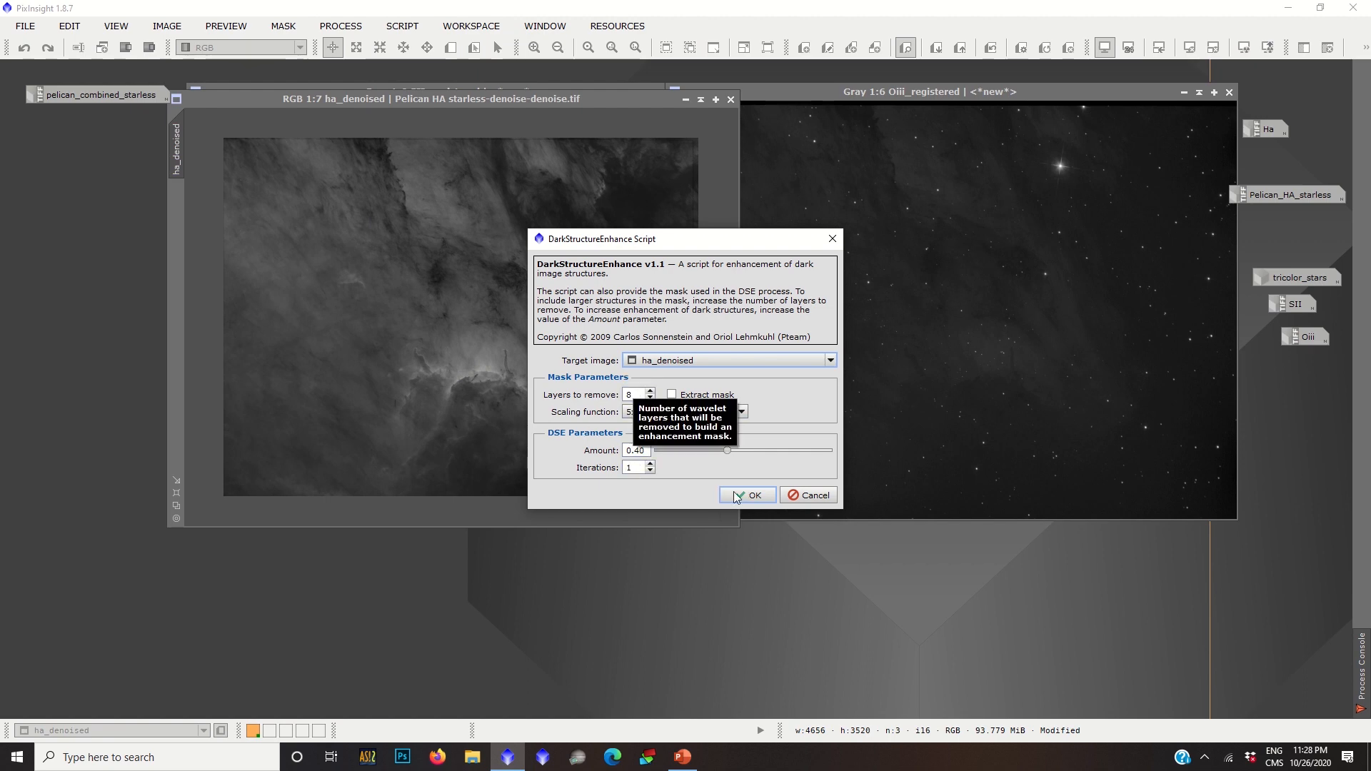
click(756, 496)
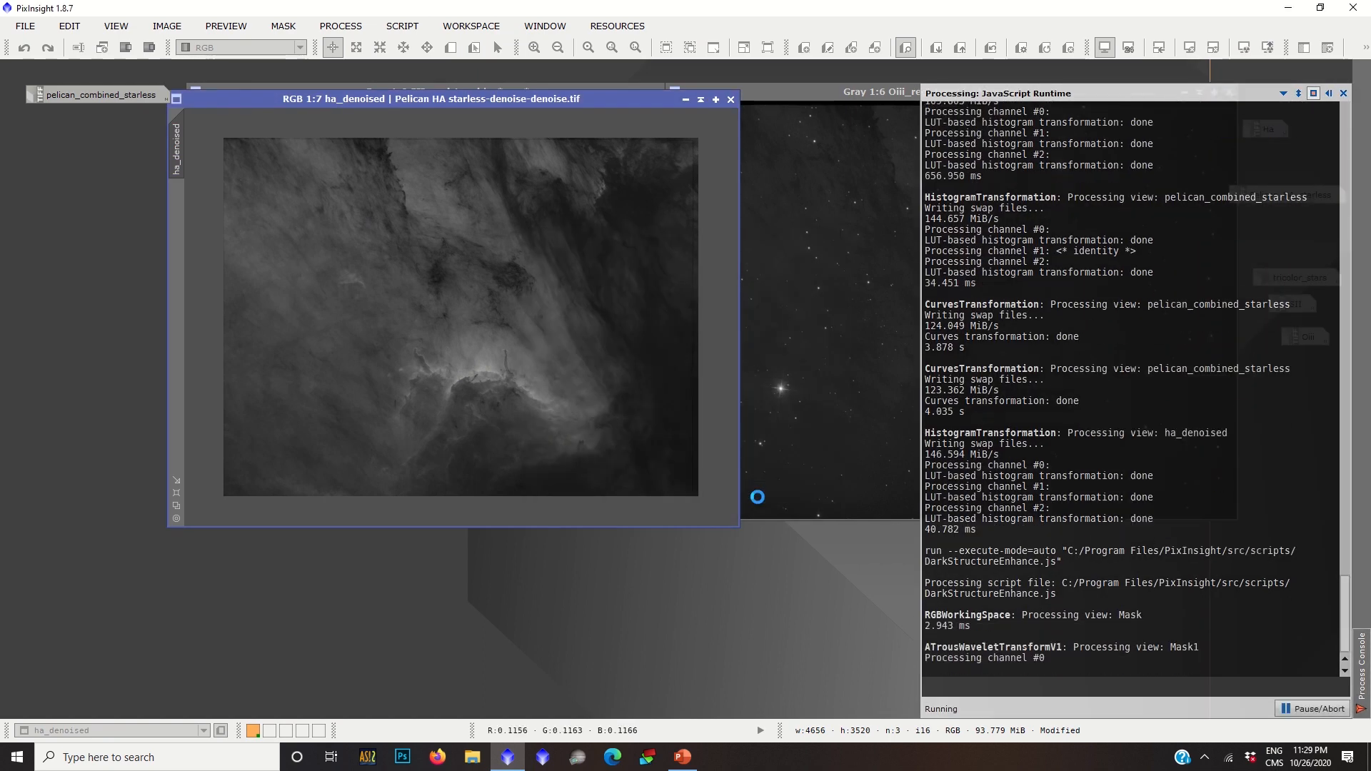
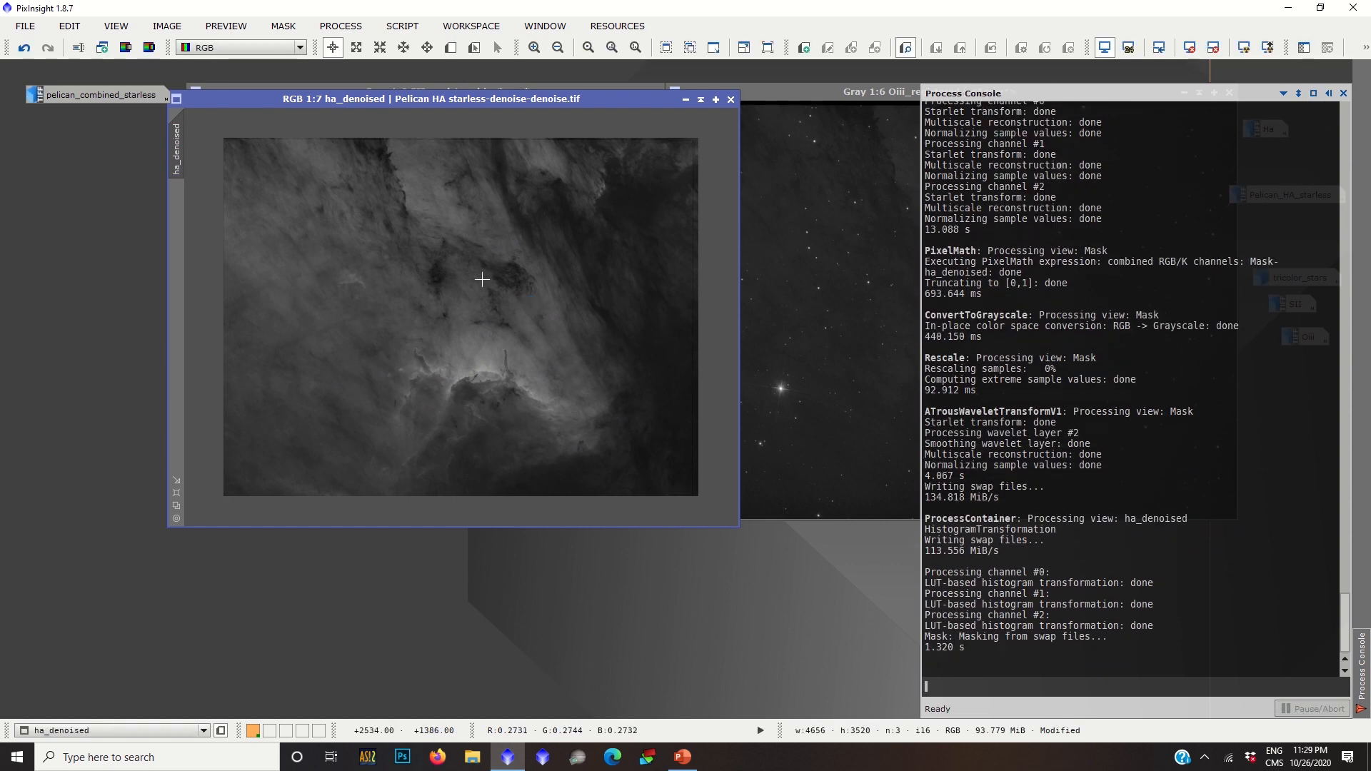
Inspect the dark cloud details in ha_denoised up close, comparing them with and without the dark structure enhancement.
scroll(482, 279, up, 4)
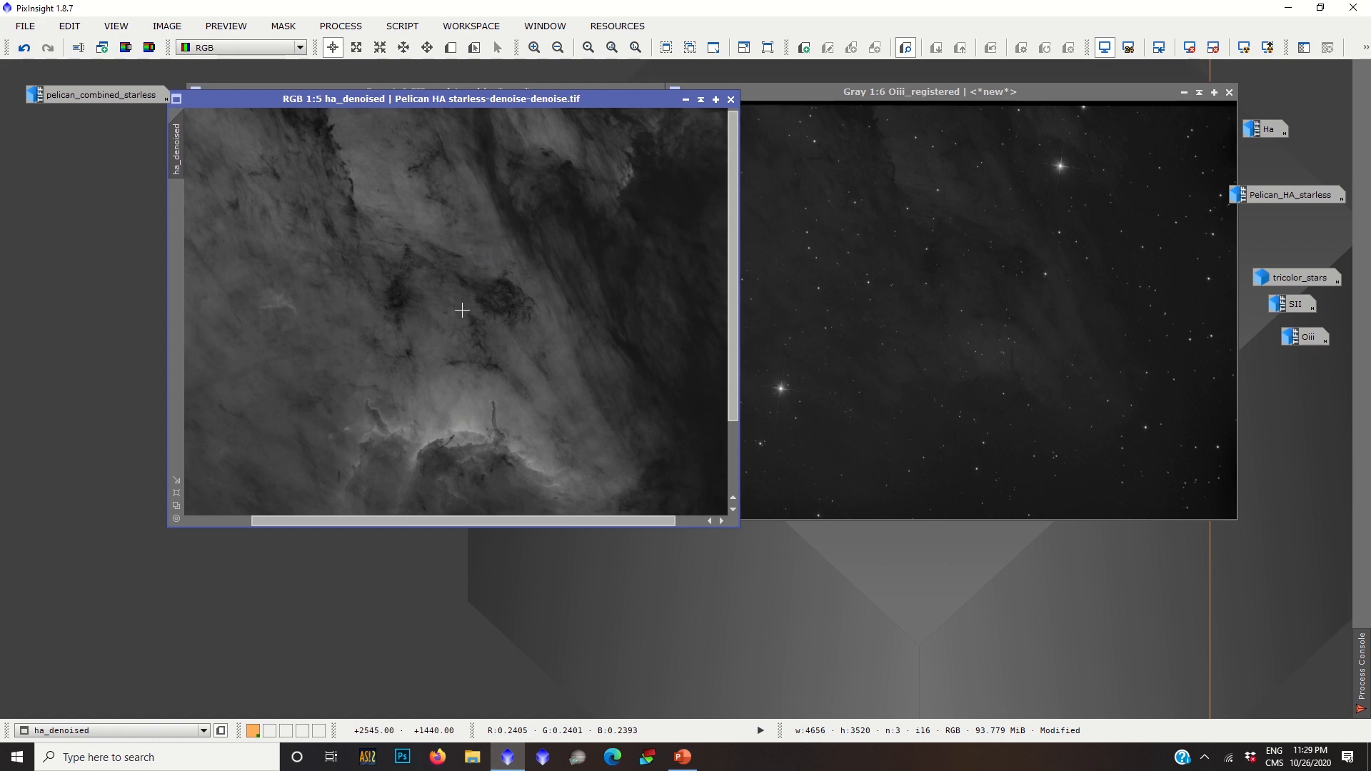
scroll(482, 303, up, 2)
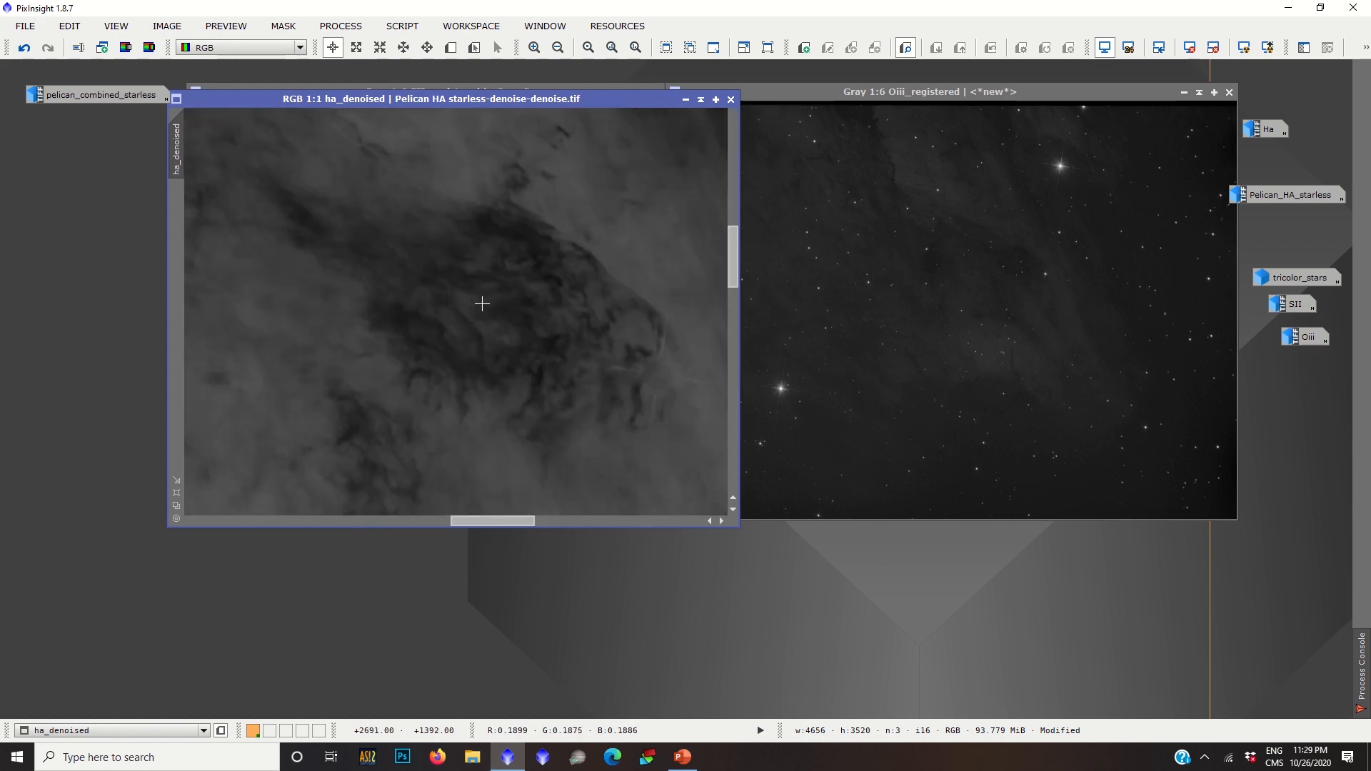
scroll(482, 303, down, 2)
scroll(482, 304, up, 2)
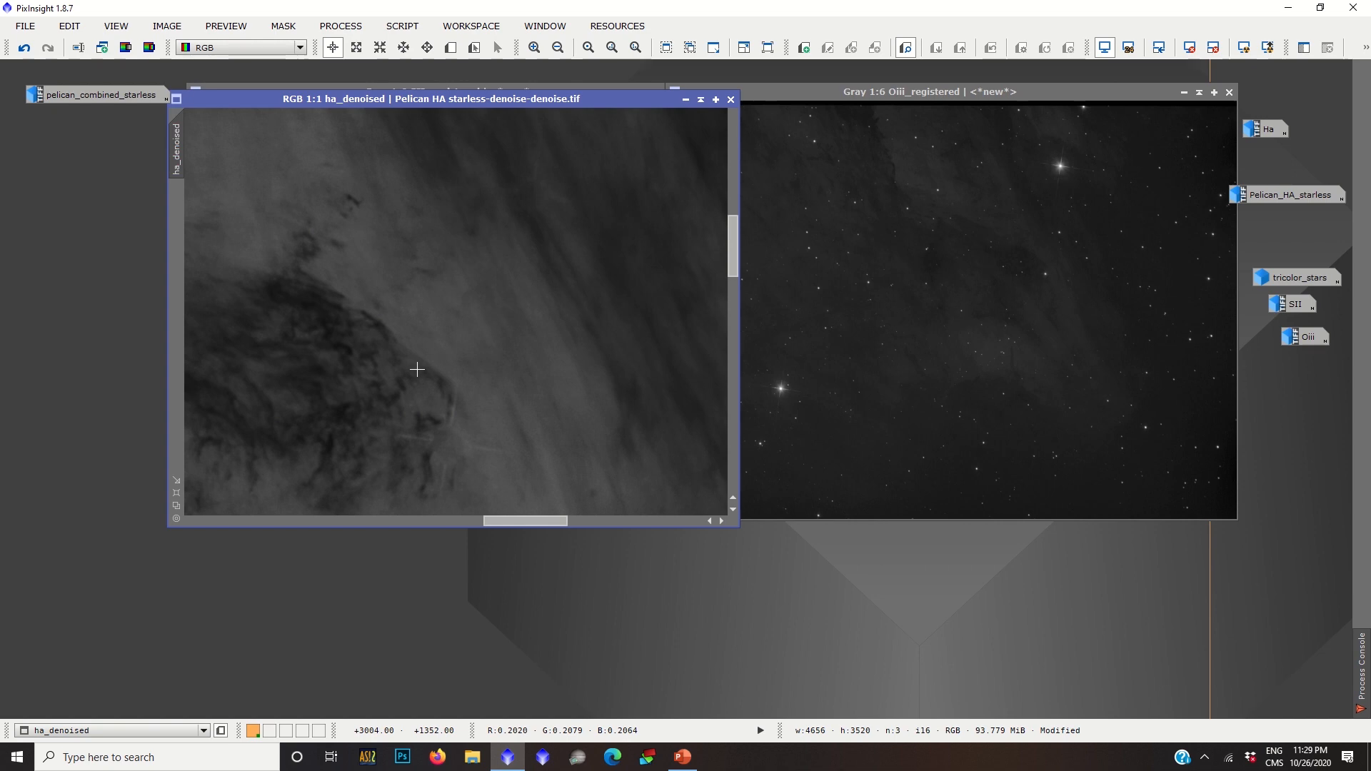
key(ctrl+y)
scroll(417, 369, down, 1)
scroll(417, 369, up, 2)
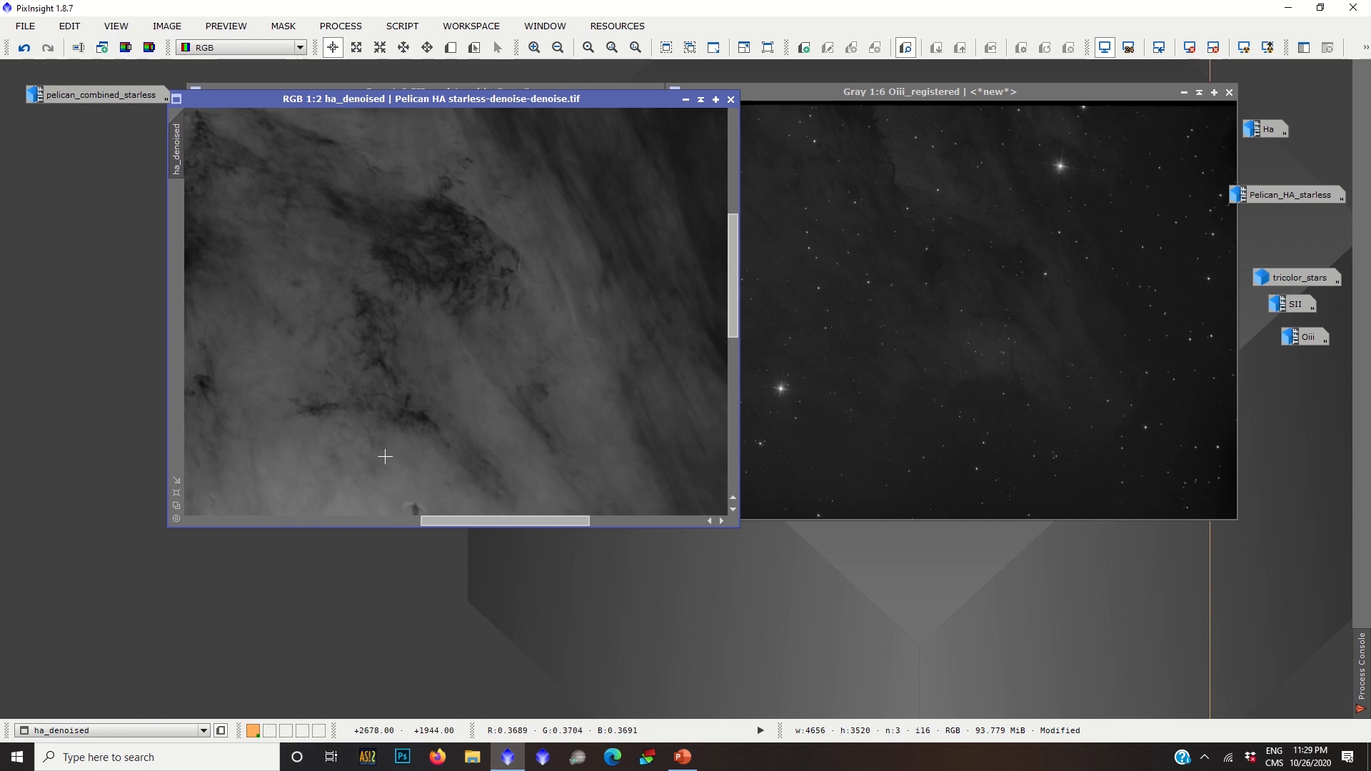
scroll(508, 250, up, 1)
scroll(453, 220, down, 2)
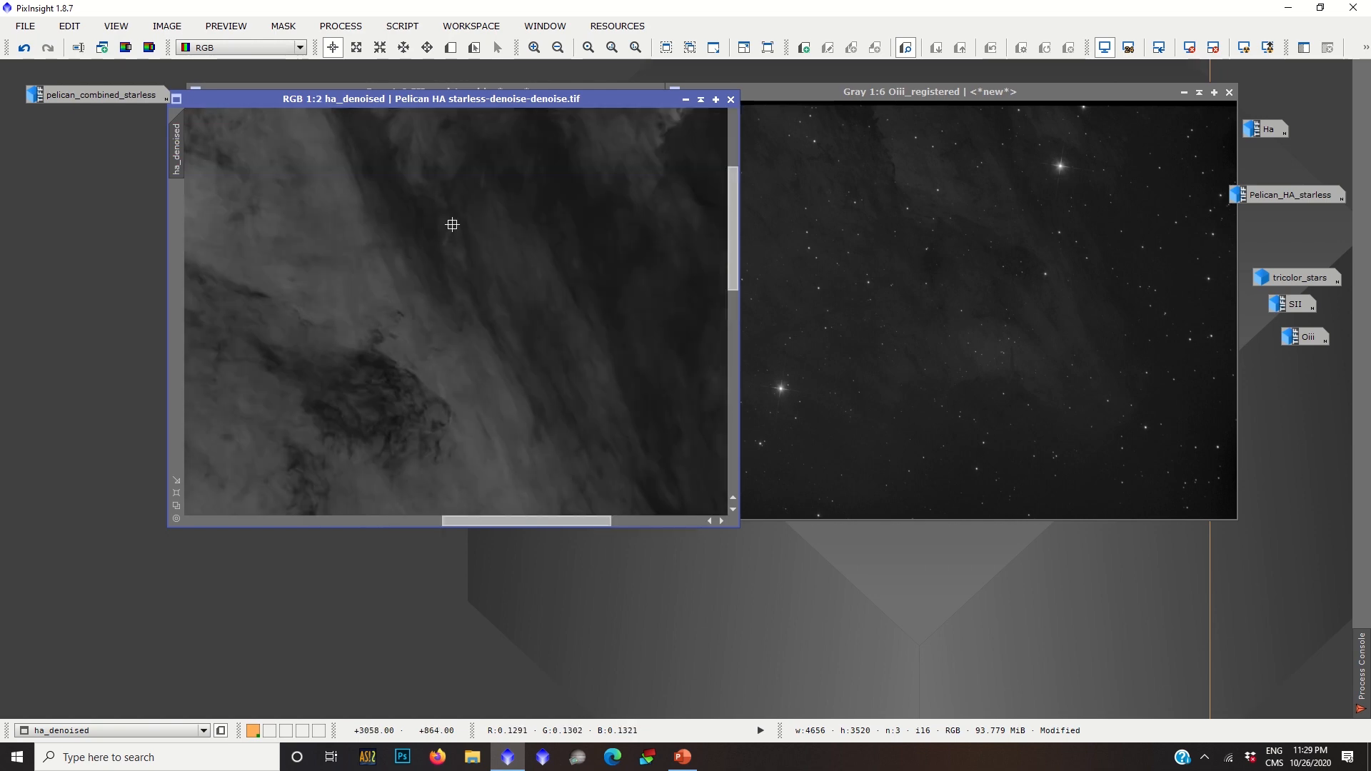
Compare the whole ha_denoised nebula and its bright ridge before and after the enhancement, leaving the enhancement applied.
scroll(465, 305, up, 3)
scroll(469, 351, up, 1)
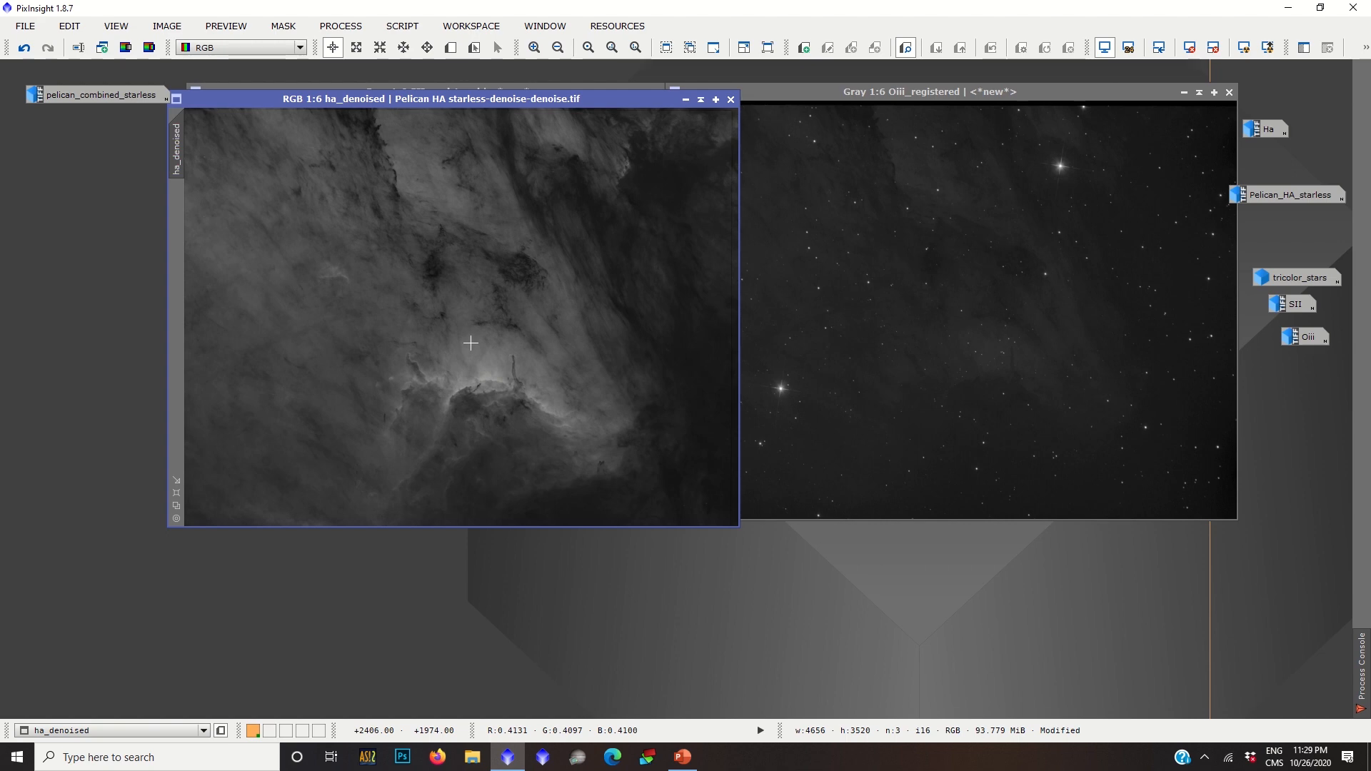
key(ctrl+y)
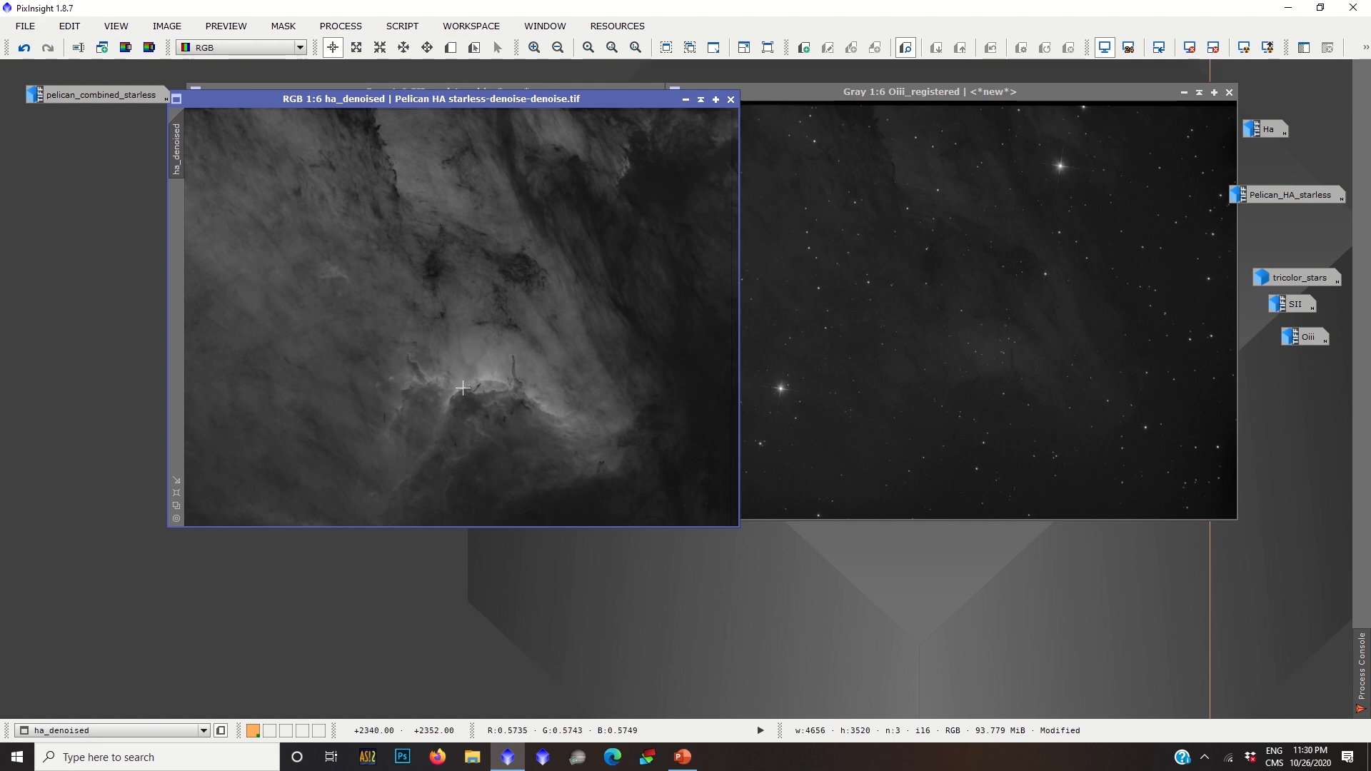
scroll(468, 357, down, 2)
scroll(503, 332, down, 1)
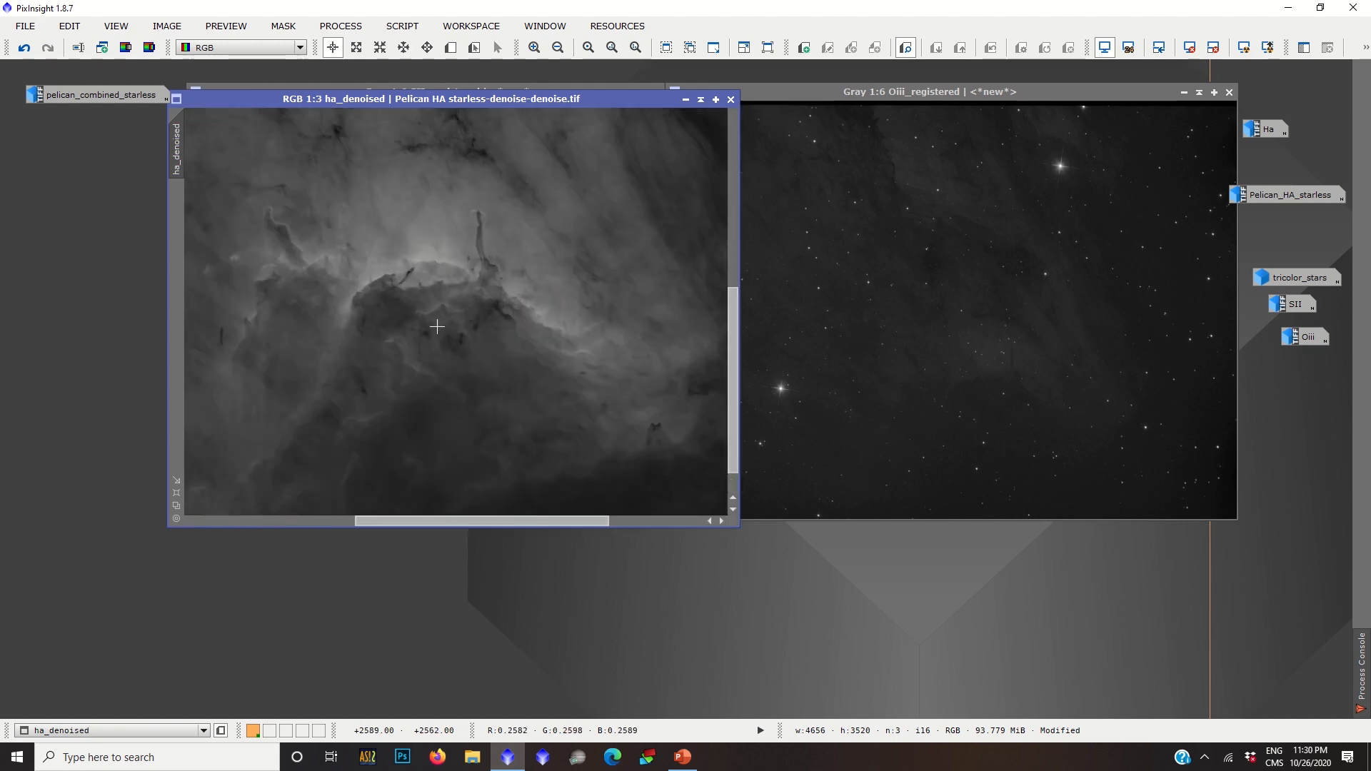
scroll(430, 325, down, 1)
key(ctrl+z)
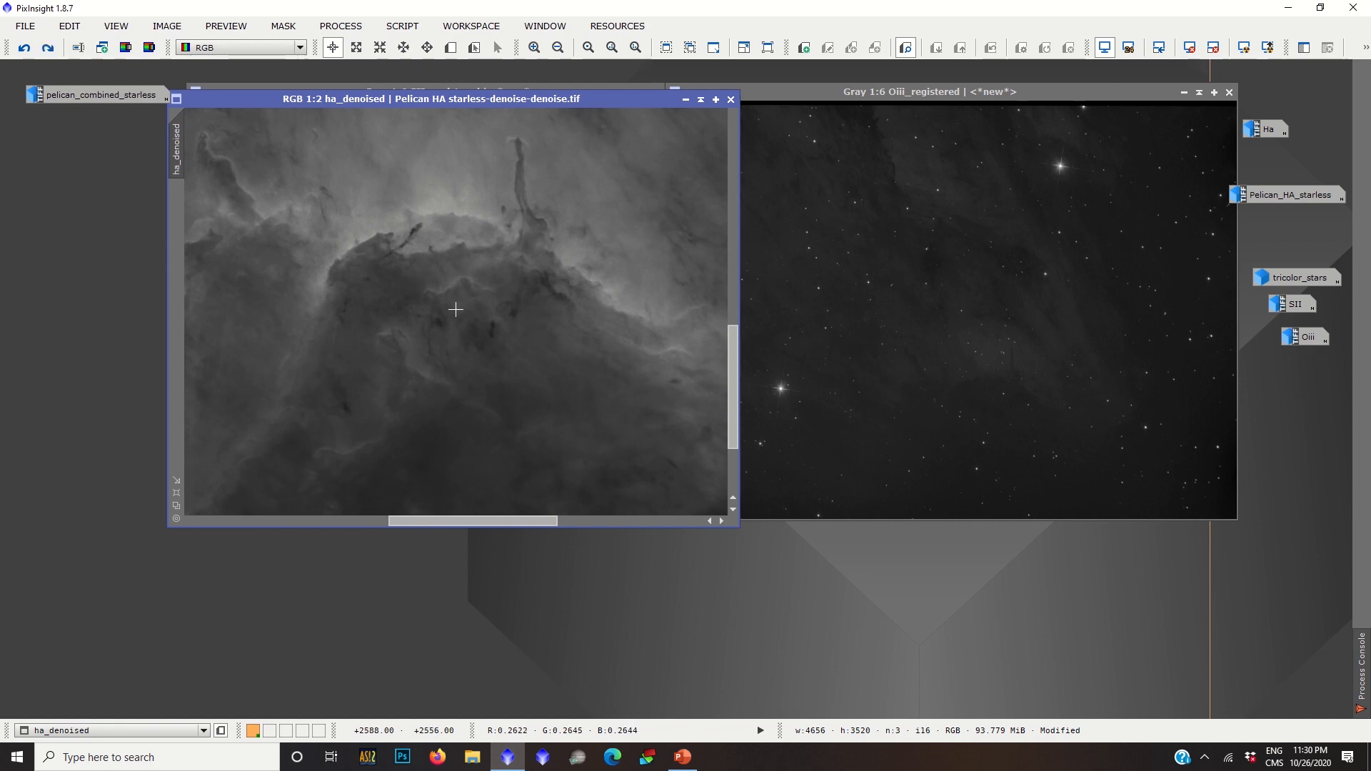
key(ctrl+y)
scroll(455, 309, up, 5)
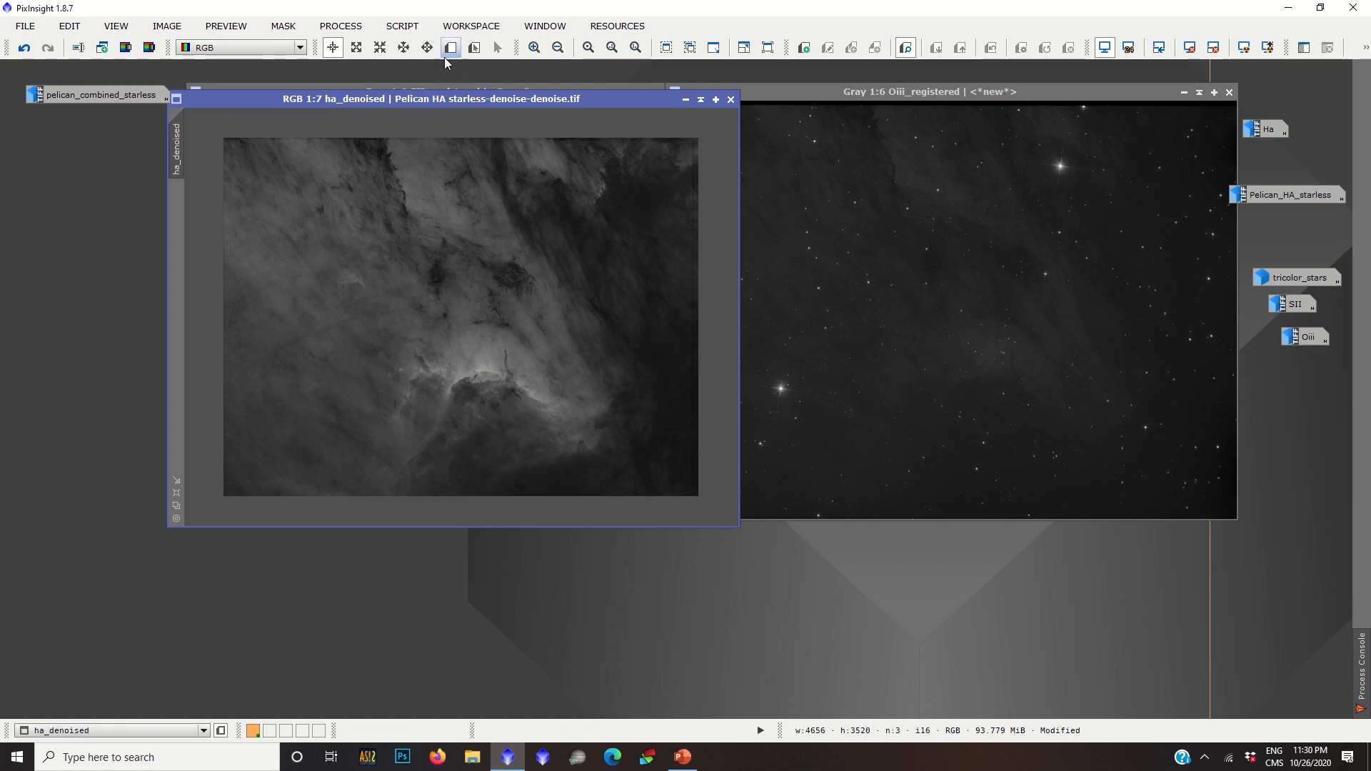
Restore the pelican_combined_starless window and arrange it side by side with ha_denoised.
drag(448, 100, 949, 113)
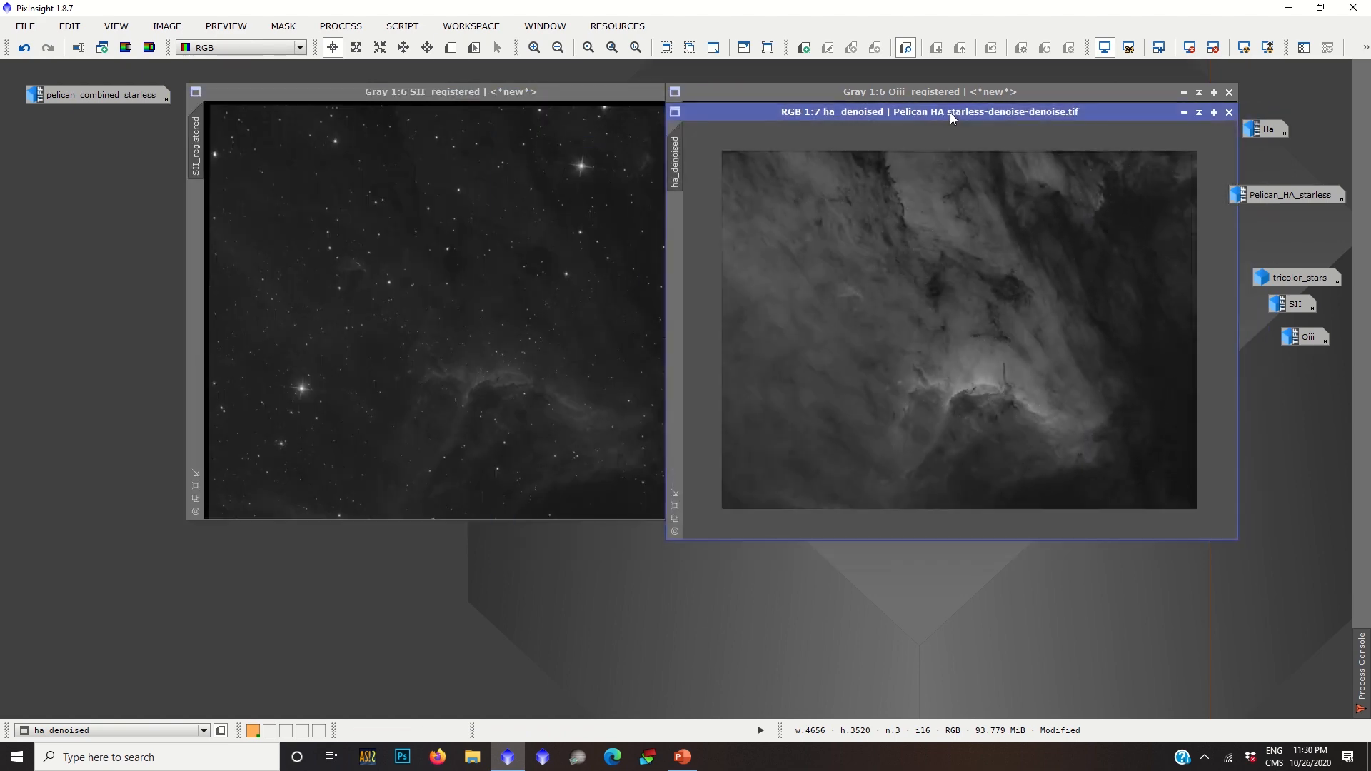
double_click(103, 94)
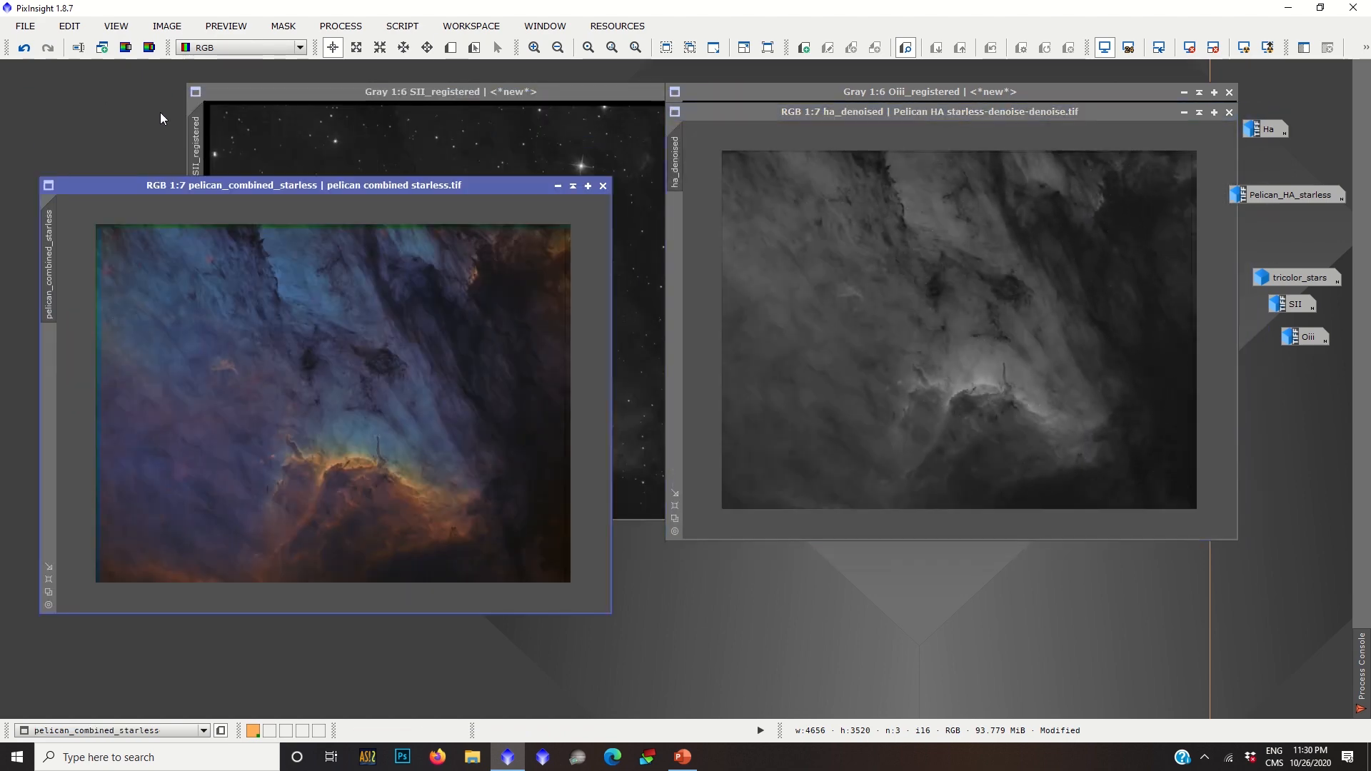
drag(334, 185, 304, 112)
right_click(282, 320)
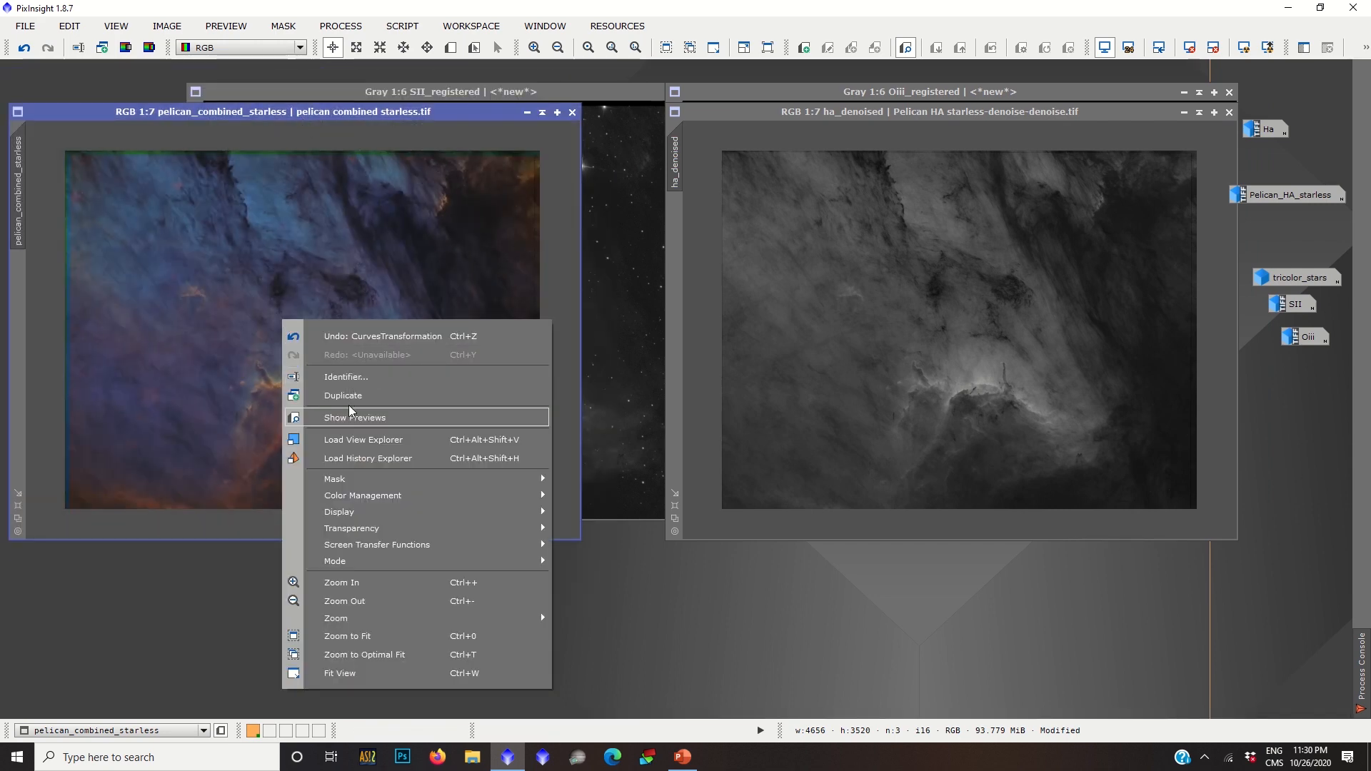
click(350, 378)
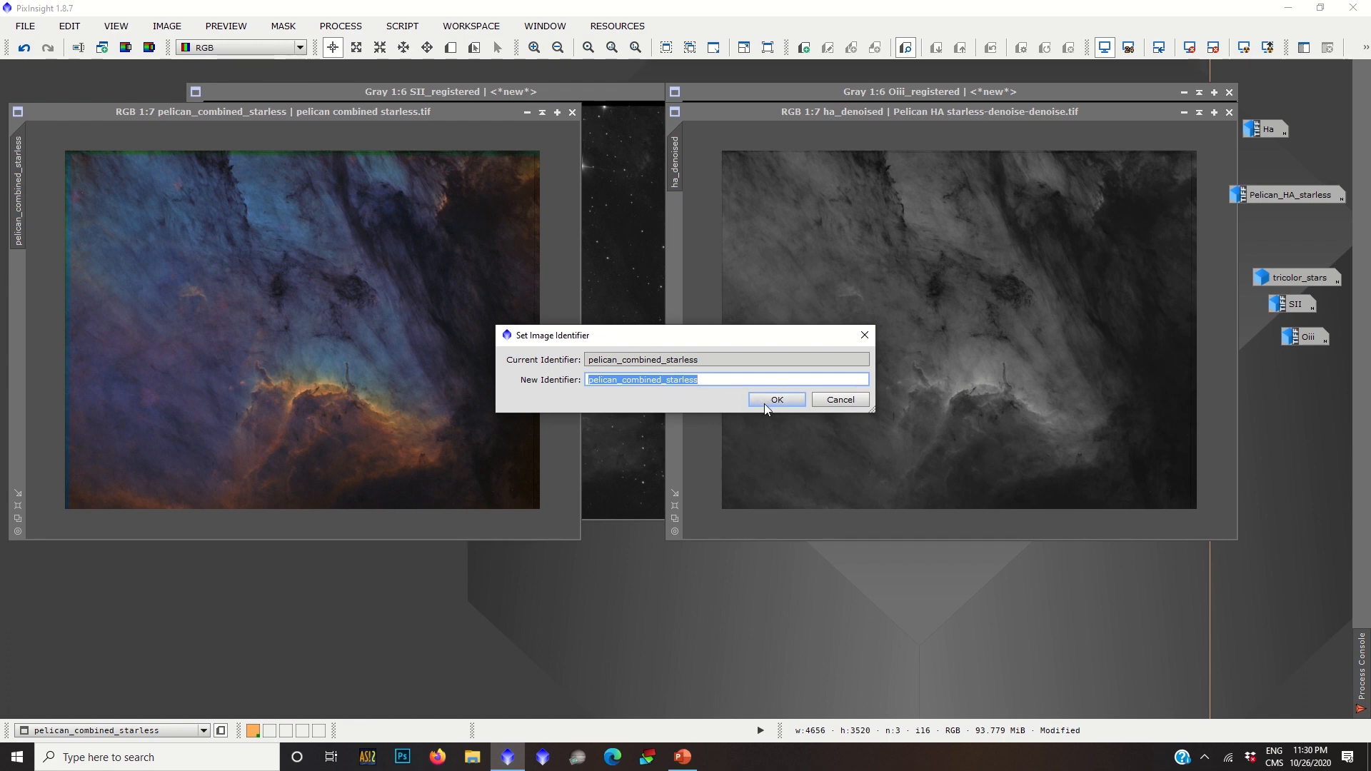
text(Pelican_)
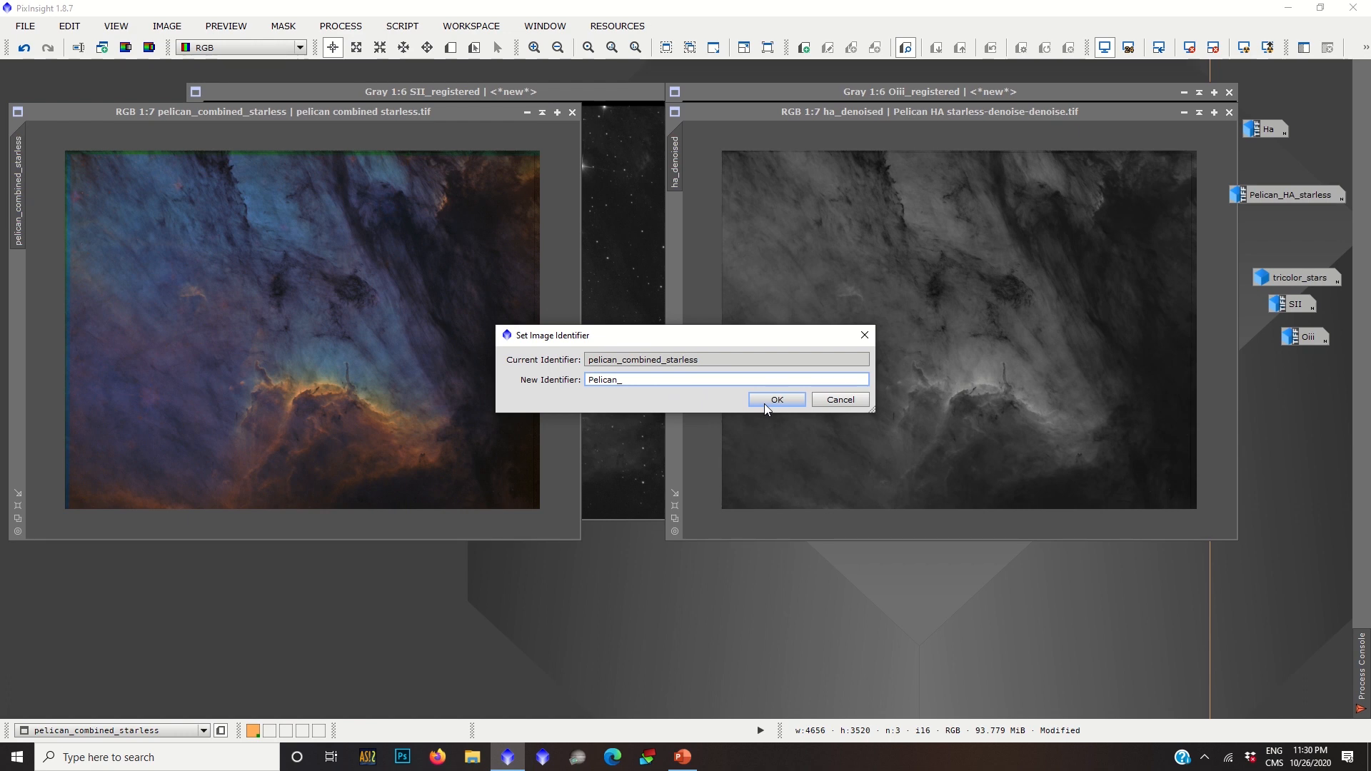
click(828, 401)
Change the image identifier of ha_denoised to ha_starless.
right_click(956, 234)
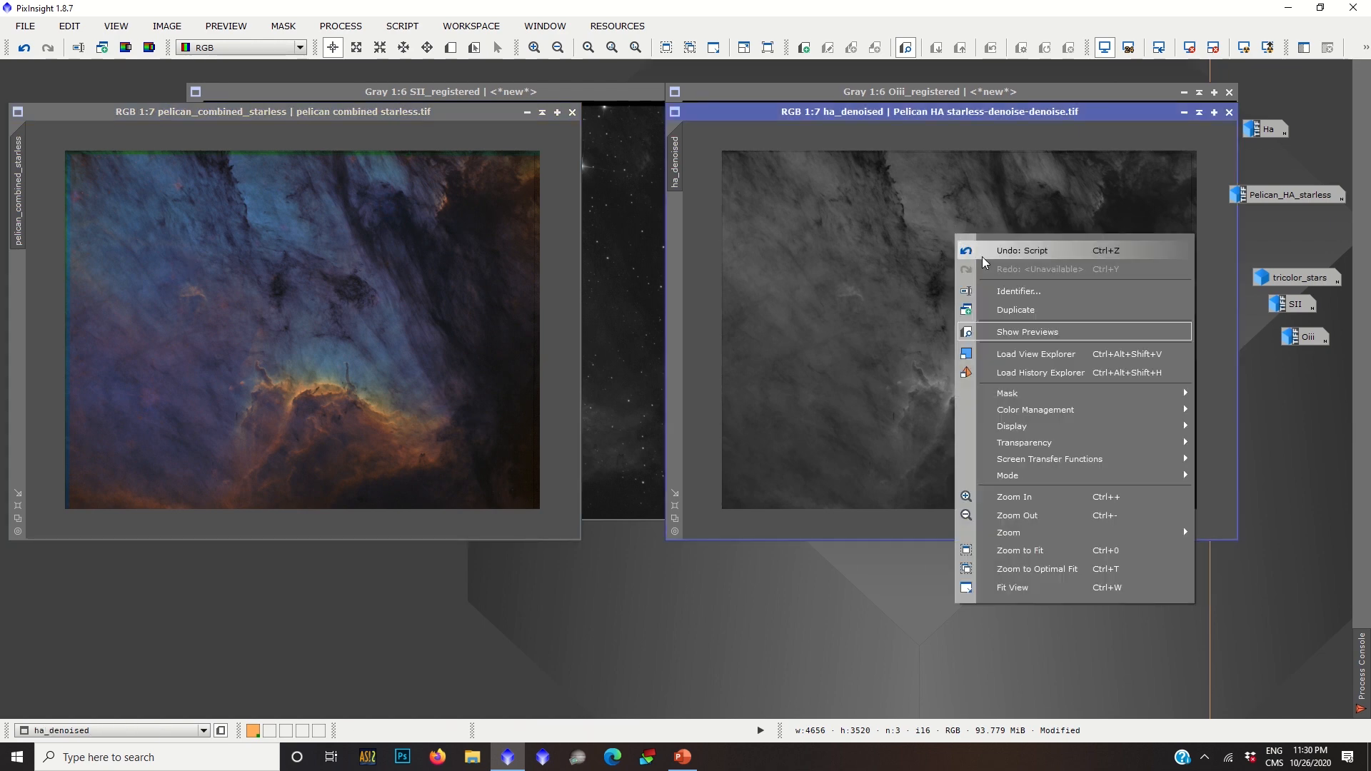
click(1017, 291)
key(End)
key(BackSpace)
key(BackSpace)
key(BackSpace)
key(BackSpace)
key(BackSpace)
key(BackSpace)
key(BackSpace)
key(BackSpace)
text(starless)
key(Return)
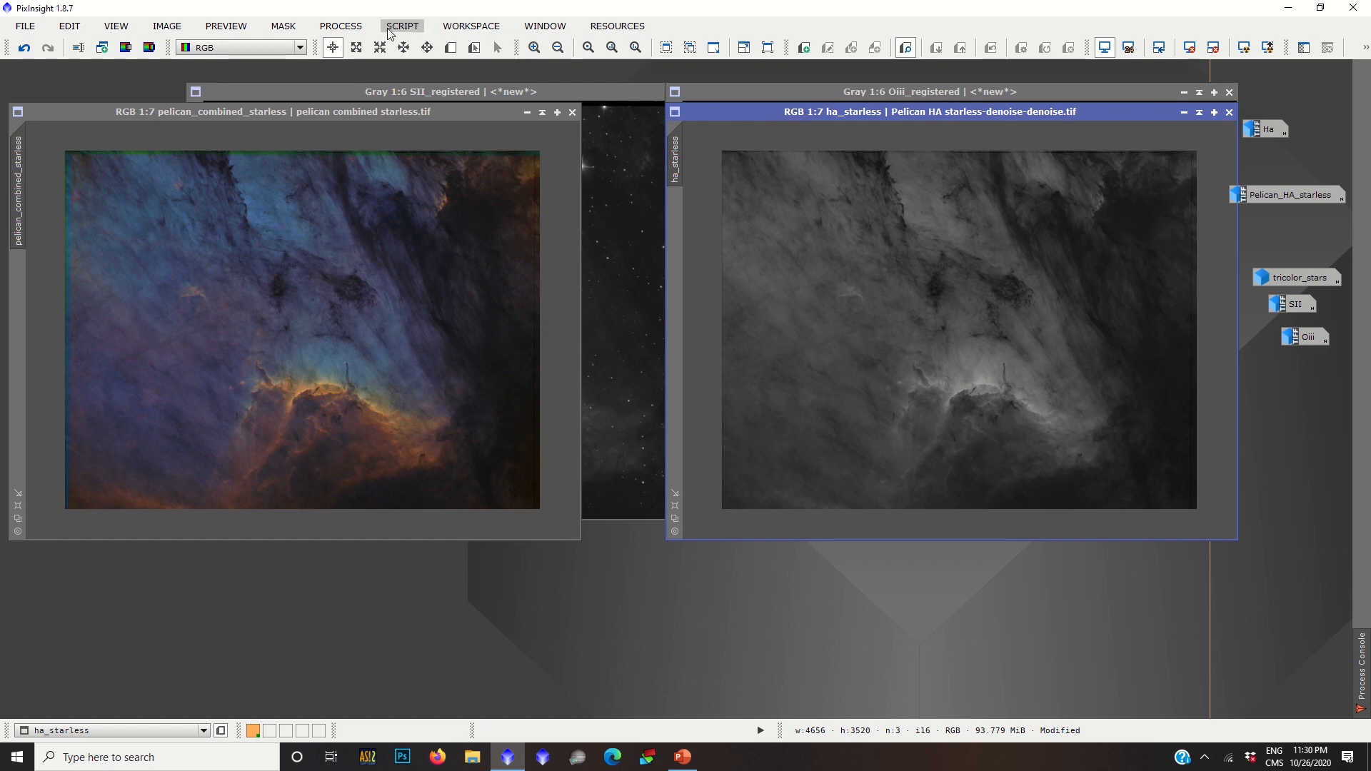
Move the ha_starless window closer to the pelican_combined_starless window.
click(341, 29)
mouse_move(500, 45)
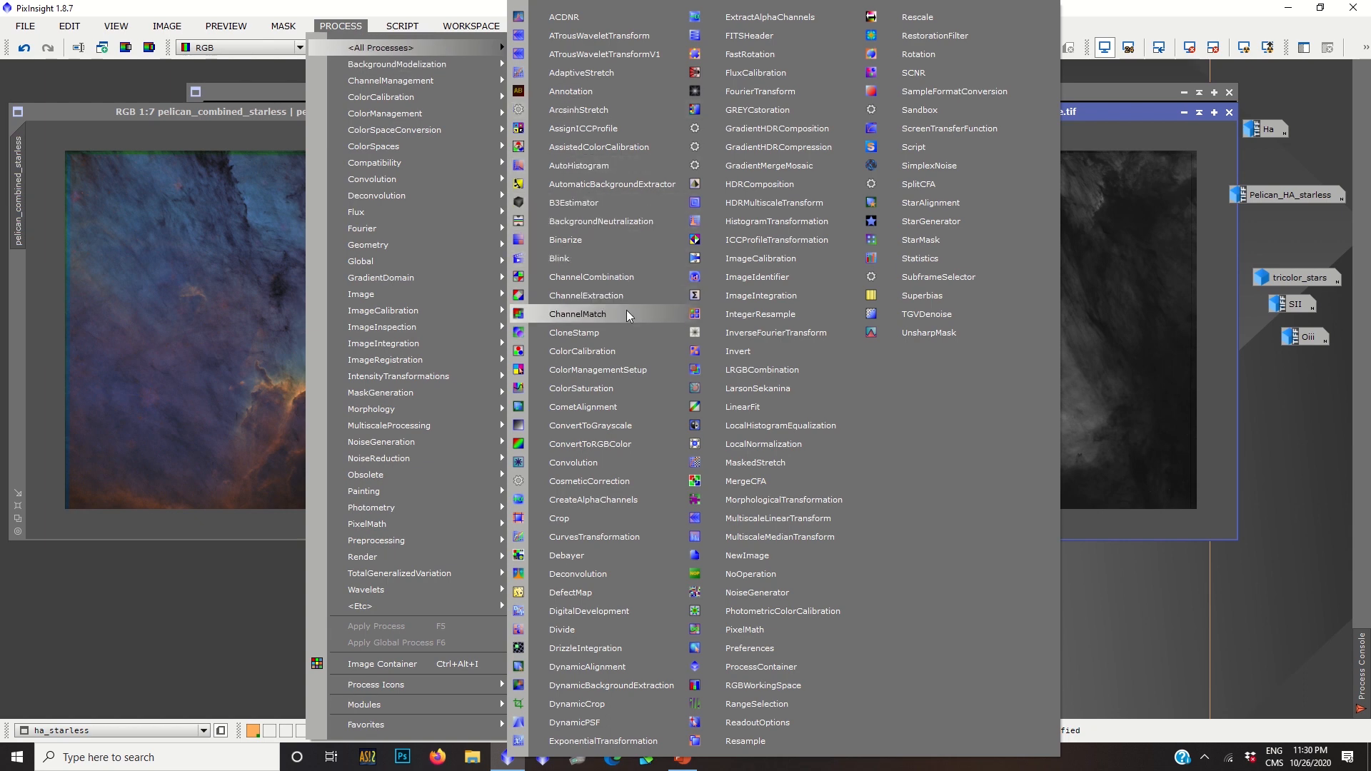
click(244, 665)
drag(935, 105, 854, 130)
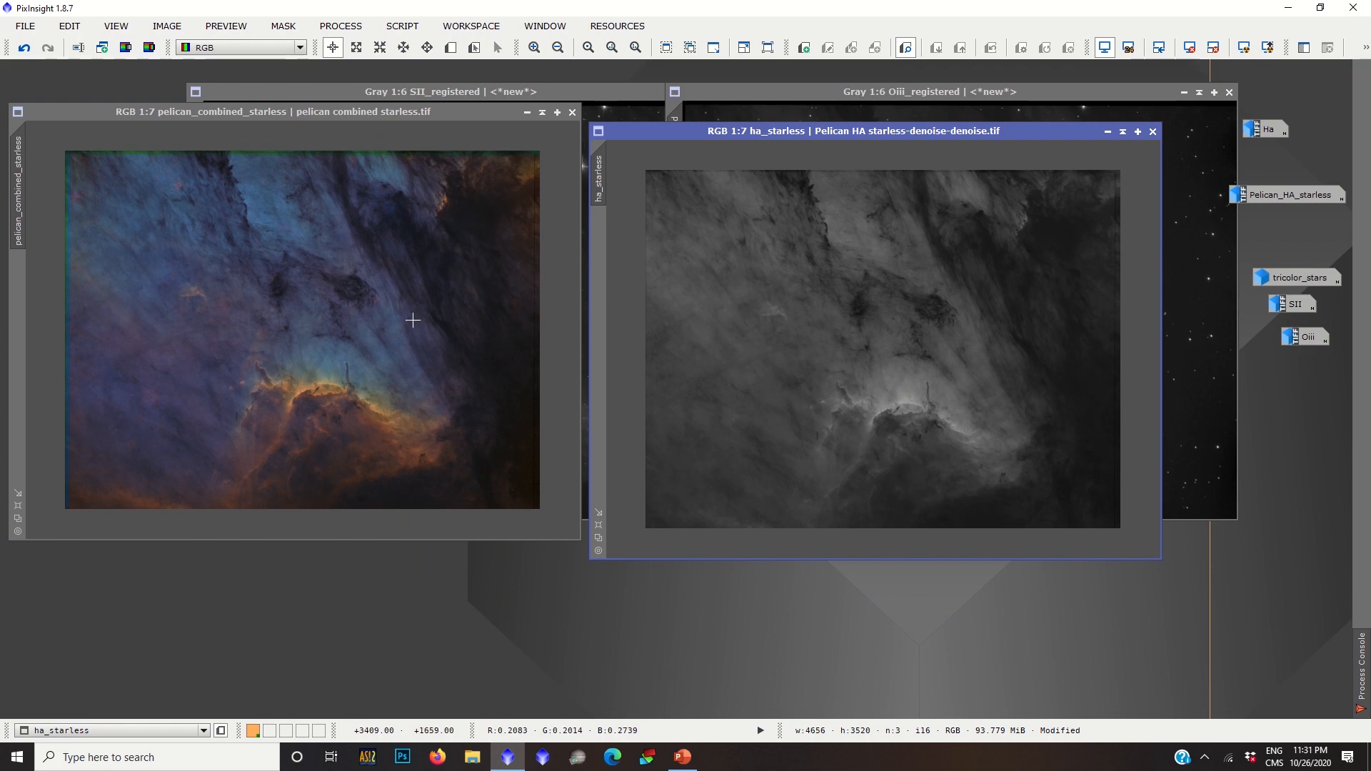
Try to set up LRGBCombination with only the L channel enabled, excluding R, G and B.
click(340, 26)
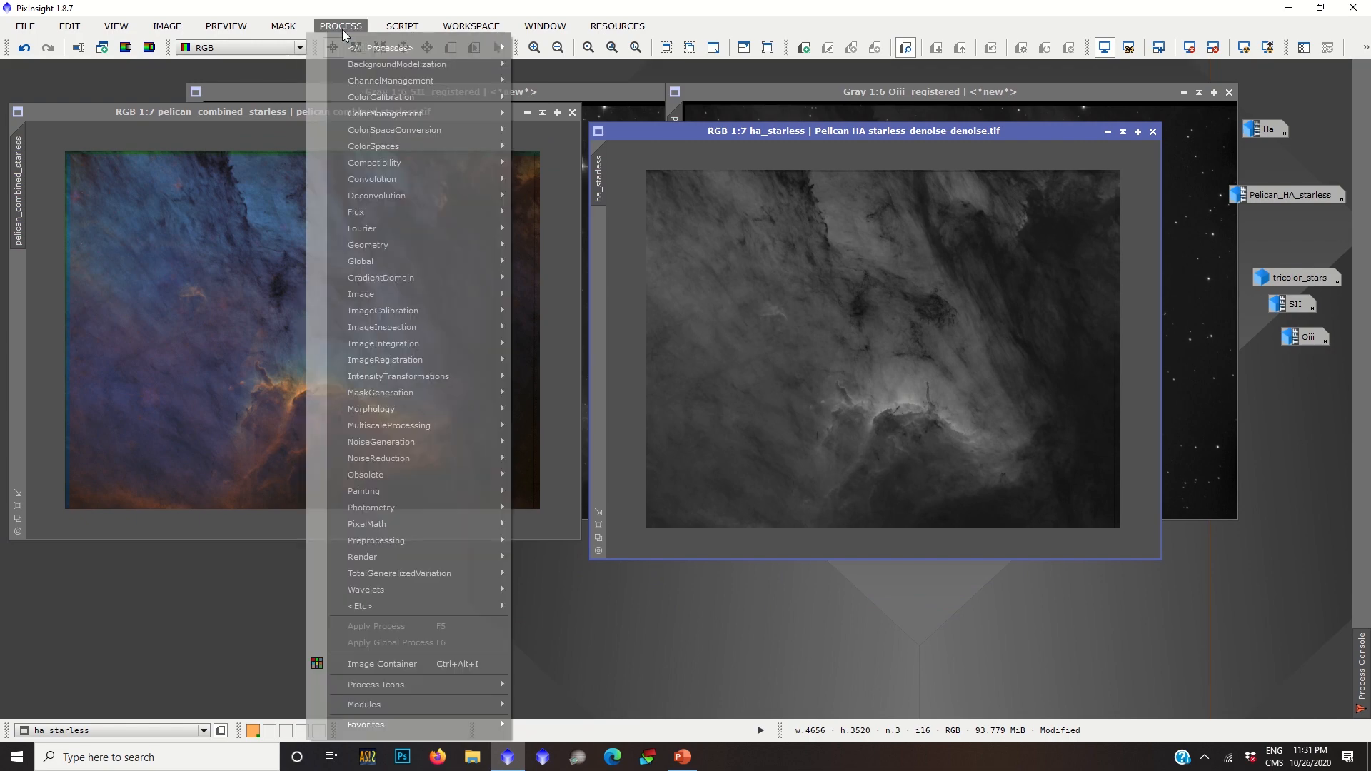
mouse_move(341, 49)
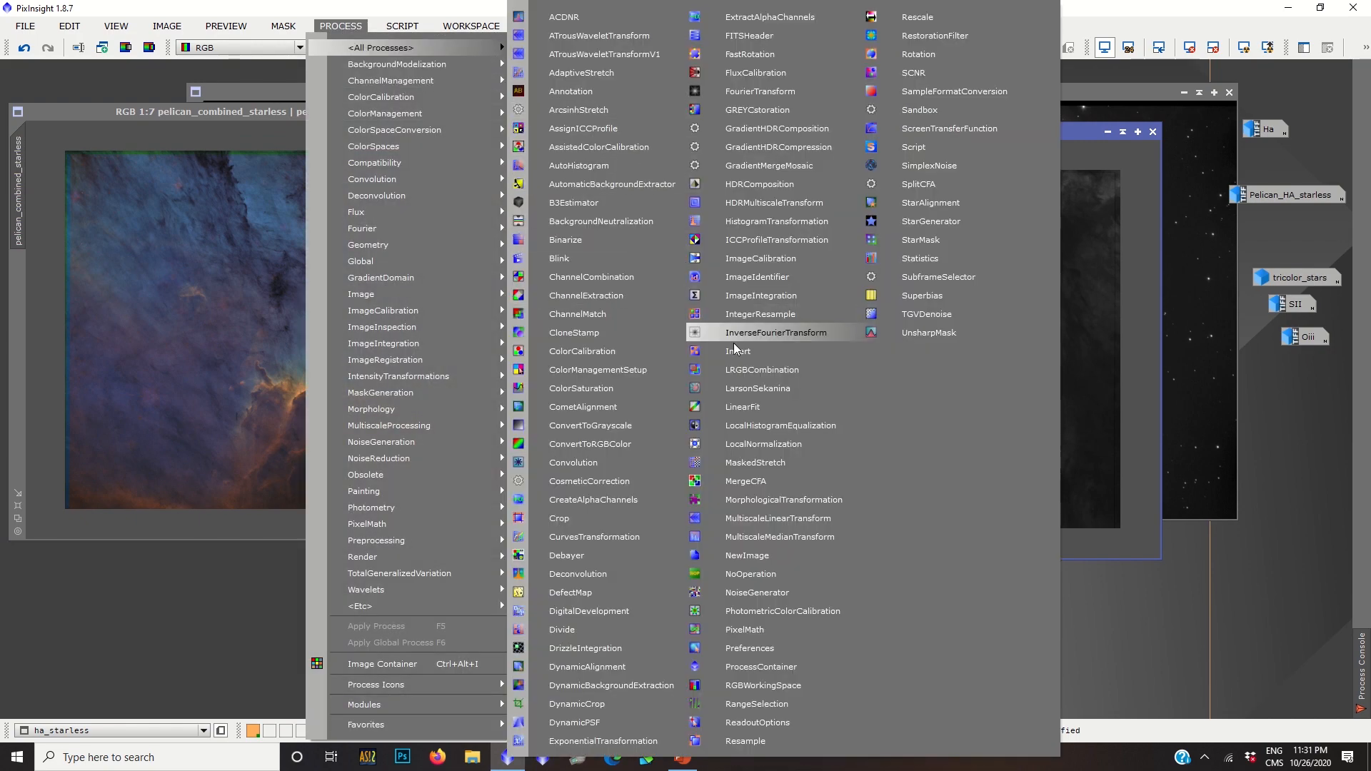
click(746, 369)
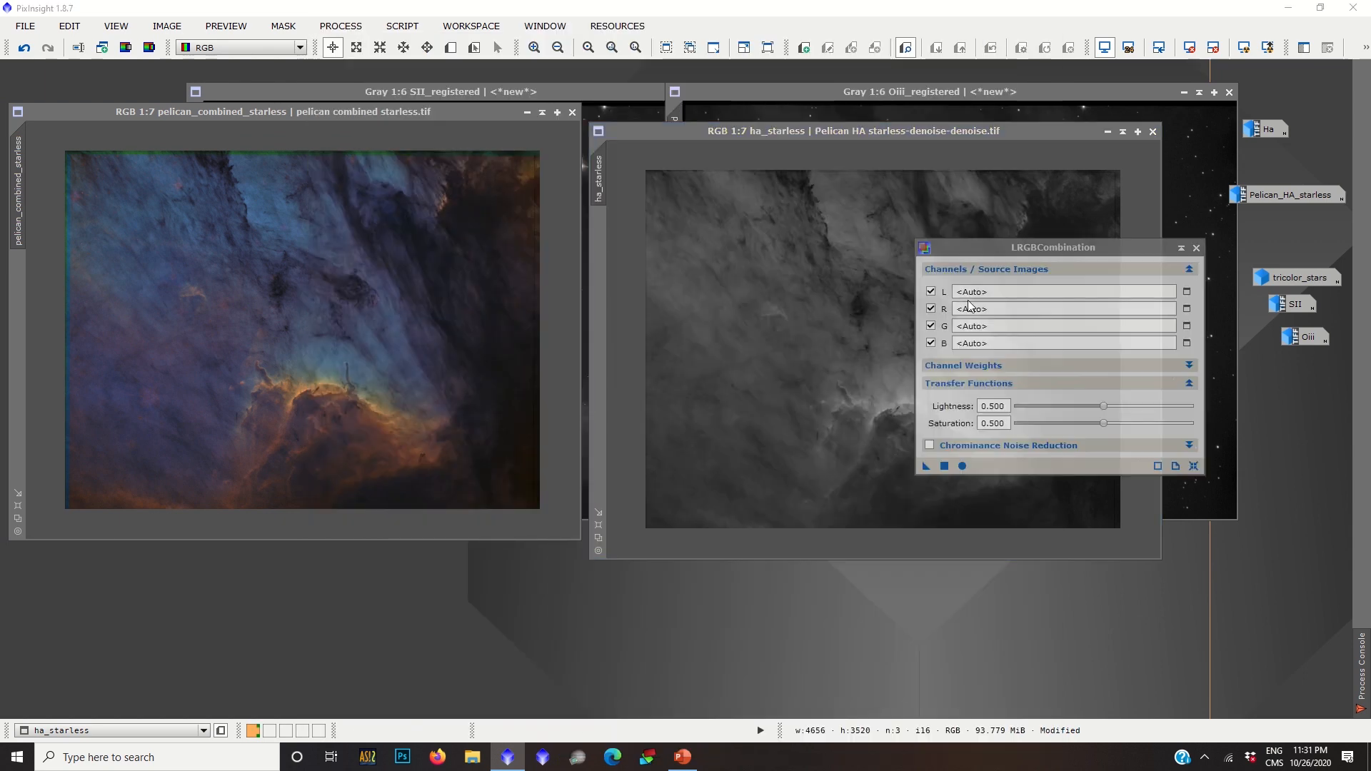
click(931, 310)
click(930, 326)
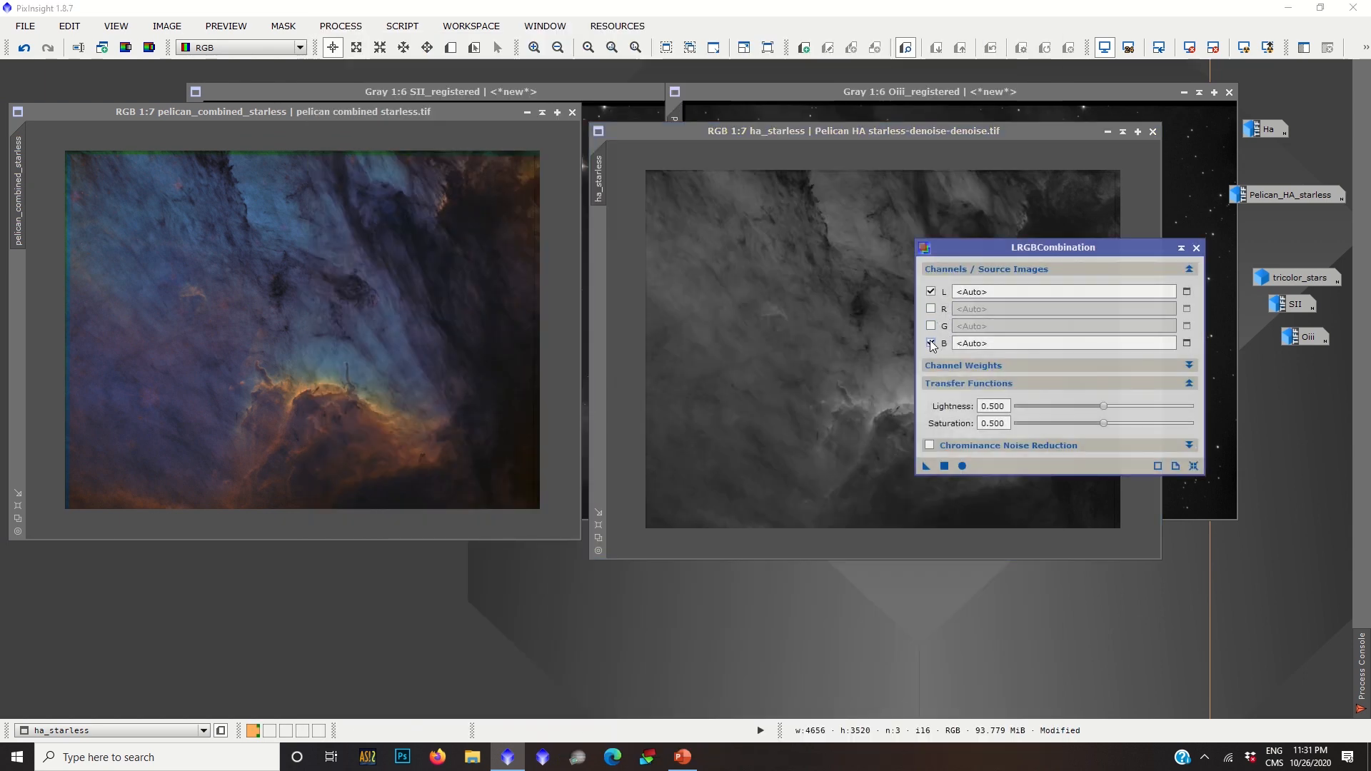
click(931, 344)
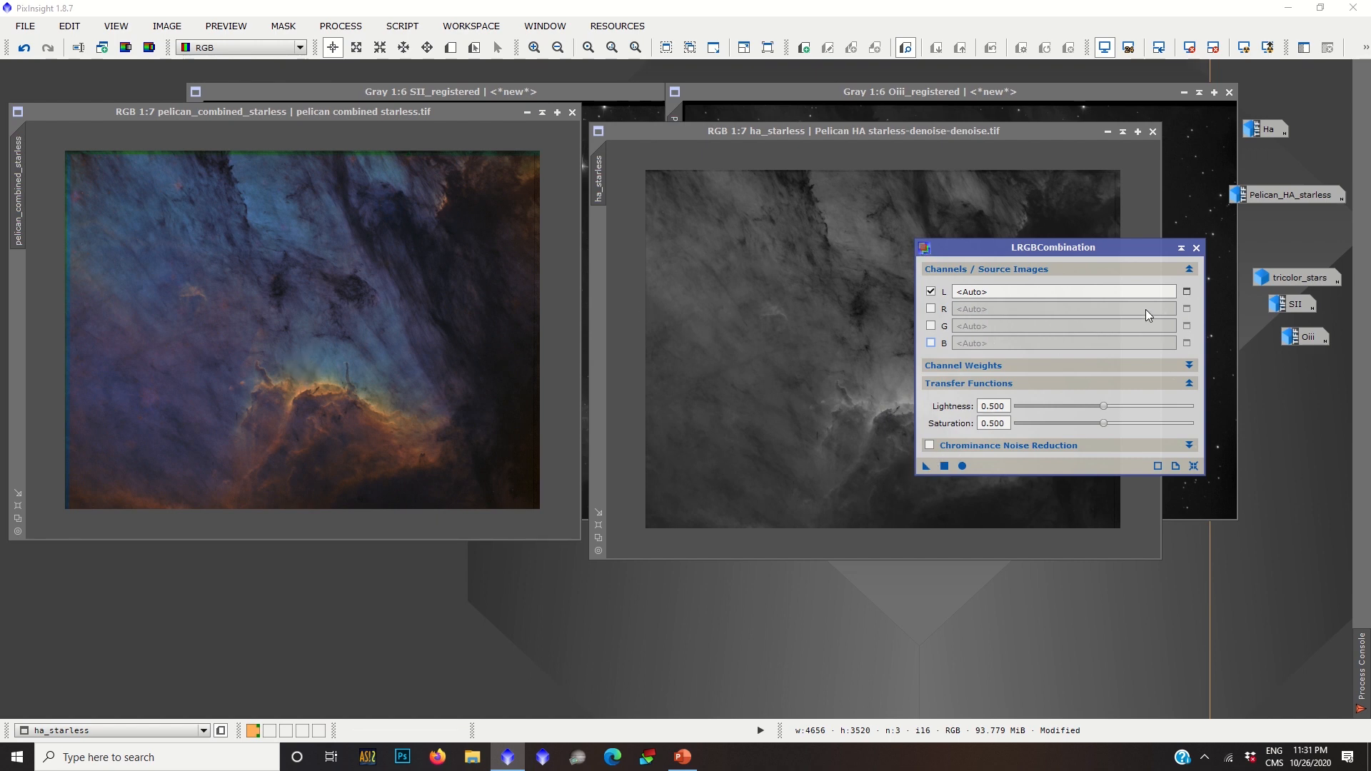
Check the images offered as the lightness source for the L channel and close LRGBCombination without applying it.
click(1187, 293)
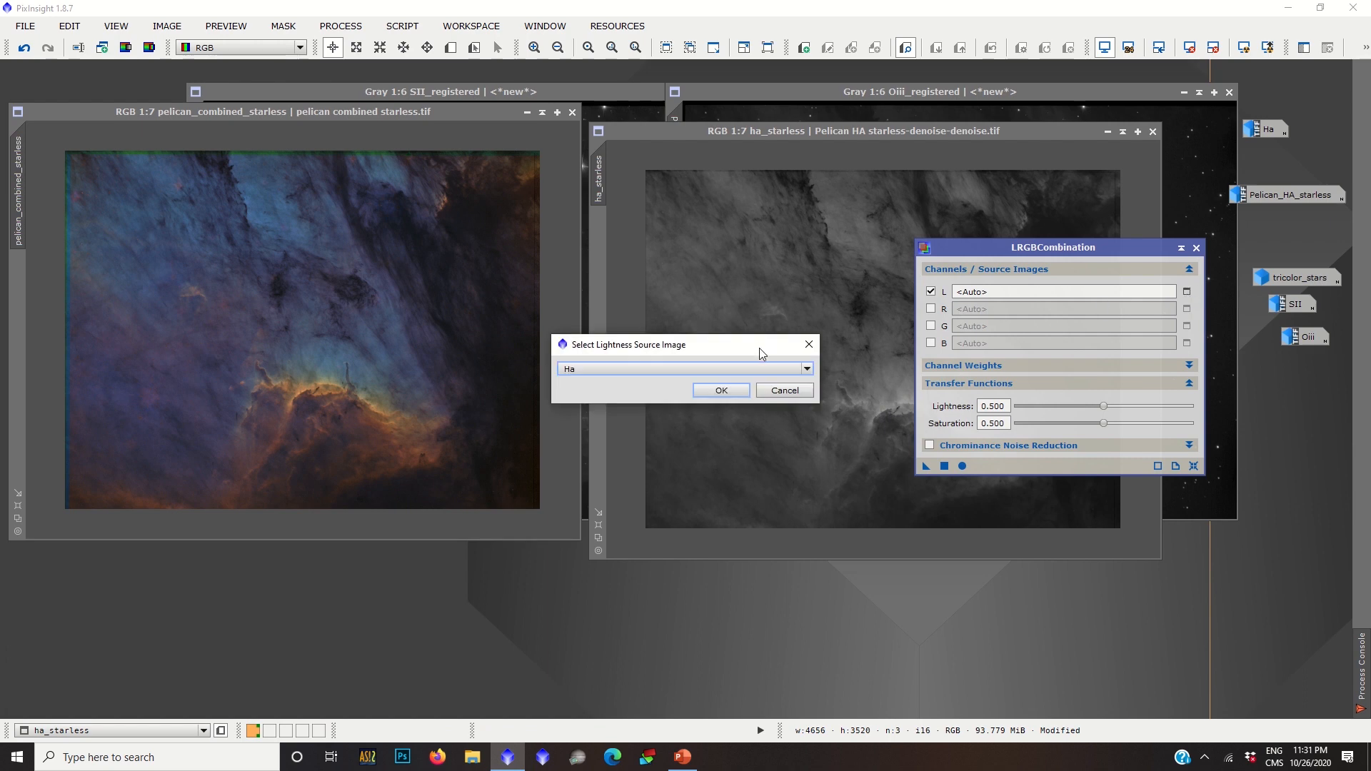
click(806, 368)
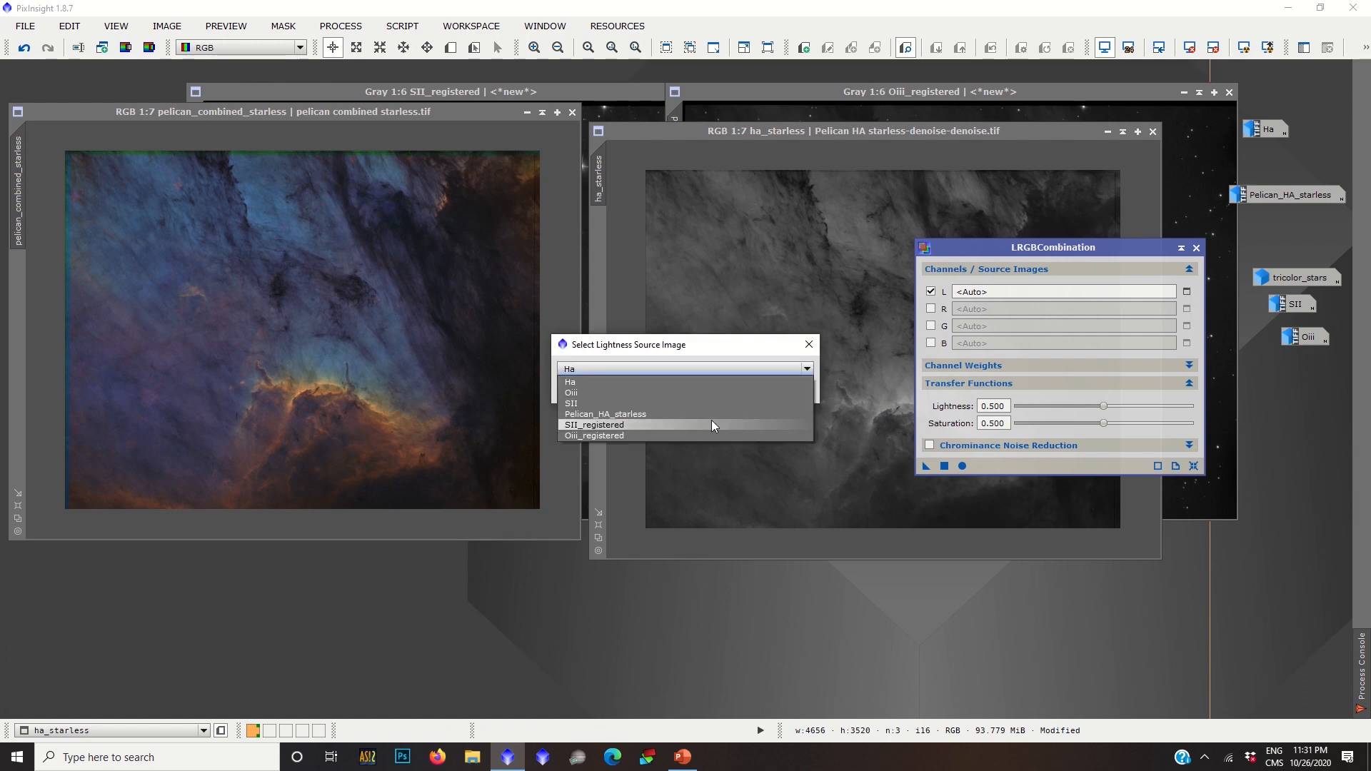
click(809, 346)
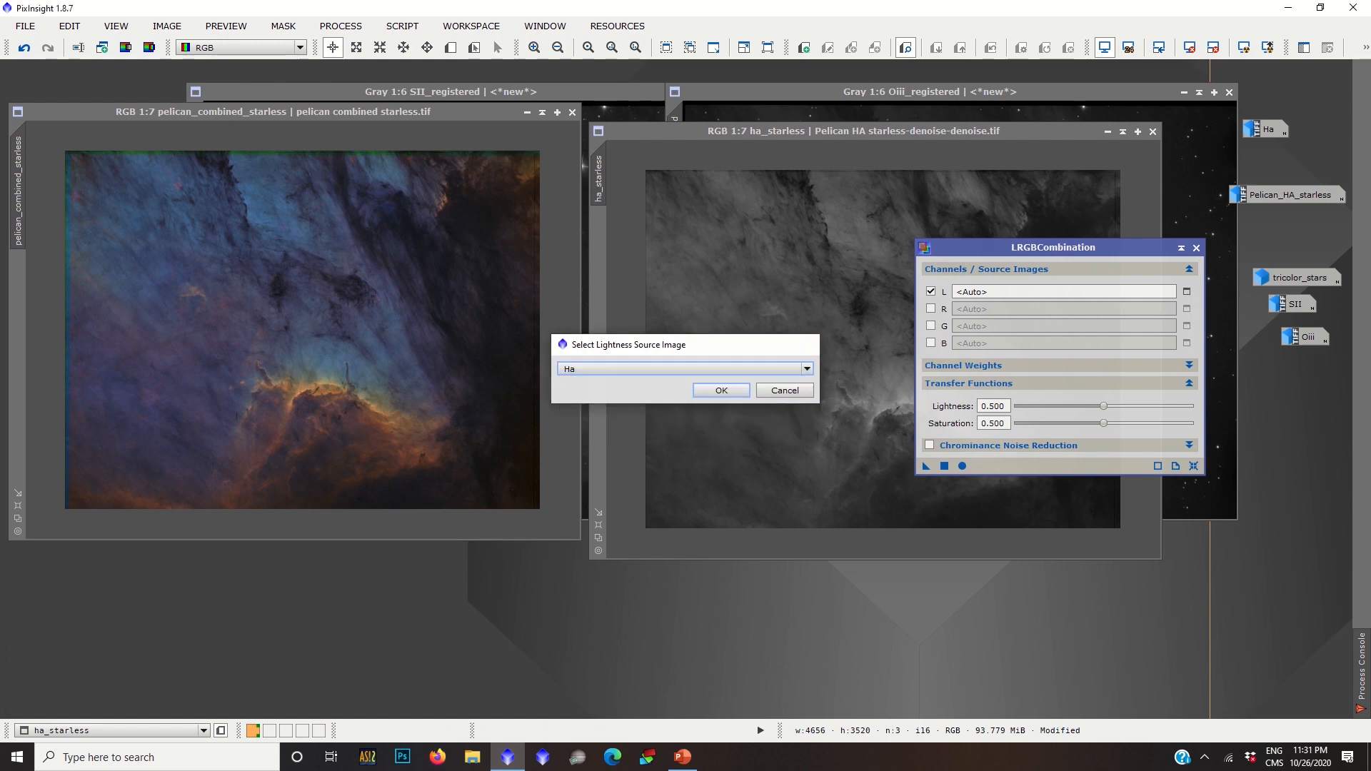
click(810, 346)
click(1197, 248)
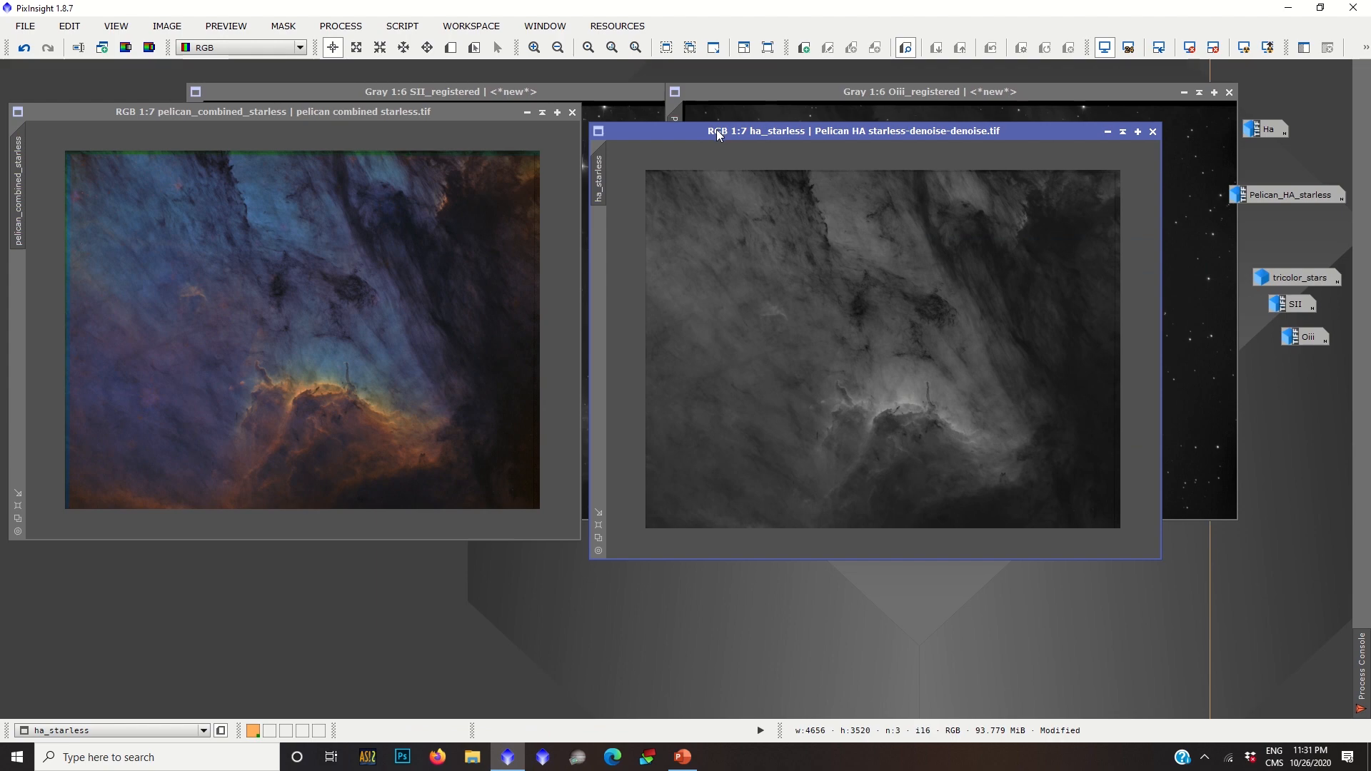
Extract the lightness component of ha_starless as a separate grayscale image.
click(126, 48)
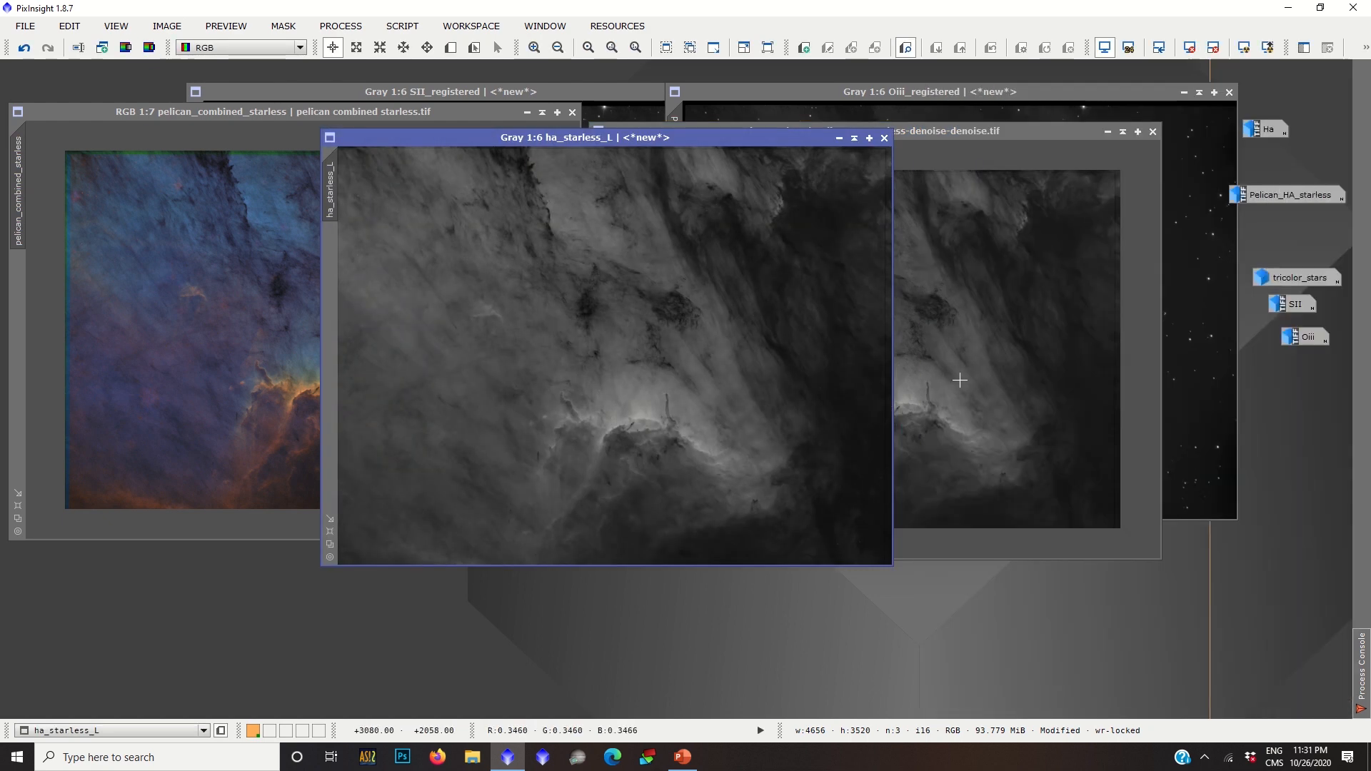
click(961, 378)
click(527, 373)
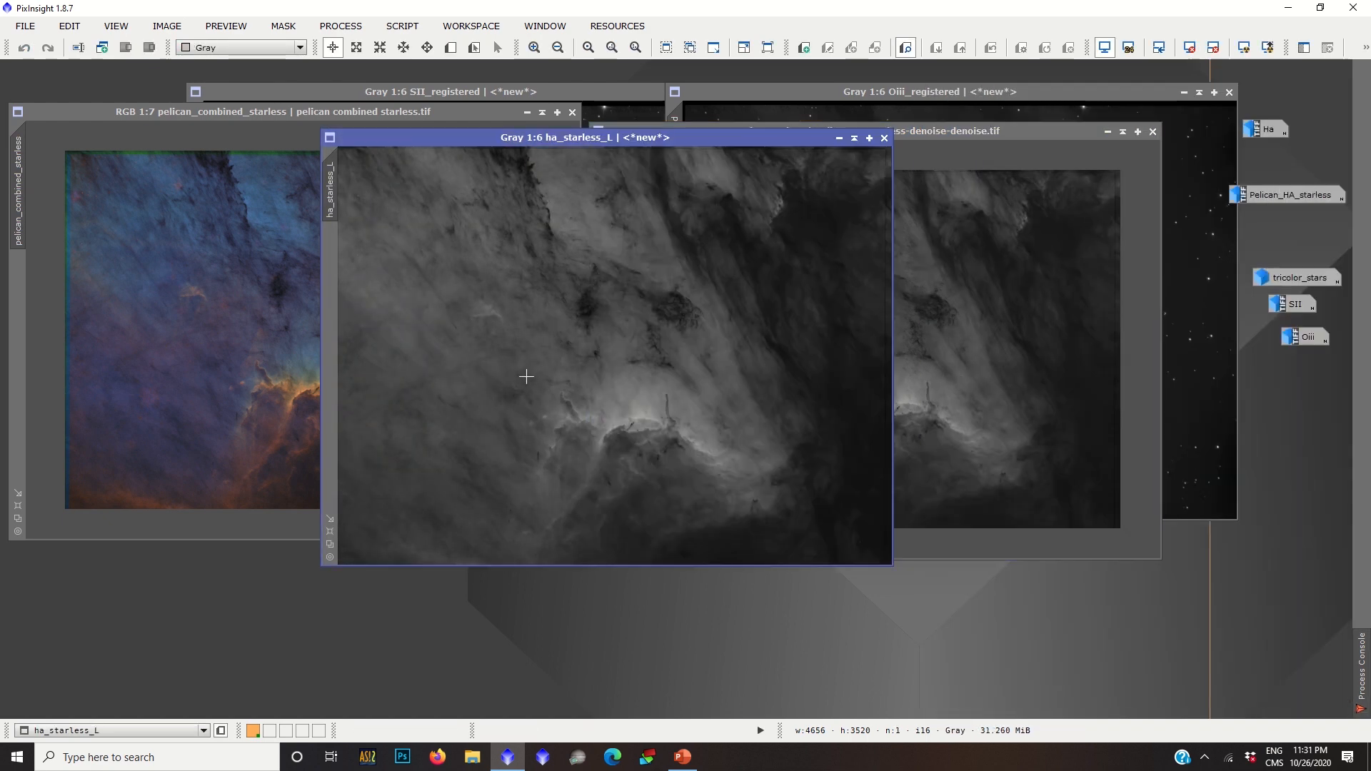
Place the extracted lightness image beside ha_starless and compare their nebula detail.
scroll(646, 393, up, 4)
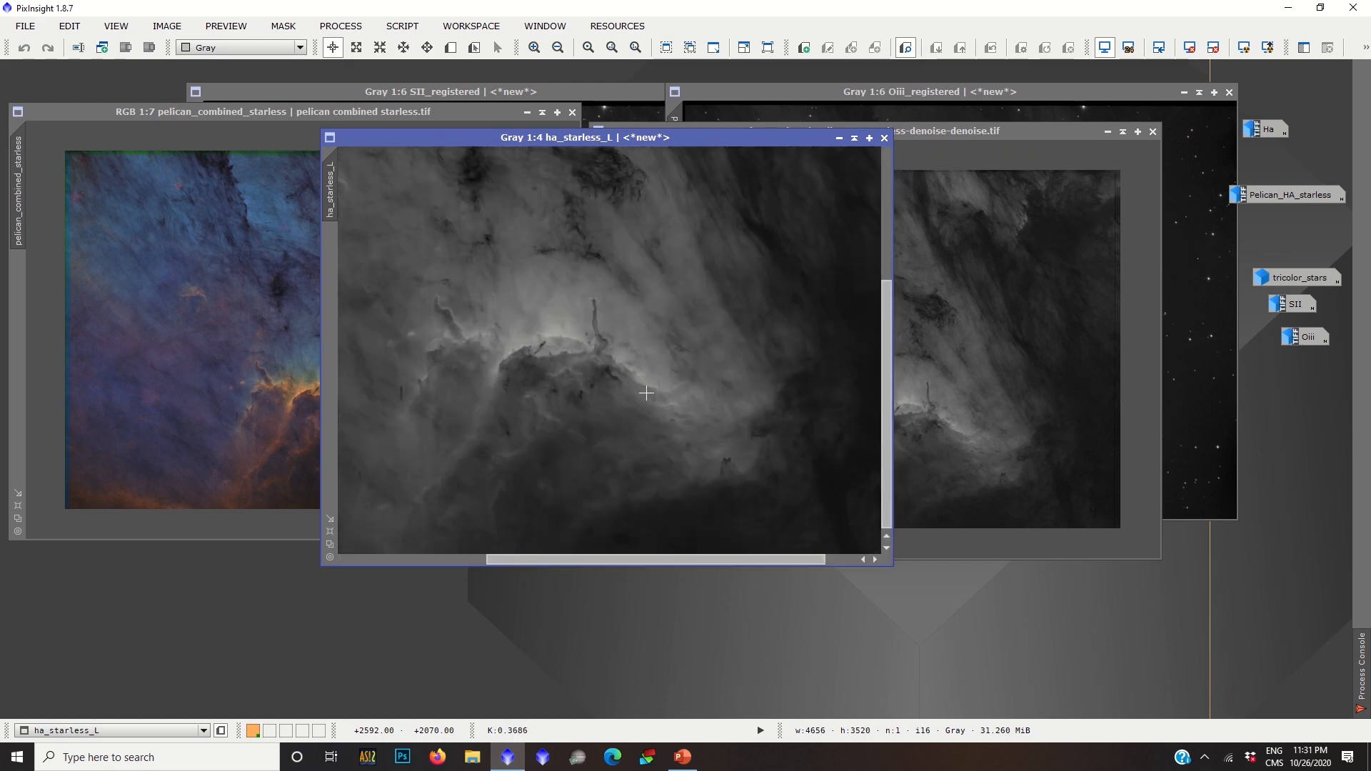
scroll(530, 337, down, 5)
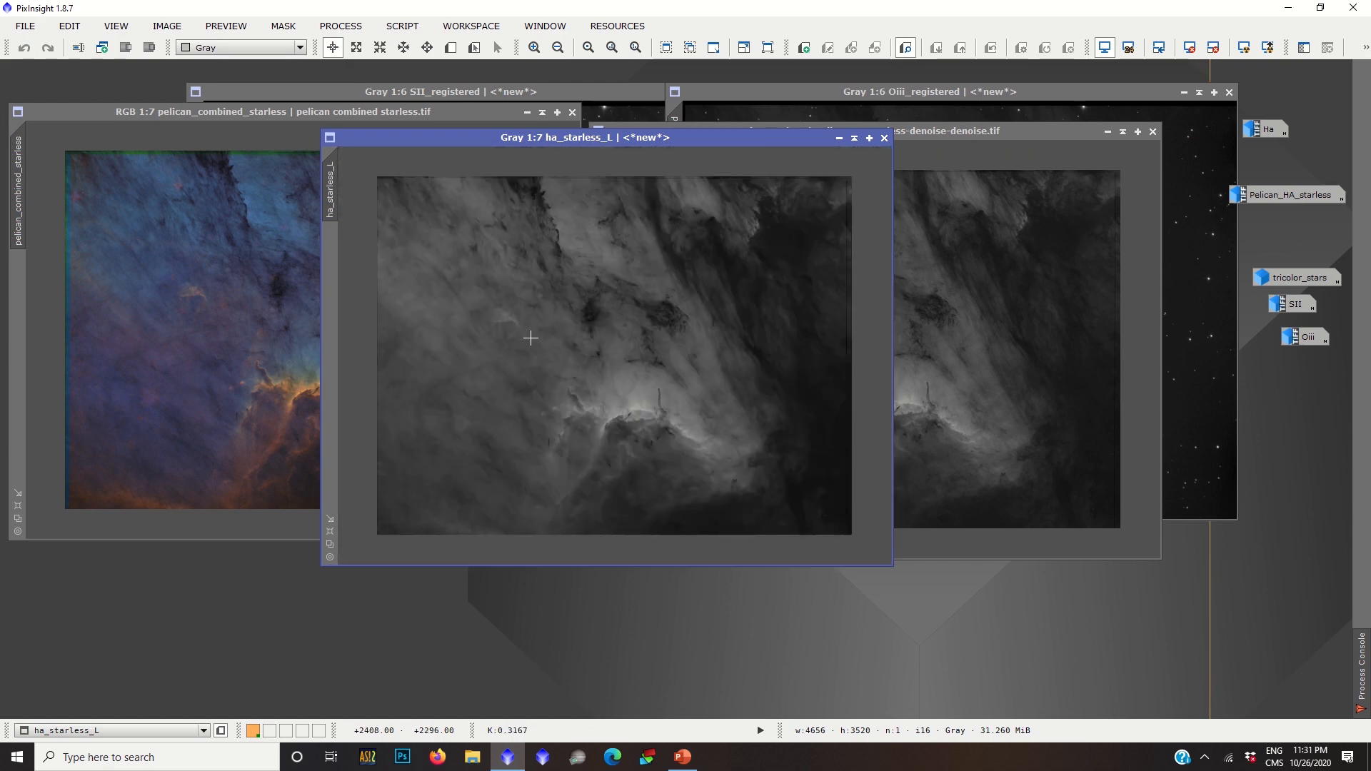
click(1016, 352)
scroll(962, 356, up, 1)
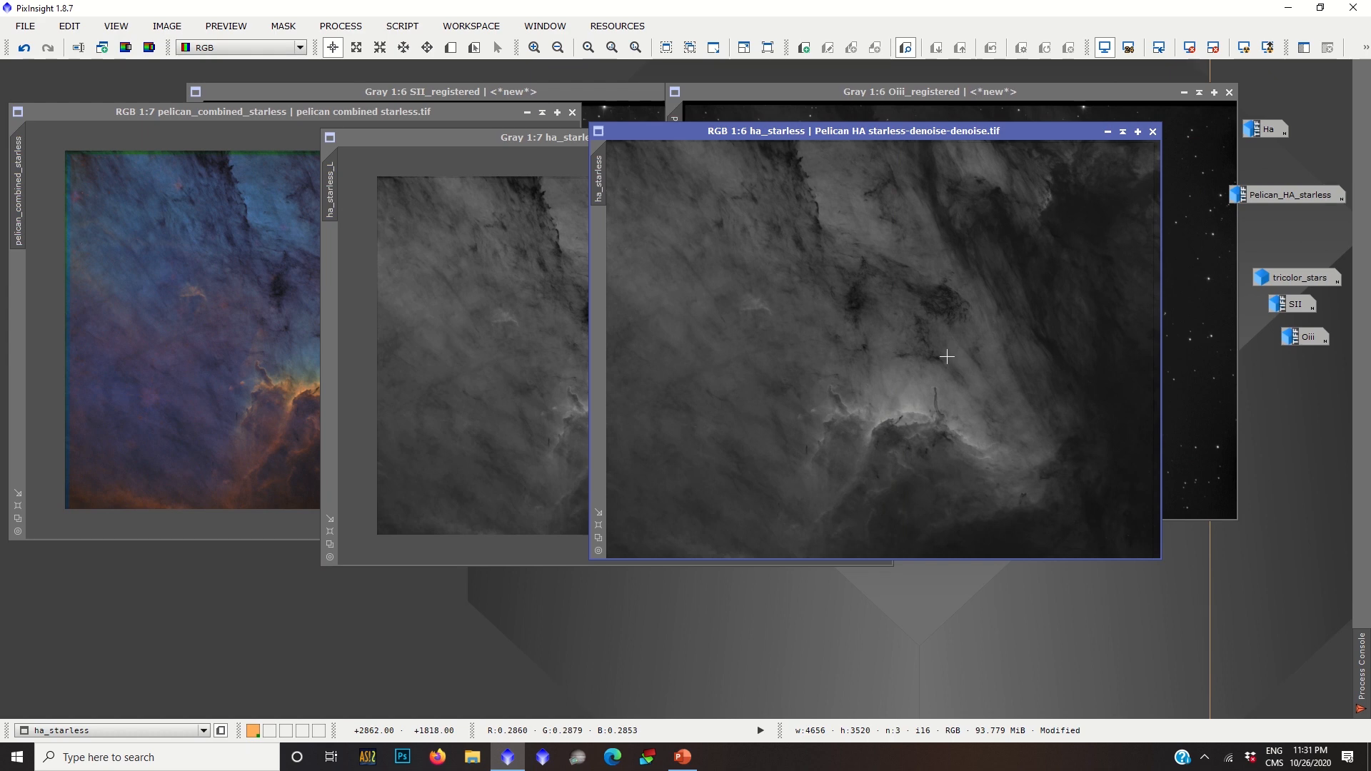
drag(506, 143, 288, 126)
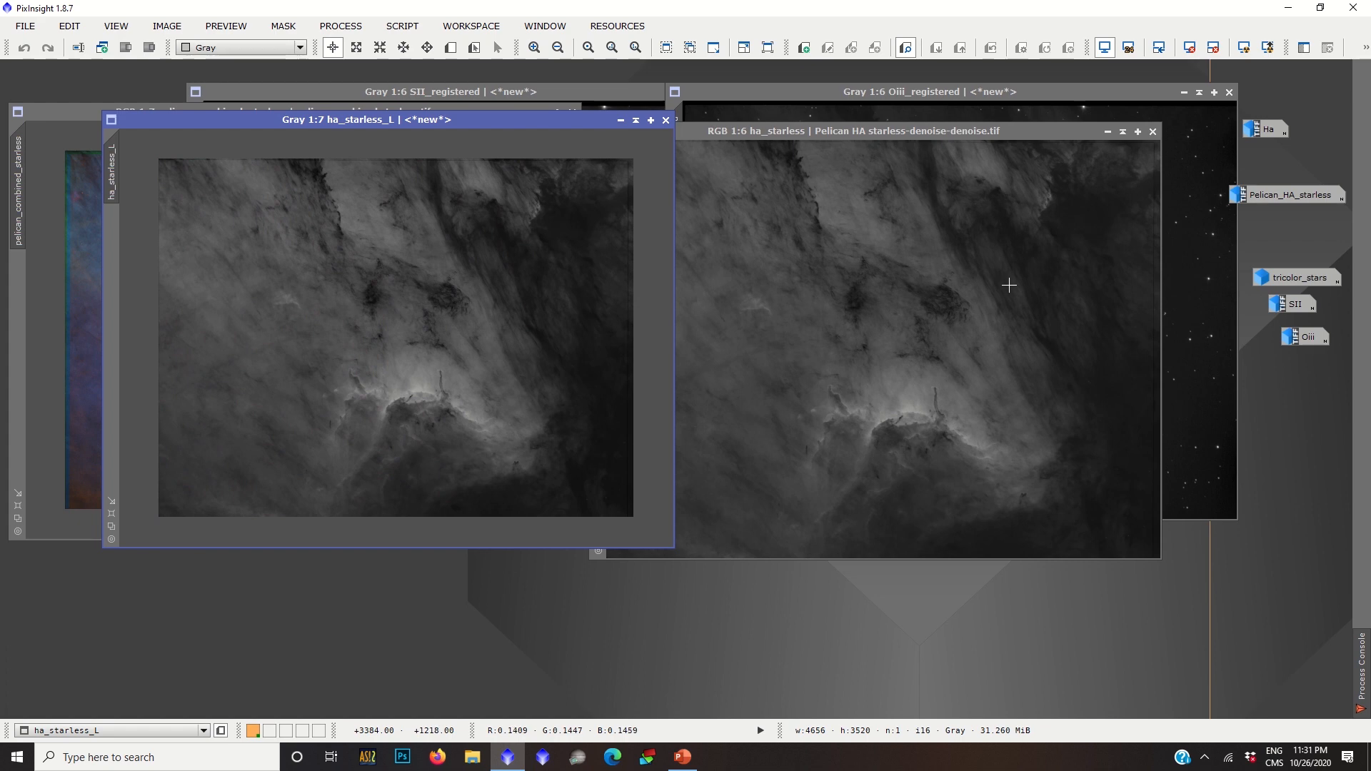
scroll(455, 300, up, 3)
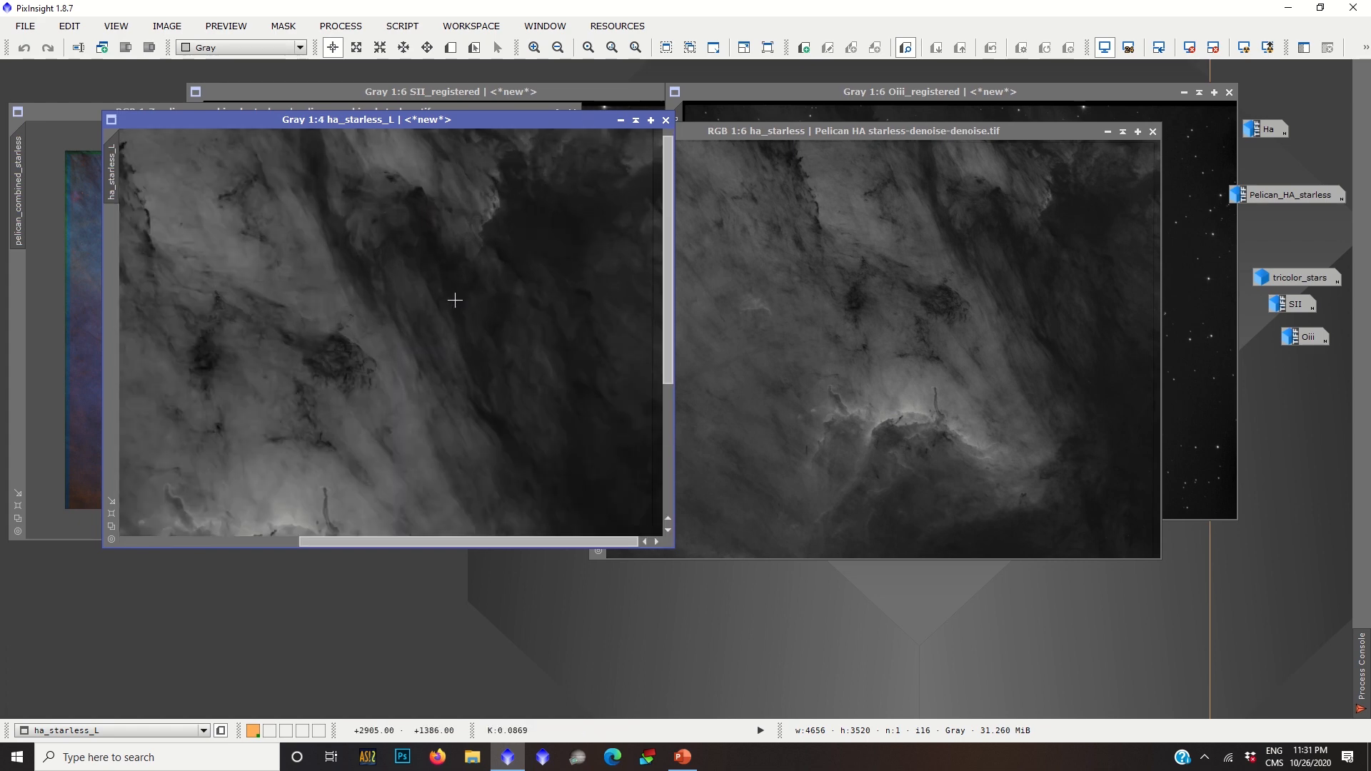
Compare the bright nebula ridge in ha_starless_L and ha_starless up close and at full frame, and minimize ha_starless.
scroll(307, 429, up, 2)
scroll(413, 409, up, 1)
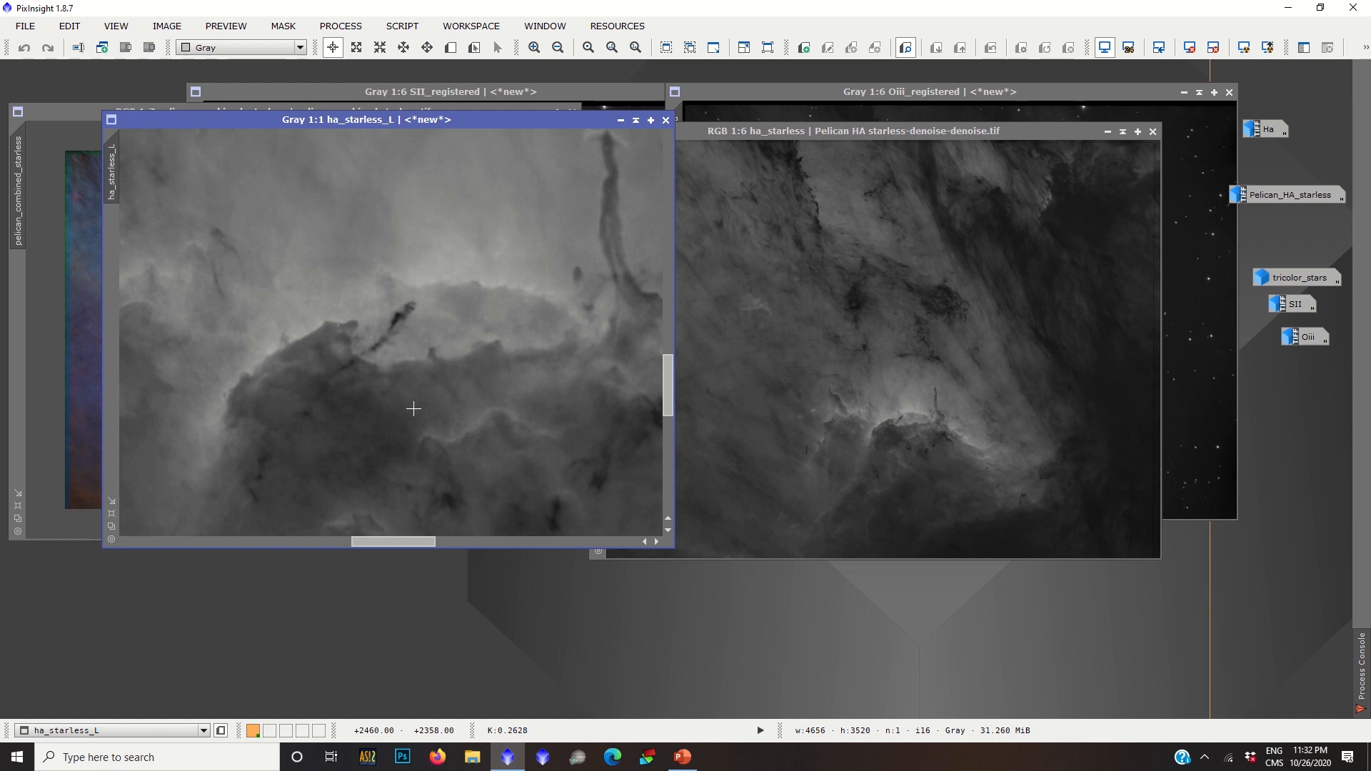
click(884, 409)
scroll(884, 410, up, 2)
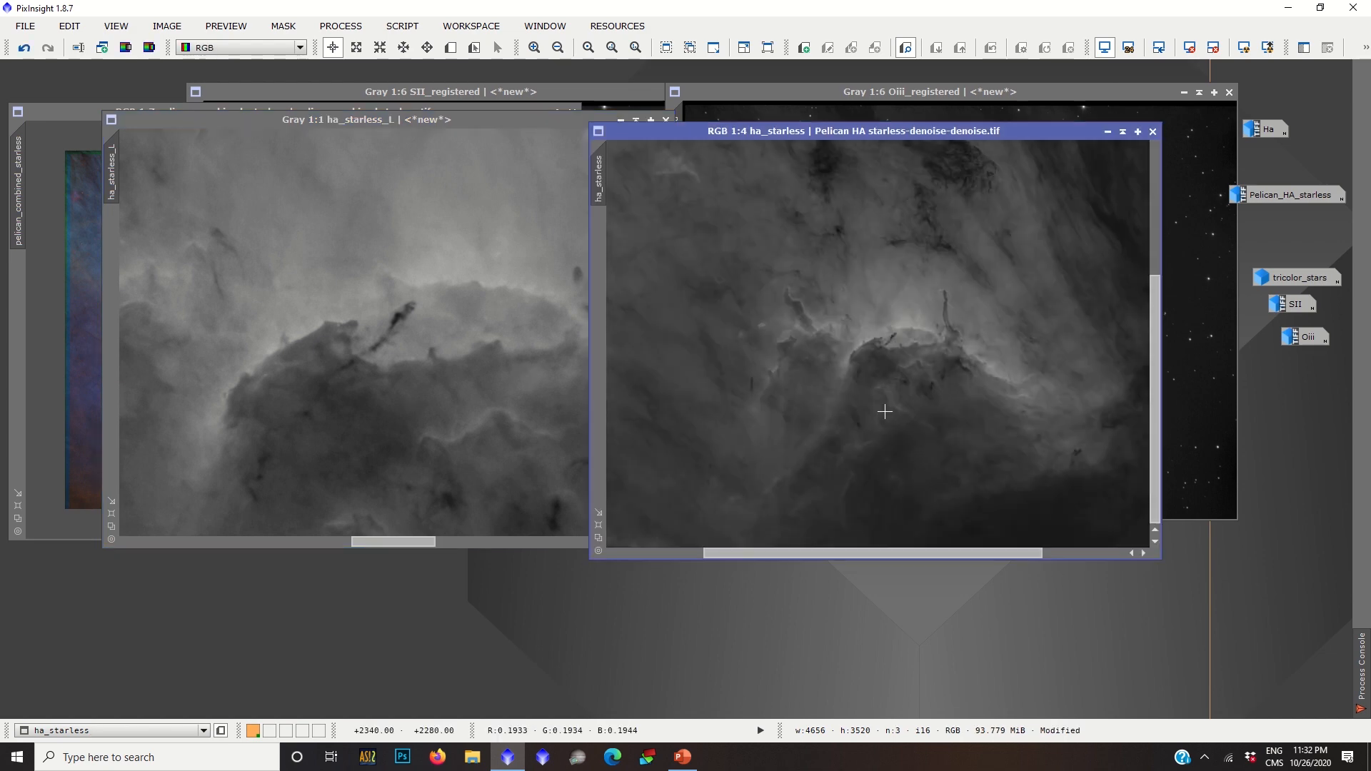
scroll(899, 361, up, 3)
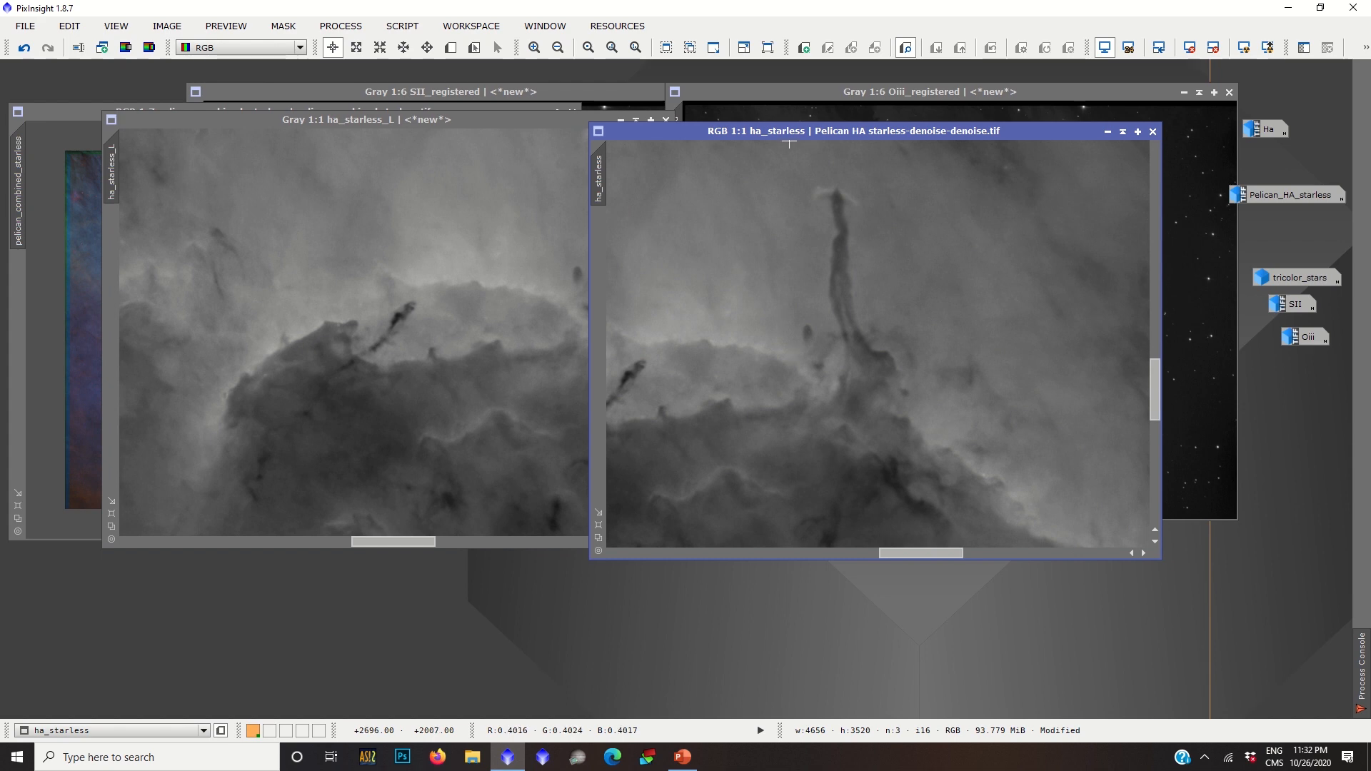
drag(795, 131, 873, 119)
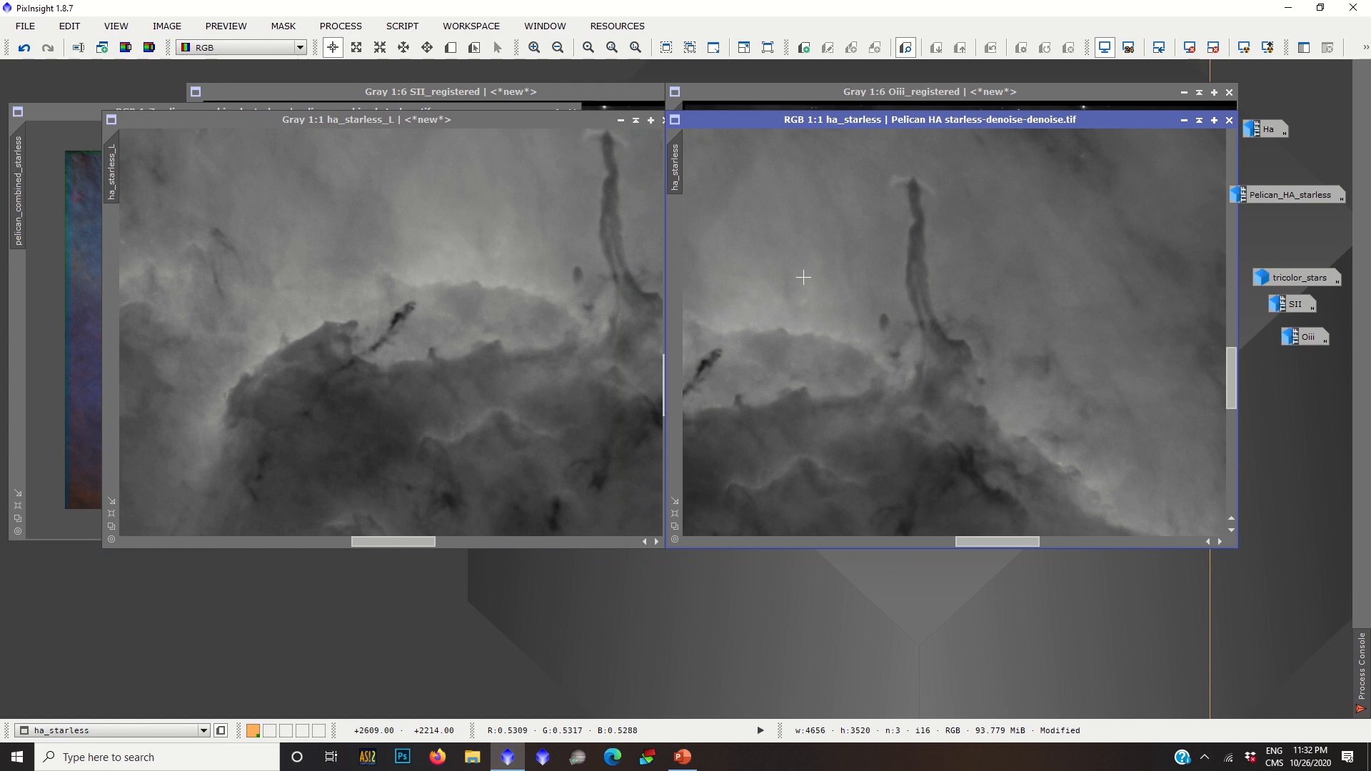
scroll(860, 426, down, 4)
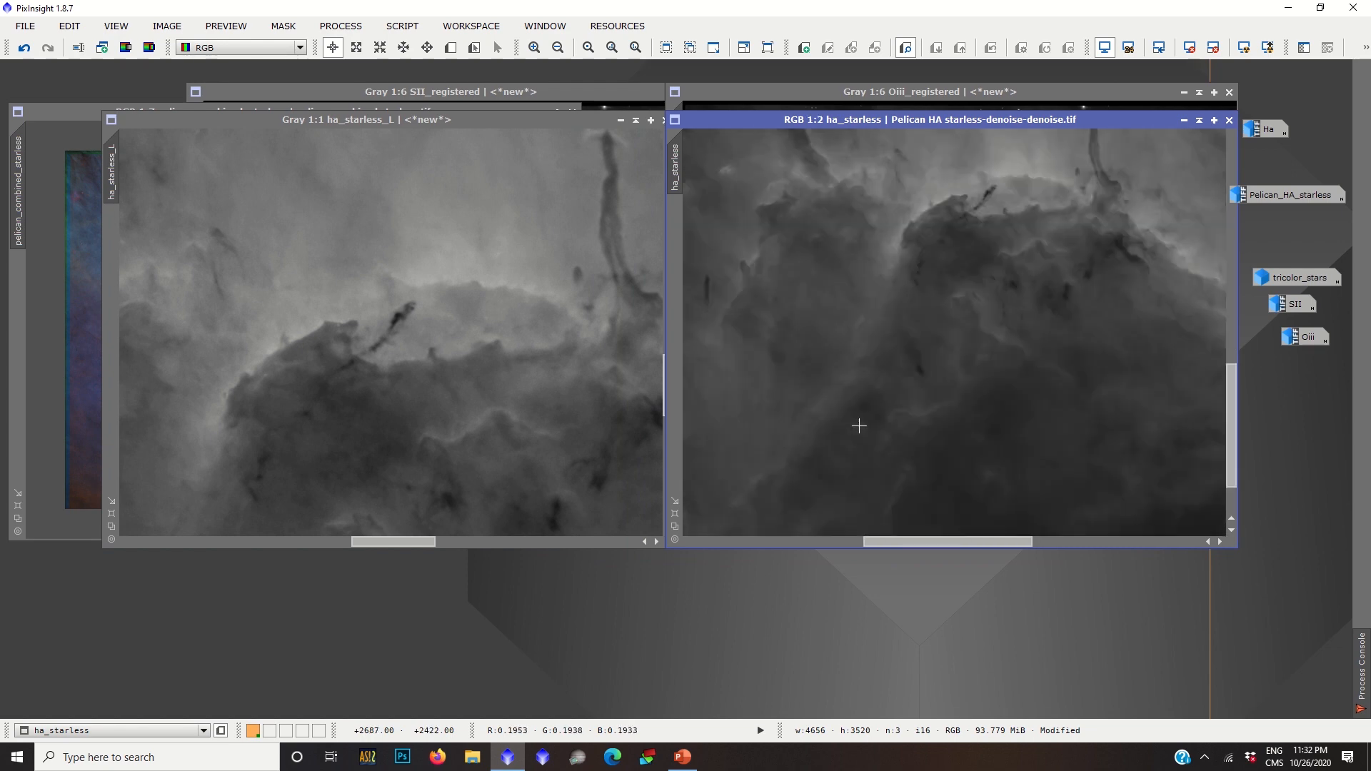
scroll(858, 437, down, 3)
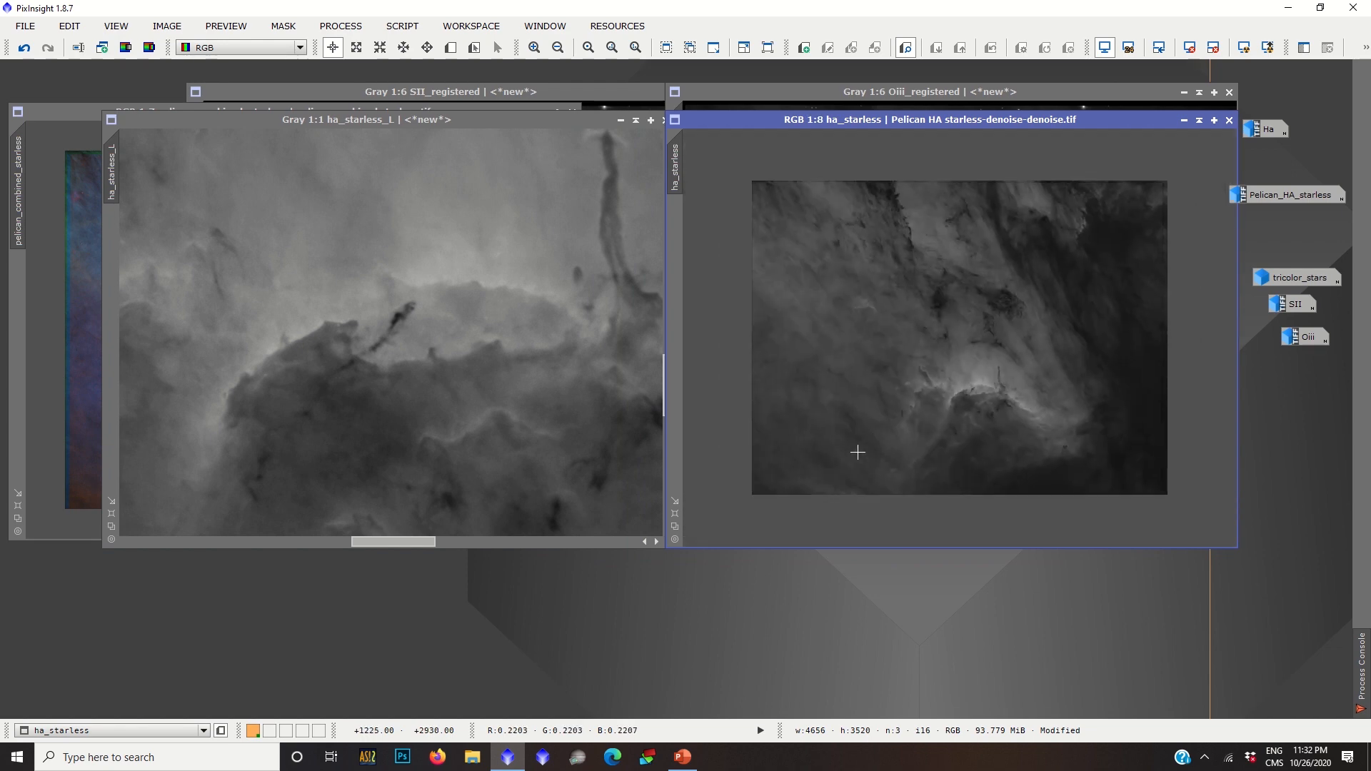
click(487, 365)
scroll(486, 365, down, 4)
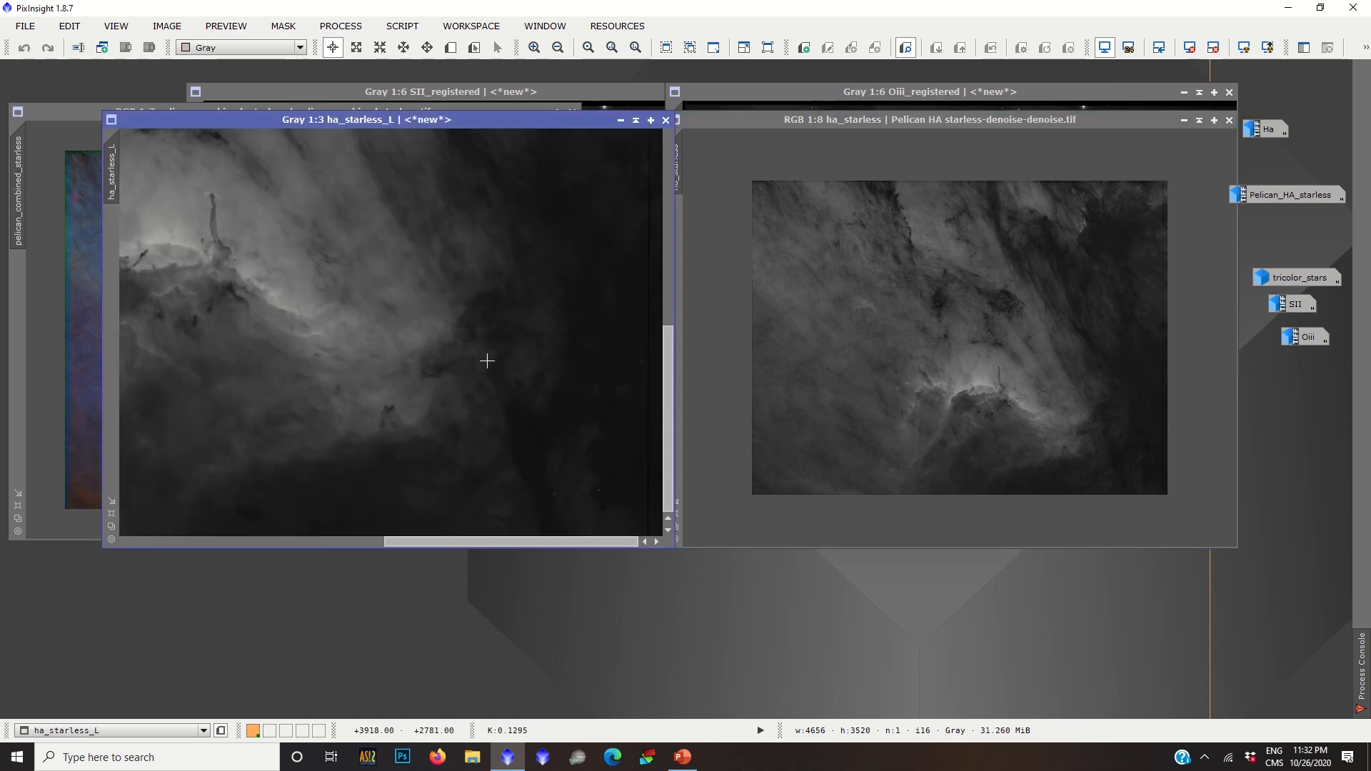
scroll(487, 361, down, 3)
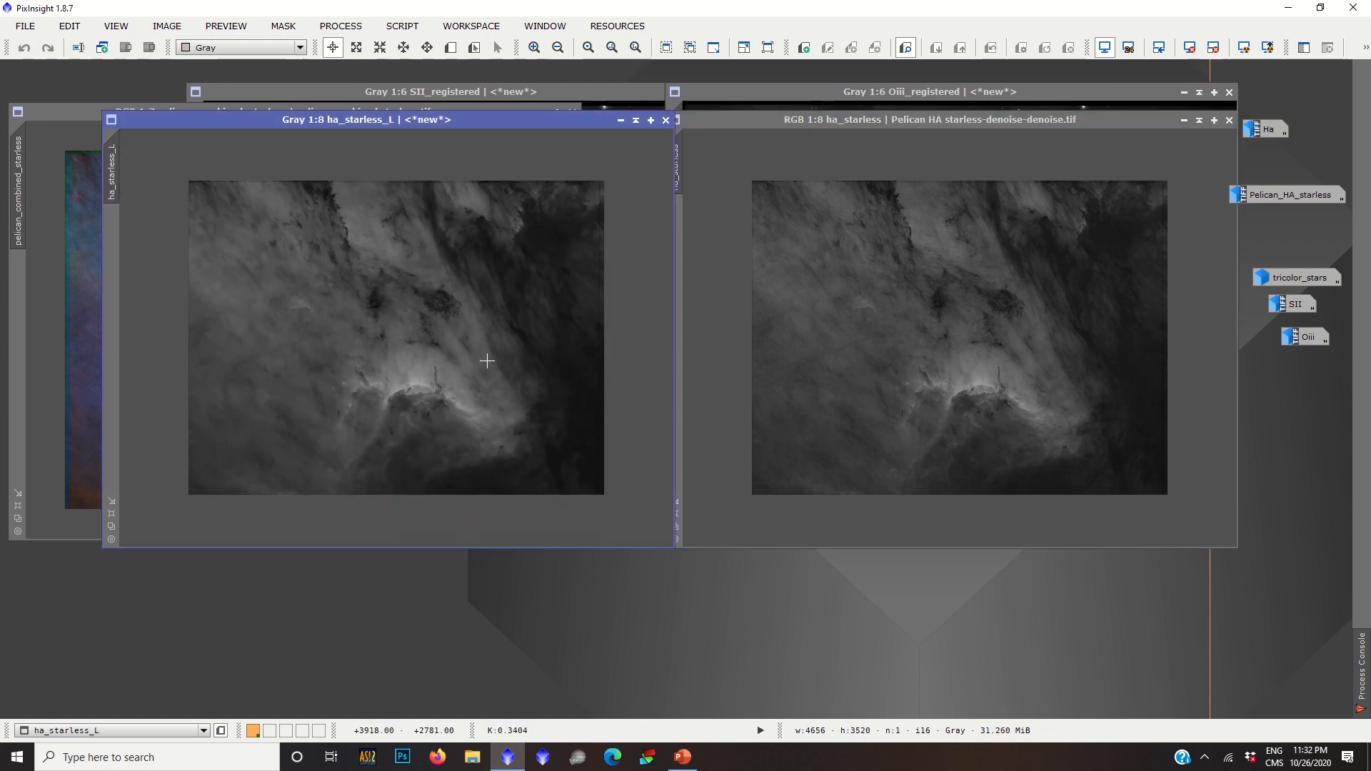
scroll(487, 361, down, 1)
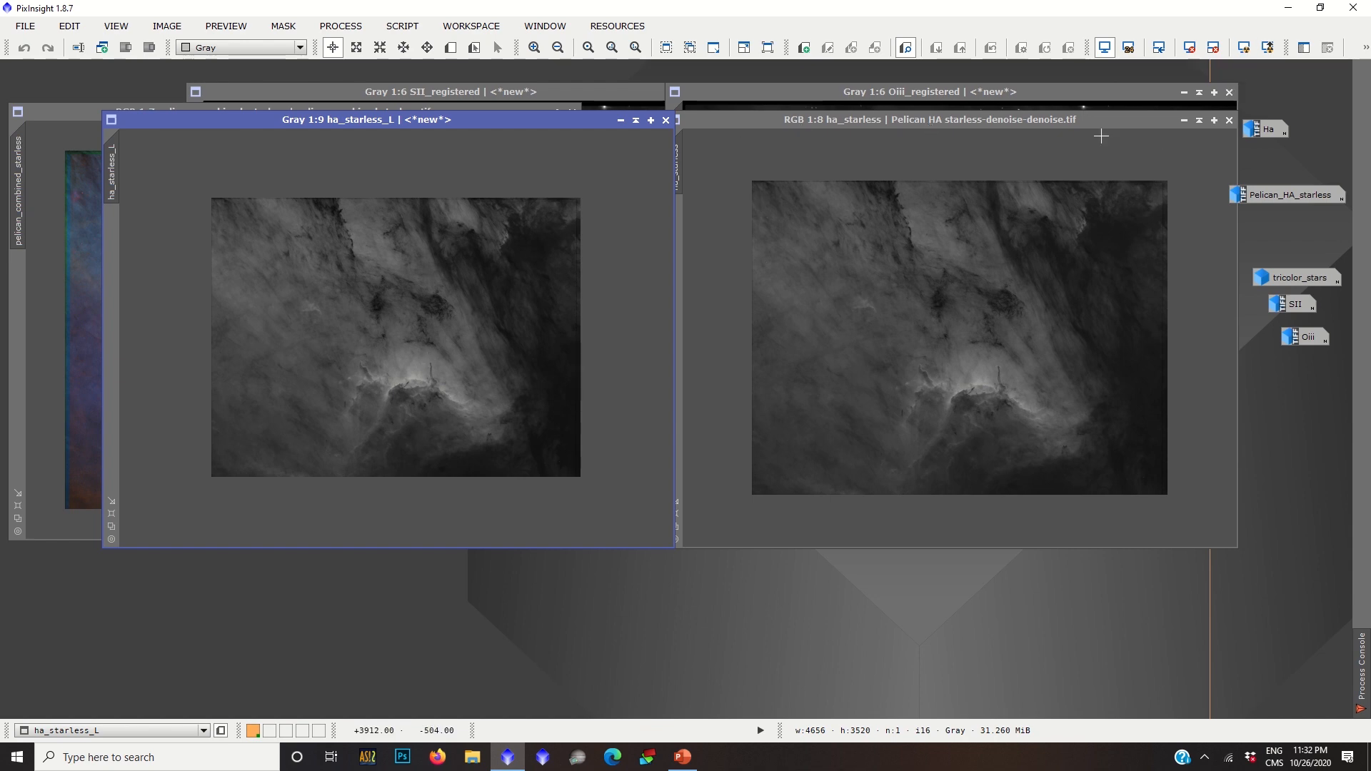
click(1182, 120)
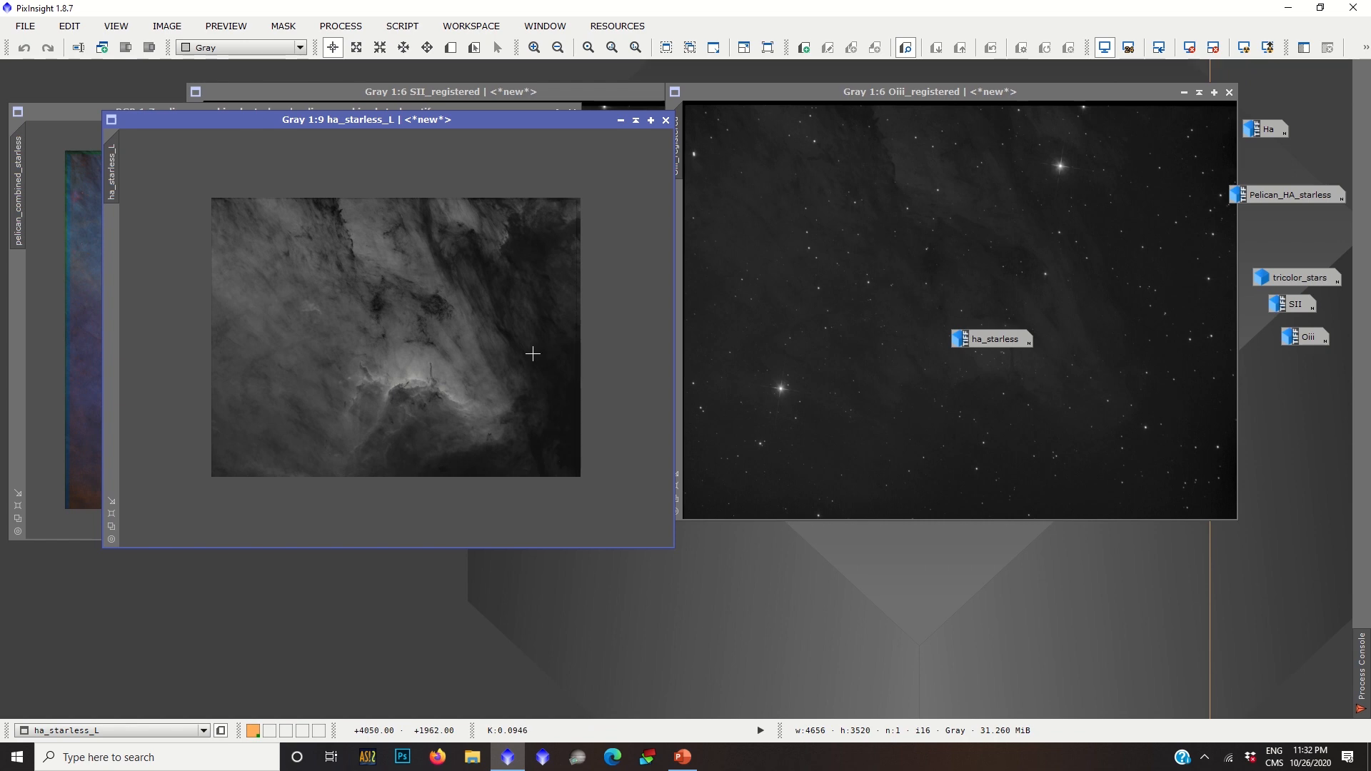
drag(985, 346, 1300, 394)
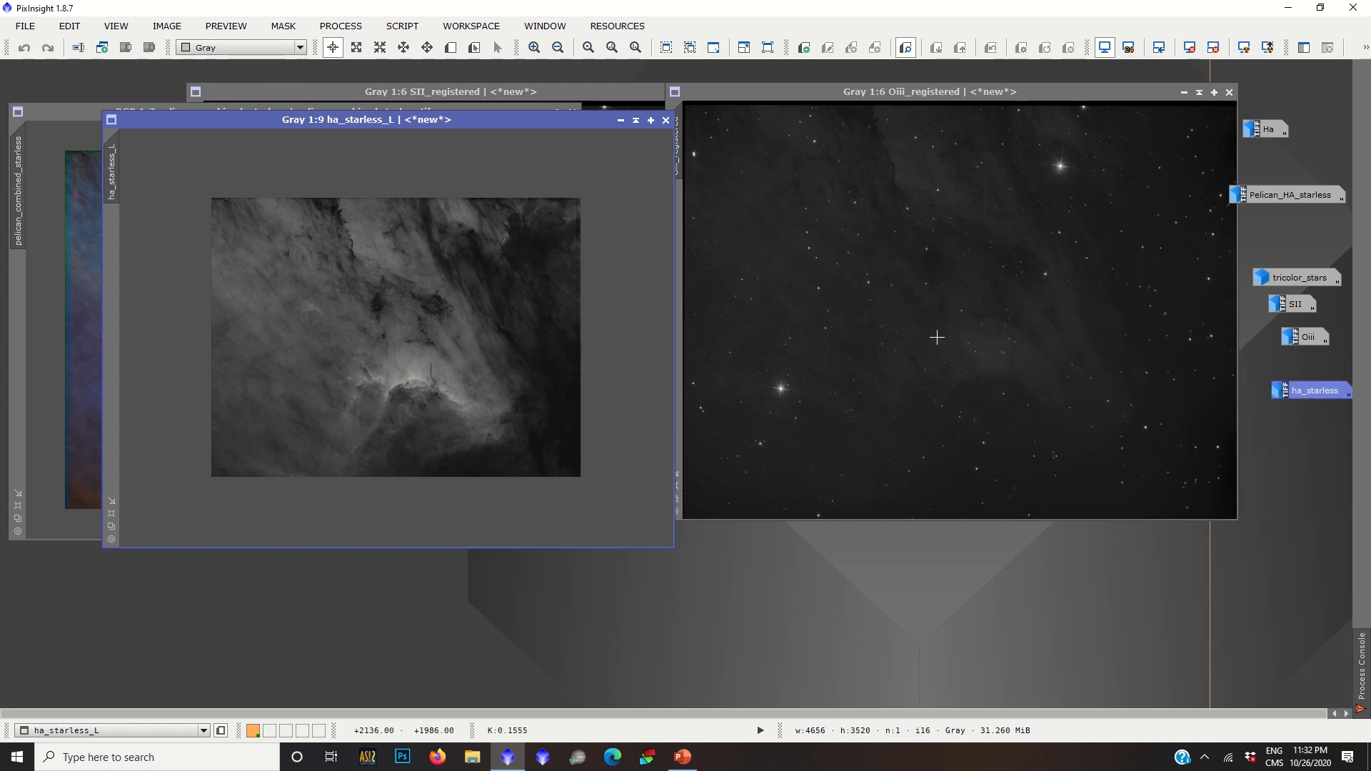
Reset HistogramTransformation and set its midtones to 0.45822785 using a real-time preview of ha_starless_L.
click(325, 27)
mouse_move(383, 379)
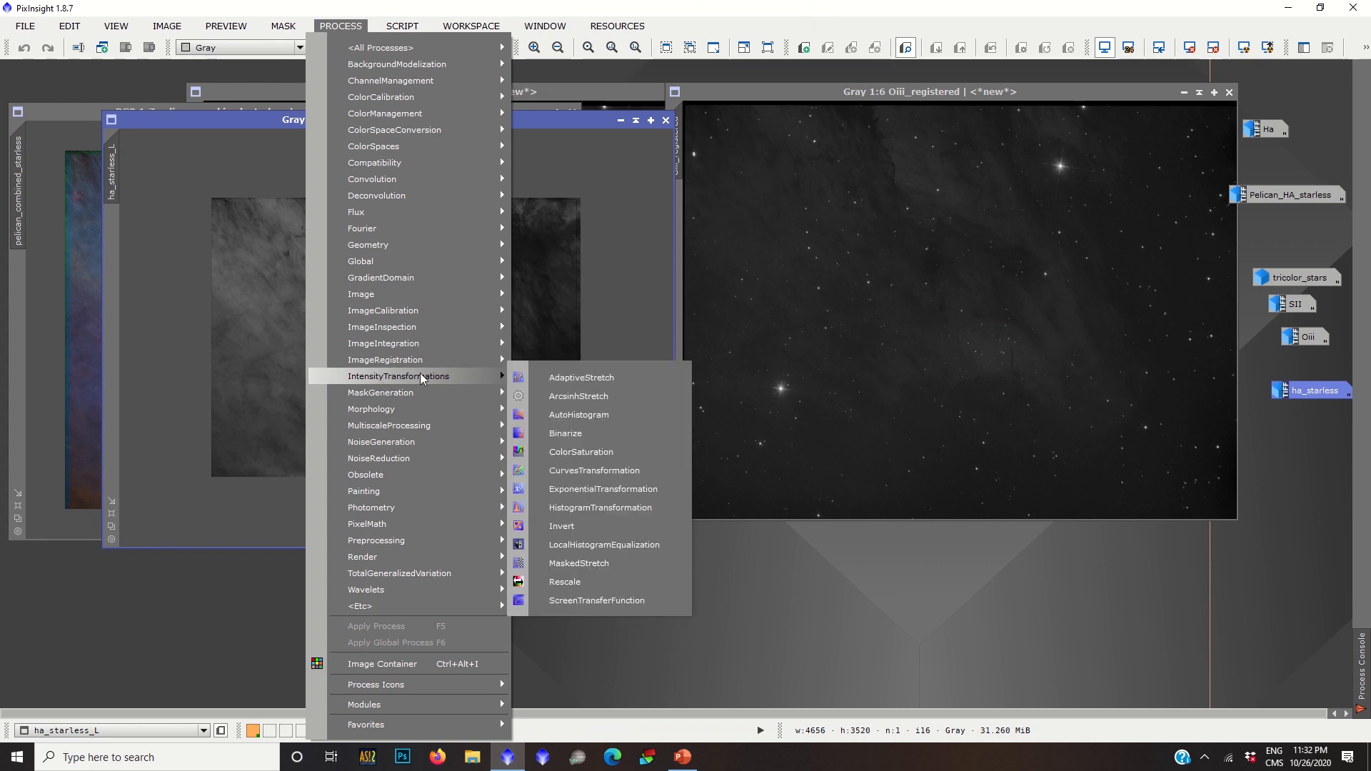
click(580, 503)
click(1067, 670)
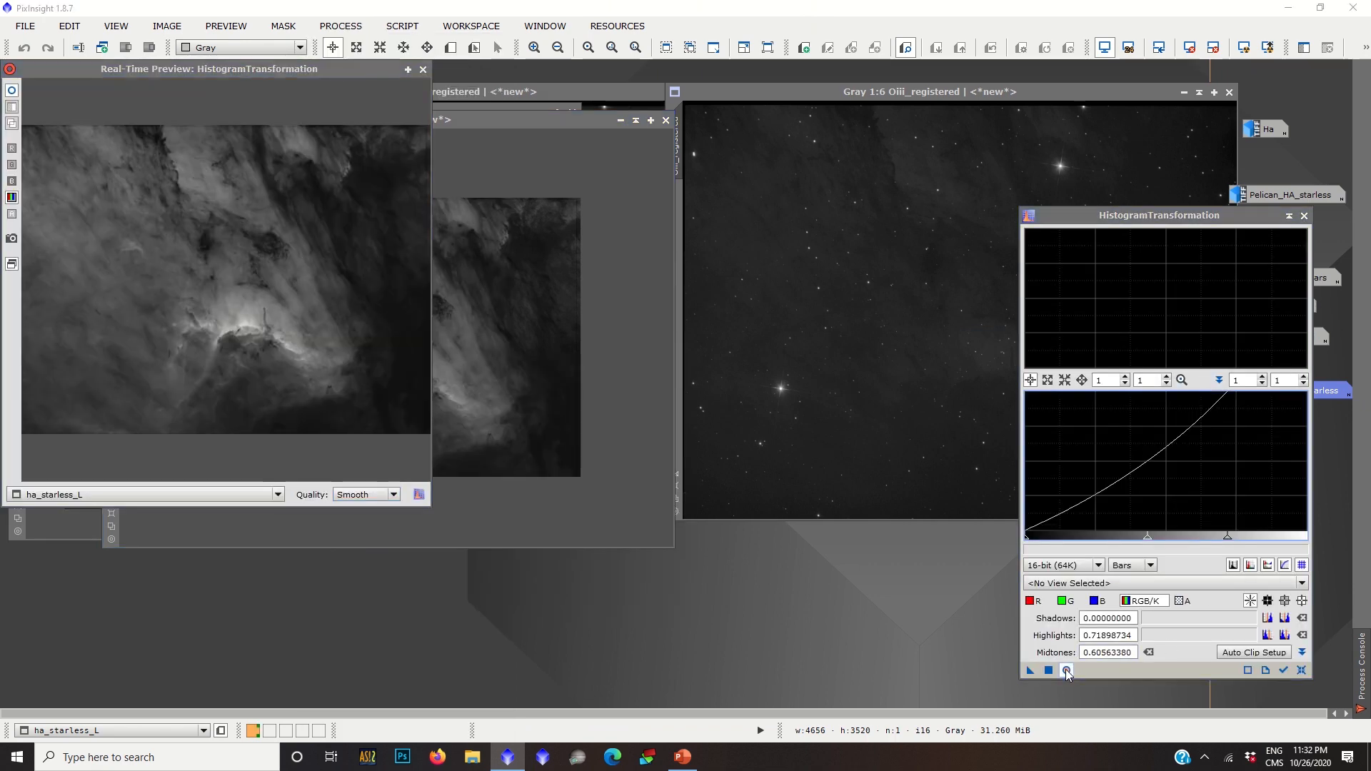
click(1302, 670)
drag(335, 89, 799, 246)
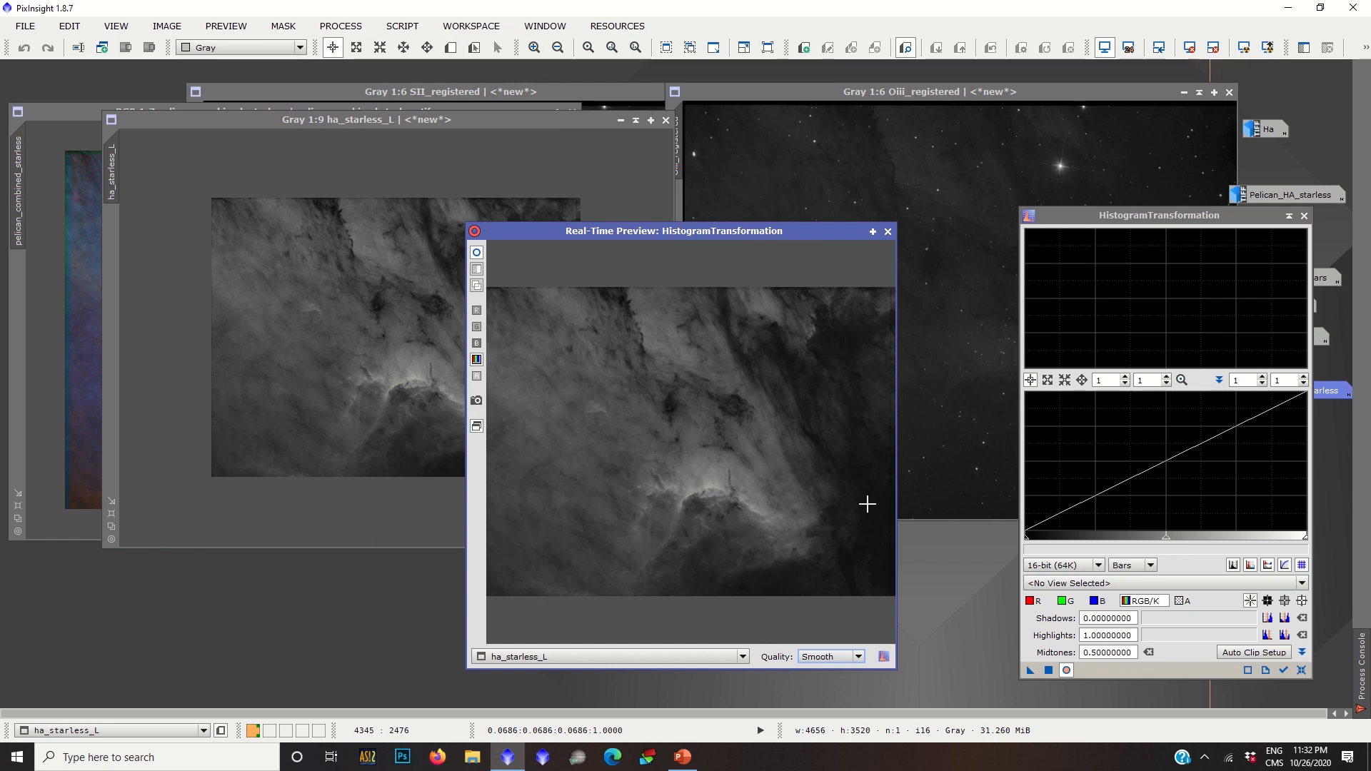
mouse_move(1166, 547)
mouse_down()
mouse_move(1139, 551)
mouse_move(1154, 547)
mouse_up()
click(888, 231)
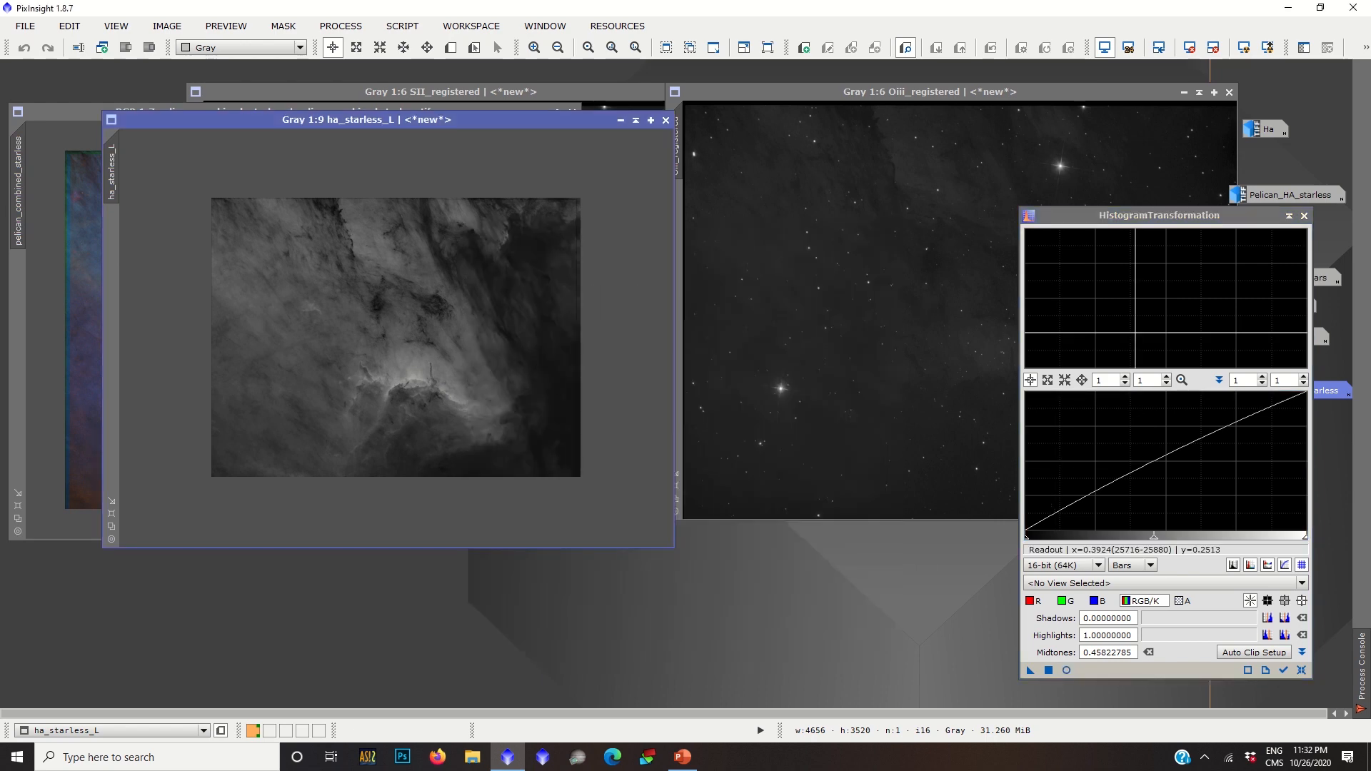
Restore ha_starless for reference, apply the midtones stretch to ha_starless_L and close HistogramTransformation.
drag(1154, 221, 985, 222)
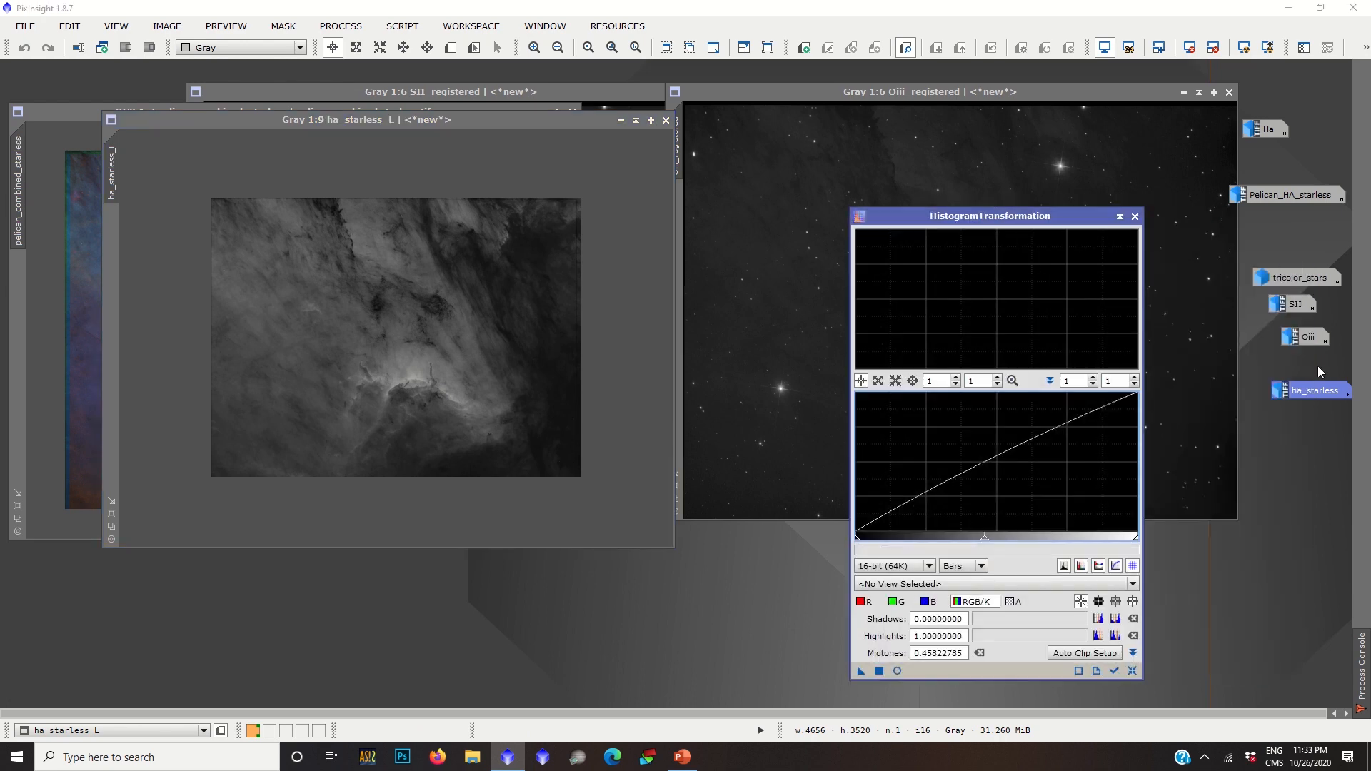
double_click(1312, 390)
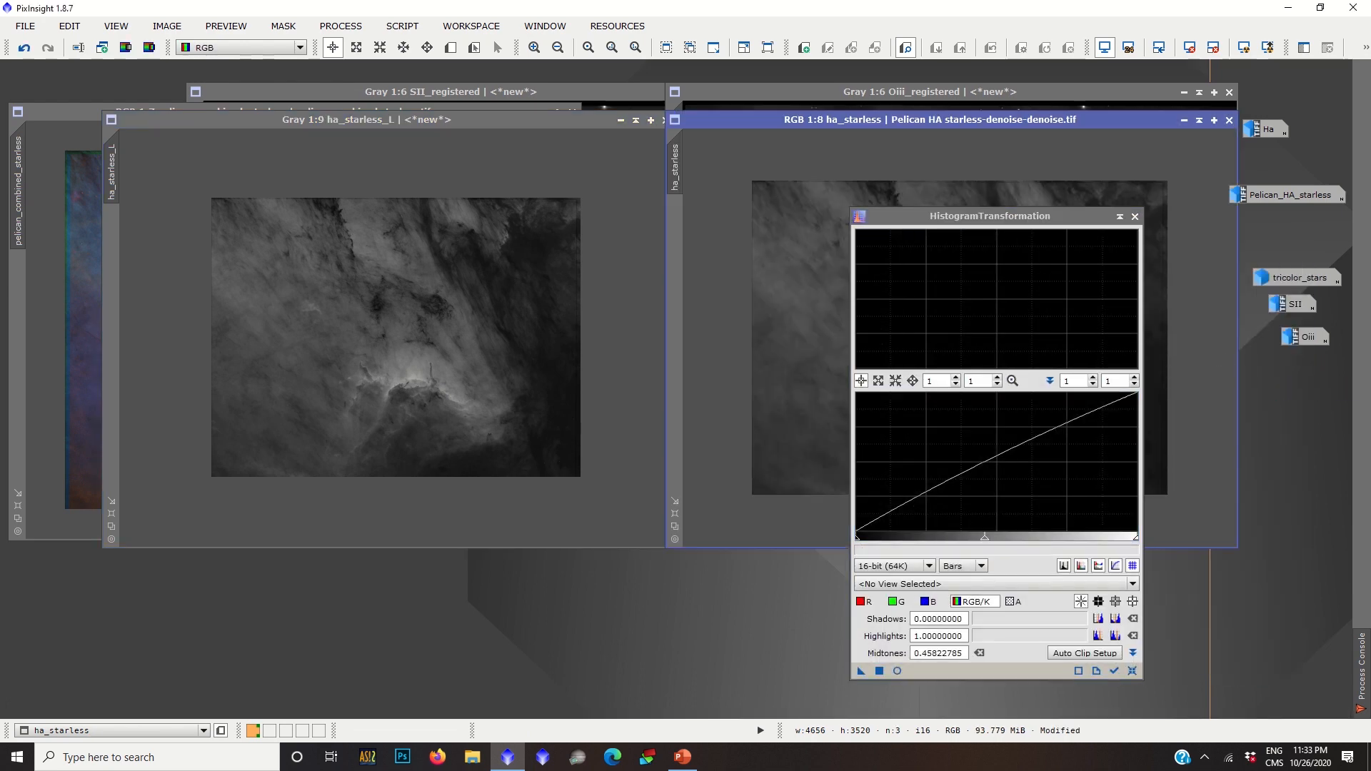
drag(859, 671, 404, 381)
click(711, 363)
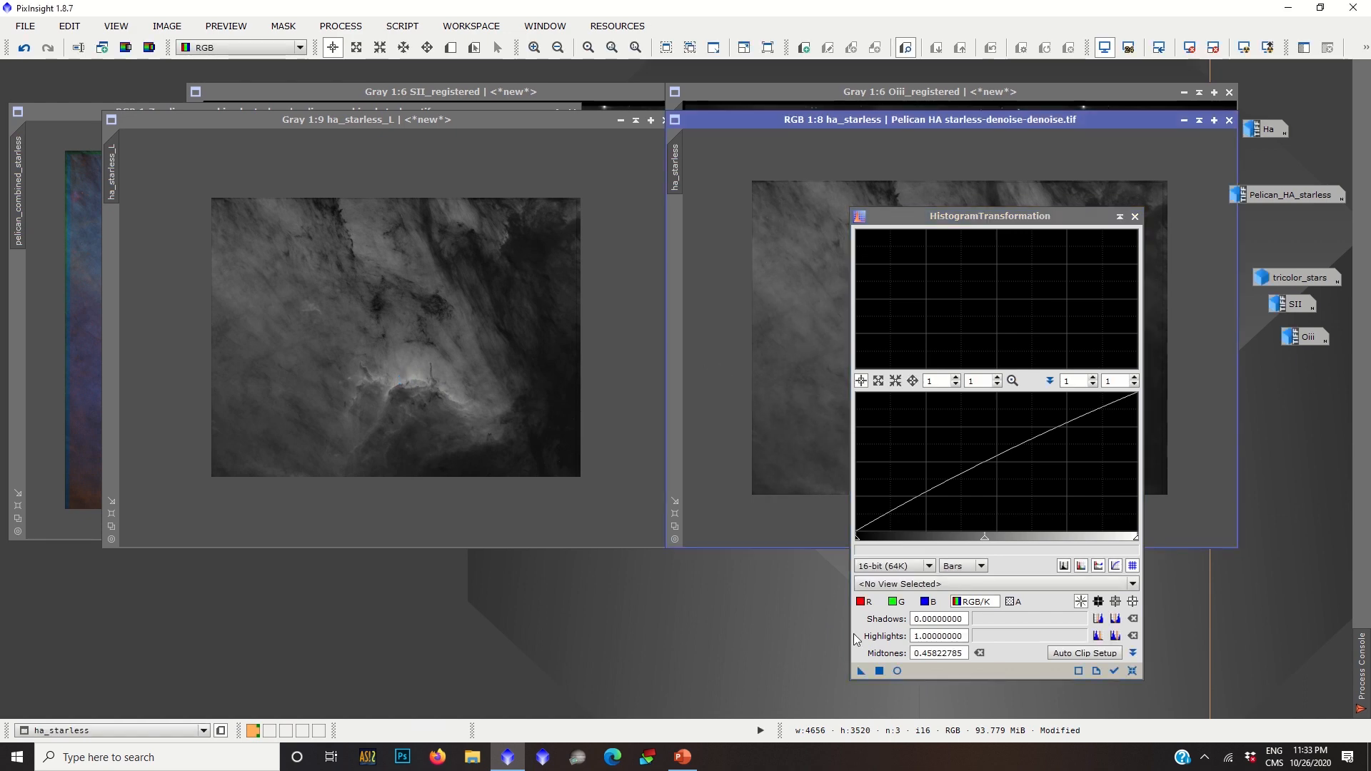
key(ctrl+z)
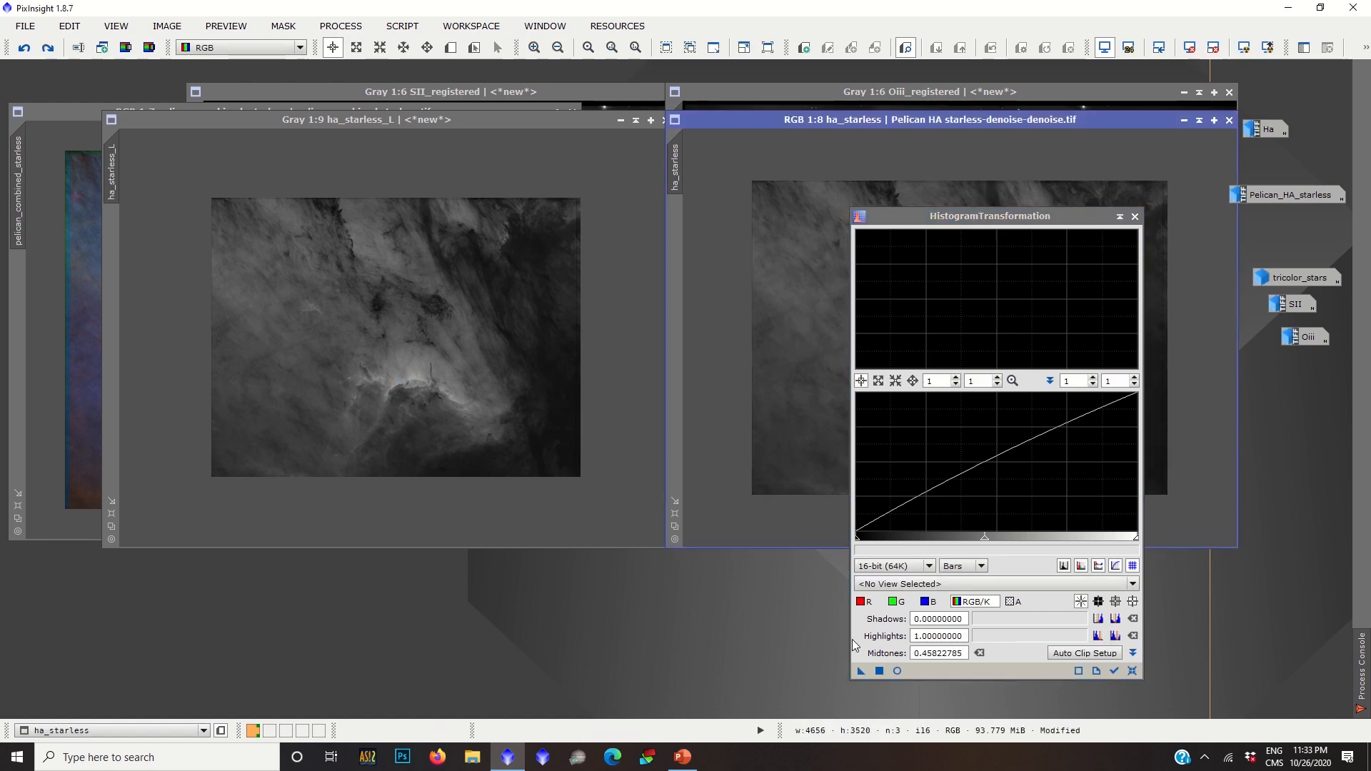
drag(860, 671, 475, 382)
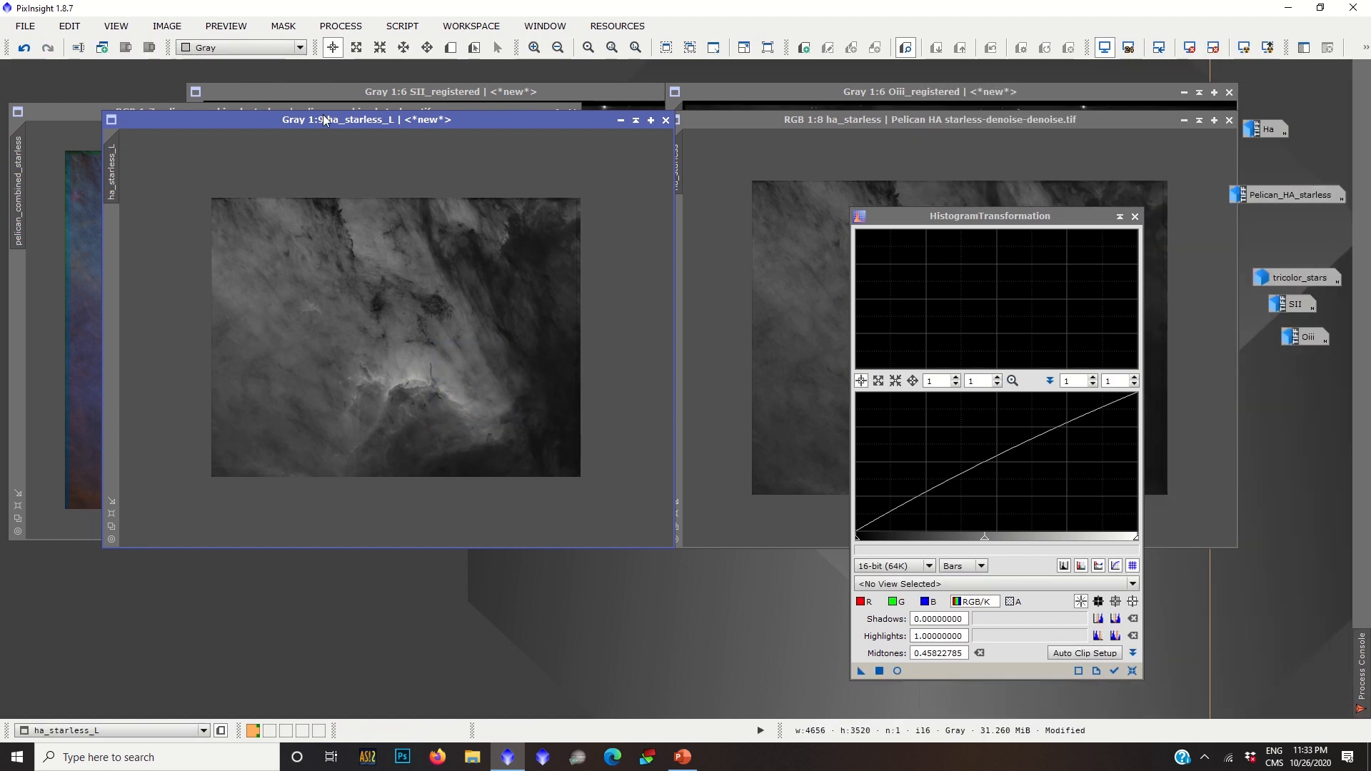
click(1135, 216)
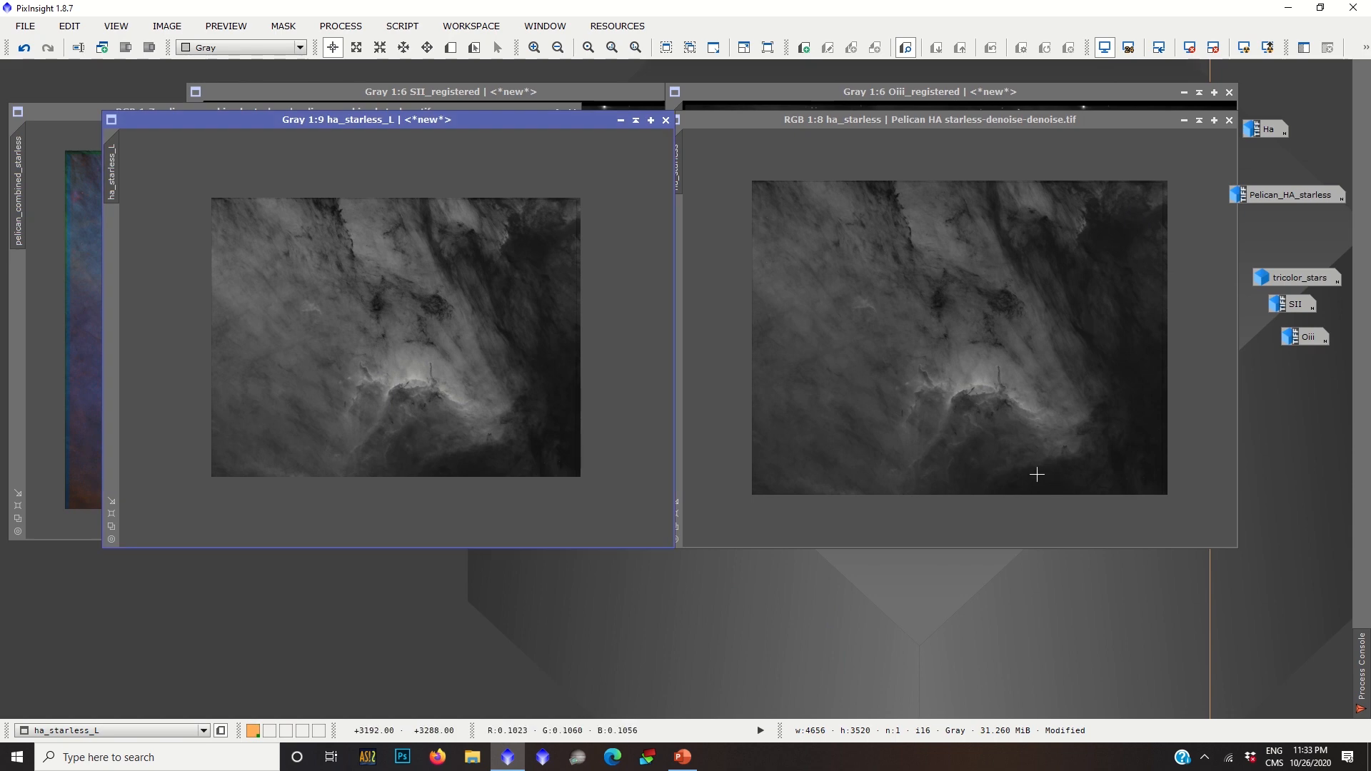
Examine the nebula ridge in the stretched ha_starless_L against the same region of ha_starless.
scroll(414, 371, up, 1)
scroll(414, 371, up, 6)
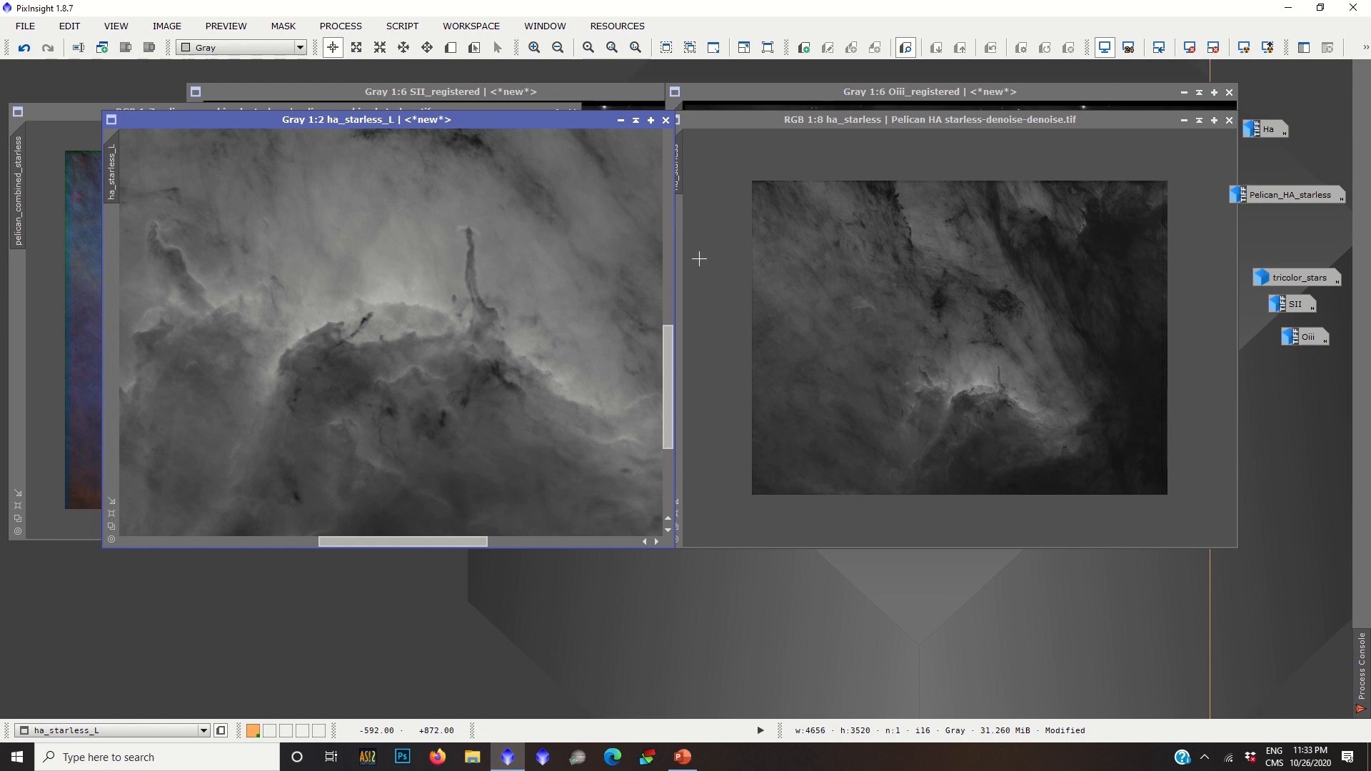
click(921, 382)
scroll(963, 382, up, 2)
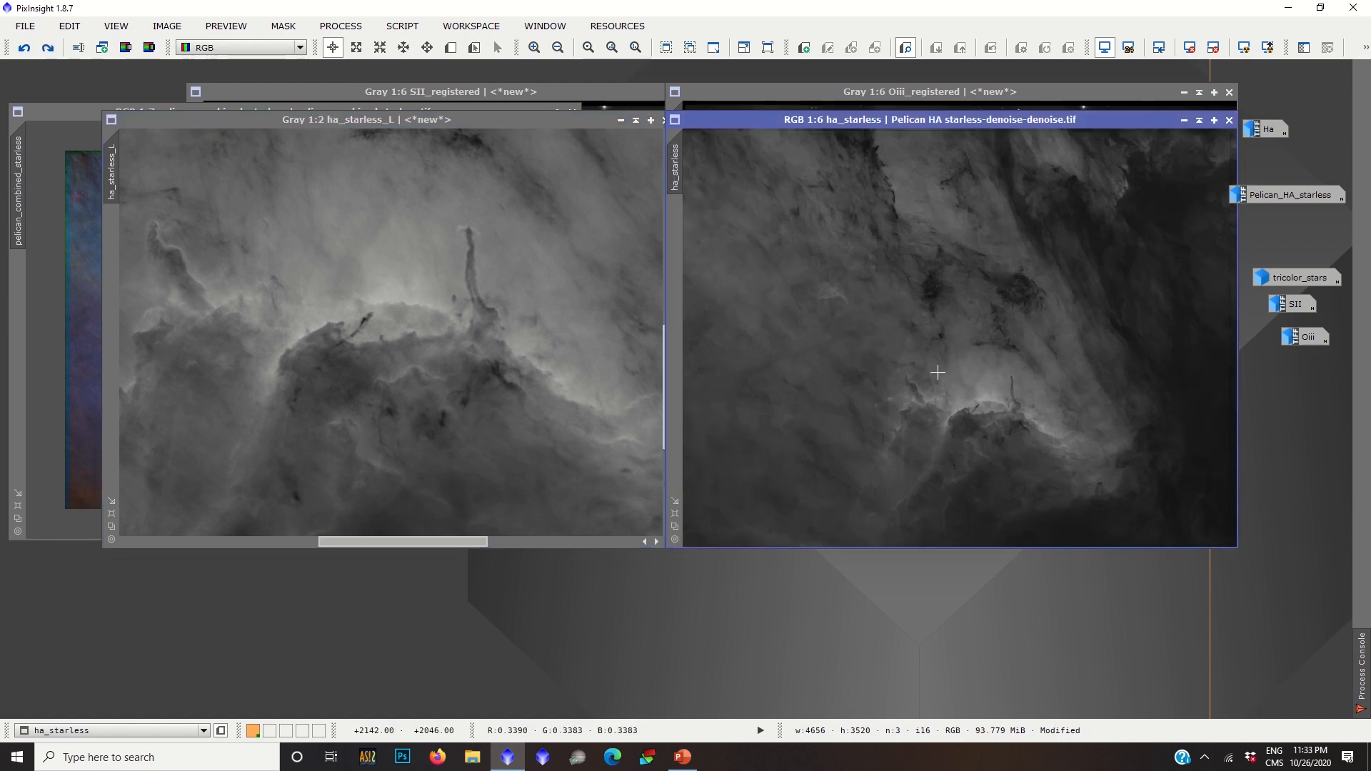
scroll(950, 375, up, 3)
scroll(997, 297, up, 1)
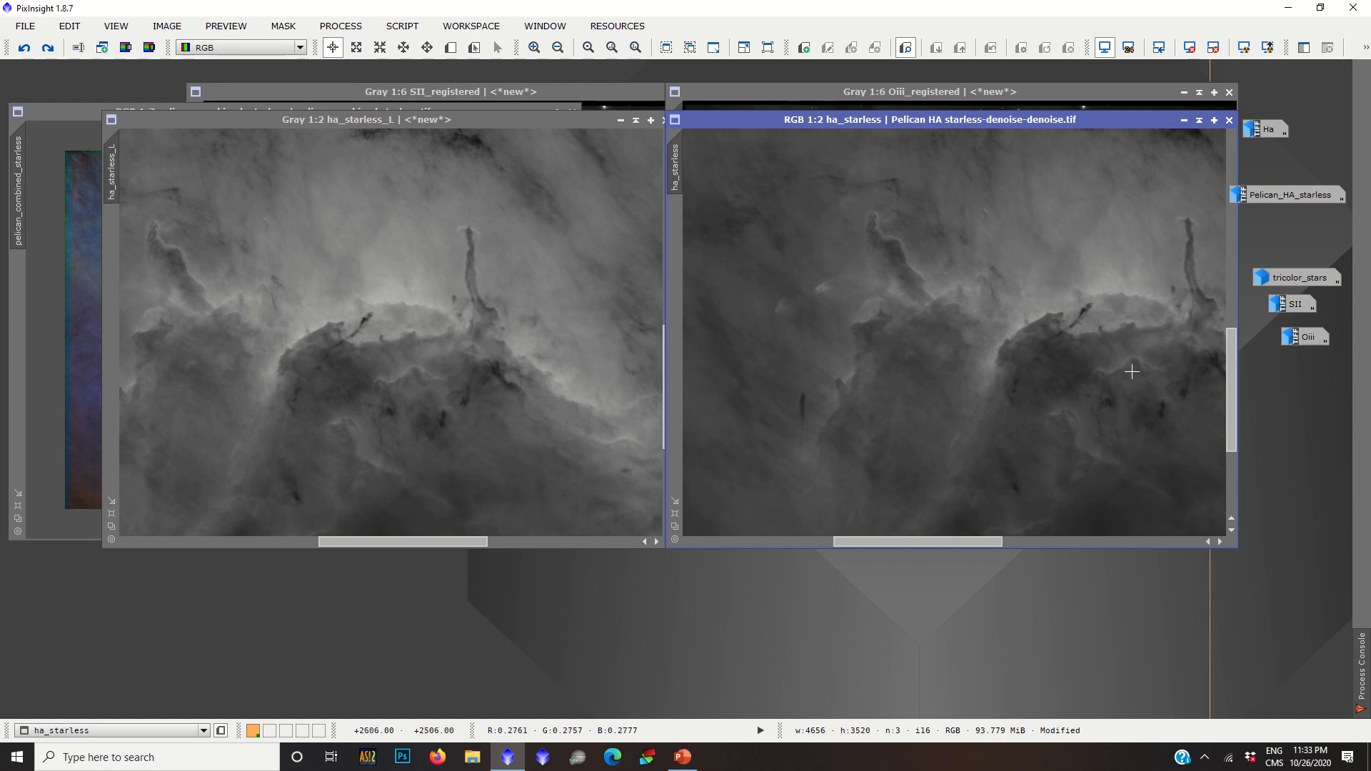
scroll(1052, 367, down, 3)
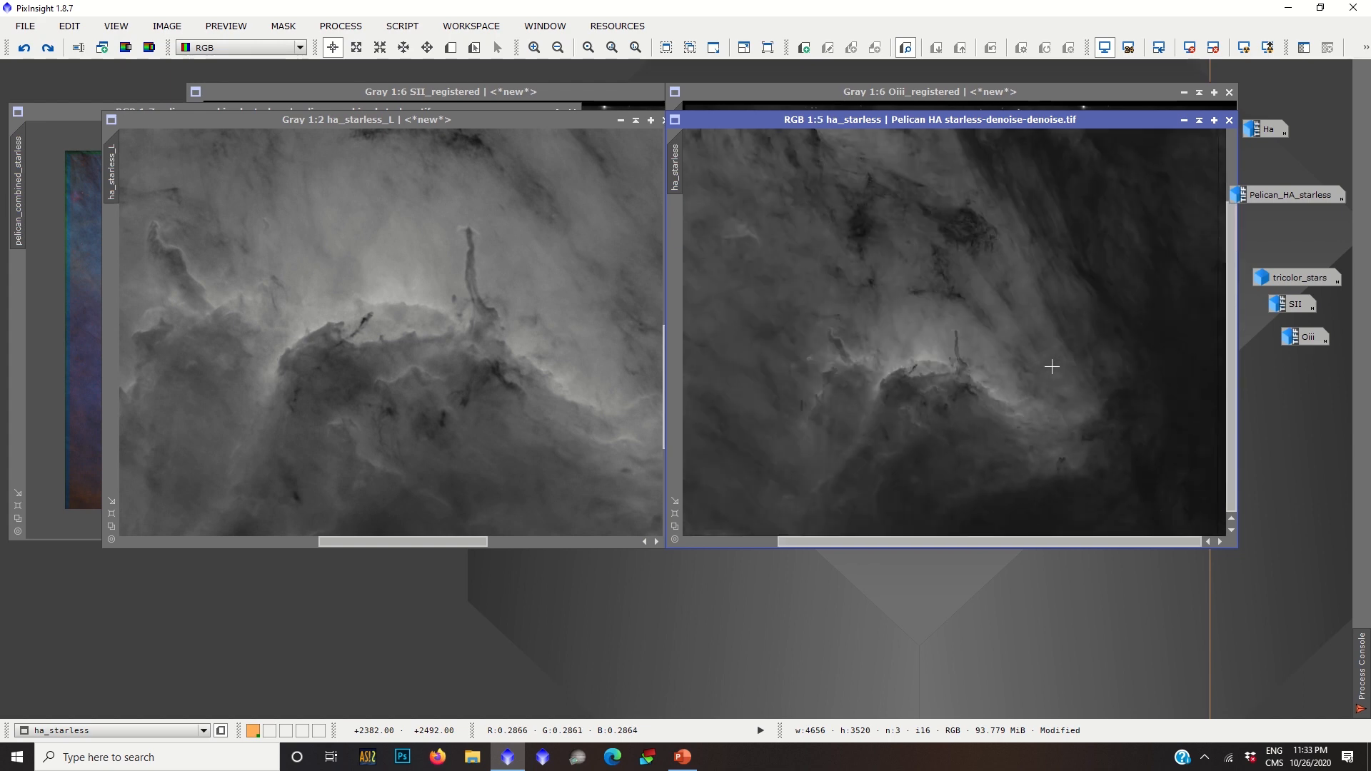
scroll(1052, 366, down, 4)
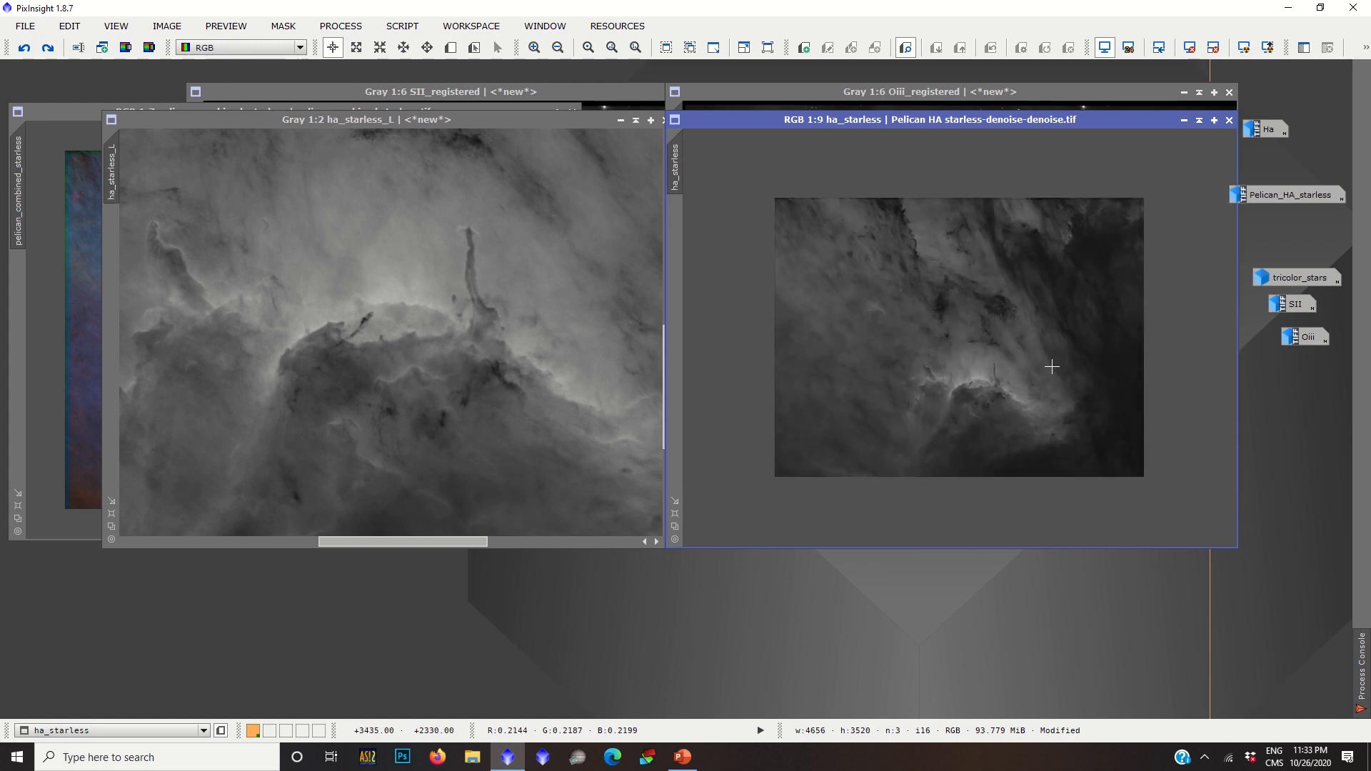
Undo the histogram stretch on ha_starless_L.
click(402, 322)
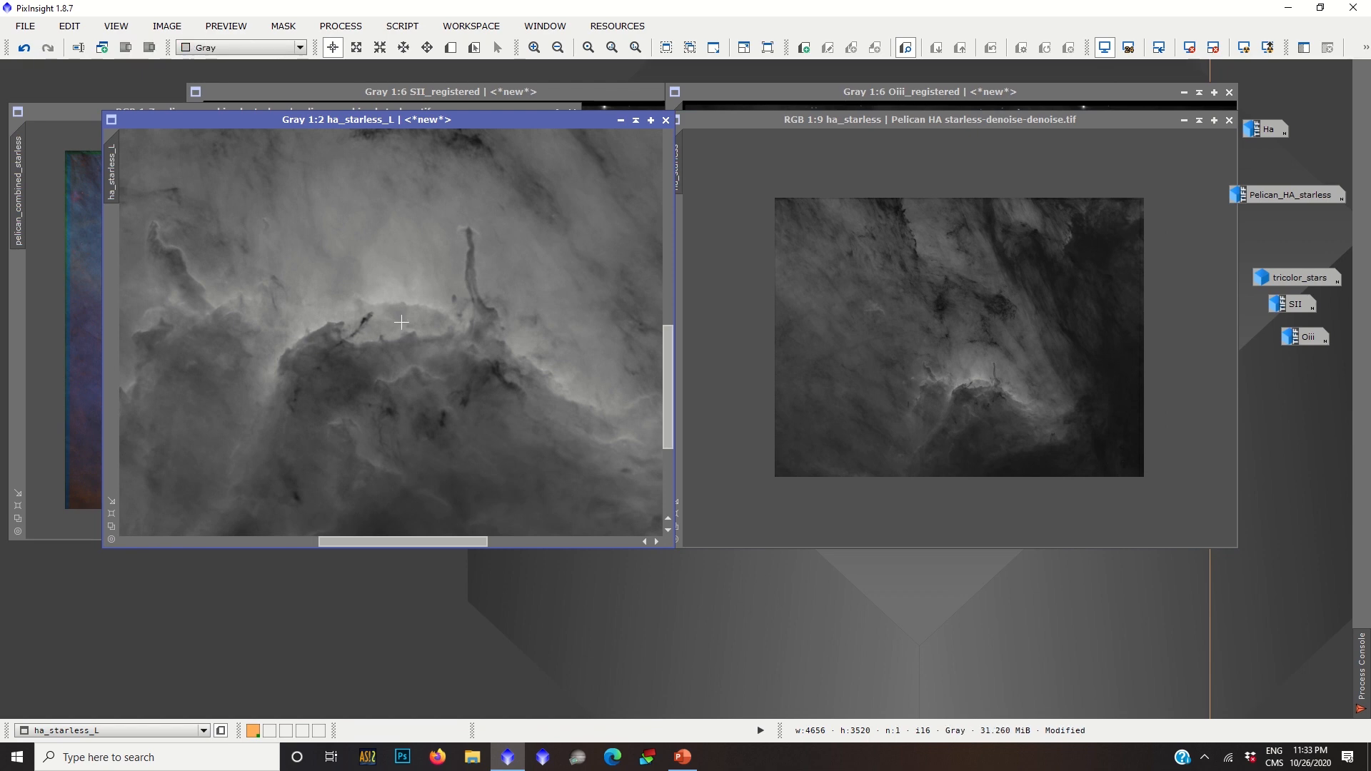
scroll(401, 322, down, 1)
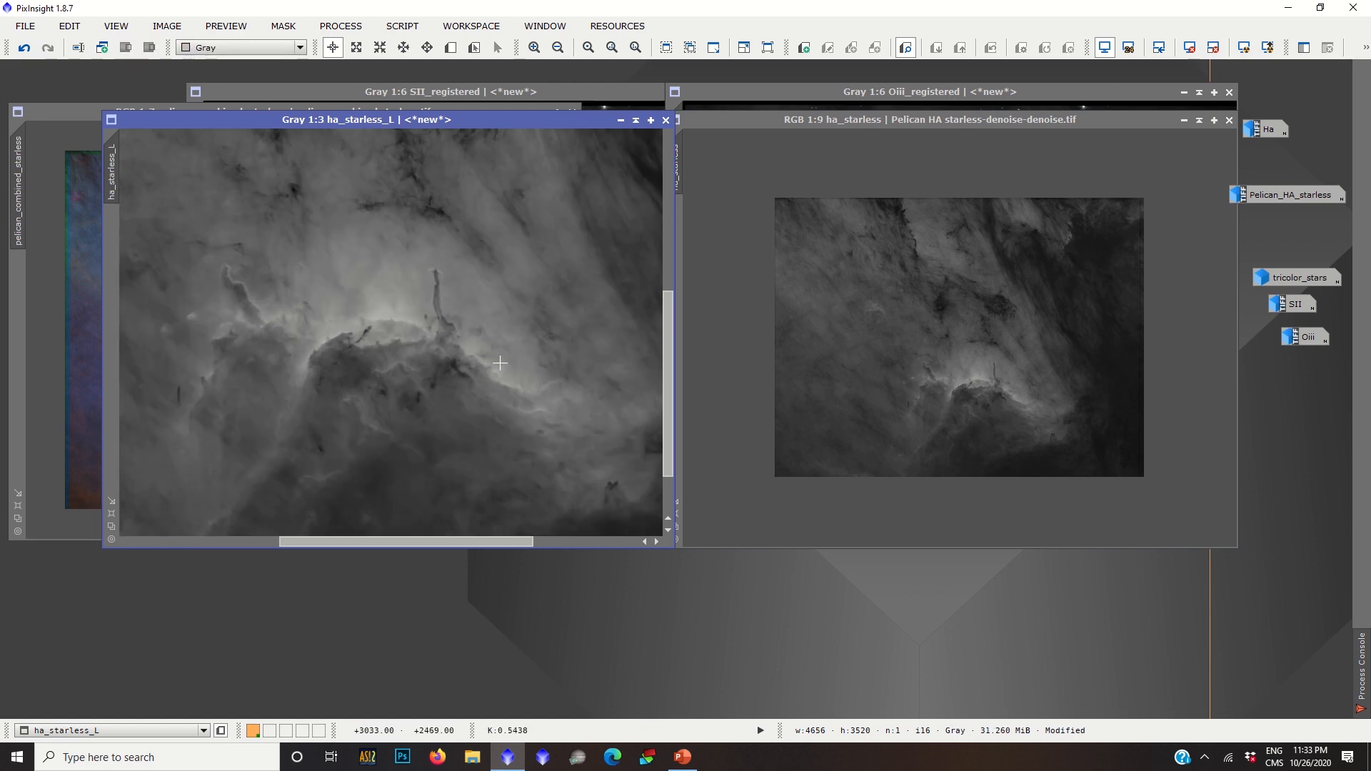
key(ctrl+z)
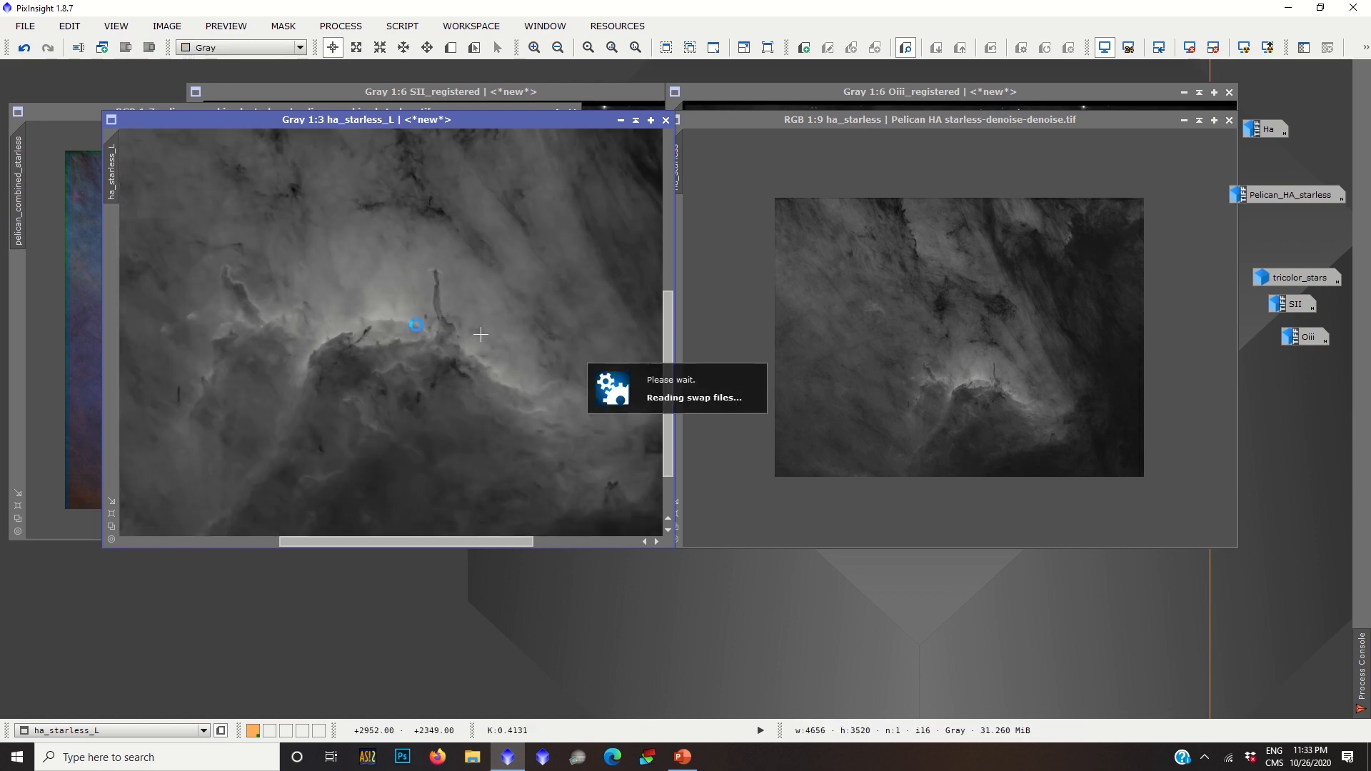
scroll(419, 331, down, 4)
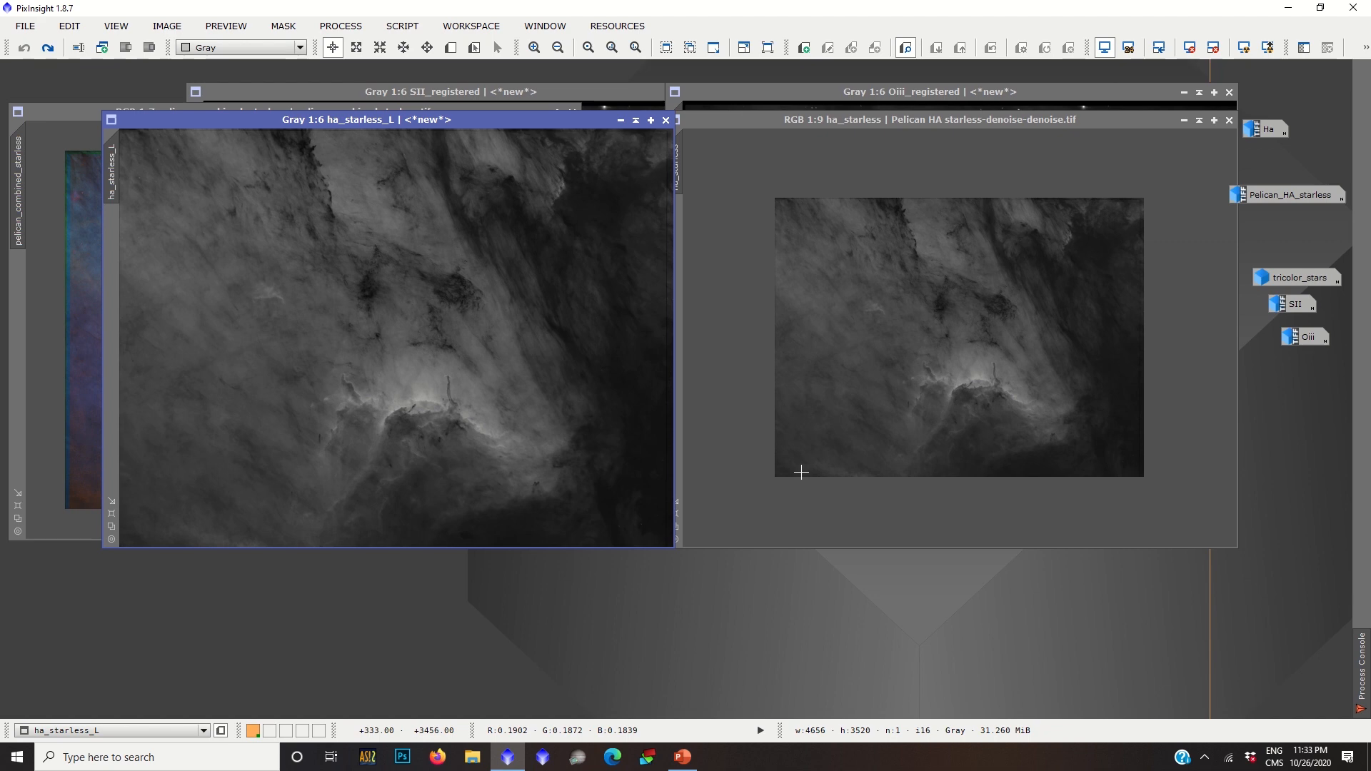
Minimize ha_starless and place ha_starless_L beside the pelican_combined_starless color image.
click(709, 523)
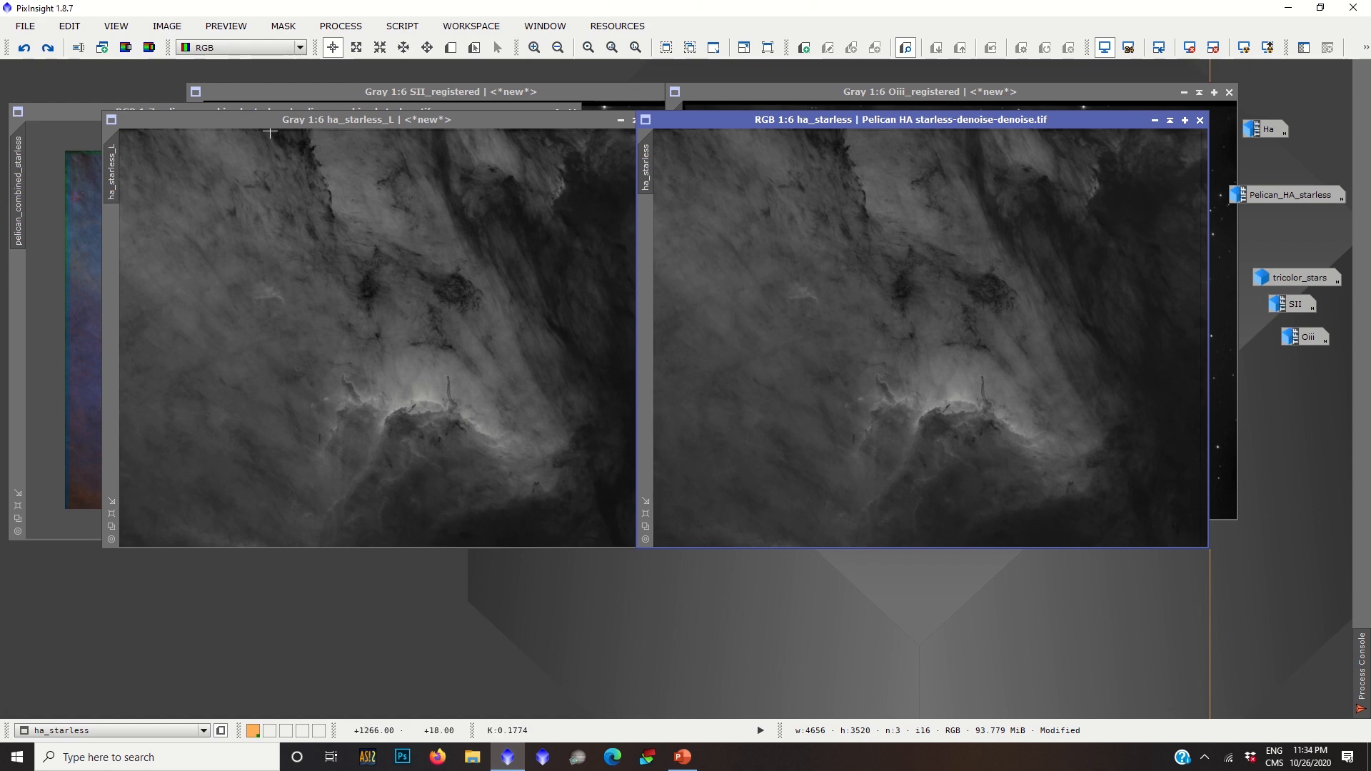
click(1154, 120)
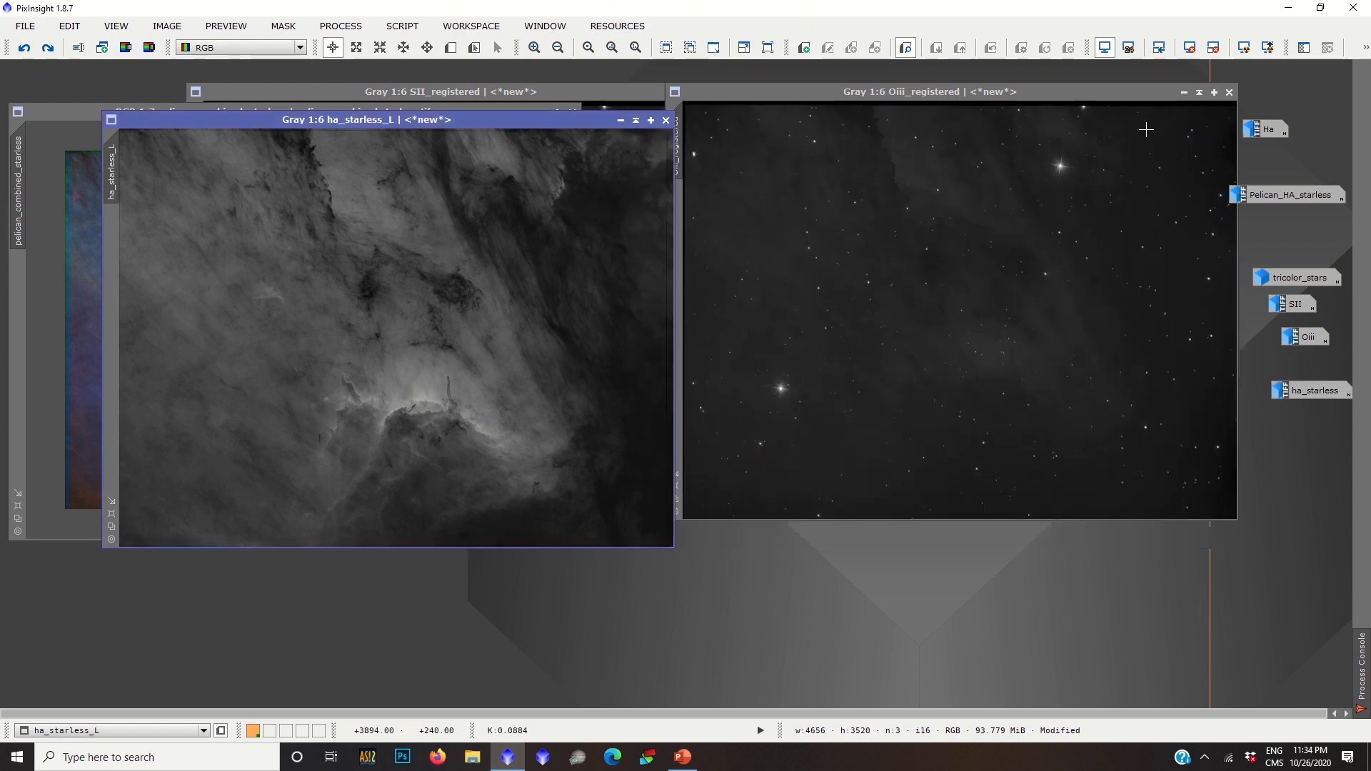
drag(433, 119, 943, 125)
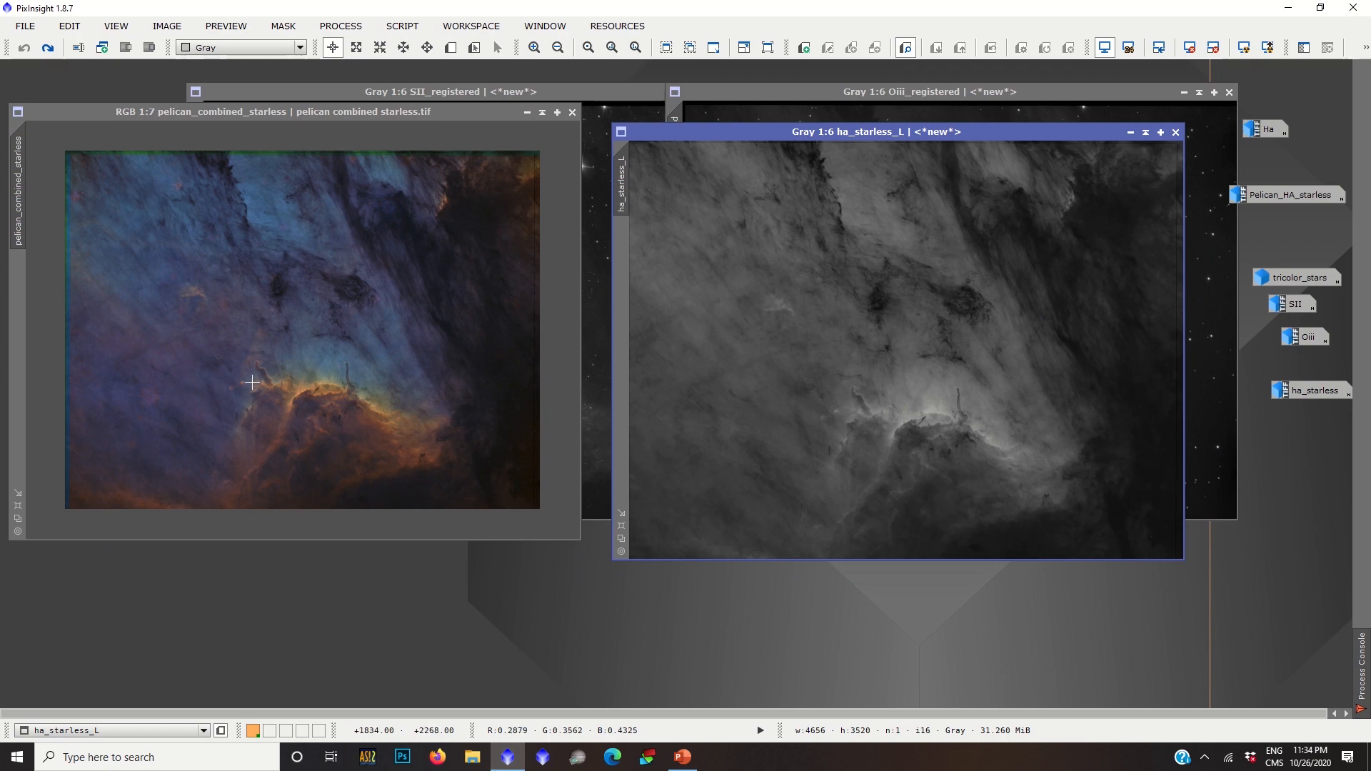
Set ha_starless_L as the lightness source in LRGBCombination with only the L channel enabled, make pelican_combined_starless active and close the process.
click(340, 26)
mouse_move(343, 48)
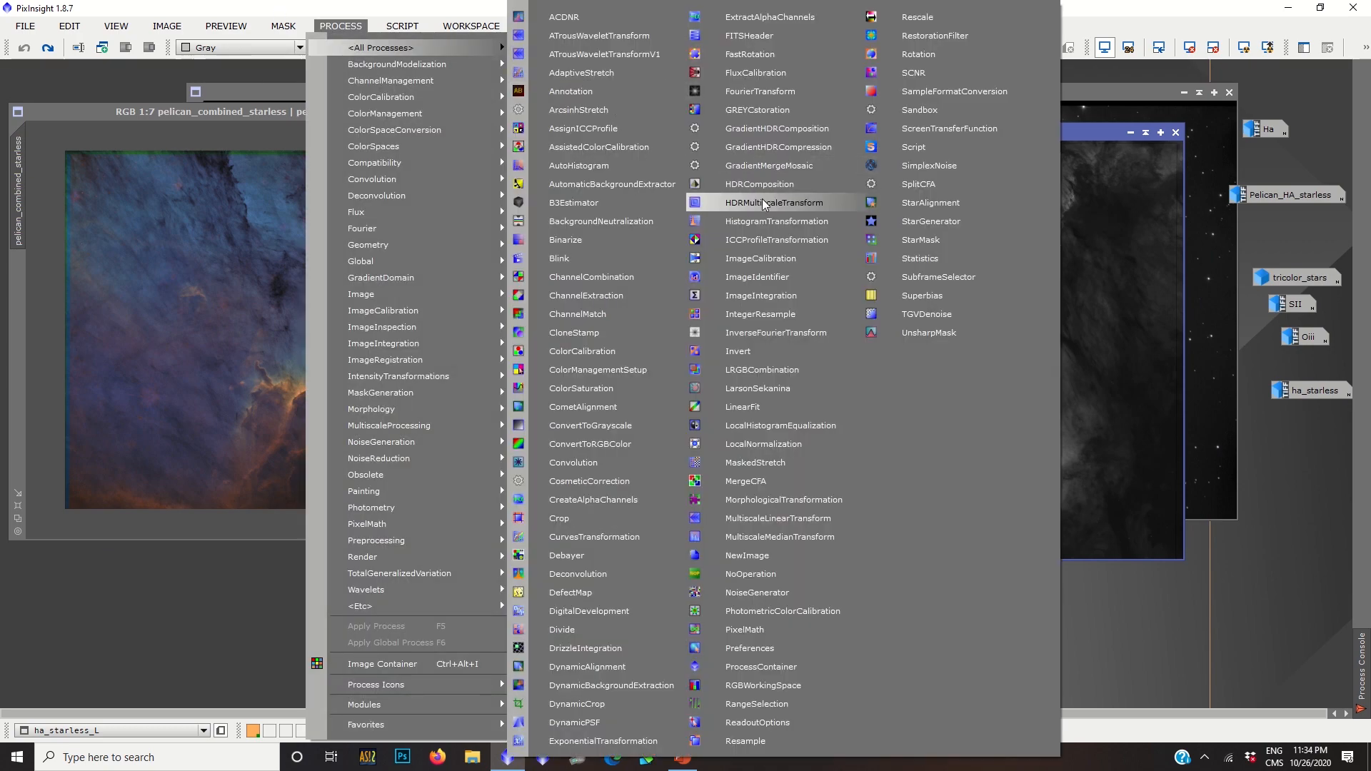
click(762, 370)
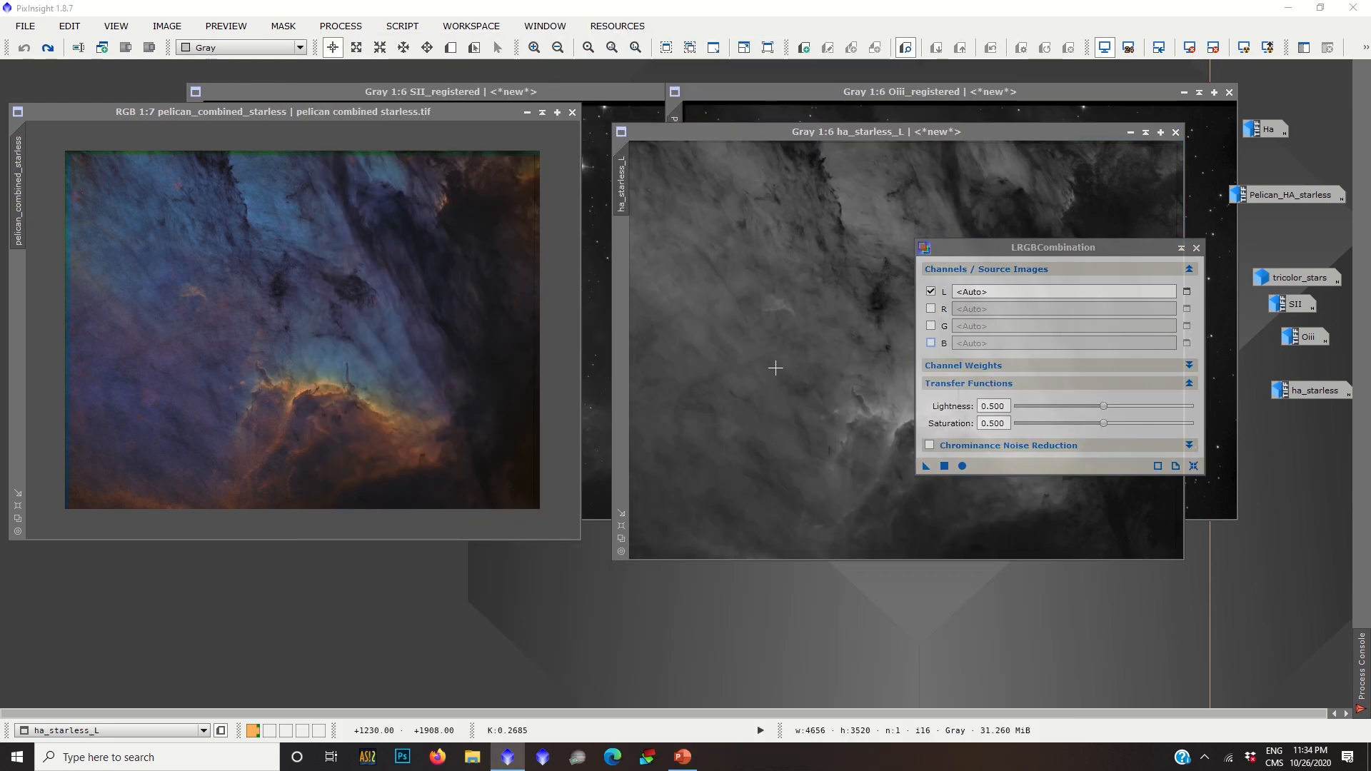
click(1188, 292)
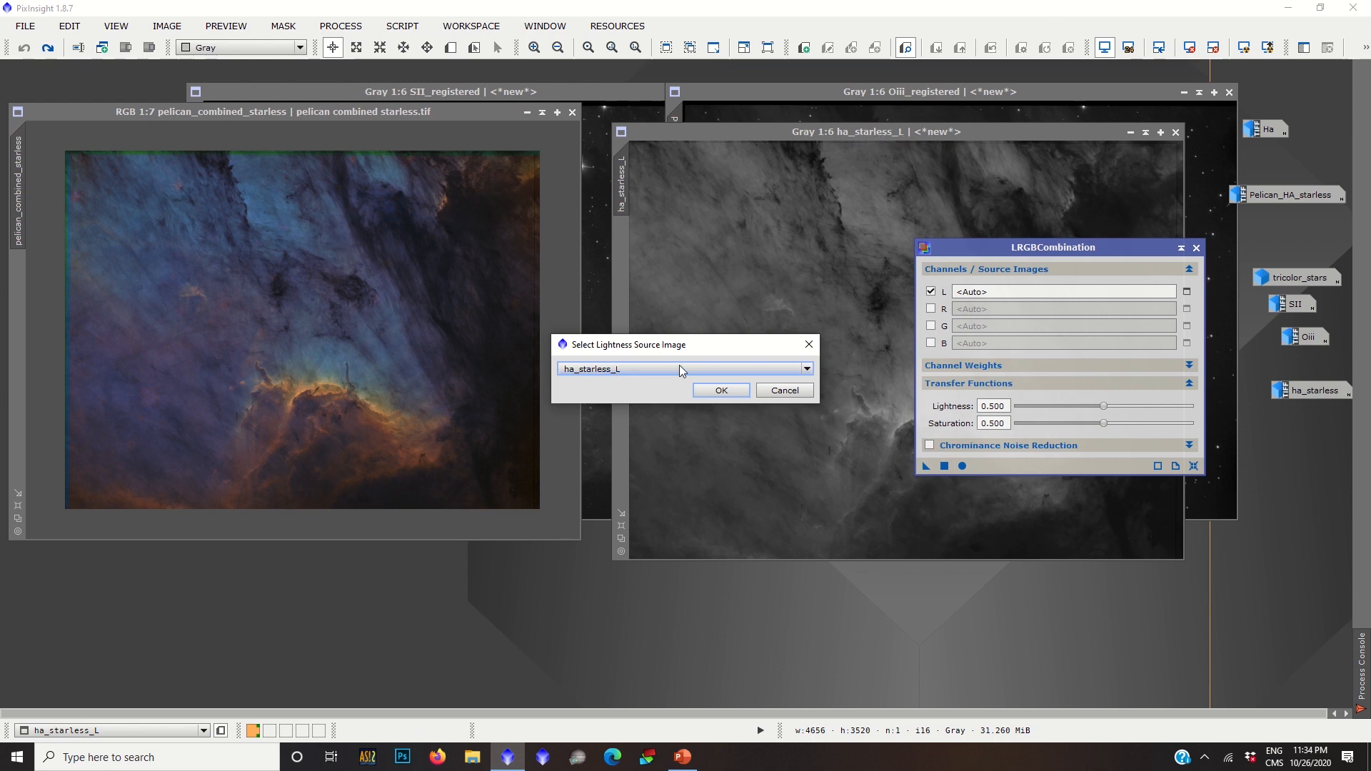
click(721, 390)
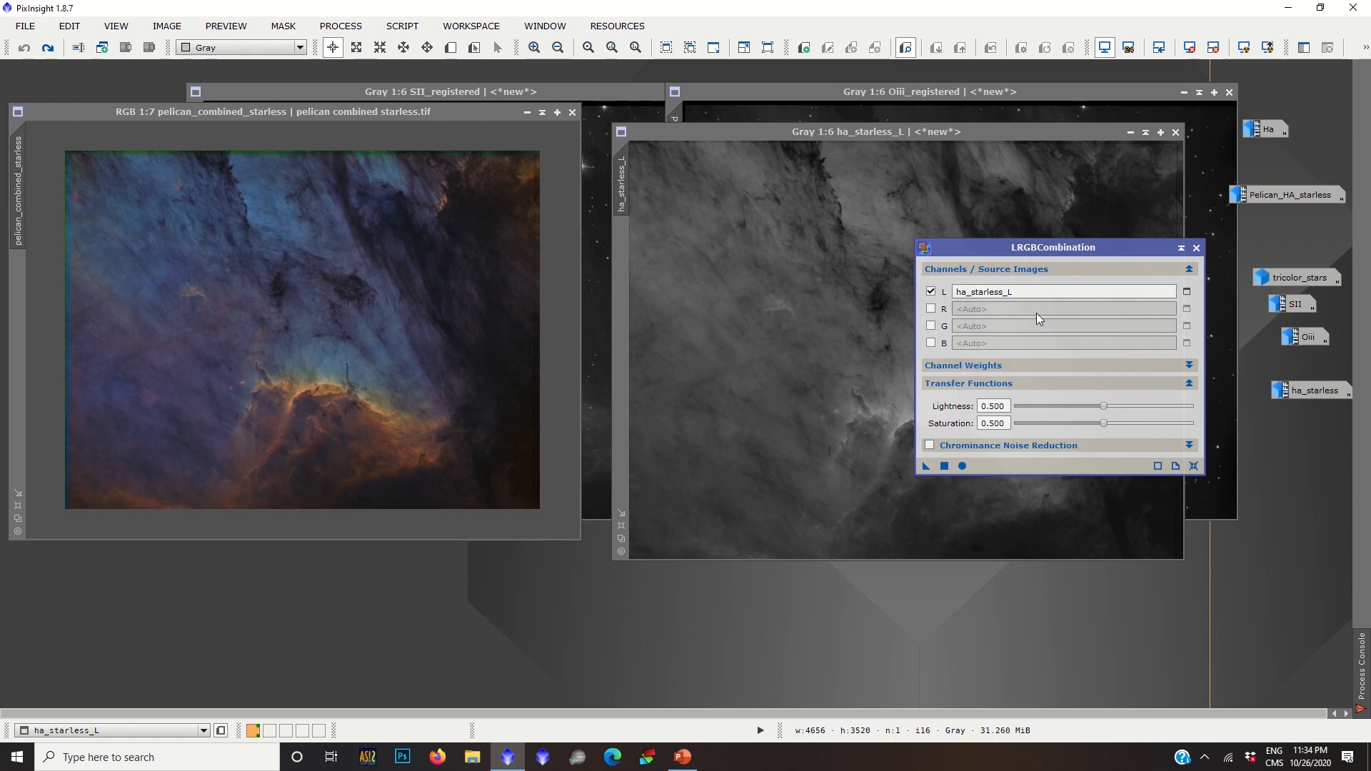
click(400, 298)
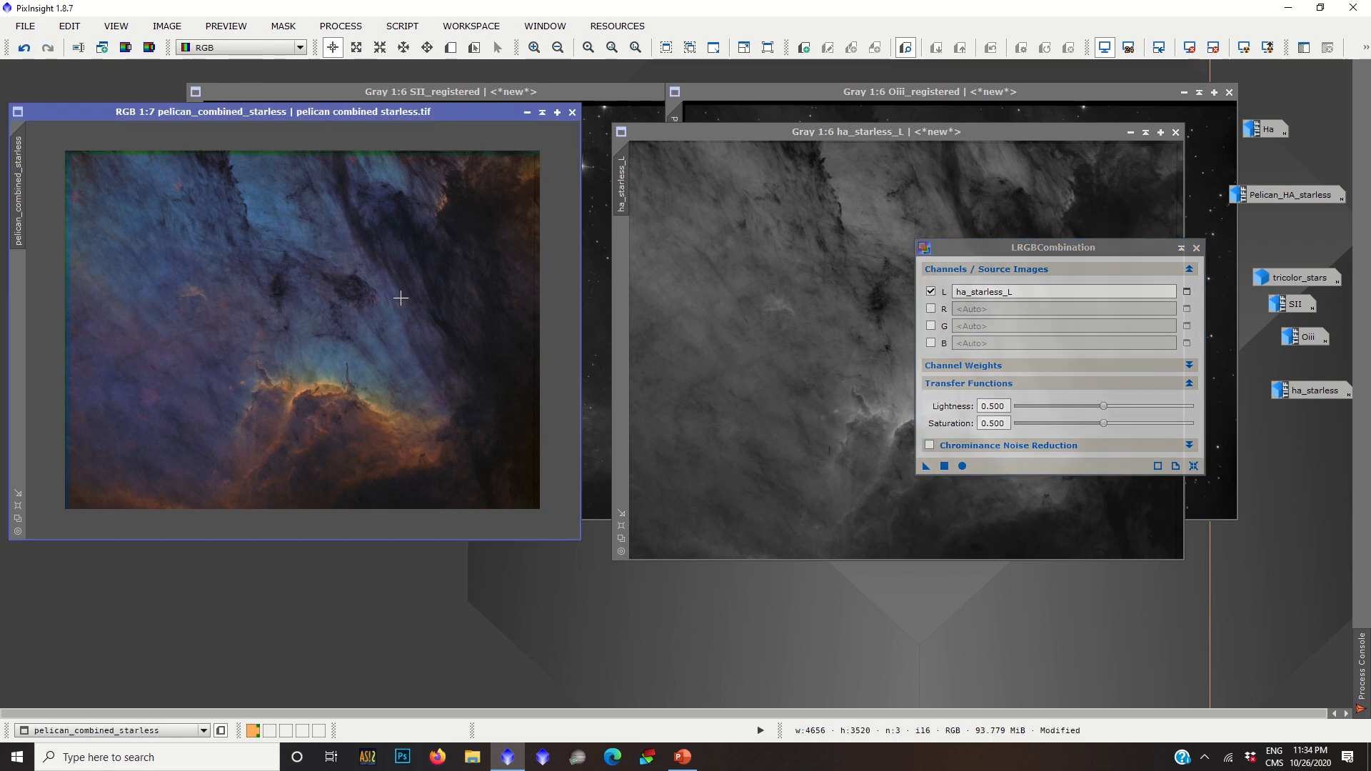
click(1197, 249)
Try blurring pelican_combined_starless with Convolution at a StdDev of 2.90.
scroll(305, 339, up, 2)
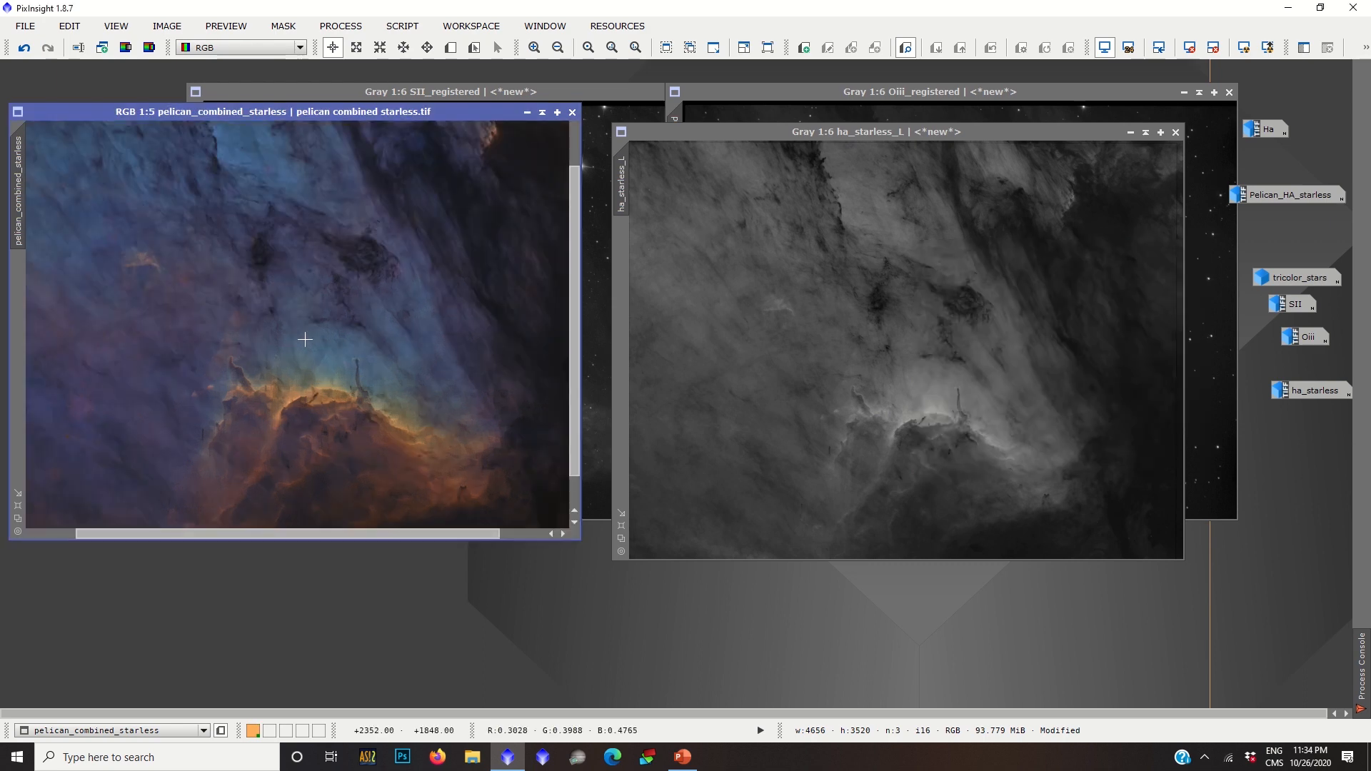
click(339, 27)
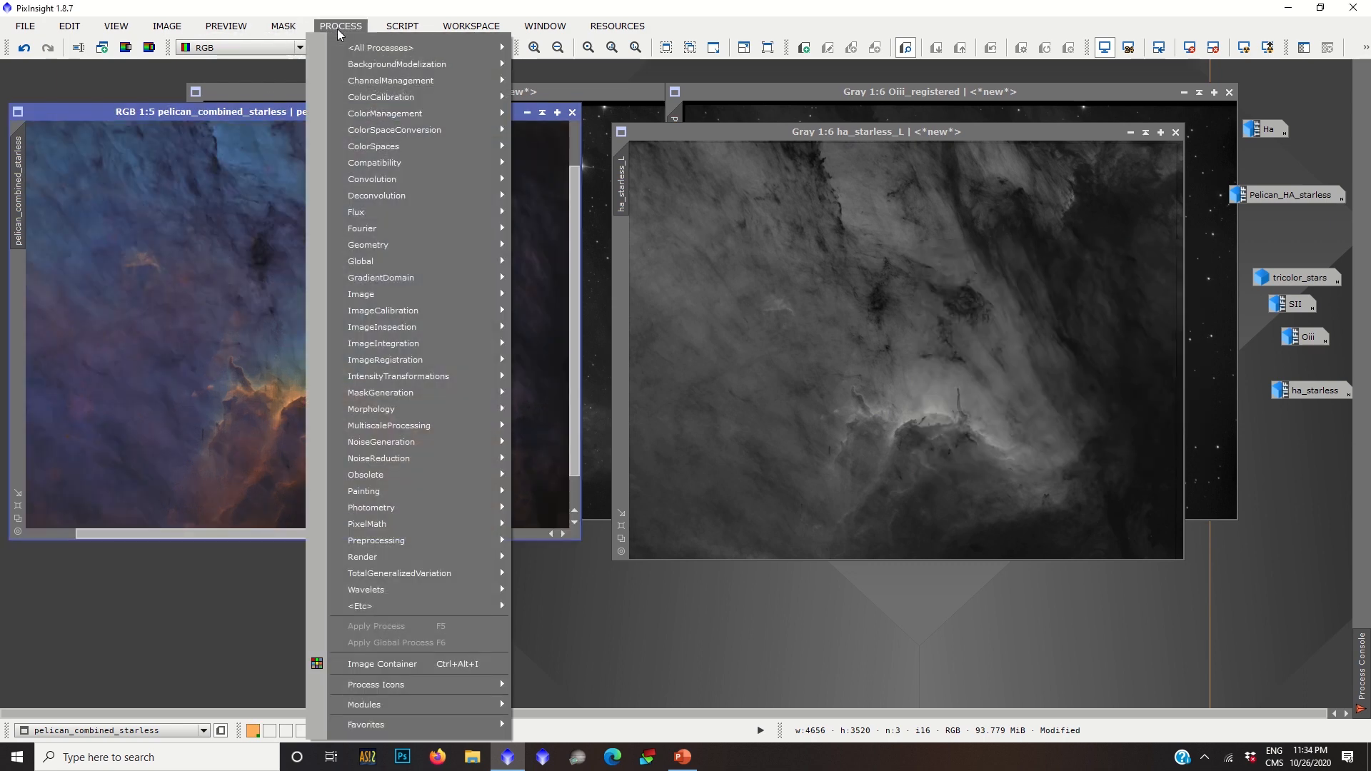
mouse_move(400, 180)
click(547, 179)
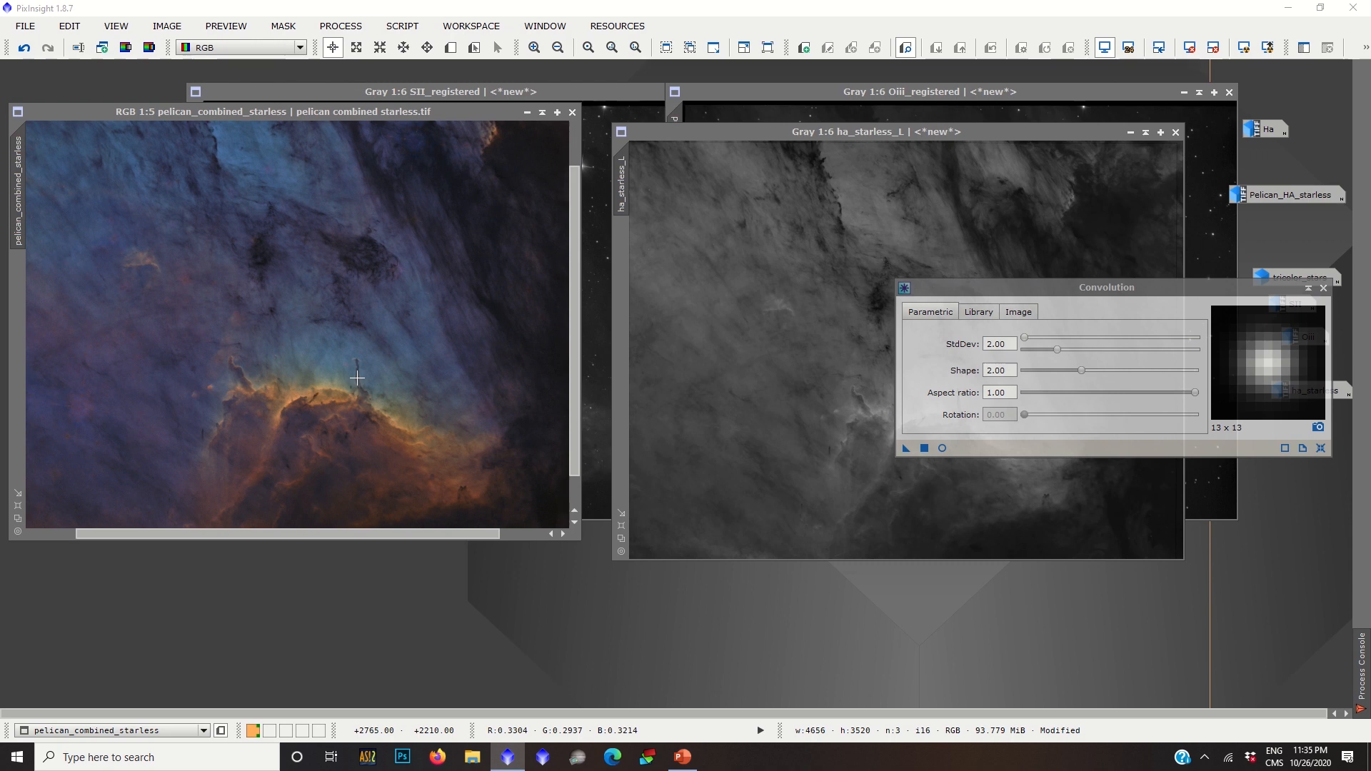
drag(1052, 350, 1071, 344)
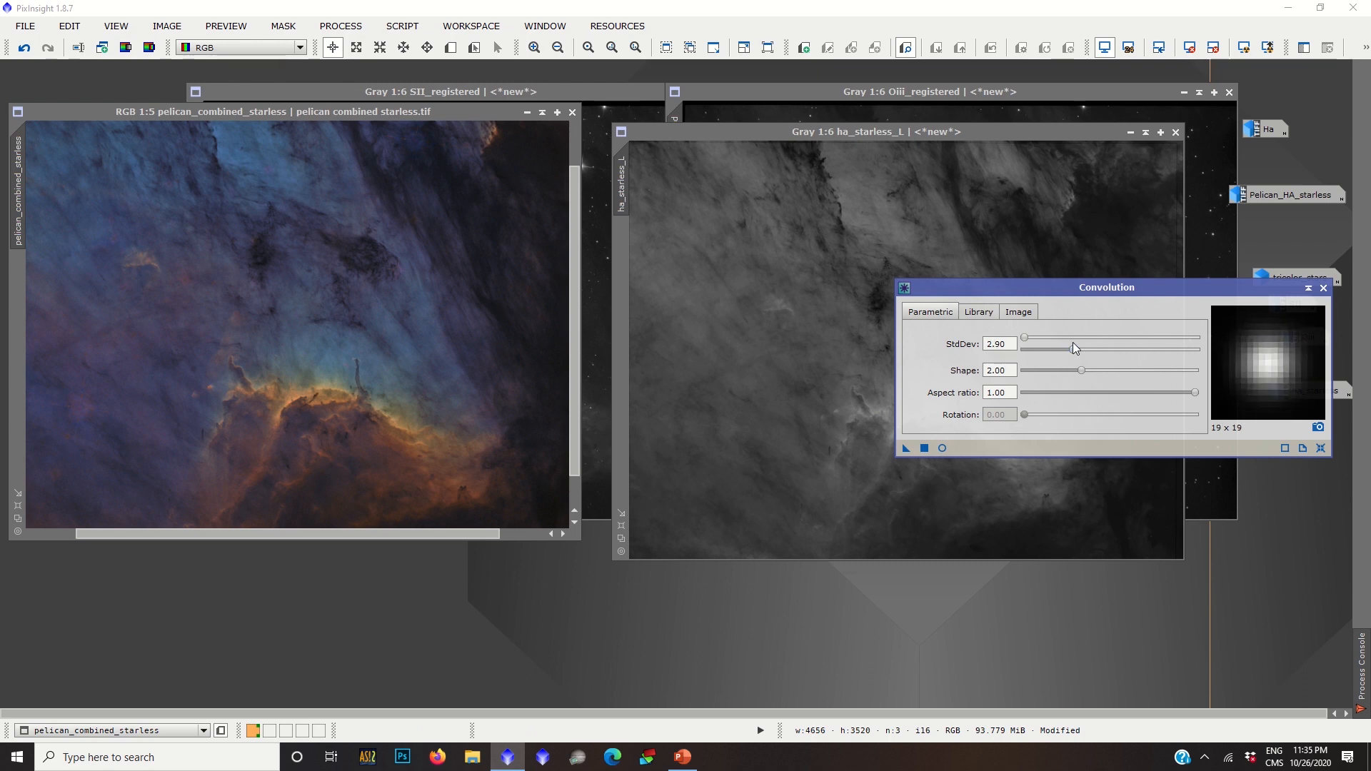
click(906, 448)
drag(906, 450, 410, 413)
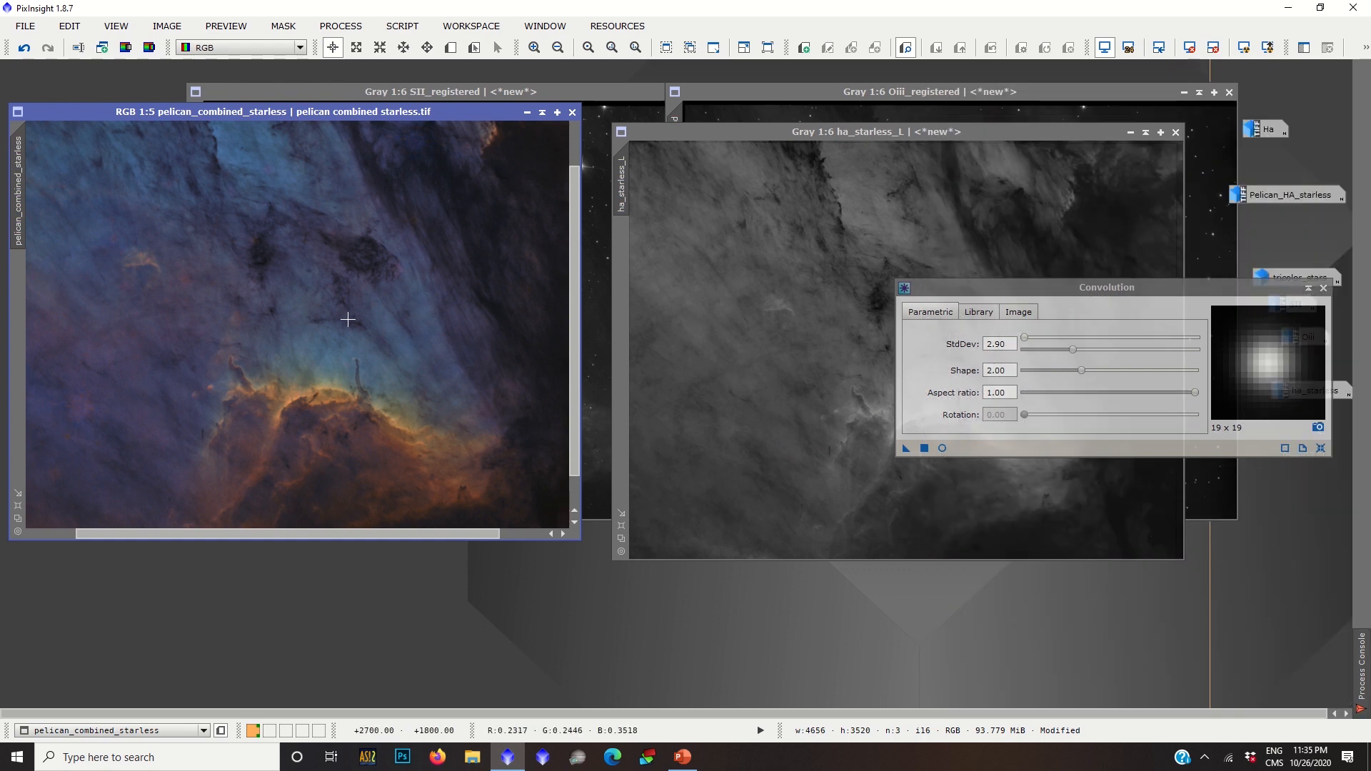
Check the blurred nebula detail around the ridge, undo the Convolution on pelican_combined_starless and close the process.
scroll(344, 318, up, 2)
scroll(345, 319, up, 2)
scroll(242, 360, down, 2)
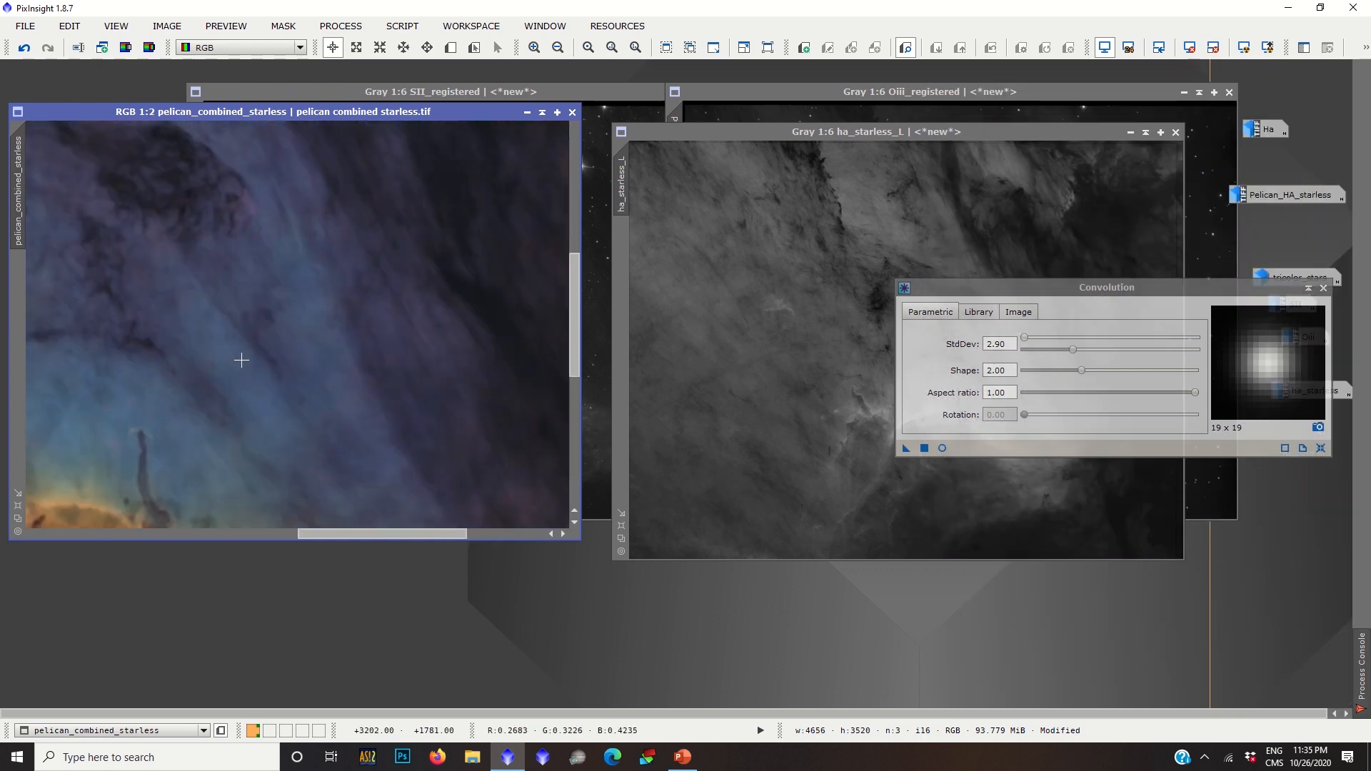
scroll(241, 360, up, 1)
key(ctrl+z)
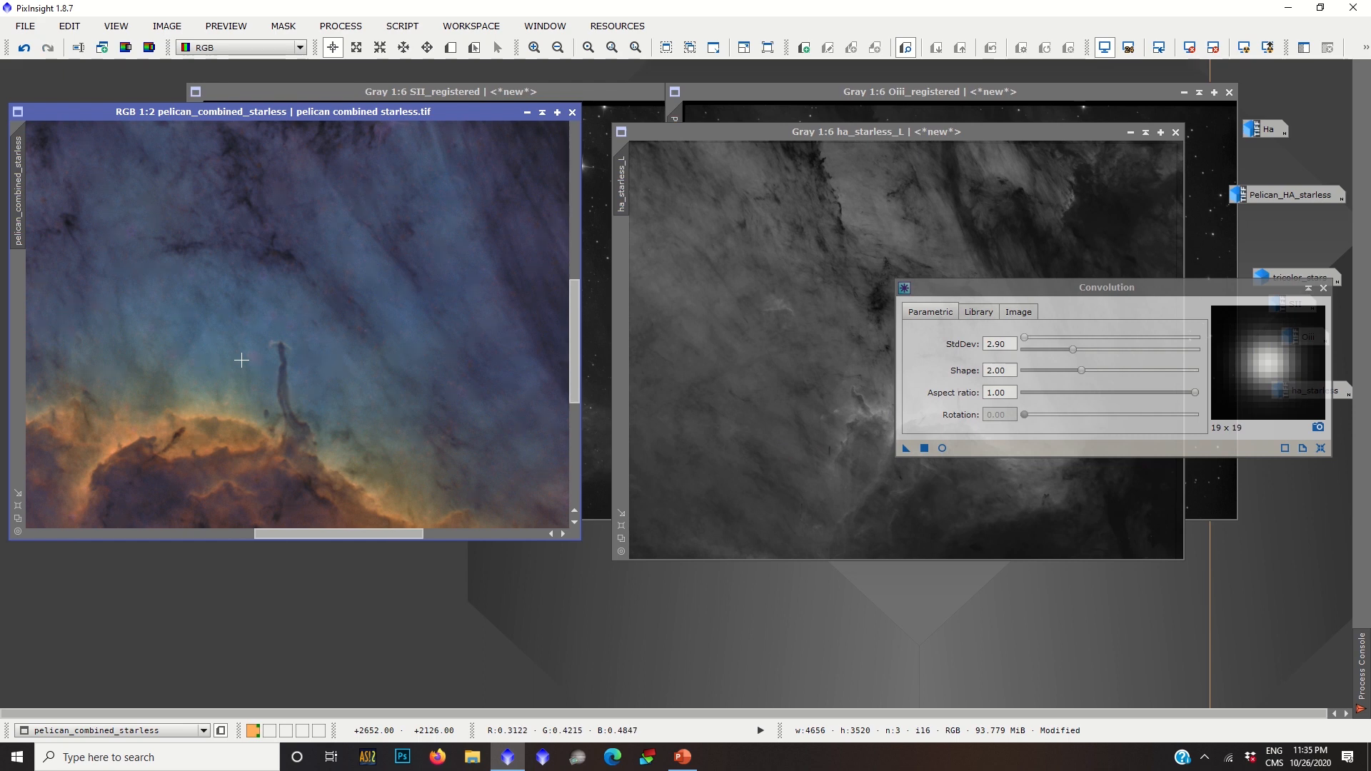
scroll(241, 360, down, 4)
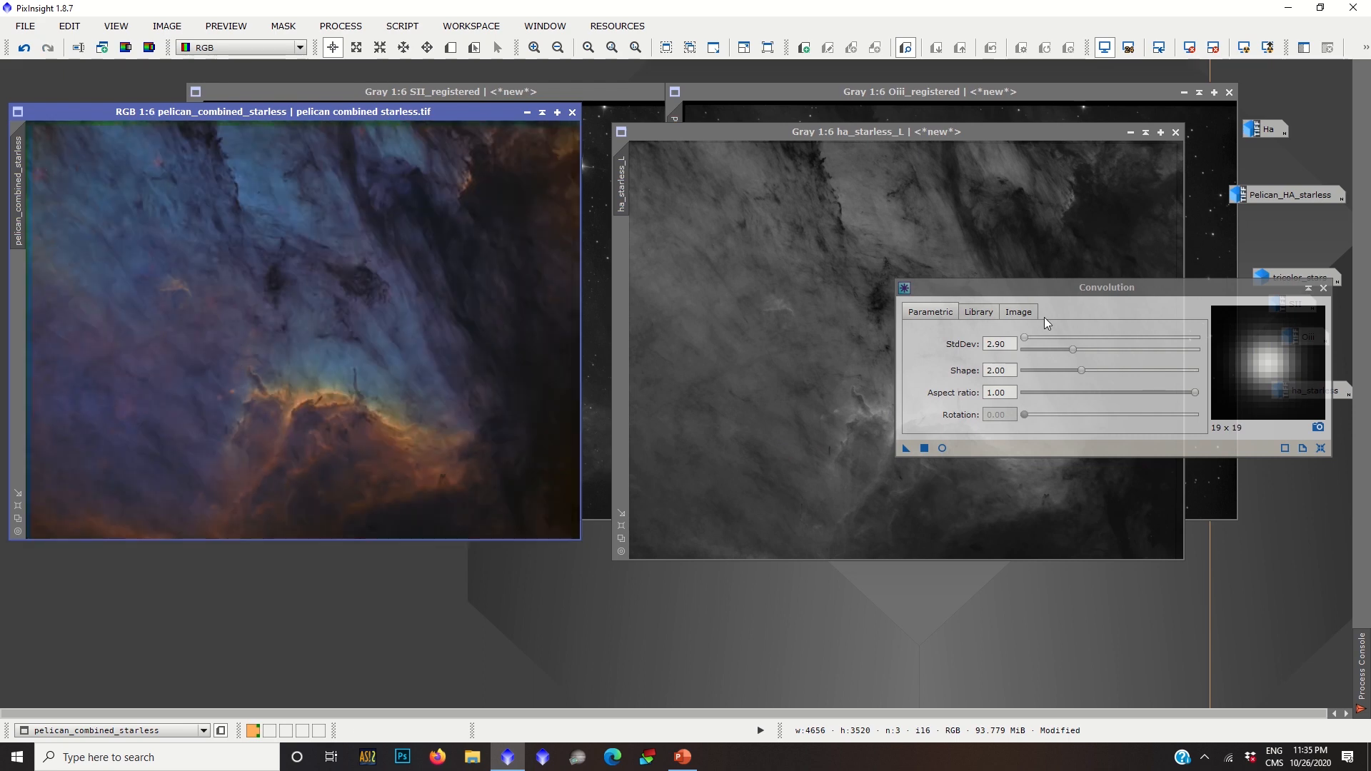
click(1323, 289)
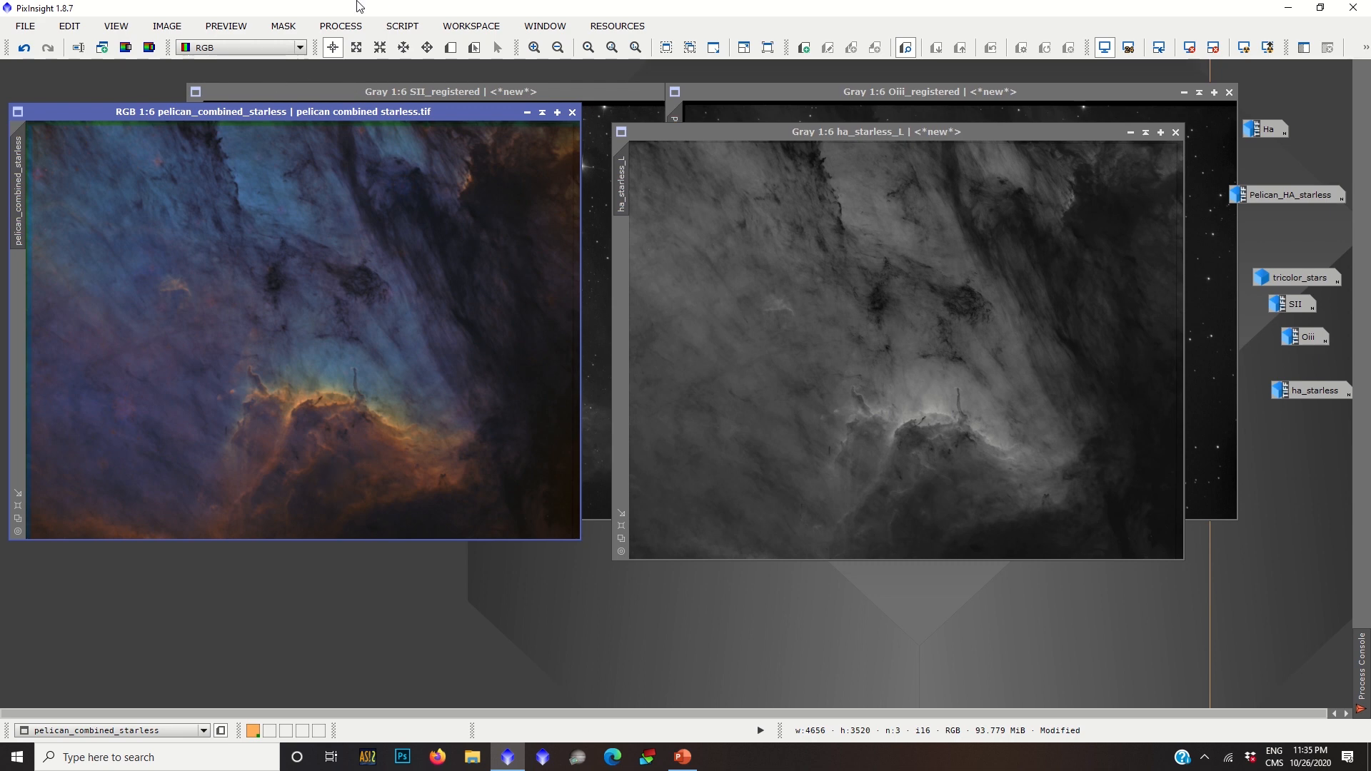
Apply LRGBCombination with ha_starless_L as lightness to pelican_combined_starless, leaving Chrominance Noise Reduction off, and close the process.
click(330, 28)
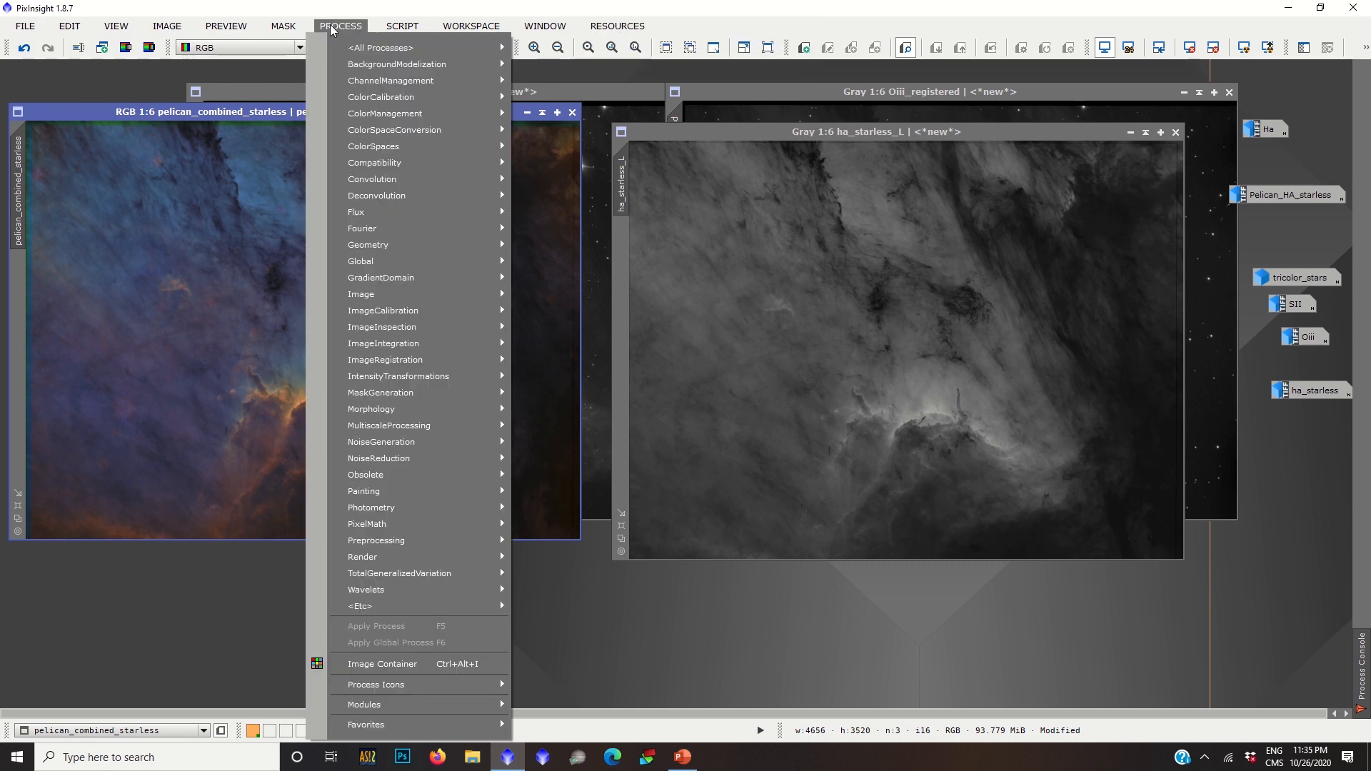
mouse_move(352, 50)
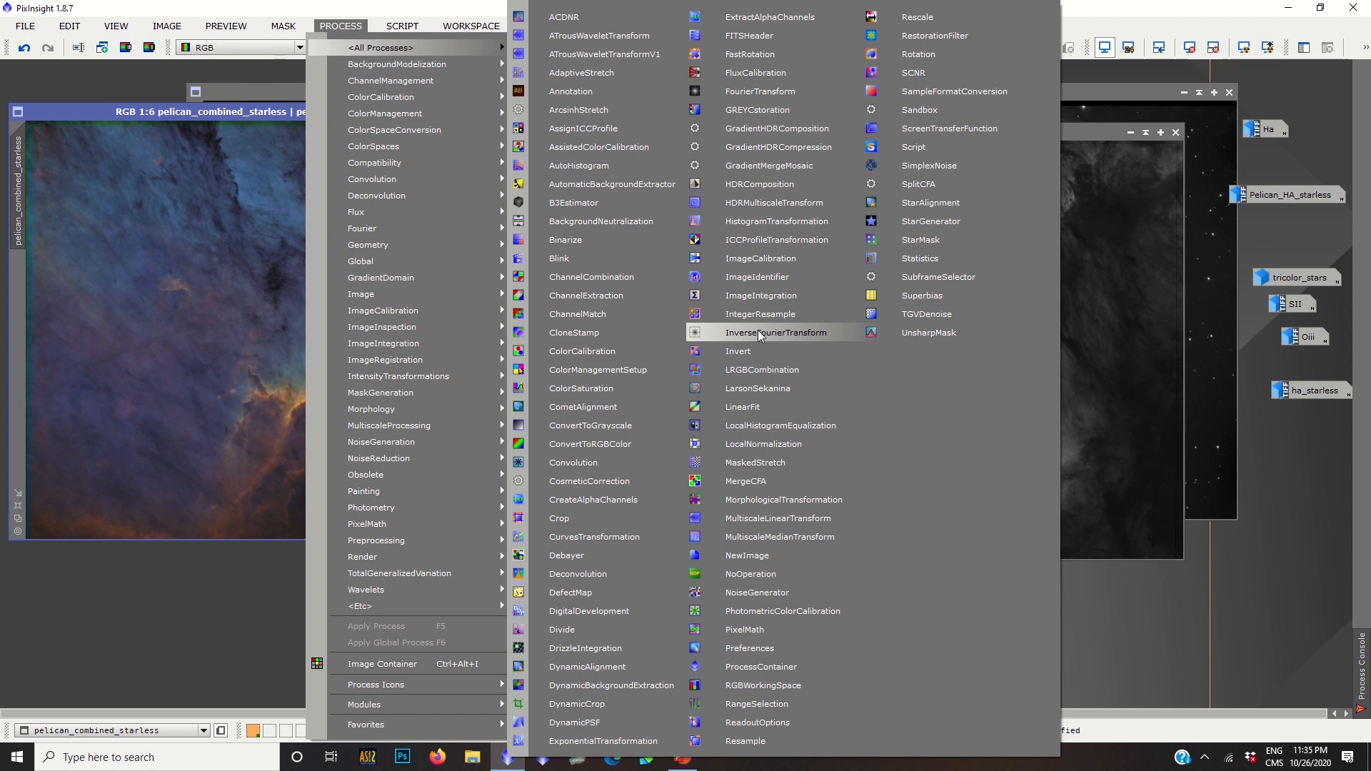
click(756, 376)
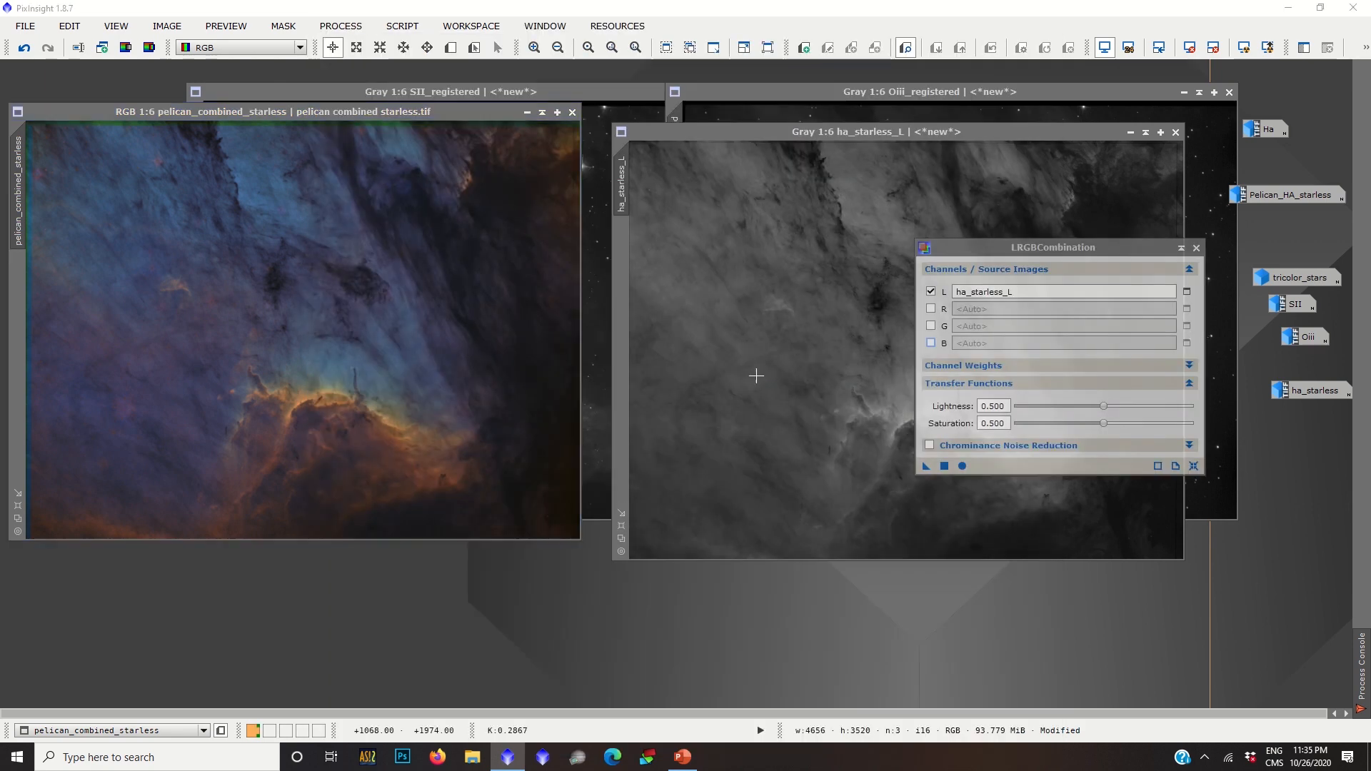
click(931, 445)
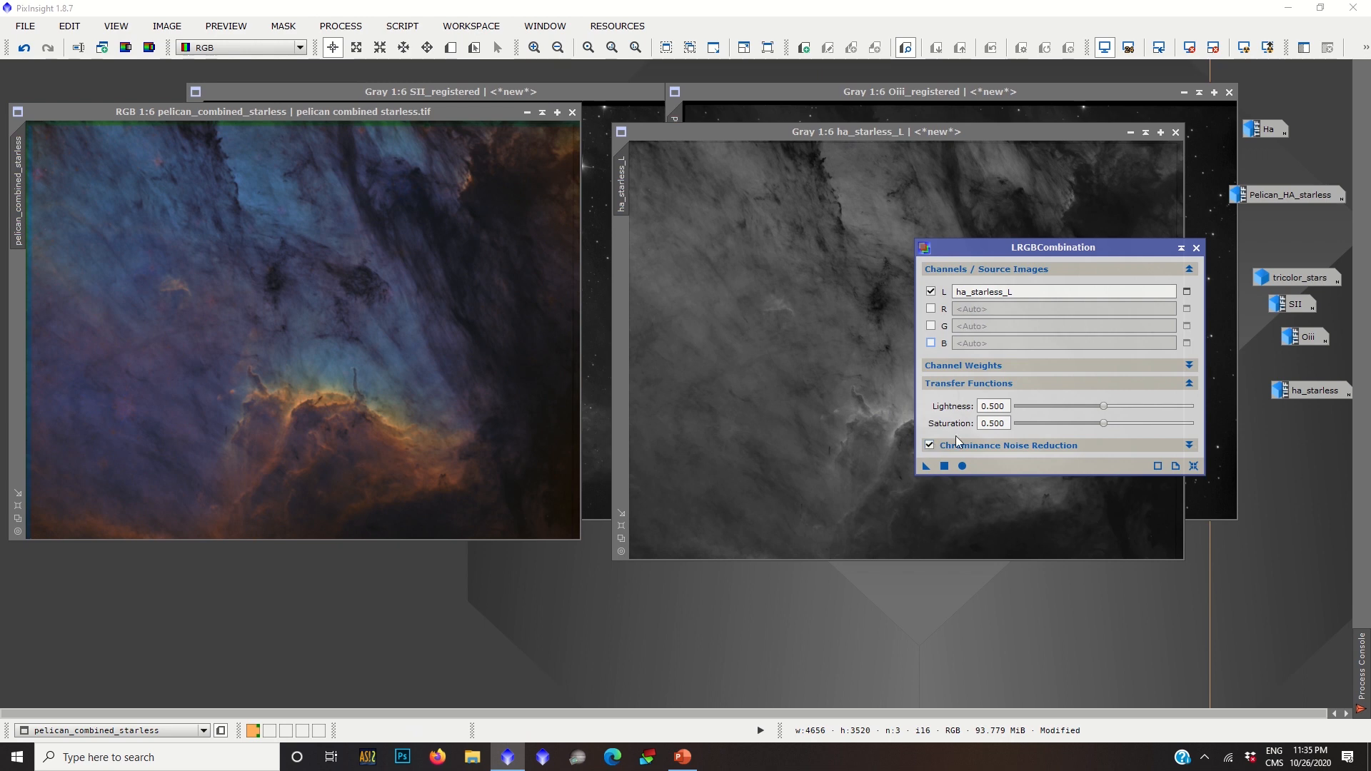
click(930, 444)
drag(925, 465, 361, 384)
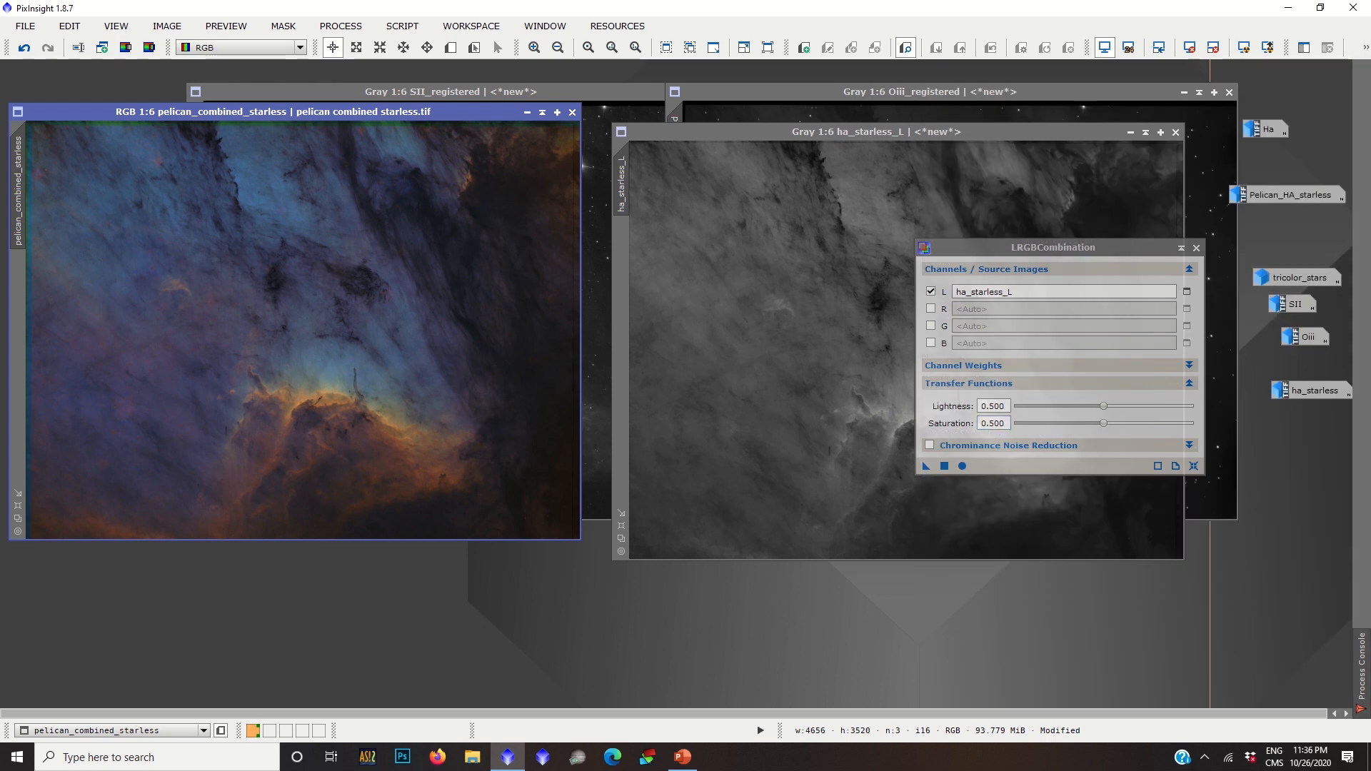
click(1196, 248)
Examine the nebula ridge in pelican_combined_starless, comparing its detail and brightness with and without the LRGB combination.
scroll(285, 373, up, 2)
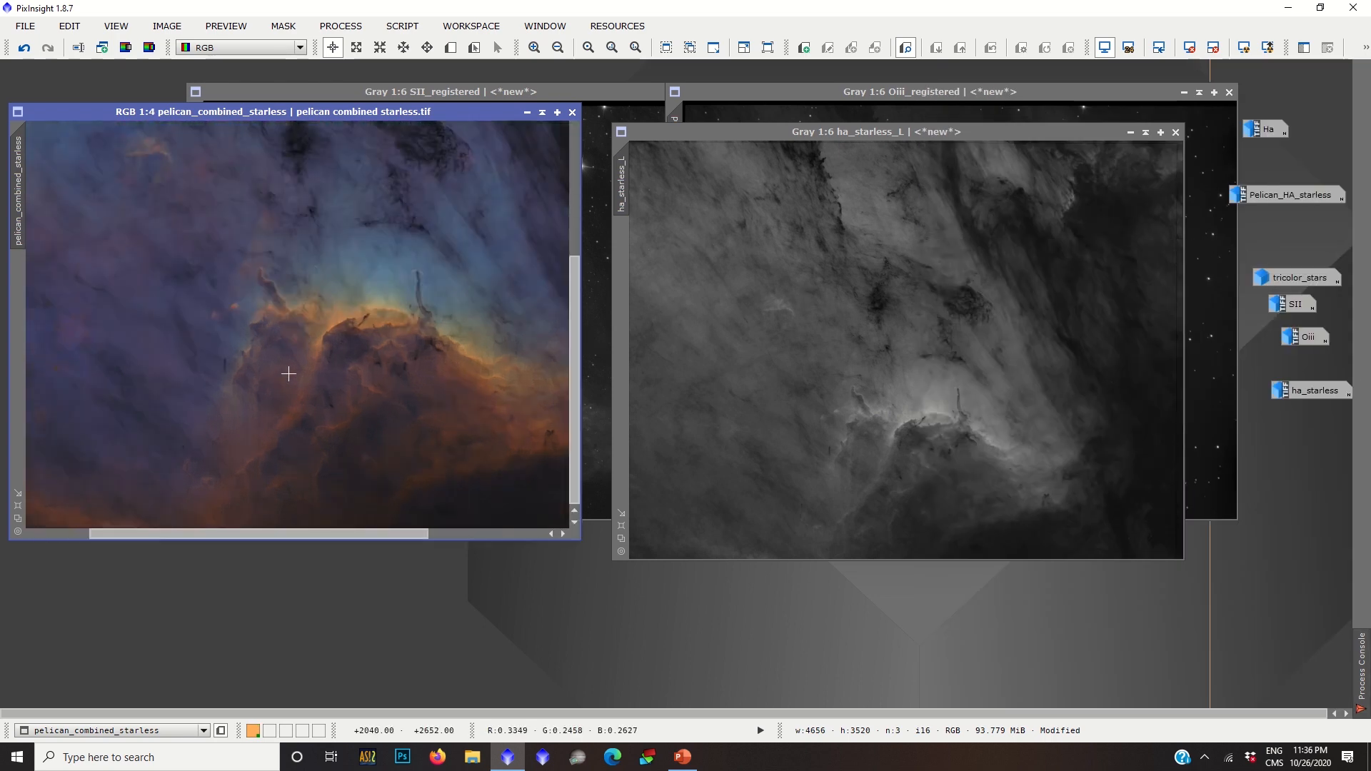
scroll(407, 293, up, 1)
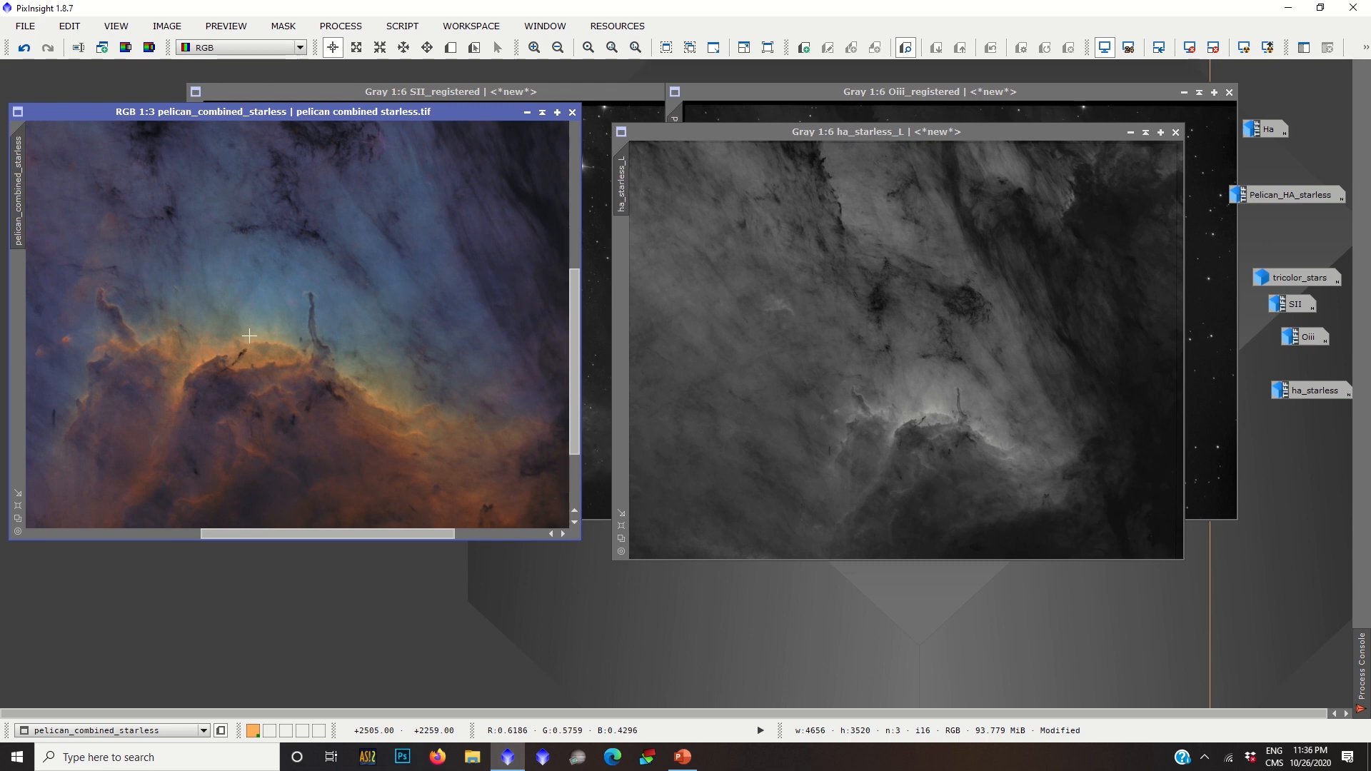
scroll(250, 335, up, 1)
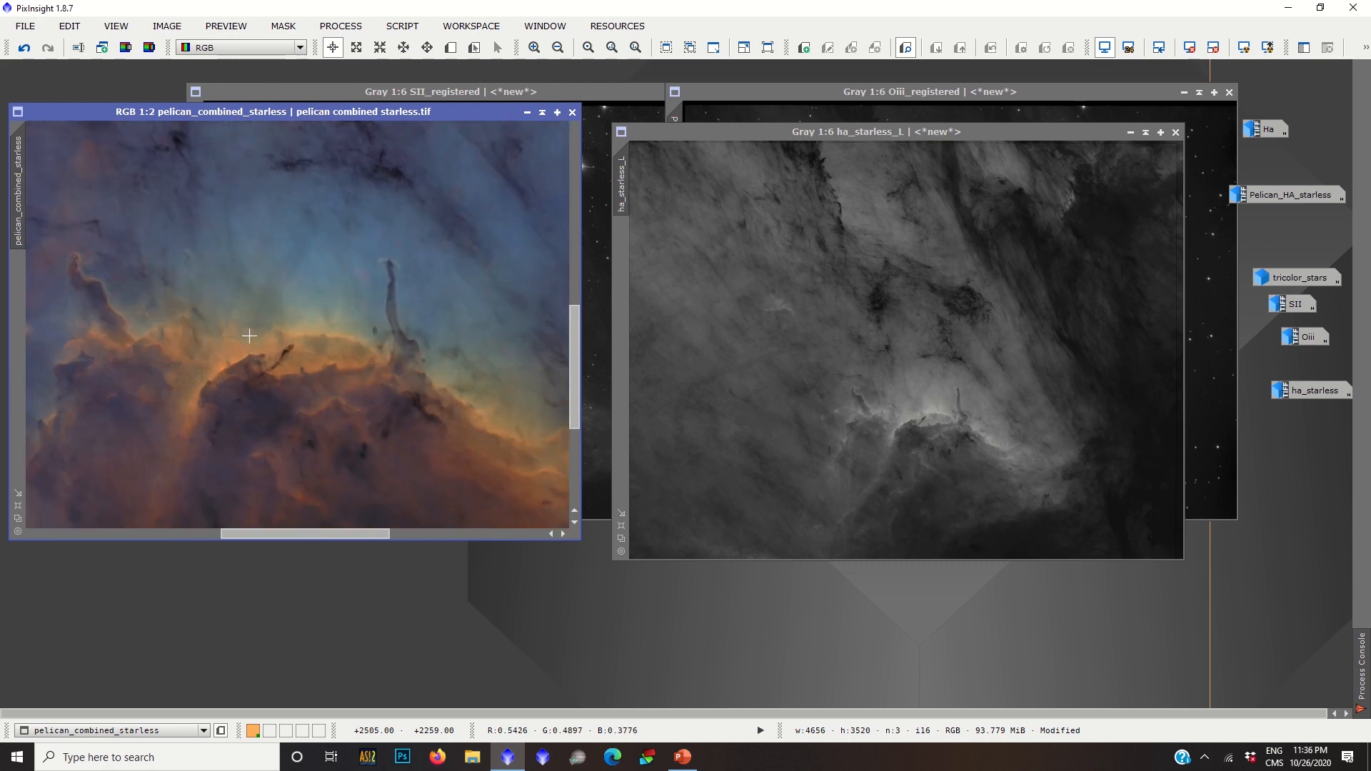
scroll(249, 335, down, 3)
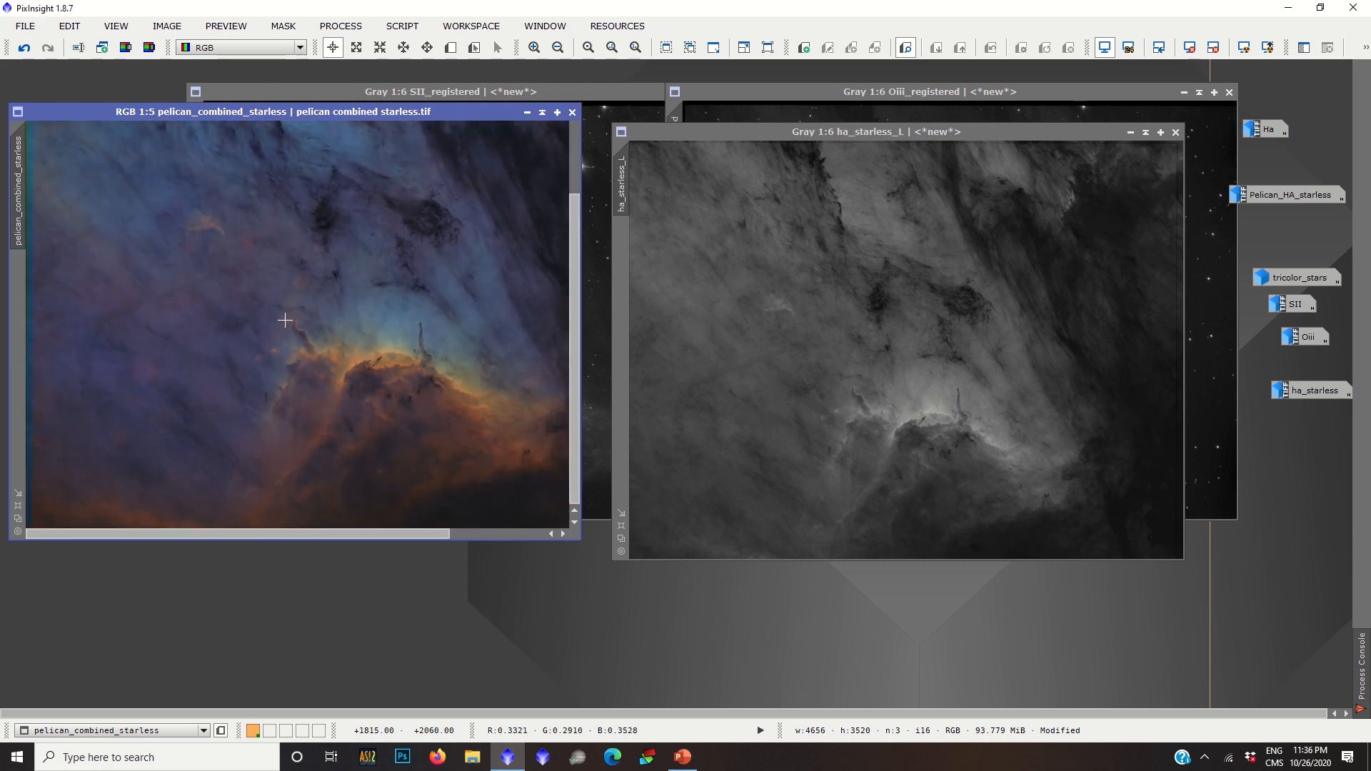
scroll(285, 321, up, 1)
scroll(339, 346, up, 1)
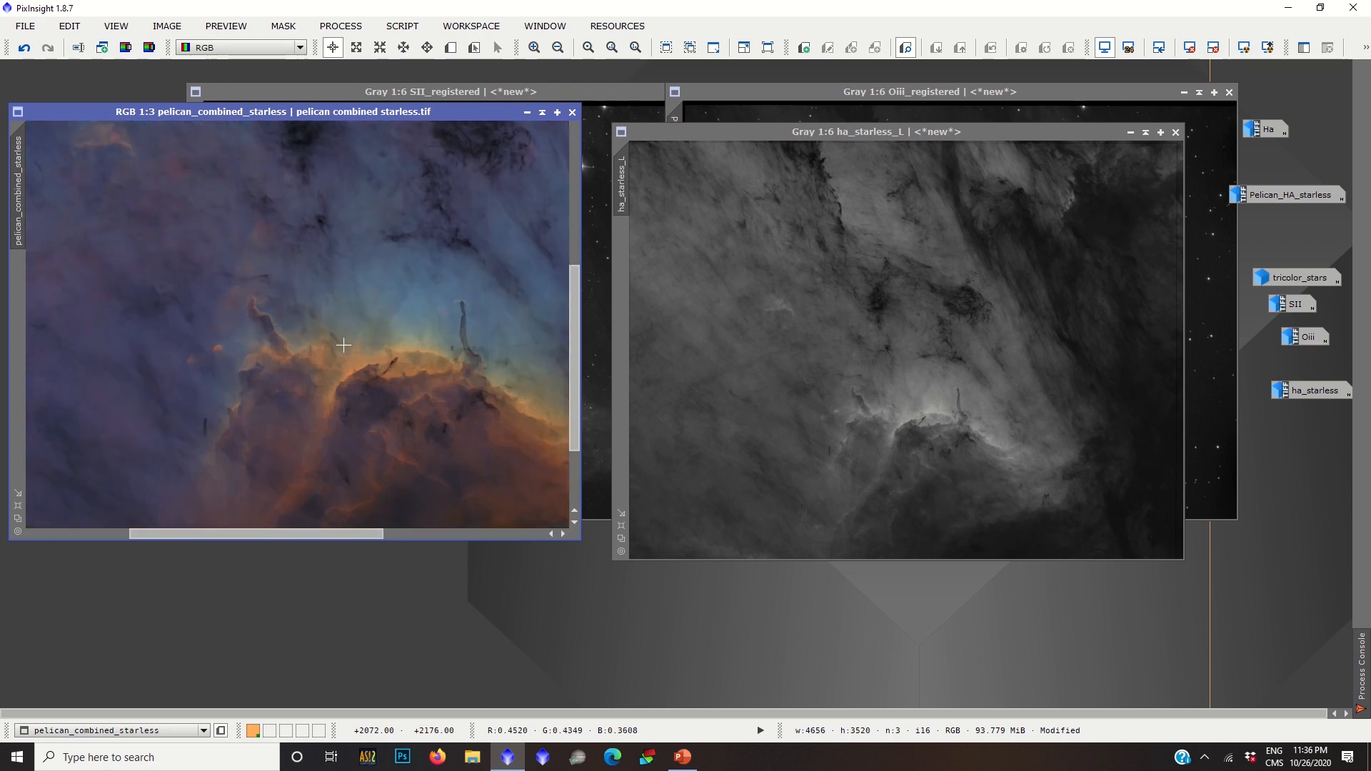
scroll(344, 346, up, 2)
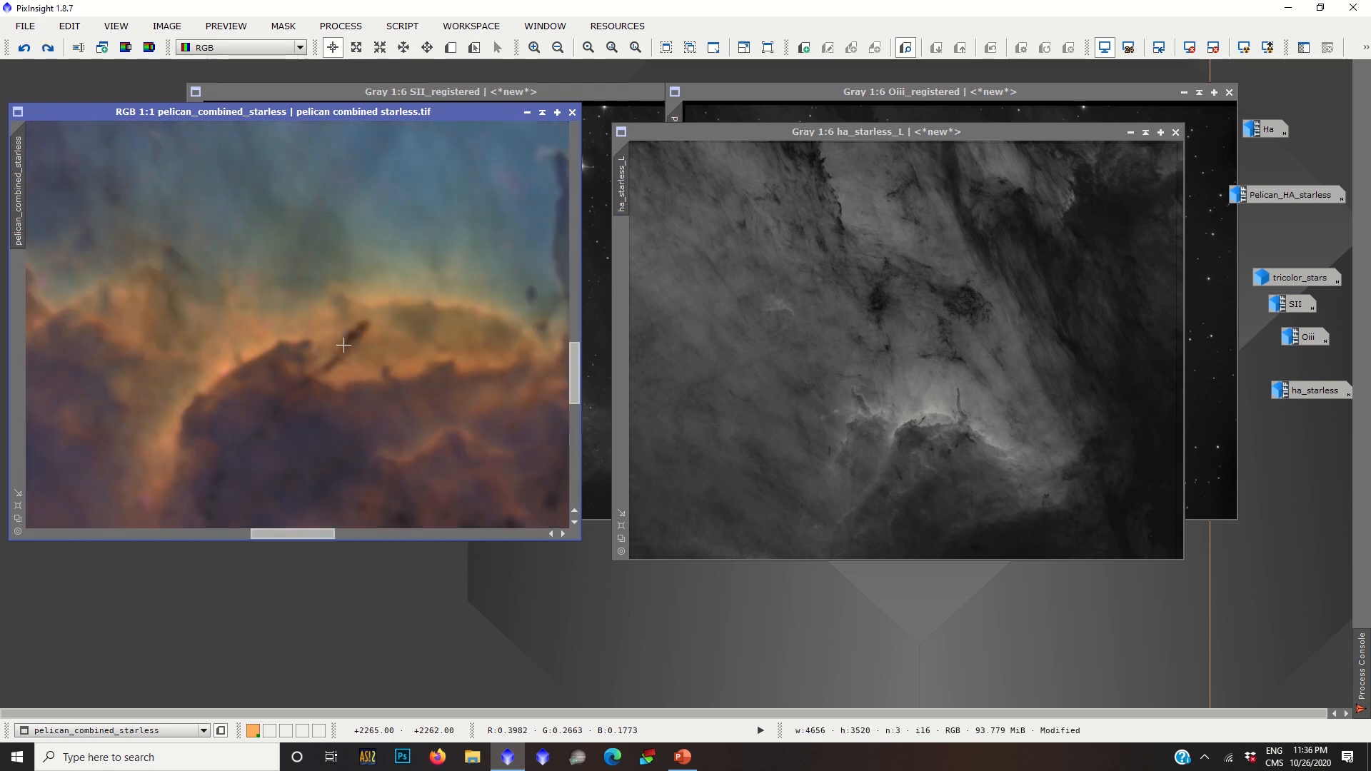
scroll(344, 346, down, 1)
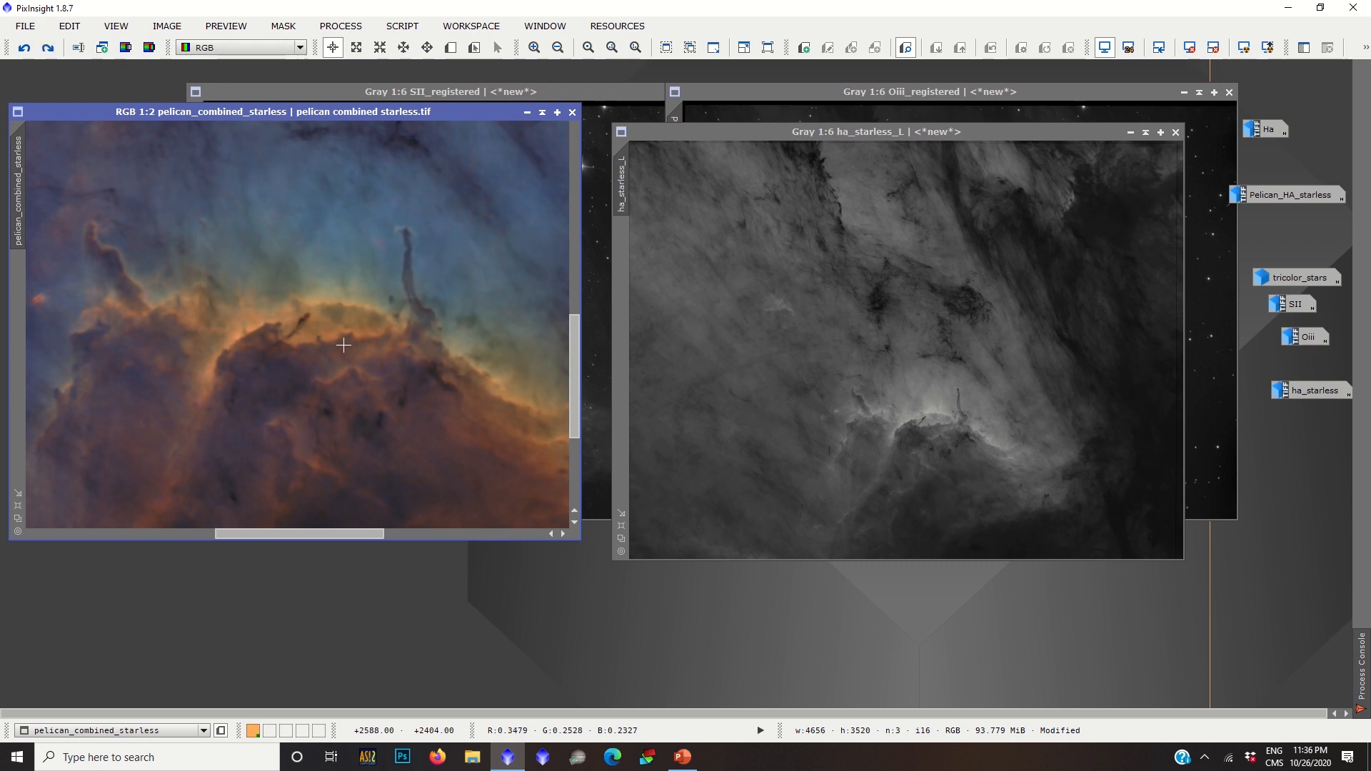
key(ctrl+y)
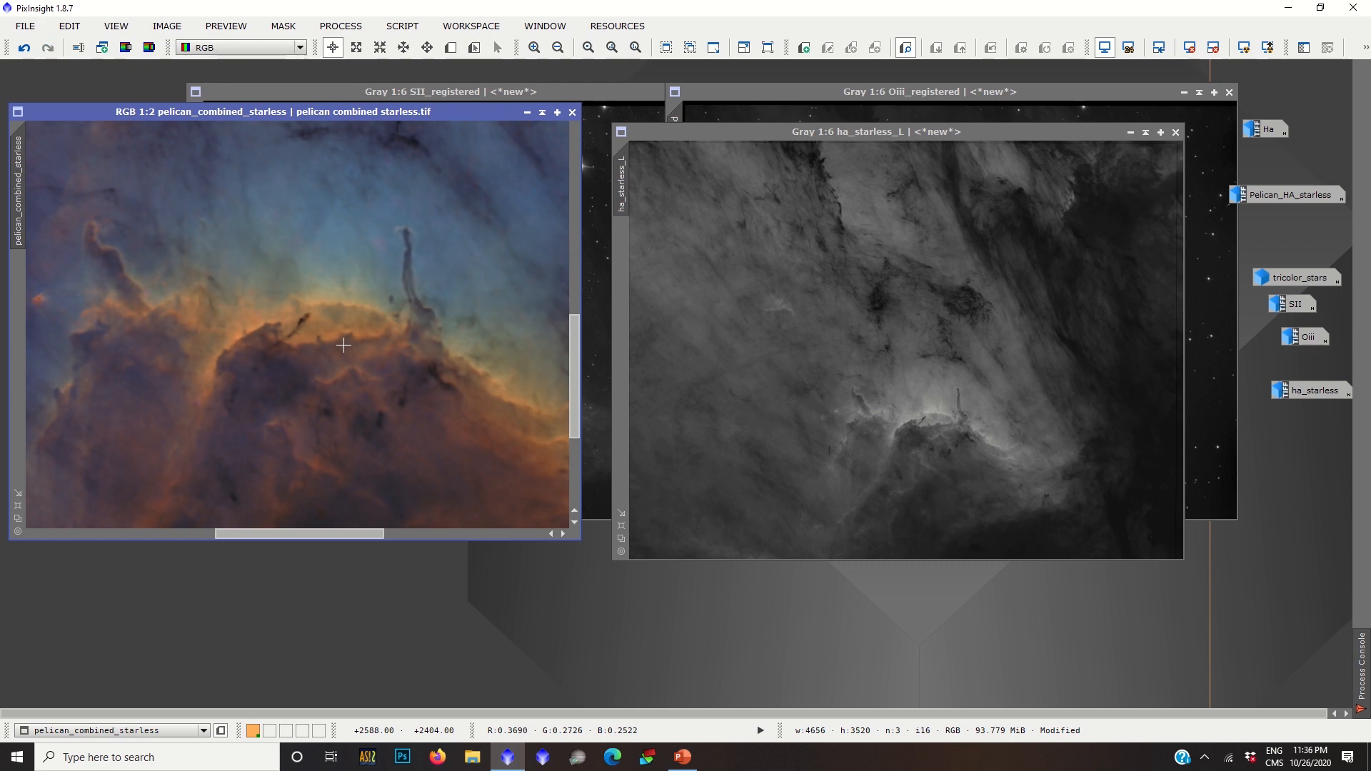
scroll(343, 345, up, 2)
scroll(344, 345, down, 2)
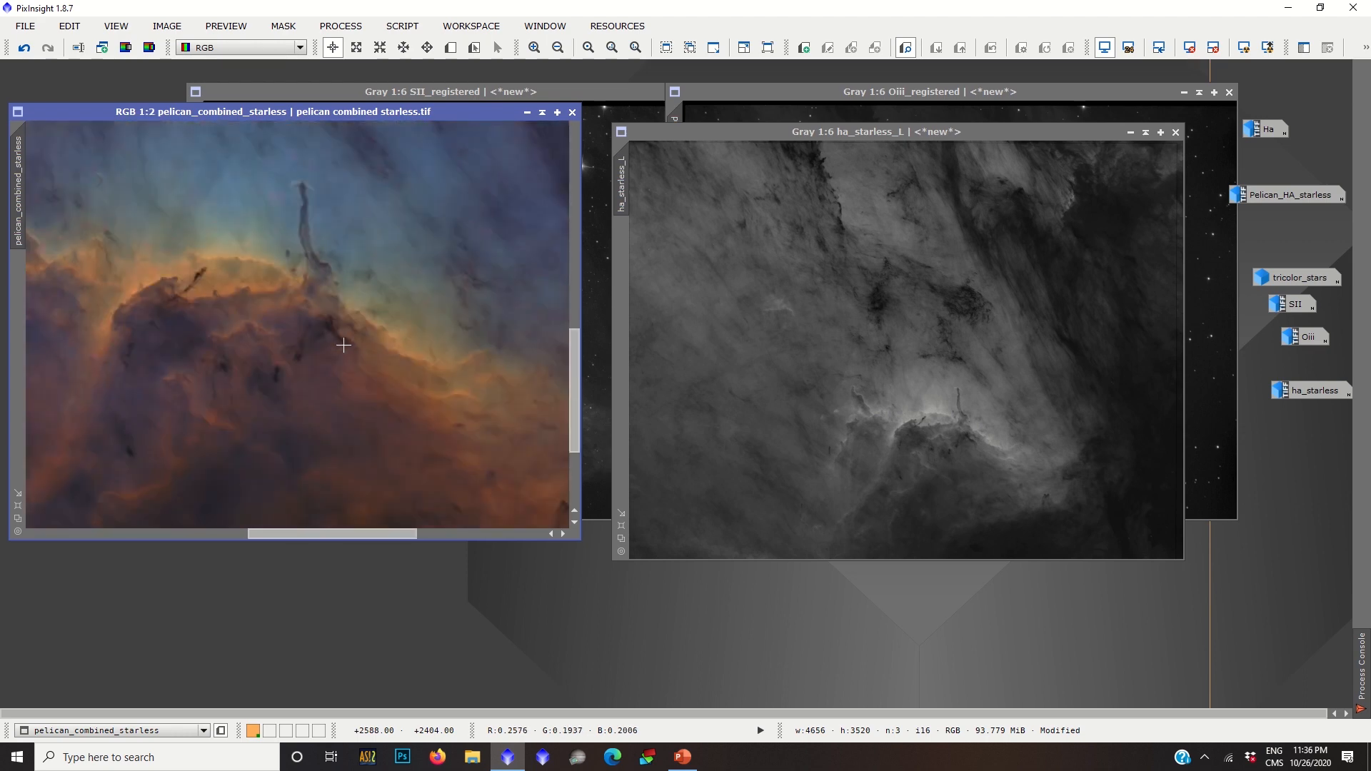
scroll(344, 345, down, 2)
scroll(343, 345, down, 1)
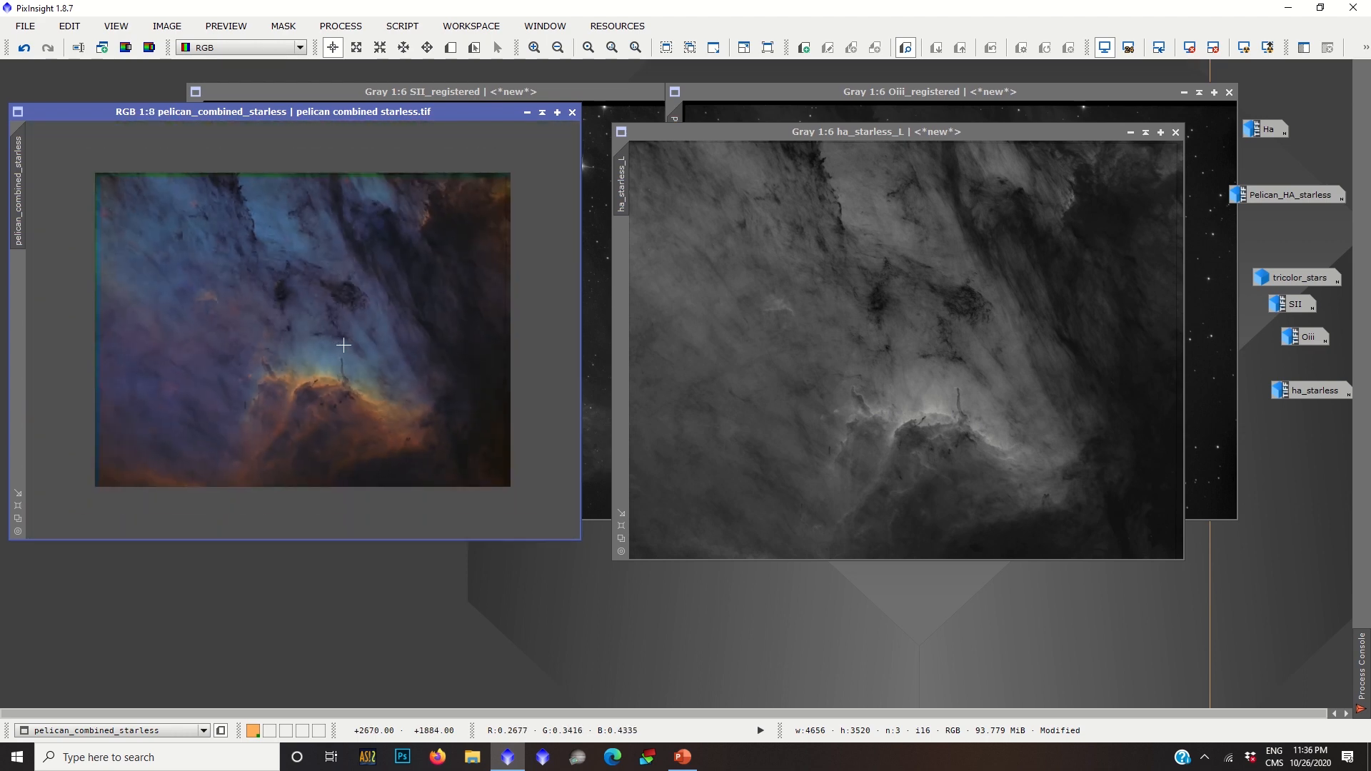
scroll(346, 343, up, 1)
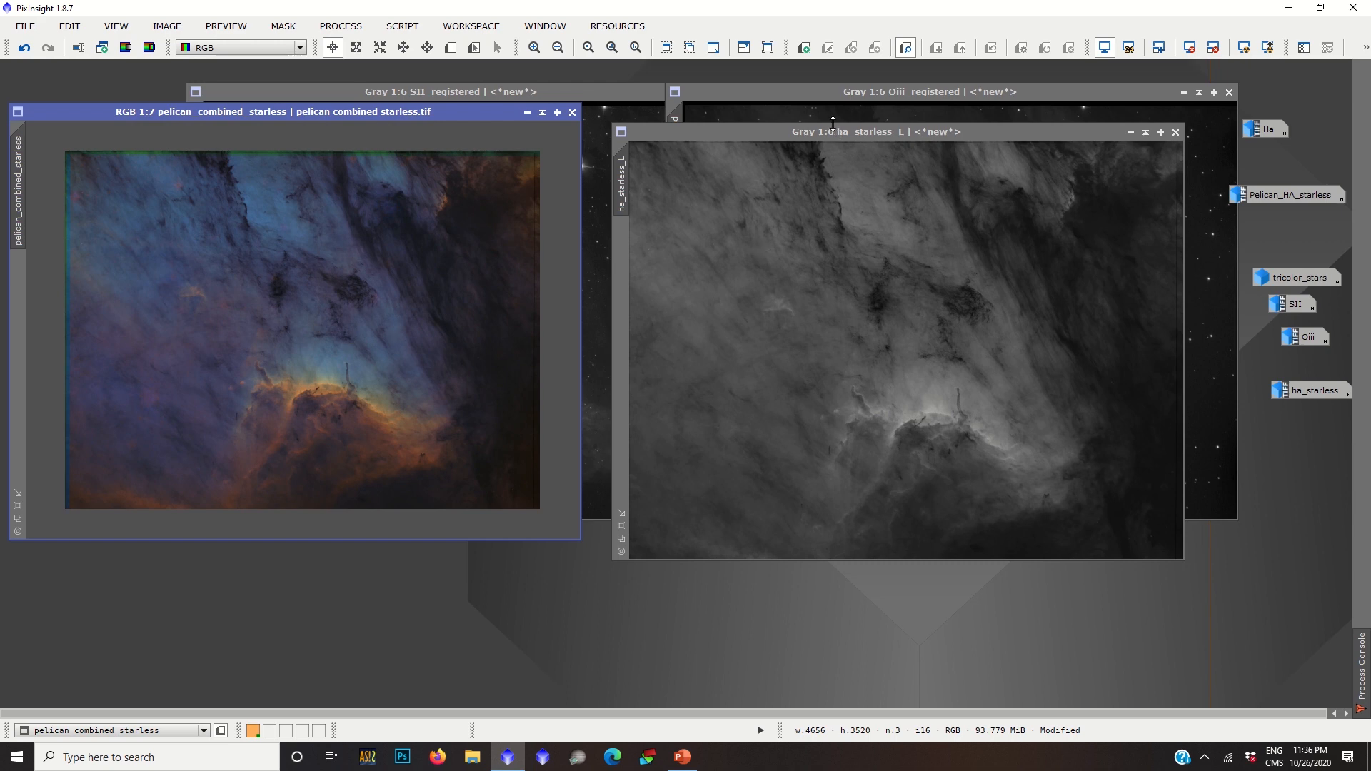
Restore the tricolor_stars image and arrange it beside pelican_combined_starless, with ha_starless_L moved out of the way.
drag(830, 130, 932, 101)
drag(373, 113, 520, 167)
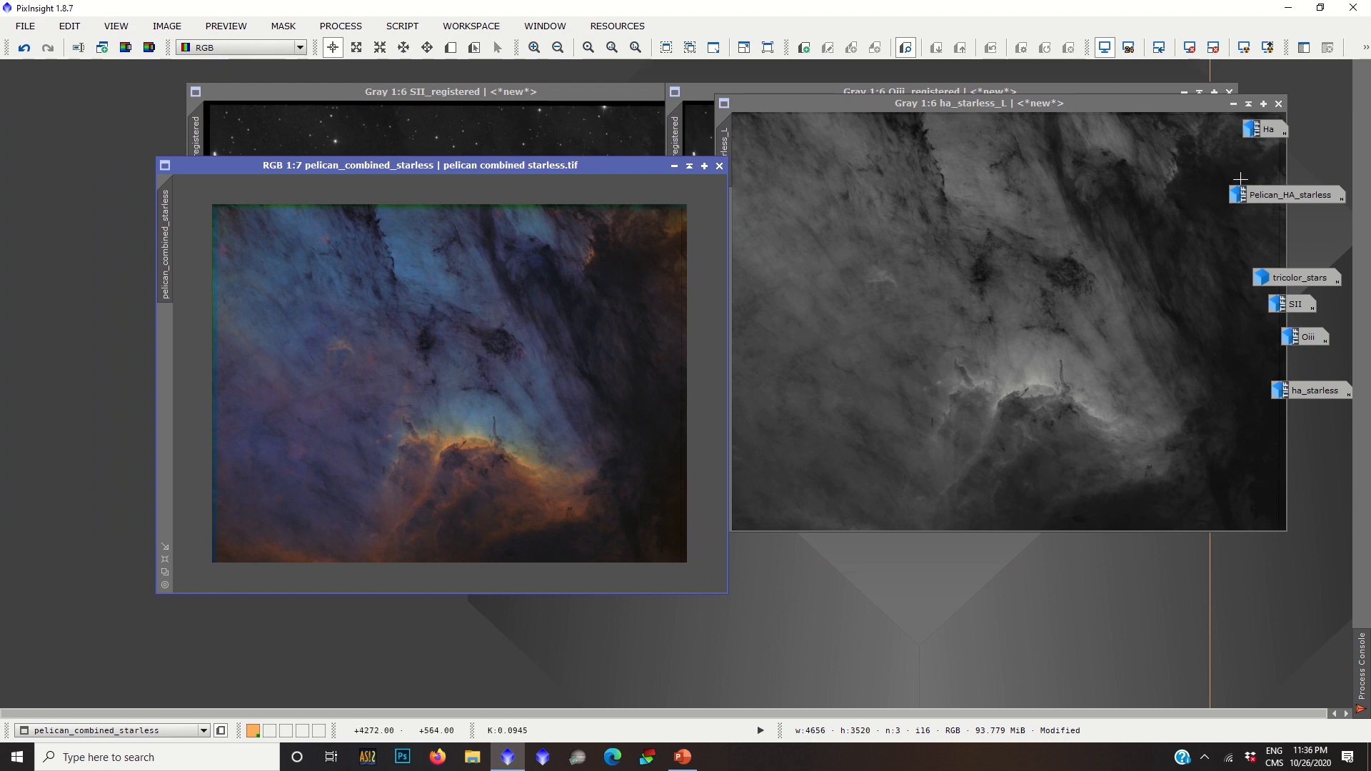
double_click(1301, 284)
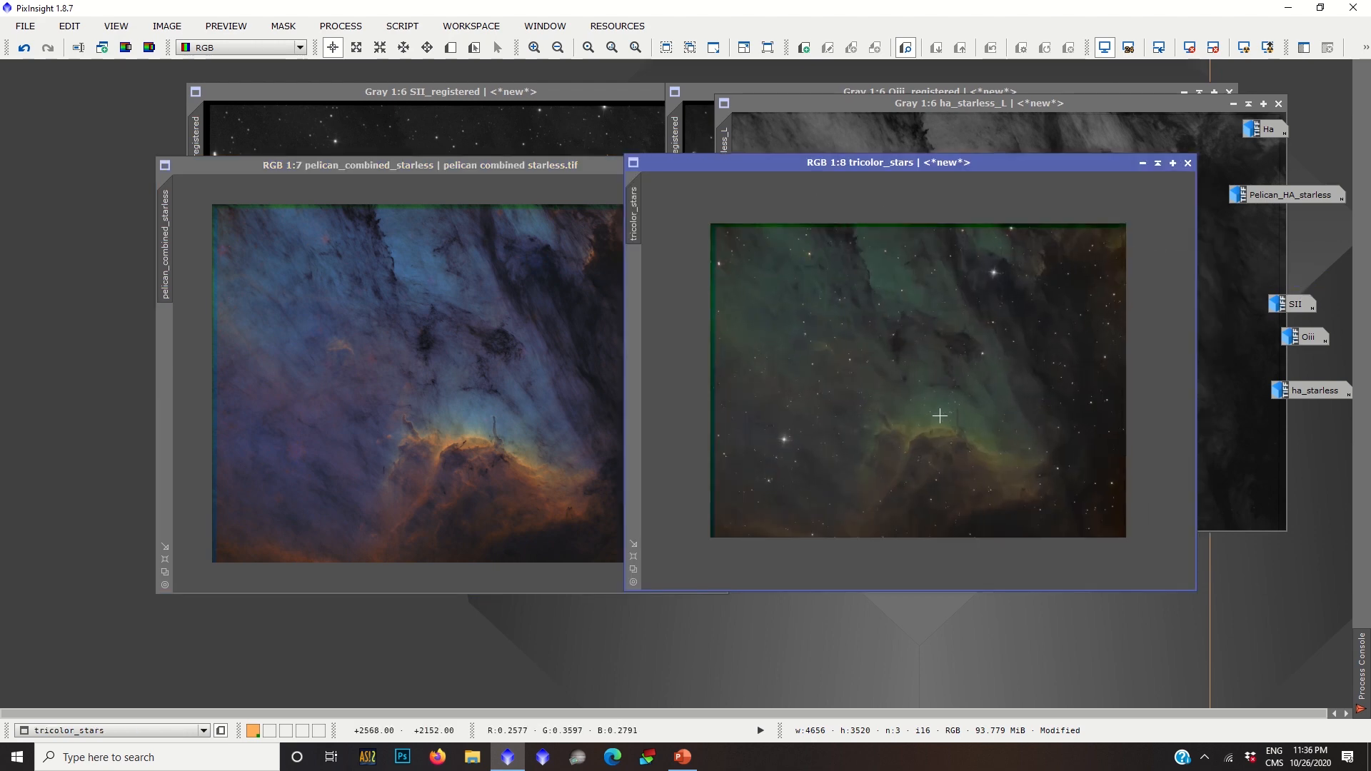
drag(455, 170, 329, 176)
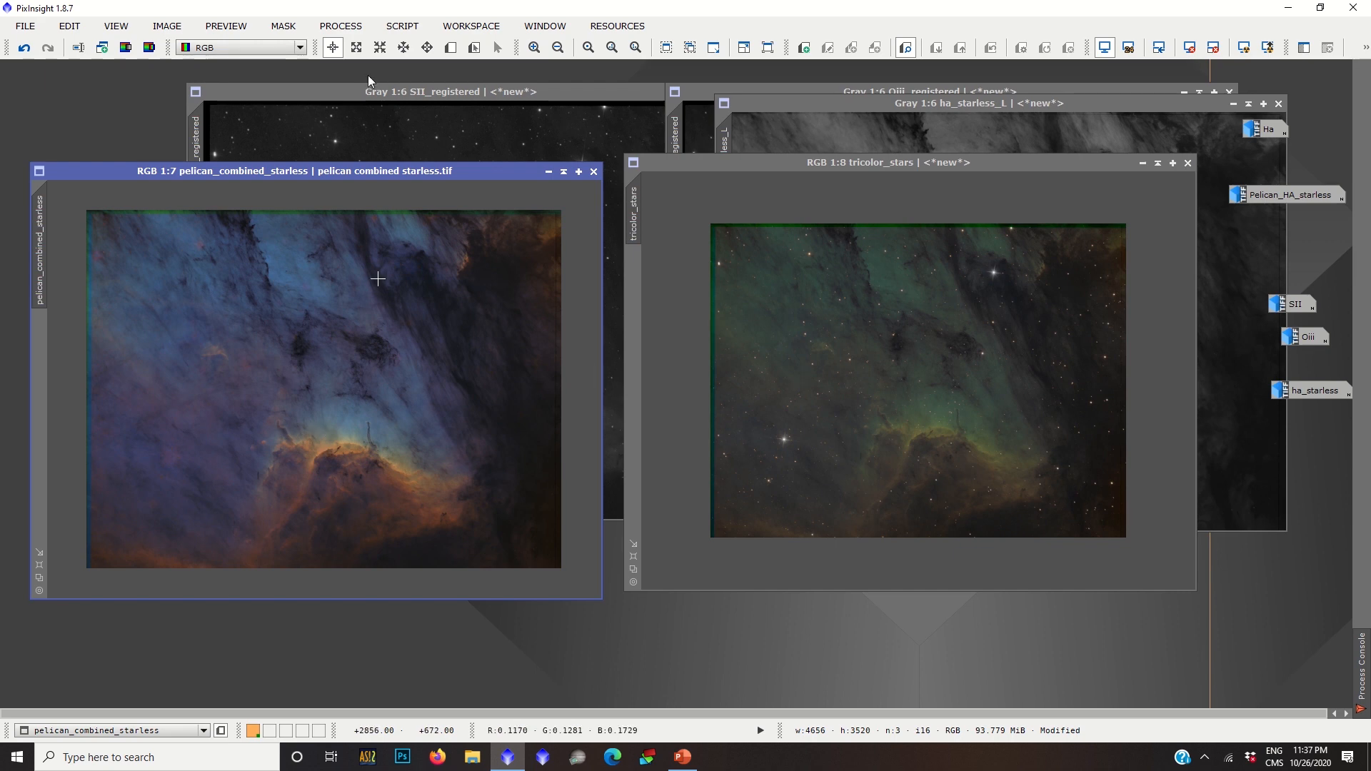
Open HistogramTransformation for the tricolor_stars image with a real-time preview.
click(344, 28)
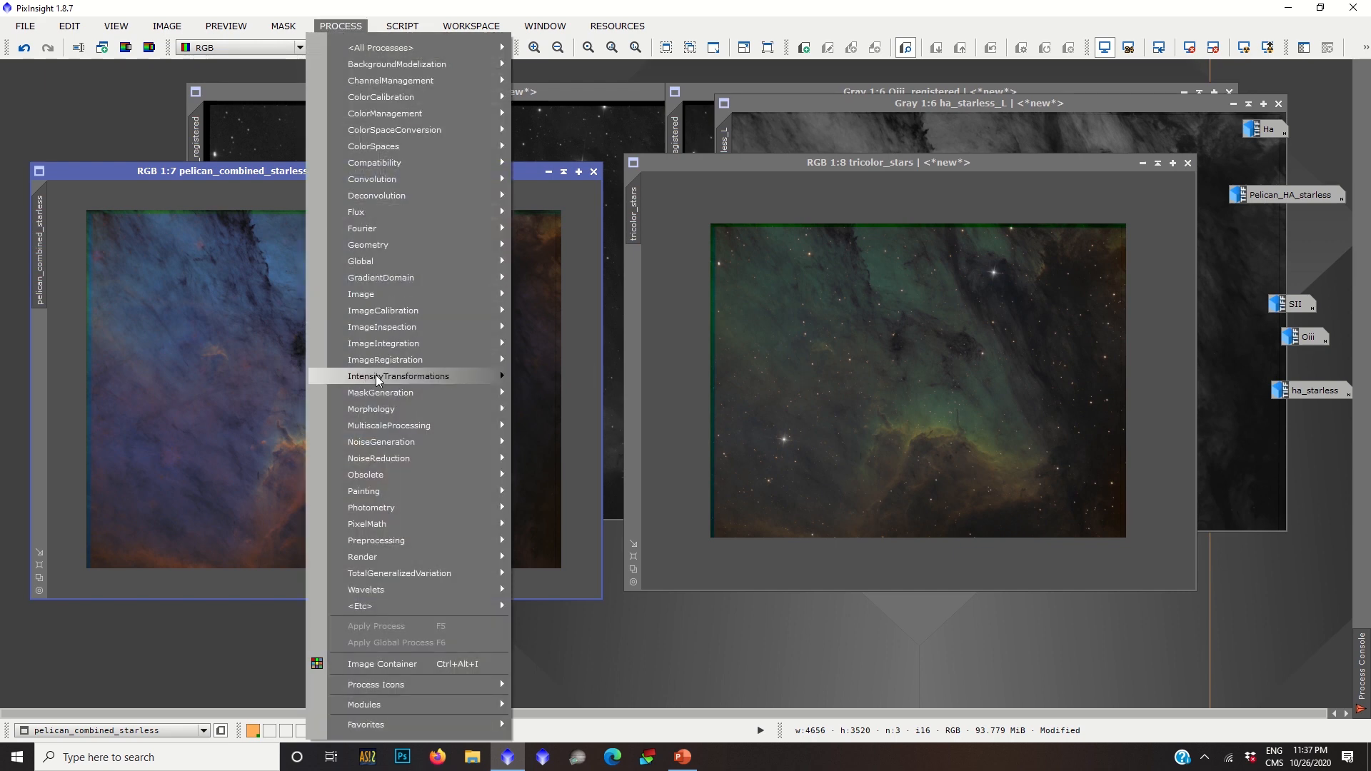
mouse_move(493, 376)
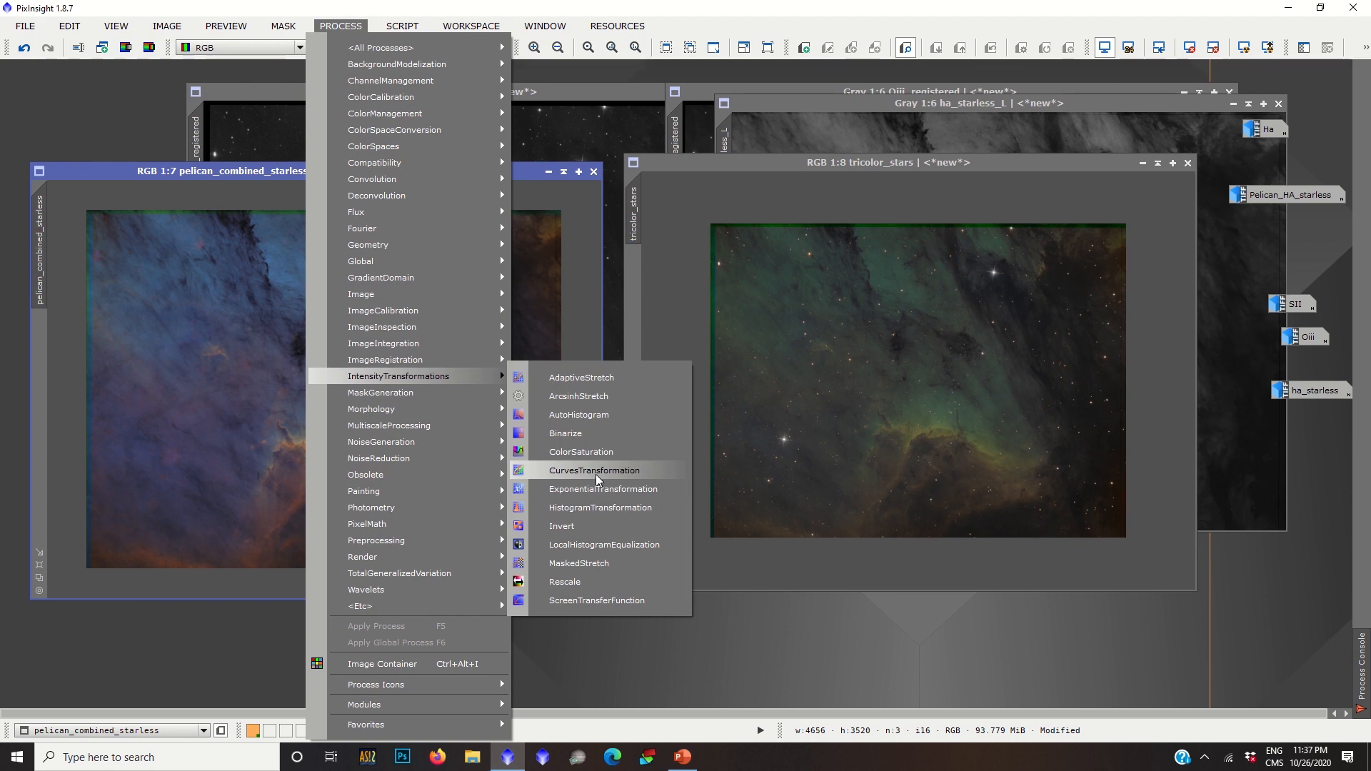
click(600, 507)
click(735, 480)
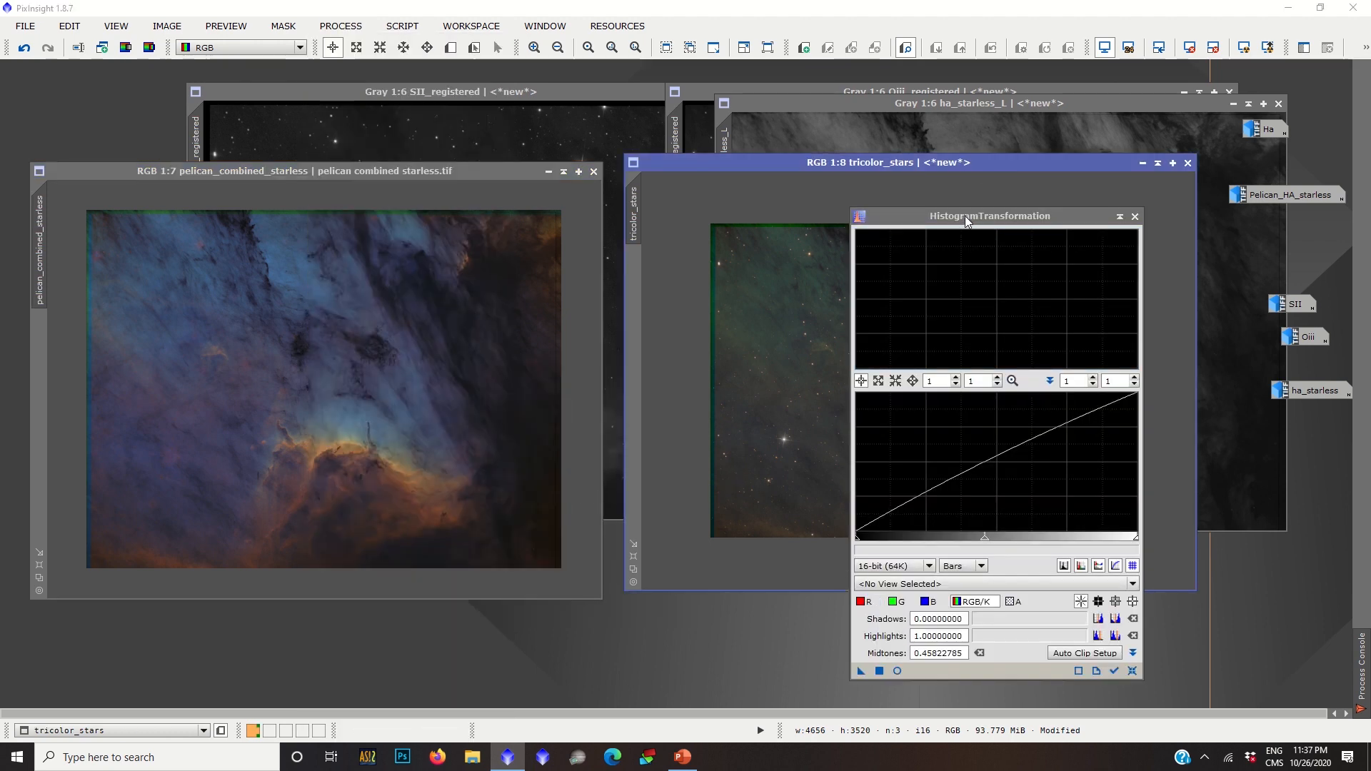
drag(967, 217, 1088, 191)
click(1019, 644)
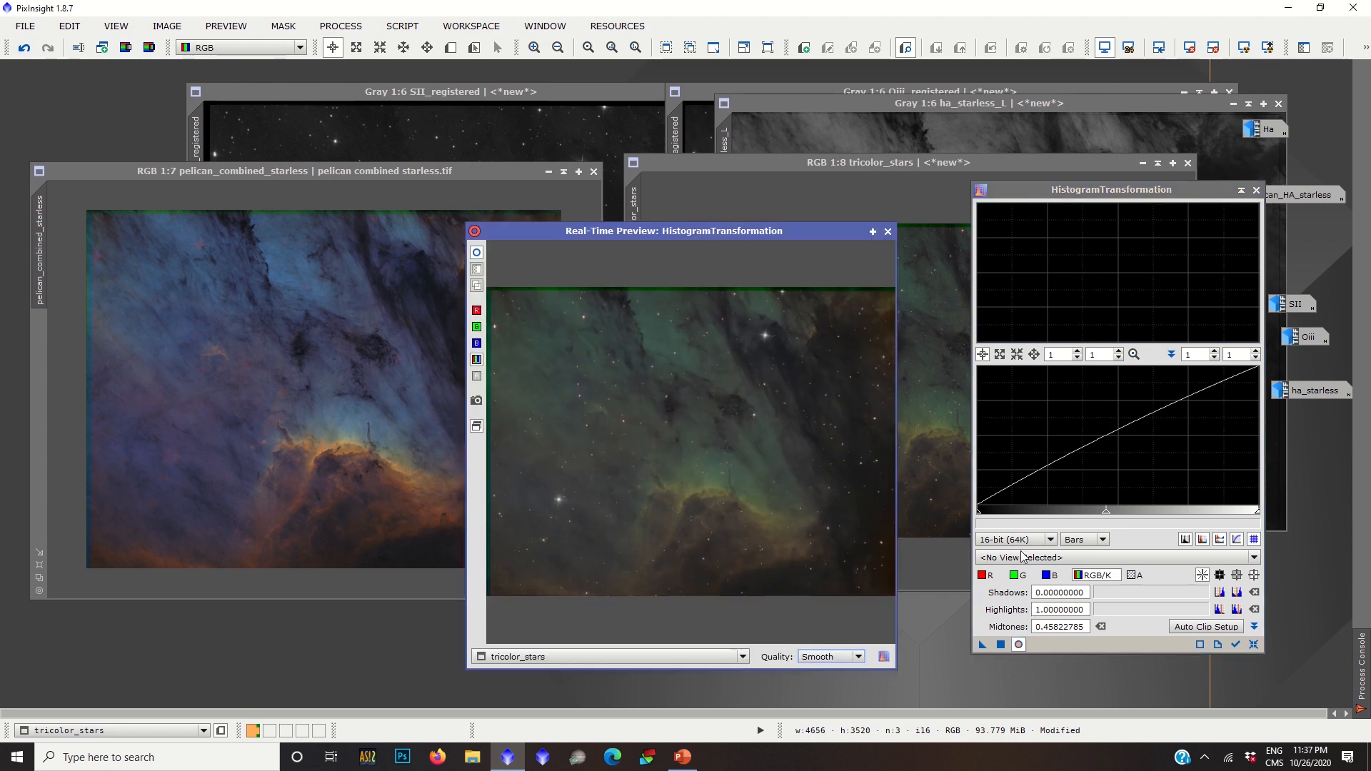
Try a blue-channel midtones value of about 0.473 on the tricolor_stars preview, and close HistogramTransformation without applying it.
click(1253, 645)
click(1020, 576)
mouse_move(1118, 511)
mouse_down()
mouse_move(1087, 513)
mouse_move(1110, 513)
mouse_up()
click(1054, 575)
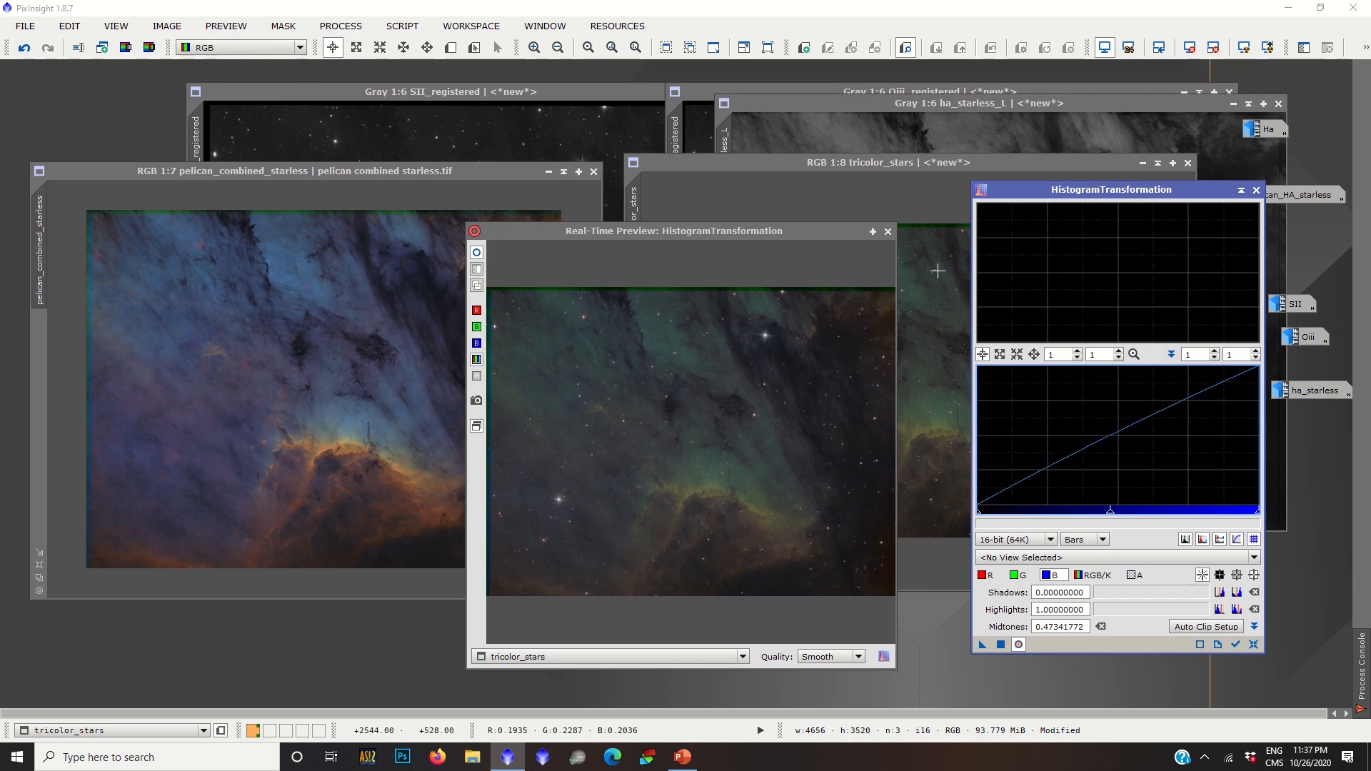
click(888, 231)
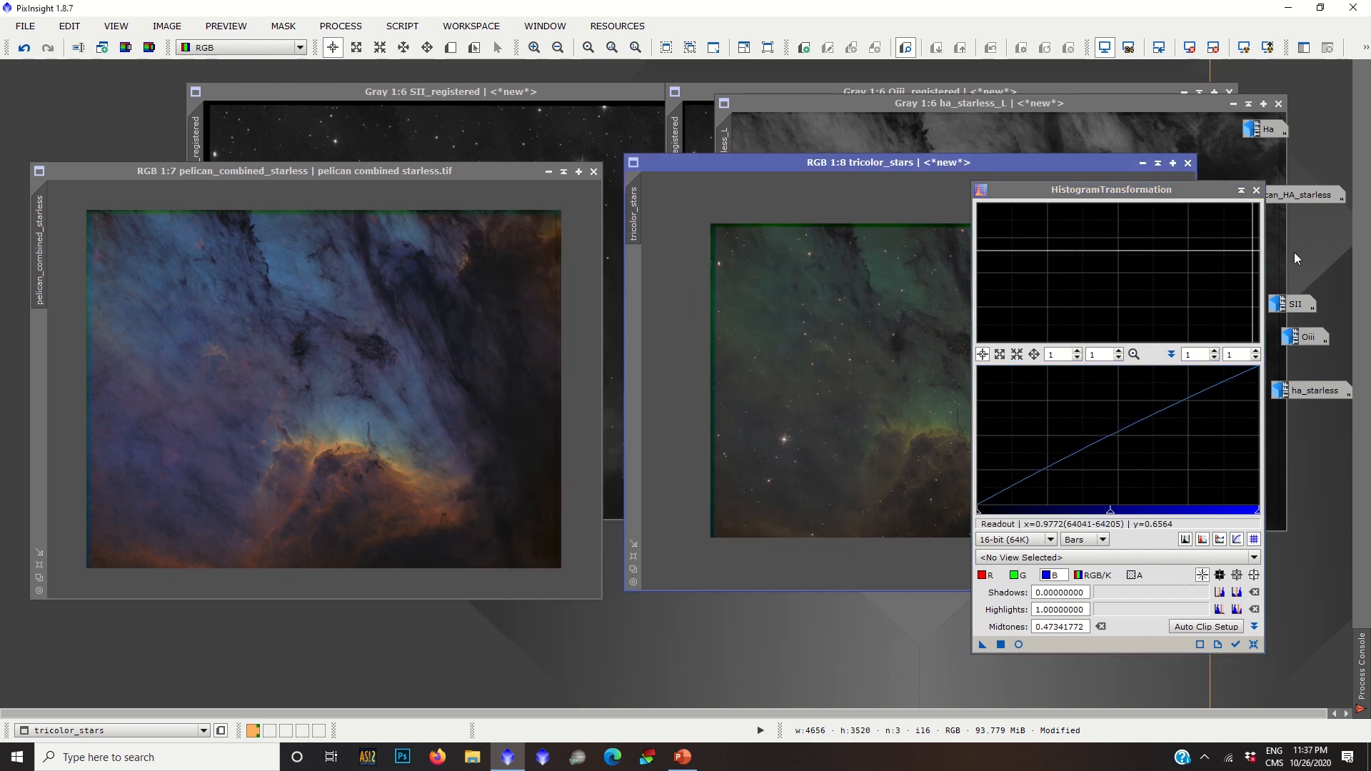
click(1256, 190)
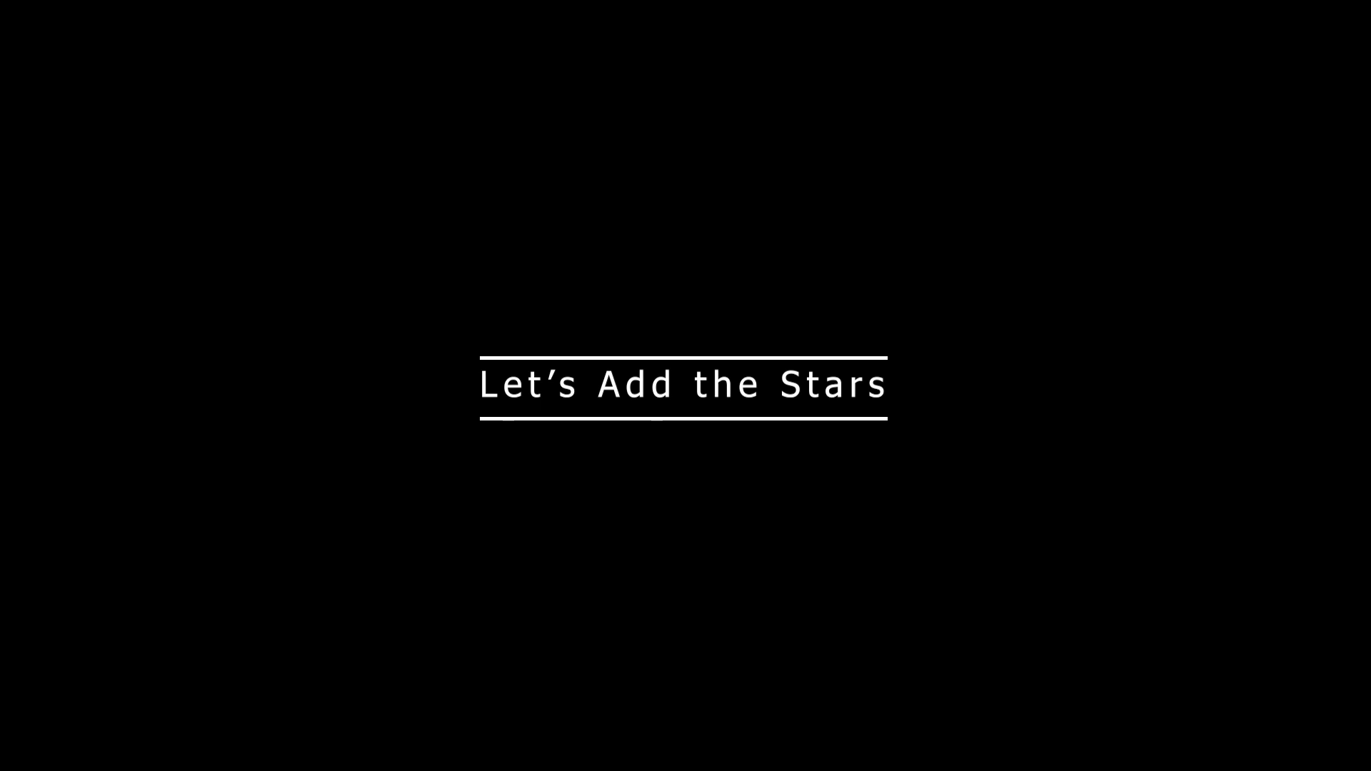
In Photoshop, open pelican combined starless and pelican nebula stars together from the pelican SHO tutorial folder.
click(41, 11)
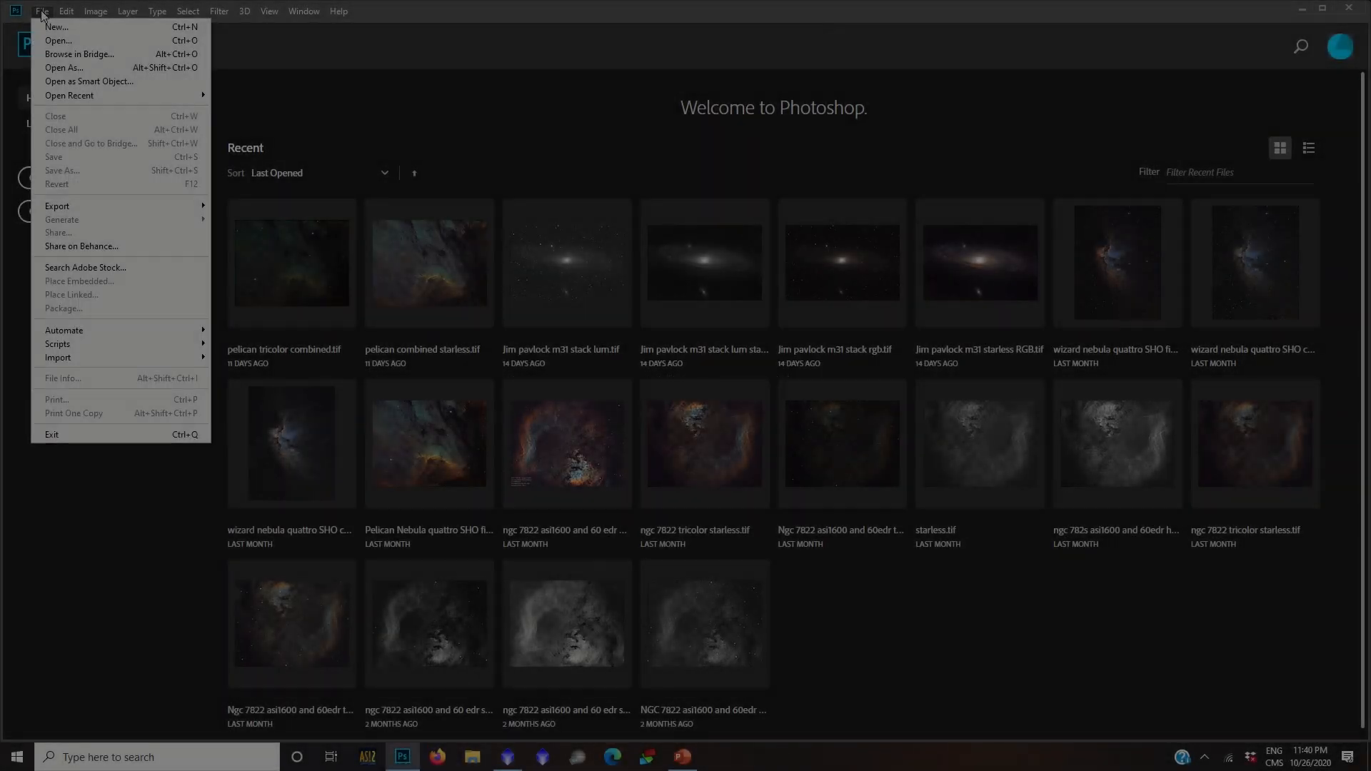
click(50, 40)
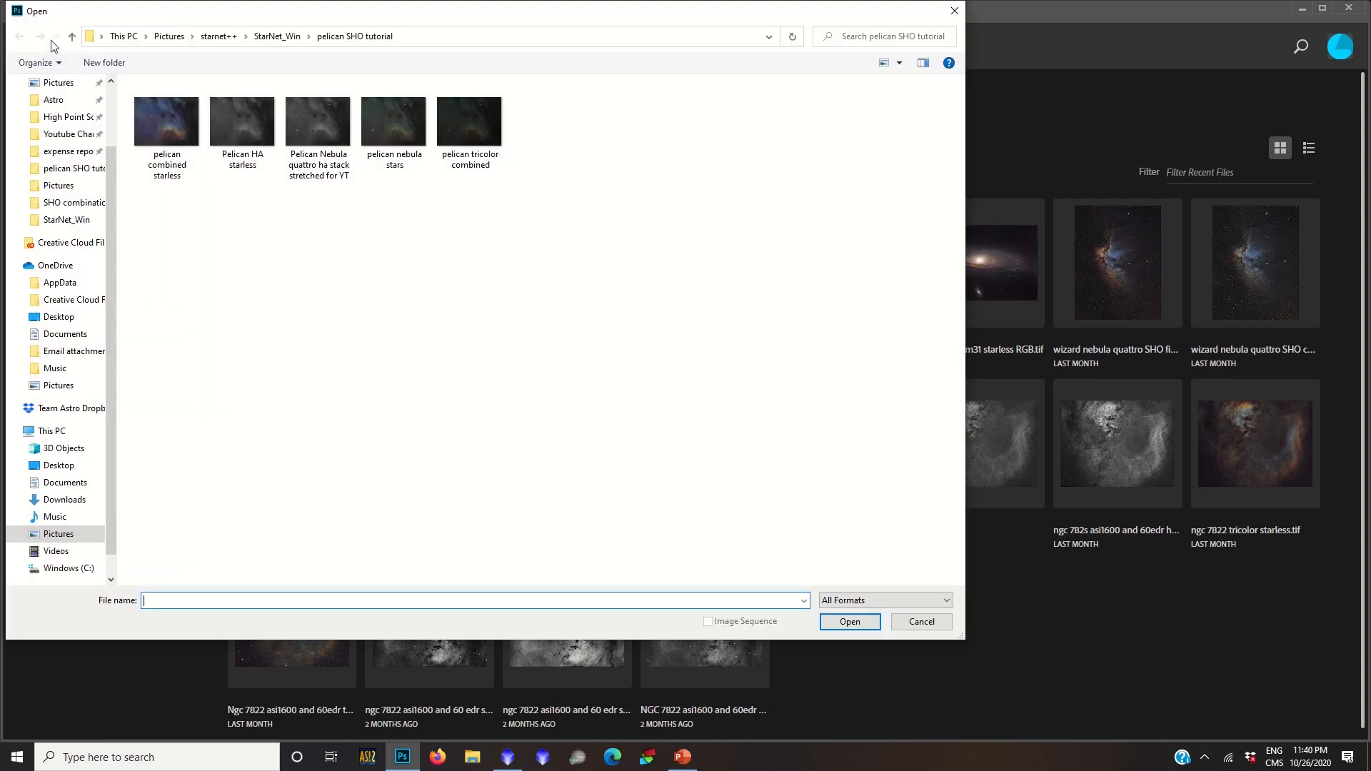
click(169, 161)
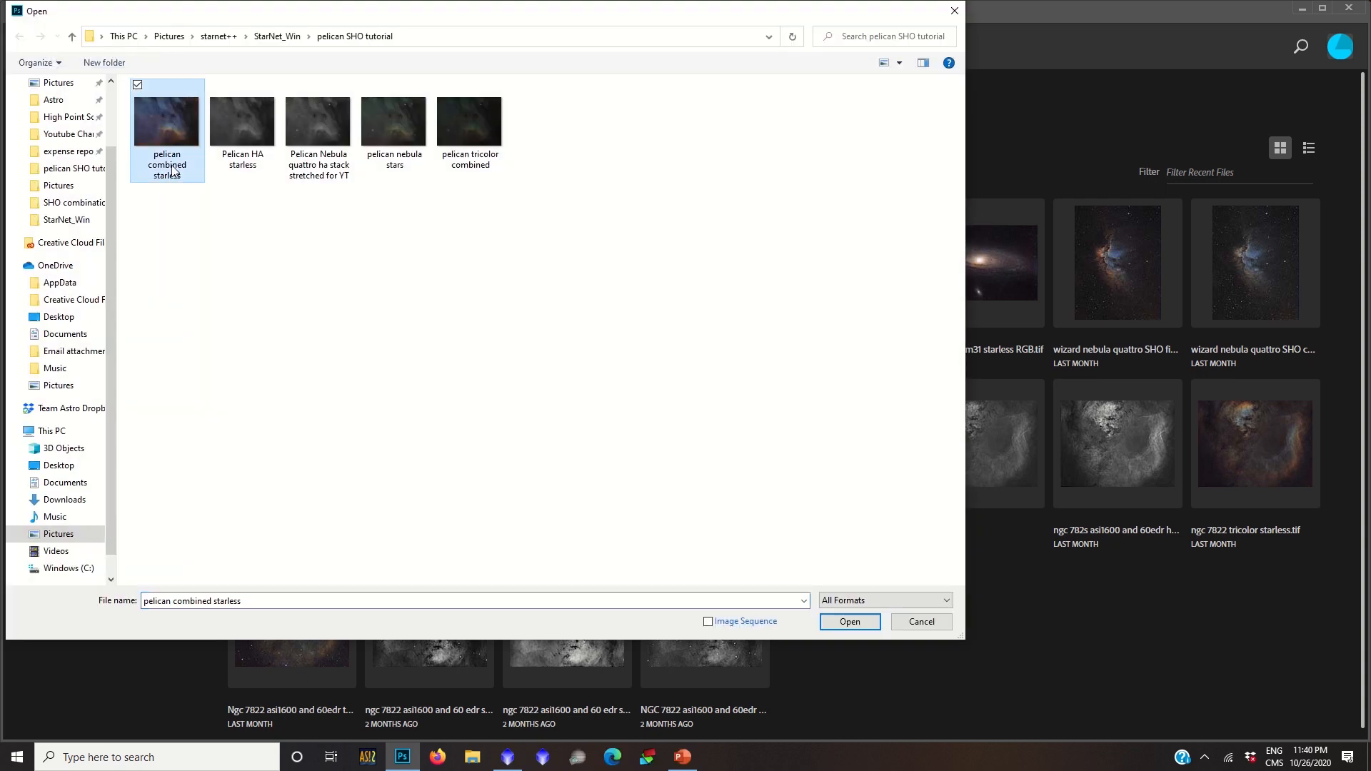
click(377, 137)
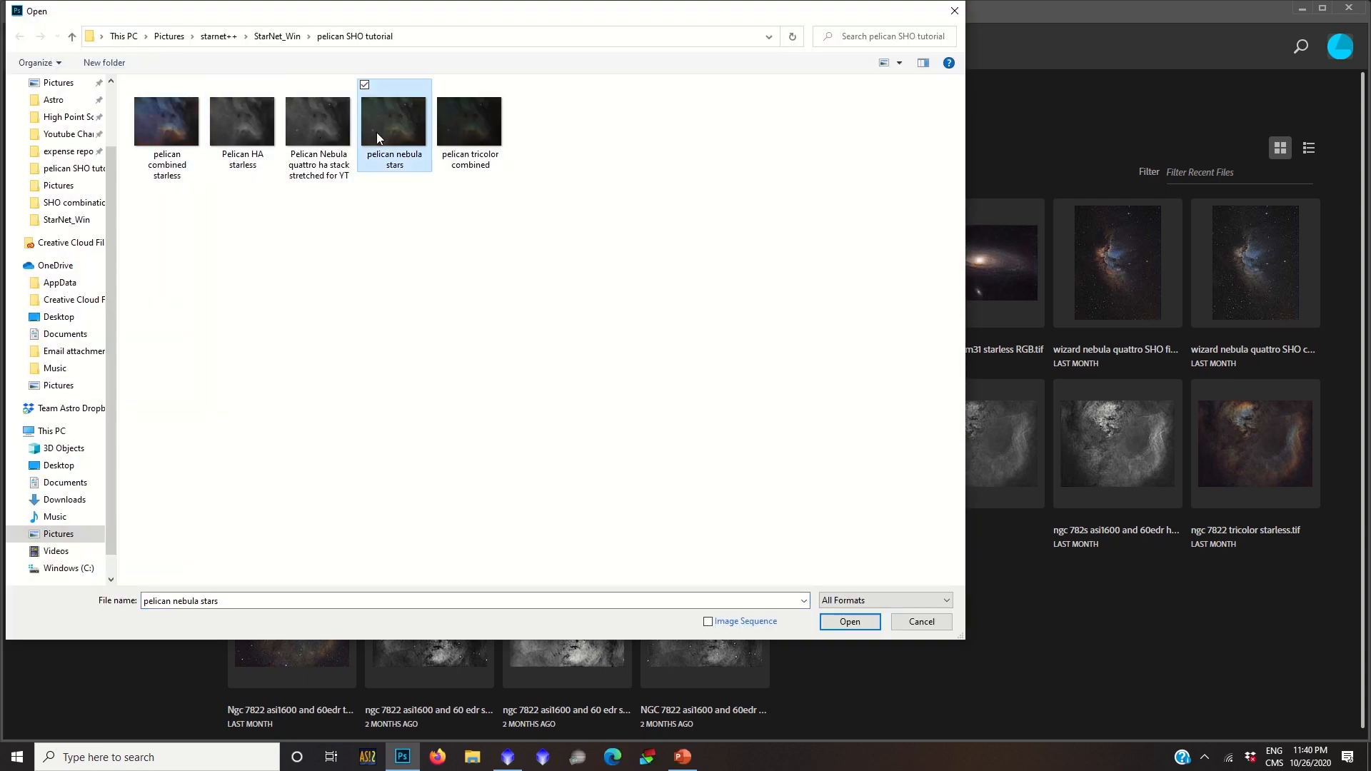
ctrl+click(157, 148)
key(Return)
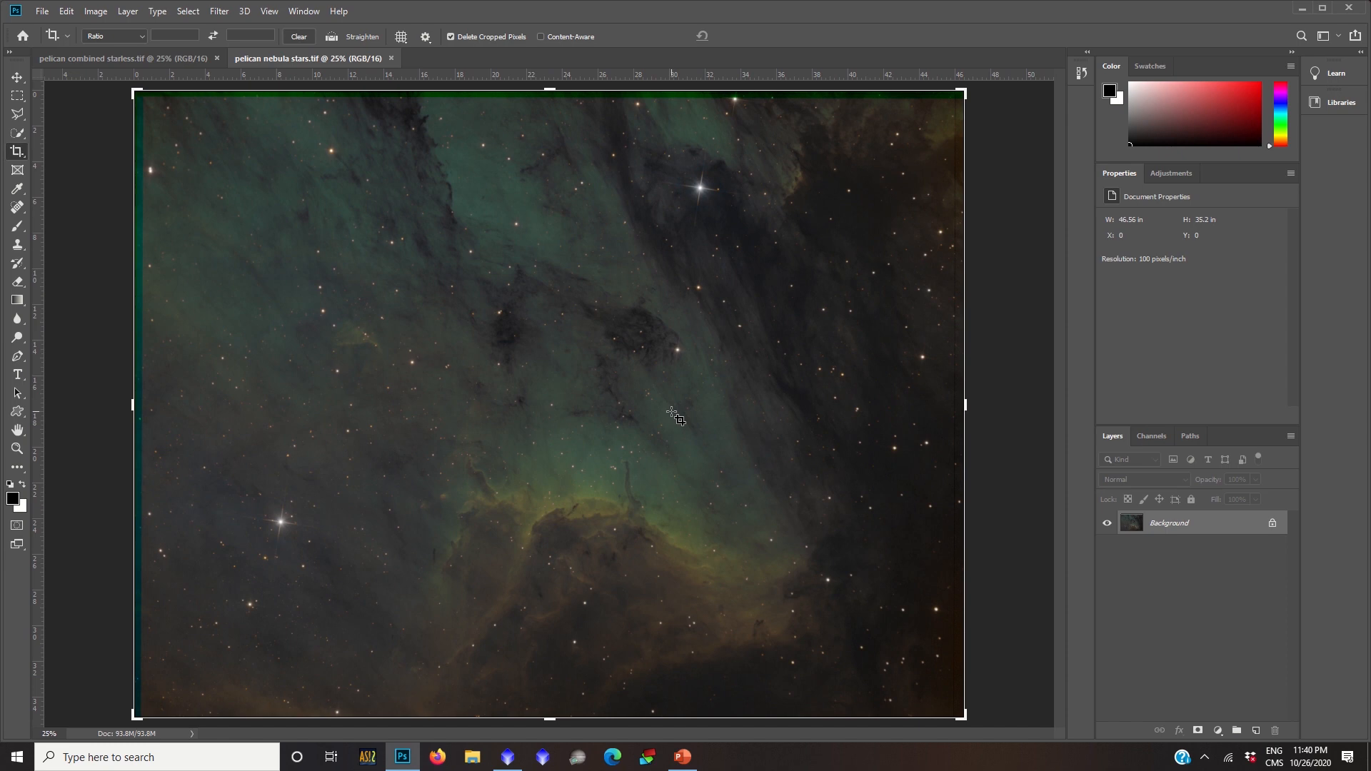
Copy the whole pelican nebula stars image and paste it as a new layer over pelican combined starless.
click(169, 58)
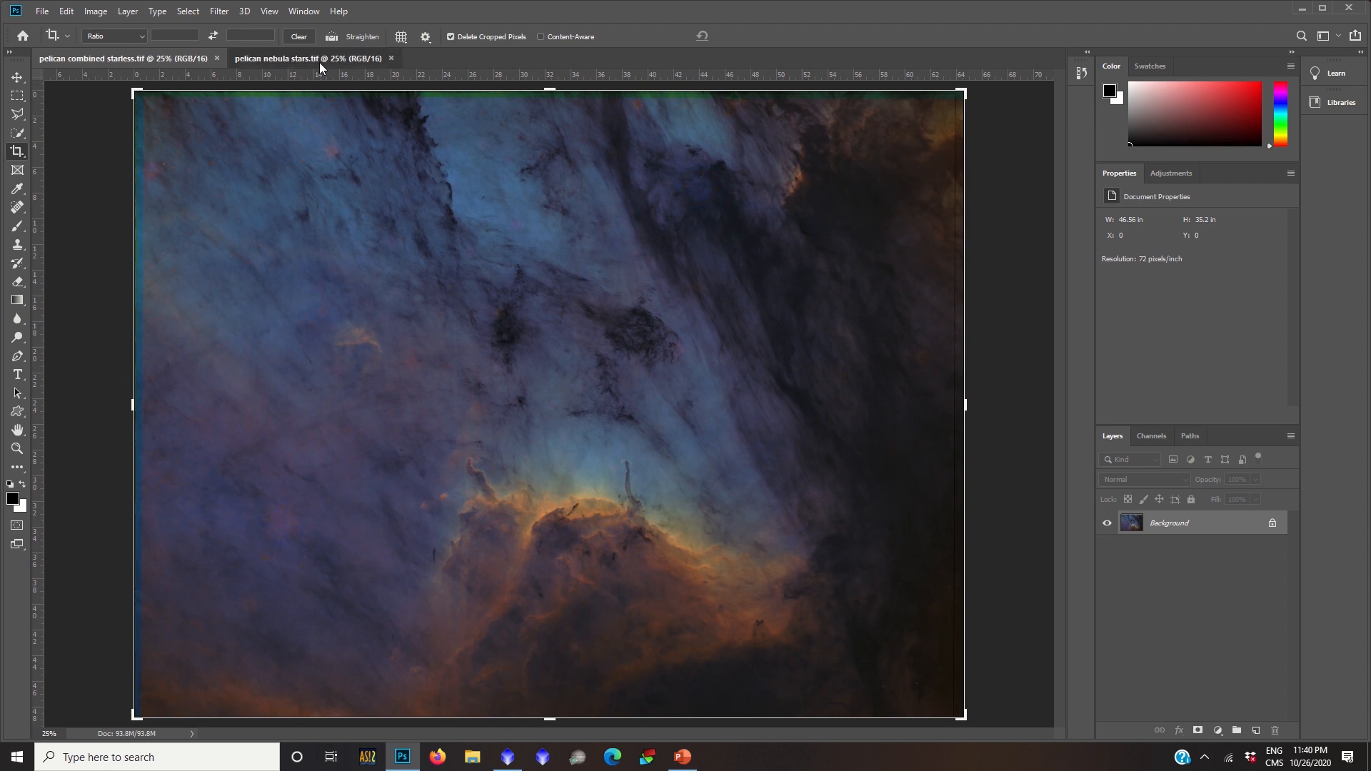
click(319, 59)
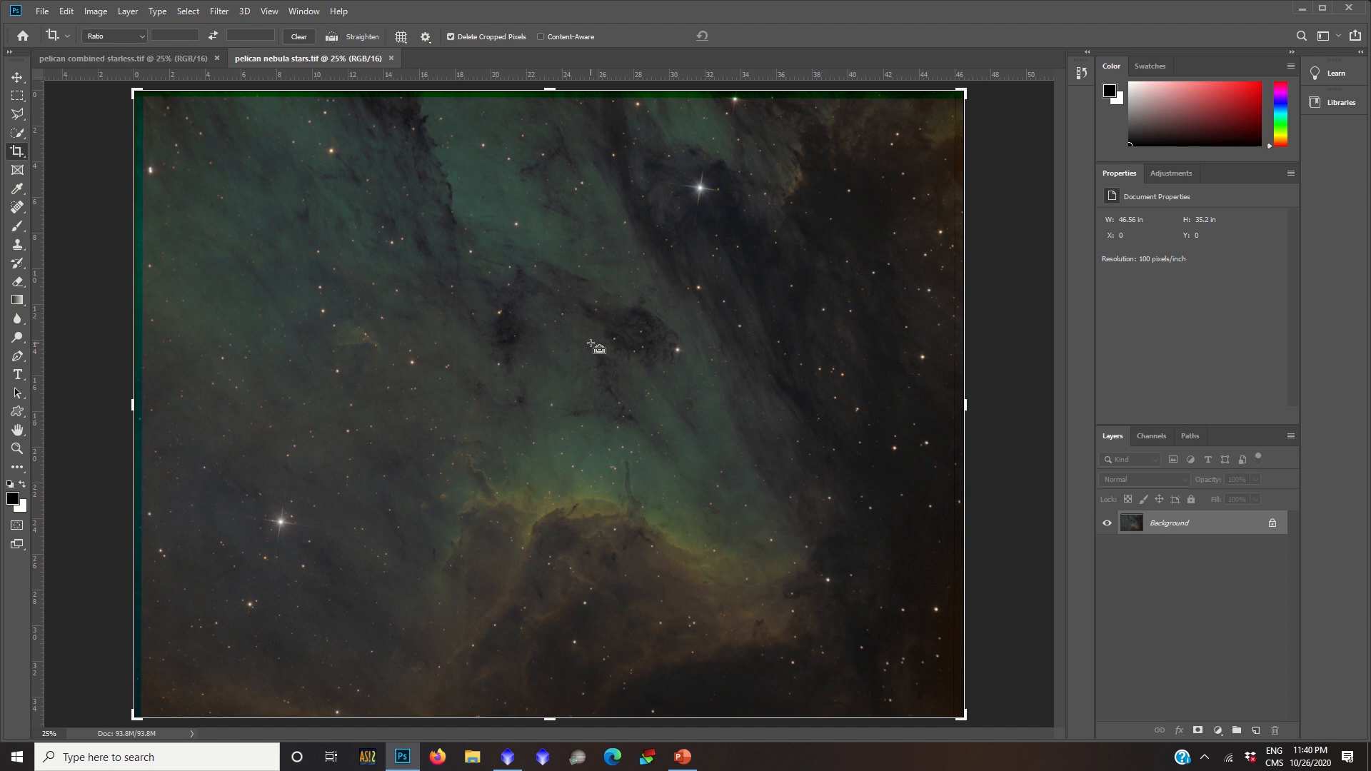
click(182, 58)
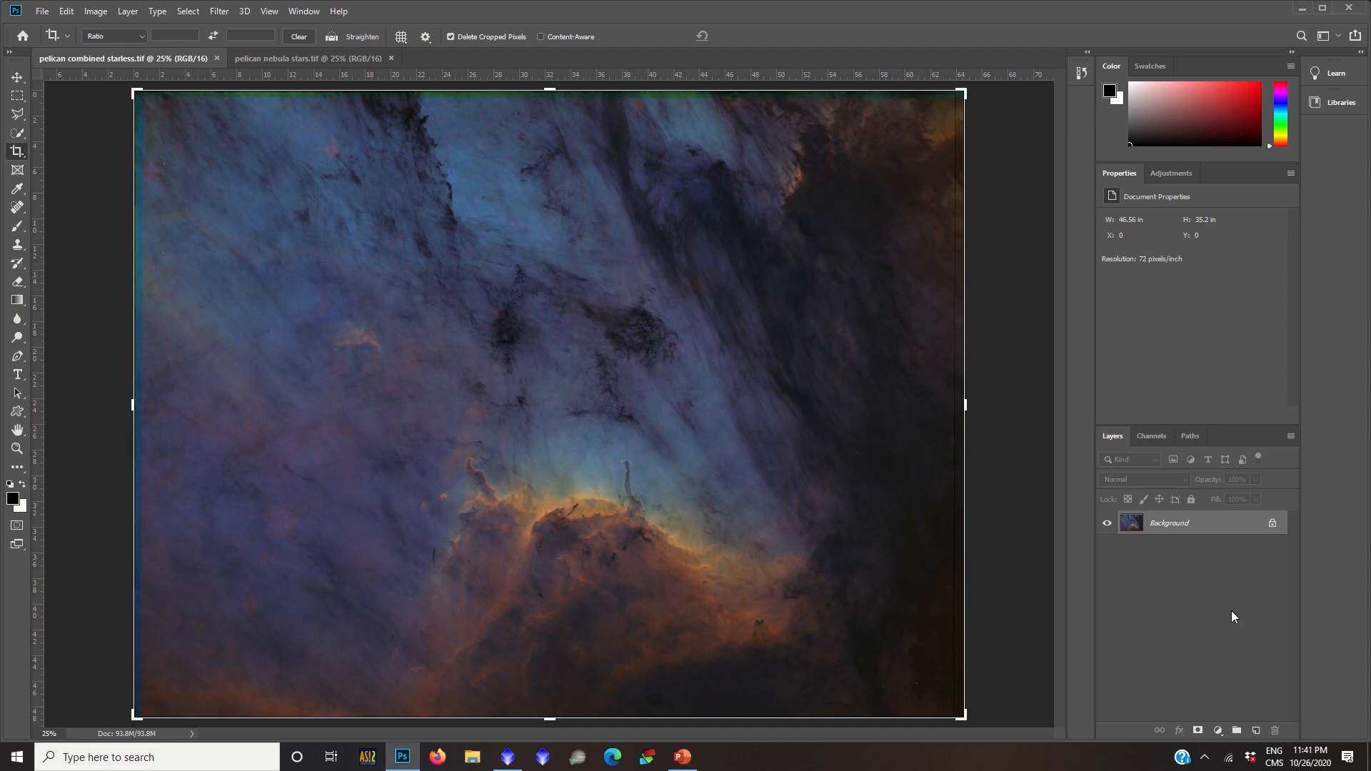
key(ctrl+v)
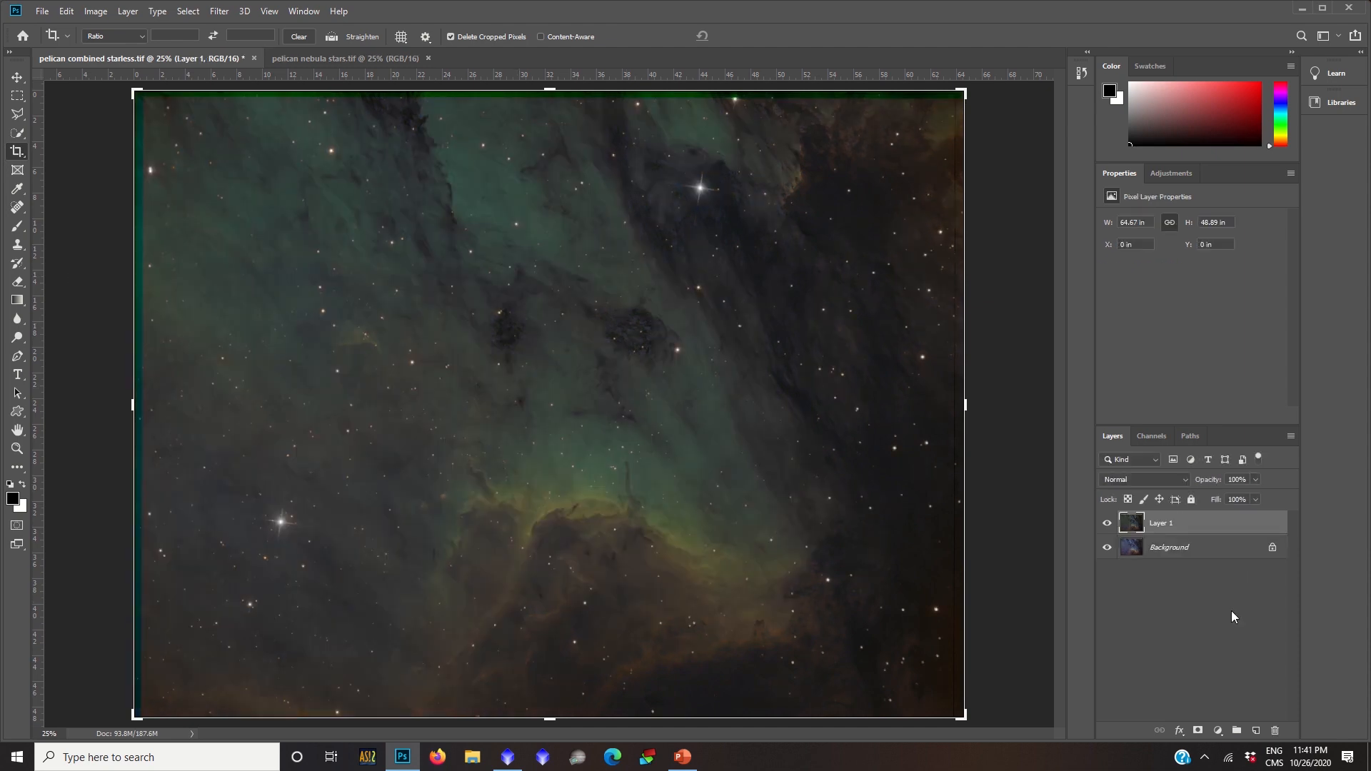
Set the pasted stars layer's blend mode to Lighten over the starless Background.
click(1188, 555)
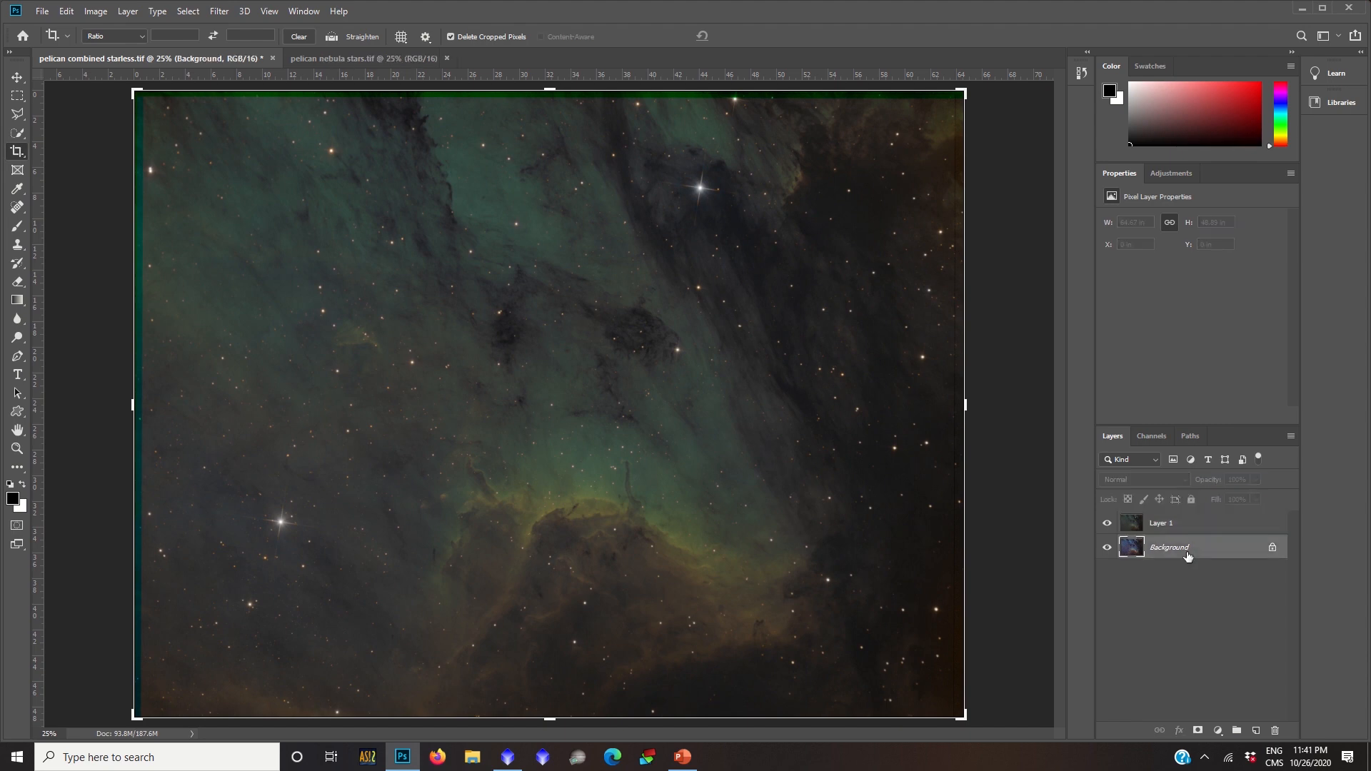
click(1155, 529)
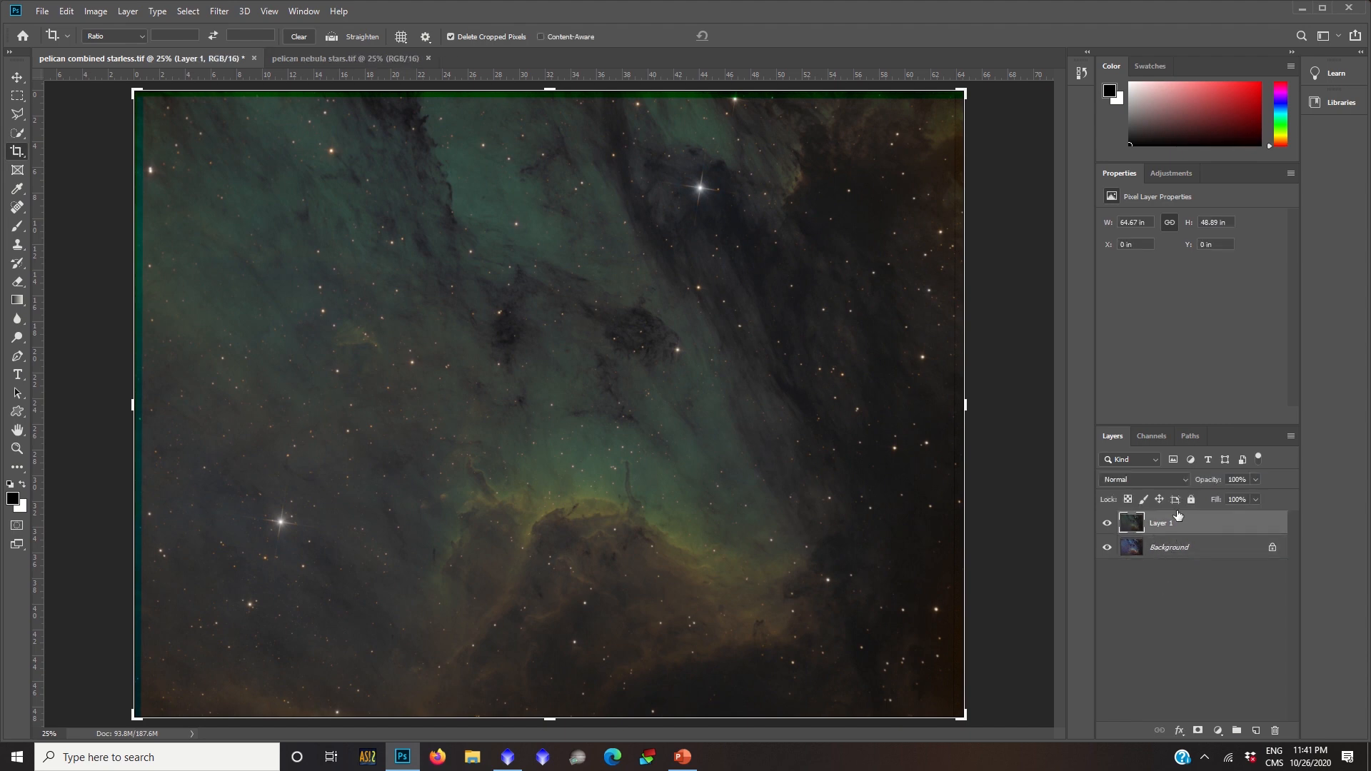
click(1185, 483)
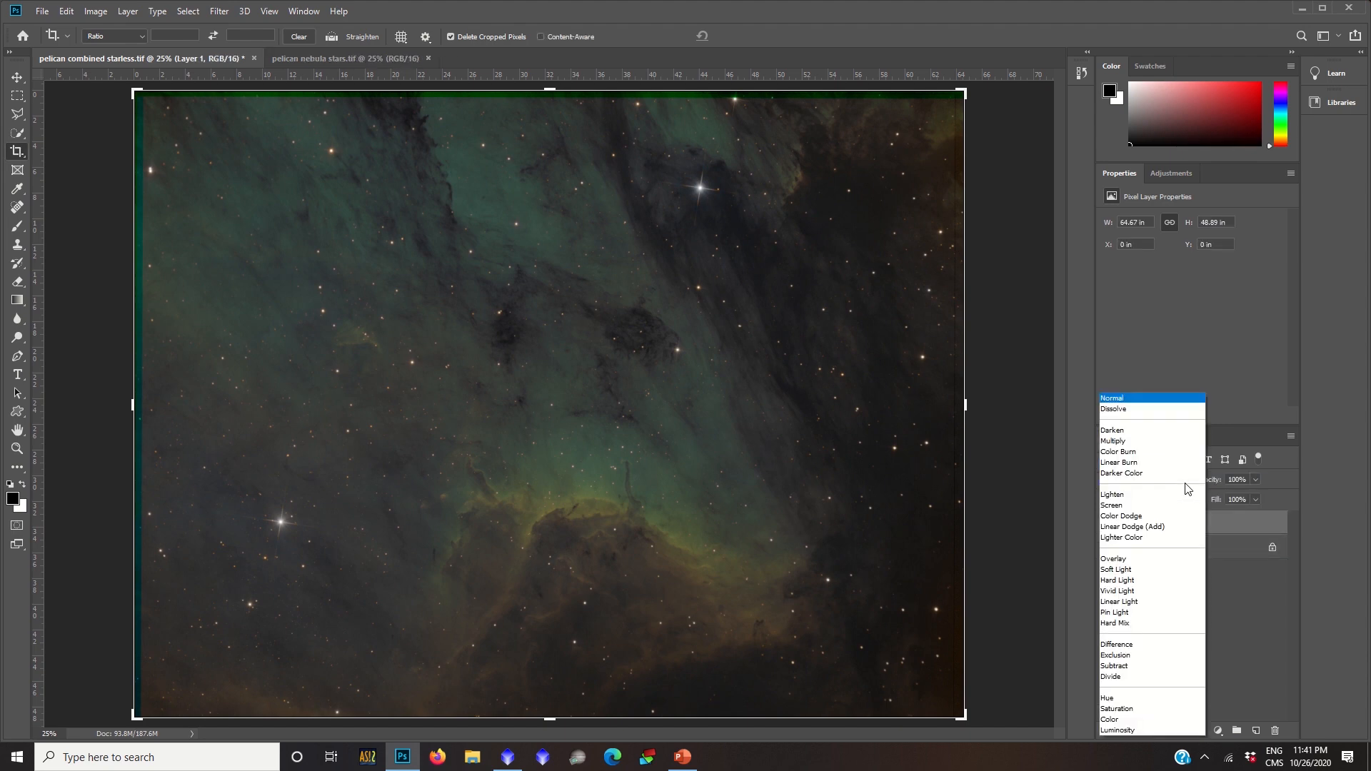
click(1242, 596)
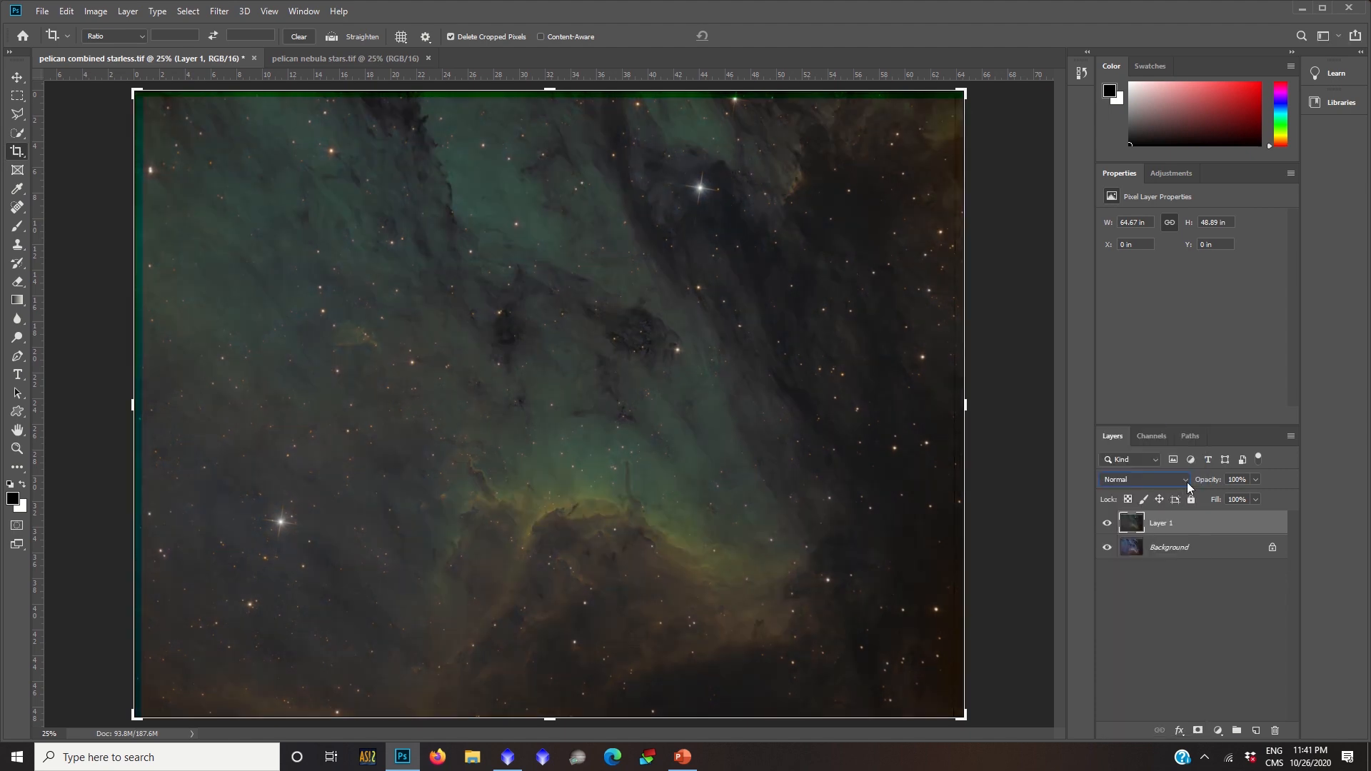
click(1185, 481)
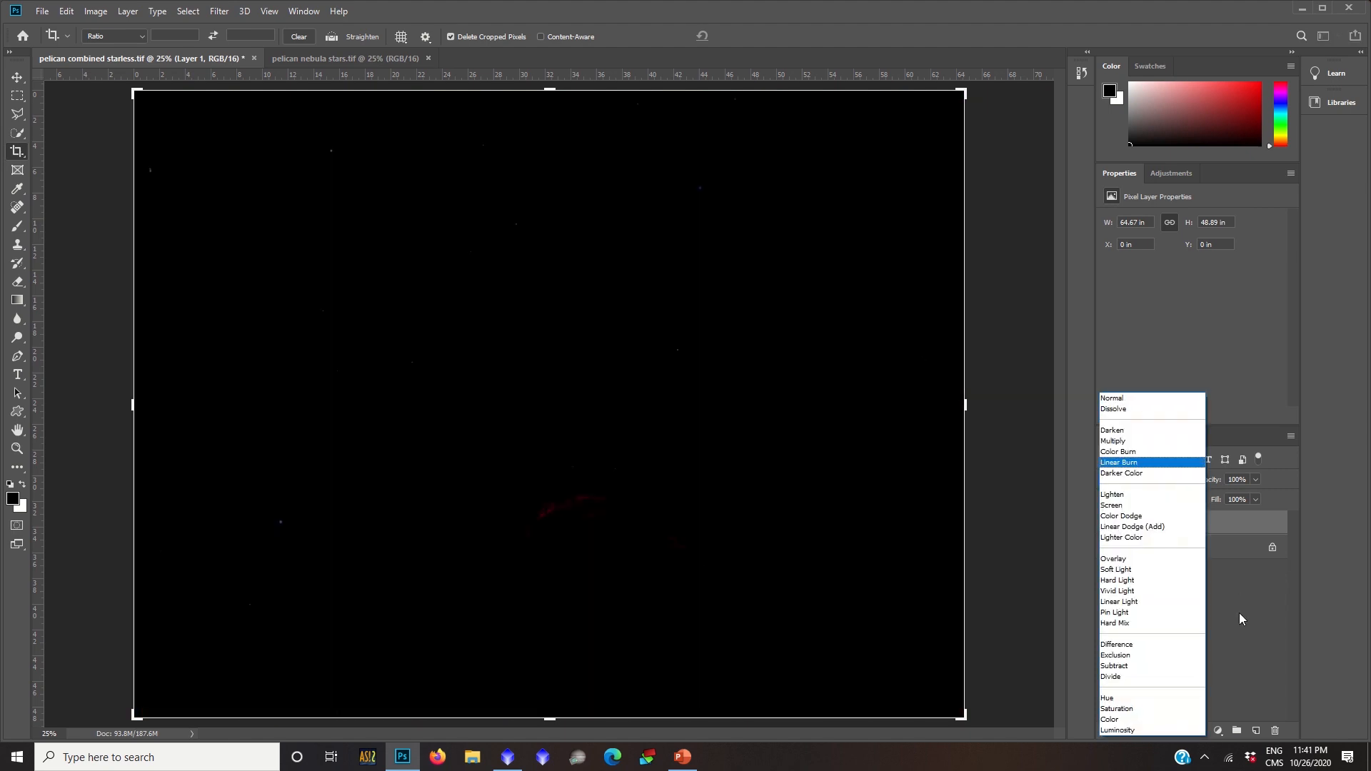
click(1240, 613)
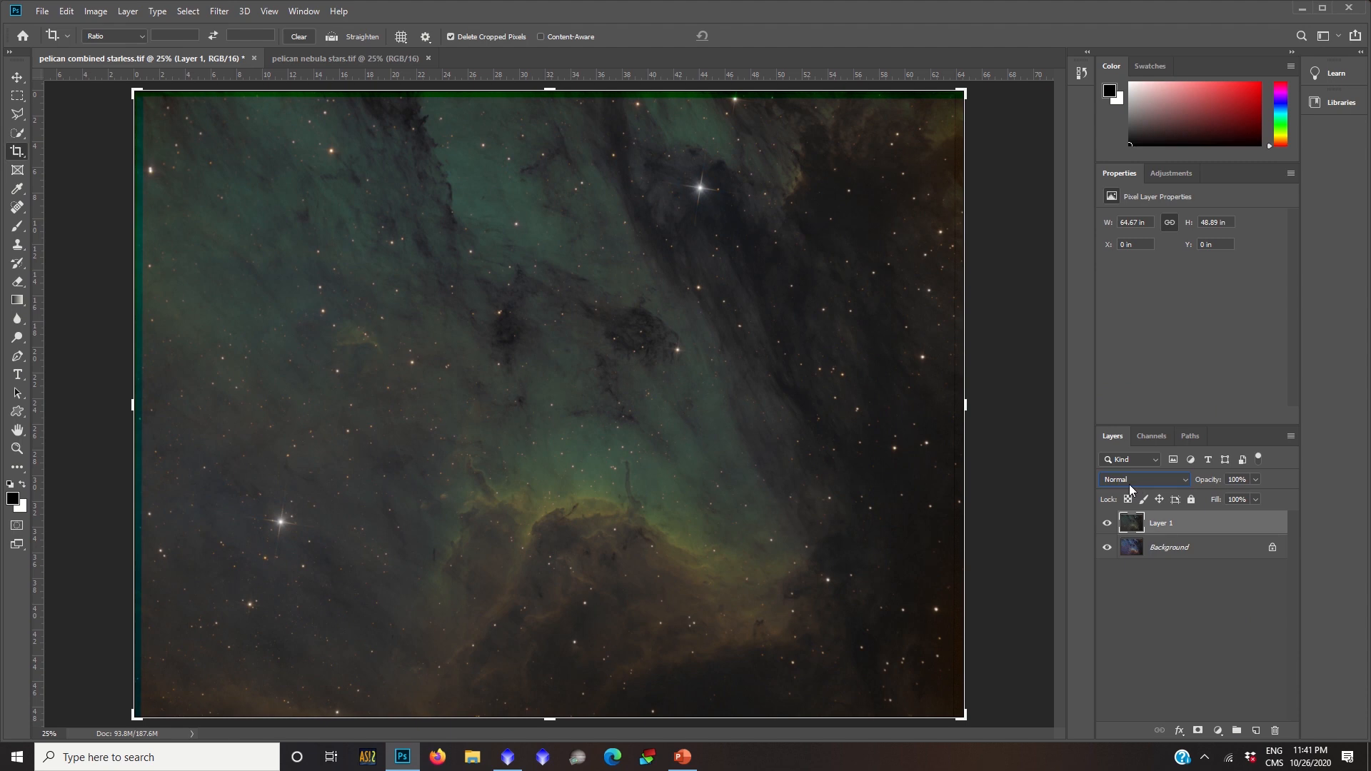
click(1187, 486)
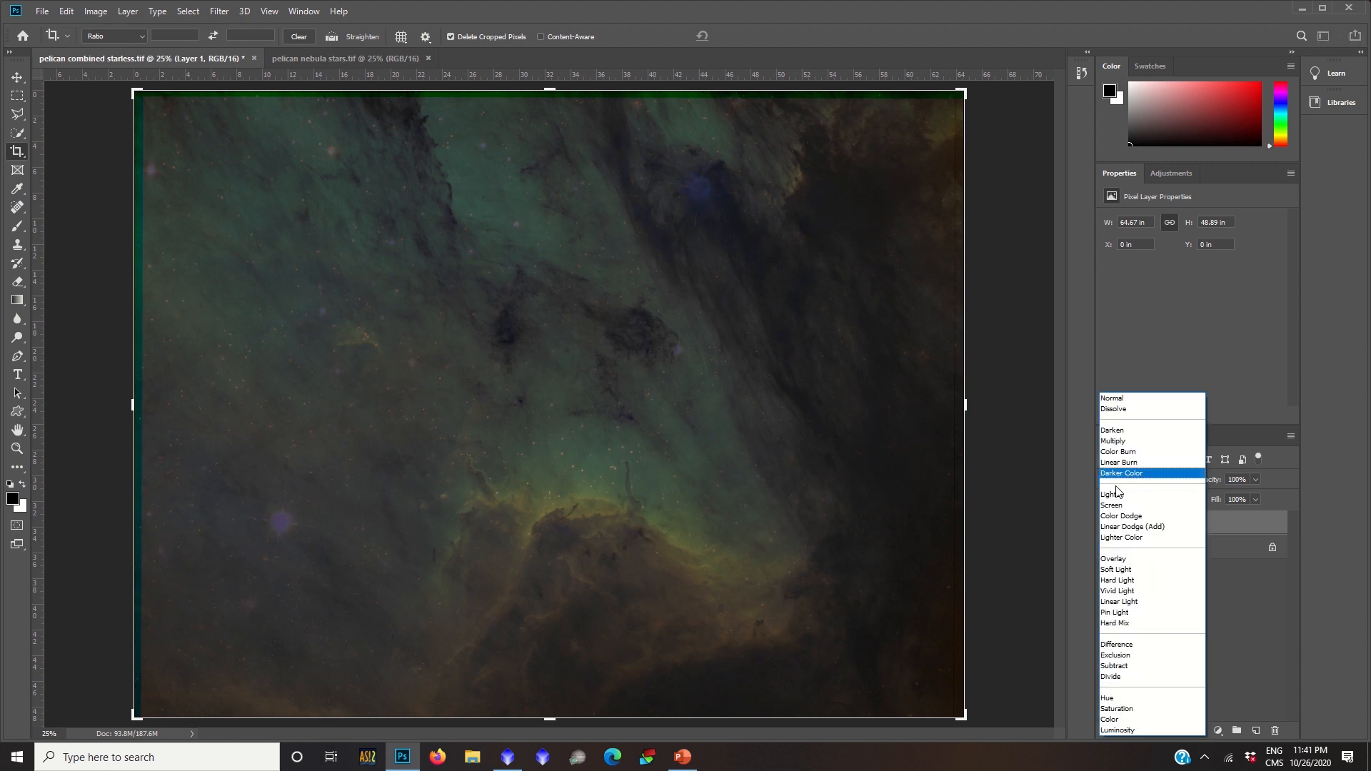
click(1112, 494)
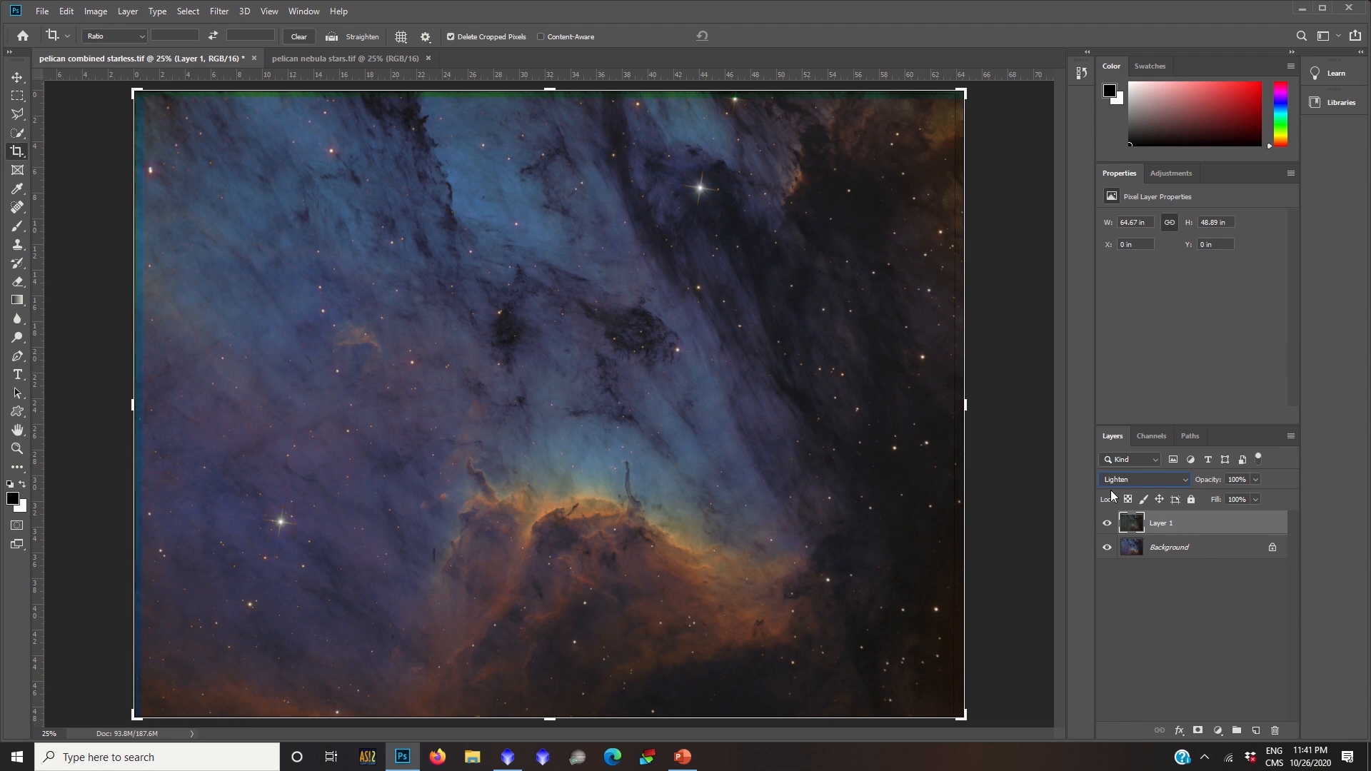
Compare the nebula with and without the stars by toggling the stars layer's visibility.
click(1108, 523)
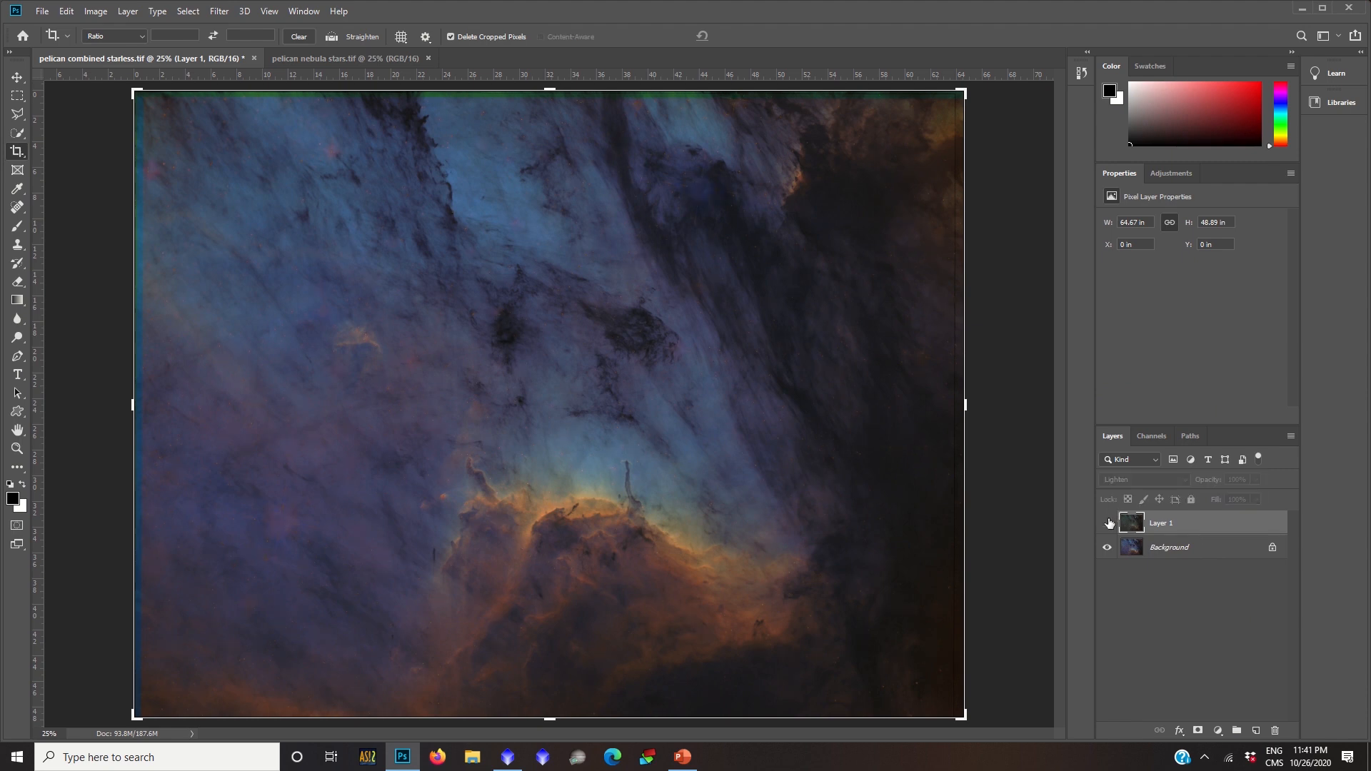
click(1107, 523)
click(1108, 524)
click(1107, 524)
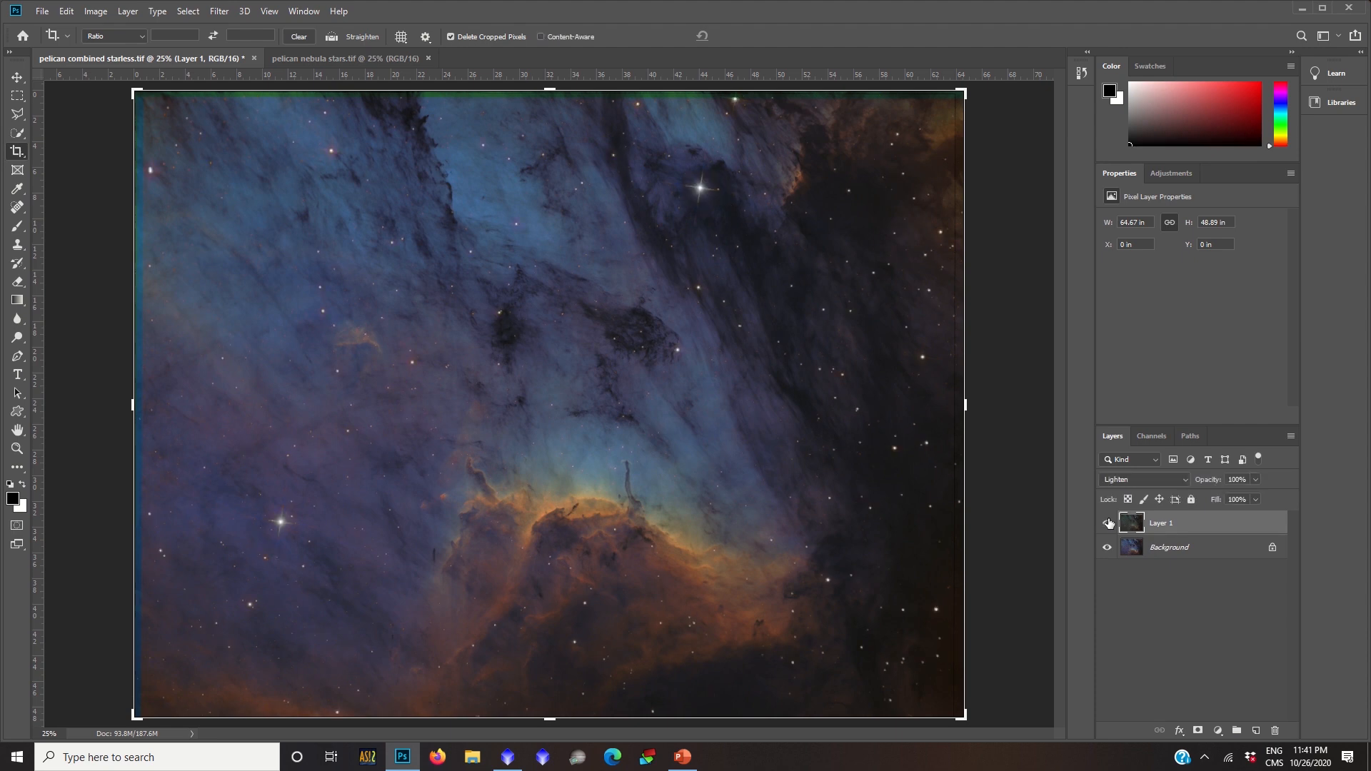
click(1108, 524)
click(1107, 523)
Crop the coloured alignment borders off the edges of the image and flatten the layers into the Background.
drag(136, 94, 149, 105)
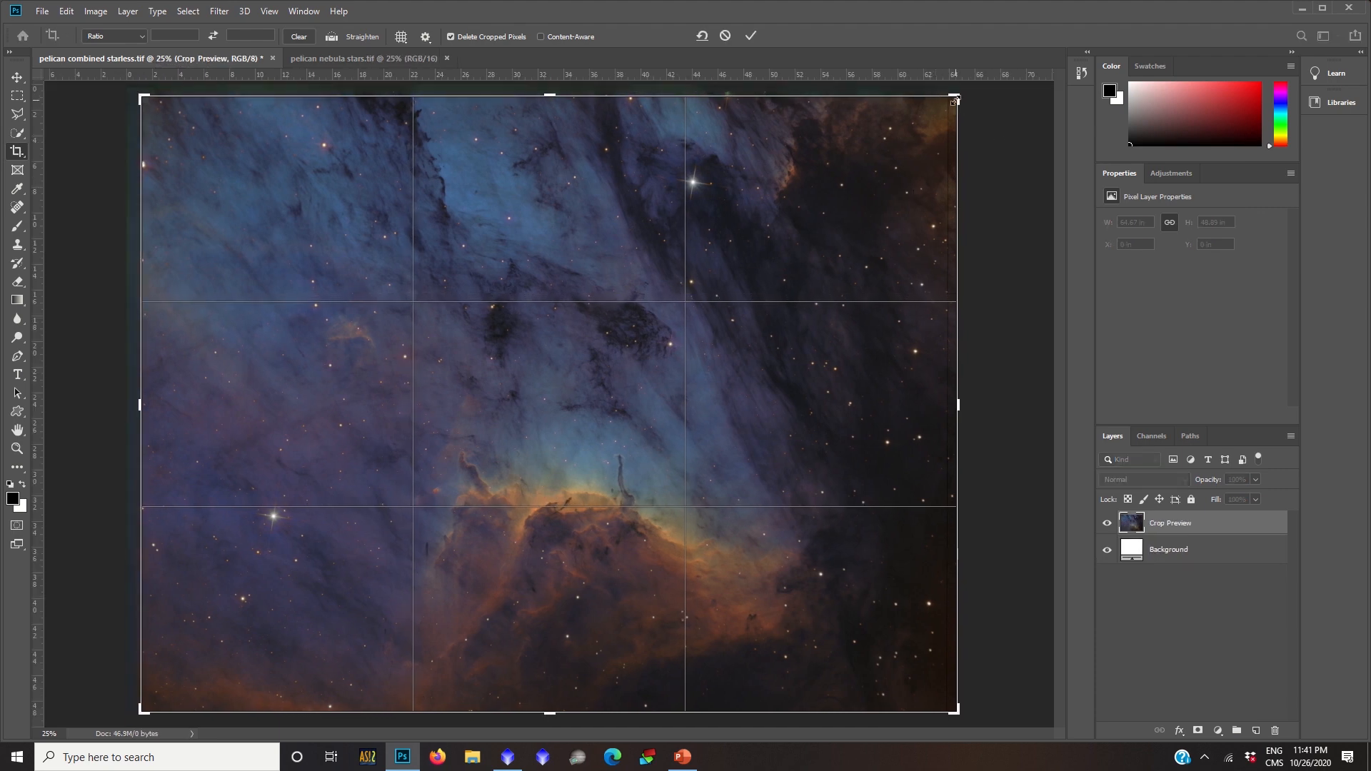
drag(955, 100, 948, 103)
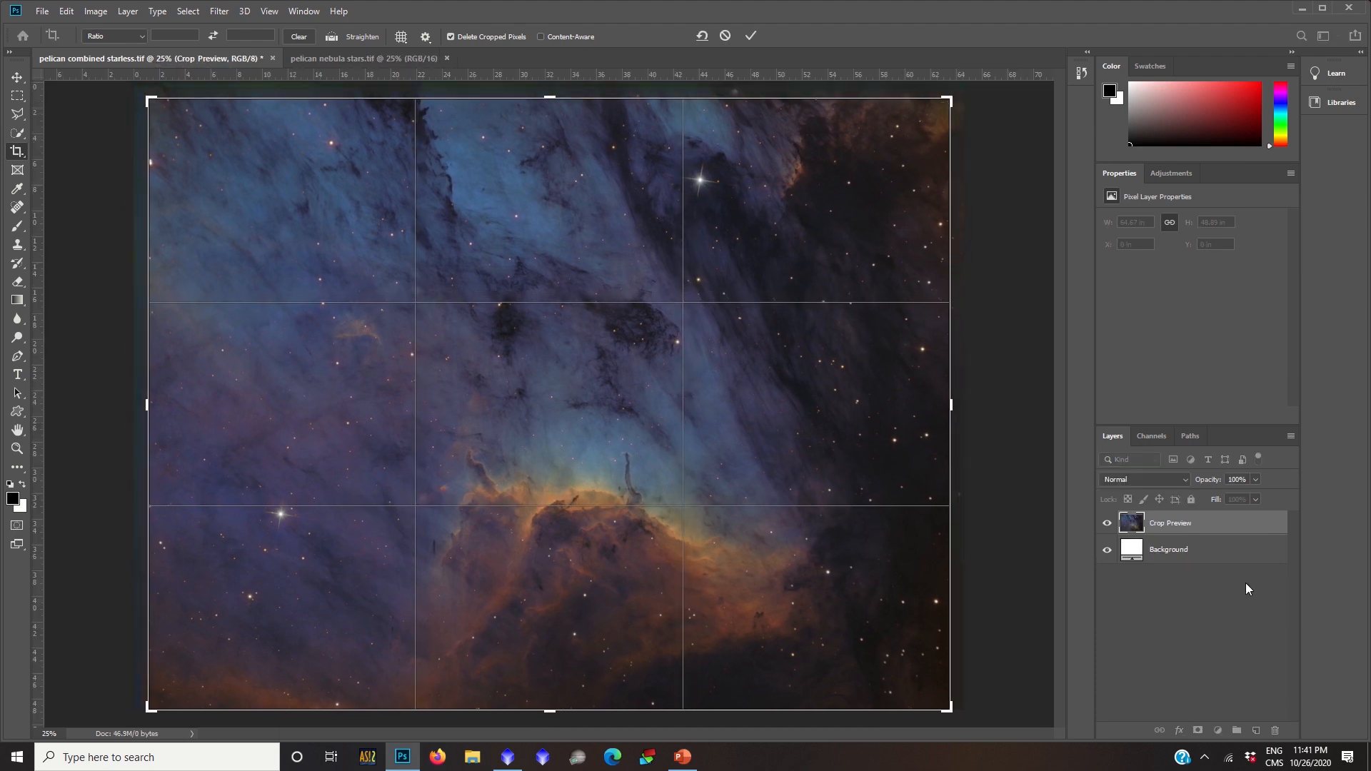
key(Return)
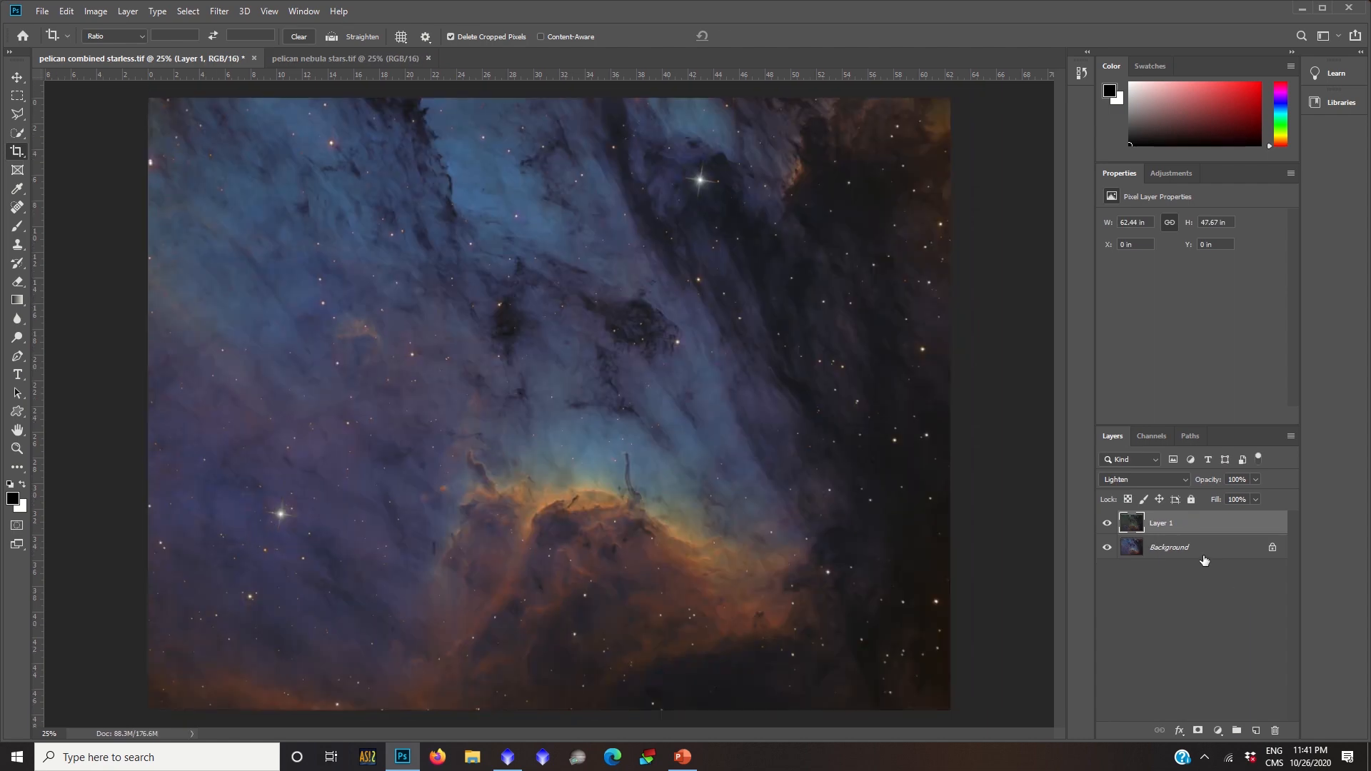
right_click(1203, 557)
click(1238, 678)
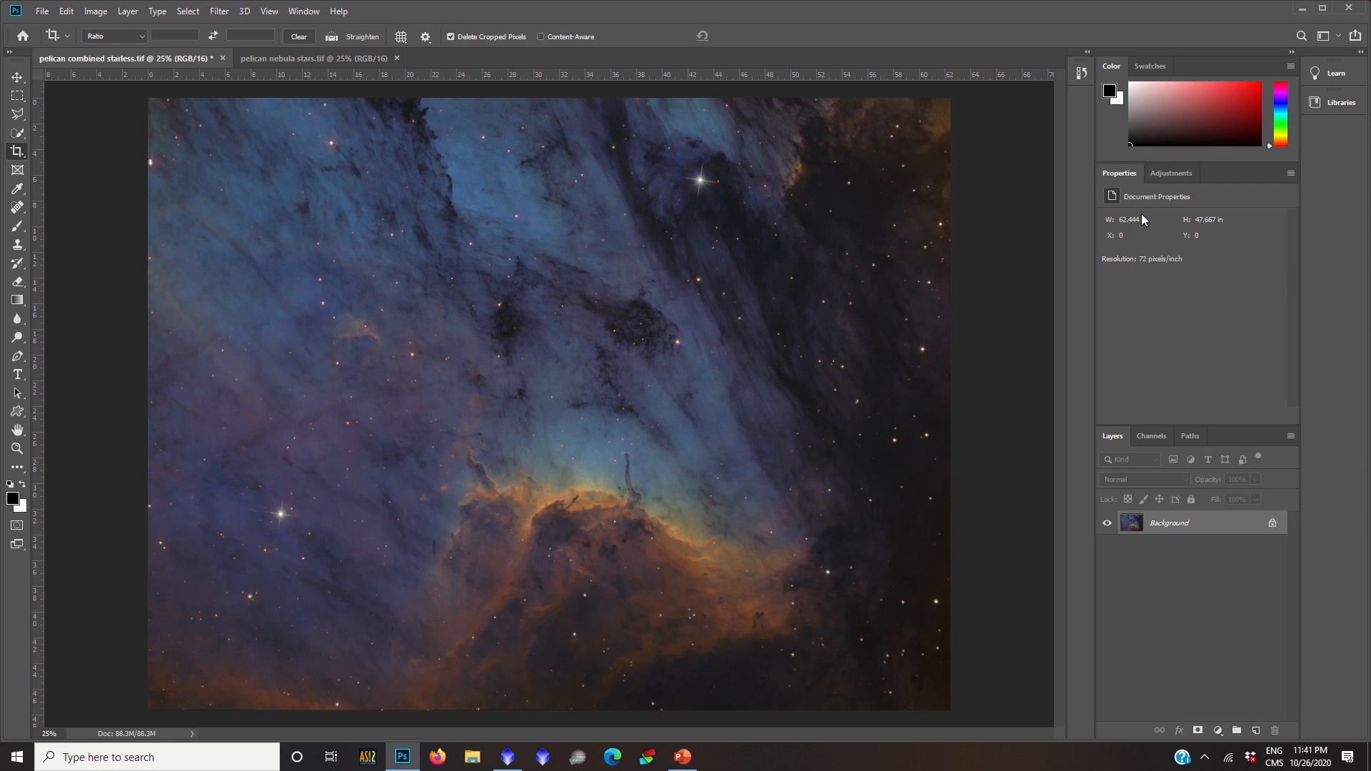
Add a Selective Color adjustment layer and reduce the cyan in the reds to strengthen the ridge's red tones.
click(1165, 171)
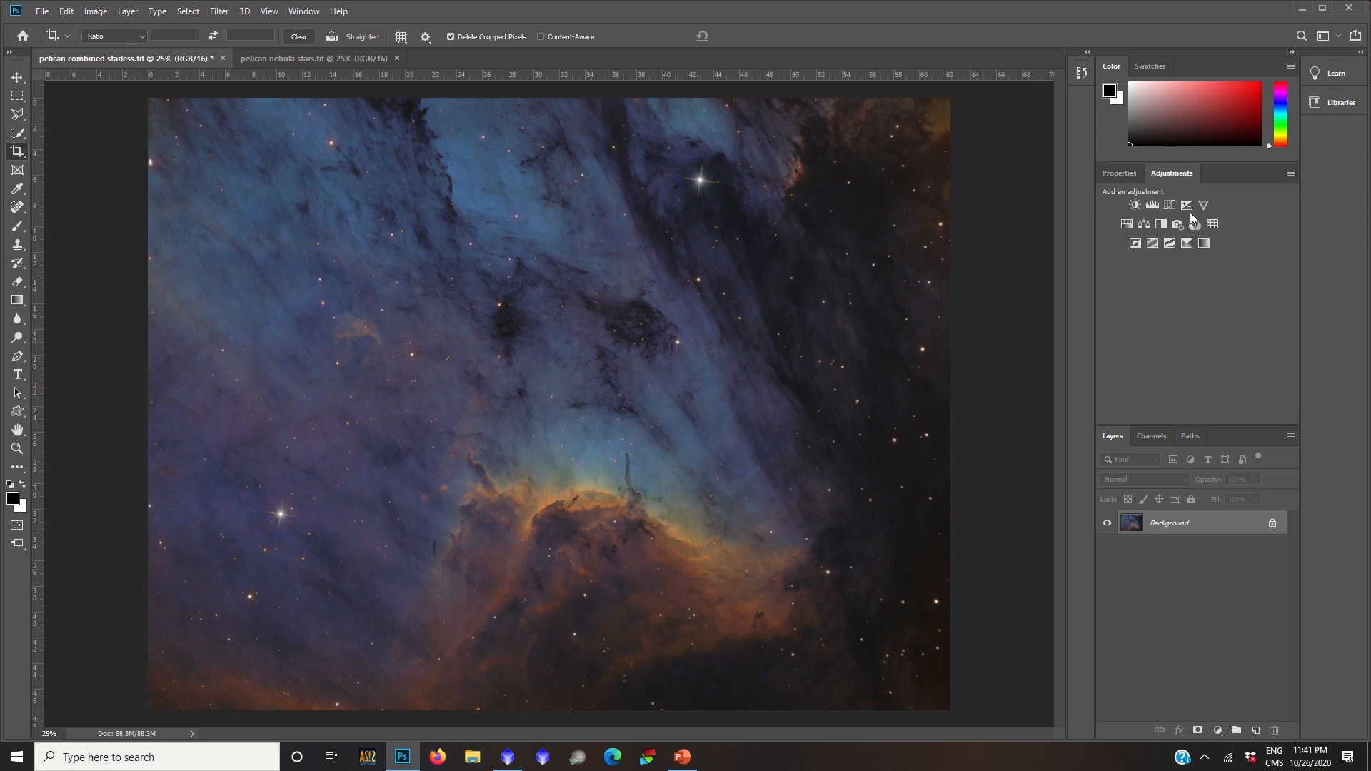
click(1187, 244)
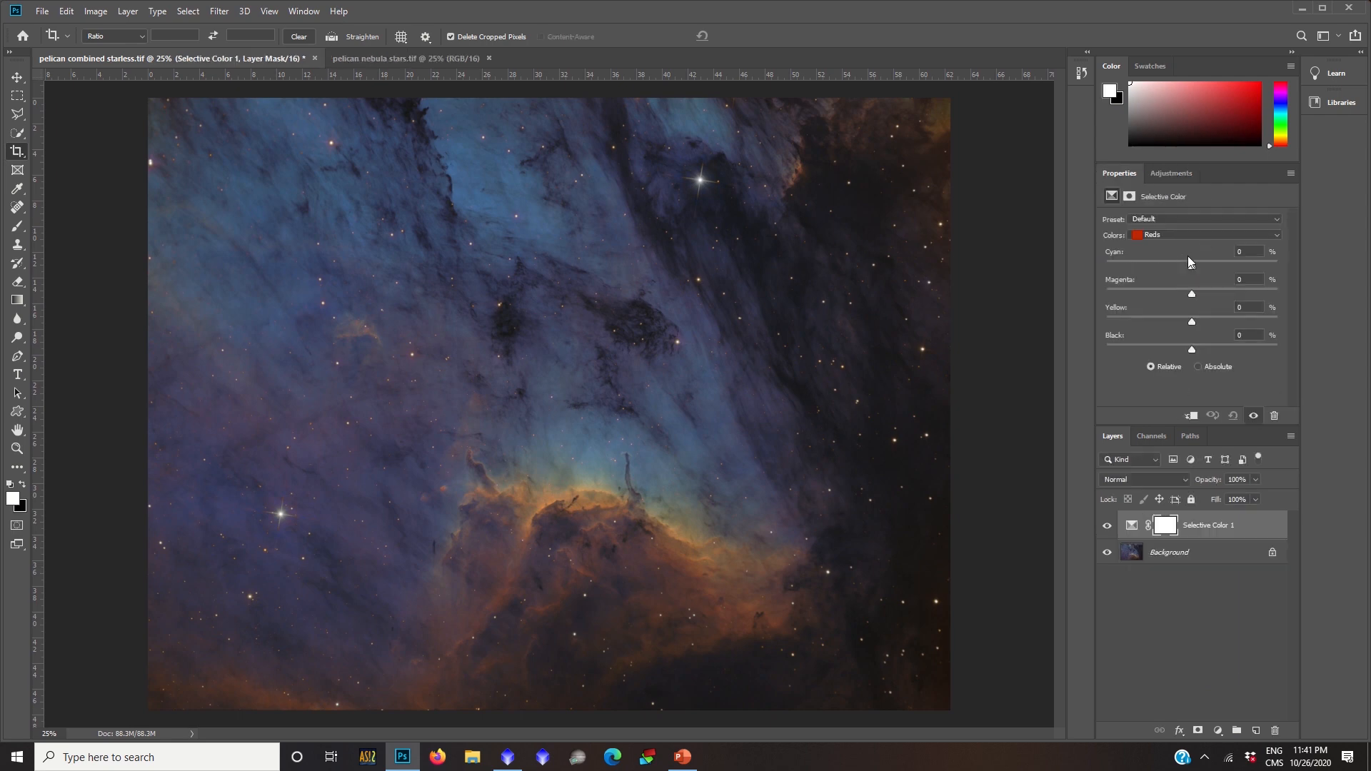
drag(1190, 266, 1177, 267)
click(1173, 276)
drag(1191, 263, 1192, 307)
Add a second Selective Color adjustment layer directly above the Background and fine-tune the cyan, magenta, yellow and black of the Neutrals.
click(1174, 555)
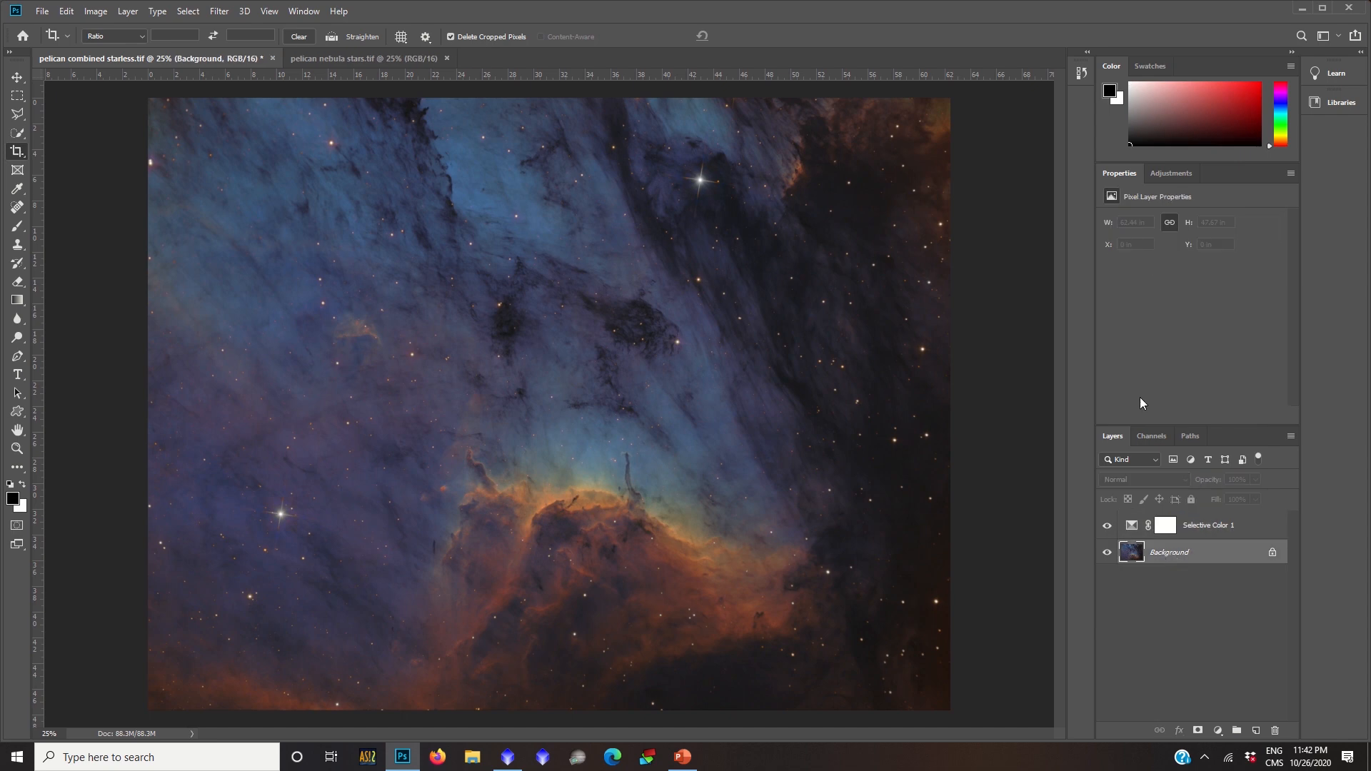
click(1170, 175)
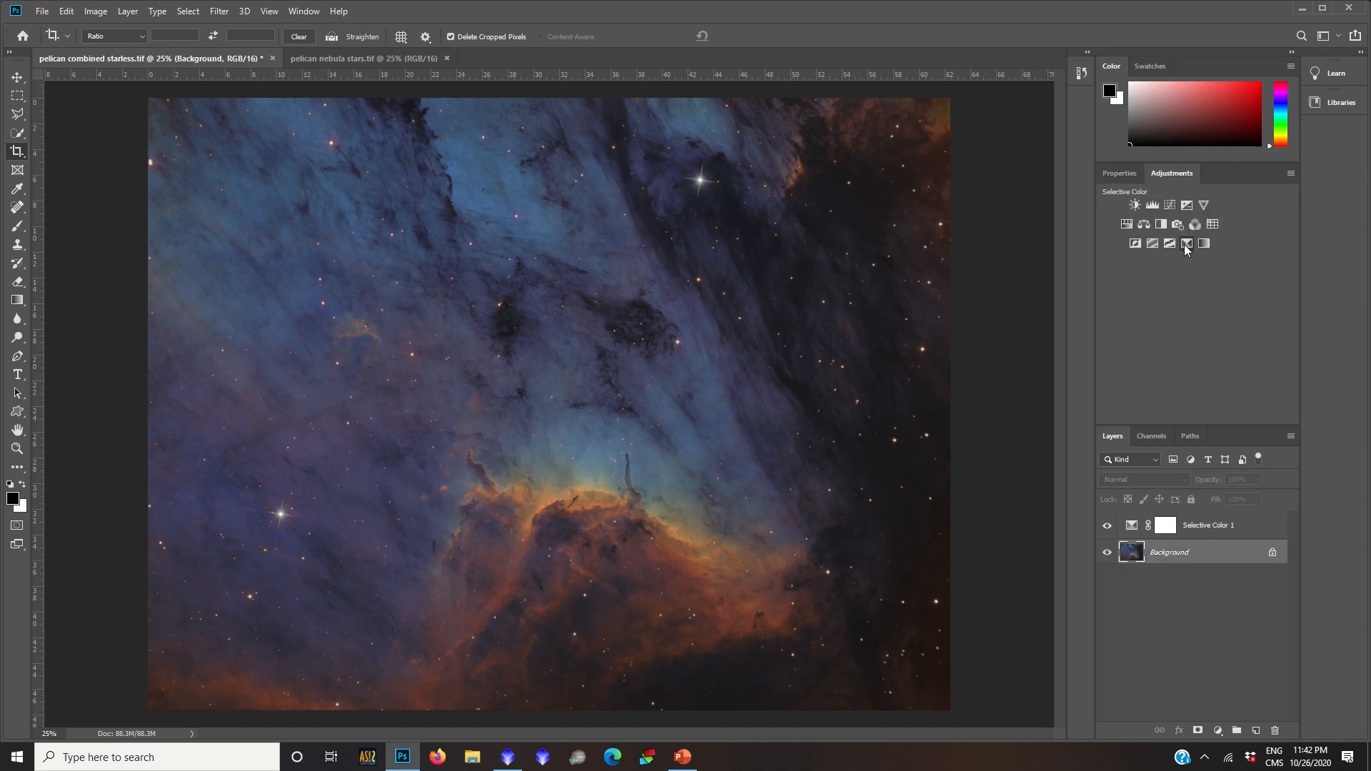
click(1186, 244)
click(1171, 235)
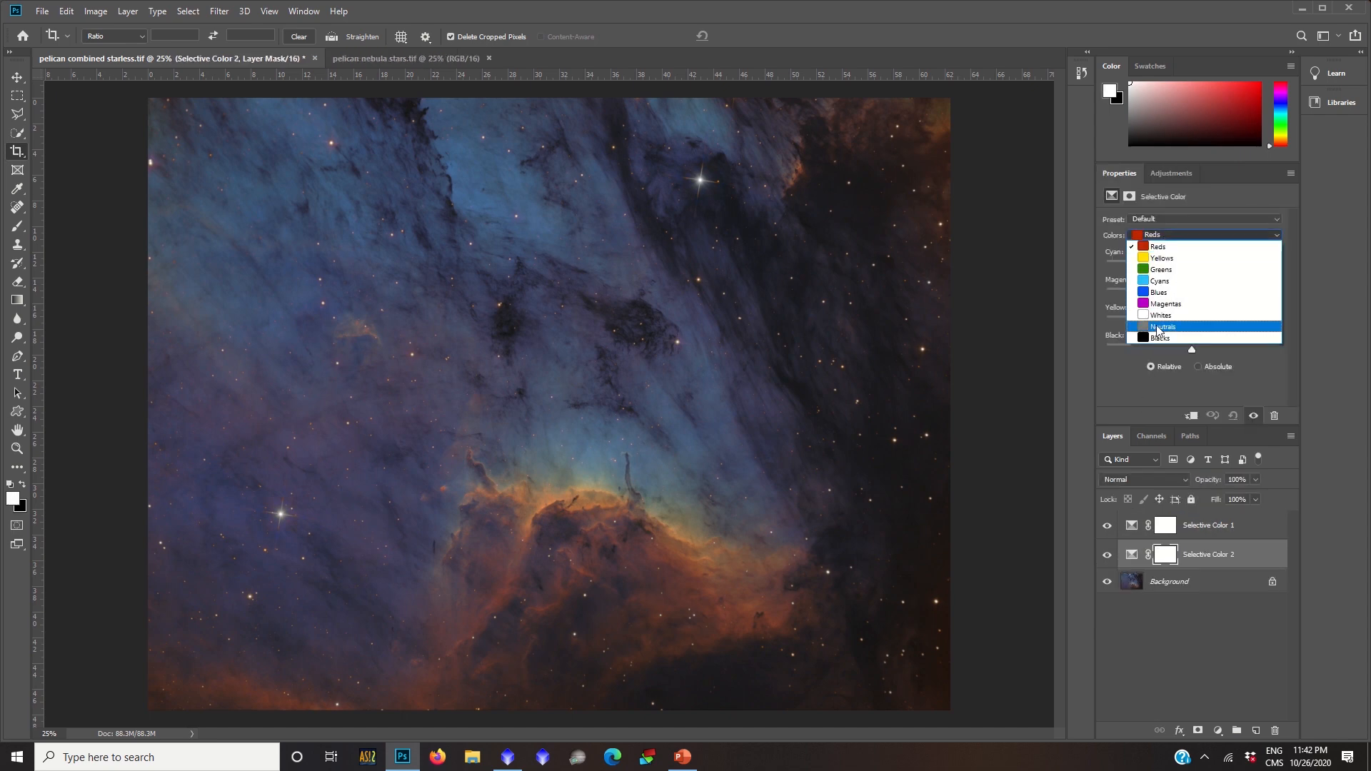
click(1158, 328)
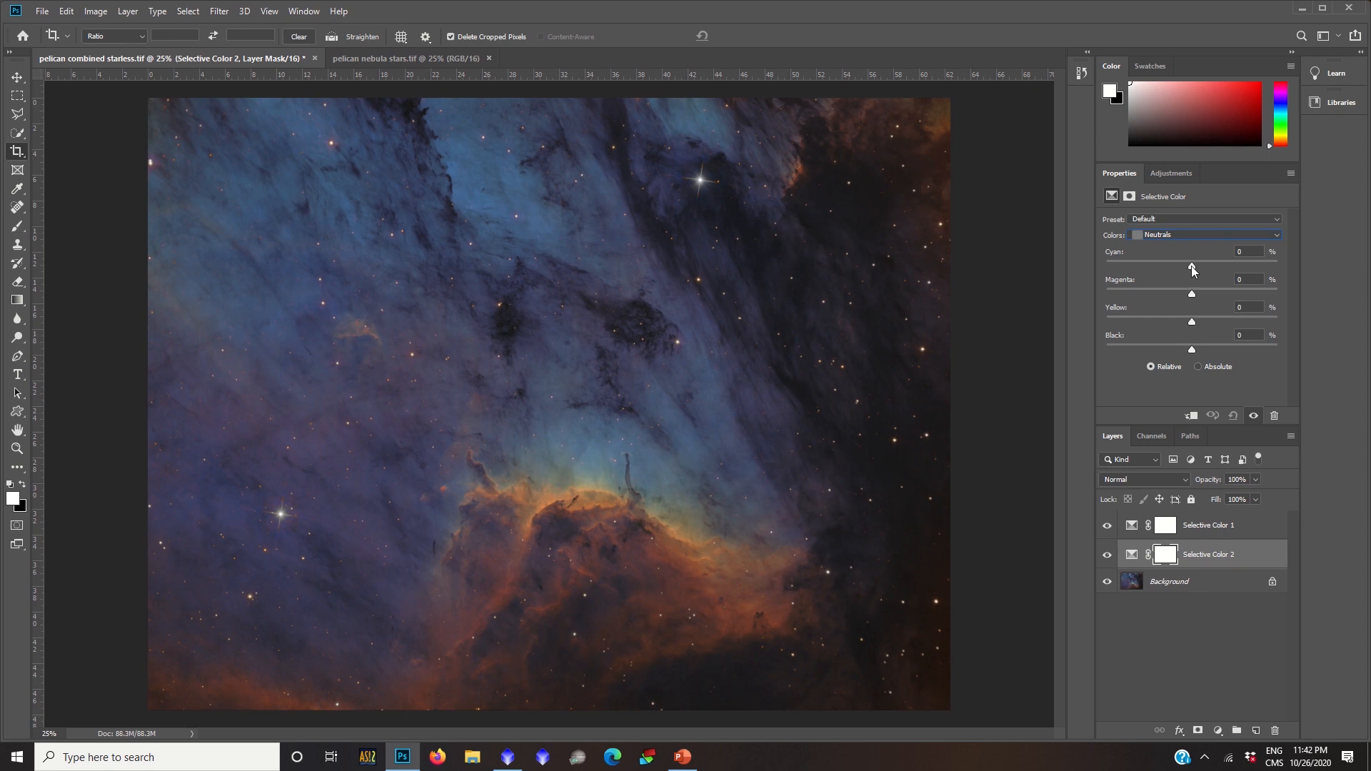
mouse_move(1191, 265)
mouse_down()
mouse_move(1203, 264)
mouse_move(1184, 267)
mouse_up()
drag(1198, 291, 1191, 296)
drag(1201, 320, 1189, 323)
drag(1192, 322, 1197, 324)
drag(1192, 349, 1182, 350)
Add a Vibrance adjustment layer directly above the Background, beneath both Selective Color layers.
click(1180, 587)
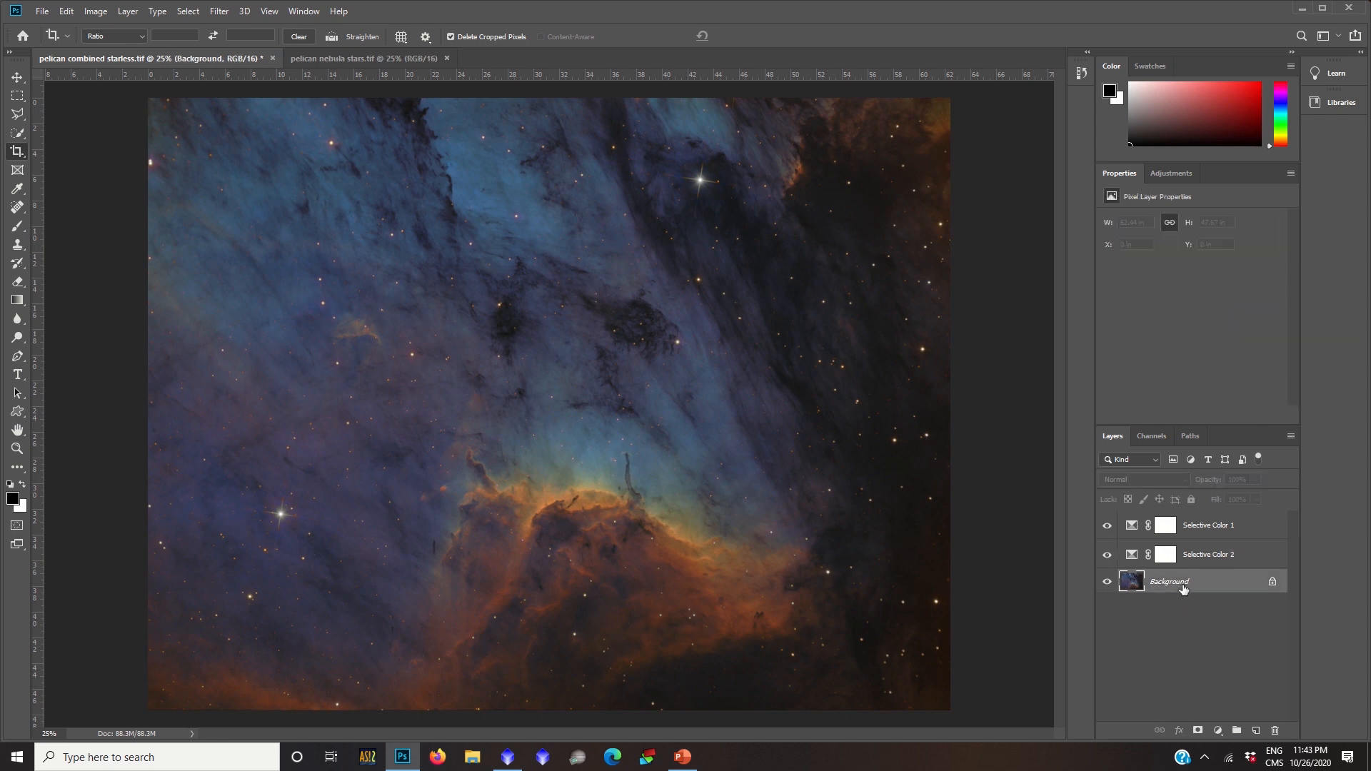
click(1171, 176)
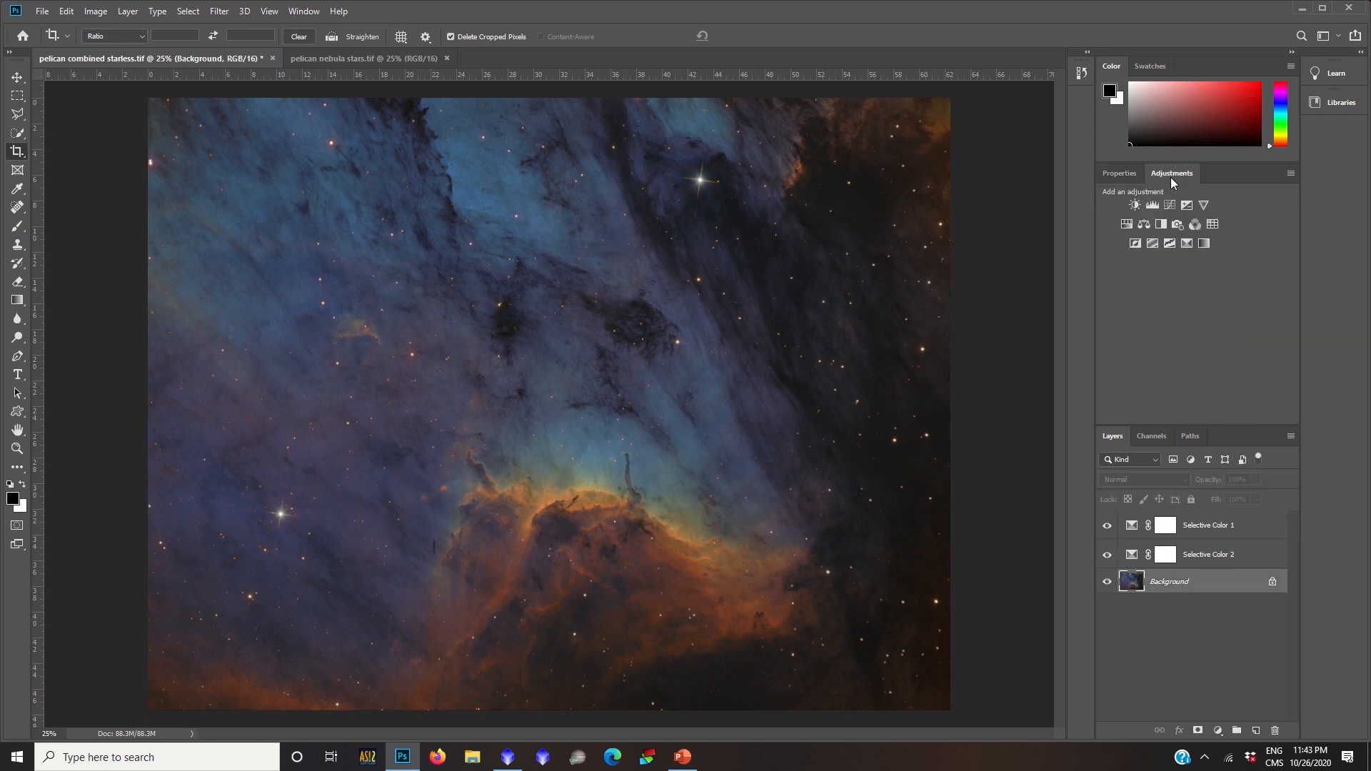
click(1205, 206)
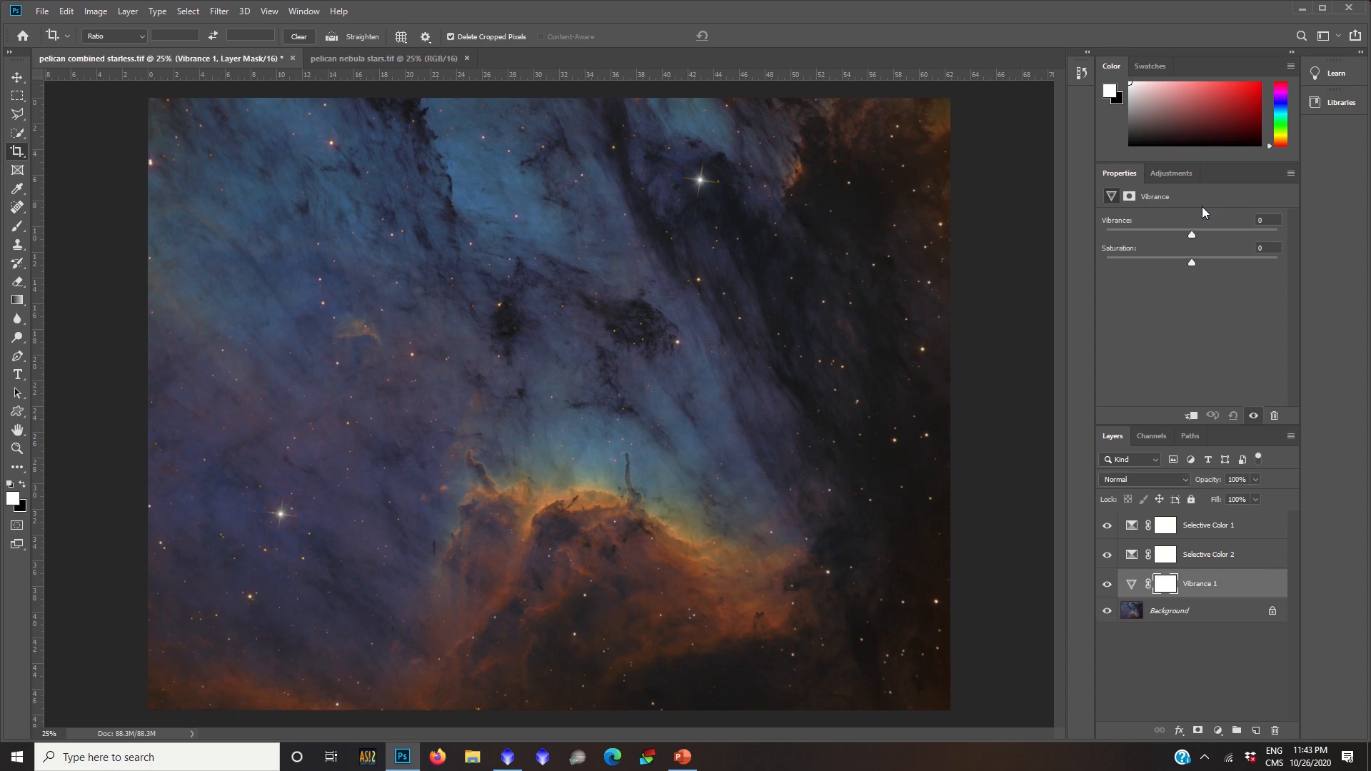
mouse_move(1187, 237)
mouse_down()
mouse_move(1155, 239)
mouse_move(1214, 238)
mouse_move(1182, 246)
mouse_up()
Flatten the Selective Color and Vibrance adjustment layers into the Background.
right_click(1189, 619)
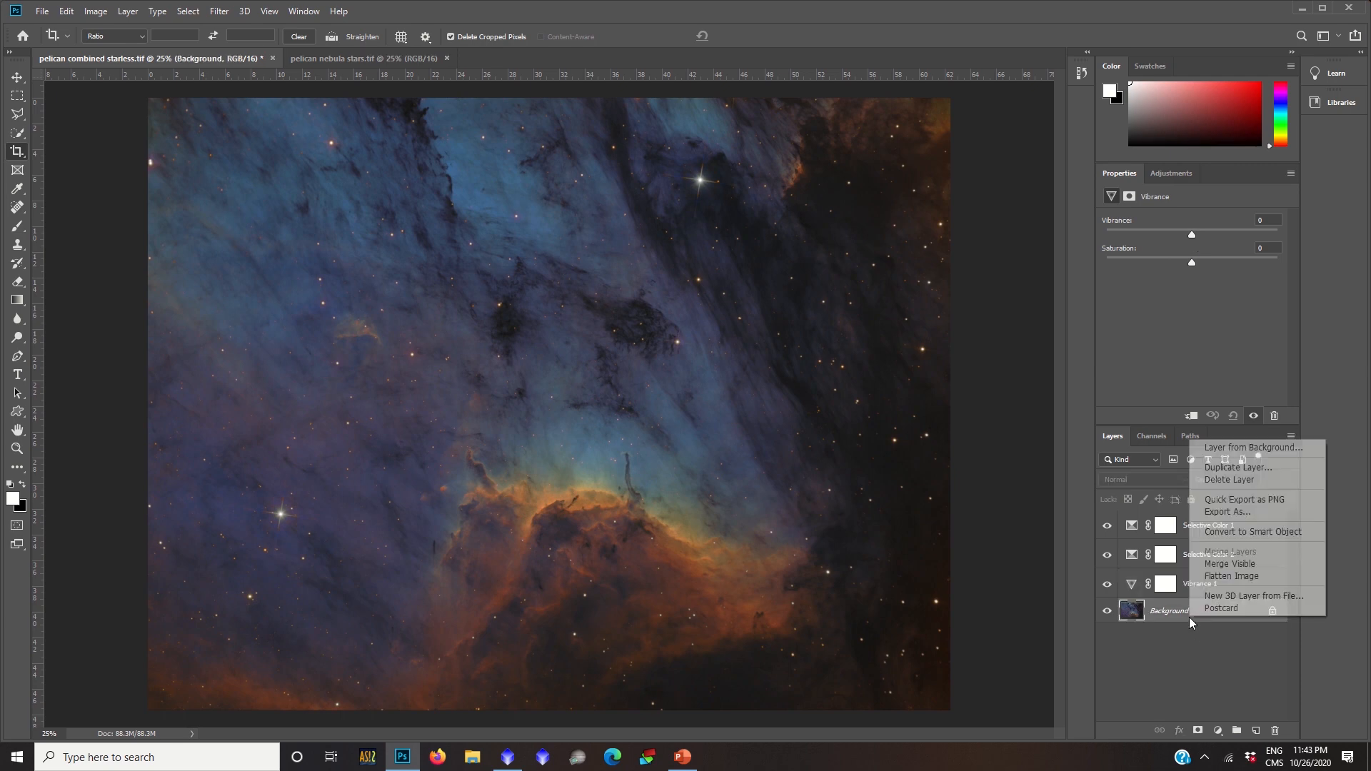
click(1214, 575)
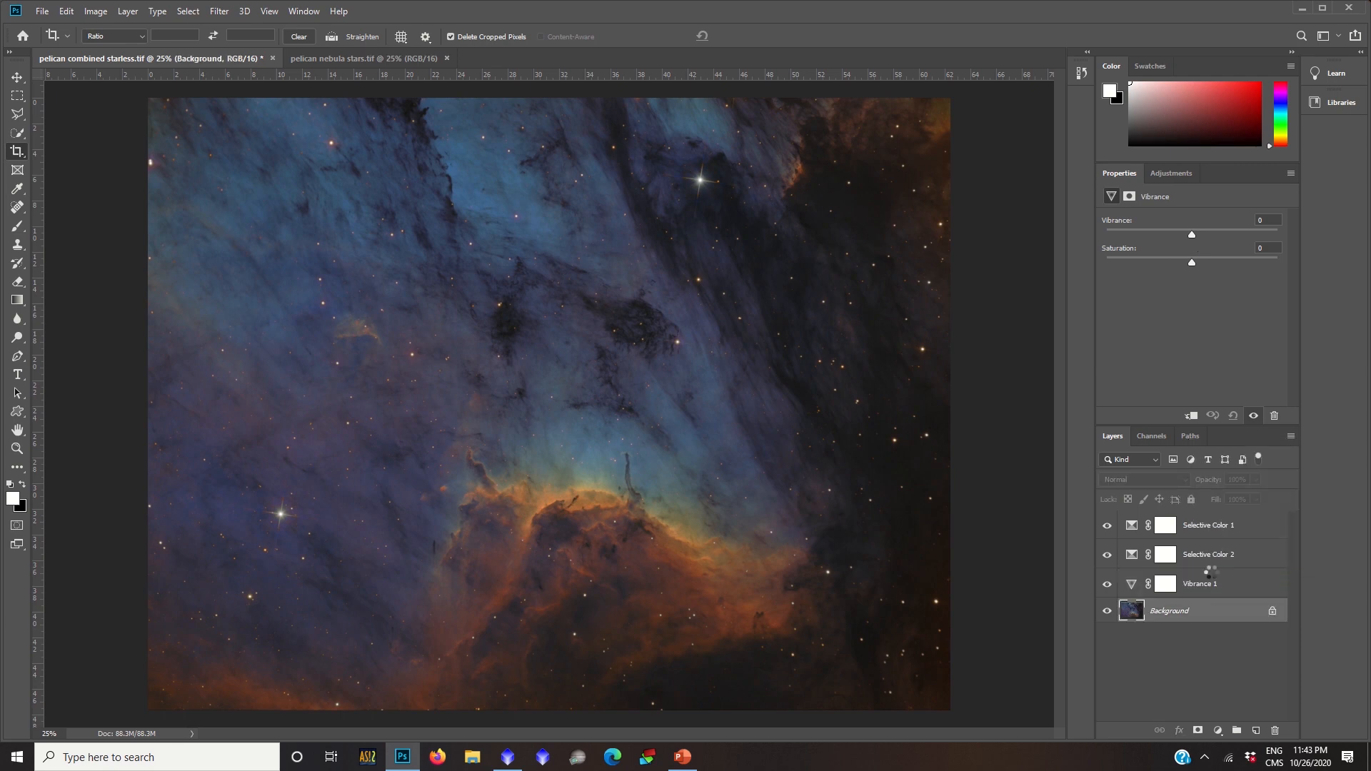
click(42, 11)
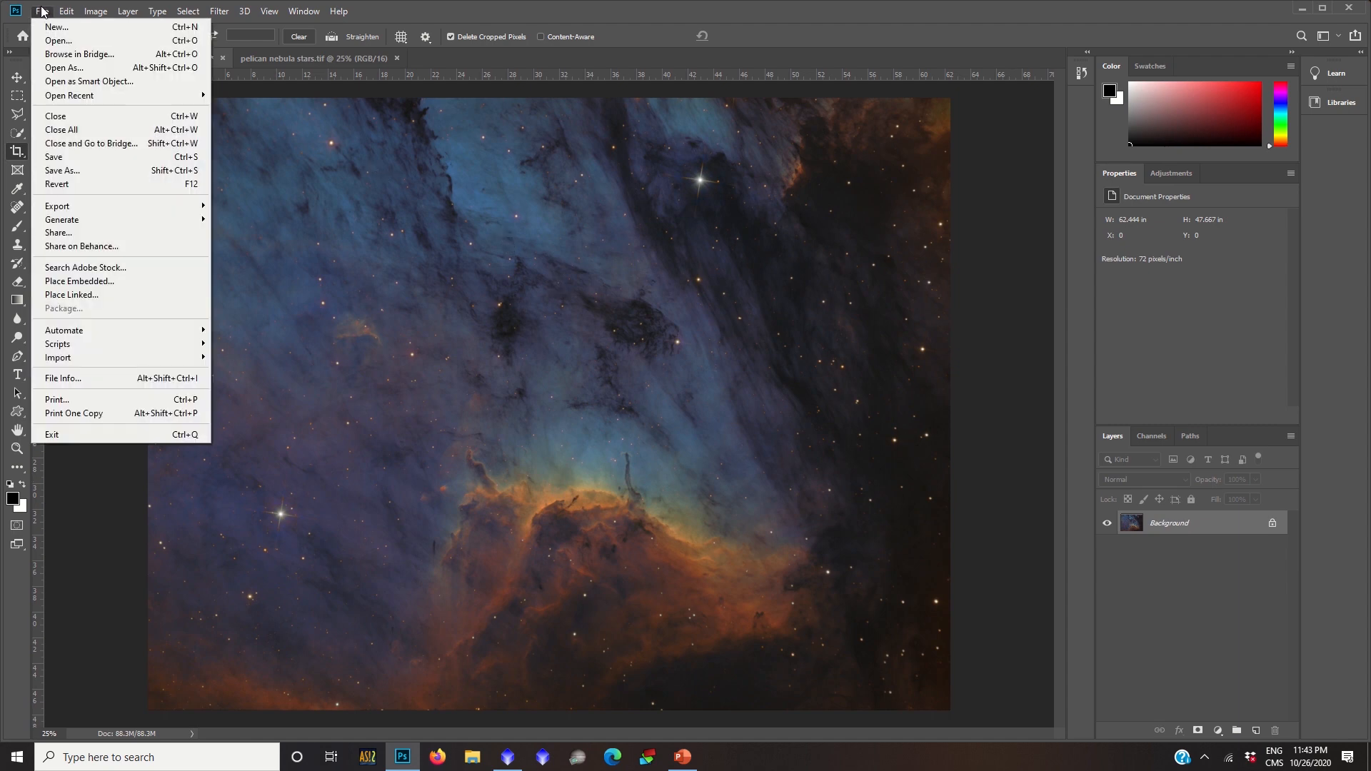
click(1185, 622)
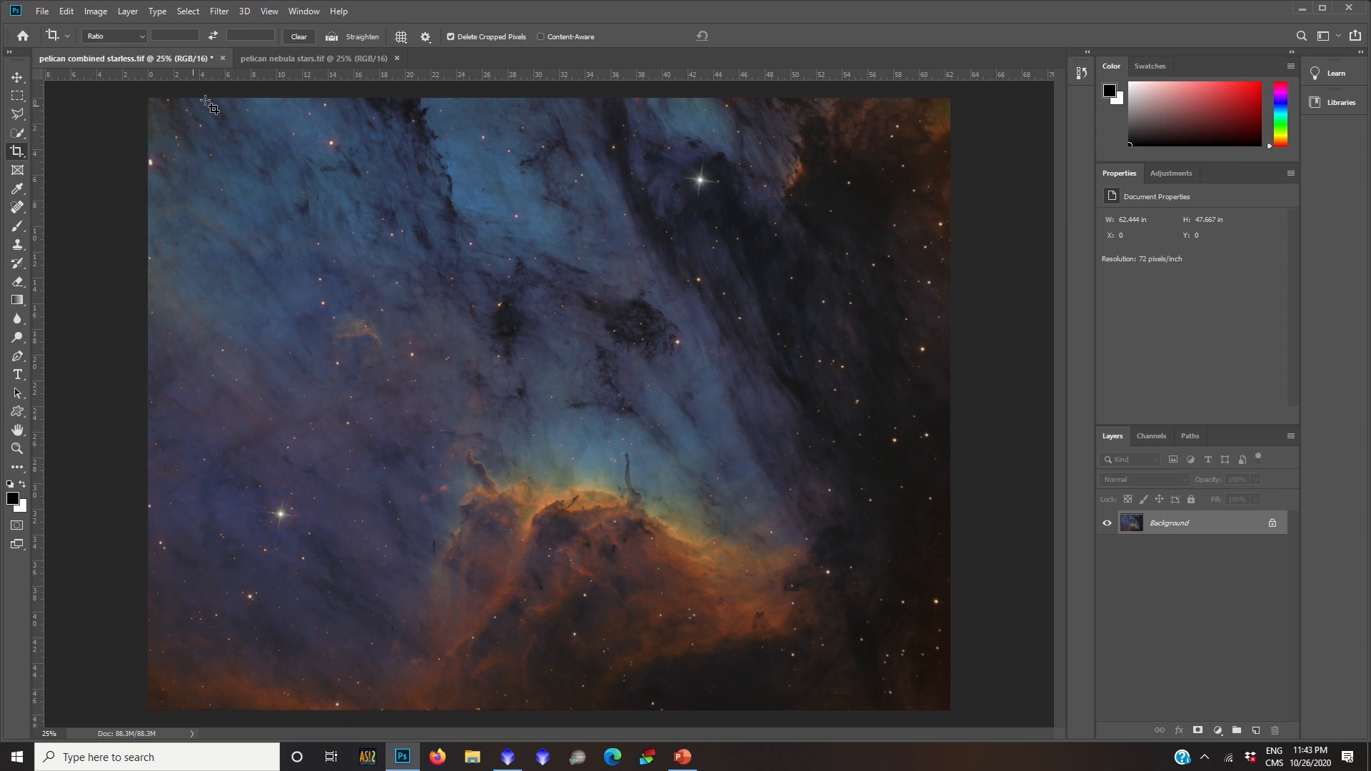
Switch to PixInsight and rearrange the tricolor_stars and ha_starless_L windows to bring the starless Ha image to the front.
click(349, 59)
click(181, 57)
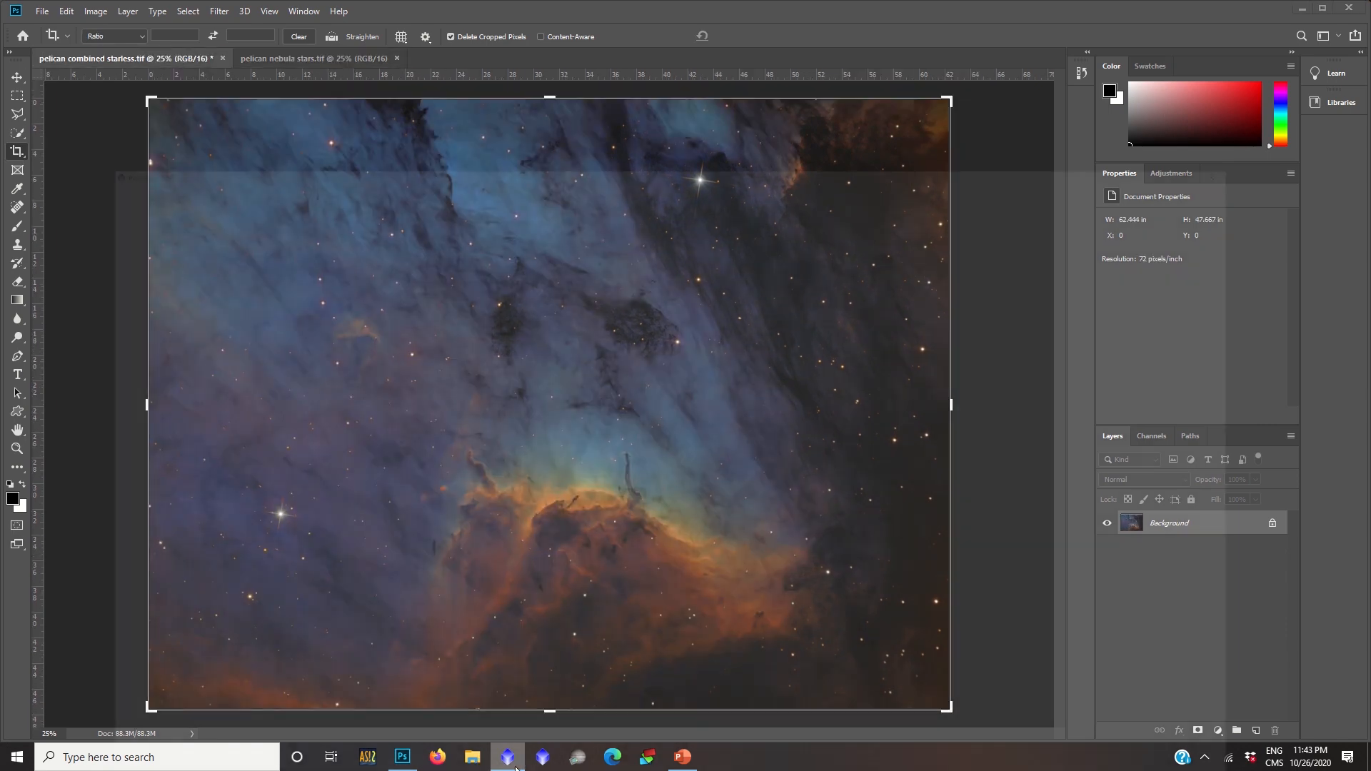
click(516, 768)
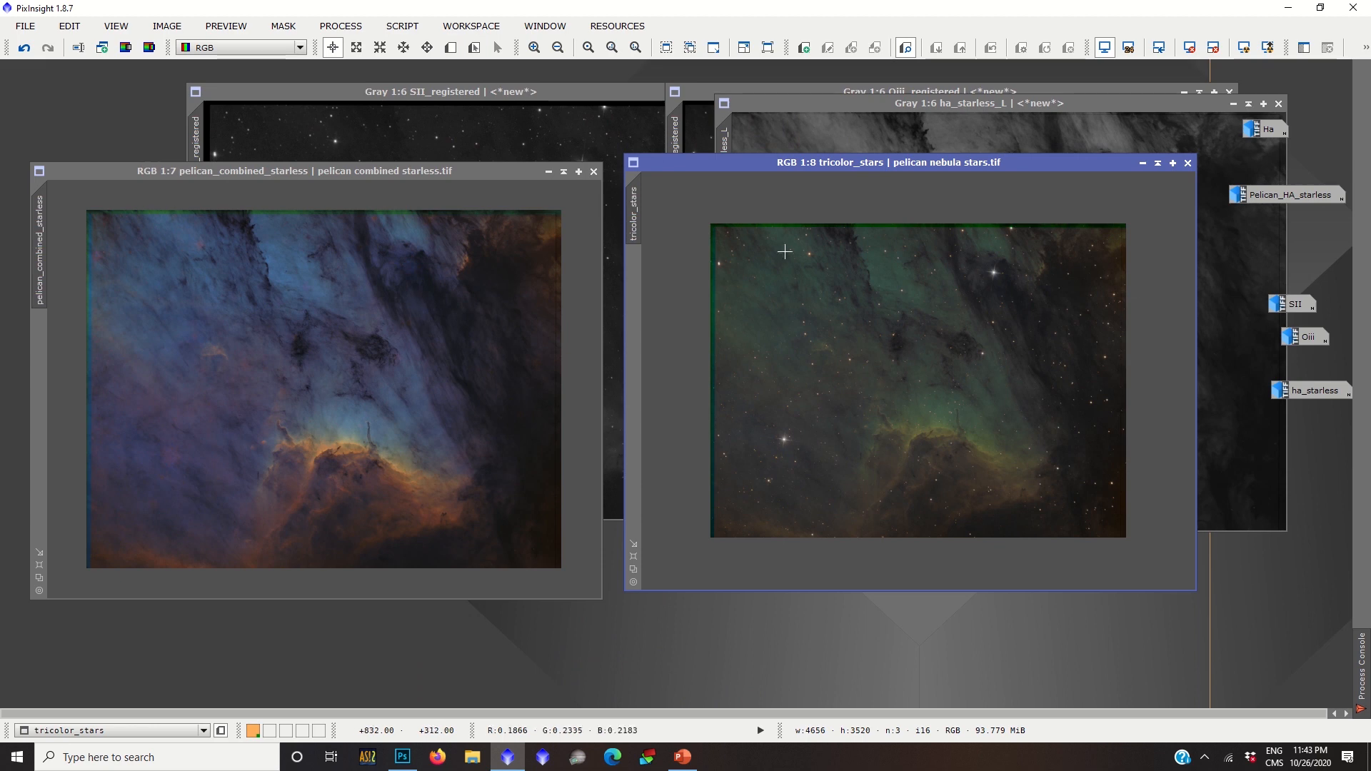
drag(923, 162, 405, 188)
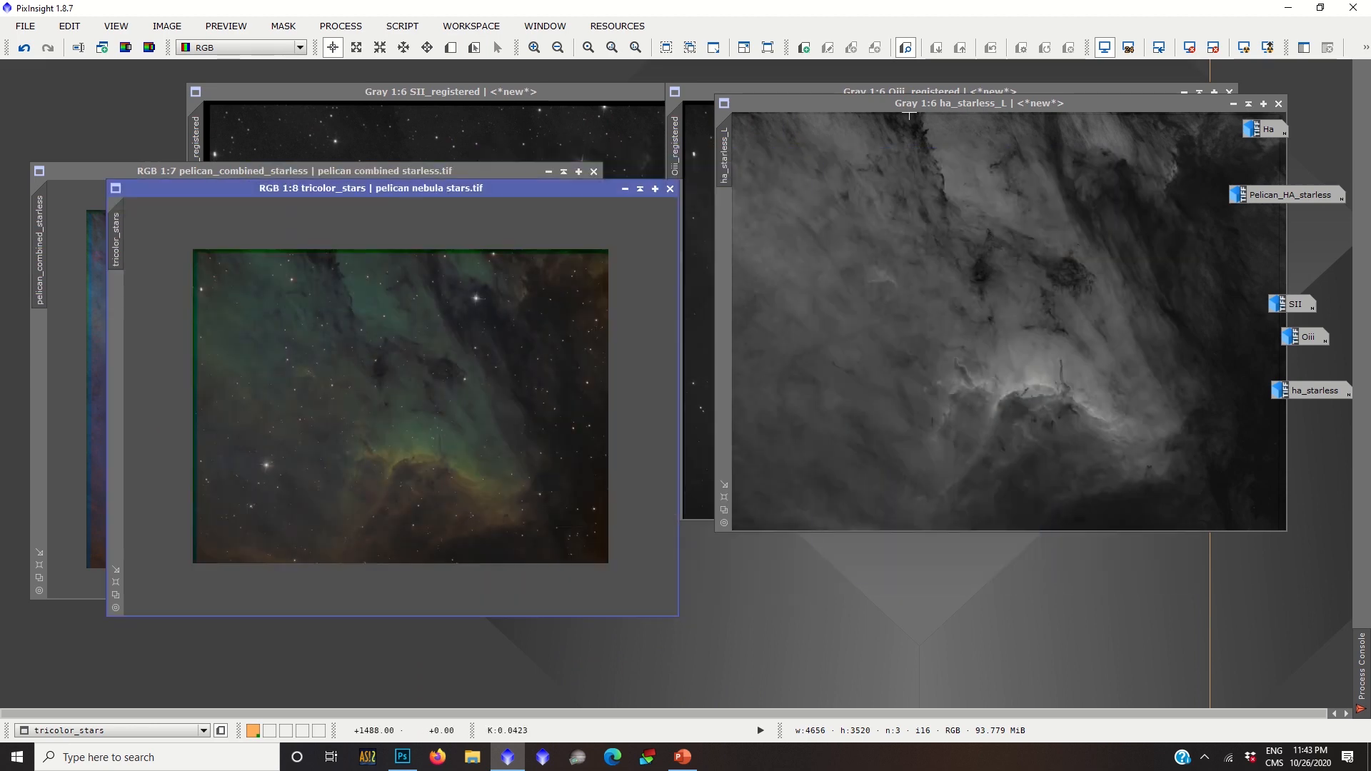
drag(939, 107, 721, 136)
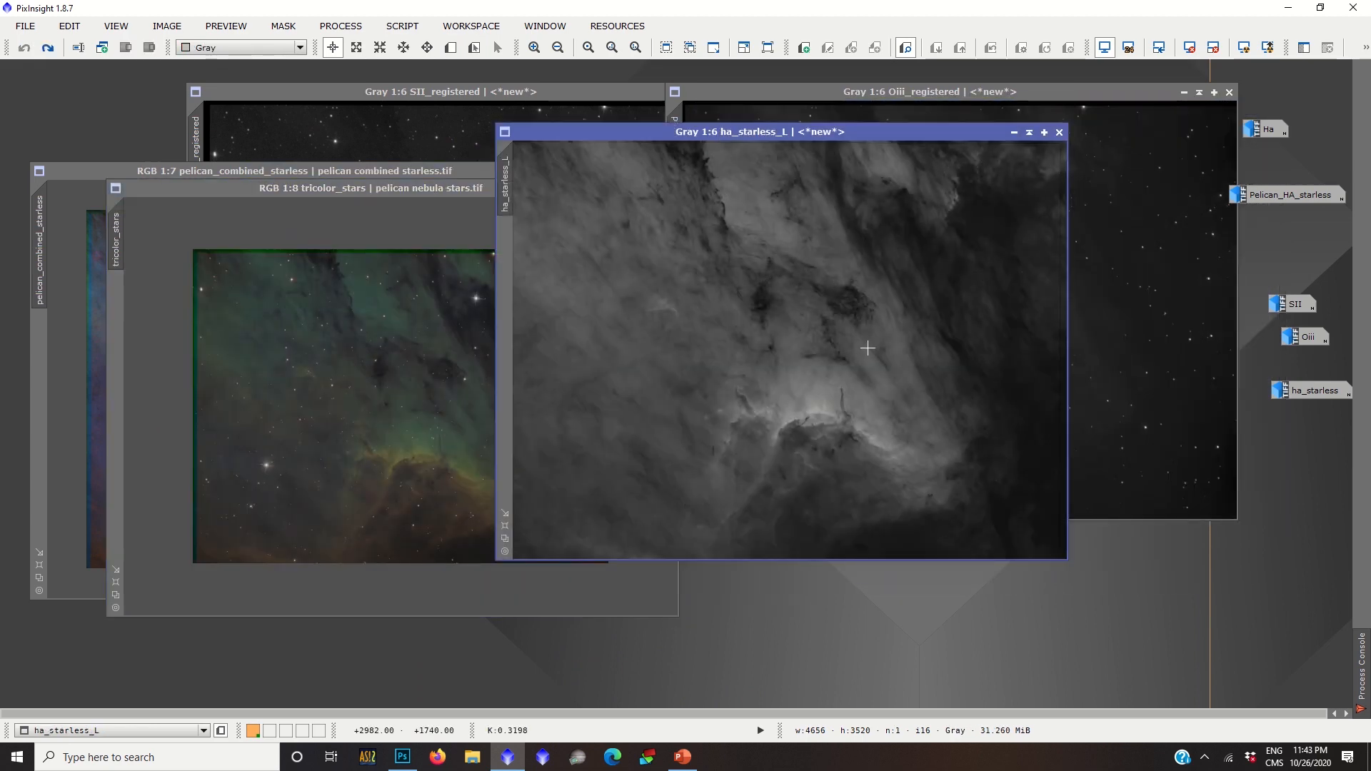
Examine the dark area in the upper right of ha_starless_L up close for leftover star-removal artifacts, and return to Photoshop.
scroll(857, 267, up, 2)
scroll(697, 243, up, 2)
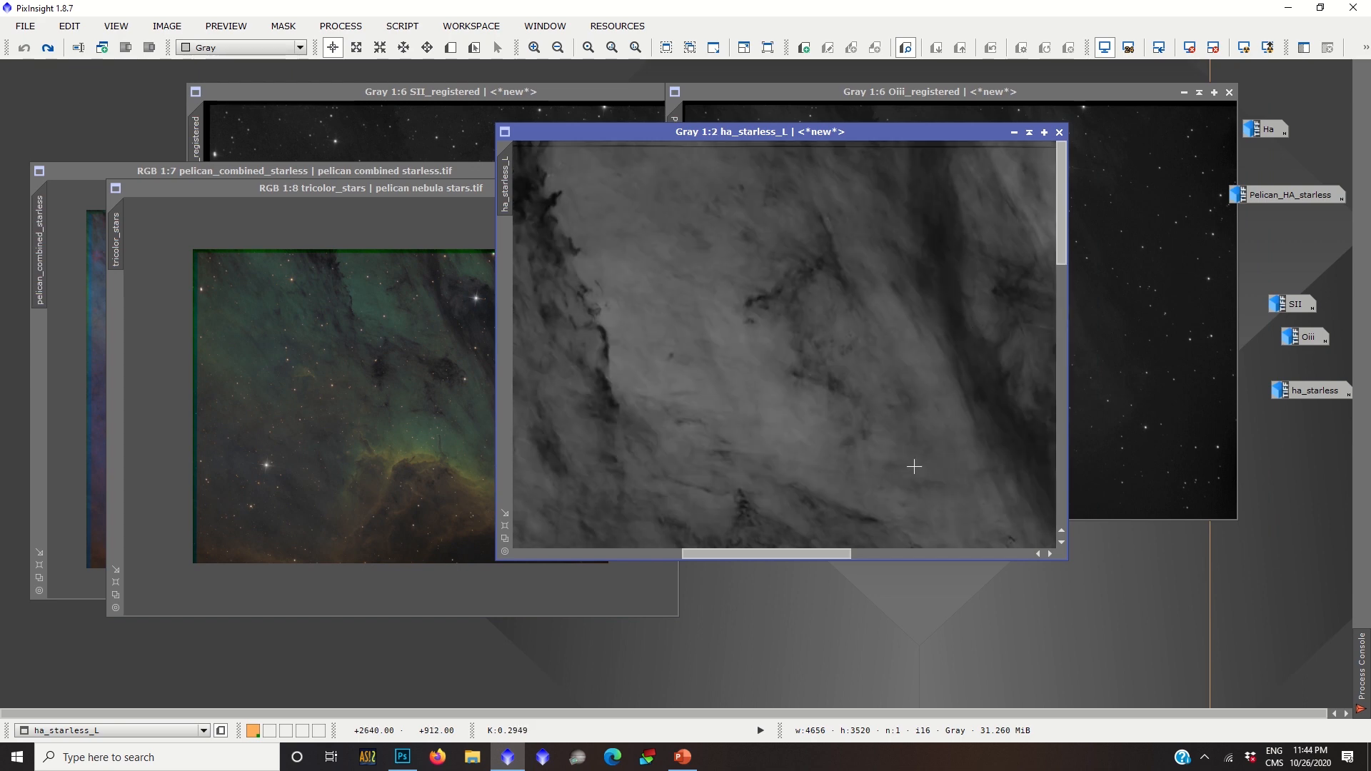
drag(720, 557, 830, 554)
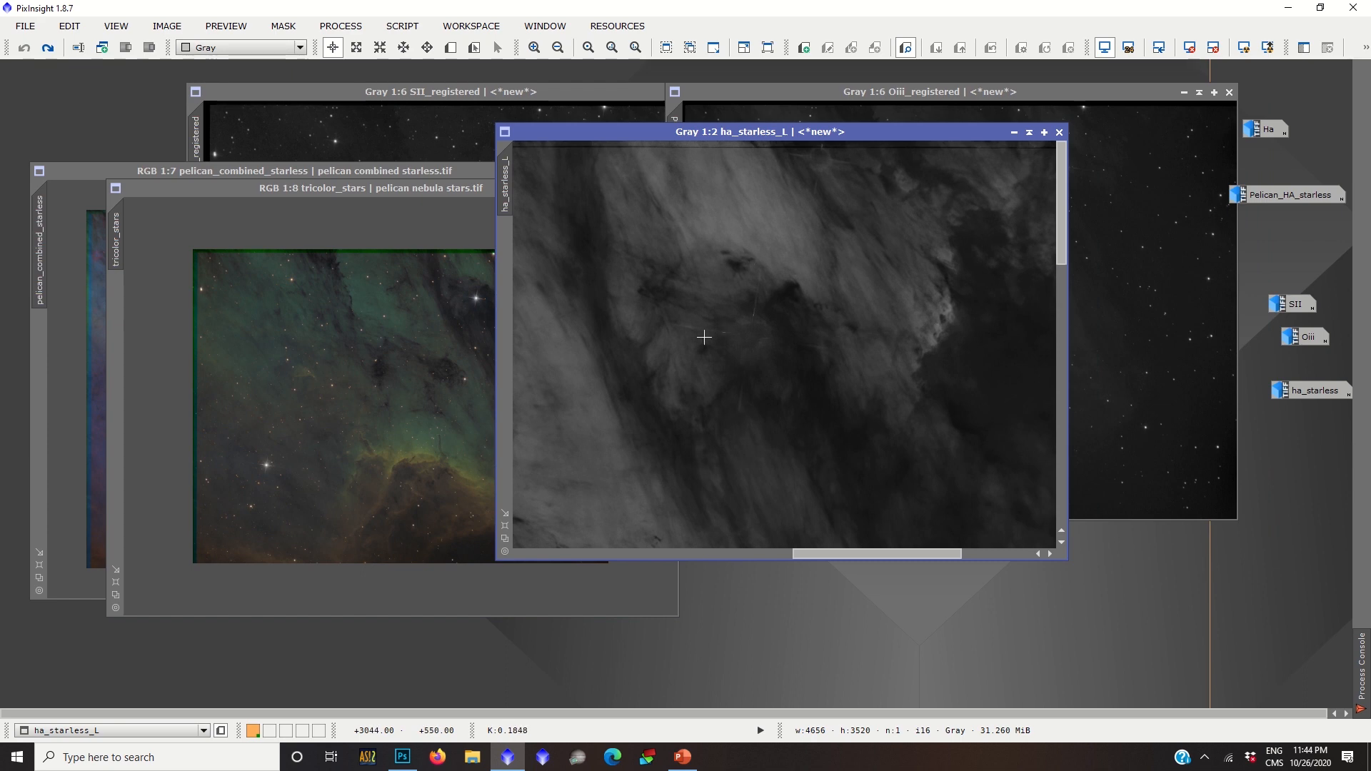
scroll(739, 384, down, 2)
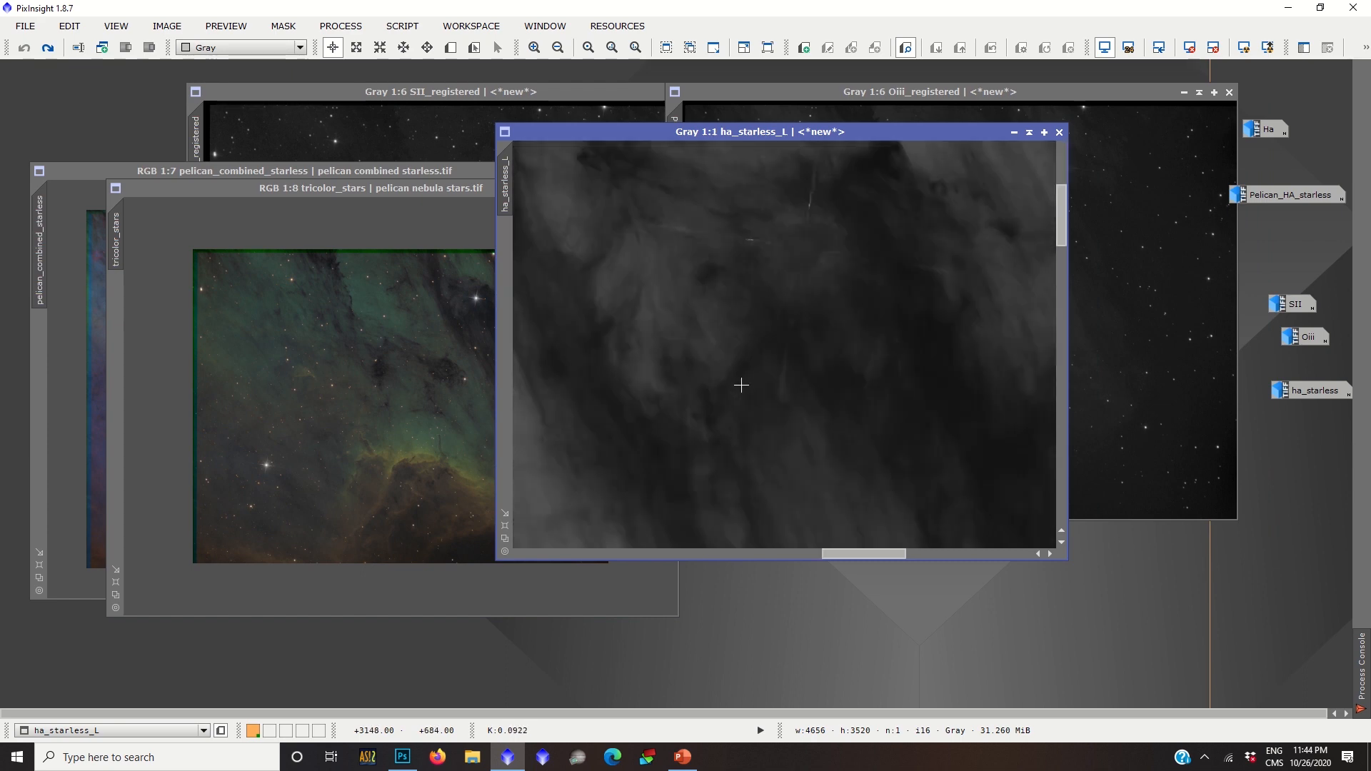
scroll(742, 385, down, 5)
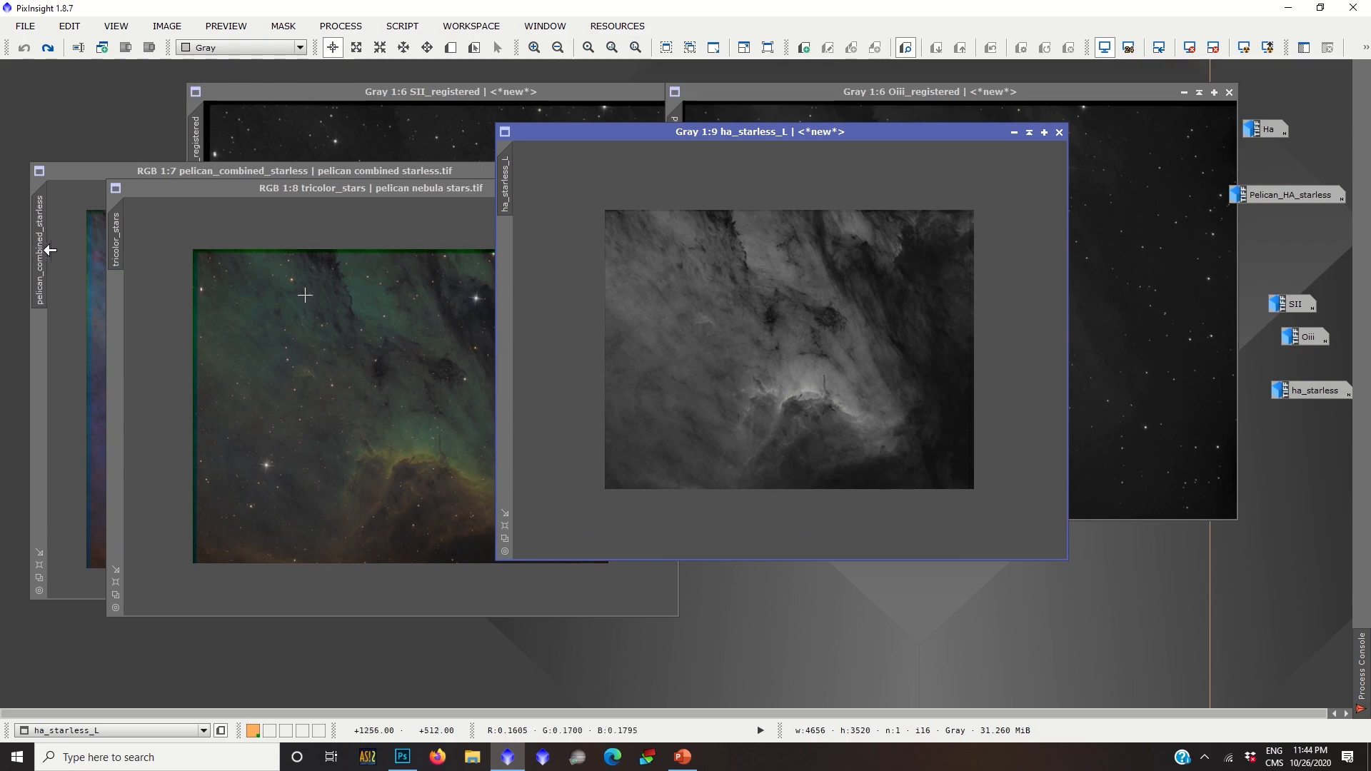
key(alt+Tab)
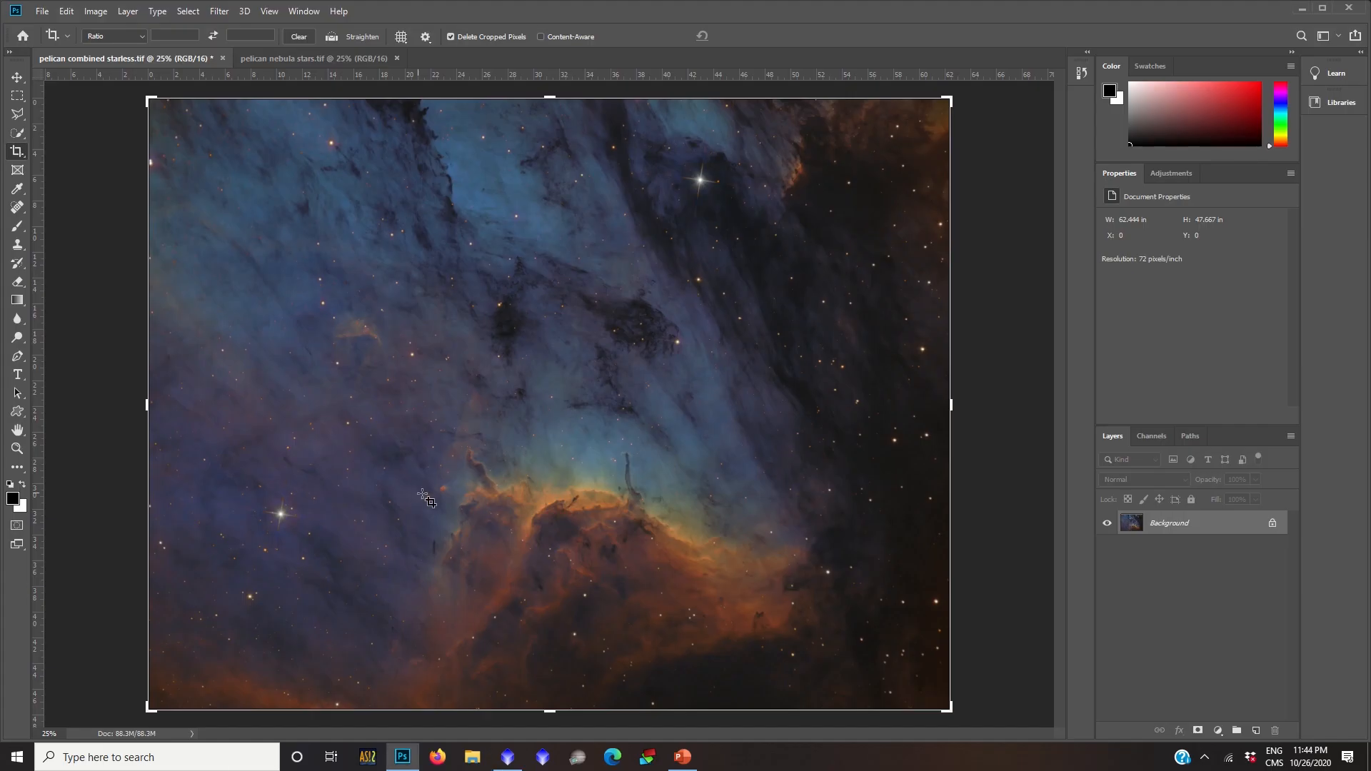